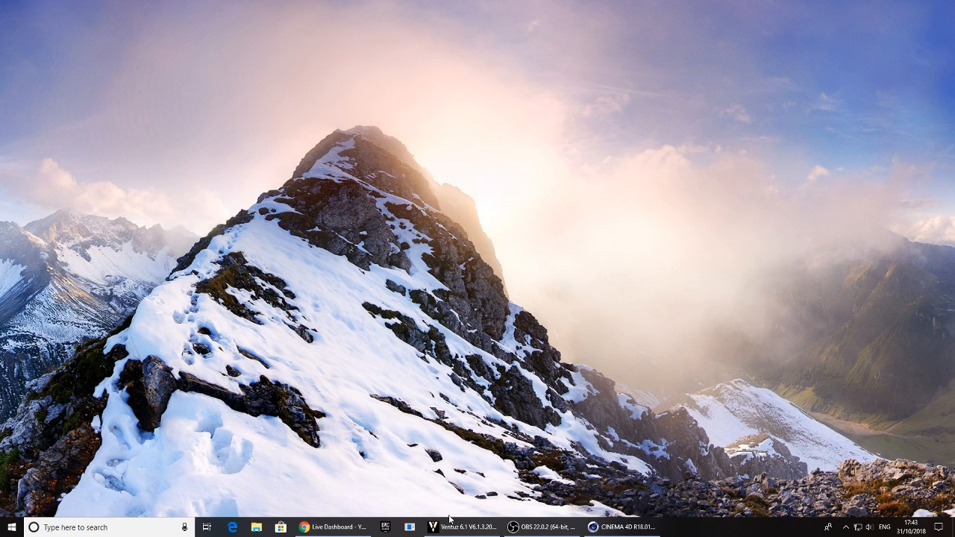
# Open a new Chrome window and load the bookmarked VideoHive page "Lovely Slideshow - Love Story"
pyautogui.rightClick(332, 527)
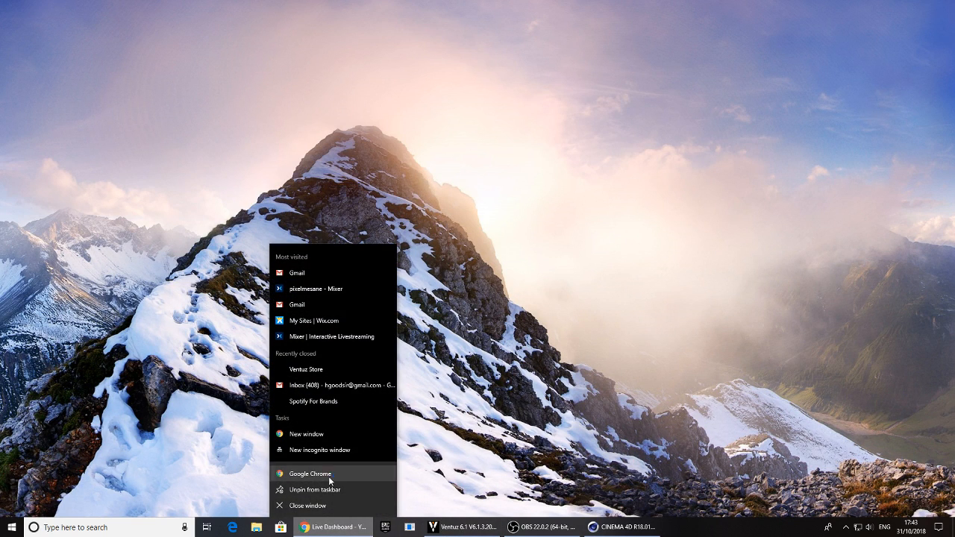
pyautogui.click(329, 475)
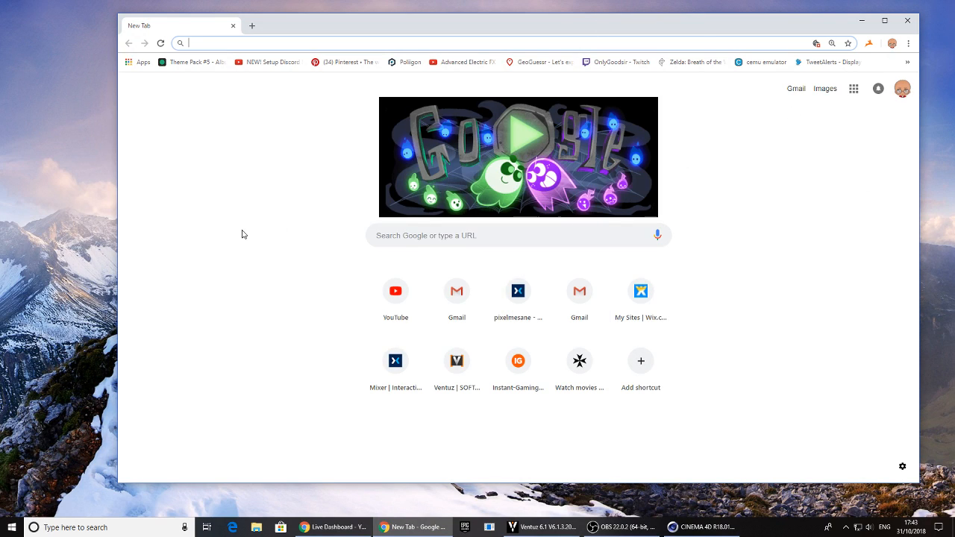
pyautogui.click(908, 63)
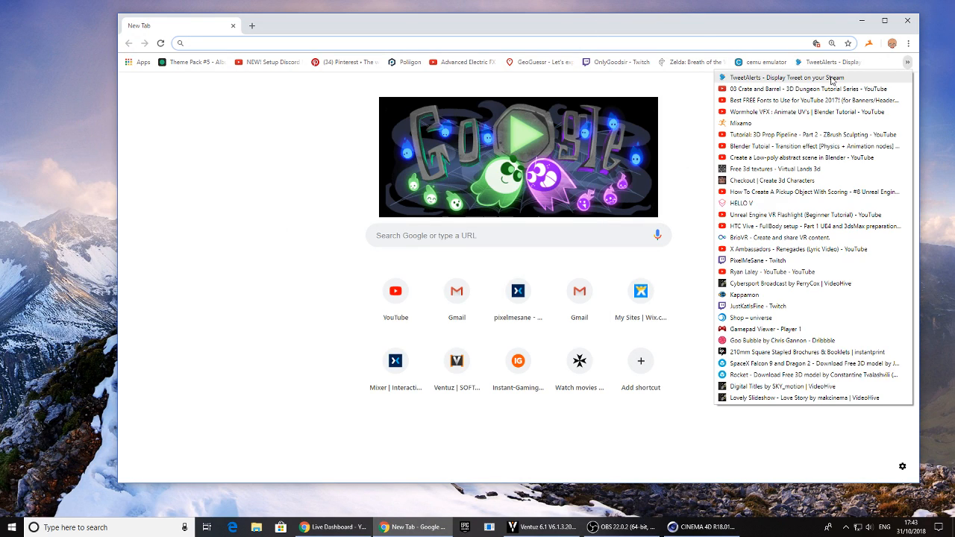
pyautogui.click(785, 398)
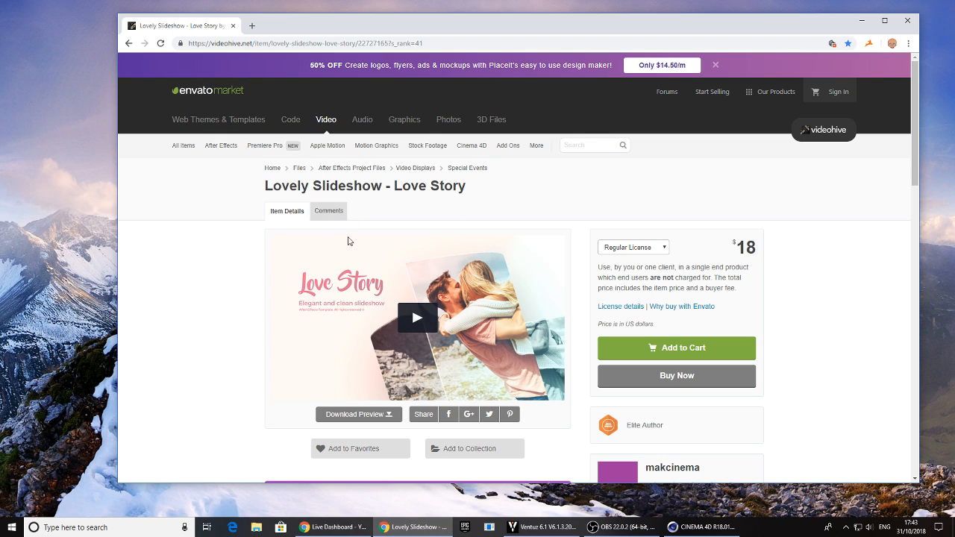
# Play the Love Story preview video, replay its opening title and text animations, and close the preview
pyautogui.scroll(-2, 321, 282)
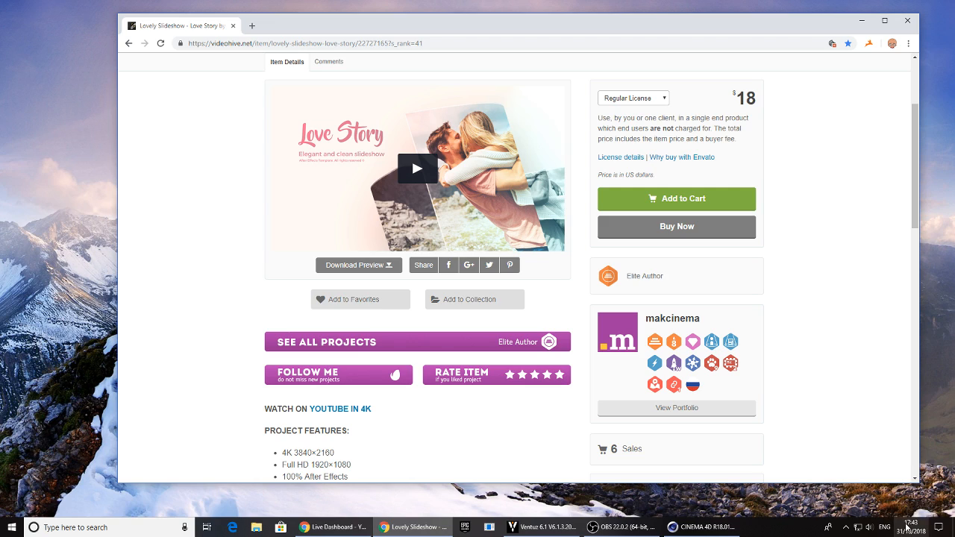
pyautogui.click(418, 169)
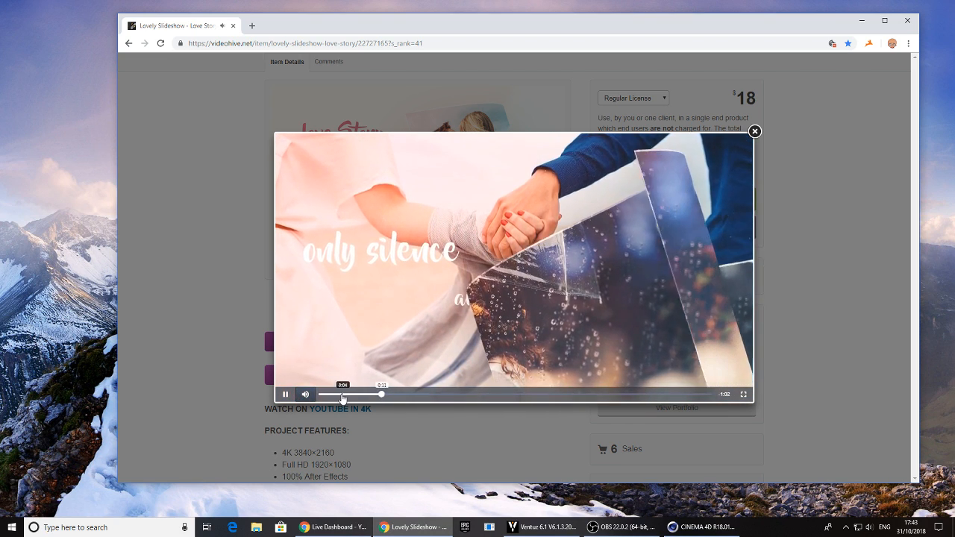
pyautogui.click(342, 394)
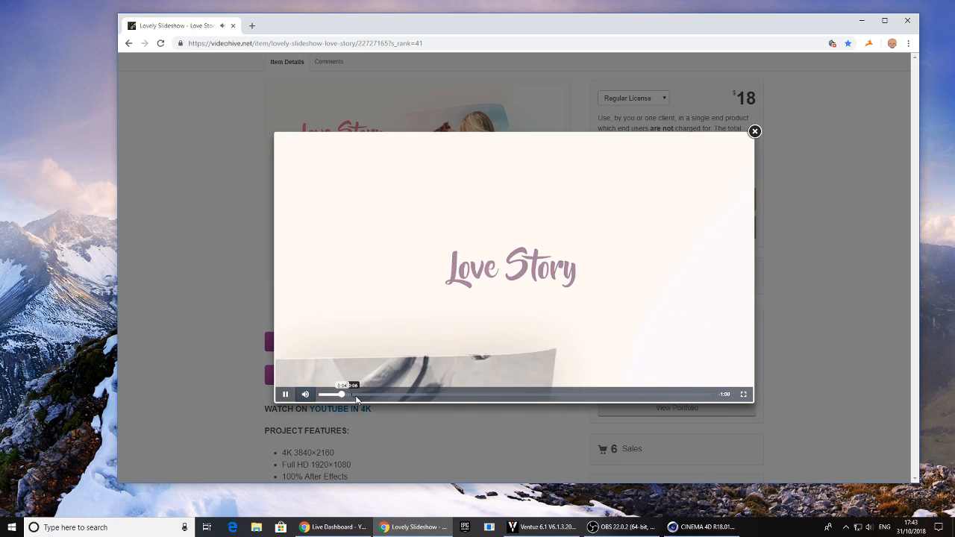
pyautogui.moveTo(405, 397); pyautogui.dragTo(453, 399)
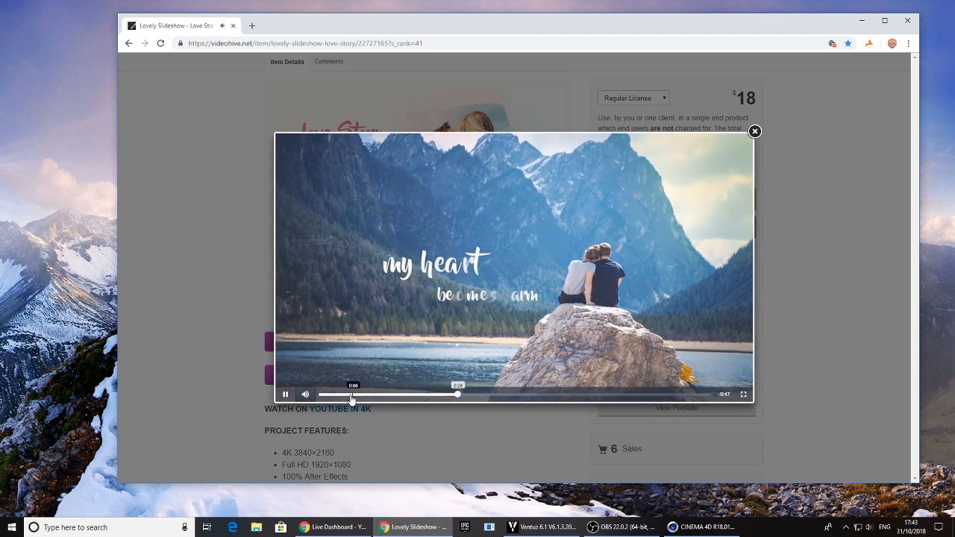
pyautogui.click(348, 396)
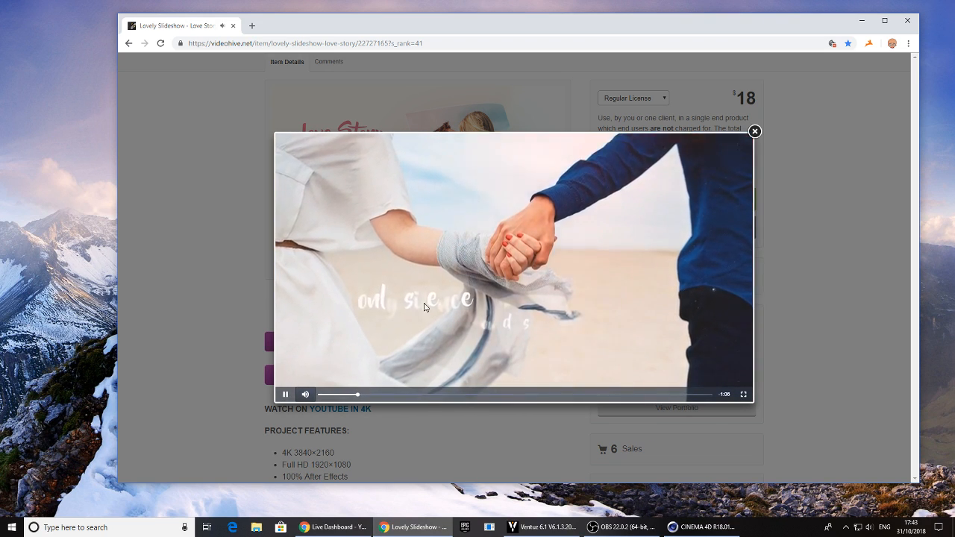
pyautogui.click(331, 394)
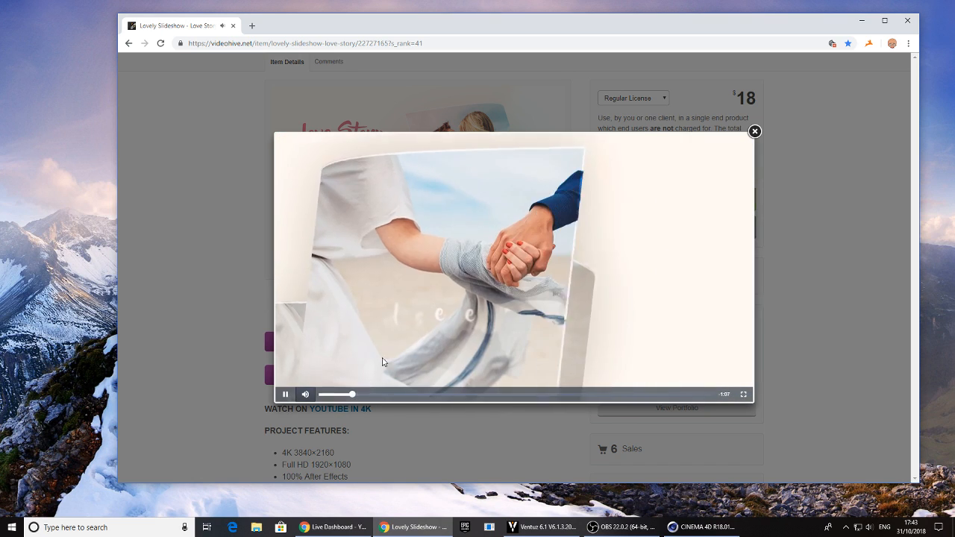
pyautogui.click(232, 306)
pyautogui.scroll(3, 300, 236)
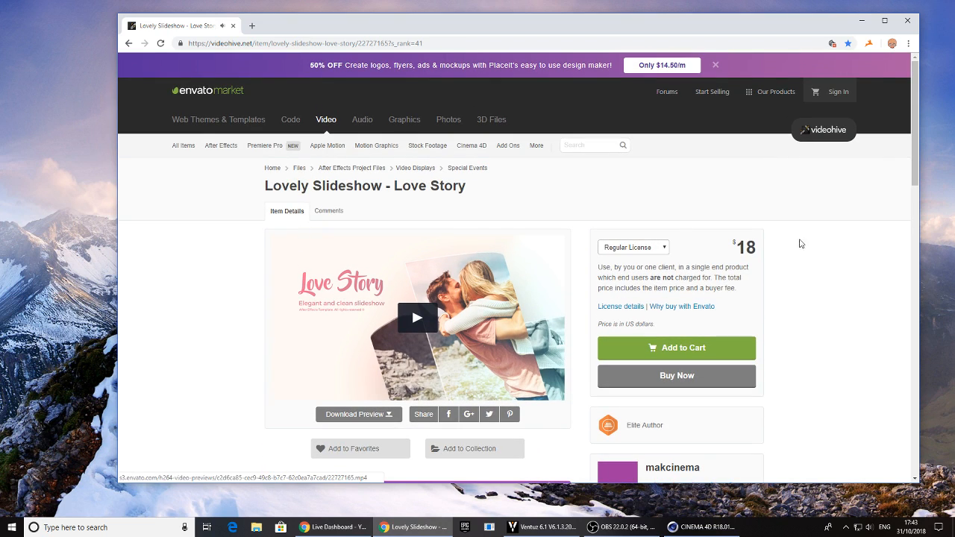
# Examine the slideshow's project features and item details, including which font and music the template uses
pyautogui.scroll(-6, 389, 321)
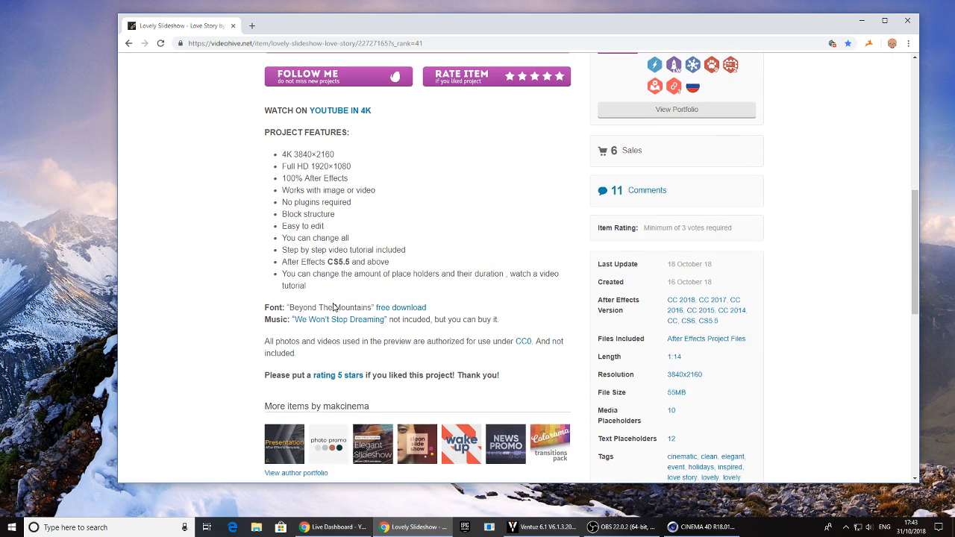
pyautogui.scroll(-2, 388, 310)
pyautogui.scroll(2, 331, 380)
pyautogui.scroll(5, 230, 271)
pyautogui.scroll(-2, 237, 264)
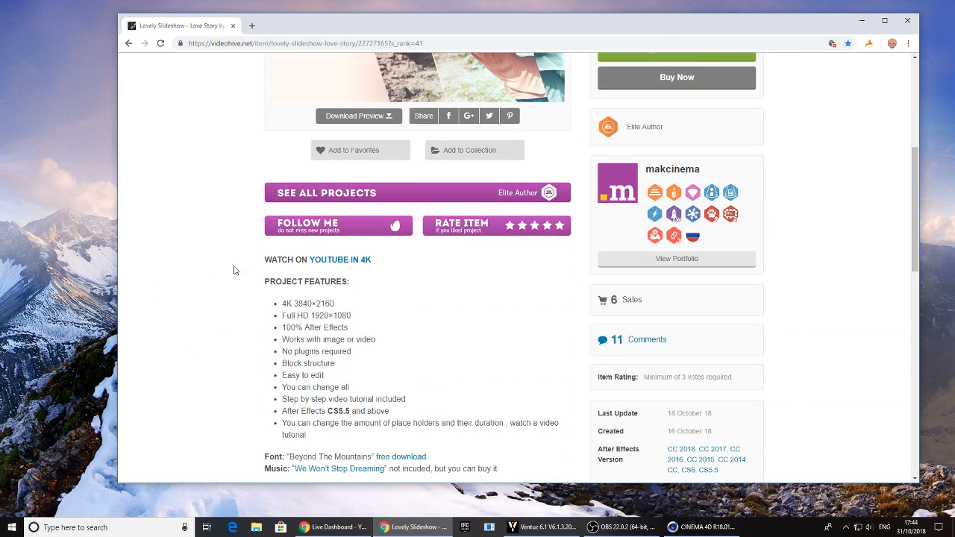
pyautogui.scroll(2, 239, 299)
pyautogui.scroll(-5, 261, 302)
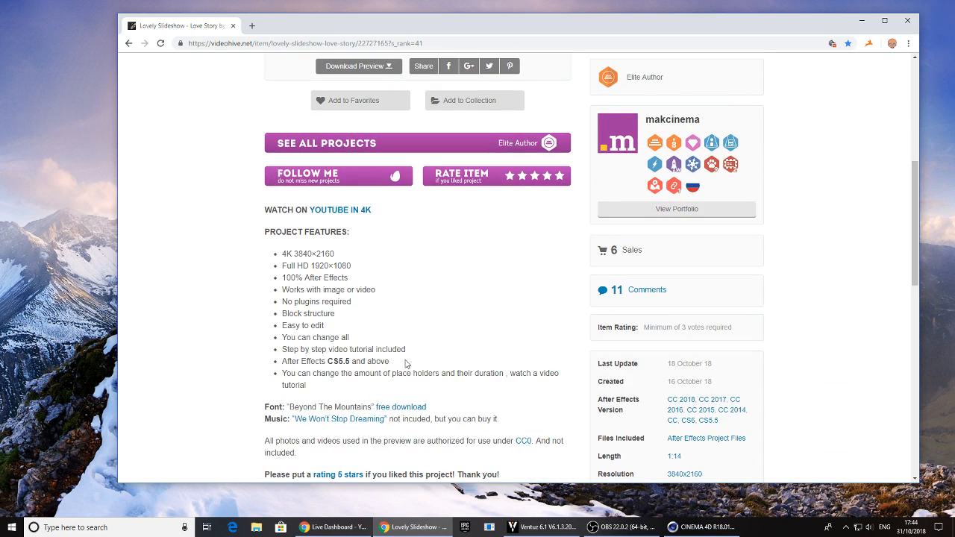
pyautogui.scroll(-1, 339, 383)
pyautogui.moveTo(266, 257); pyautogui.dragTo(403, 254)
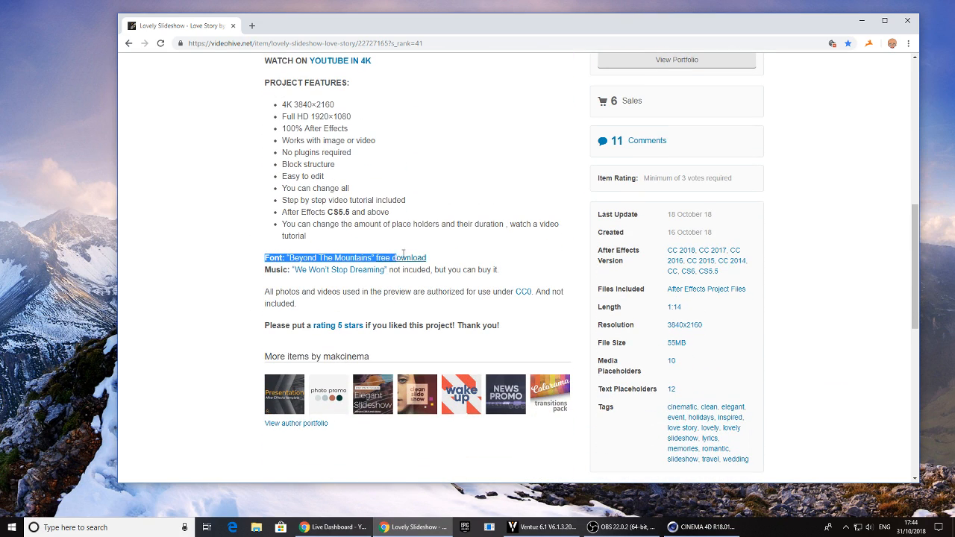
pyautogui.click(428, 259)
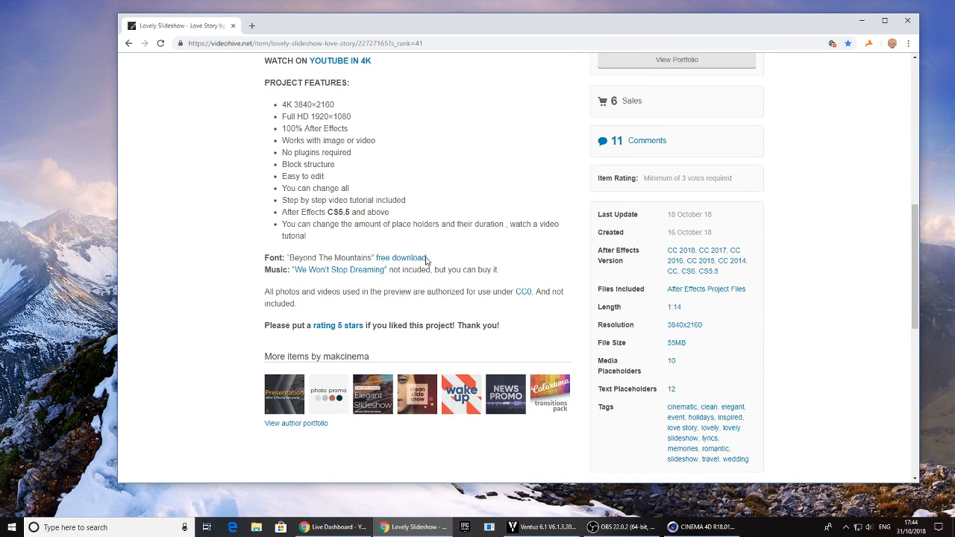
pyautogui.scroll(5, 170, 279)
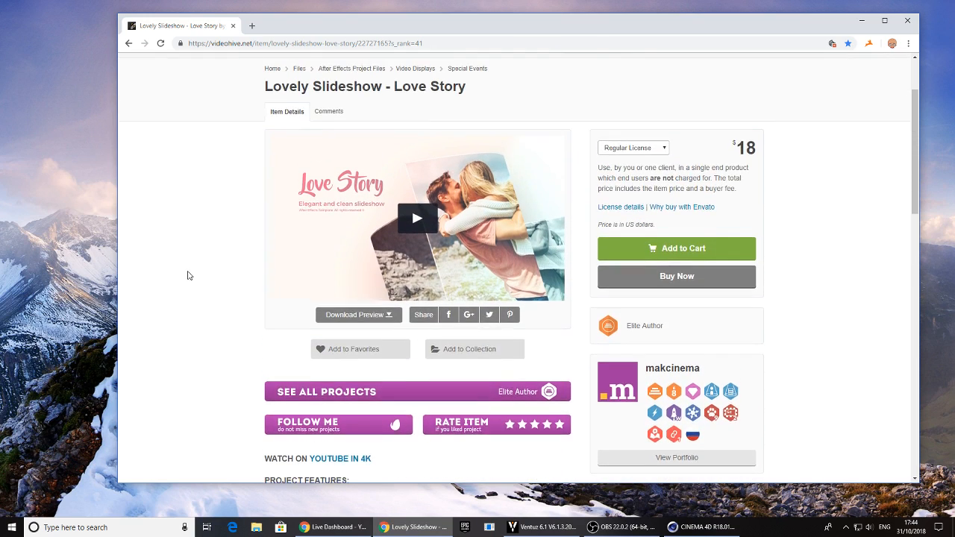
pyautogui.scroll(-3, 189, 273)
pyautogui.scroll(-2, 191, 279)
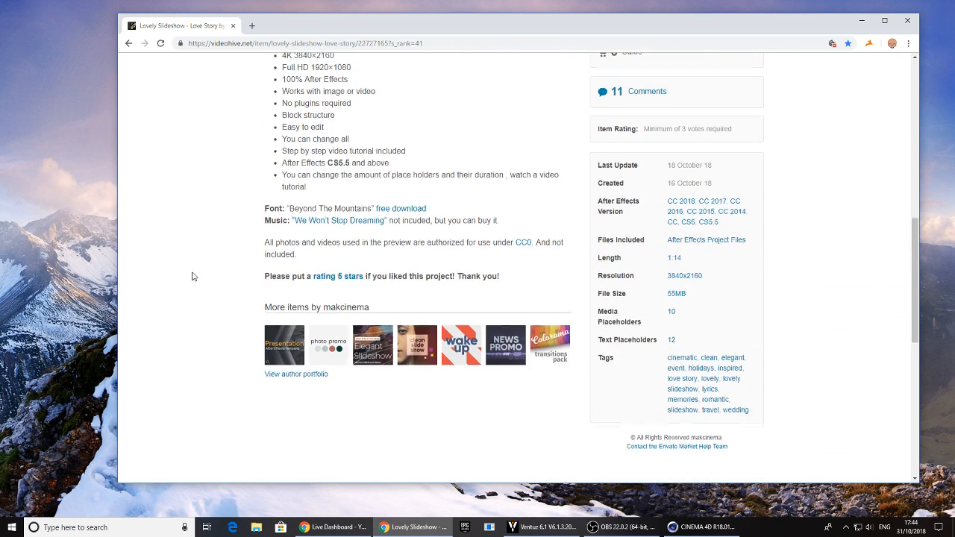
pyautogui.scroll(4, 191, 276)
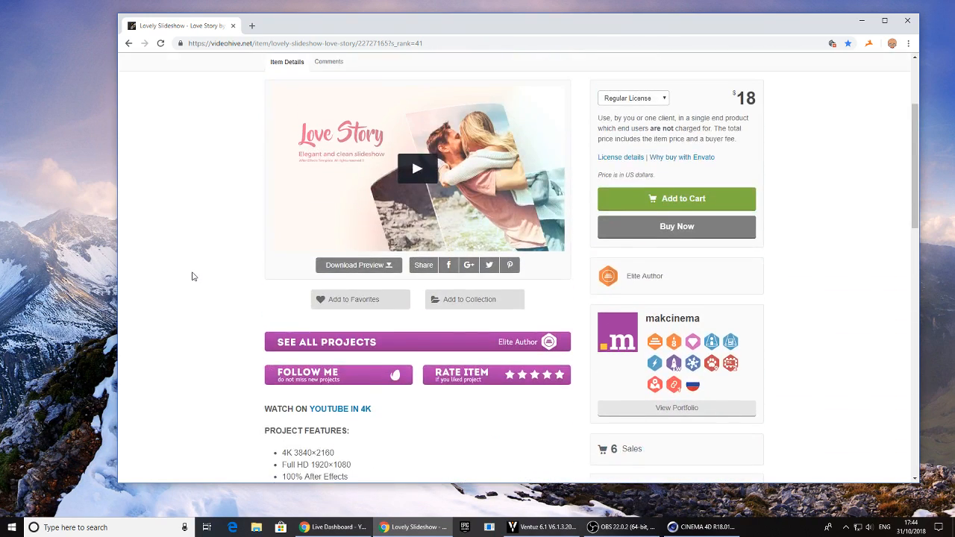
# Switch to Ventuz and add an Axis node to the hierarchy of 3D Layer 1
pyautogui.click(515, 522)
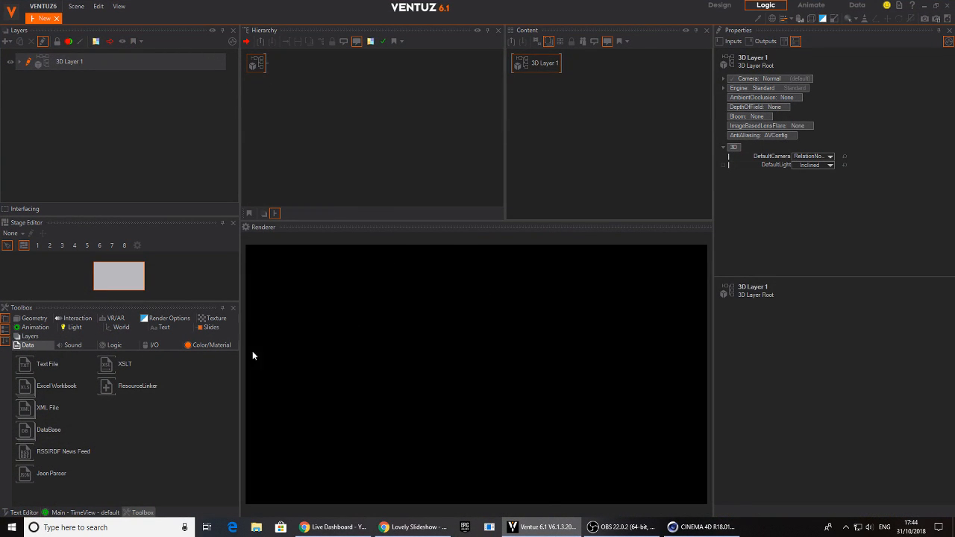
pyautogui.click(344, 142)
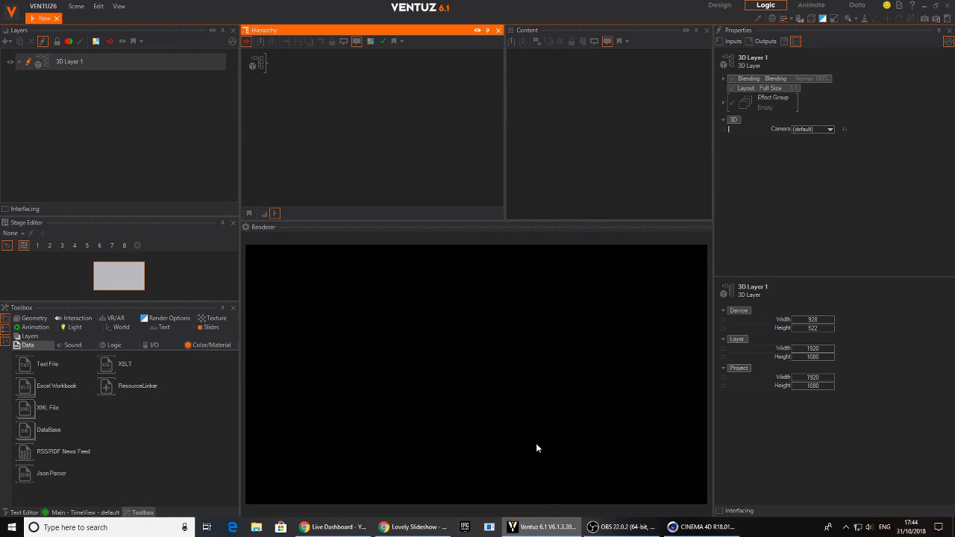
pyautogui.doubleClick(352, 134)
pyautogui.write('ax')
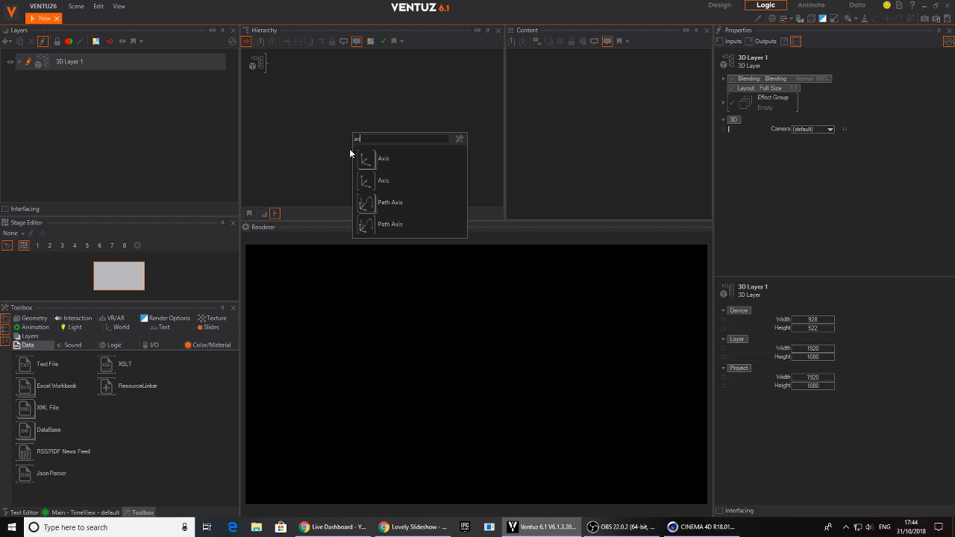
pyautogui.click(365, 160)
# Add a Text 2D node under the axis and rename it TITLE1
pyautogui.doubleClick(325, 117)
pyautogui.write('text')
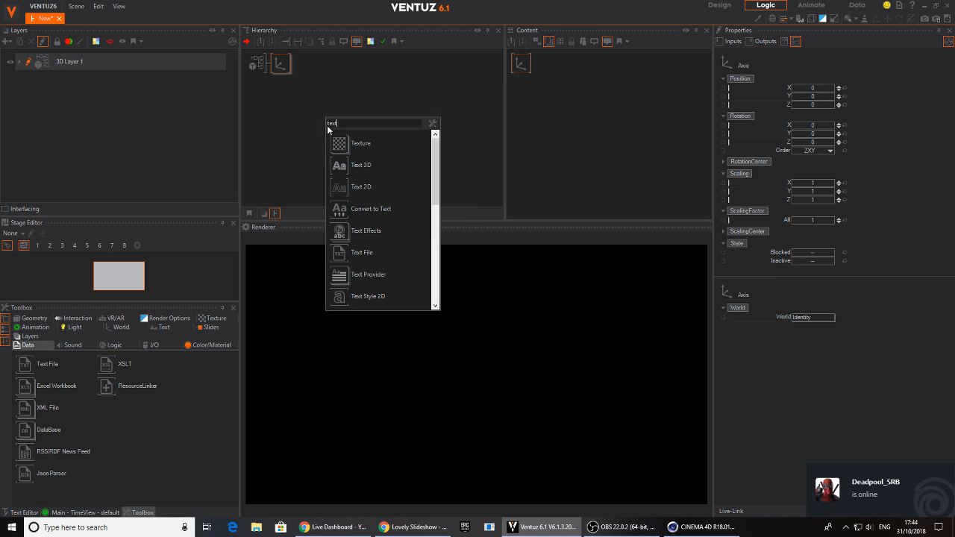
pyautogui.click(362, 187)
pyautogui.click(318, 80)
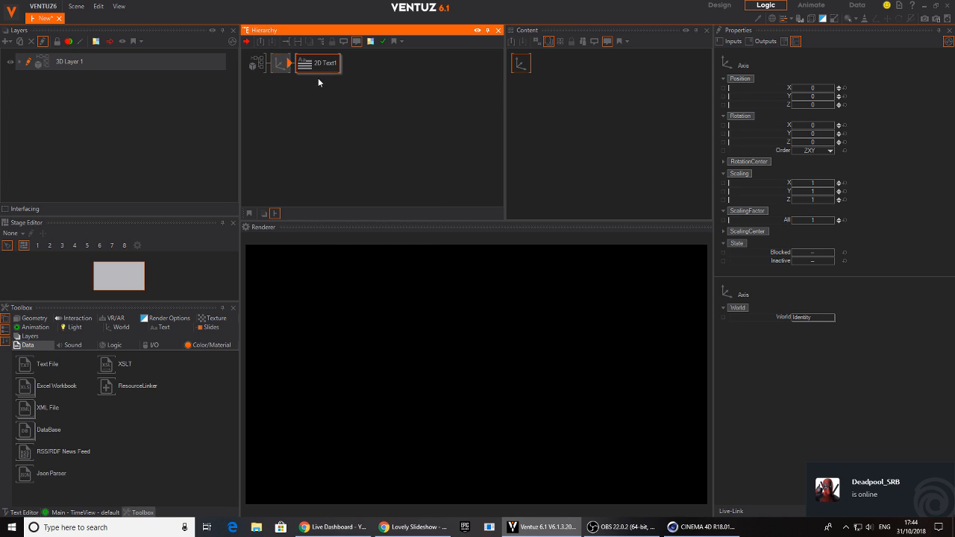
pyautogui.doubleClick(316, 64)
pyautogui.write('TITLE1')
pyautogui.press('Return')
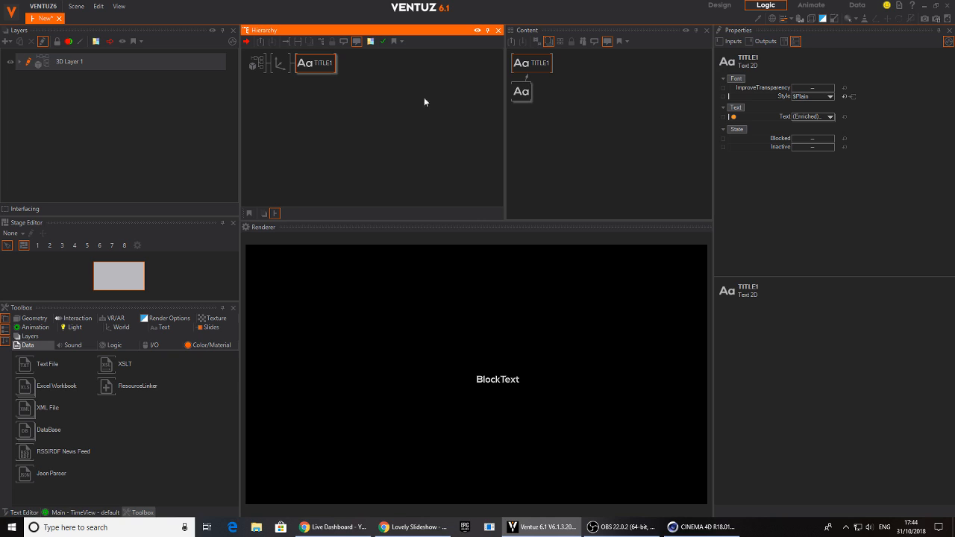
# Set both the text alignment and the line alignment of TITLE1's Block Text to Center
pyautogui.moveTo(518, 96); pyautogui.dragTo(531, 118)
pyautogui.click(817, 132)
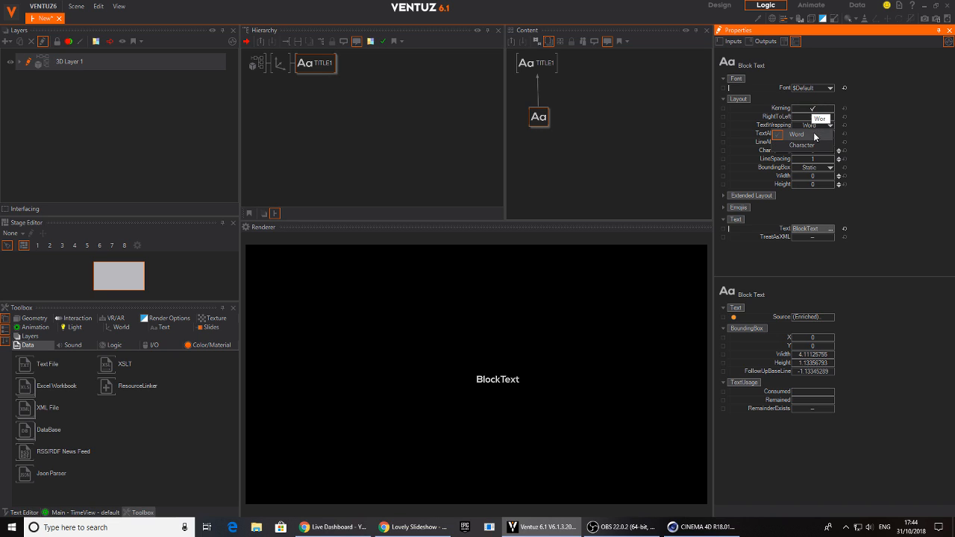
pyautogui.click(828, 134)
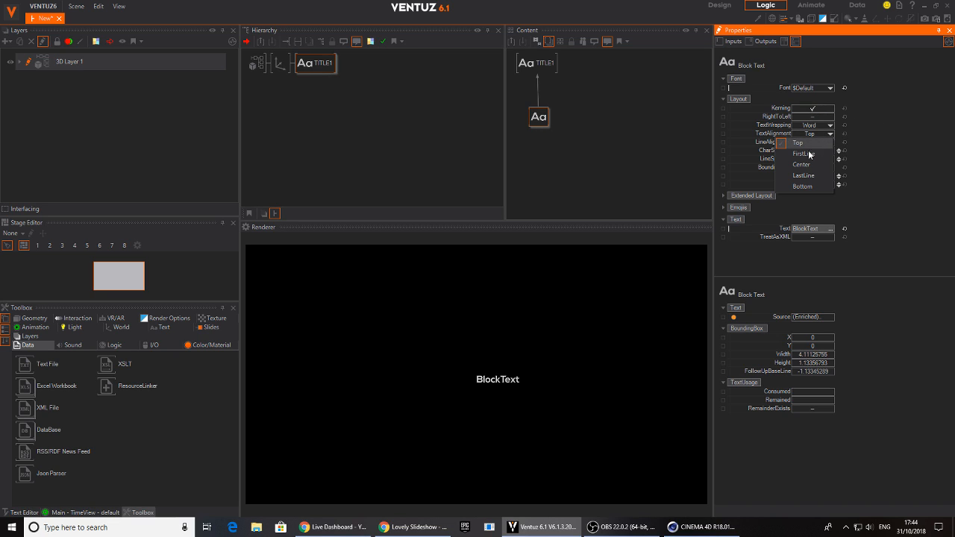
pyautogui.click(802, 164)
pyautogui.click(806, 143)
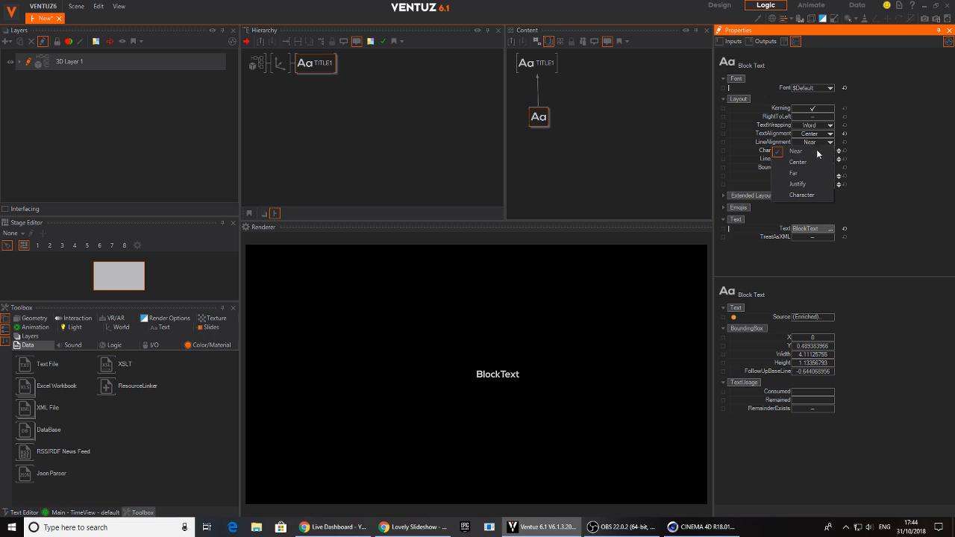
pyautogui.click(804, 161)
# Enlarge the title by setting the axis's overall scaling factor to 4.95
pyautogui.click(280, 64)
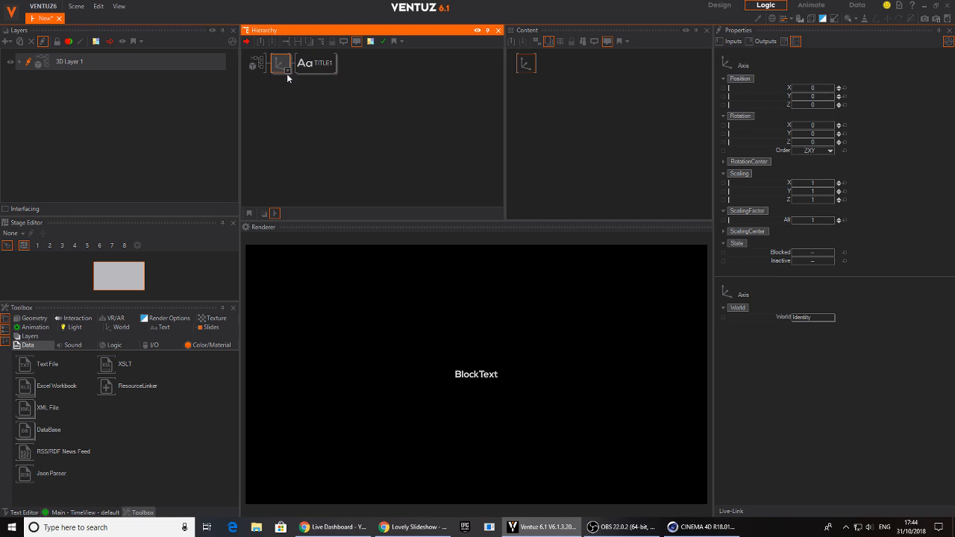
pyautogui.moveTo(815, 224)
pyautogui.mouseDown()
pyautogui.moveTo(801, 221)
pyautogui.moveTo(835, 219)
pyautogui.moveTo(826, 227)
pyautogui.mouseUp()
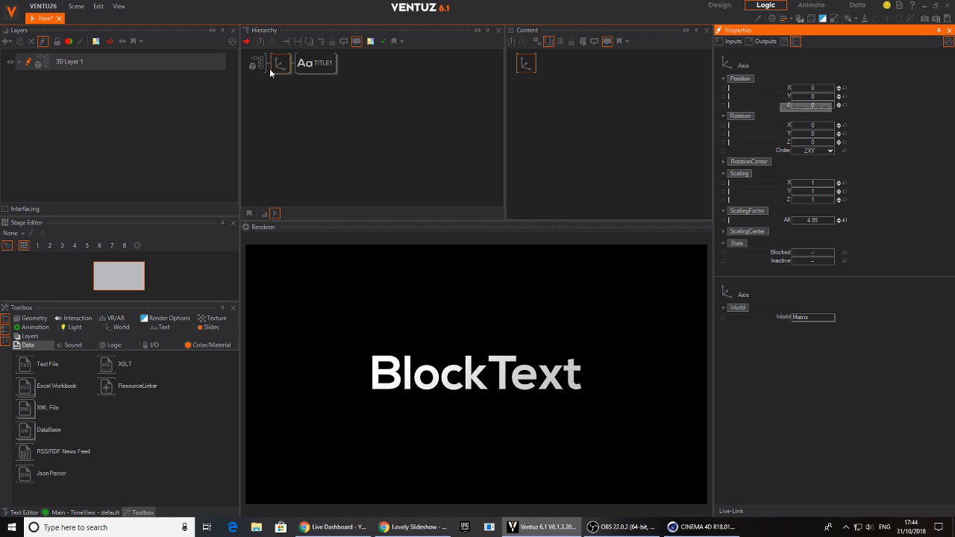
# Set the font of TITLE1's Block Text to Beyond The Mountains Normal without saving the change to the Default preset
pyautogui.click(312, 63)
pyautogui.click(539, 108)
pyautogui.moveTo(535, 109)
pyautogui.mouseDown()
pyautogui.moveTo(542, 98)
pyautogui.moveTo(549, 105)
pyautogui.mouseUp()
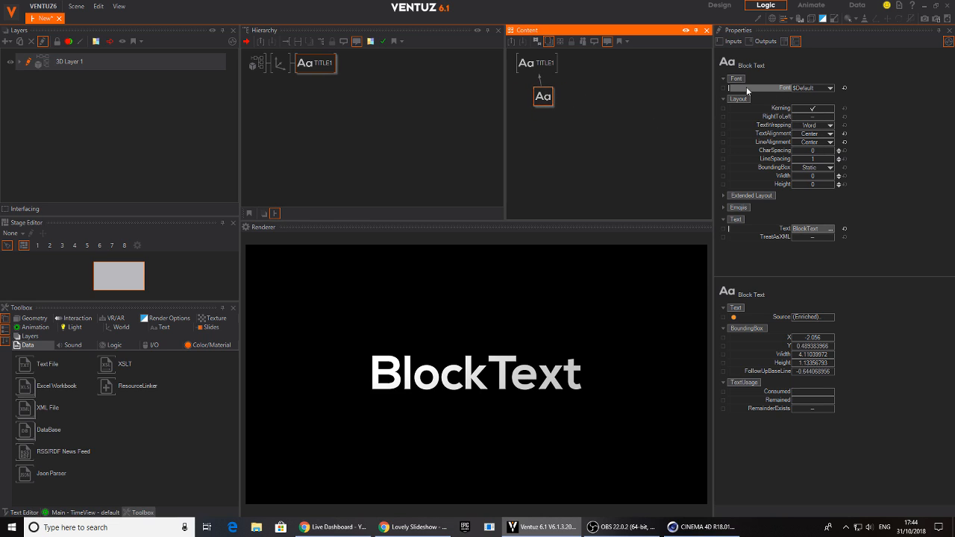
pyautogui.click(823, 91)
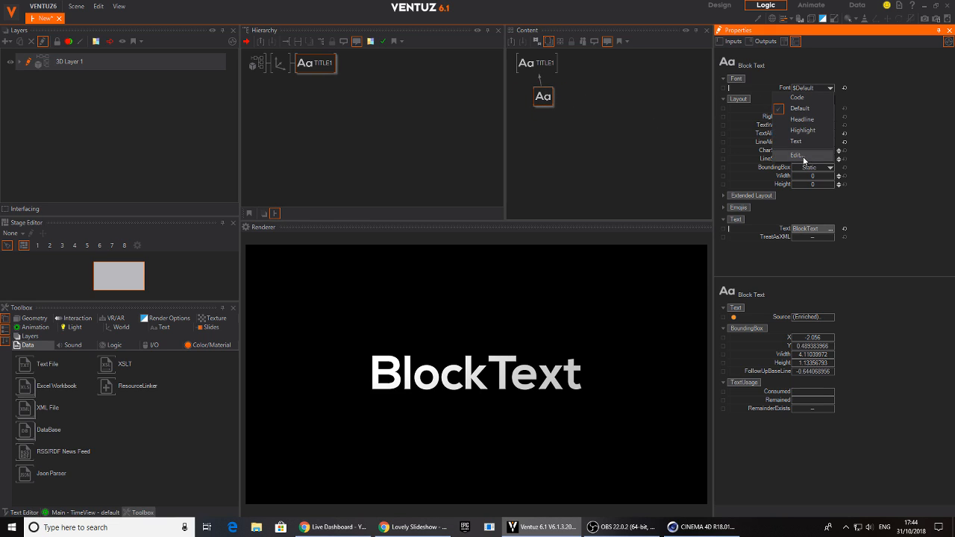
pyautogui.click(804, 160)
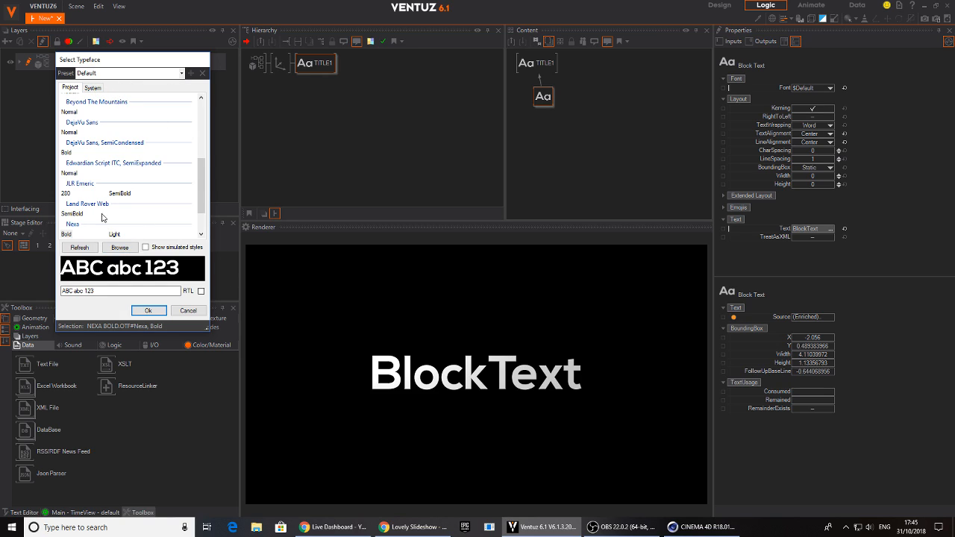
pyautogui.click(71, 89)
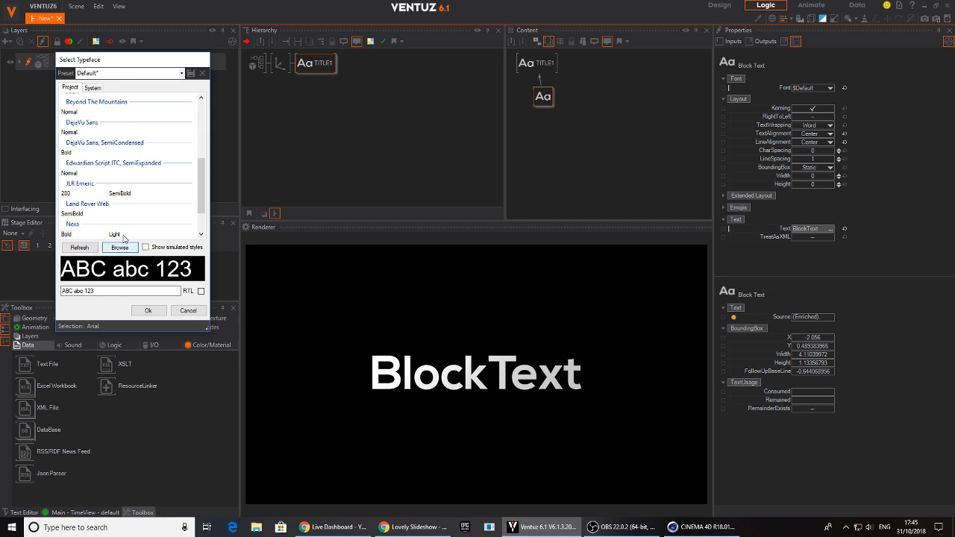
pyautogui.click(119, 111)
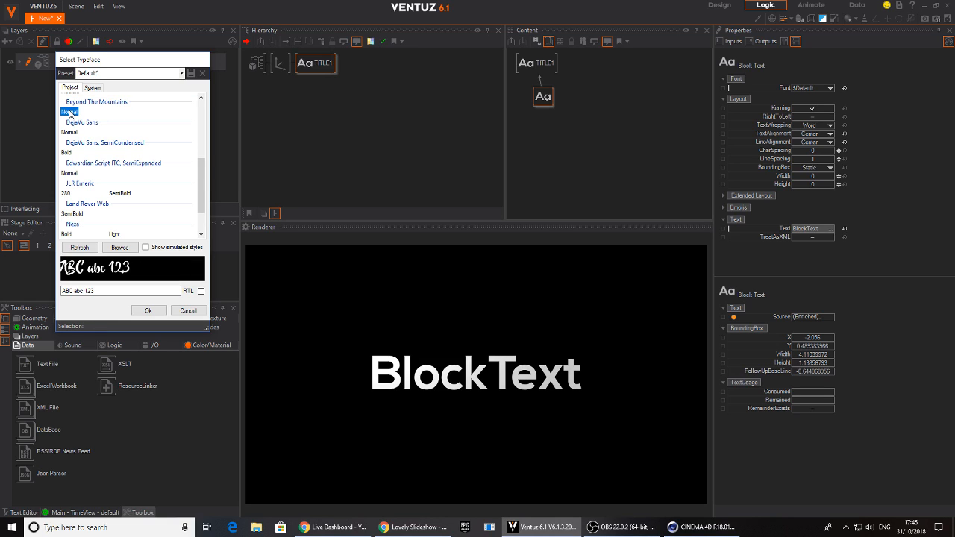
pyautogui.click(147, 311)
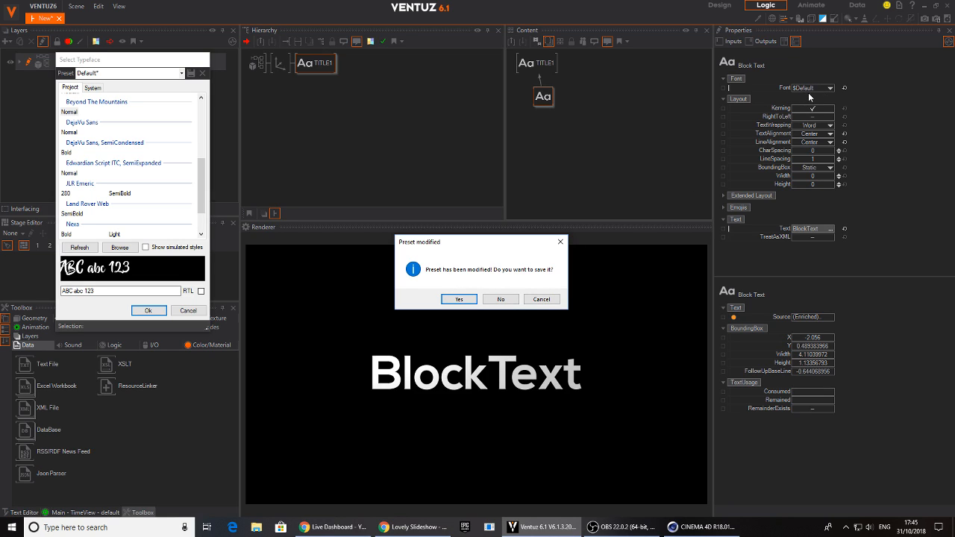
pyautogui.click(498, 300)
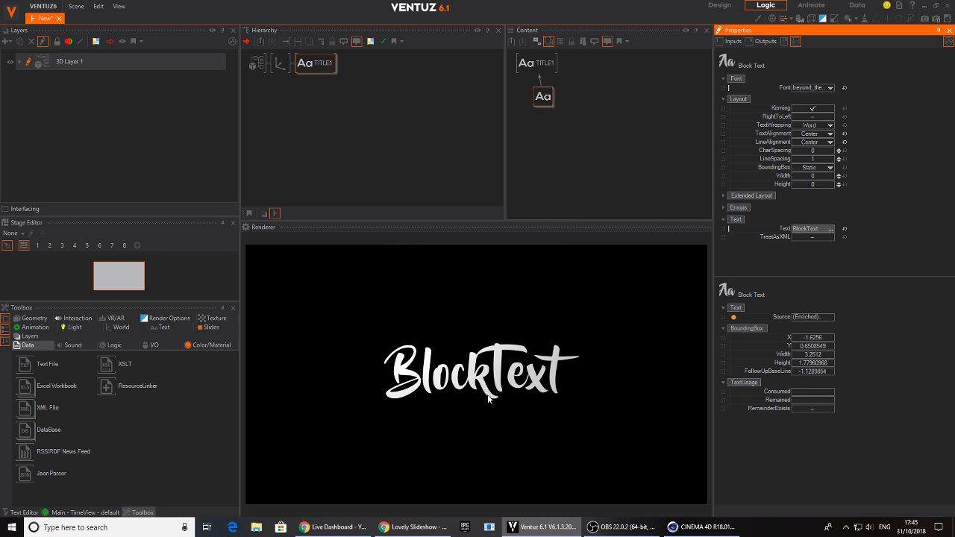
# Save the title's Beyond The Mountains typeface as a new font preset named MOUNTAIN and apply it to the Block Text
pyautogui.moveTo(542, 98); pyautogui.dragTo(538, 106)
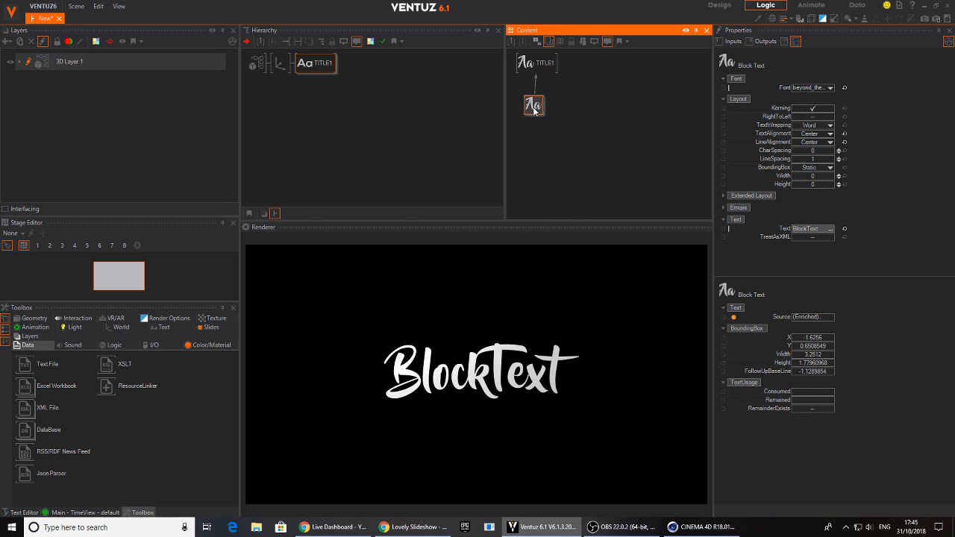
pyautogui.click(814, 88)
pyautogui.click(871, 97)
pyautogui.click(828, 89)
pyautogui.click(797, 155)
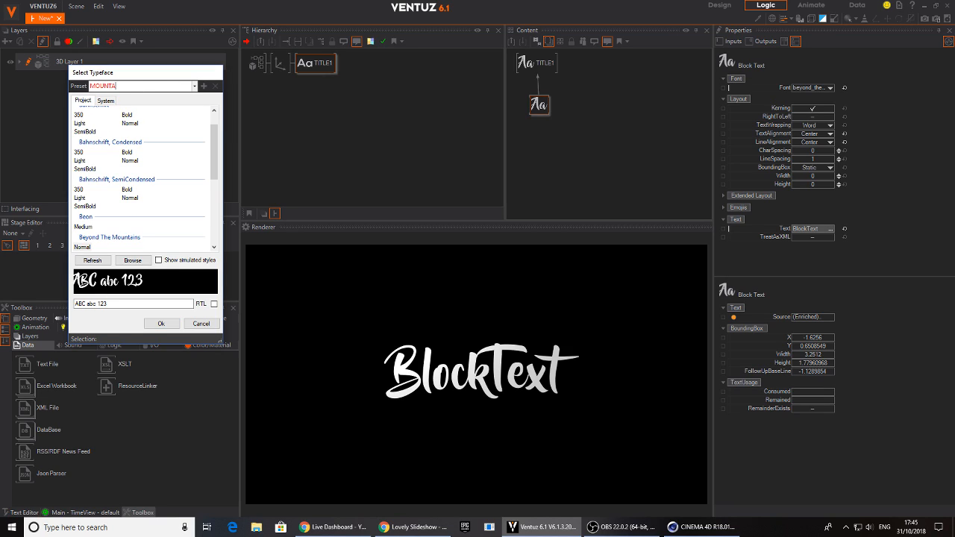
pyautogui.scroll(1, 216, 149)
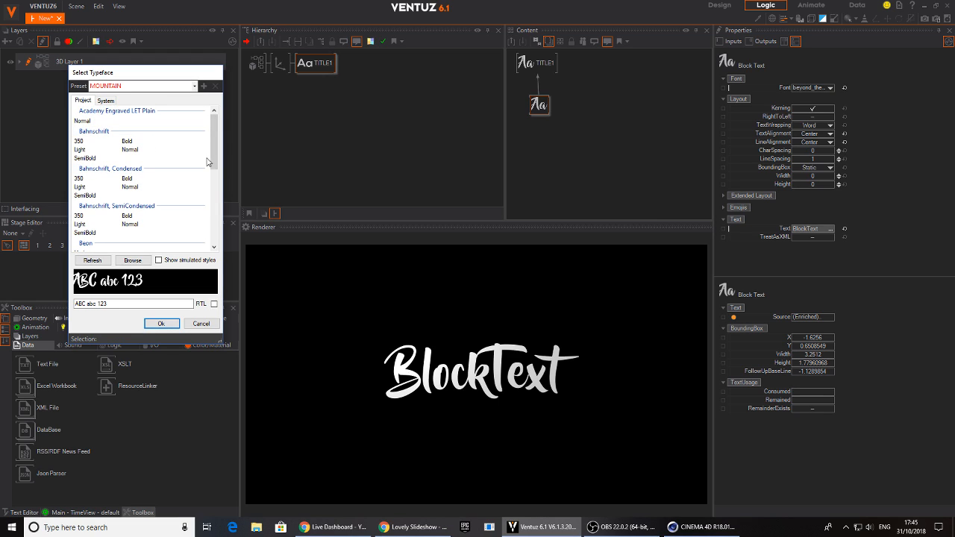
pyautogui.scroll(-5, 214, 139)
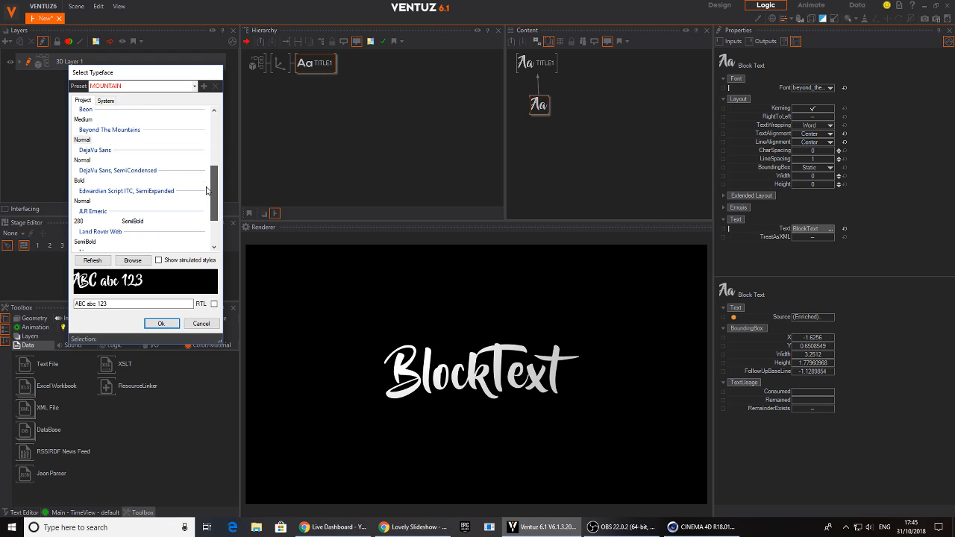
pyautogui.doubleClick(128, 87)
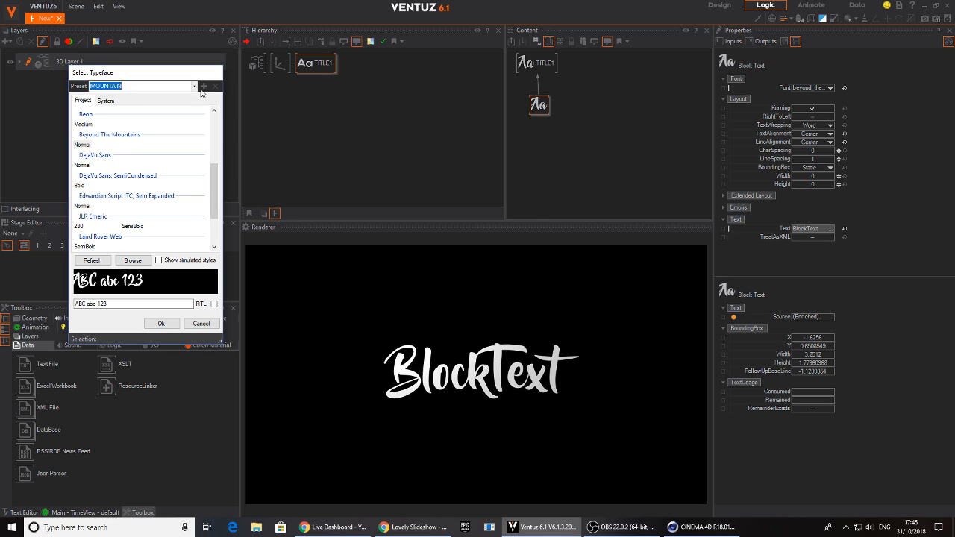
pyautogui.click(201, 89)
pyautogui.doubleClick(131, 86)
pyautogui.click(160, 323)
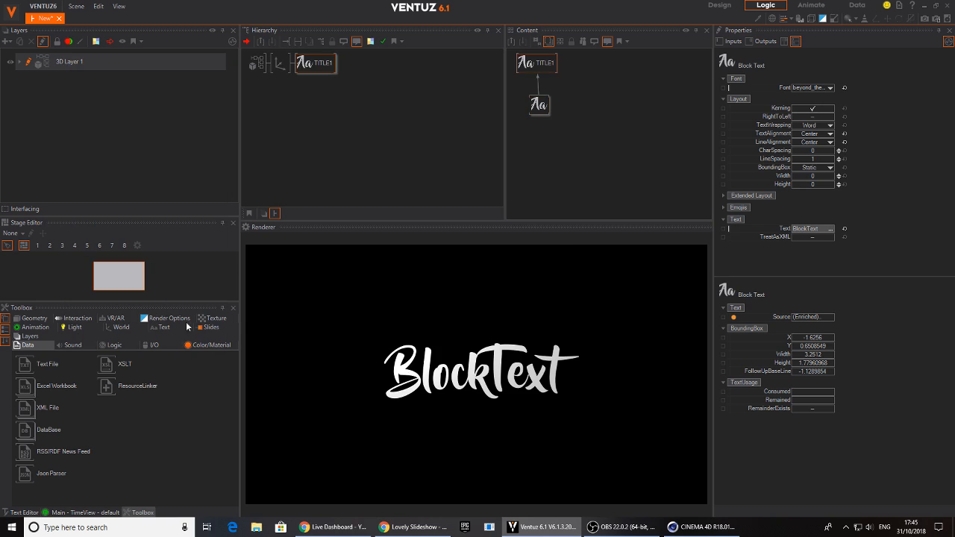
pyautogui.click(535, 271)
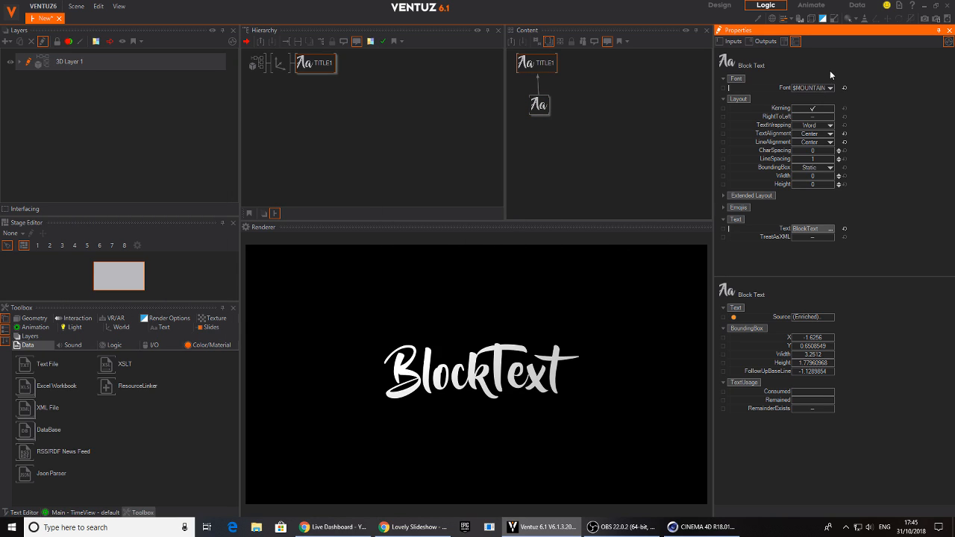
# Try the Highlight font preset on the title's Block Text, then switch back to the MOUNTAIN preset
pyautogui.click(830, 87)
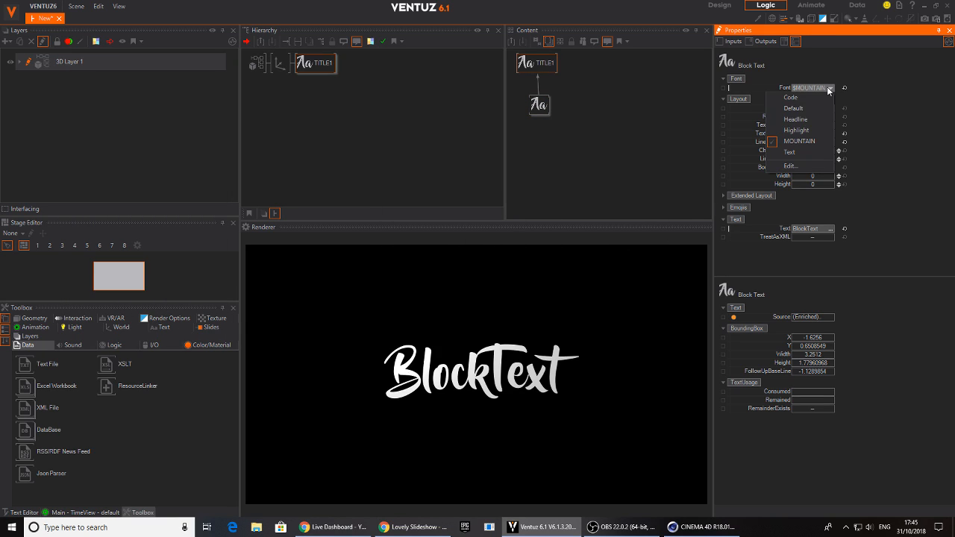
pyautogui.click(796, 129)
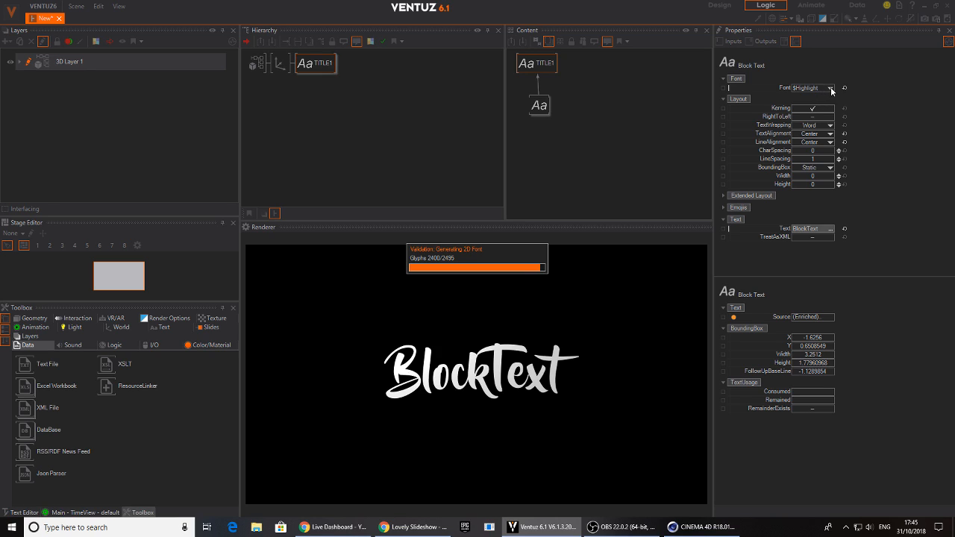
pyautogui.click(830, 89)
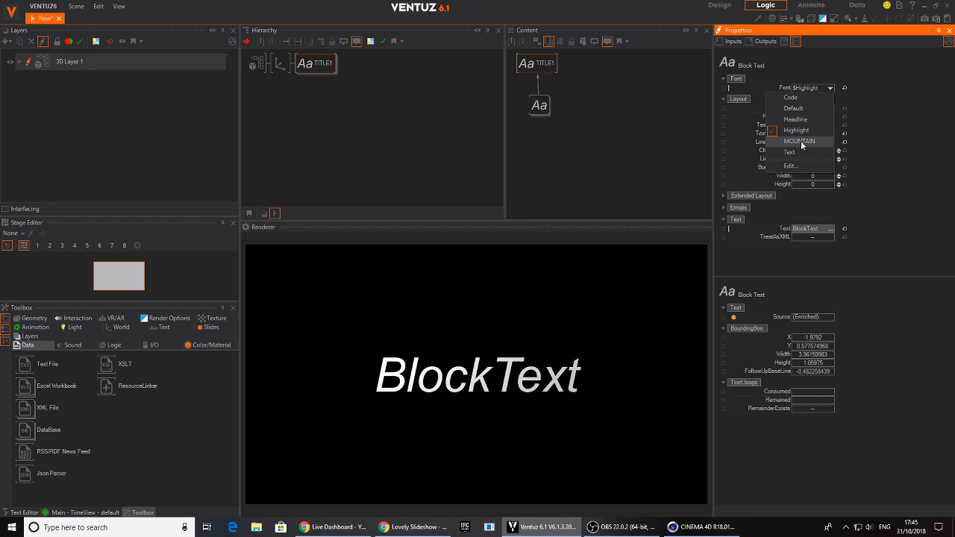
pyautogui.click(800, 141)
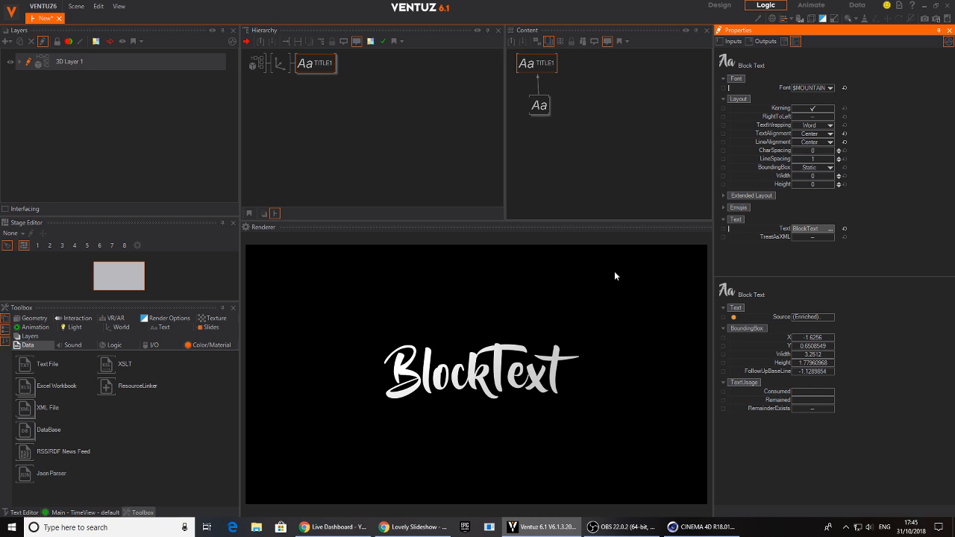
pyautogui.click(830, 88)
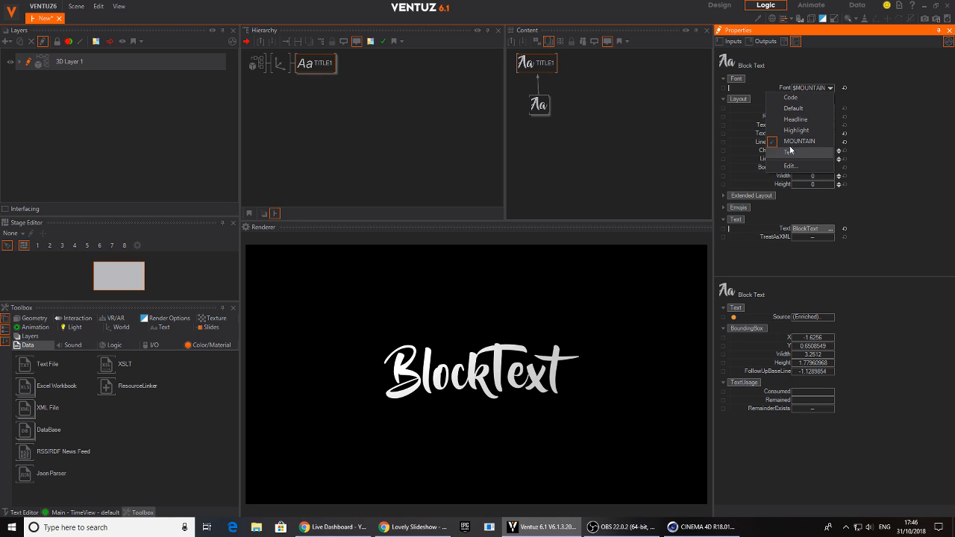
pyautogui.click(896, 142)
pyautogui.click(813, 91)
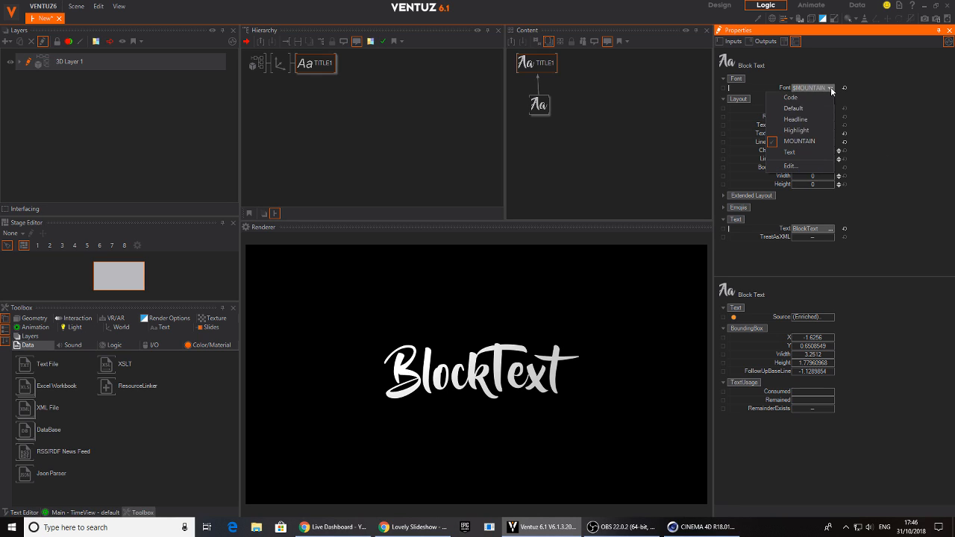
pyautogui.click(921, 119)
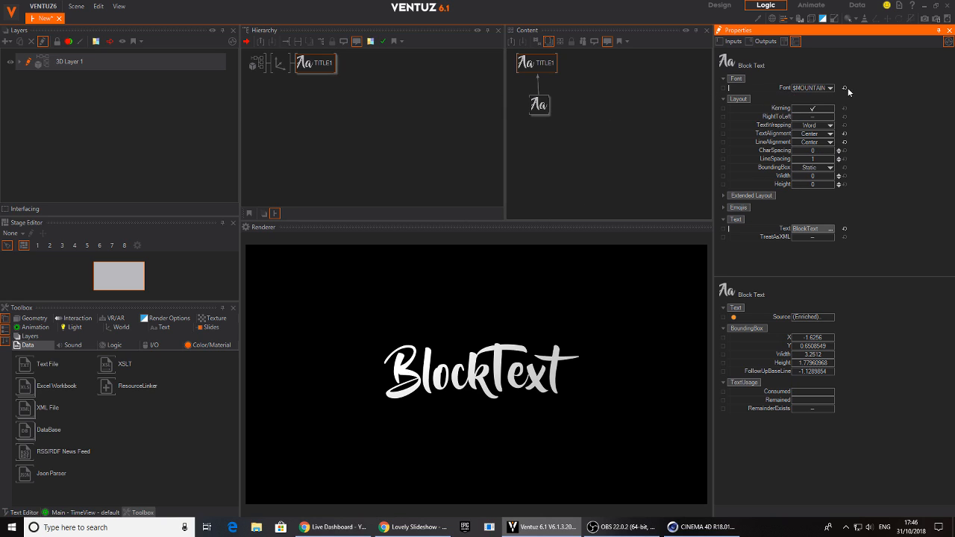
pyautogui.click(538, 103)
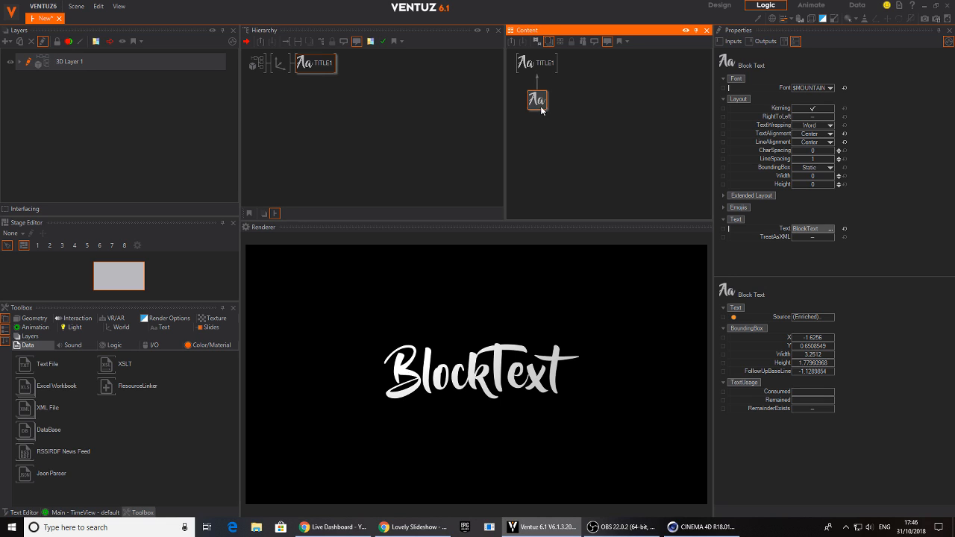
# Switch to the browser, play the Love Story slideshow preview and go back to the title's letter-by-letter animation
pyautogui.click(409, 527)
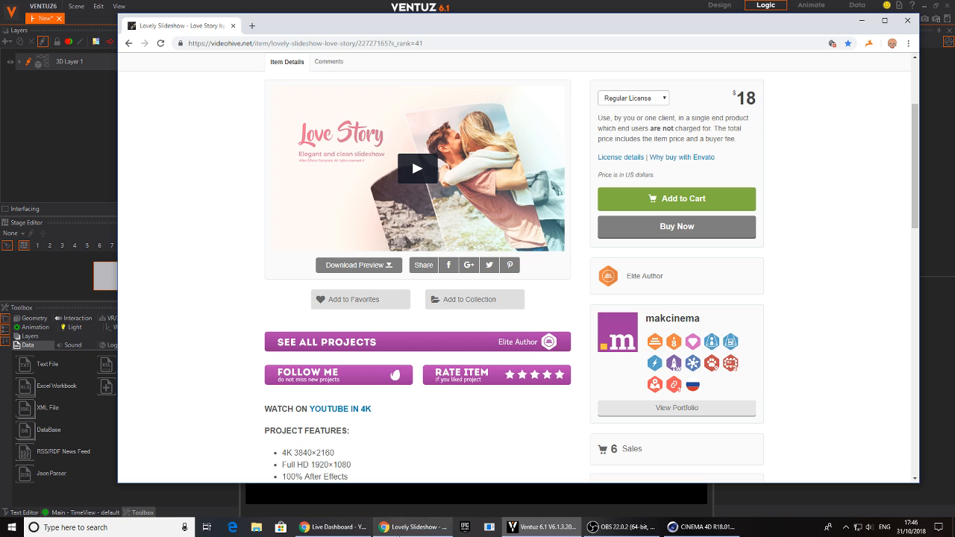
pyautogui.click(418, 168)
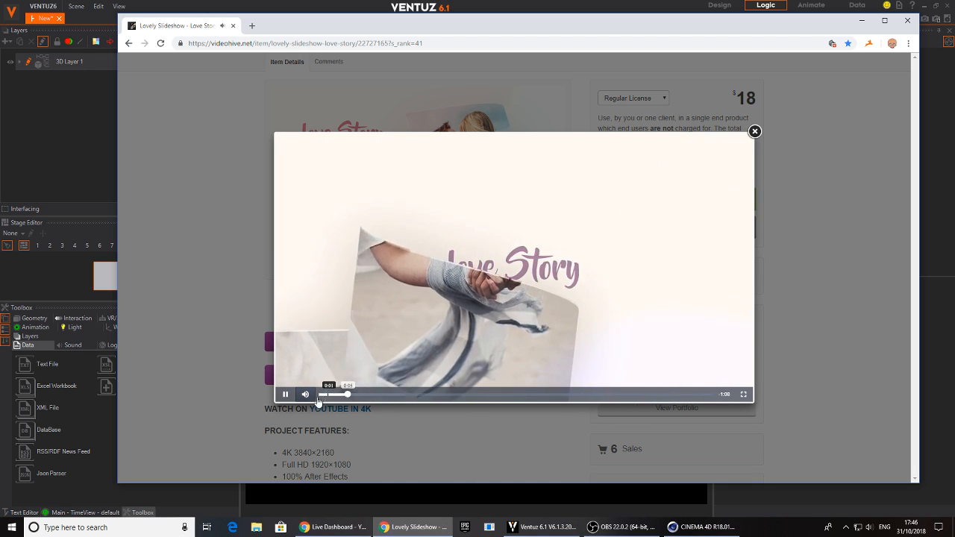
pyautogui.moveTo(355, 398); pyautogui.dragTo(330, 397)
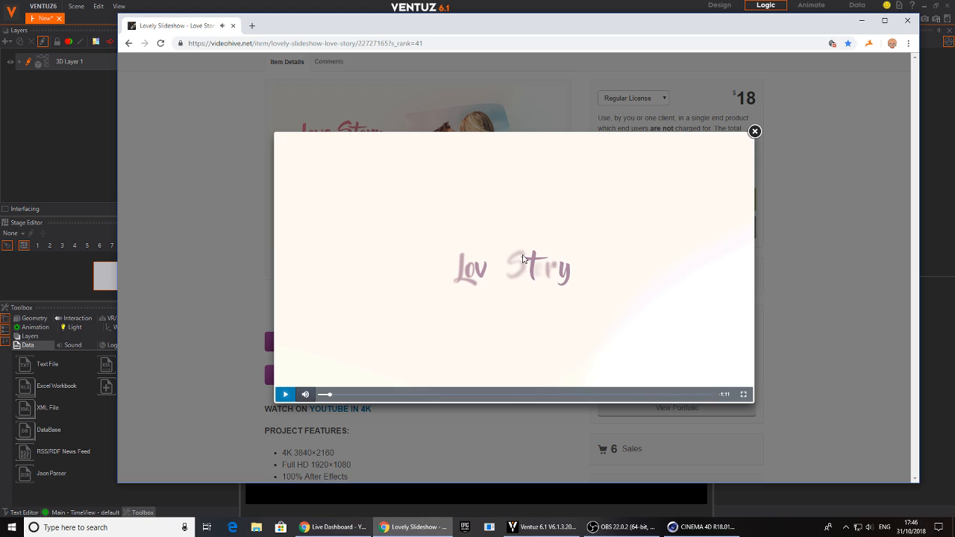
# Return to Ventuz, change the Block Text to LoveStory2 and move its node further below TITLE1
pyautogui.click(864, 20)
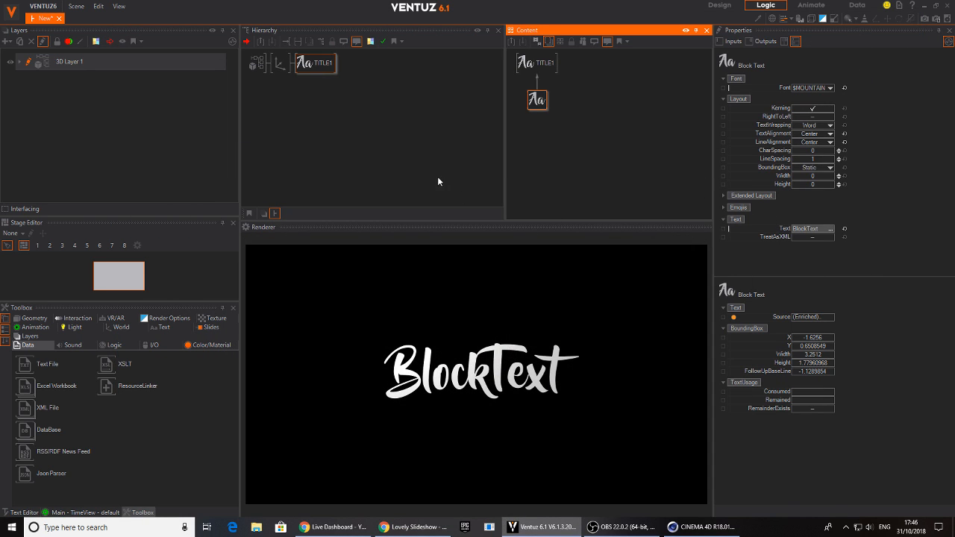
pyautogui.click(812, 230)
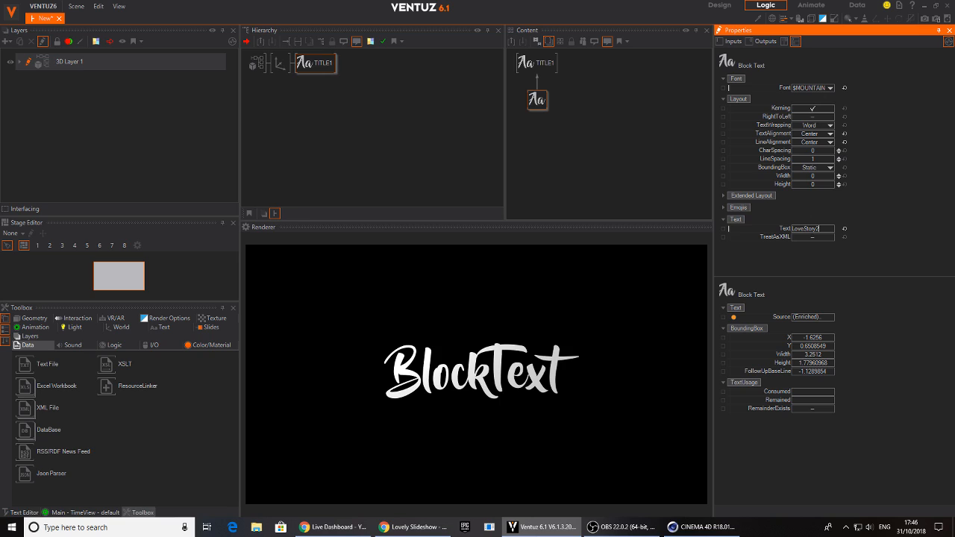
pyautogui.press('Return')
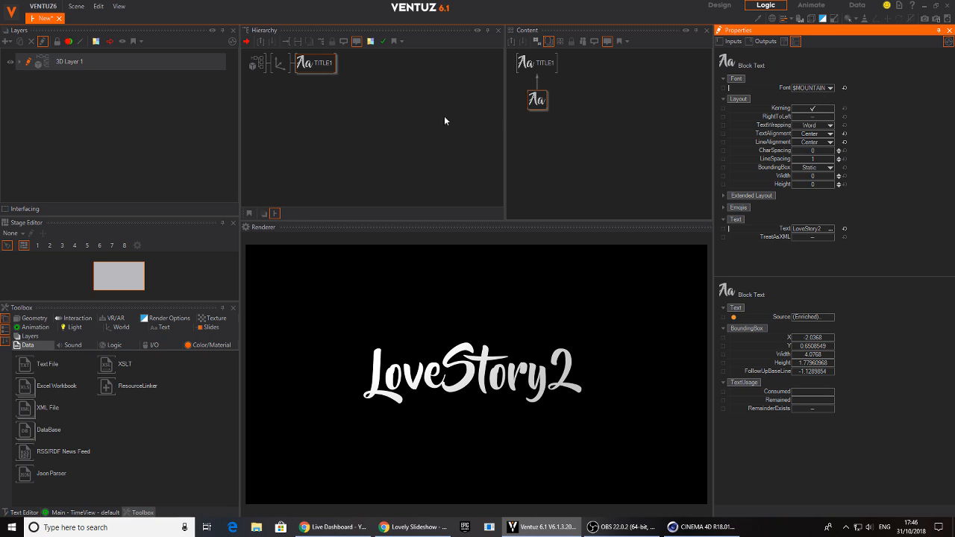
pyautogui.moveTo(539, 101); pyautogui.dragTo(534, 149)
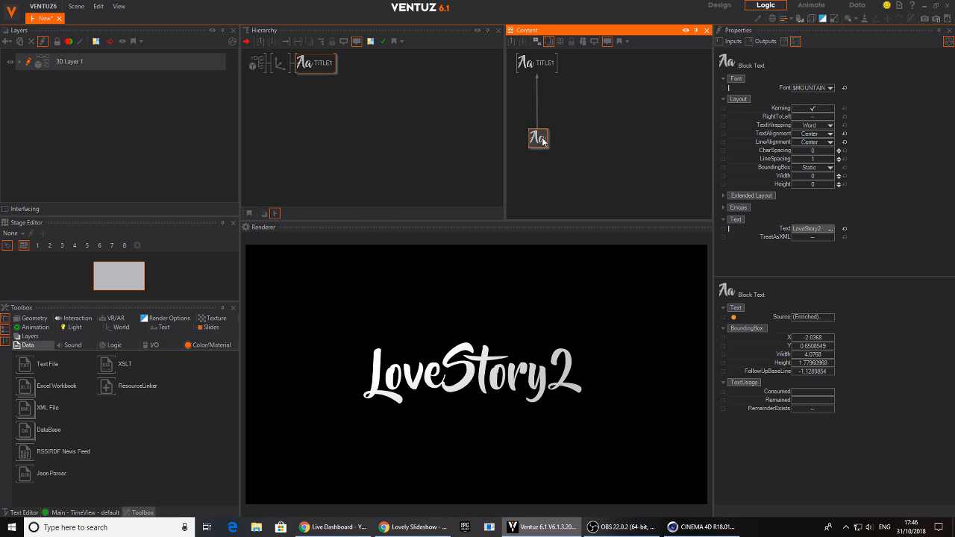
pyautogui.doubleClick(562, 111)
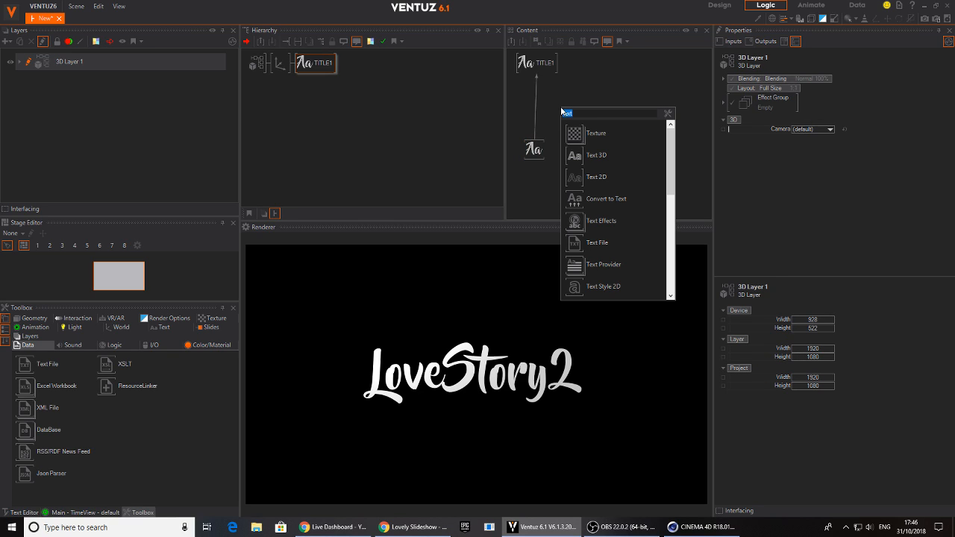
pyautogui.write('te')
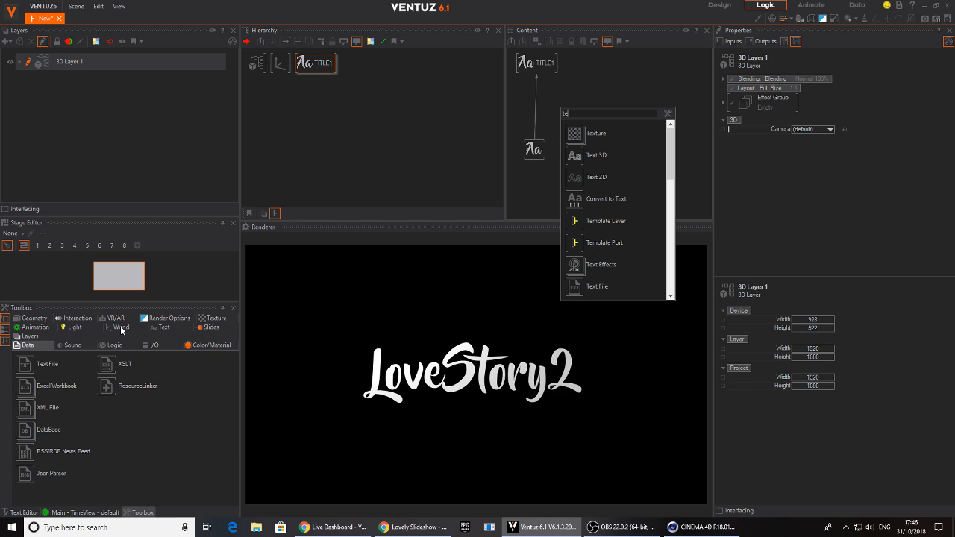
pyautogui.click(168, 329)
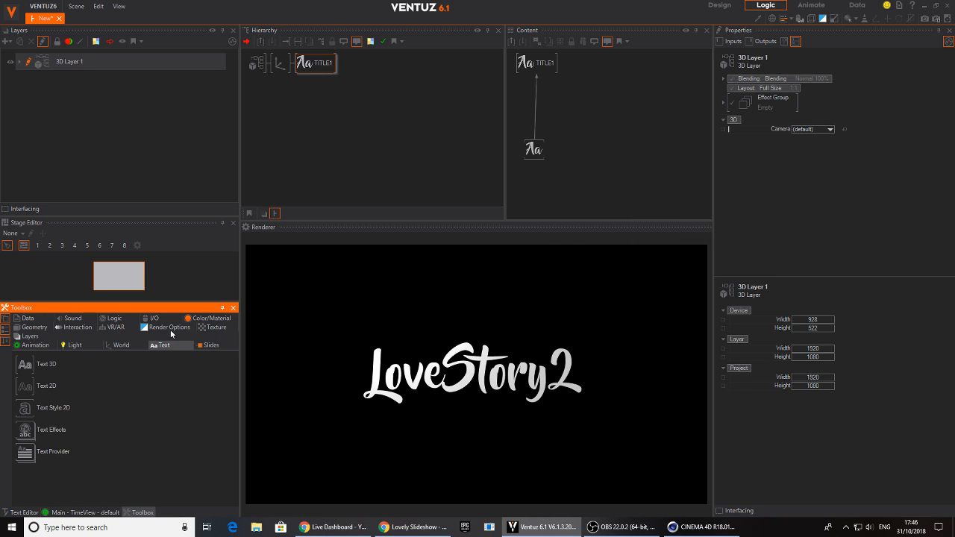
pyautogui.click(34, 433)
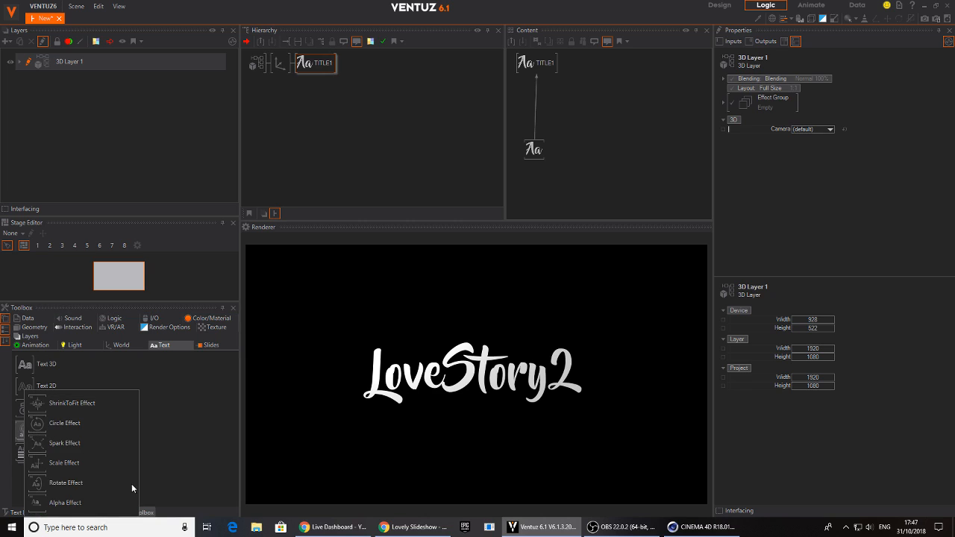
pyautogui.click(190, 412)
pyautogui.click(26, 431)
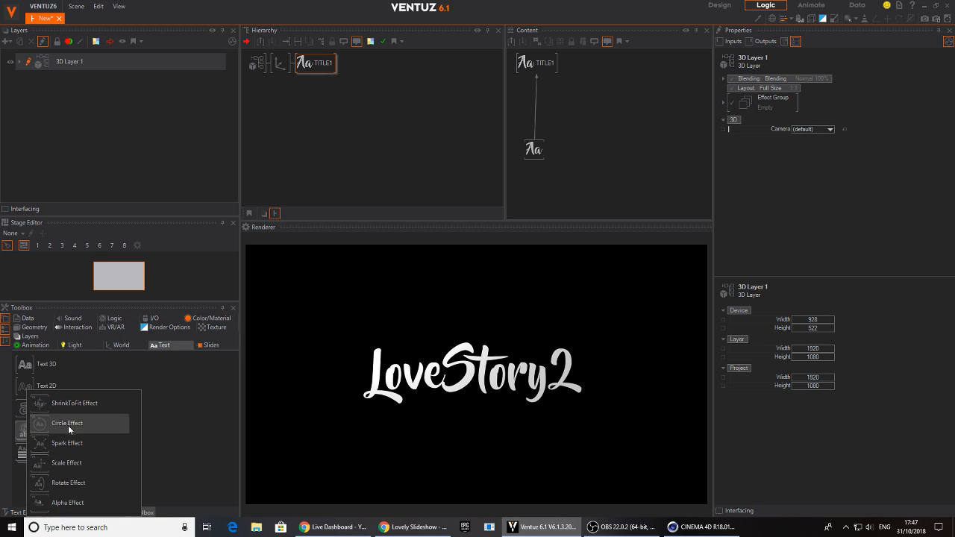
pyautogui.click(95, 461)
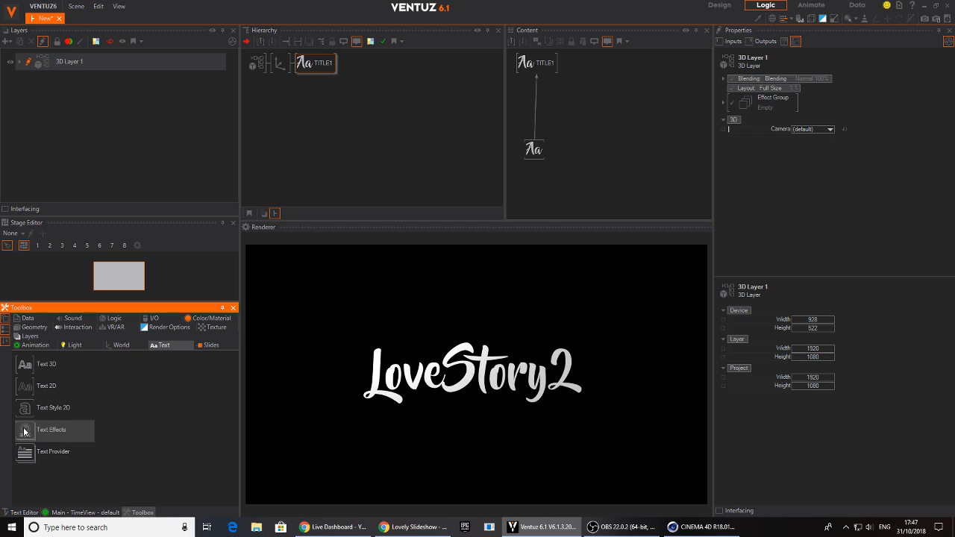
pyautogui.click(536, 100)
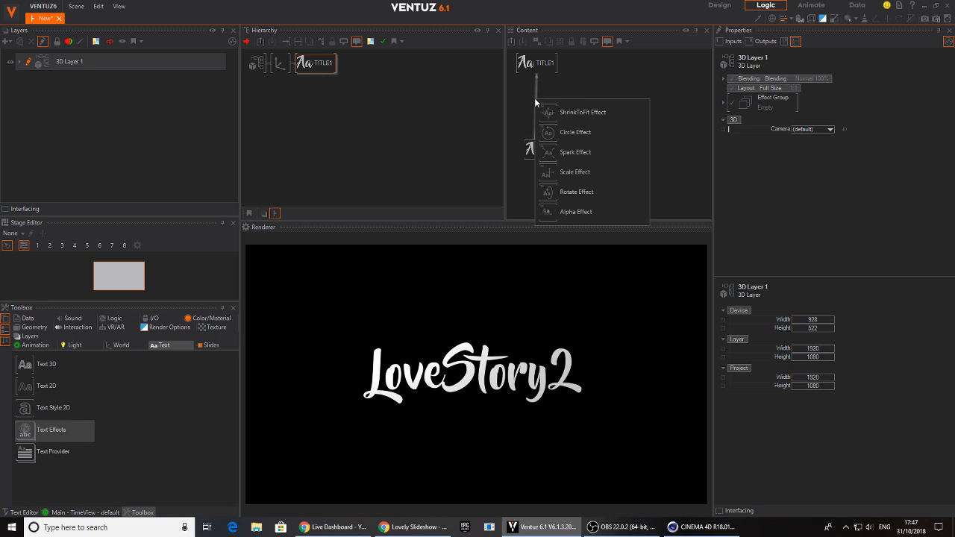
pyautogui.rightClick(590, 77)
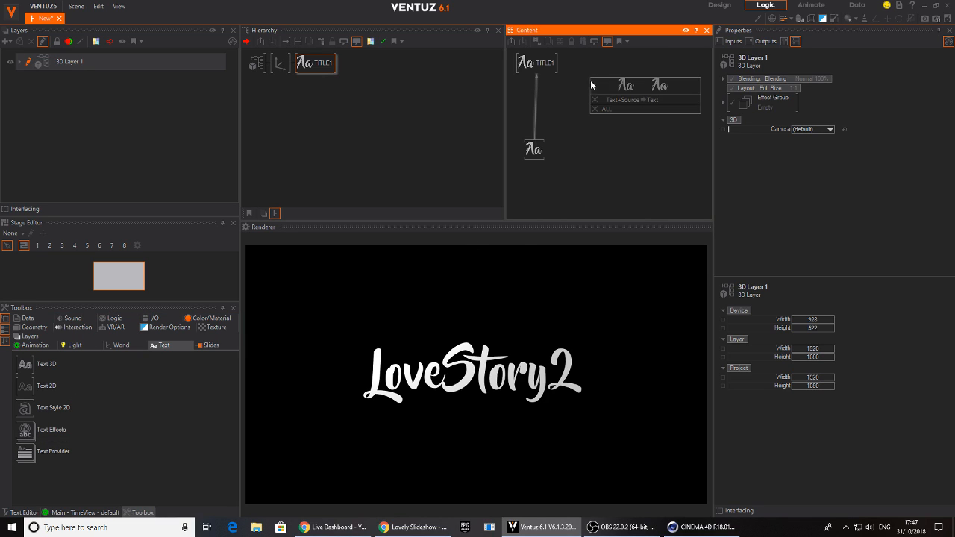
# Insert a Spark text effect into the link between the lower Block Text node and TITLE1, and position its node between them
pyautogui.click(573, 96)
pyautogui.doubleClick(573, 96)
pyautogui.write('text')
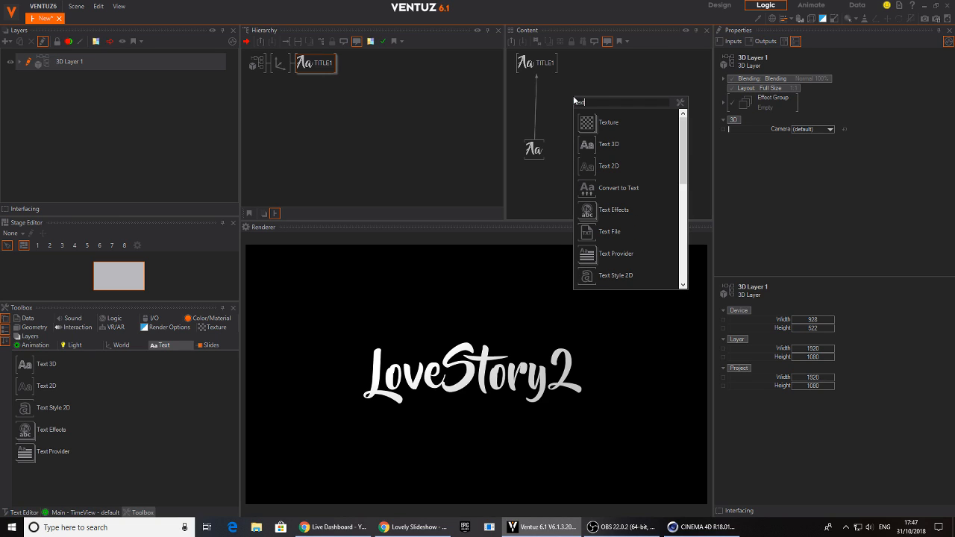
pyautogui.click(588, 215)
pyautogui.click(536, 100)
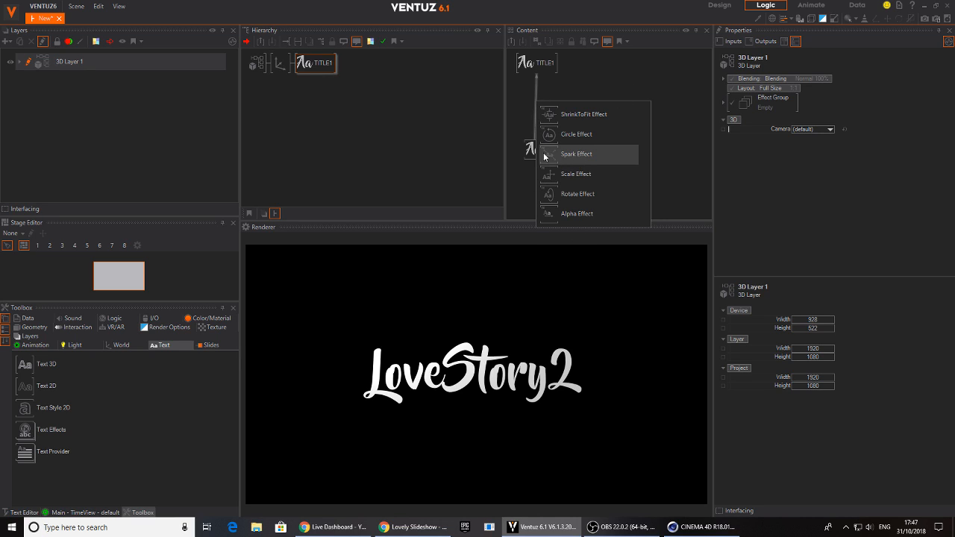
pyautogui.click(585, 155)
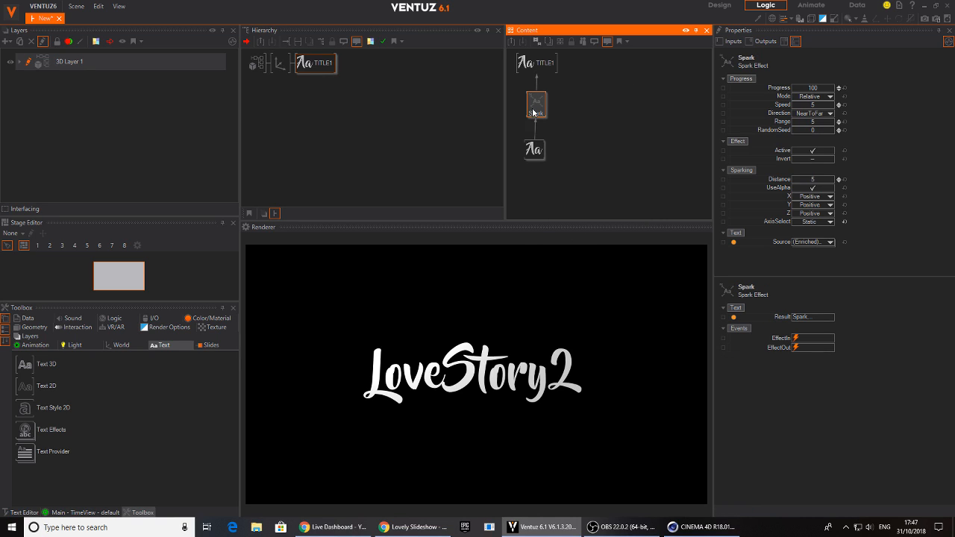
pyautogui.moveTo(542, 111); pyautogui.dragTo(533, 112)
# Lower the Spark effect's Progress so the letters are partly scattered, then set its X and Y sparking directions to None
pyautogui.moveTo(818, 89); pyautogui.dragTo(837, 89)
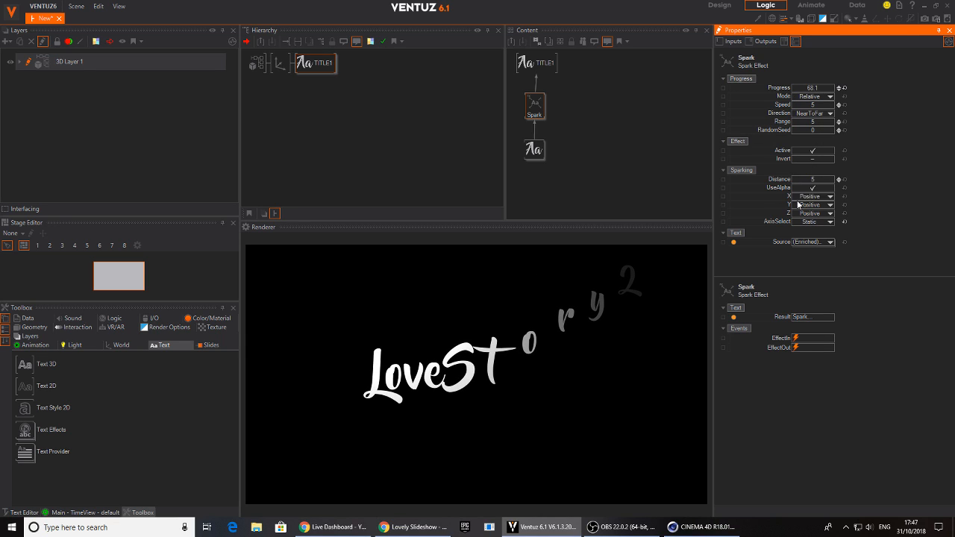
pyautogui.click(827, 196)
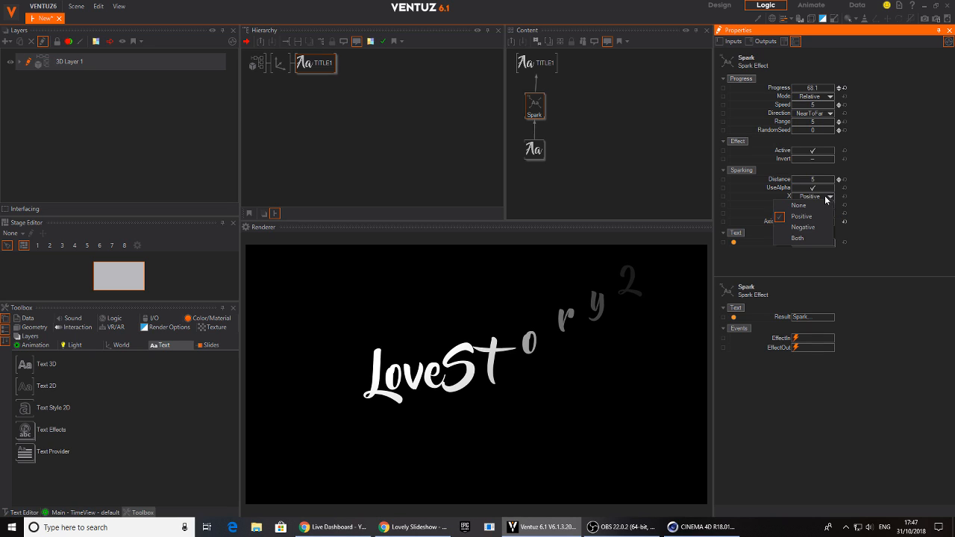
pyautogui.click(810, 205)
pyautogui.click(827, 204)
pyautogui.click(810, 213)
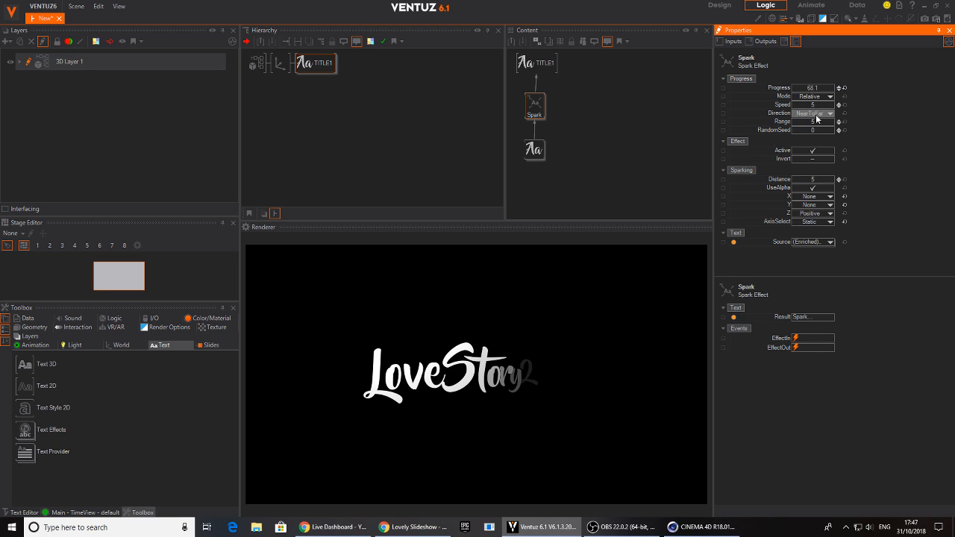
# Try the Center and Random directions on the Spark effect while varying its Progress, then set the Direction to Center
pyautogui.click(817, 115)
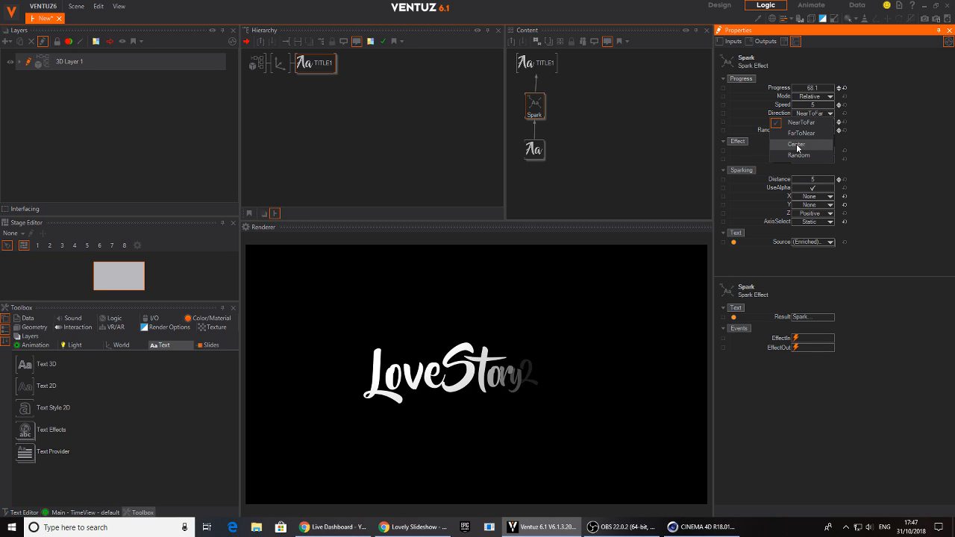
pyautogui.click(797, 146)
pyautogui.moveTo(824, 90)
pyautogui.mouseDown()
pyautogui.moveTo(793, 91)
pyautogui.moveTo(834, 95)
pyautogui.moveTo(791, 89)
pyautogui.moveTo(834, 93)
pyautogui.mouseUp()
pyautogui.click(821, 116)
pyautogui.click(803, 156)
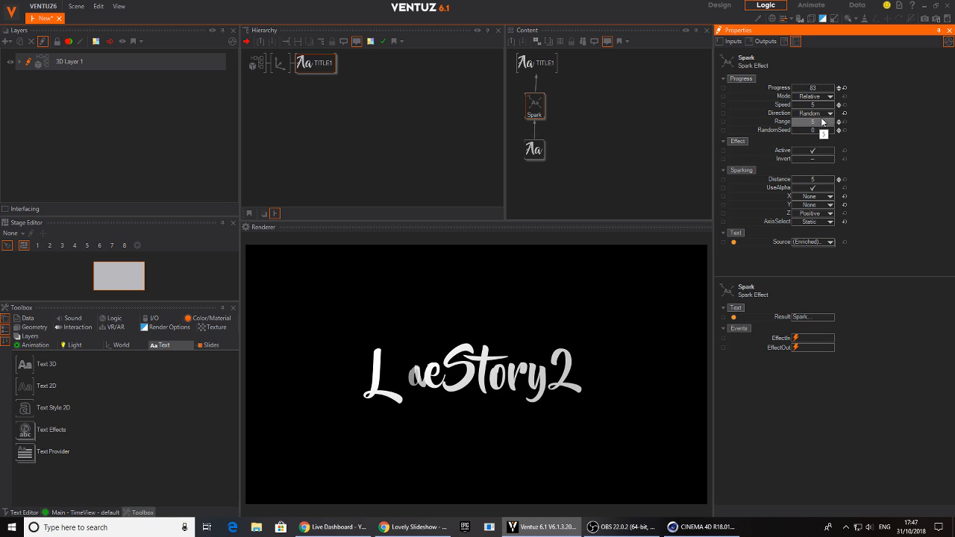
pyautogui.click(828, 112)
pyautogui.click(802, 145)
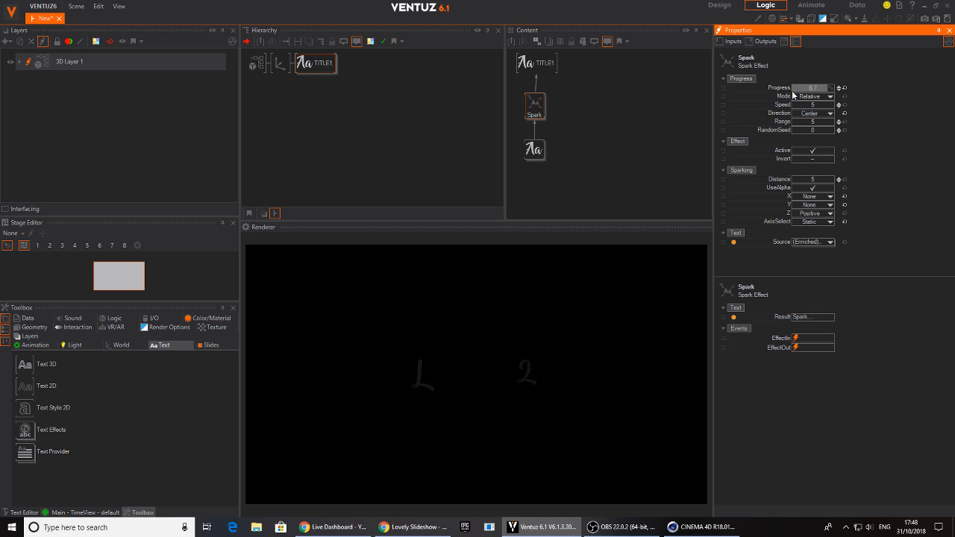
# Insert an unlit Color material between the axis node and TITLE1 in the hierarchy
pyautogui.click(282, 63)
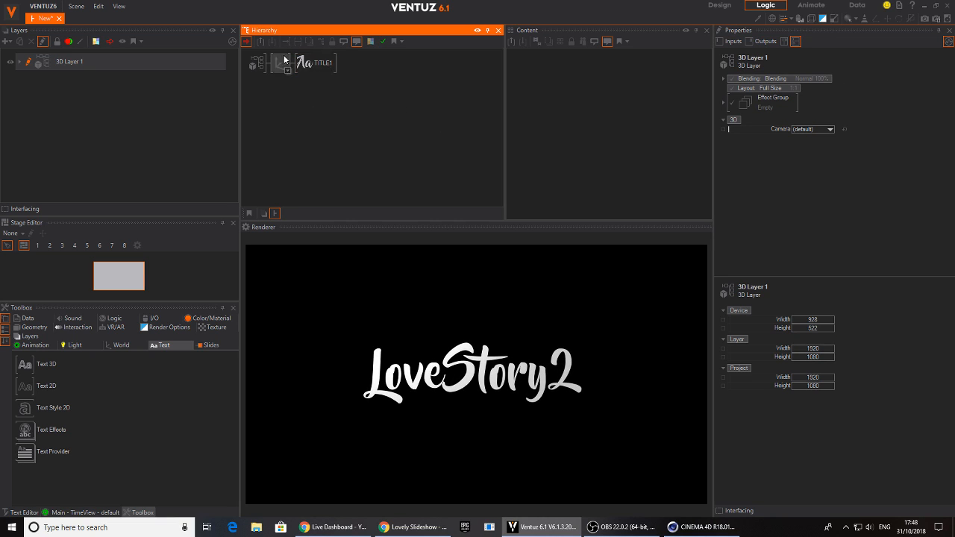
pyautogui.doubleClick(340, 103)
pyautogui.write('colo')
pyautogui.click(355, 217)
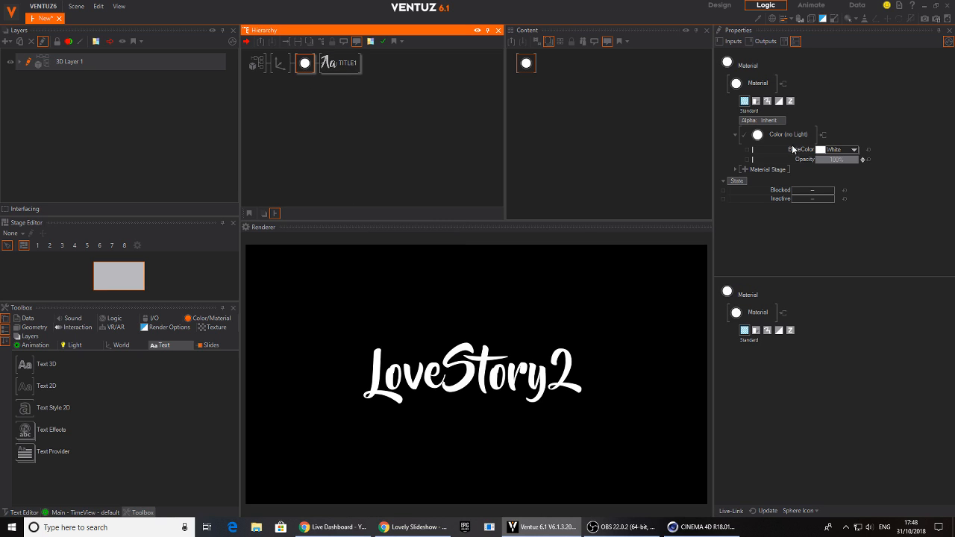
# Set the material's BaseColor to a muted purple with red about 122 and green about 86
pyautogui.click(854, 150)
pyautogui.click(769, 198)
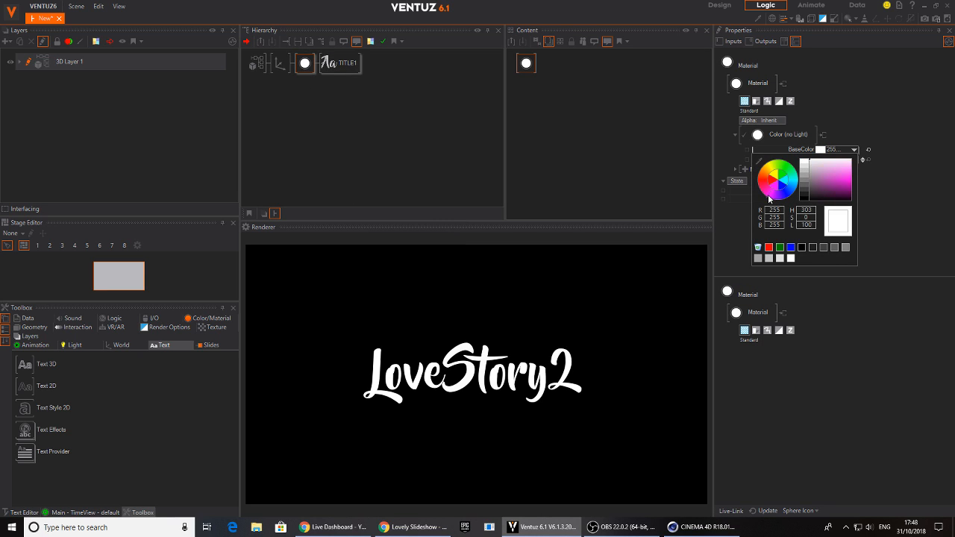
pyautogui.moveTo(818, 191)
pyautogui.mouseDown()
pyautogui.moveTo(839, 185)
pyautogui.moveTo(820, 189)
pyautogui.mouseUp()
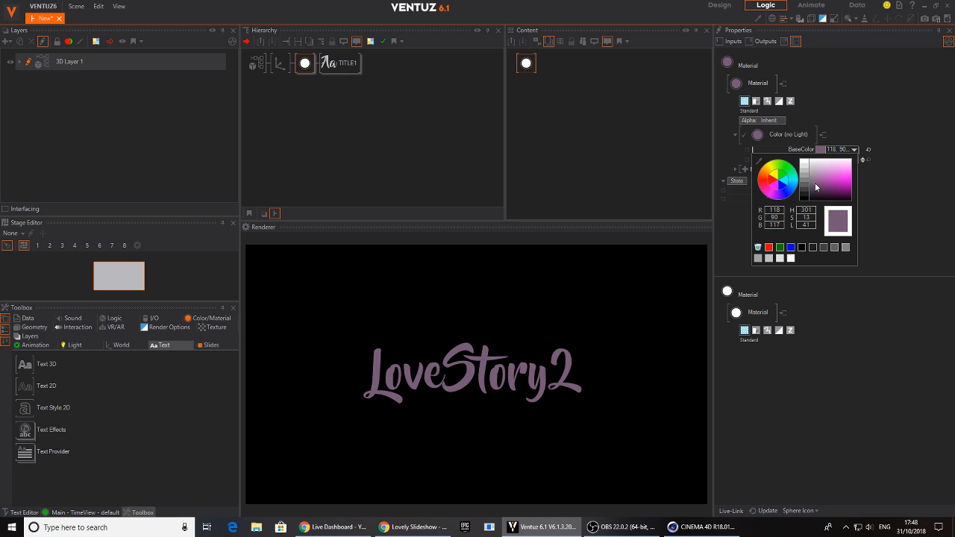
pyautogui.click(934, 164)
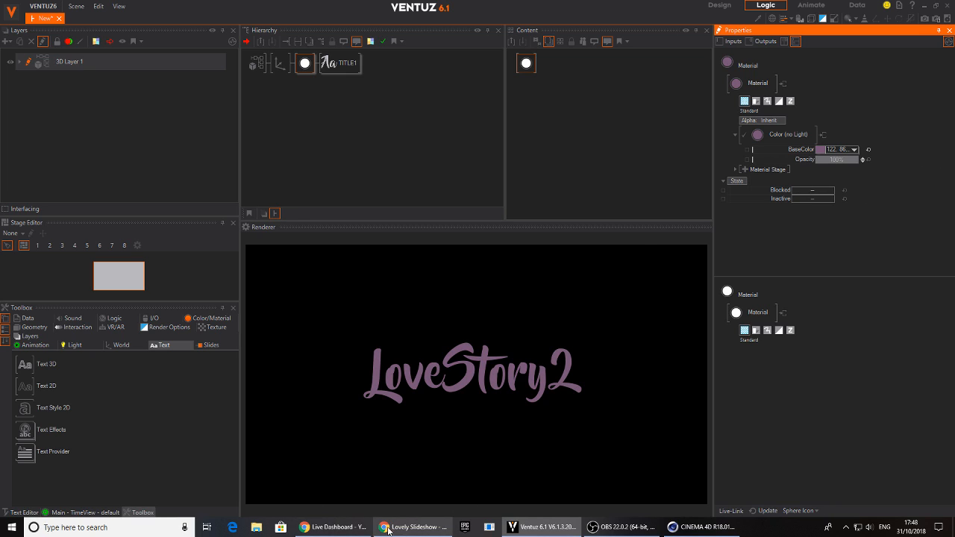
# Switch to the browser to check the title in the Love Story slideshow preview, then return to Ventuz
pyautogui.click(413, 527)
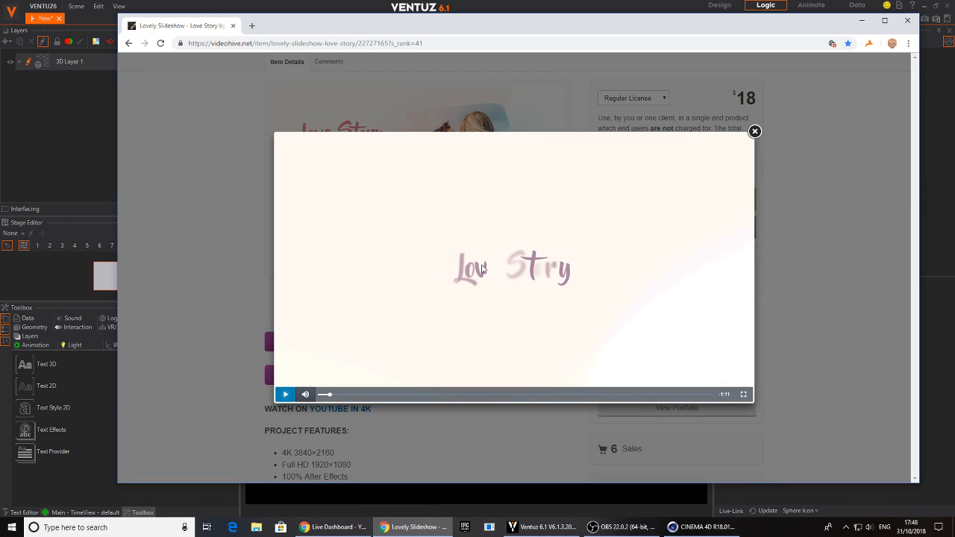
pyautogui.click(332, 527)
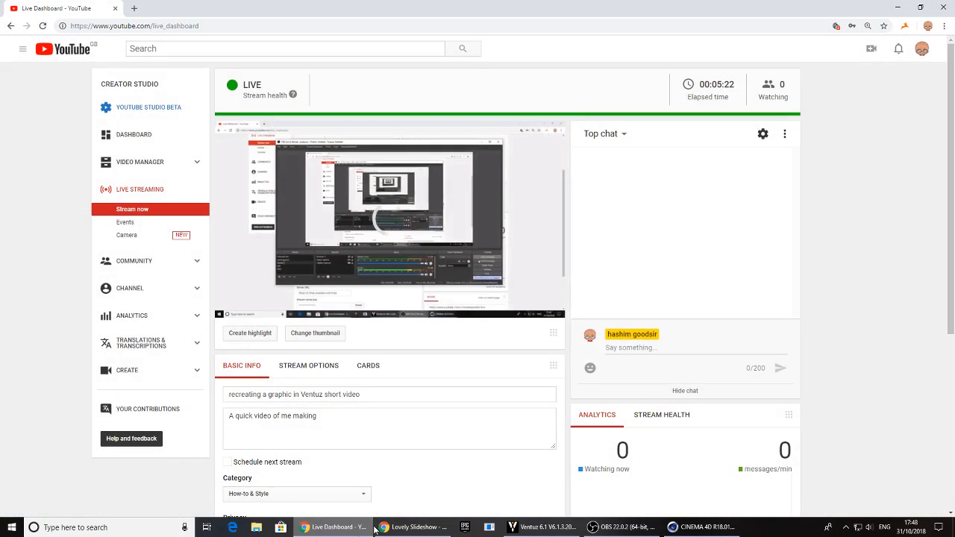
pyautogui.click(404, 527)
pyautogui.click(404, 527)
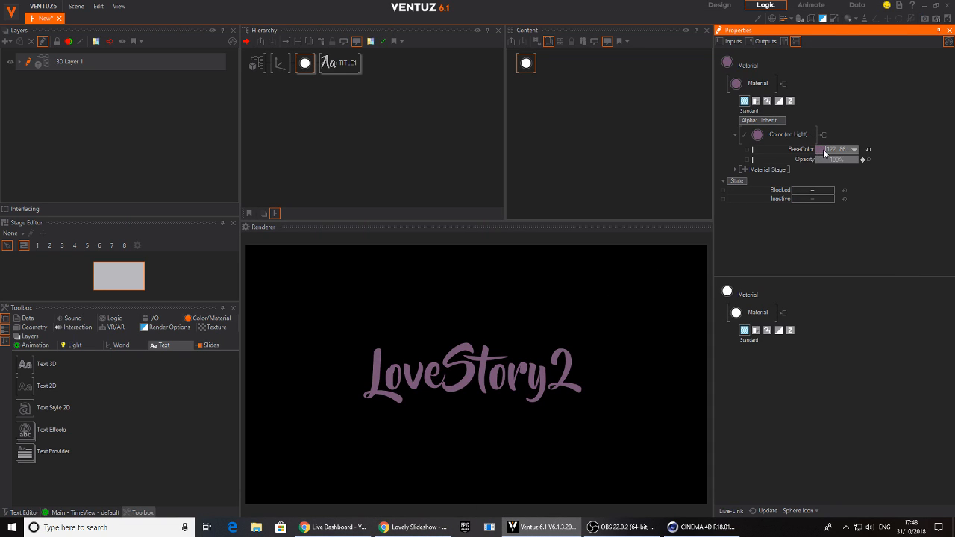
# Select TITLE1's Spark effect and scrub its Progress down and back past 100 to preview the letter animation
pyautogui.click(340, 63)
pyautogui.click(542, 101)
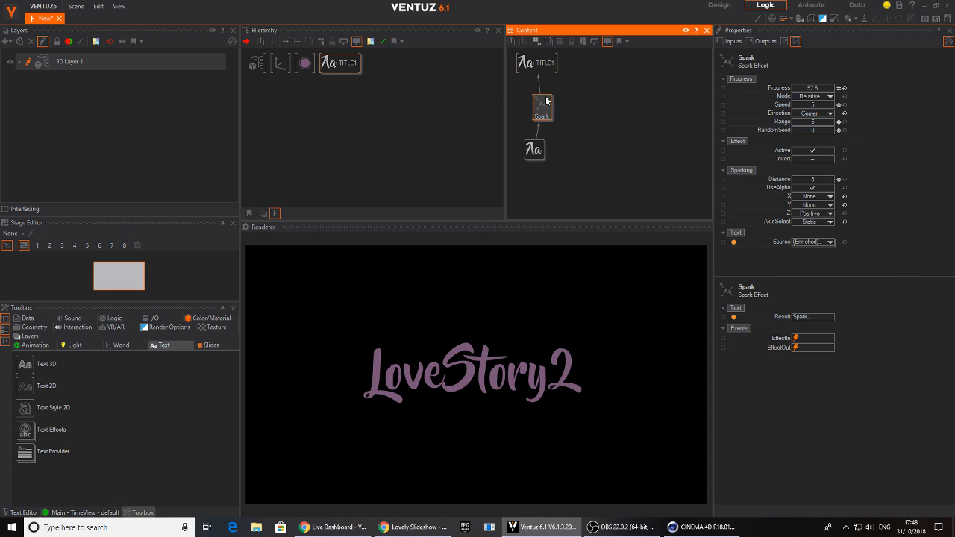
pyautogui.moveTo(820, 89); pyautogui.dragTo(790, 94)
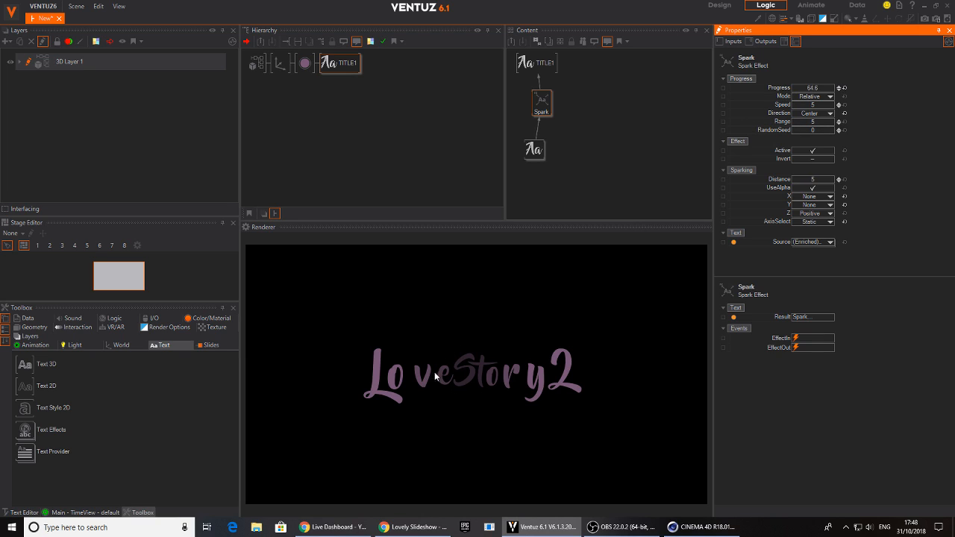
pyautogui.moveTo(805, 89); pyautogui.dragTo(836, 88)
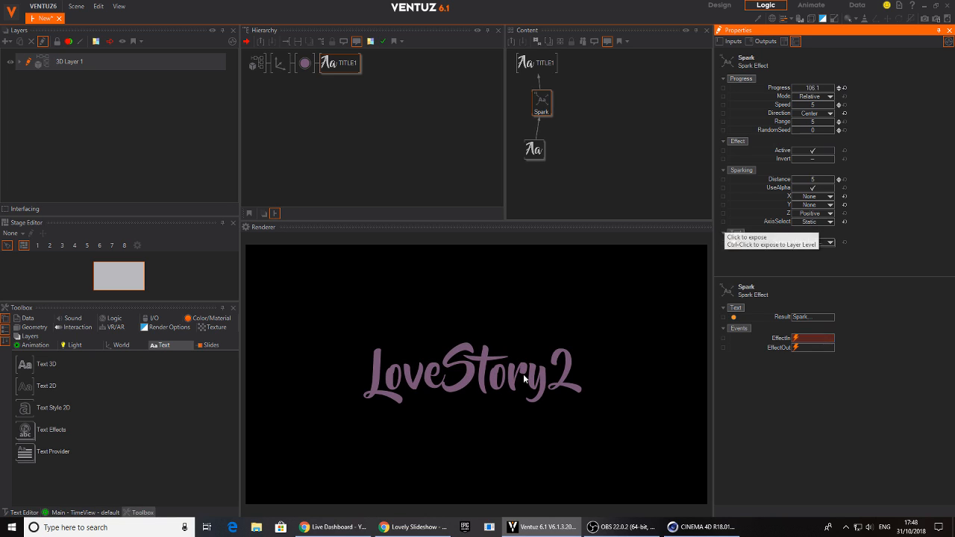
# Enable Simple DepthOfField on the root node of 3D Layer 1
pyautogui.click(287, 122)
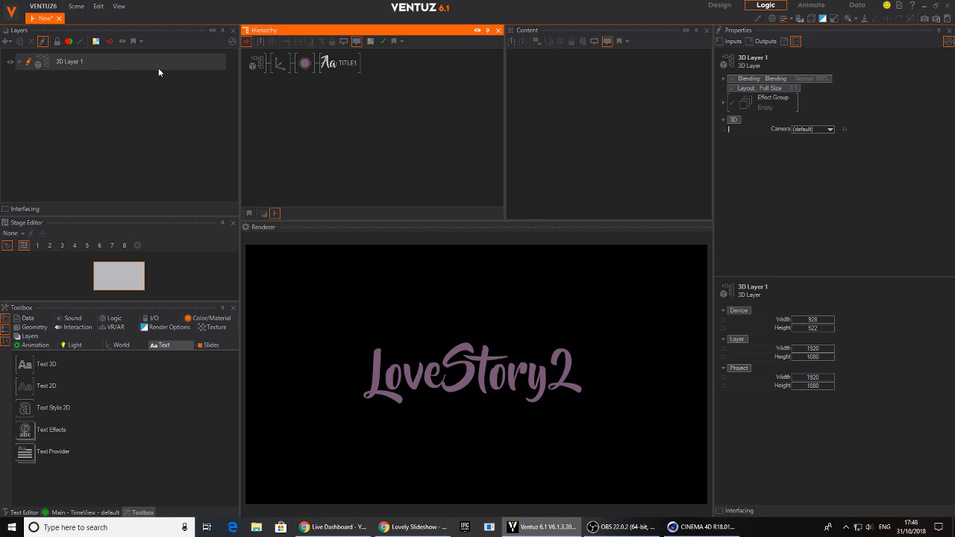
pyautogui.click(21, 66)
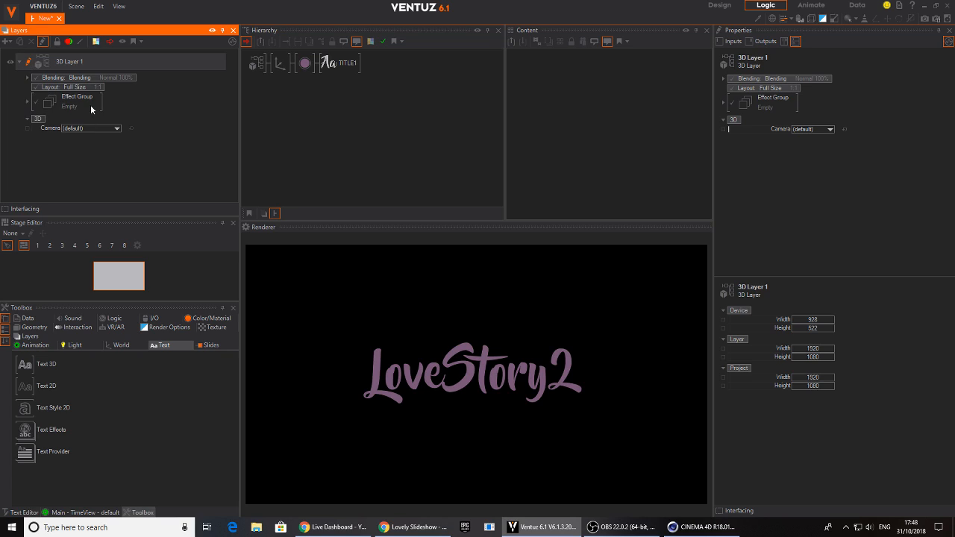
pyautogui.click(256, 64)
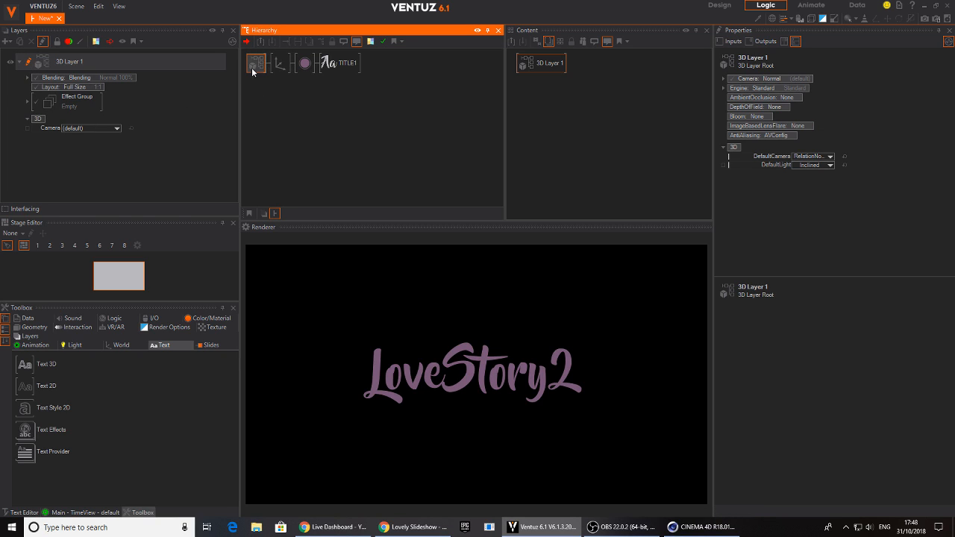
pyautogui.click(778, 106)
pyautogui.click(777, 107)
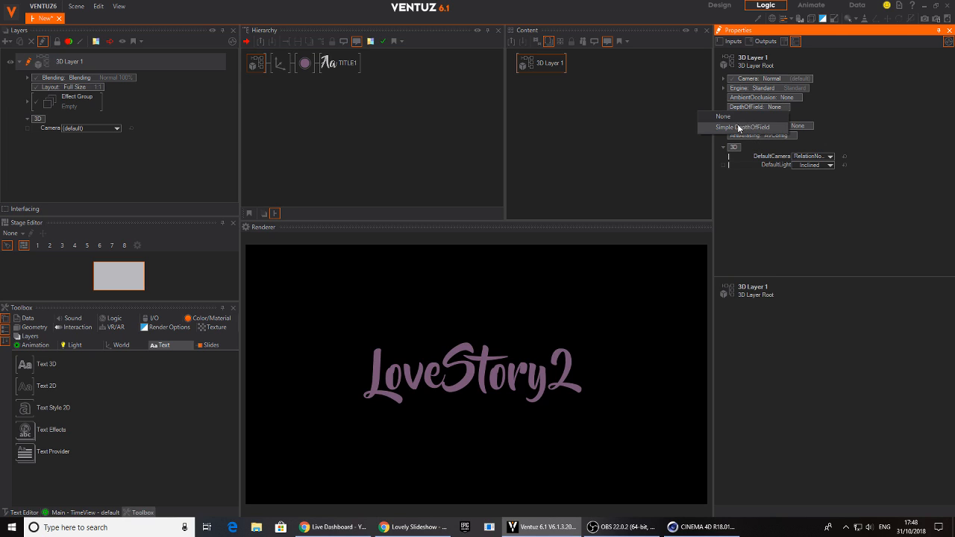
pyautogui.click(739, 127)
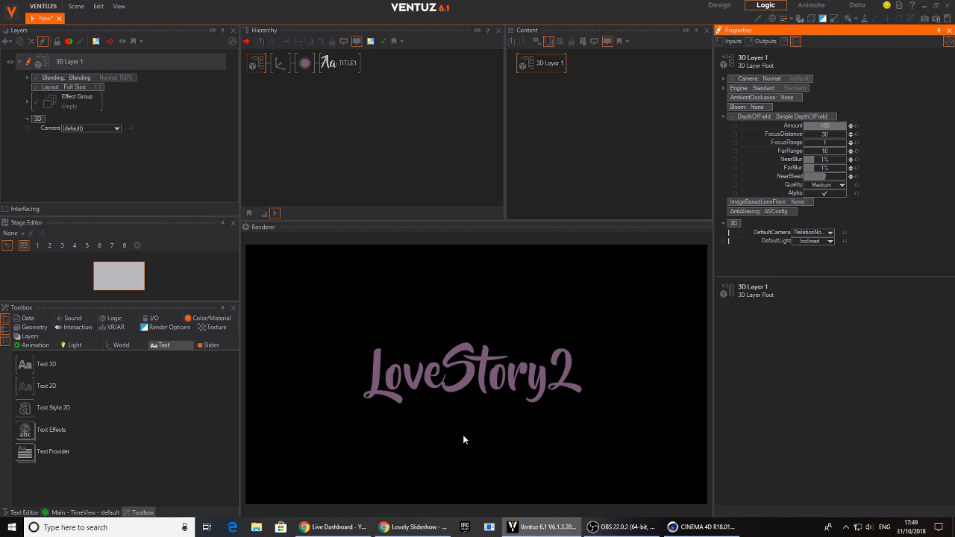
# Set the Progress of TITLE1's Spark effect to about 59.8 to check the depth-of-field blur on the letters
pyautogui.click(339, 63)
pyautogui.click(537, 107)
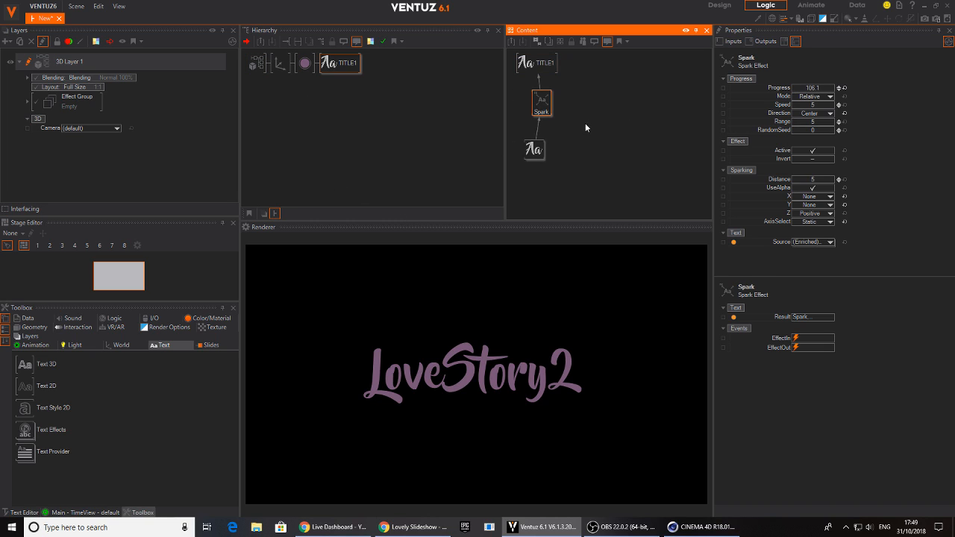
pyautogui.click(814, 89)
pyautogui.moveTo(815, 88)
pyautogui.mouseDown()
pyautogui.moveTo(793, 94)
pyautogui.moveTo(835, 95)
pyautogui.moveTo(792, 88)
pyautogui.moveTo(836, 95)
pyautogui.moveTo(824, 94)
pyautogui.mouseUp()
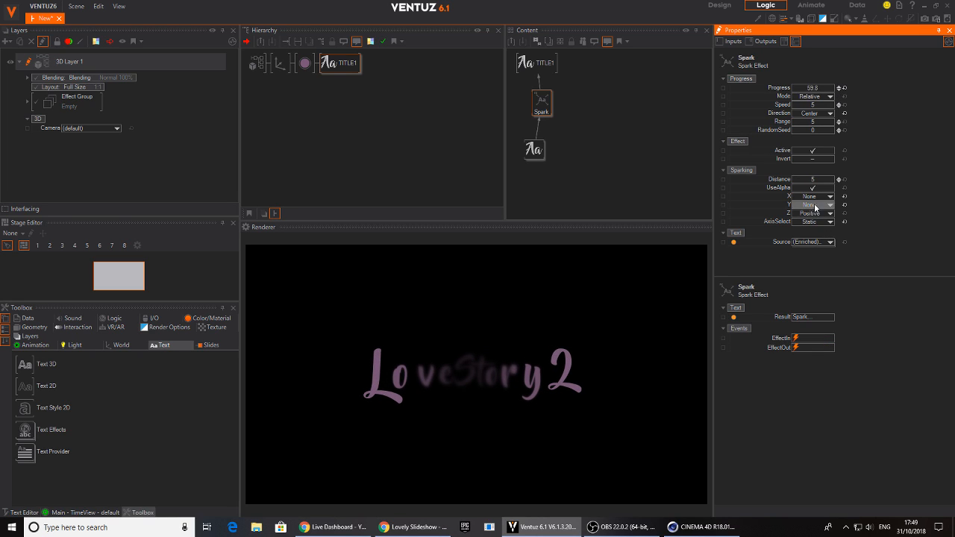
# Set the Spark effect's Distance to 3 and Range to 2, and scrub its Progress to about 80.2
pyautogui.moveTo(814, 179); pyautogui.dragTo(806, 179)
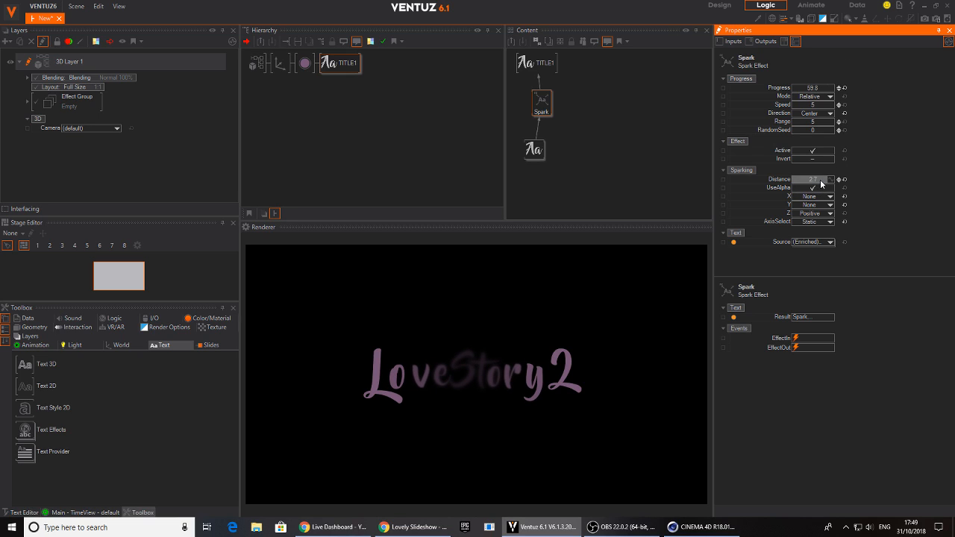
pyautogui.moveTo(827, 184); pyautogui.dragTo(835, 186)
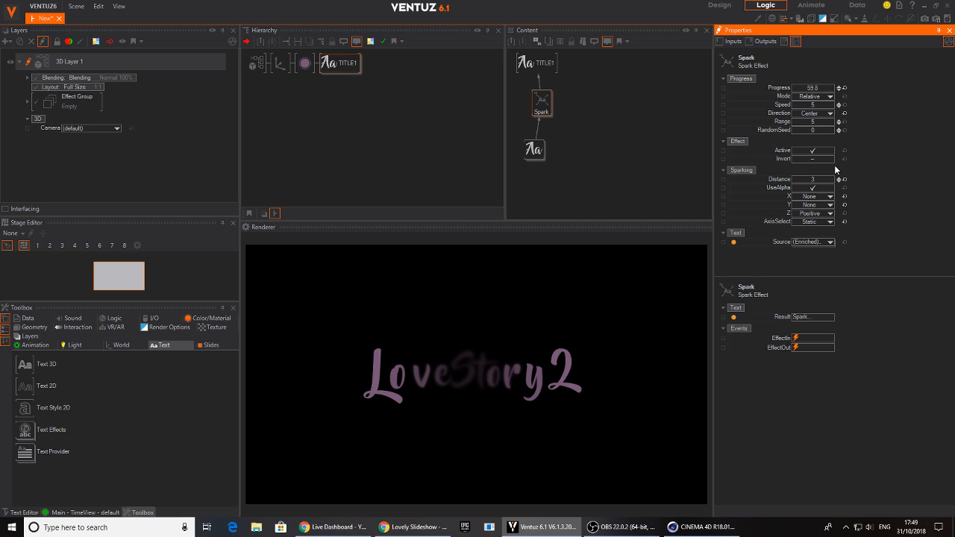
pyautogui.moveTo(815, 122); pyautogui.dragTo(817, 124)
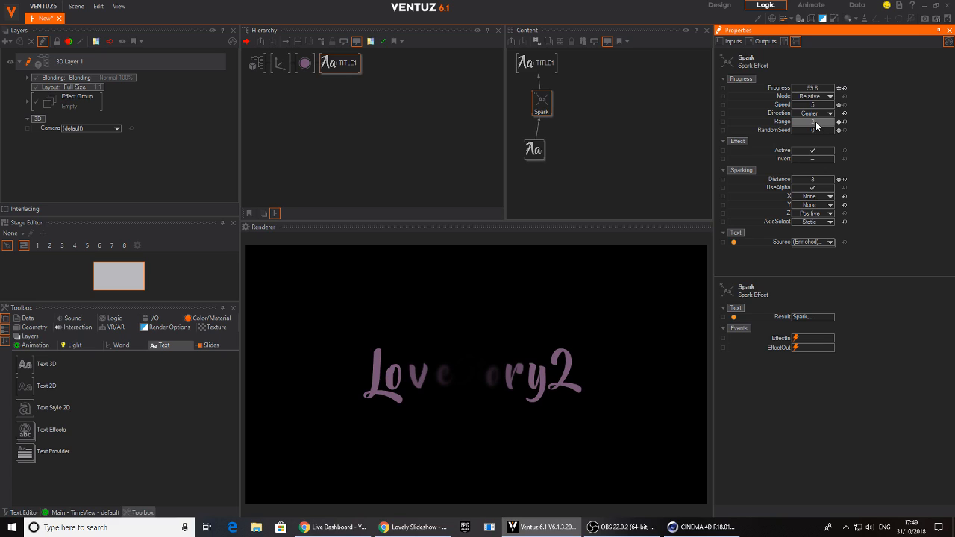
pyautogui.click(839, 120)
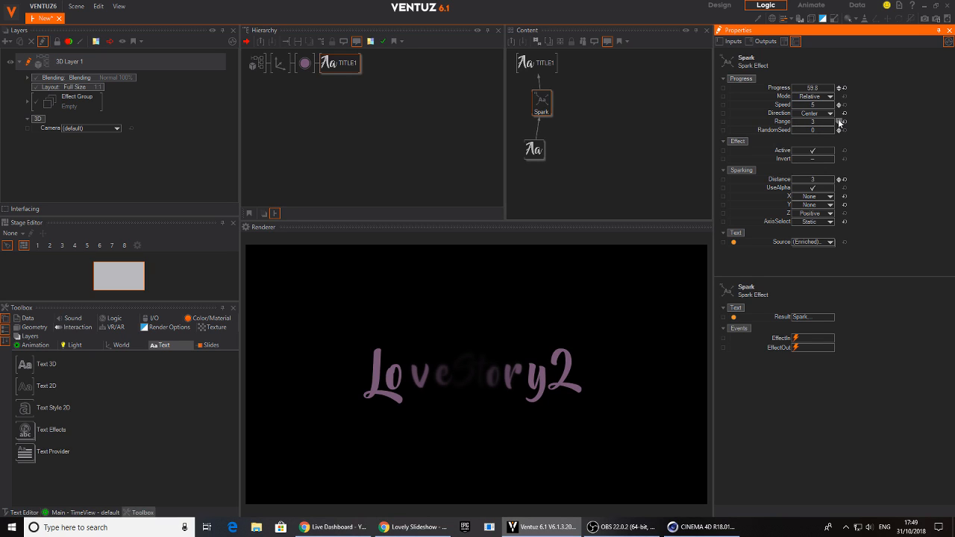
pyautogui.click(839, 124)
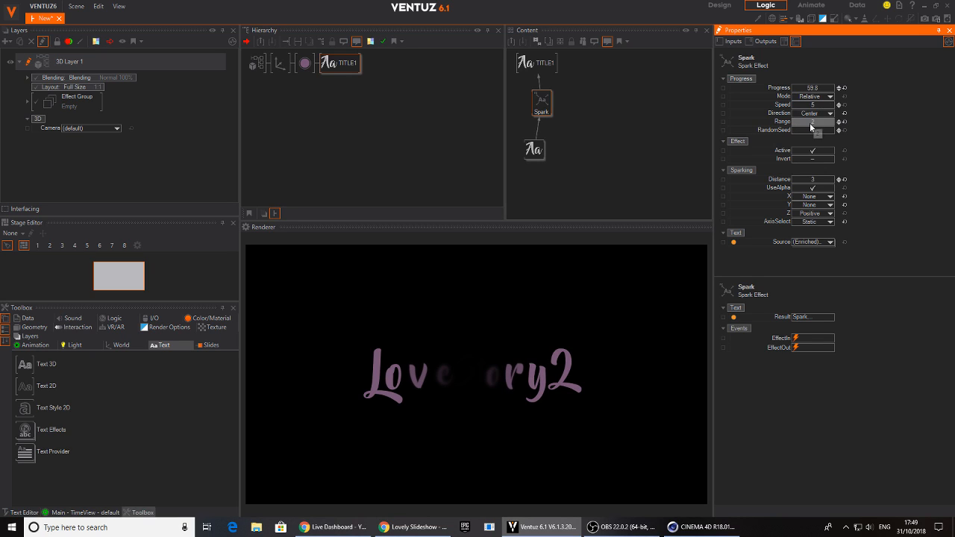
pyautogui.moveTo(803, 90)
pyautogui.mouseDown()
pyautogui.moveTo(819, 90)
pyautogui.moveTo(791, 89)
pyautogui.mouseUp()
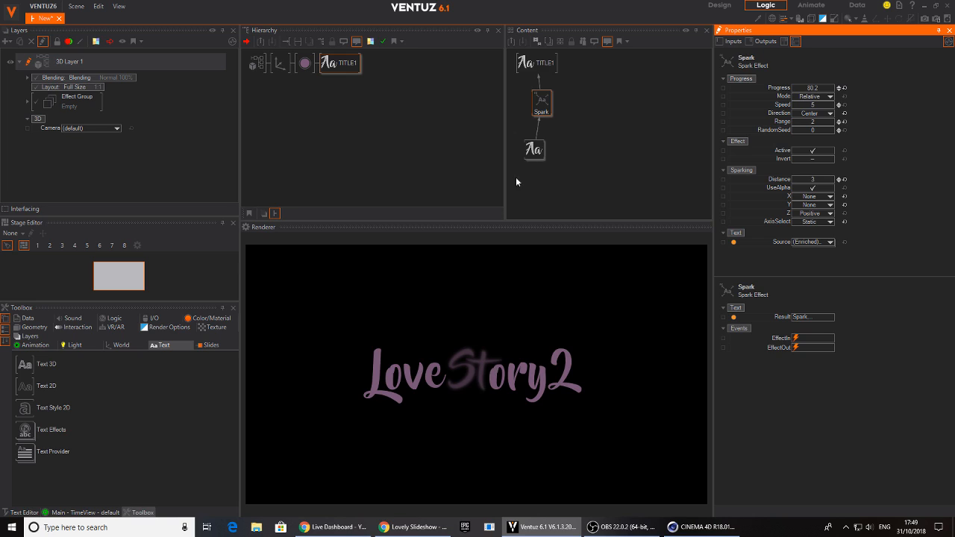
# Try different NearBlur and FarBlur amounts on 3D Layer 1's root and bring the Spark Progress to about 69.4 to compare
pyautogui.click(265, 63)
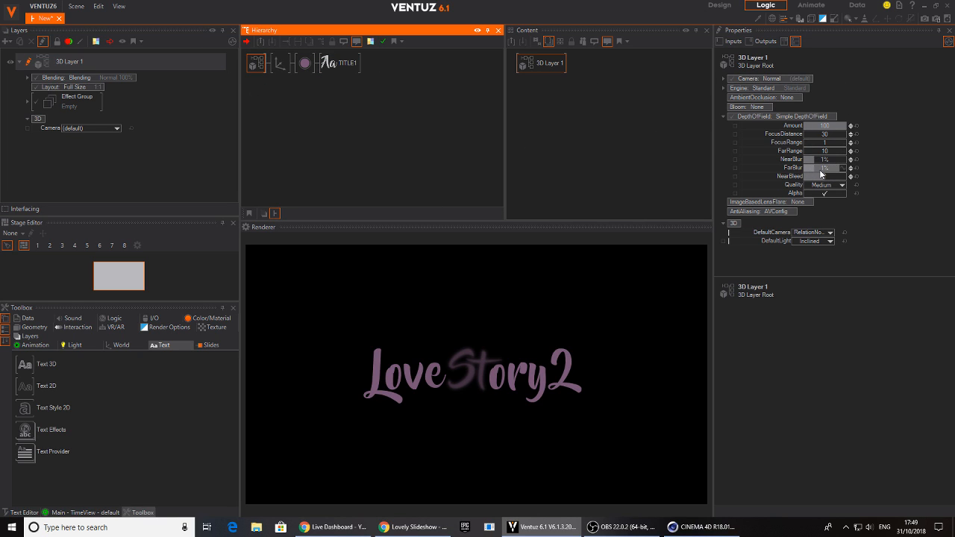
pyautogui.moveTo(820, 168)
pyautogui.mouseDown()
pyautogui.moveTo(805, 165)
pyautogui.moveTo(805, 174)
pyautogui.moveTo(849, 176)
pyautogui.moveTo(816, 177)
pyautogui.mouseUp()
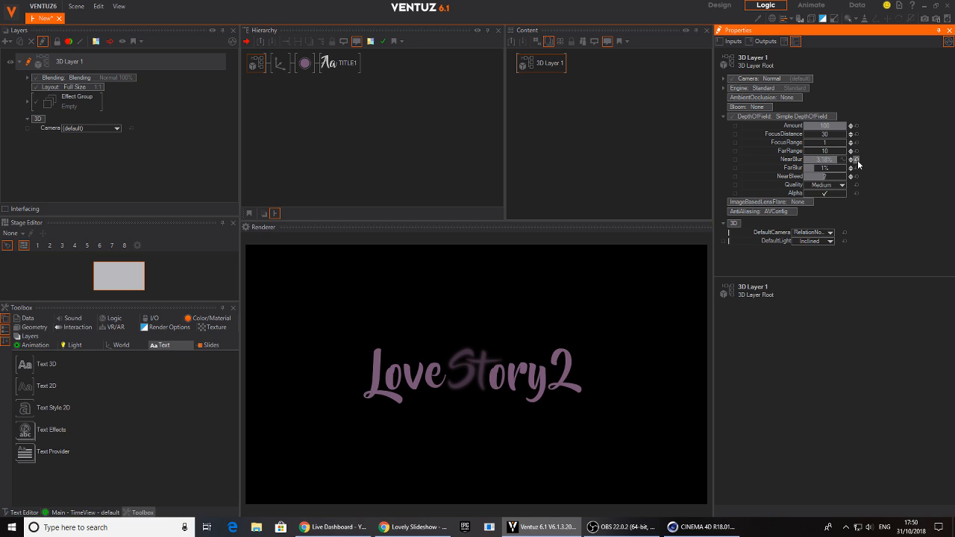
pyautogui.moveTo(817, 167); pyautogui.dragTo(818, 167)
pyautogui.click(349, 66)
pyautogui.click(542, 103)
pyautogui.moveTo(814, 89)
pyautogui.mouseDown()
pyautogui.moveTo(794, 90)
pyautogui.moveTo(806, 91)
pyautogui.mouseUp()
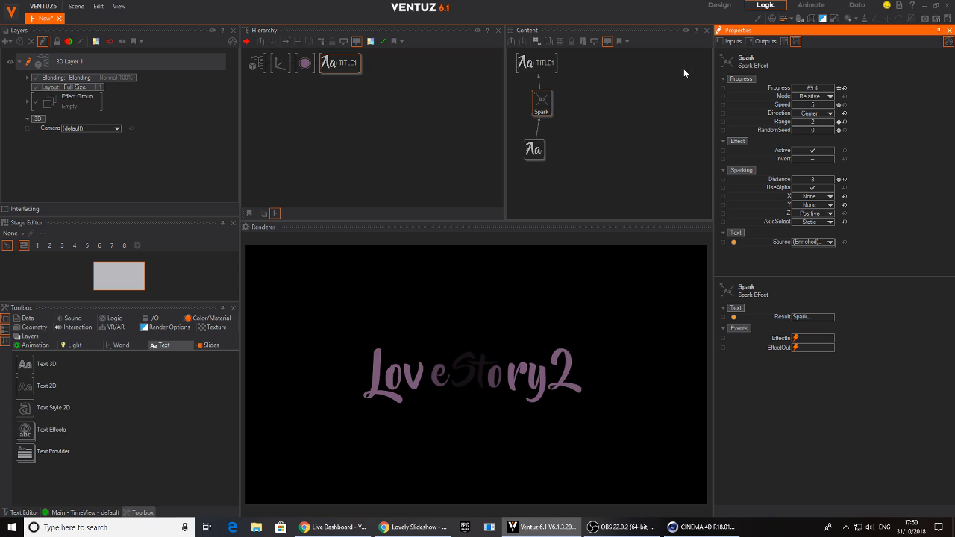
# Set the depth of field of 3D Layer 1's root to a FarBlur of about 0.81% and a NearBlur of 0%
pyautogui.click(256, 65)
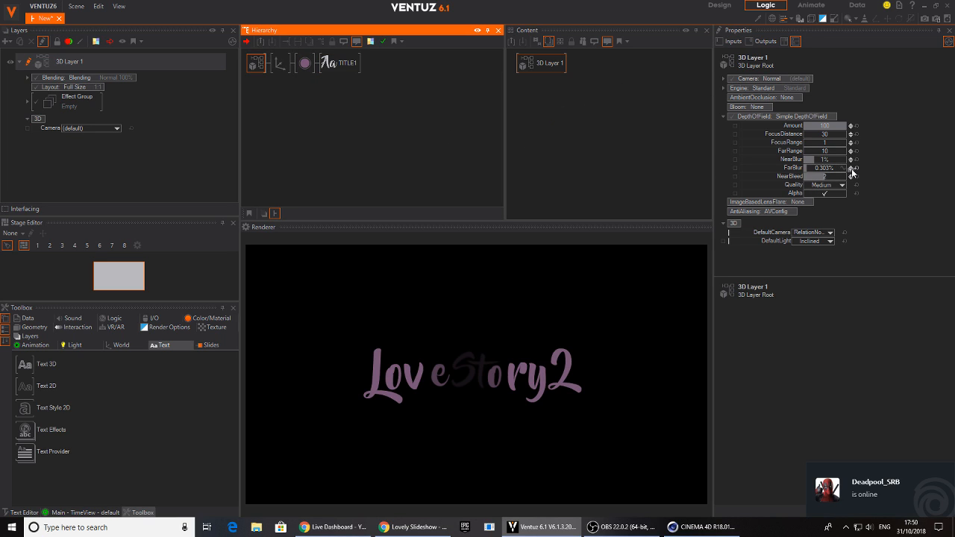
pyautogui.moveTo(851, 171); pyautogui.dragTo(845, 174)
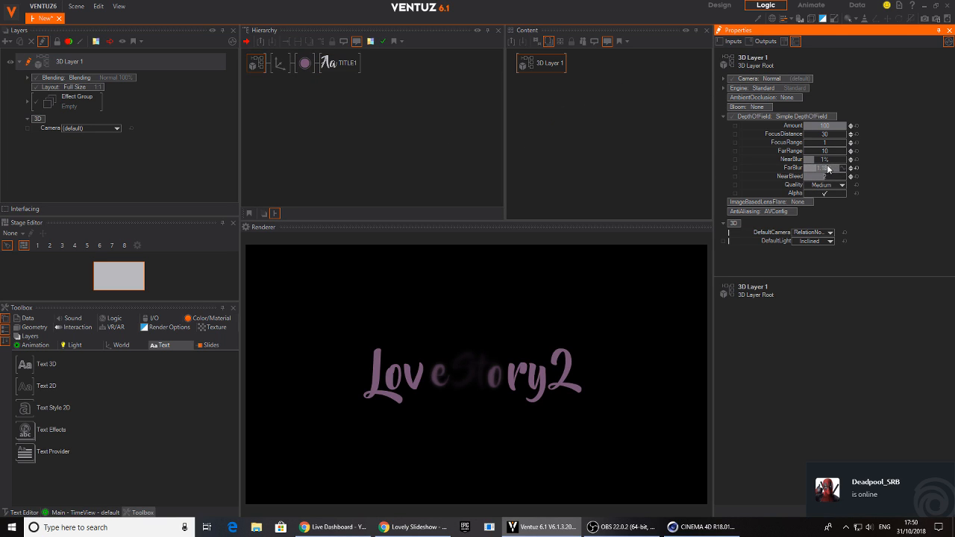
pyautogui.moveTo(805, 173); pyautogui.dragTo(816, 164)
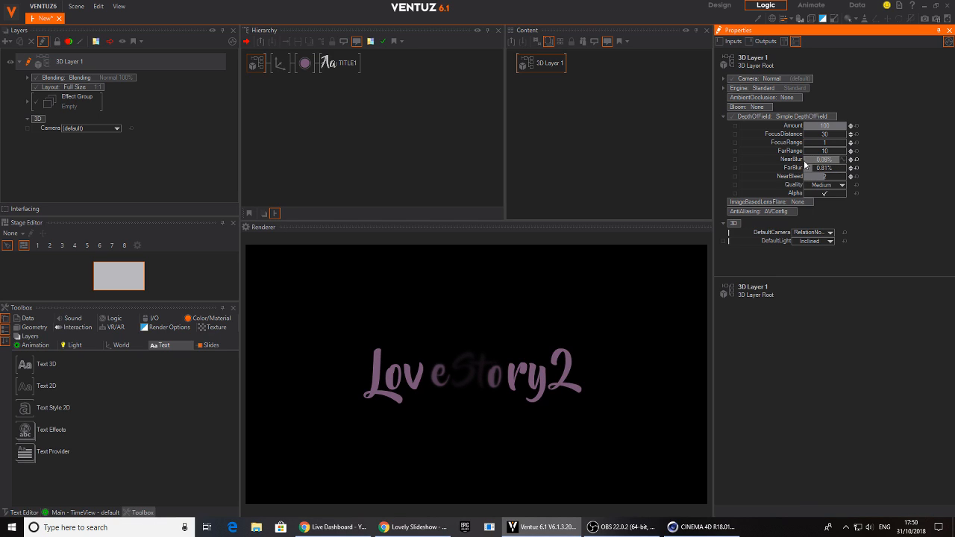
# Scrub the Progress of TITLE1's Spark effect to about 98.6 to preview the letters with the adjusted blur
pyautogui.click(338, 64)
pyautogui.click(542, 103)
pyautogui.moveTo(825, 89)
pyautogui.mouseDown()
pyautogui.moveTo(836, 90)
pyautogui.moveTo(794, 88)
pyautogui.moveTo(835, 91)
pyautogui.mouseUp()
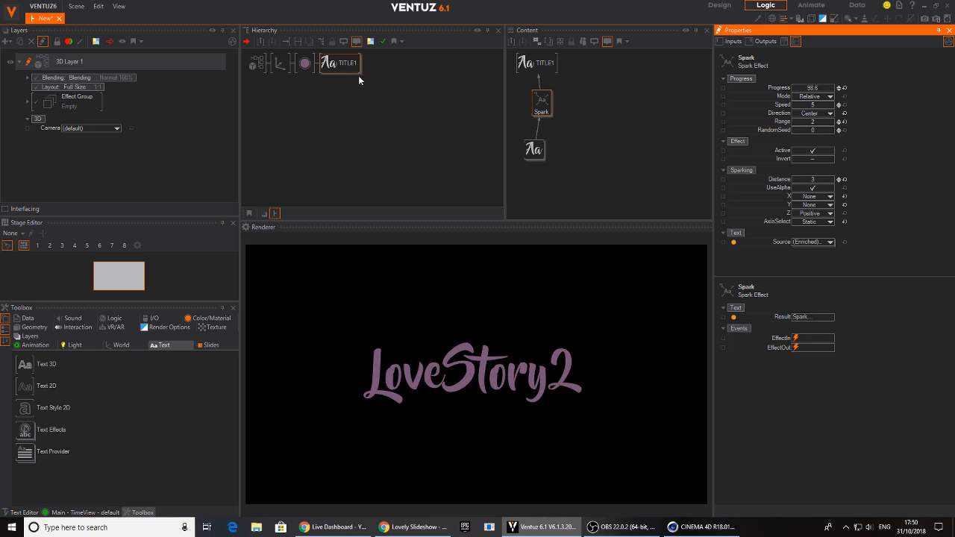
# Make the title slightly smaller by lowering the overall scaling factor of its axis
pyautogui.click(280, 63)
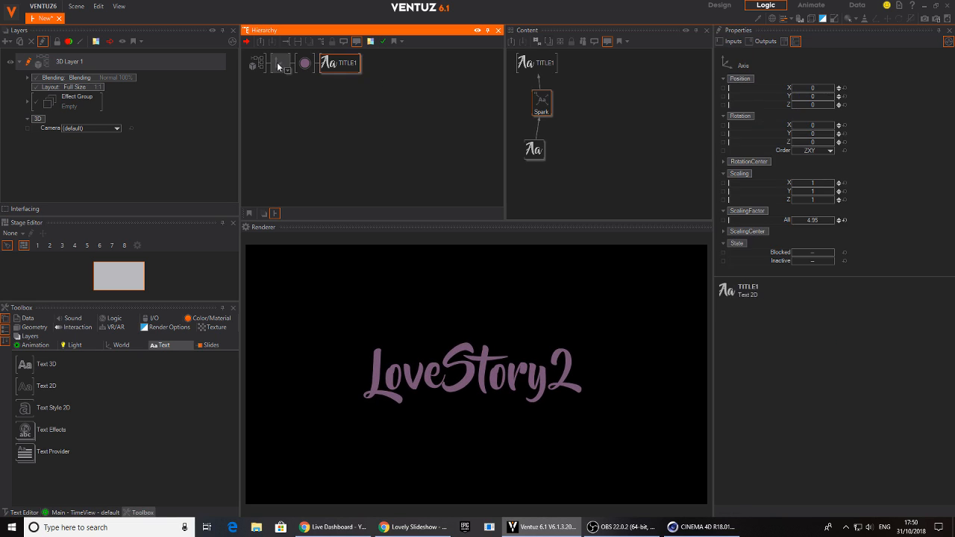
pyautogui.moveTo(814, 220)
pyautogui.mouseDown()
pyautogui.moveTo(792, 220)
pyautogui.moveTo(815, 223)
pyautogui.mouseUp()
pyautogui.click(331, 64)
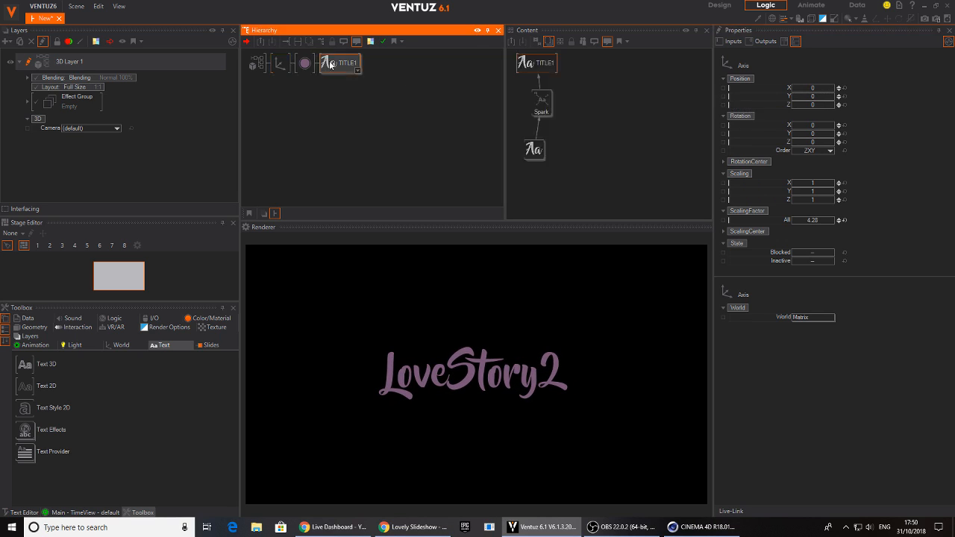
# Save the scene as LOVE
pyautogui.click(76, 10)
pyautogui.click(103, 73)
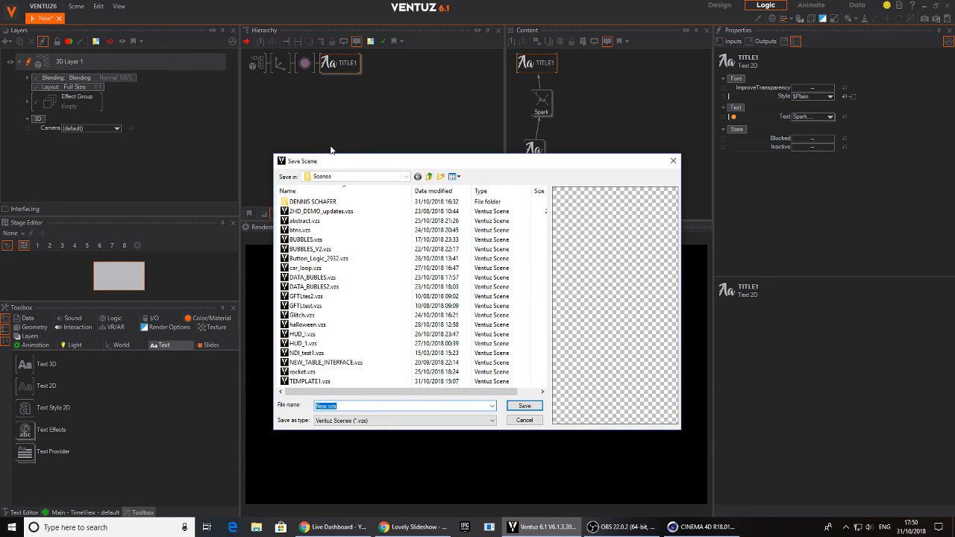
pyautogui.press('Return')
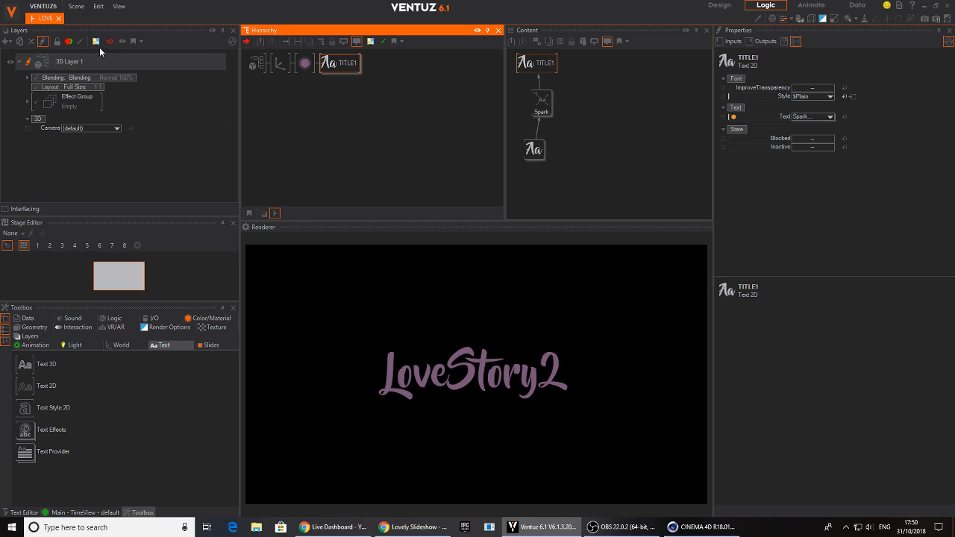
# Switch to the browser, play the Love Story preview briefly to study the order of the letters, and return to Ventuz
pyautogui.click(415, 527)
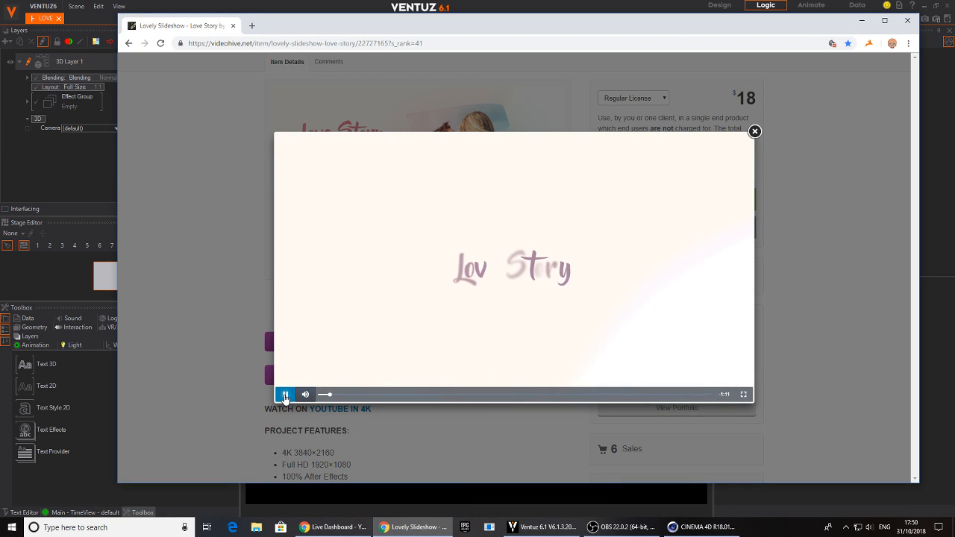
pyautogui.click(284, 396)
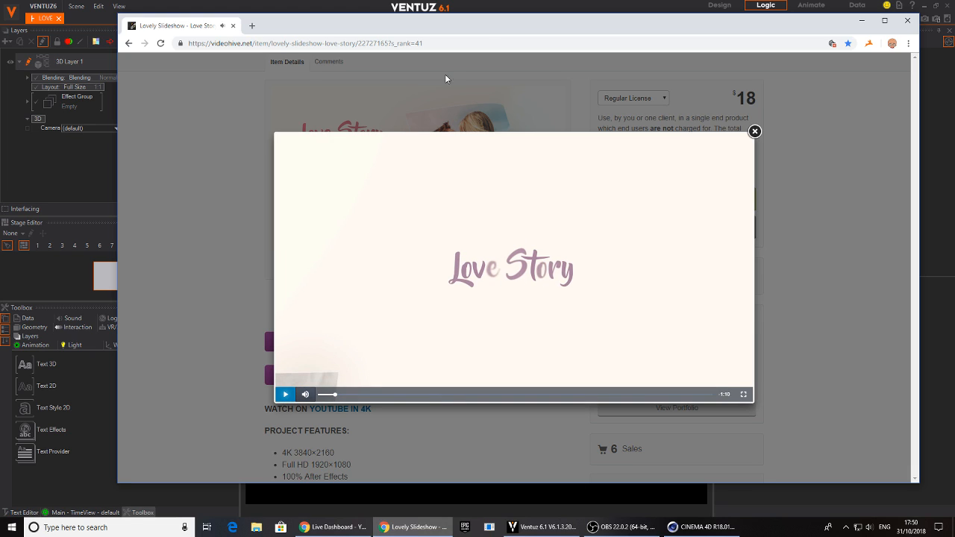
pyautogui.click(497, 6)
# Set the Spark effect's Direction to Random and its RandomSeed to 35, scrubbing the Progress to check the letter order
pyautogui.click(541, 103)
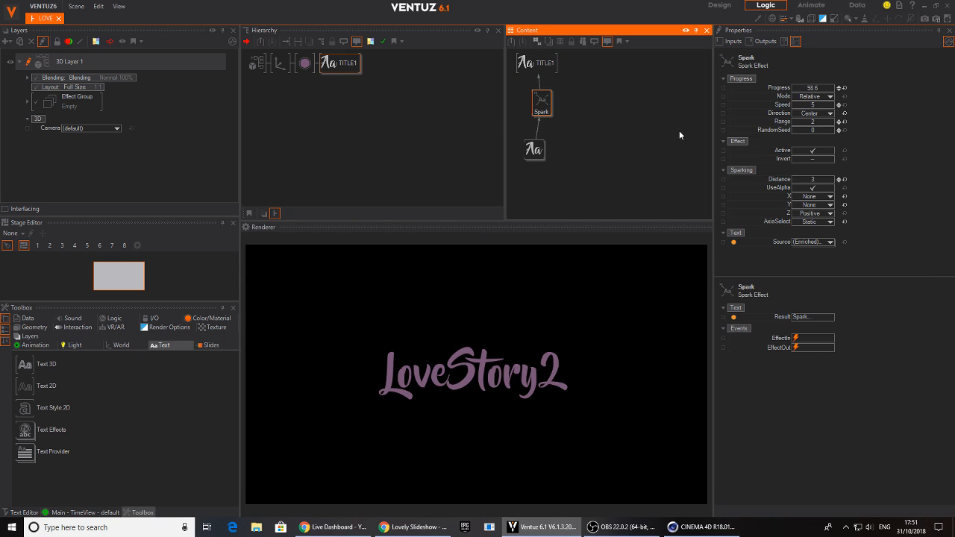
pyautogui.click(831, 114)
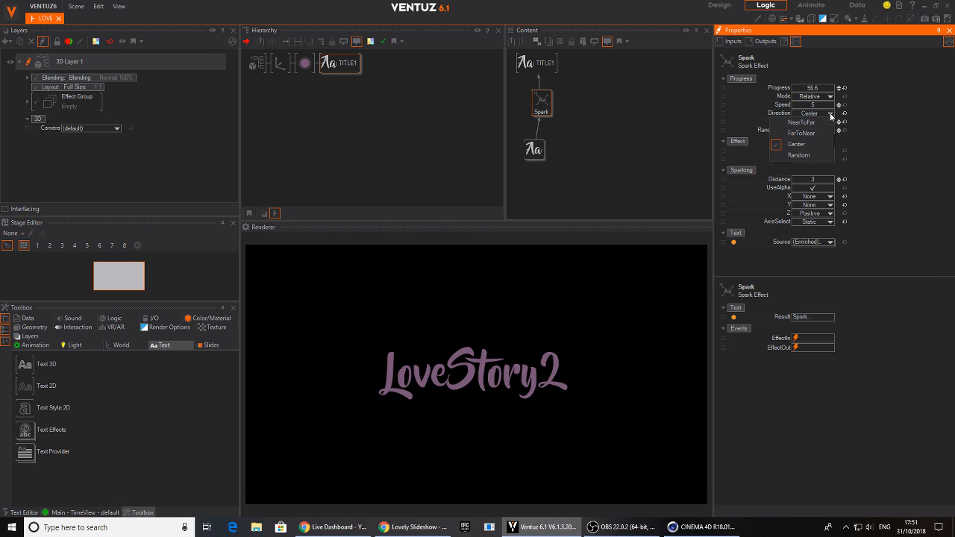
pyautogui.click(799, 155)
pyautogui.click(545, 112)
pyautogui.moveTo(826, 89)
pyautogui.mouseDown()
pyautogui.moveTo(794, 90)
pyautogui.moveTo(835, 94)
pyautogui.mouseUp()
pyautogui.moveTo(811, 131); pyautogui.dragTo(839, 130)
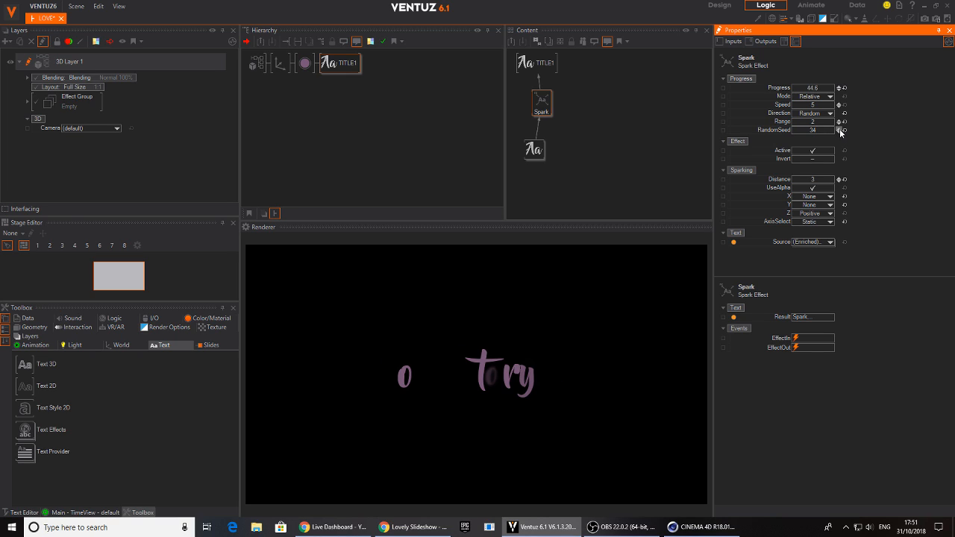
pyautogui.click(840, 129)
# Reduce the Spark effect's Distance to about 1.69 while scrubbing the Progress to about 56.6
pyautogui.moveTo(818, 88)
pyautogui.mouseDown()
pyautogui.moveTo(792, 87)
pyautogui.moveTo(834, 95)
pyautogui.mouseUp()
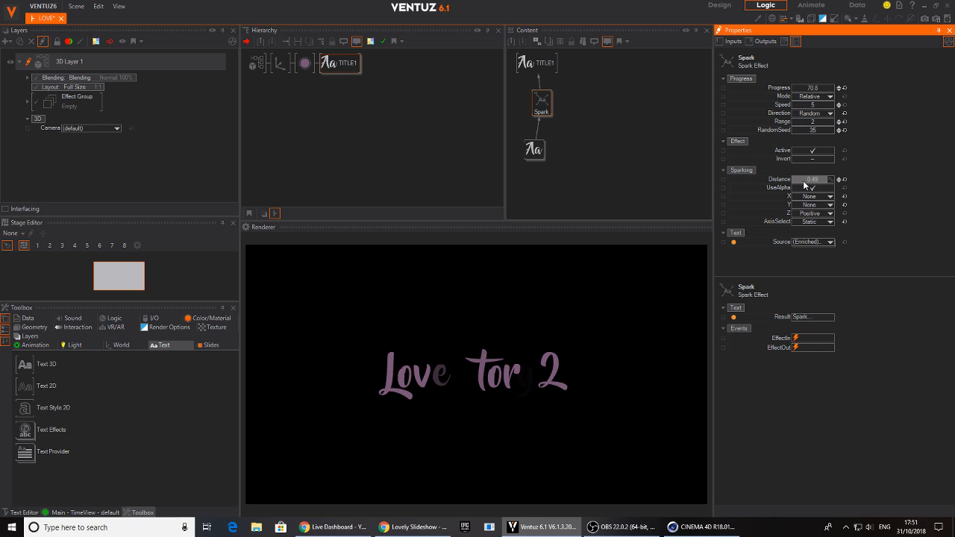
pyautogui.moveTo(794, 88); pyautogui.dragTo(794, 96)
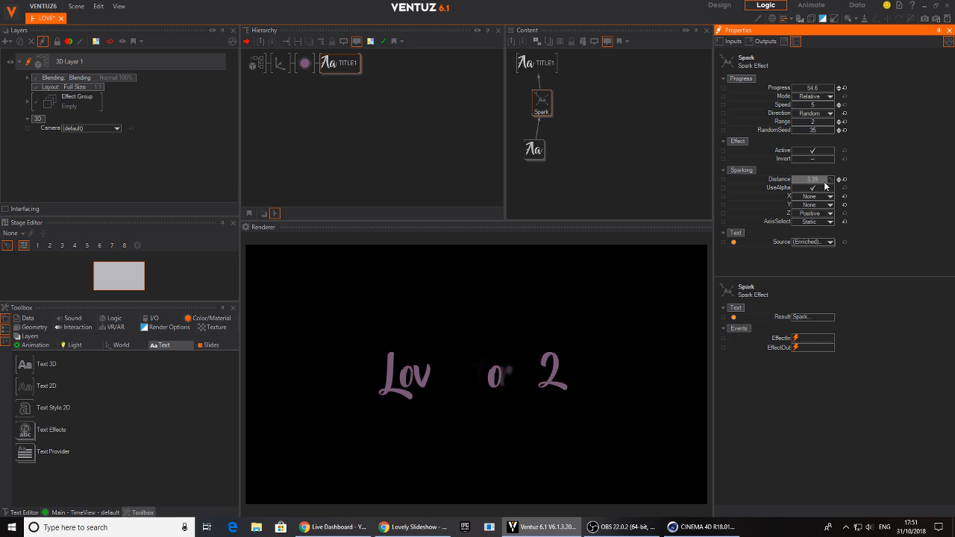
pyautogui.moveTo(809, 88); pyautogui.dragTo(834, 93)
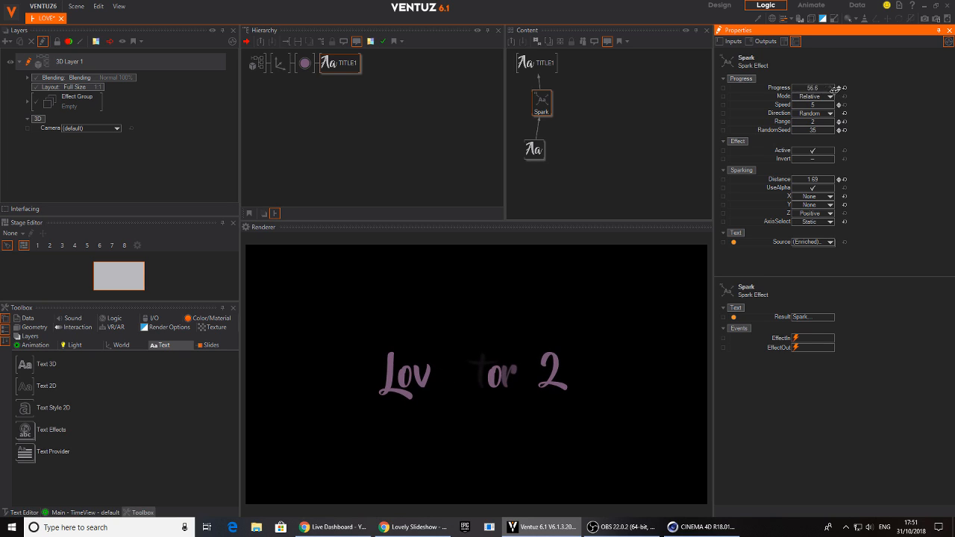
# Set the root's depth-of-field FocusDistance to about 28.08 and scrub TITLE1's Spark Progress to about 78.5
pyautogui.click(256, 64)
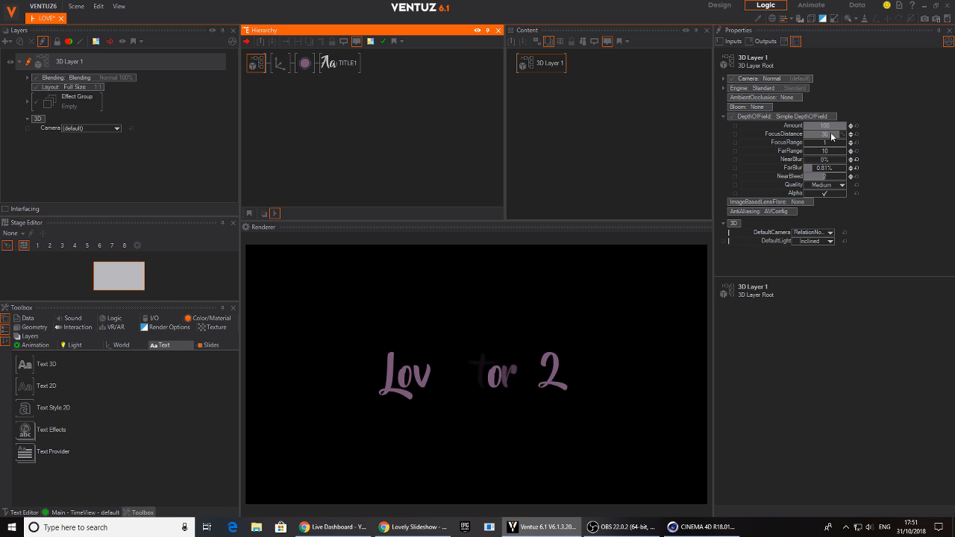
pyautogui.moveTo(834, 136); pyautogui.dragTo(840, 136)
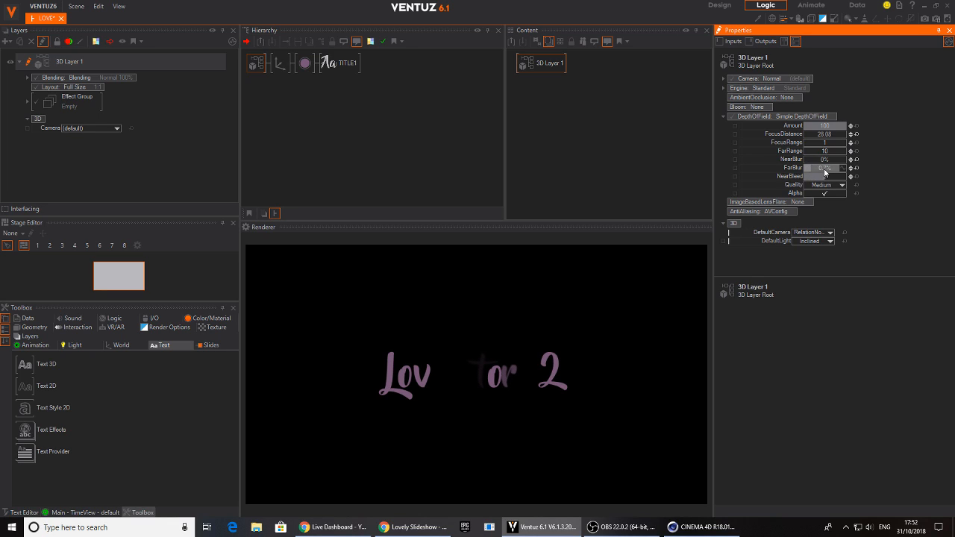
pyautogui.click(343, 63)
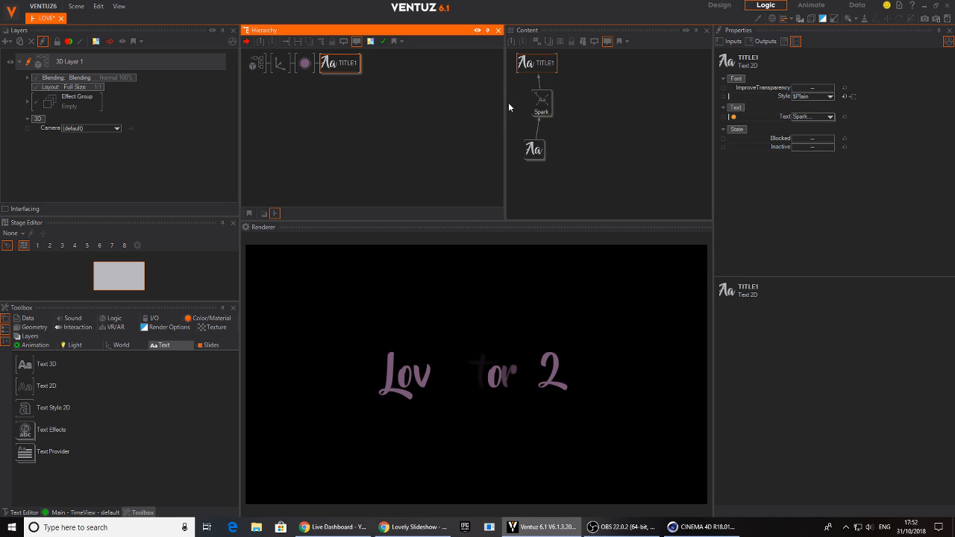
pyautogui.click(541, 102)
pyautogui.moveTo(817, 91); pyautogui.dragTo(797, 94)
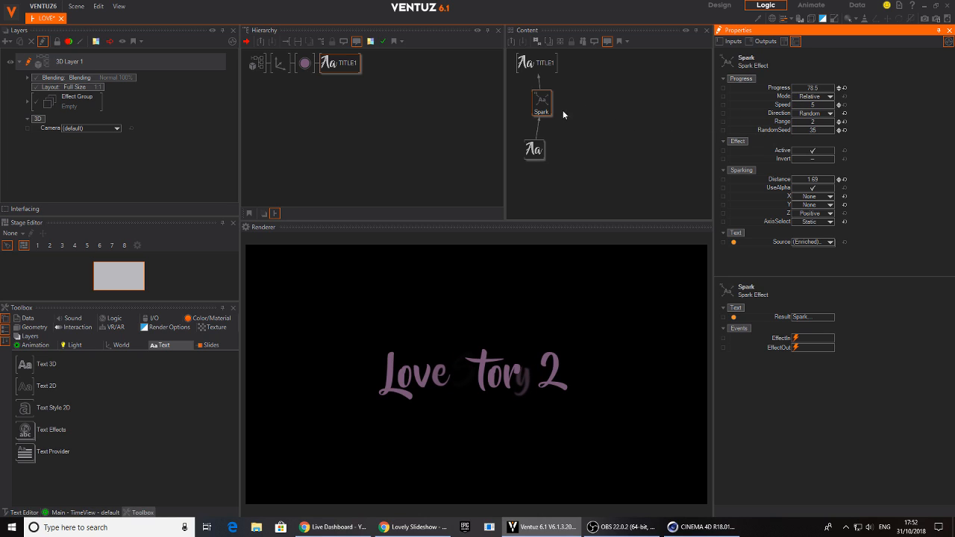
# Change the Spark effect's RandomSeed to 56 and scrub its Progress to about 113.1
pyautogui.click(610, 133)
pyautogui.moveTo(829, 130); pyautogui.dragTo(826, 131)
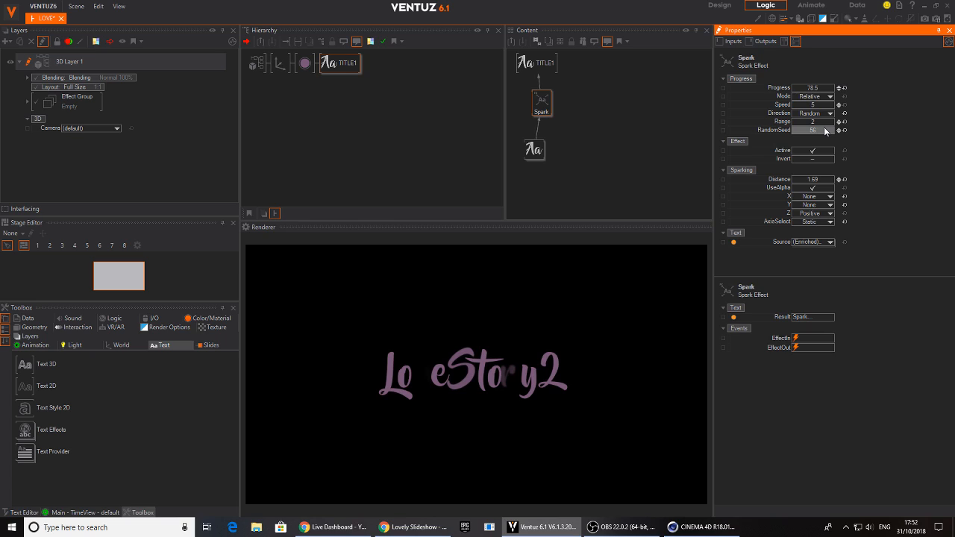
pyautogui.moveTo(812, 91); pyautogui.dragTo(834, 90)
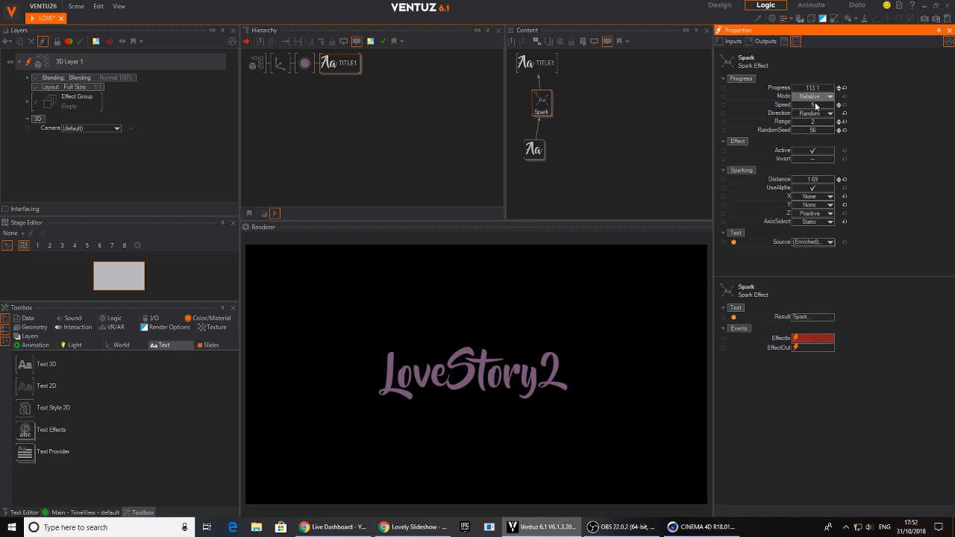
# Select TITLE1 and line up its Spark and text nodes vertically in the content graph
pyautogui.click(340, 67)
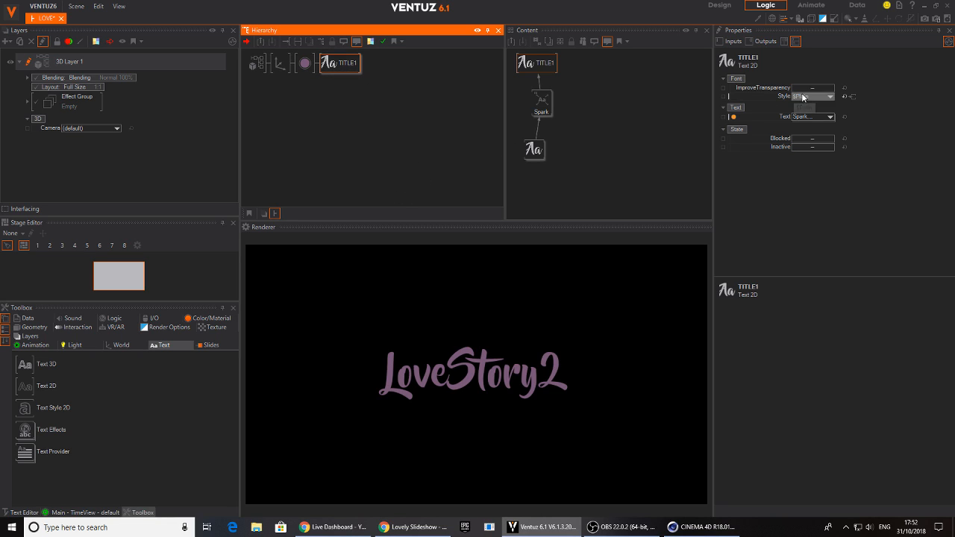
pyautogui.click(549, 118)
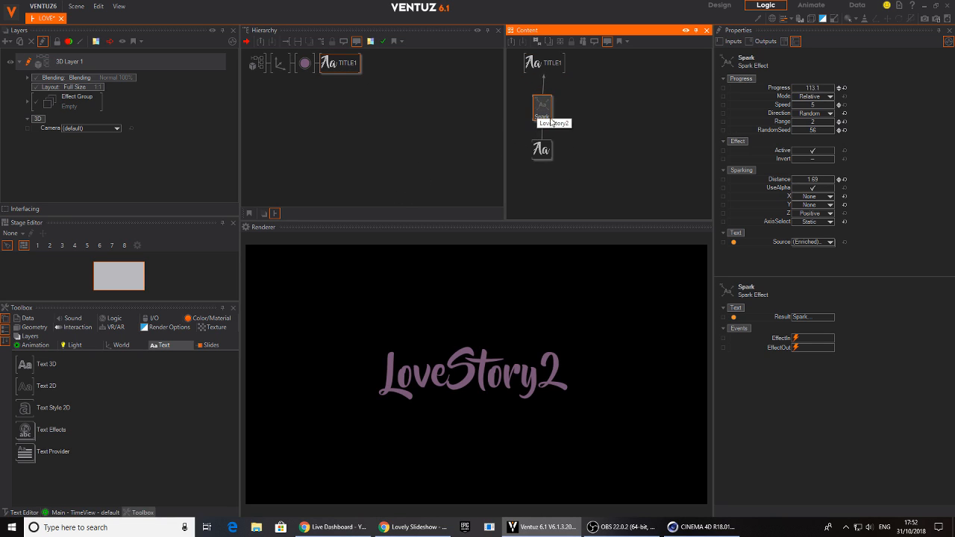
# Add a new axis to 3D Layer 1's root, above the title's axis in the hierarchy
pyautogui.click(399, 163)
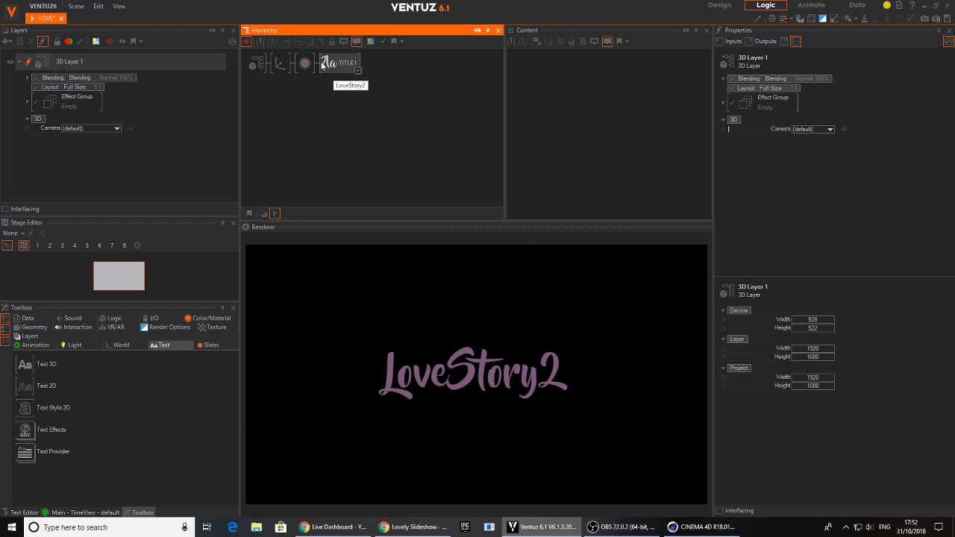
pyautogui.rightClick(334, 110)
pyautogui.click(339, 134)
pyautogui.moveTo(342, 137); pyautogui.dragTo(285, 63)
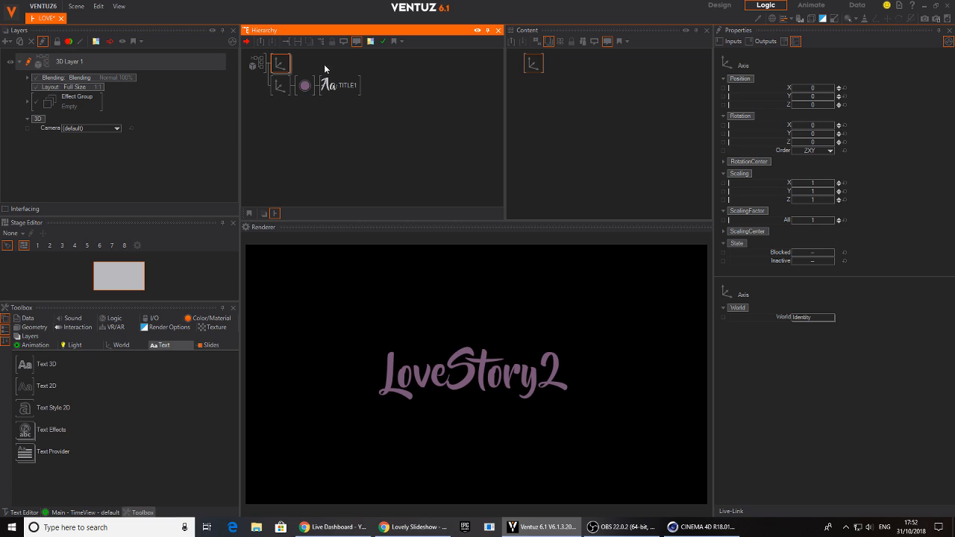
# Add a rectangle under the new axis and set that axis's overall scaling factor to about 24.78
pyautogui.rightClick(328, 62)
pyautogui.click(337, 86)
pyautogui.moveTo(349, 113); pyautogui.dragTo(289, 81)
pyautogui.click(281, 64)
pyautogui.moveTo(821, 223); pyautogui.dragTo(835, 225)
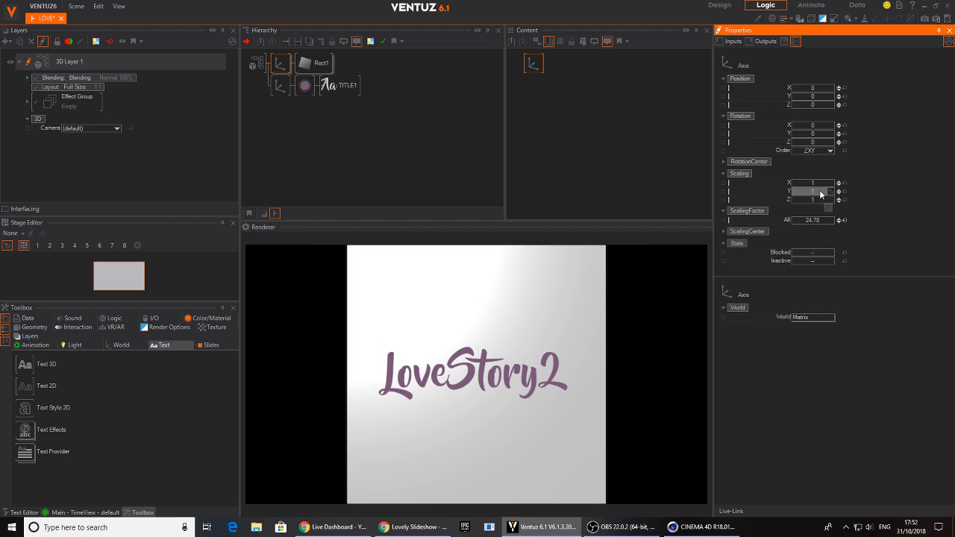
# Set the rectangle axis's X scaling to about 2.02, Y scaling to about 1.56 and Z position to about 17.1
pyautogui.moveTo(816, 186); pyautogui.dragTo(835, 185)
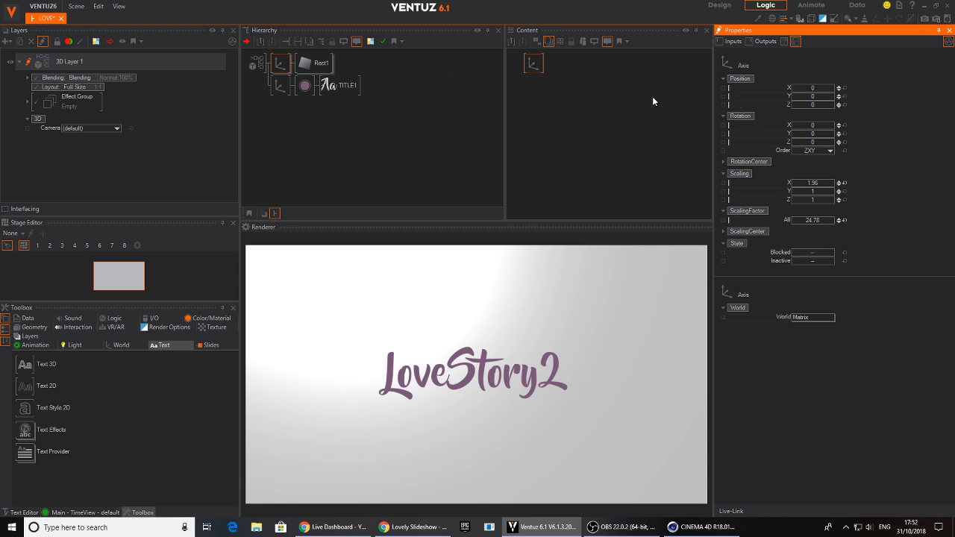
pyautogui.moveTo(821, 105)
pyautogui.mouseDown()
pyautogui.moveTo(813, 104)
pyautogui.moveTo(836, 105)
pyautogui.moveTo(811, 106)
pyautogui.mouseUp()
pyautogui.moveTo(820, 193); pyautogui.dragTo(821, 182)
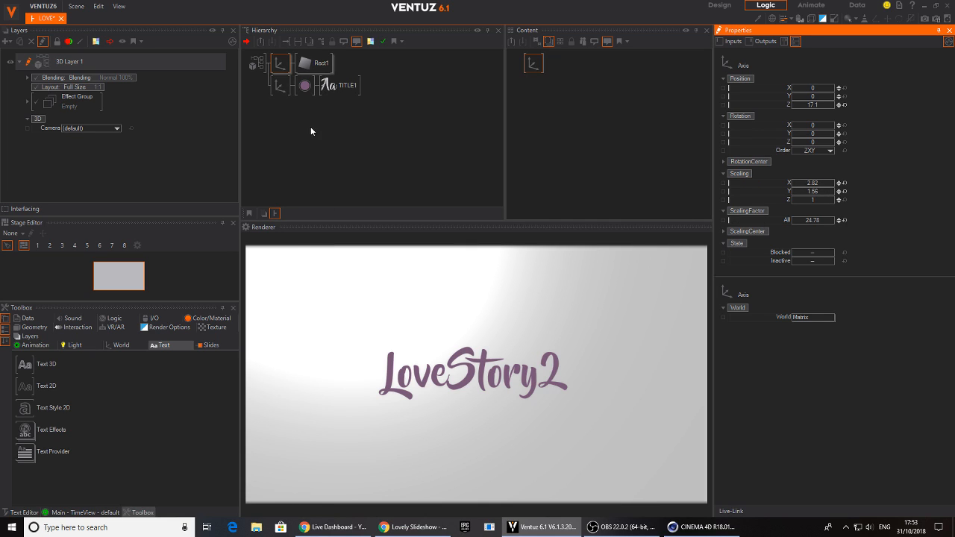
# Scrub the Progress of TITLE1's Spark effect to about 78
pyautogui.click(343, 87)
pyautogui.click(539, 112)
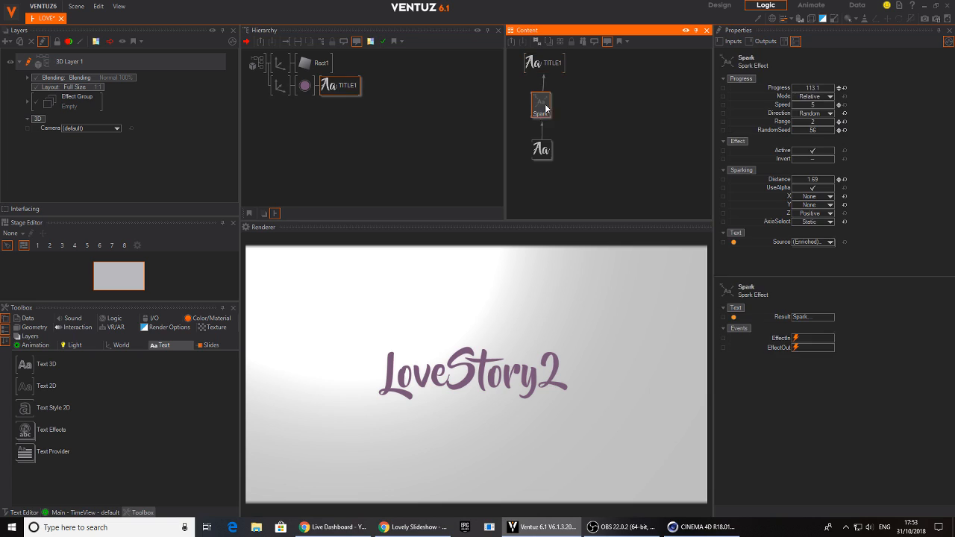
pyautogui.click(810, 88)
pyautogui.moveTo(792, 92); pyautogui.dragTo(834, 91)
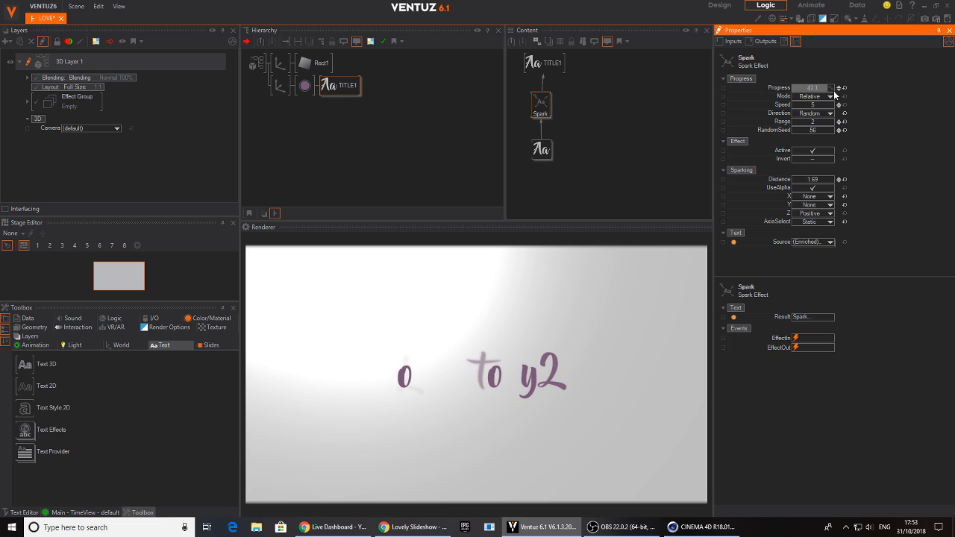
# Insert a color material before Rect1 and set its BaseColor to a light grey of about RGB 221, 221, 221
pyautogui.click(362, 60)
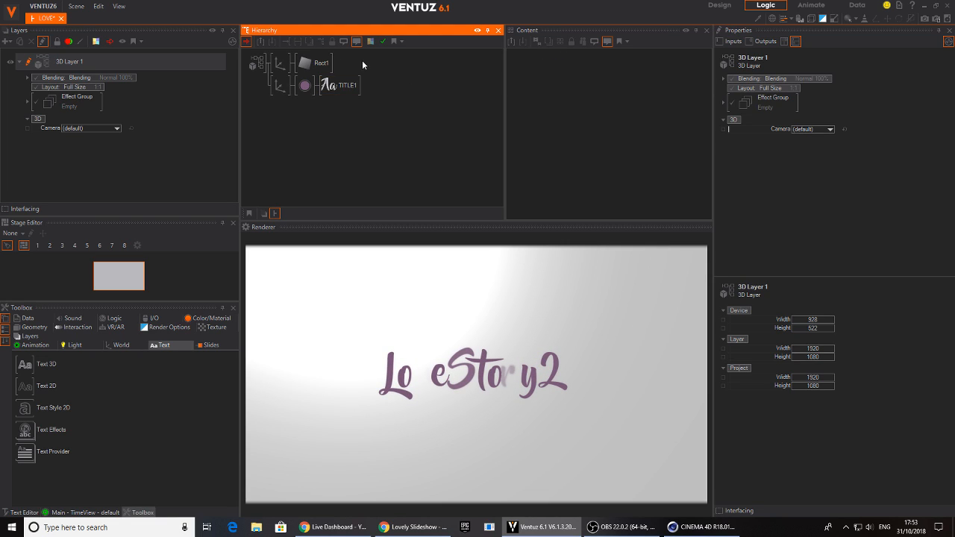
pyautogui.middleClick(318, 66)
pyautogui.write('colo')
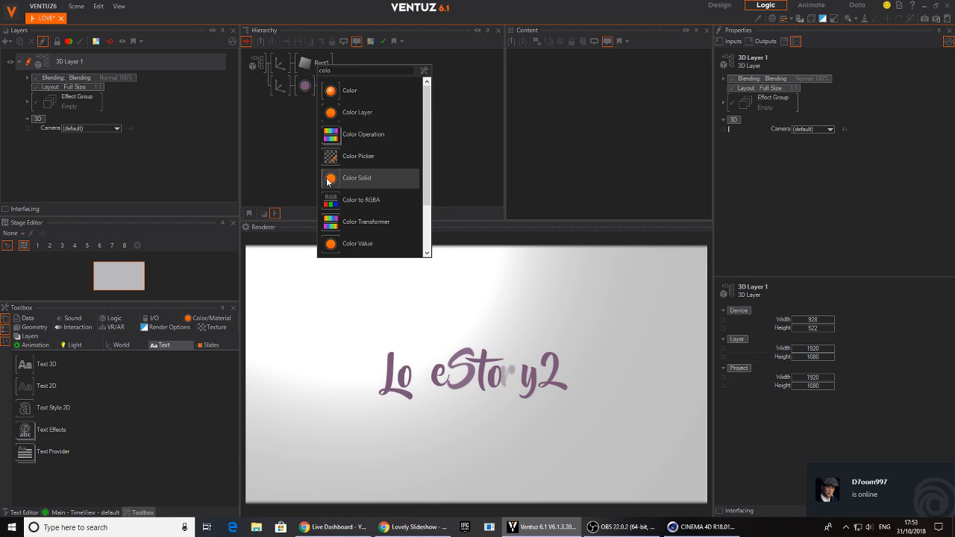
pyautogui.click(331, 179)
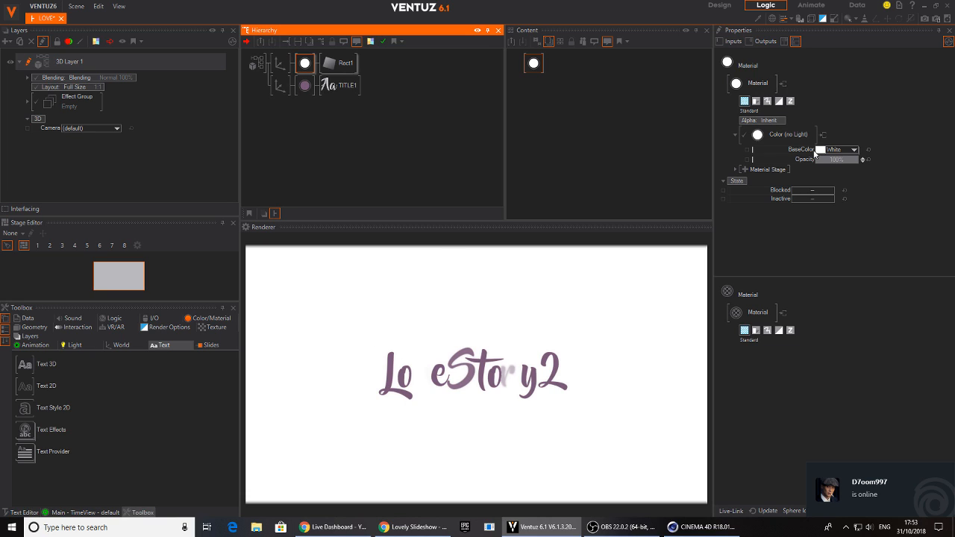
pyautogui.click(854, 149)
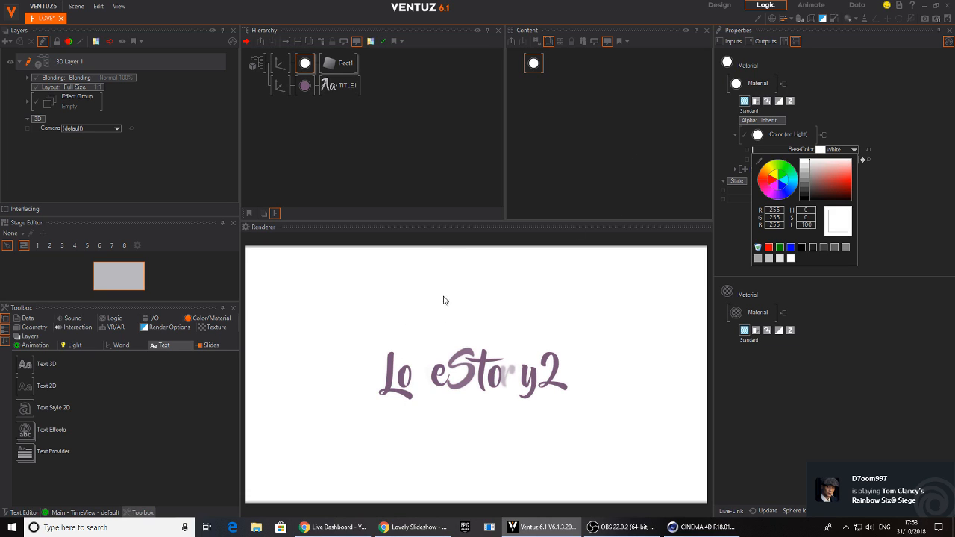
pyautogui.moveTo(813, 172); pyautogui.dragTo(801, 169)
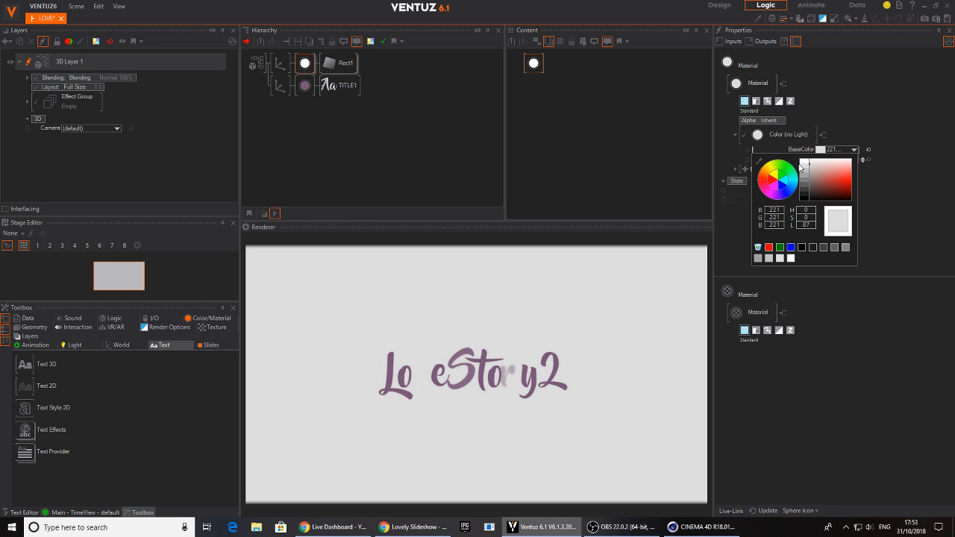
pyautogui.click(428, 109)
# Scrub the Progress of TITLE1's Spark effect to about 59.2
pyautogui.click(342, 86)
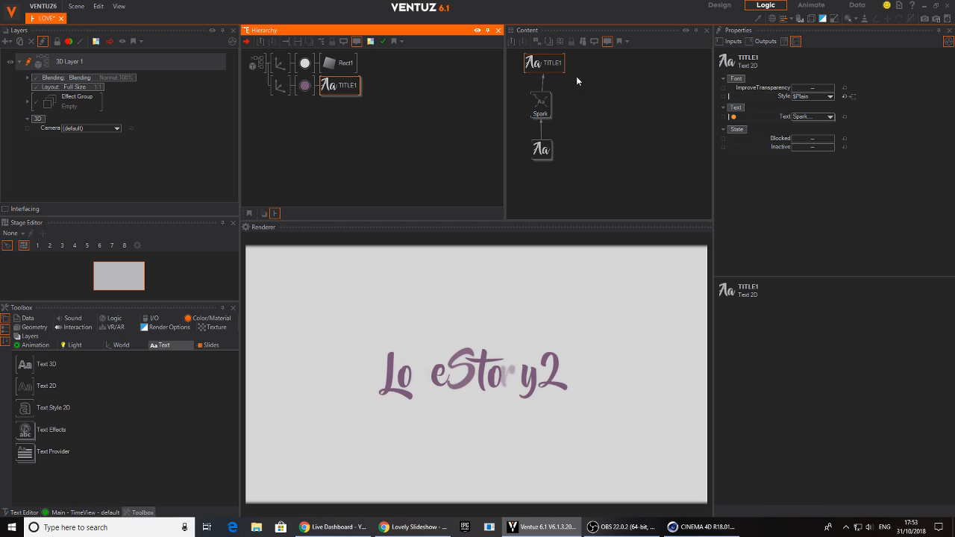
pyautogui.click(635, 133)
pyautogui.moveTo(813, 86); pyautogui.dragTo(832, 94)
# Switch to Chrome and replay the start of the Love Story reference video muted, examining the title animation, before returning to Ventuz
pyautogui.click(413, 527)
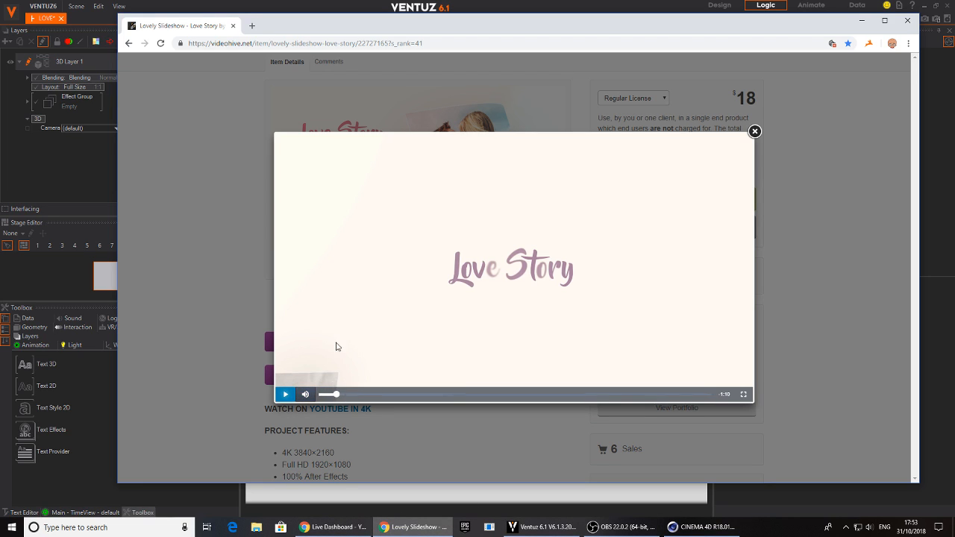
pyautogui.moveTo(335, 396); pyautogui.dragTo(322, 398)
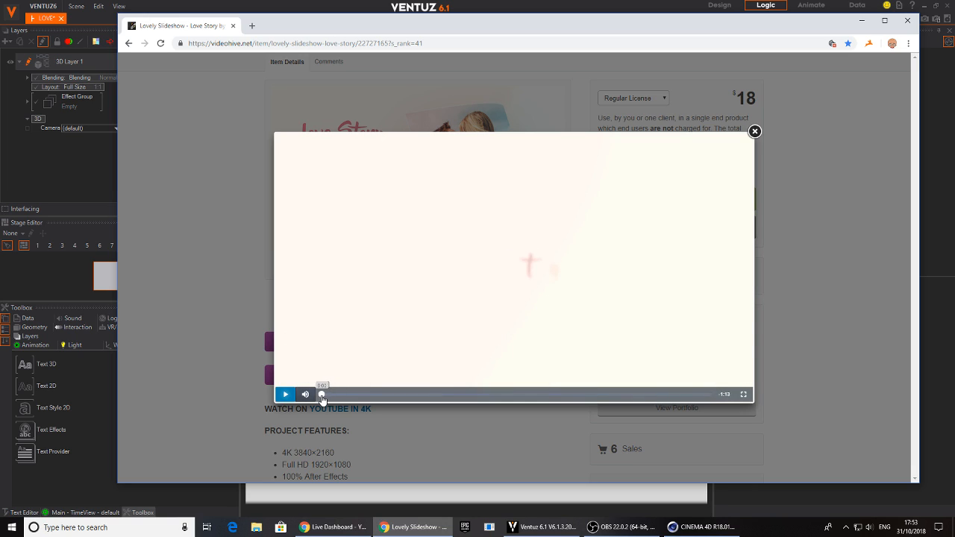
pyautogui.click(297, 397)
pyautogui.click(286, 395)
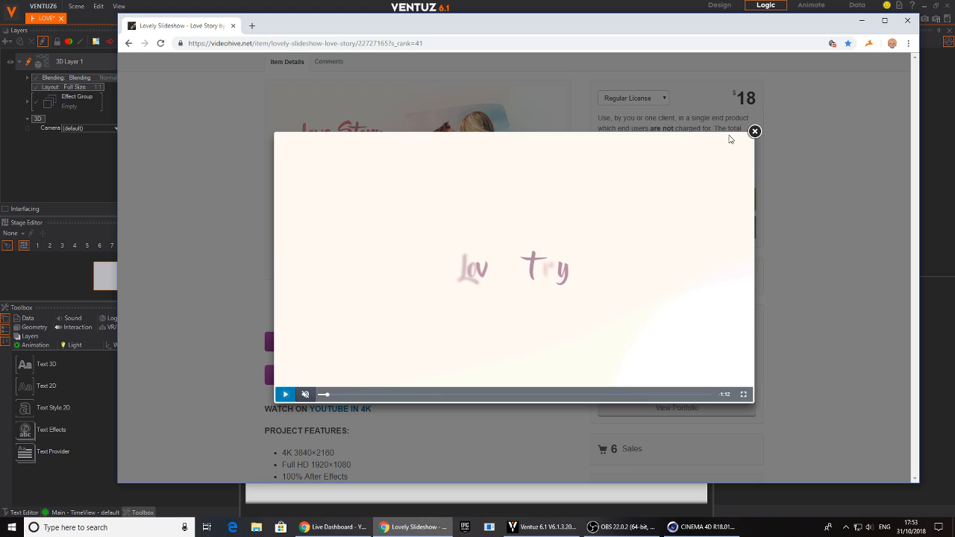
pyautogui.click(574, 4)
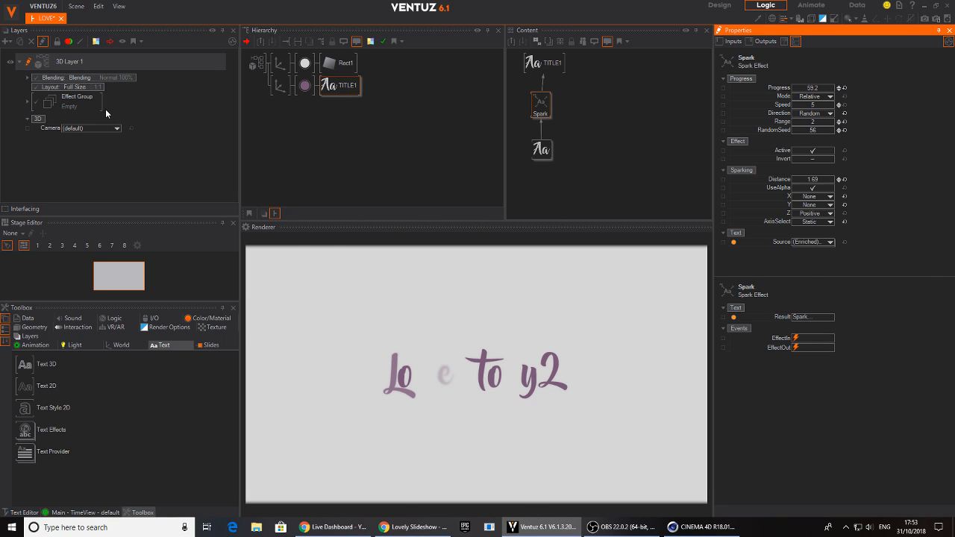
# Add a new axis between the rectangle's and the title's axes and put a circle under it
pyautogui.click(296, 109)
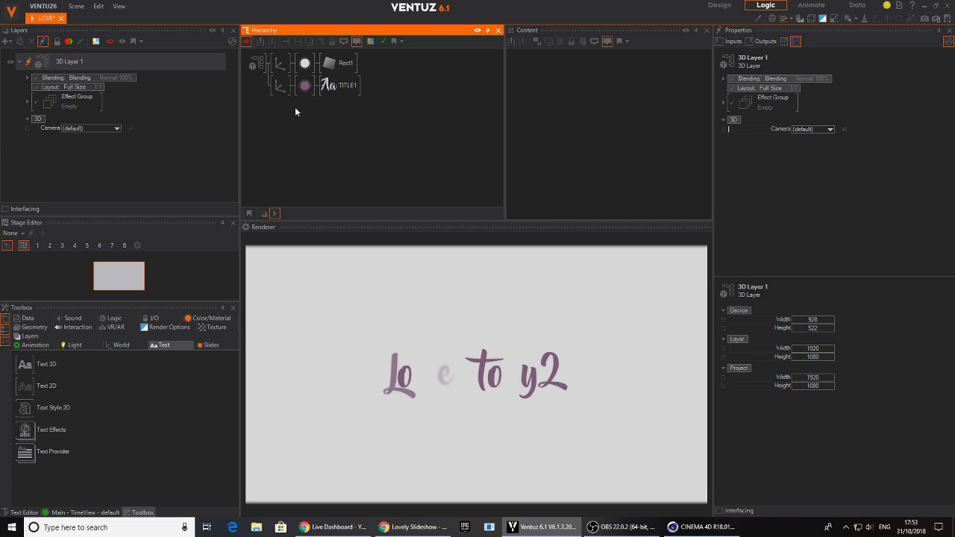
pyautogui.click(119, 345)
pyautogui.moveTo(88, 366)
pyautogui.mouseDown()
pyautogui.moveTo(302, 66)
pyautogui.moveTo(281, 78)
pyautogui.mouseUp()
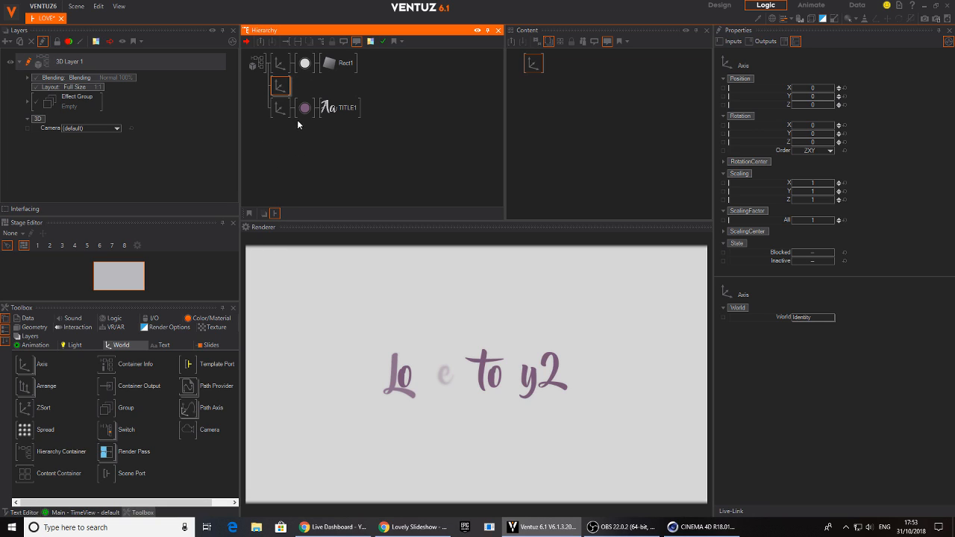
pyautogui.doubleClick(307, 88)
pyautogui.write('cu')
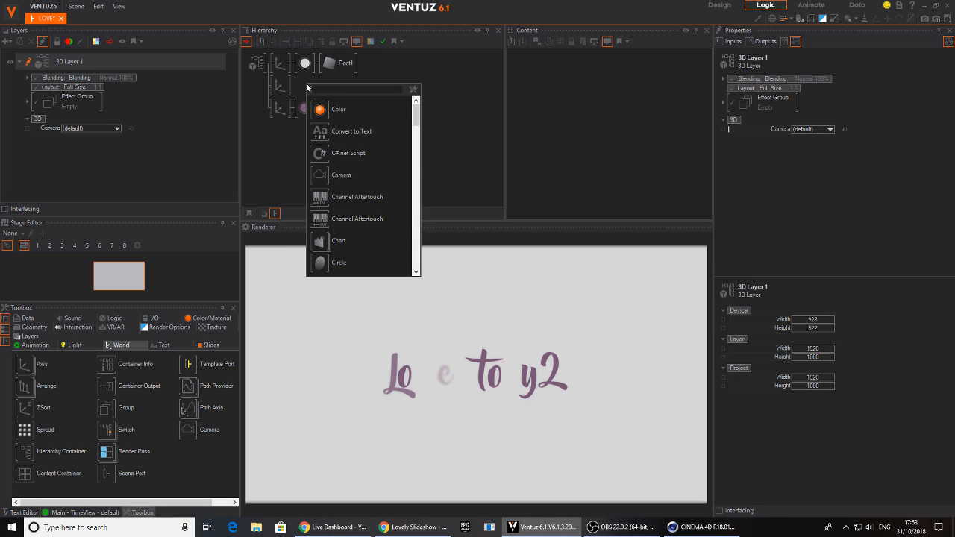
pyautogui.moveTo(313, 124); pyautogui.dragTo(300, 88)
# Insert a color material between the new axis and Circle1 in the hierarchy
pyautogui.doubleClick(315, 88)
pyautogui.write('col')
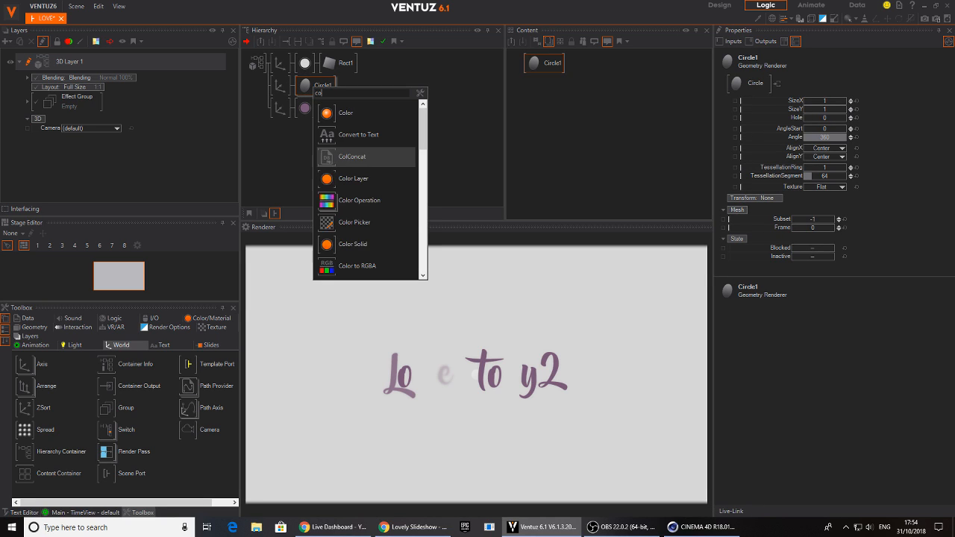
pyautogui.click(328, 226)
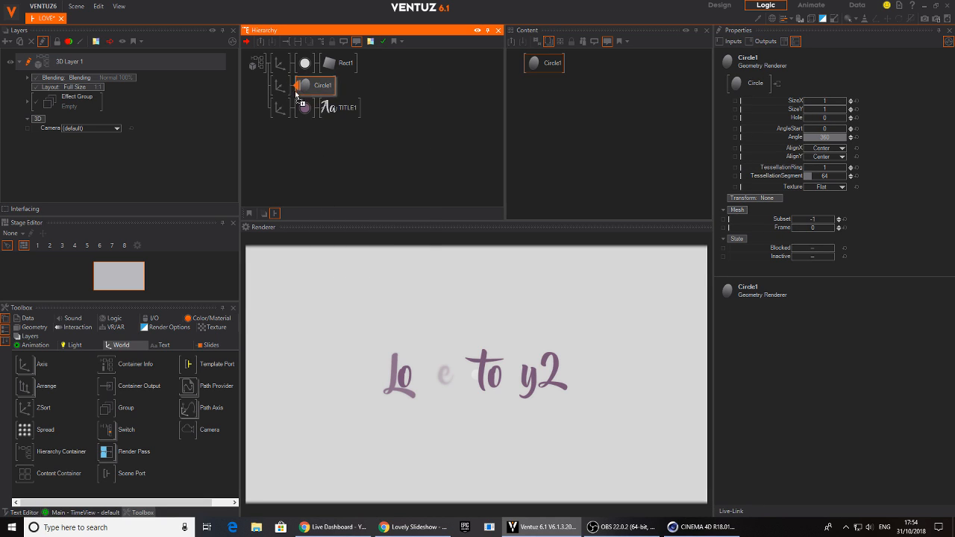
pyautogui.click(300, 88)
# Set the circle axis's overall scaling factor to about 19.5 and its Z position to about 17.06
pyautogui.click(280, 85)
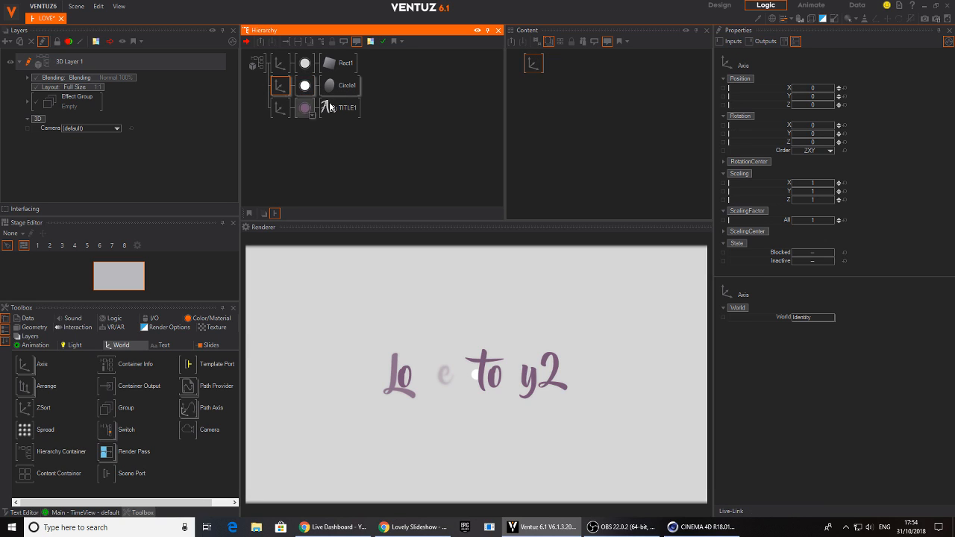
pyautogui.moveTo(818, 222); pyautogui.dragTo(834, 222)
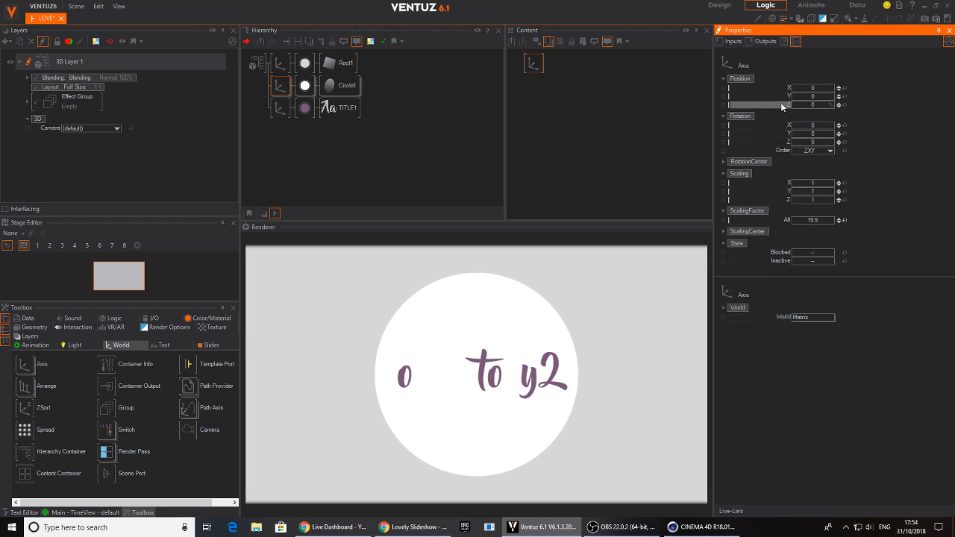
pyautogui.click(280, 88)
pyautogui.moveTo(827, 113)
pyautogui.mouseDown()
pyautogui.moveTo(835, 111)
pyautogui.moveTo(801, 107)
pyautogui.moveTo(833, 111)
pyautogui.moveTo(821, 107)
pyautogui.mouseUp()
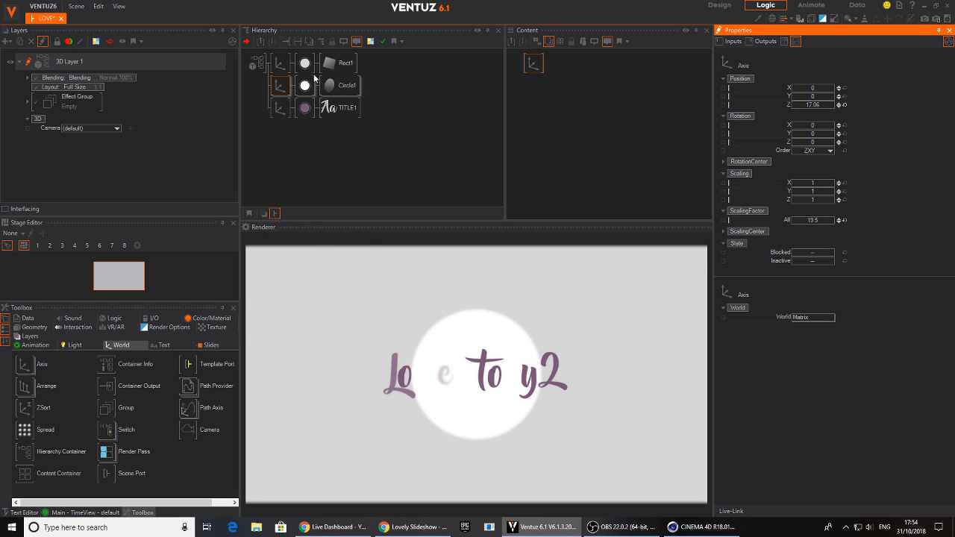
# Reduce Circle1's TessellationSegment value to turn the circle into an octagon
pyautogui.click(338, 86)
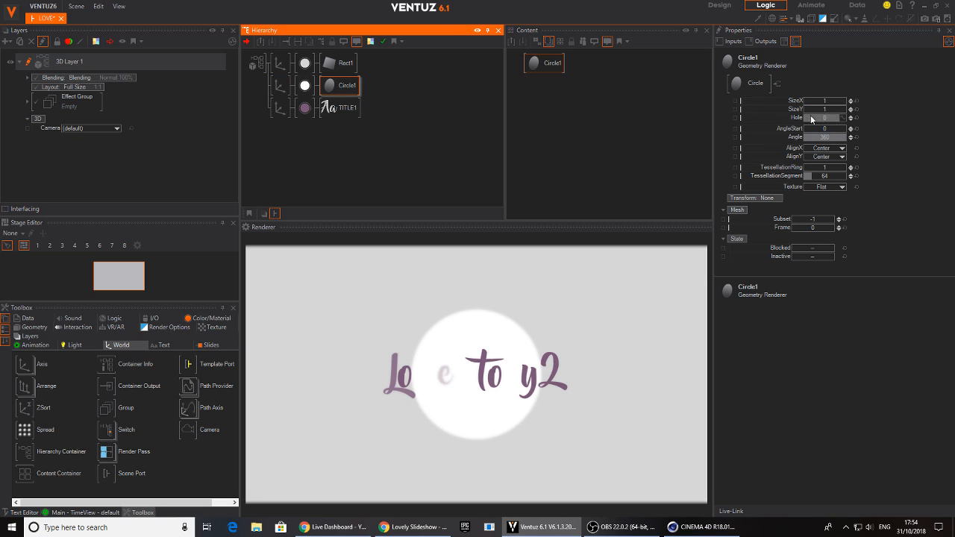
pyautogui.moveTo(818, 181); pyautogui.dragTo(820, 178)
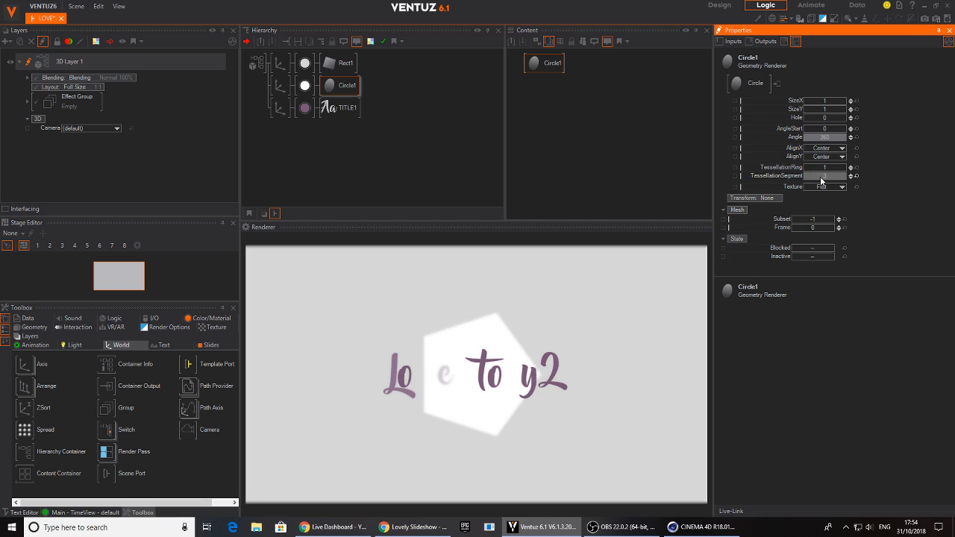
pyautogui.click(852, 175)
pyautogui.click(852, 175)
pyautogui.click(851, 175)
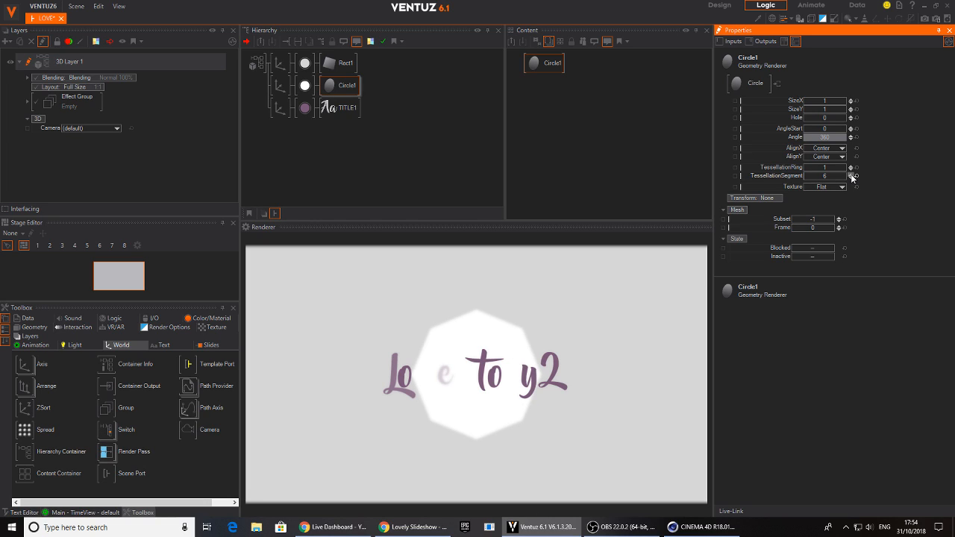
# Set the circle material's BaseColor to light orange and its Opacity to about 63.2%
pyautogui.click(304, 85)
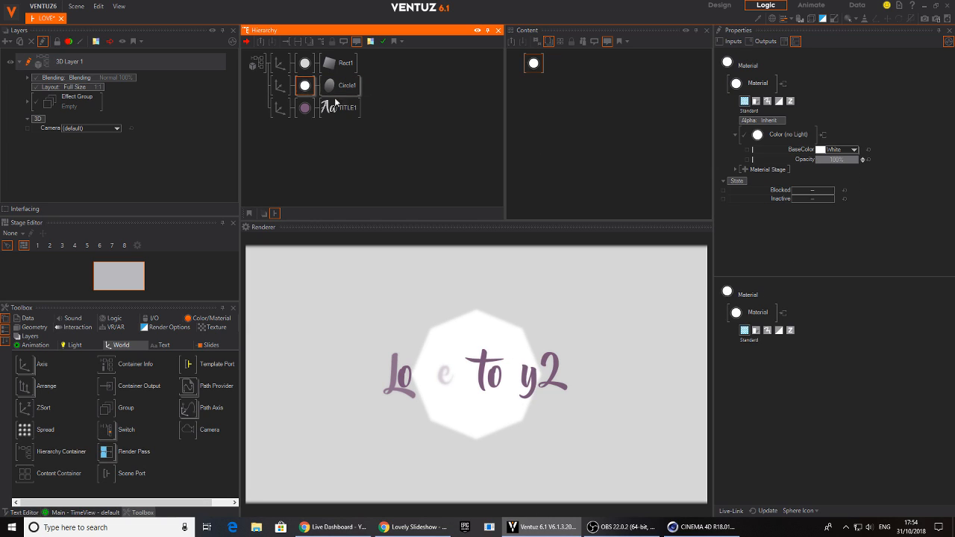
pyautogui.click(854, 150)
pyautogui.click(767, 189)
pyautogui.moveTo(764, 179); pyautogui.dragTo(763, 173)
pyautogui.moveTo(829, 175); pyautogui.dragTo(816, 160)
pyautogui.click(916, 157)
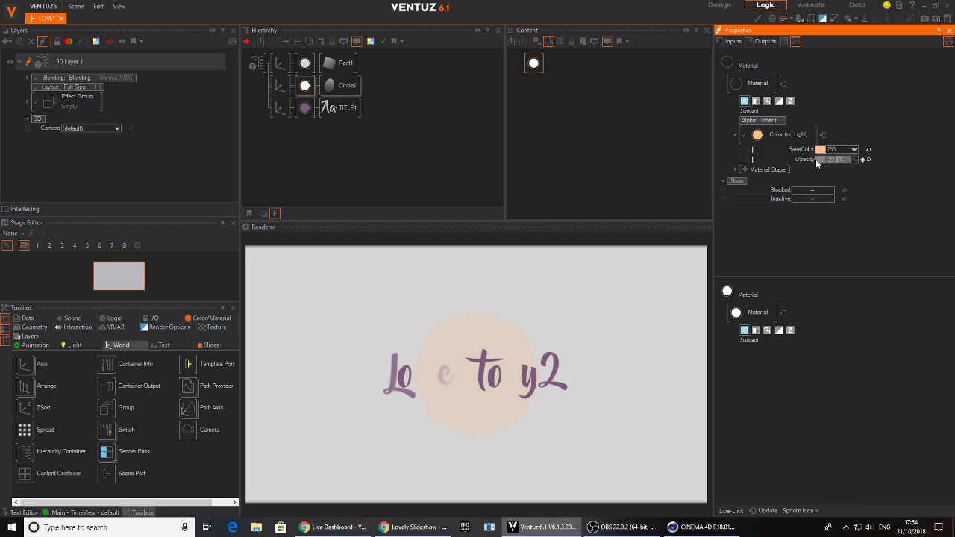
pyautogui.moveTo(839, 161); pyautogui.dragTo(858, 162)
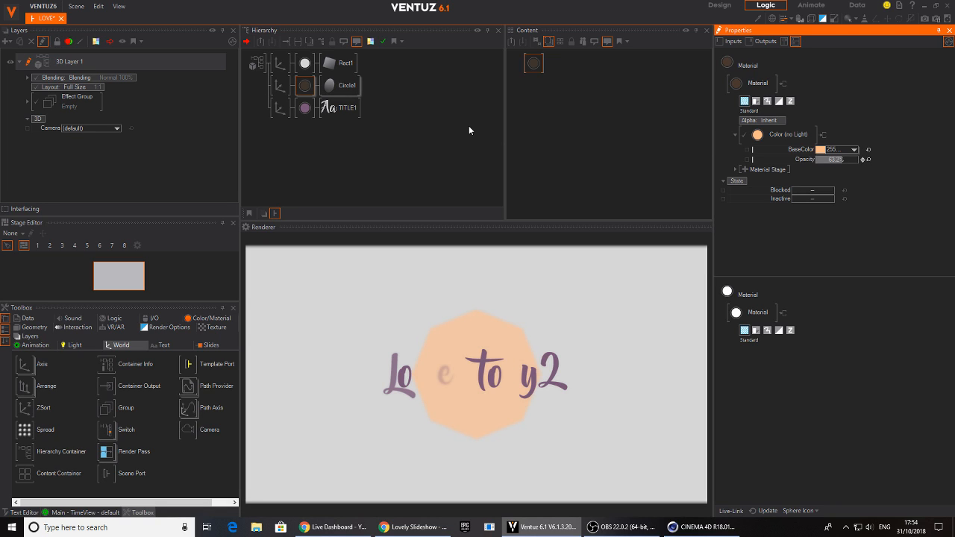
# Add a Base + Alpha texture stage to the circle's material and load the built-in alphaglow_normal.png image
pyautogui.click(300, 85)
pyautogui.click(527, 62)
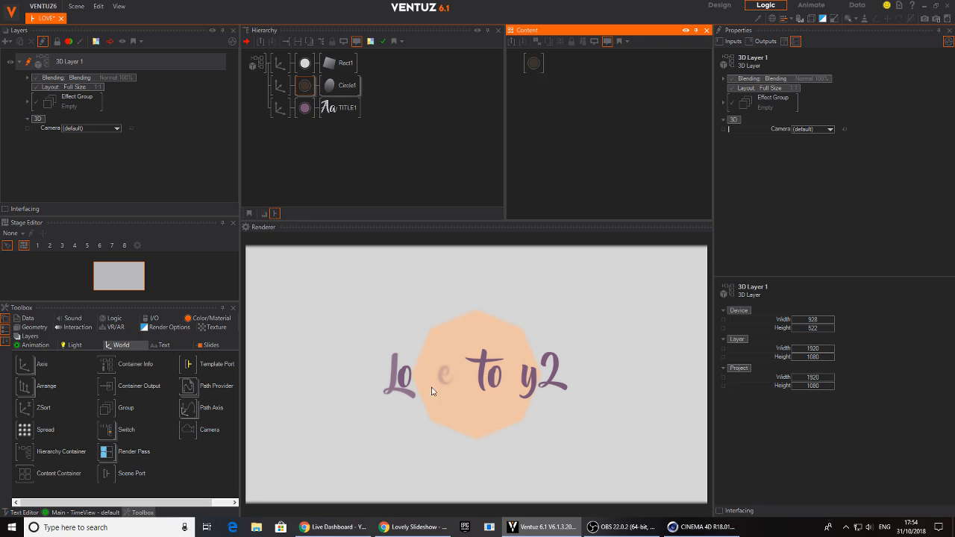
pyautogui.click(305, 85)
pyautogui.click(531, 64)
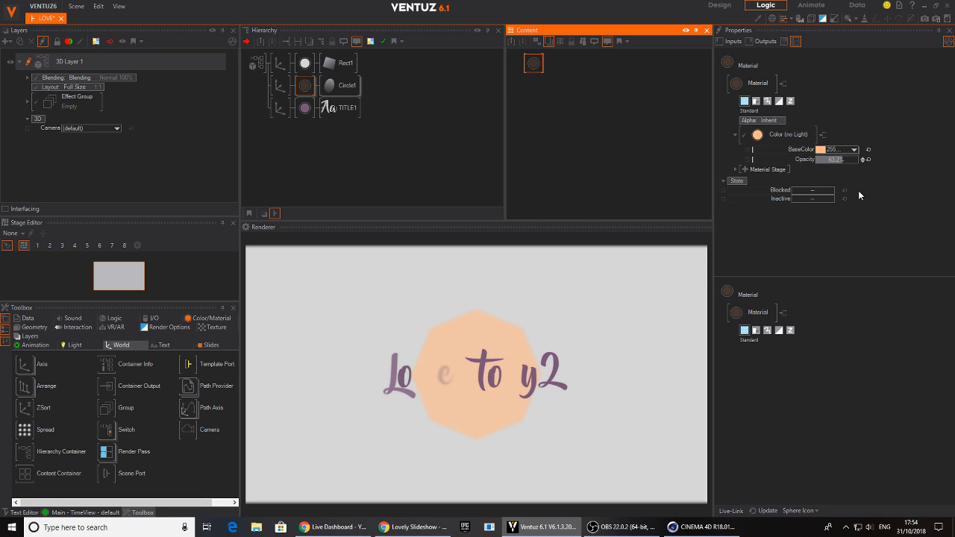
pyautogui.click(745, 169)
pyautogui.moveTo(741, 170)
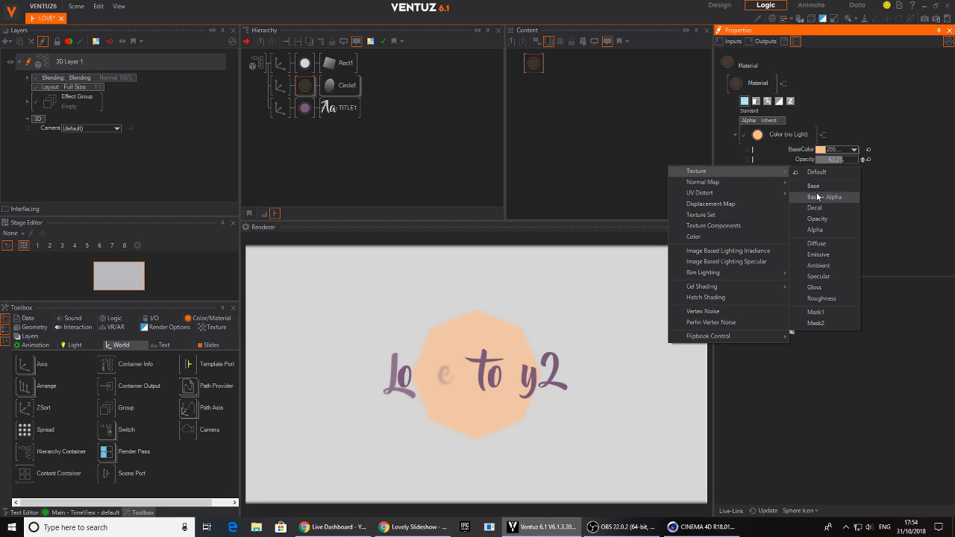
pyautogui.click(817, 197)
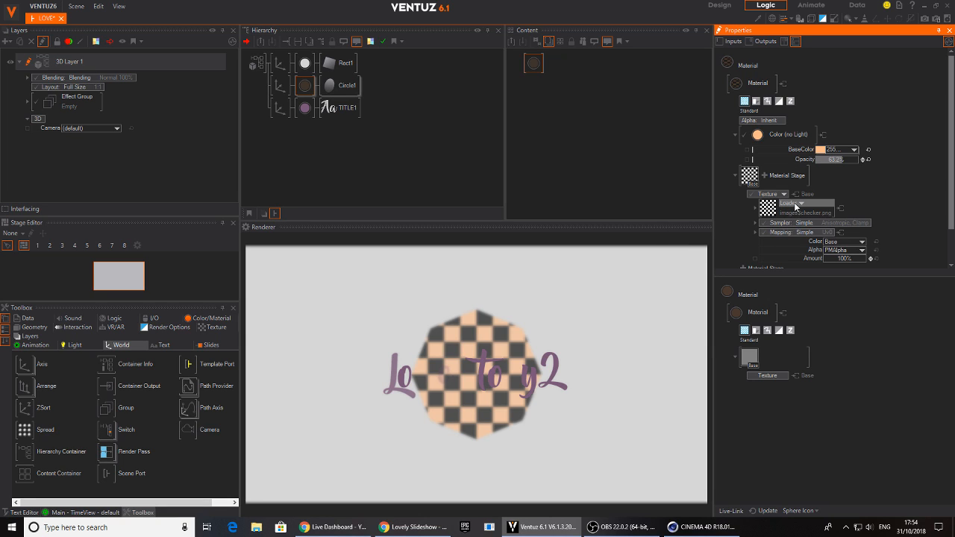
pyautogui.click(792, 203)
pyautogui.moveTo(786, 224)
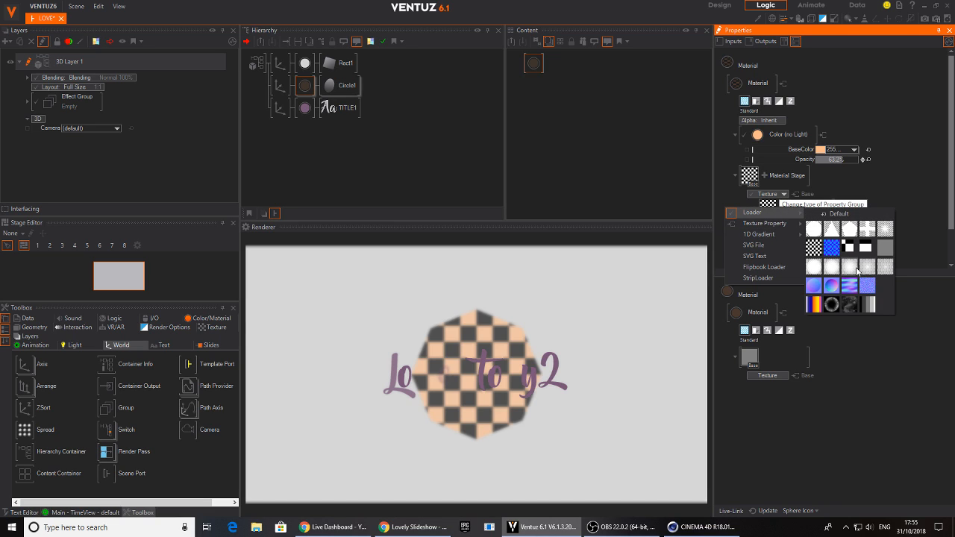
pyautogui.click(855, 267)
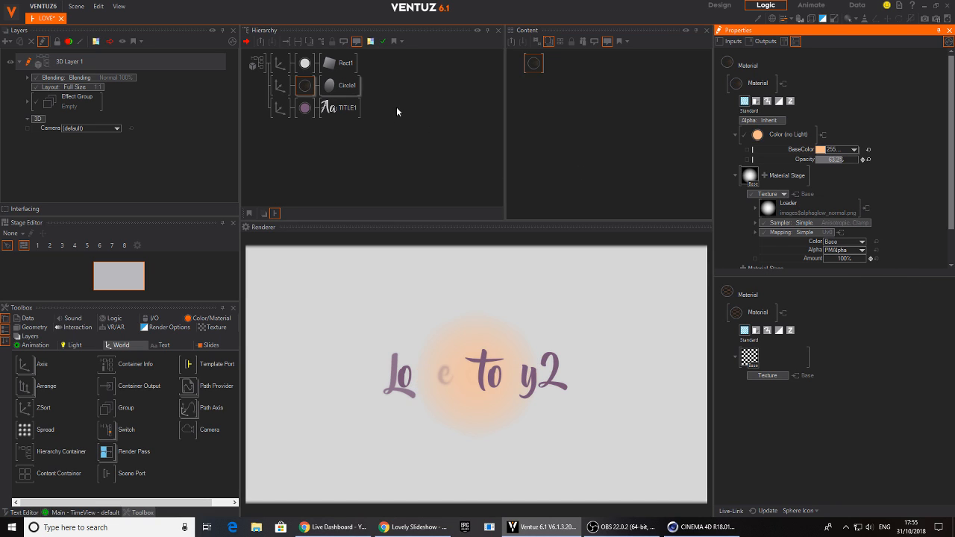
# Enlarge the circle axis's overall scaling factor to about 45.2
pyautogui.click(280, 86)
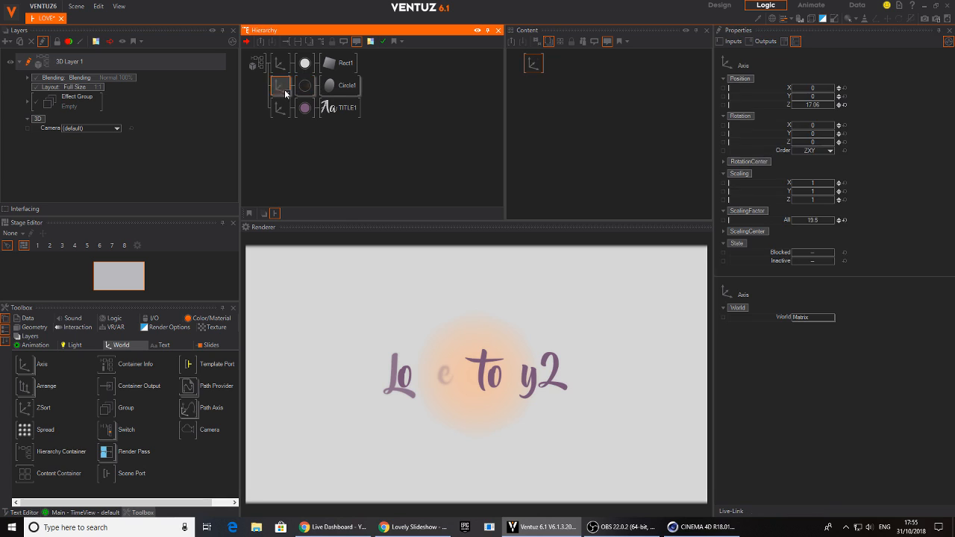
pyautogui.click(820, 220)
pyautogui.moveTo(835, 219)
pyautogui.mouseDown()
pyautogui.moveTo(793, 222)
pyautogui.moveTo(826, 221)
pyautogui.mouseUp()
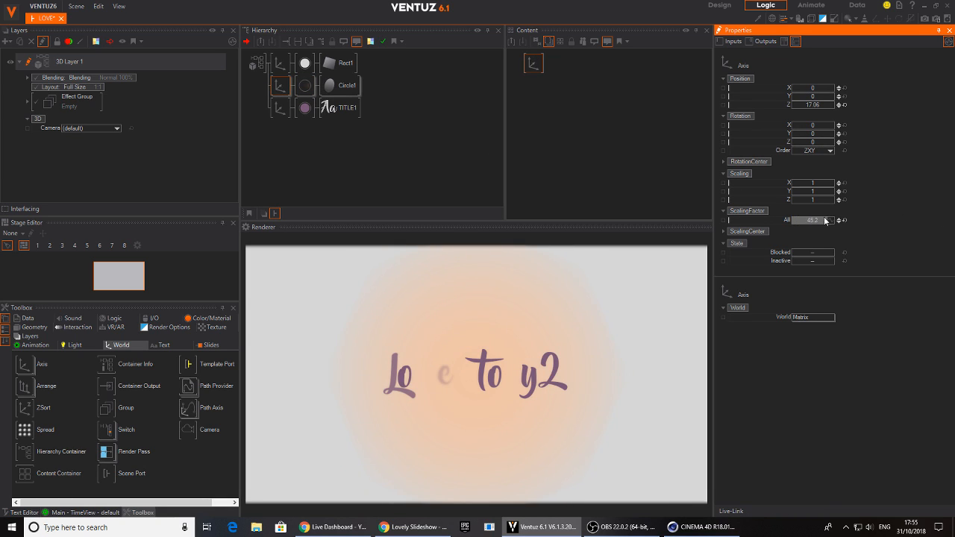
# Move the glow circle to about X -28.2, Y -14.8 and recolour its material light pink, RGB 244, 199, 215
pyautogui.moveTo(812, 92)
pyautogui.mouseDown()
pyautogui.moveTo(793, 98)
pyautogui.moveTo(831, 91)
pyautogui.moveTo(804, 87)
pyautogui.mouseUp()
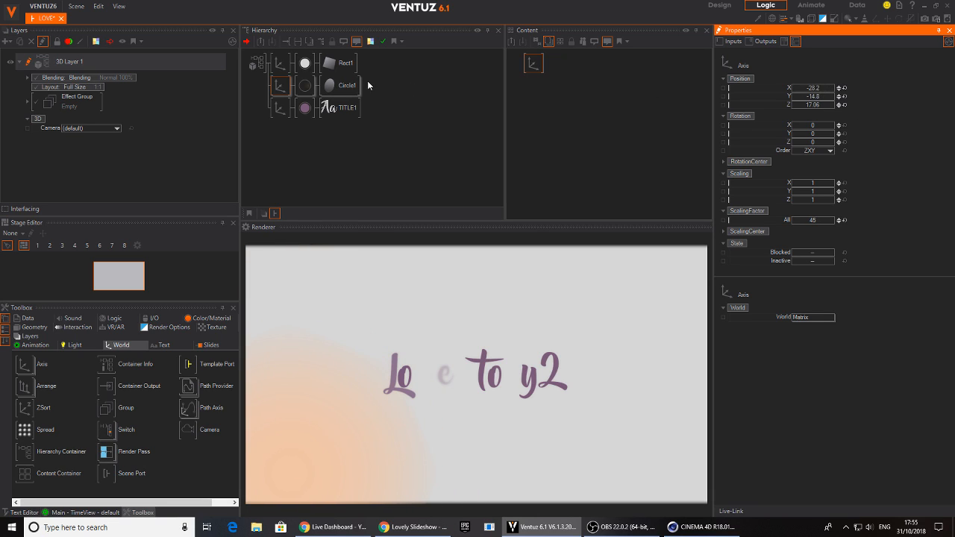
pyautogui.click(305, 85)
pyautogui.click(854, 150)
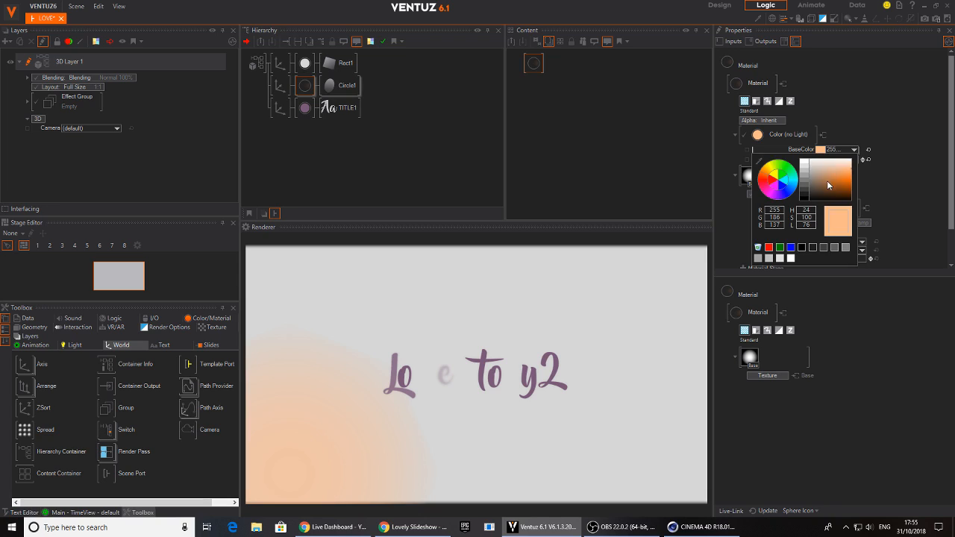
pyautogui.moveTo(850, 172); pyautogui.dragTo(836, 168)
pyautogui.moveTo(763, 179)
pyautogui.mouseDown()
pyautogui.moveTo(771, 204)
pyautogui.moveTo(771, 192)
pyautogui.mouseUp()
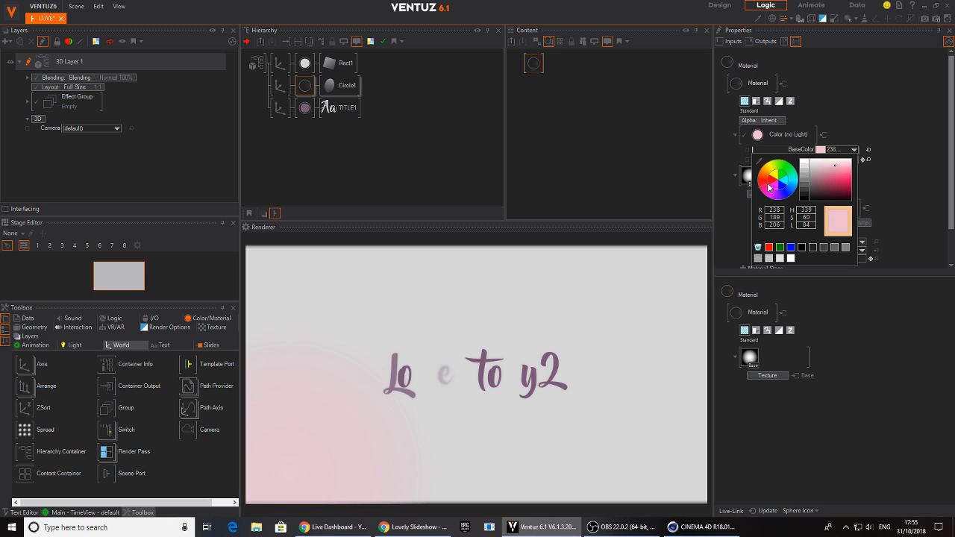
pyautogui.moveTo(845, 169); pyautogui.dragTo(839, 168)
# Raise the pink circle's axis to a Y position of about -11
pyautogui.click(280, 87)
pyautogui.click(812, 96)
pyautogui.moveTo(834, 100)
pyautogui.mouseDown()
pyautogui.moveTo(792, 100)
pyautogui.moveTo(819, 100)
pyautogui.mouseUp()
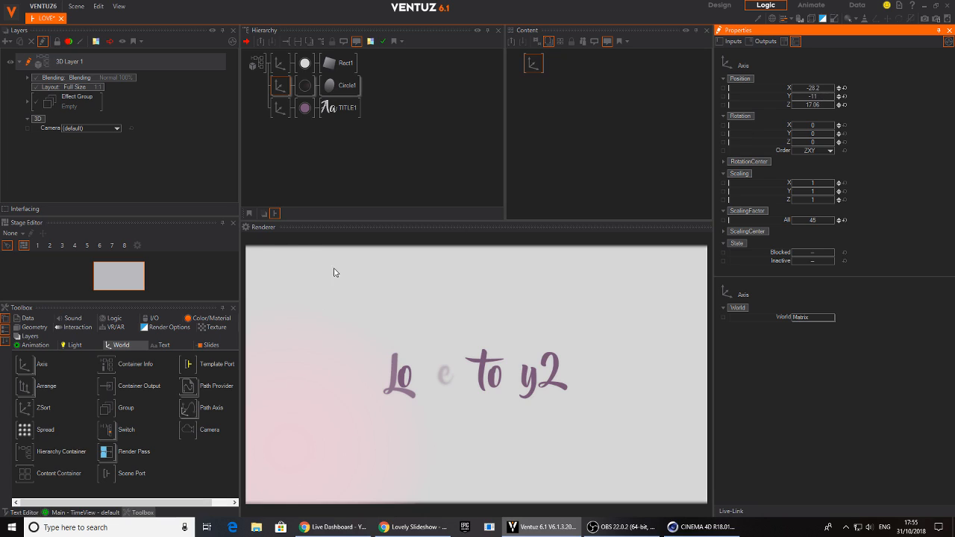
# Duplicate the circle branch and place the copy at about X 4.9, Y 8.3 with a scaling factor of about 40.95
pyautogui.click(277, 87)
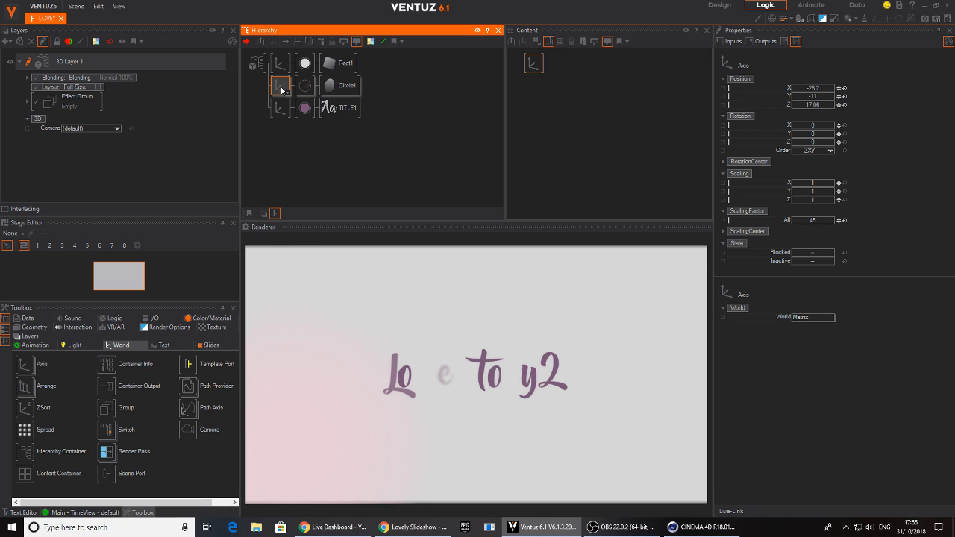
pyautogui.keyDown('ctrl'); pyautogui.moveTo(282, 81); pyautogui.dragTo(283, 86); pyautogui.keyUp('ctrl')
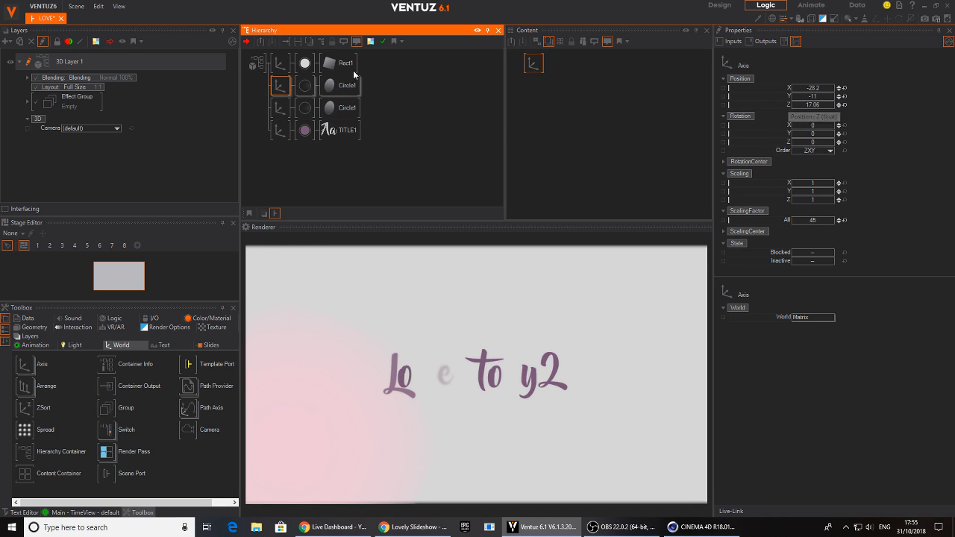
pyautogui.moveTo(820, 89)
pyautogui.mouseDown()
pyautogui.moveTo(836, 88)
pyautogui.moveTo(822, 90)
pyautogui.mouseUp()
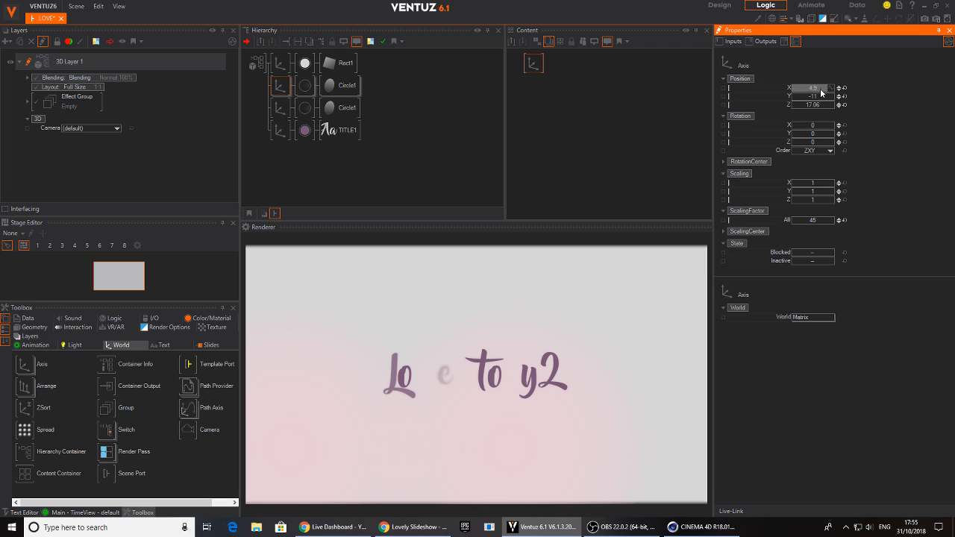
pyautogui.moveTo(793, 221); pyautogui.dragTo(791, 221)
pyautogui.moveTo(814, 98); pyautogui.dragTo(831, 116)
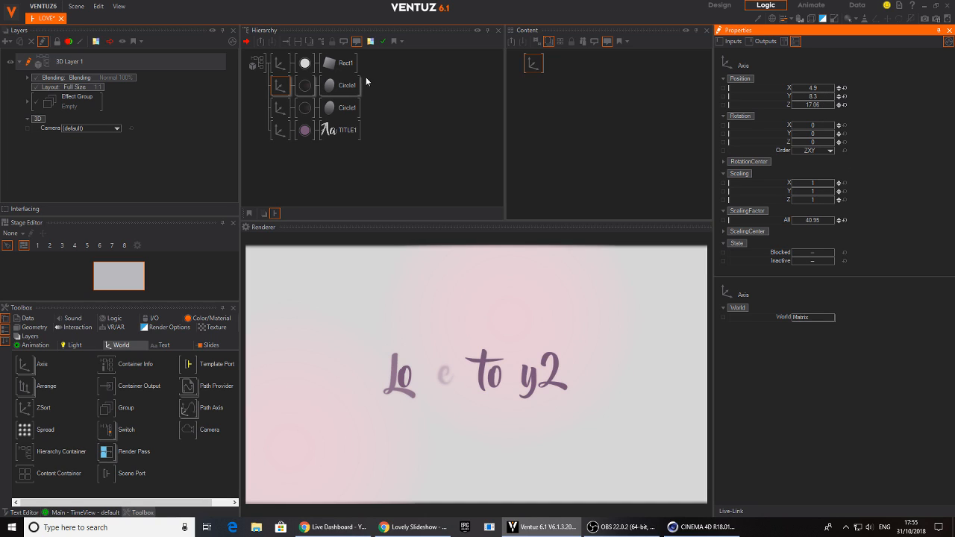
# Set the circle copy's TessellationSegment to 5
pyautogui.click(335, 82)
pyautogui.moveTo(838, 180)
pyautogui.mouseDown()
pyautogui.moveTo(830, 178)
pyautogui.moveTo(852, 179)
pyautogui.mouseUp()
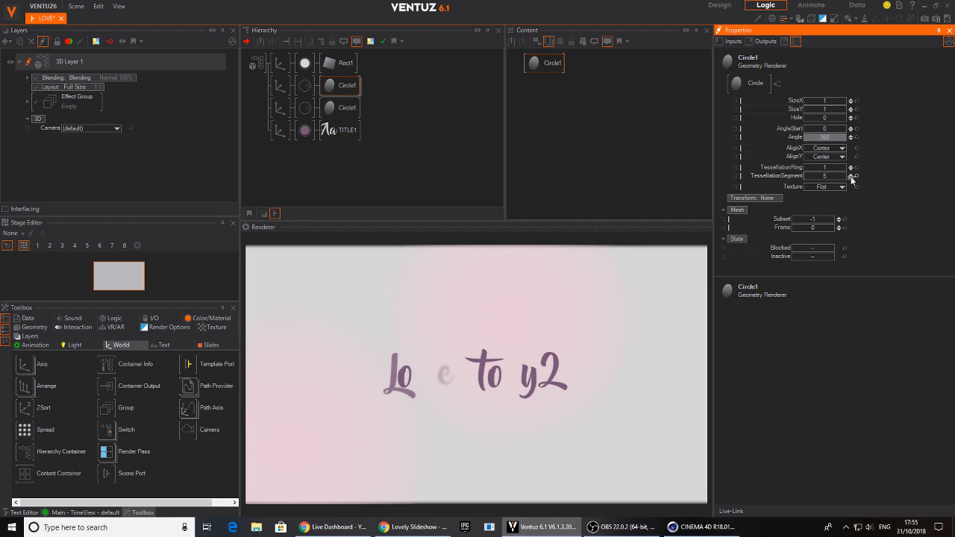
# Set the circle copy's overall scaling factor to about 34.5 and its X position to about 36.5
pyautogui.click(281, 86)
pyautogui.moveTo(813, 220); pyautogui.dragTo(829, 222)
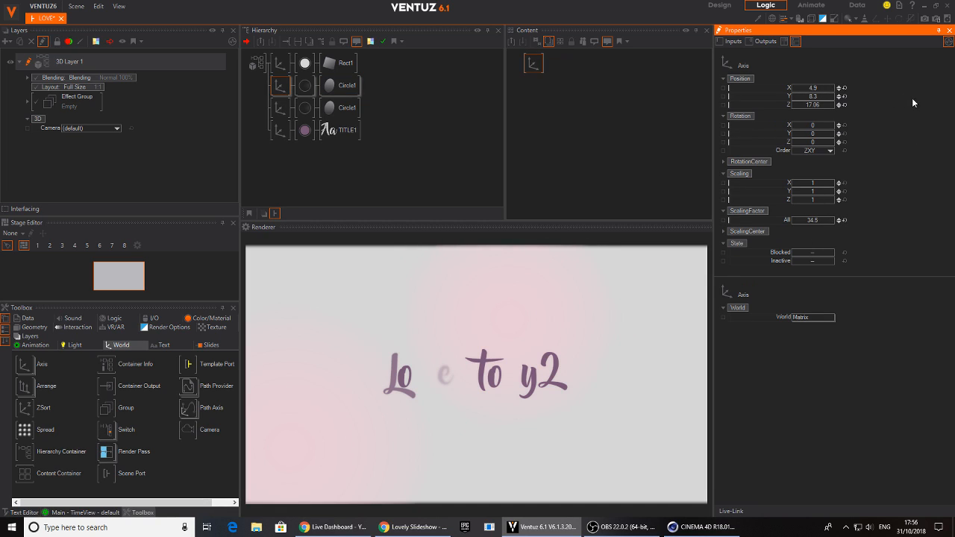
pyautogui.moveTo(813, 88); pyautogui.dragTo(786, 93)
# Try to rotate both circle axes together about Z
pyautogui.keyDown('ctrl'); pyautogui.click(283, 110); pyautogui.keyUp('ctrl')
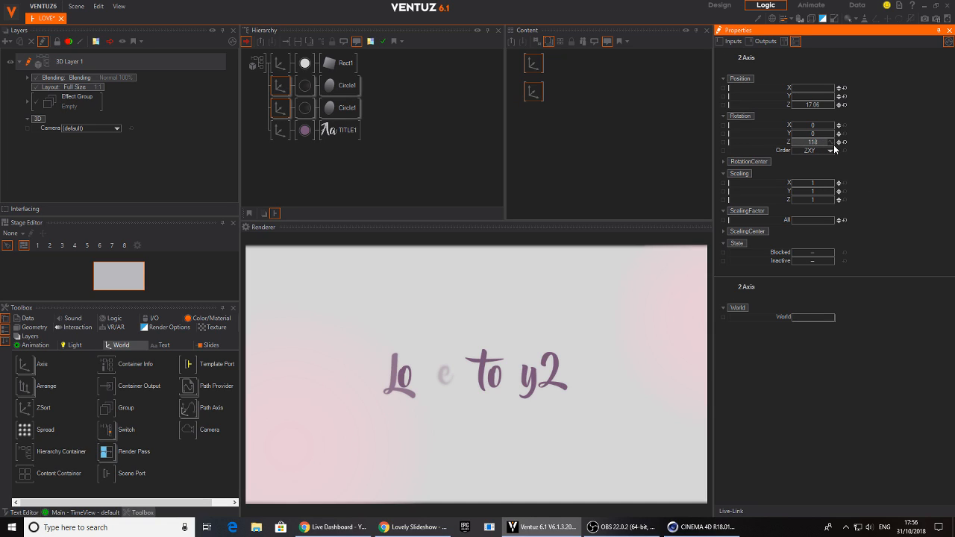
pyautogui.moveTo(835, 142); pyautogui.dragTo(846, 147)
# Add a parent Axis in front of both Circle1 branches and rotate it to about 148 degrees around Z
pyautogui.click(254, 105)
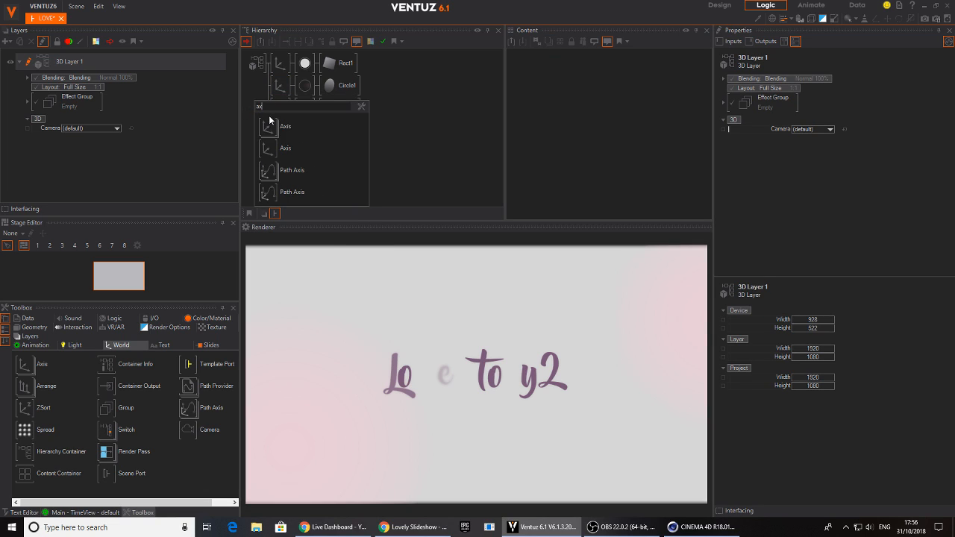
pyautogui.click(280, 85)
pyautogui.write('ax')
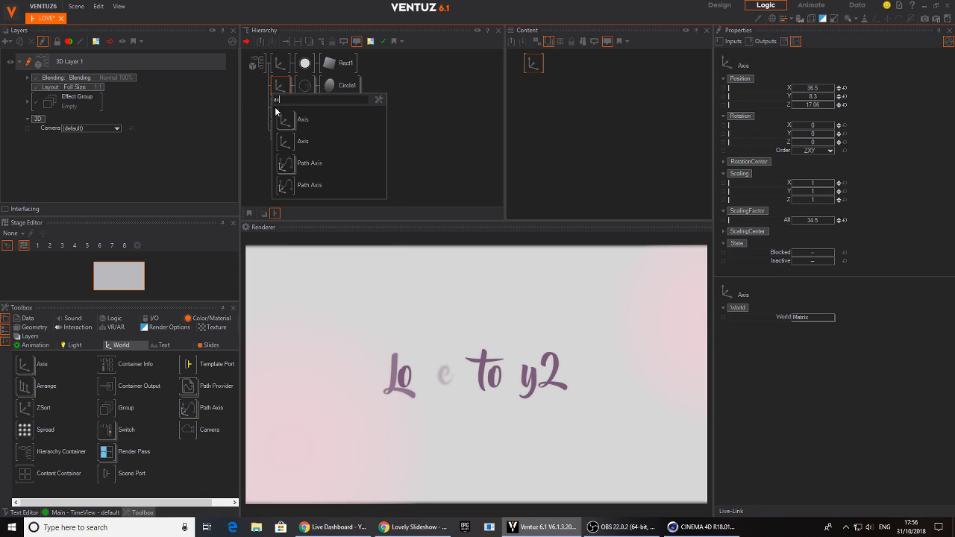
pyautogui.moveTo(281, 120); pyautogui.dragTo(305, 94)
pyautogui.moveTo(812, 142)
pyautogui.mouseDown()
pyautogui.moveTo(834, 146)
pyautogui.moveTo(793, 150)
pyautogui.moveTo(806, 148)
pyautogui.mouseUp()
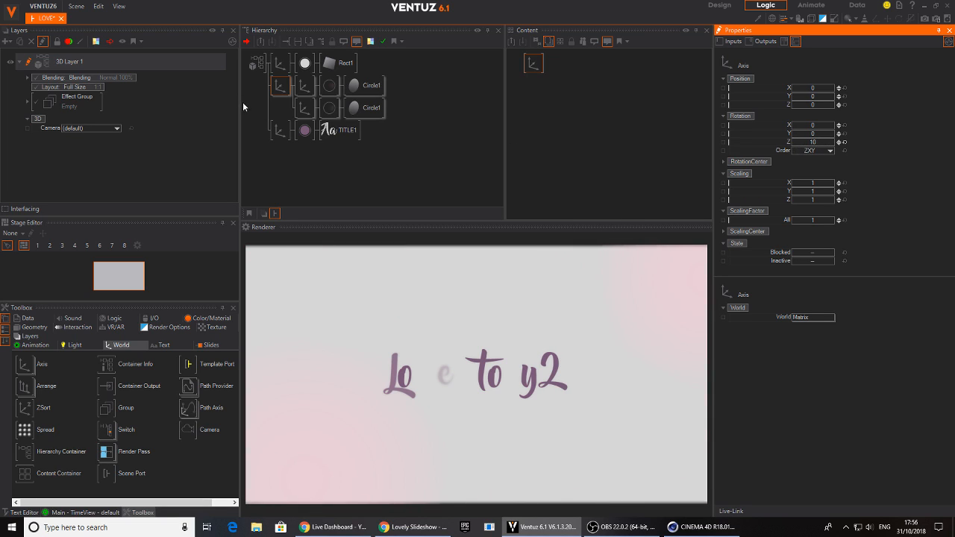
pyautogui.moveTo(802, 141); pyautogui.dragTo(826, 148)
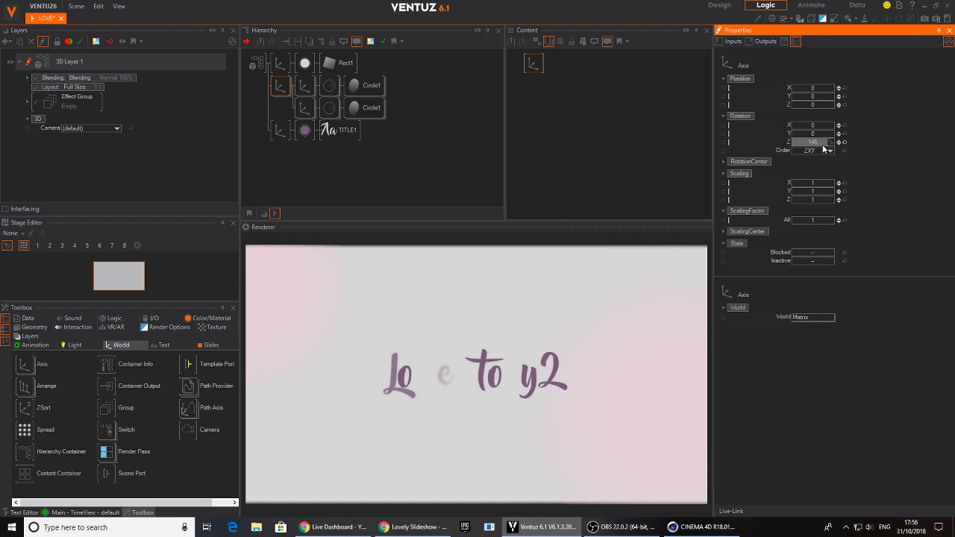
# Change the BaseColor of the second Circle1 branch's material to light orange
pyautogui.click(329, 107)
pyautogui.click(854, 149)
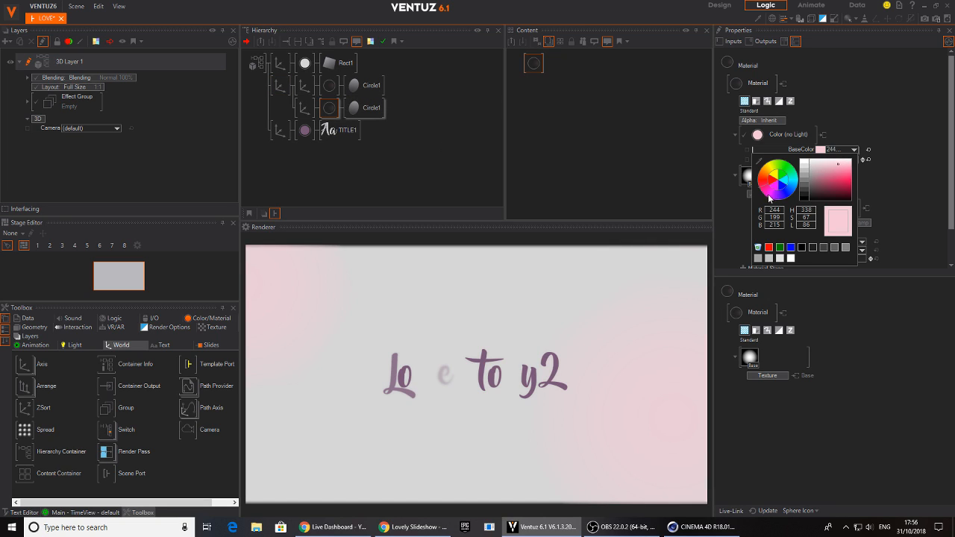
pyautogui.moveTo(787, 182); pyautogui.dragTo(766, 194)
pyautogui.click(760, 176)
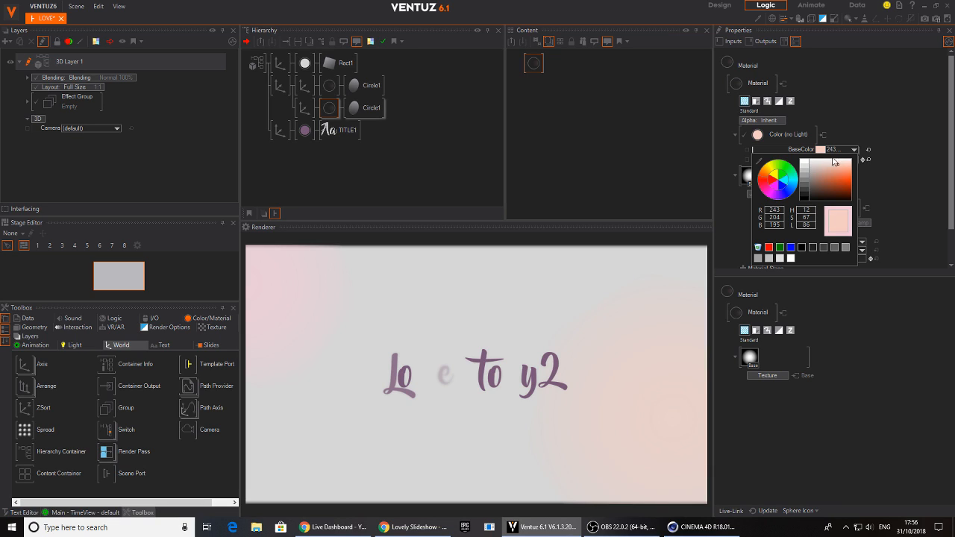
# Stretch the second Circle1 branch's axis to a scaling of about X 1.47 and Y 1.06
pyautogui.click(303, 110)
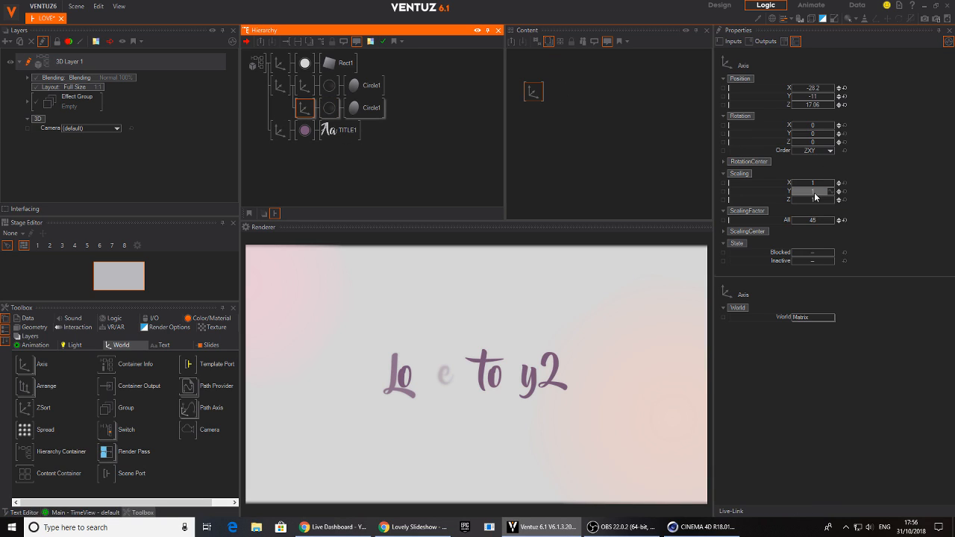
pyautogui.click(836, 192)
pyautogui.moveTo(835, 192)
pyautogui.mouseDown()
pyautogui.moveTo(793, 183)
pyautogui.moveTo(833, 188)
pyautogui.mouseUp()
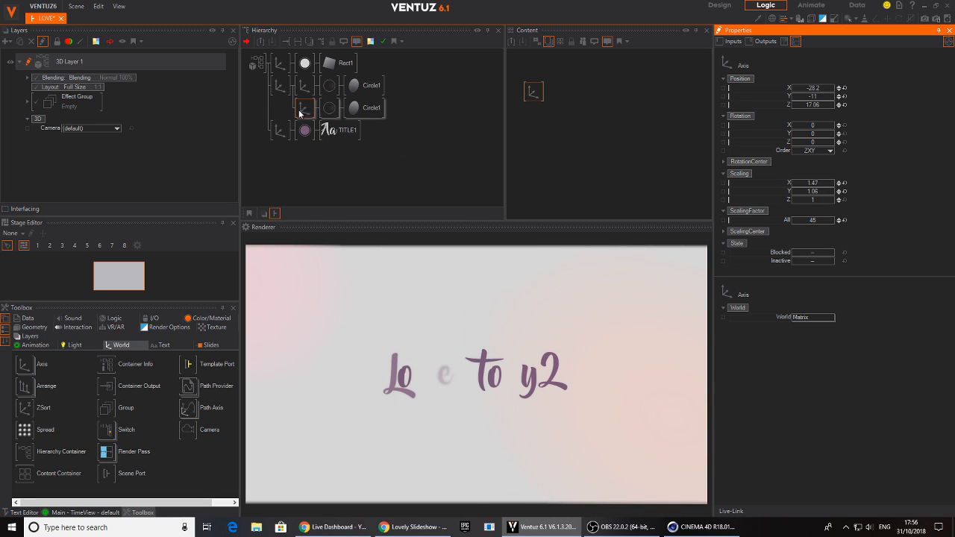
# Stretch the first Circle1 branch's axis to an X scaling of about 2.24
pyautogui.click(367, 85)
pyautogui.click(305, 85)
pyautogui.moveTo(824, 186); pyautogui.dragTo(826, 183)
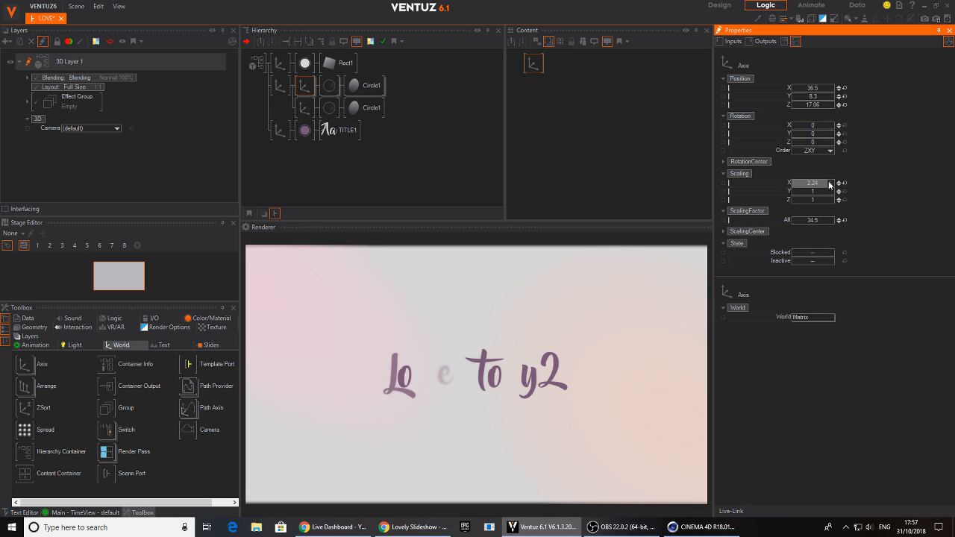
# Rotate the circles' parent axis to about 190 degrees around Z
pyautogui.click(280, 85)
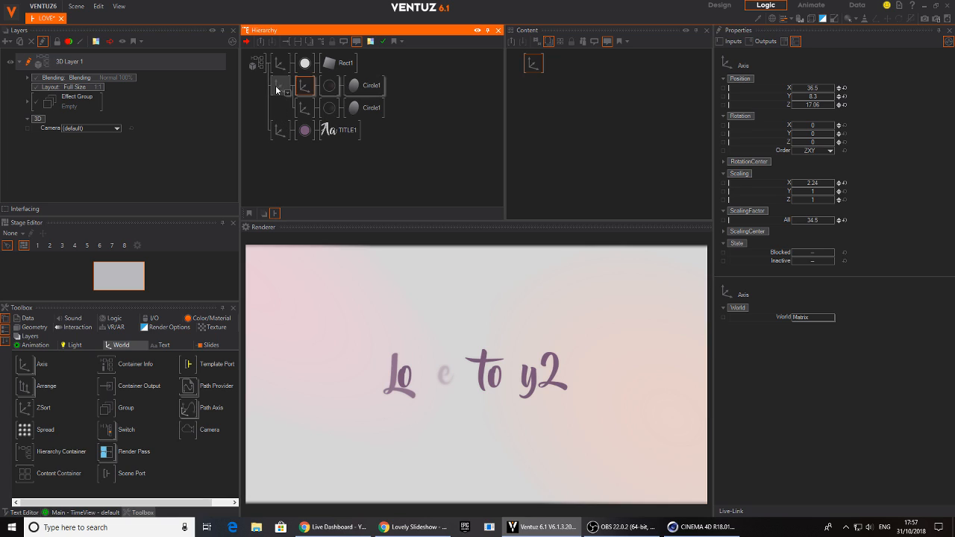
pyautogui.moveTo(814, 142)
pyautogui.mouseDown()
pyautogui.moveTo(834, 147)
pyautogui.moveTo(811, 147)
pyautogui.mouseUp()
# Add a Mover to the circles' parent axis content and bind it to the axis's Z rotation
pyautogui.click(281, 86)
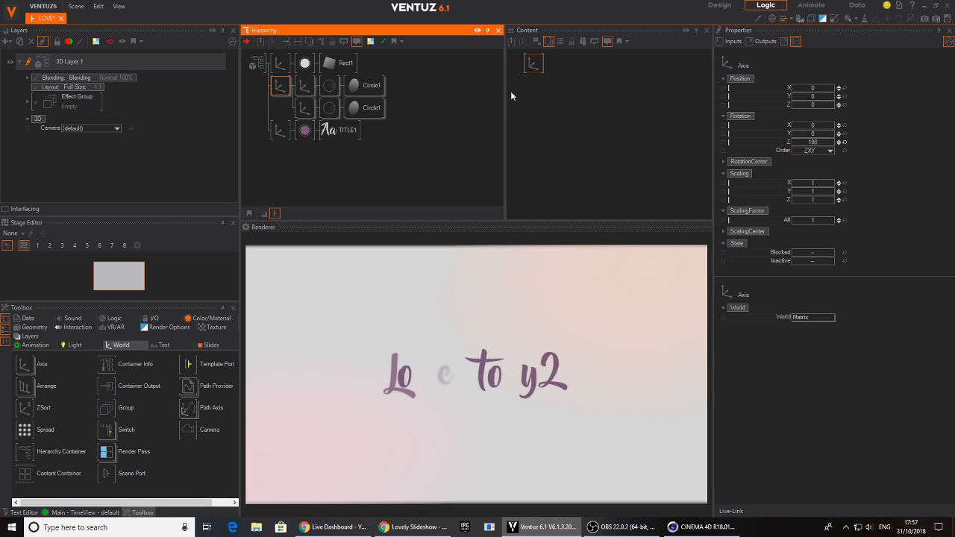
pyautogui.doubleClick(561, 90)
pyautogui.write('mov')
pyautogui.click(577, 139)
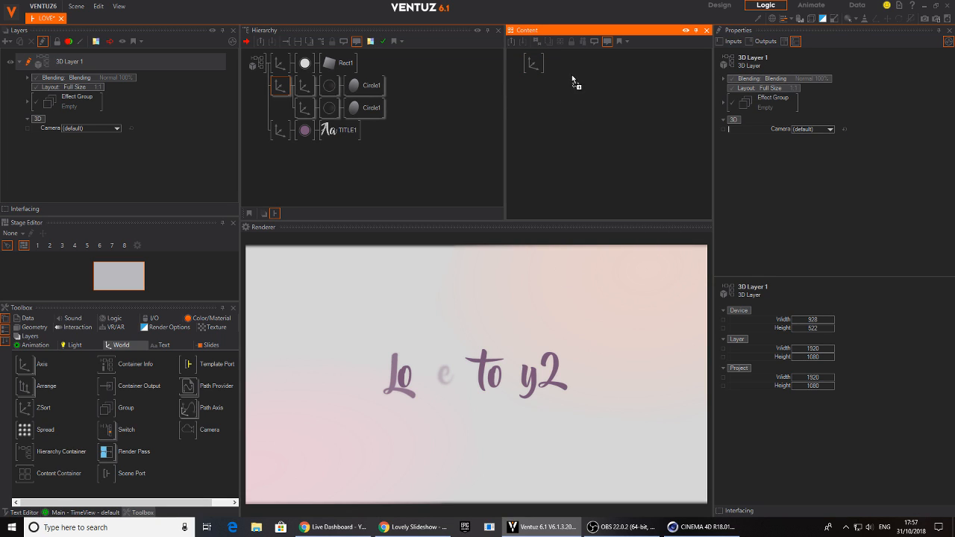
pyautogui.click(572, 79)
pyautogui.click(530, 65)
pyautogui.moveTo(732, 142); pyautogui.dragTo(572, 86)
pyautogui.click(572, 85)
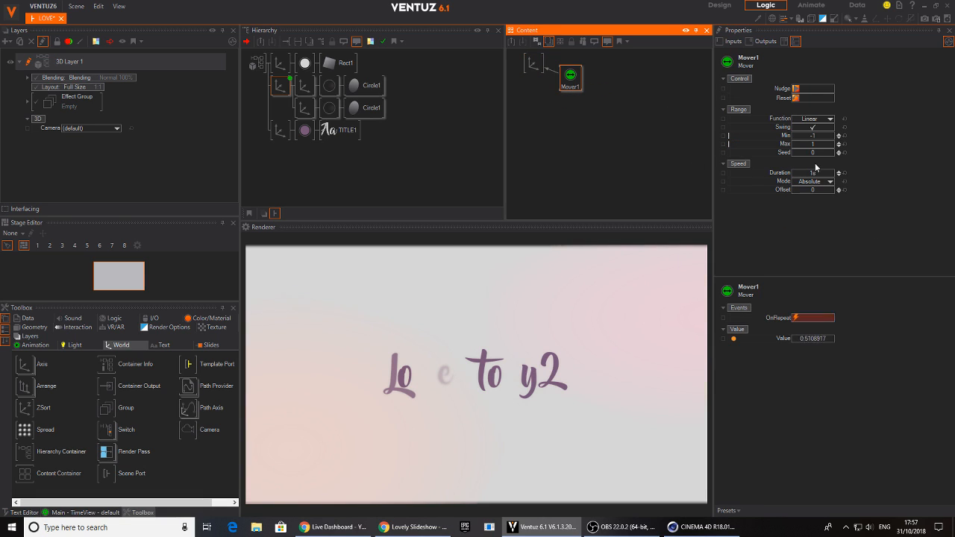
# Apply the Mover preset that runs from 360 to 0 without swing and set its Duration to about 216.6 s
pyautogui.click(727, 512)
pyautogui.click(770, 456)
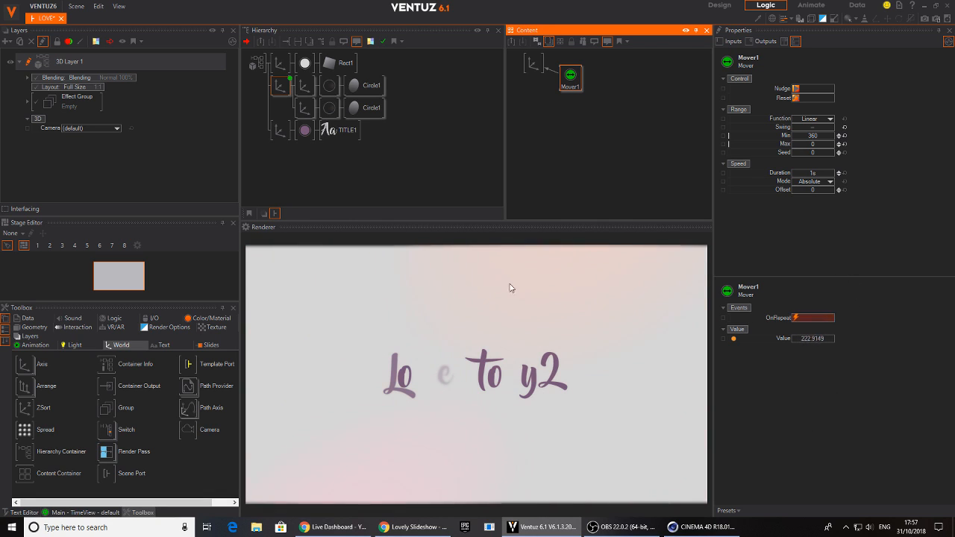
pyautogui.moveTo(838, 173); pyautogui.dragTo(836, 174)
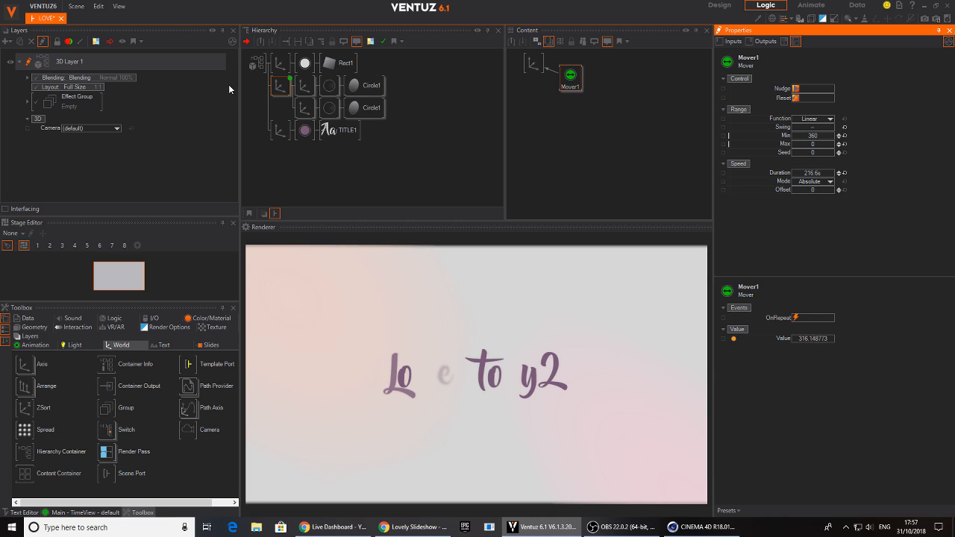
# Increase the Y scaling of the Rect1 background's axis to about 1.72 so it fills the frame height
pyautogui.click(344, 66)
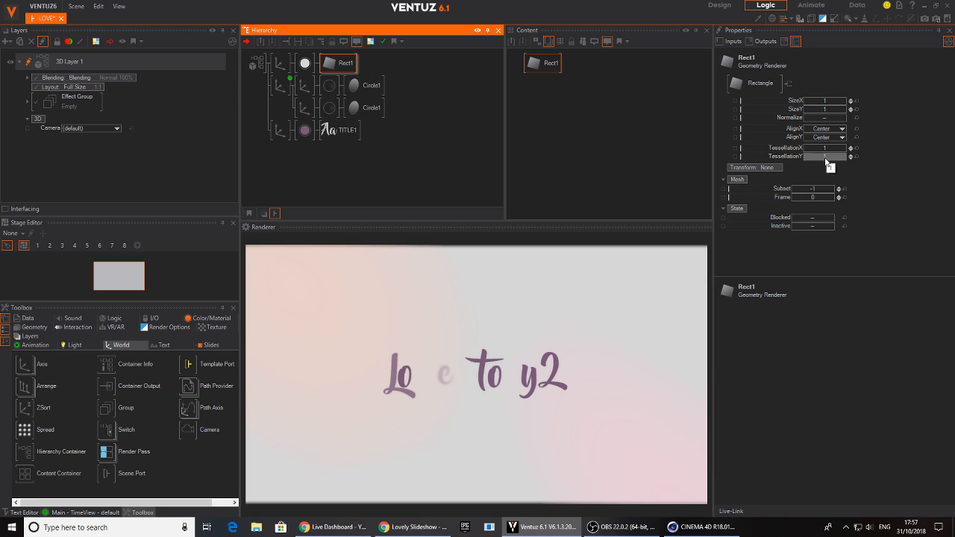
pyautogui.click(276, 59)
pyautogui.click(276, 59)
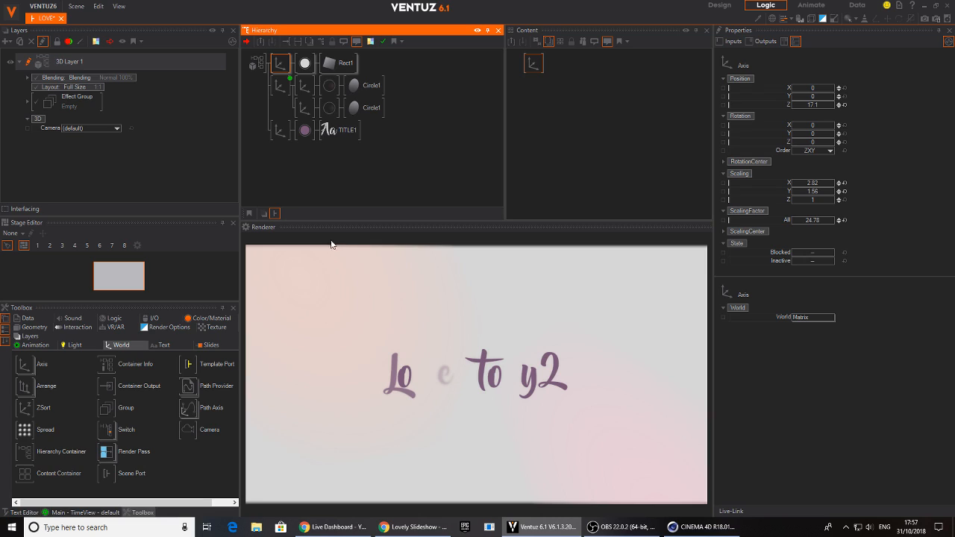
pyautogui.moveTo(811, 192); pyautogui.dragTo(817, 192)
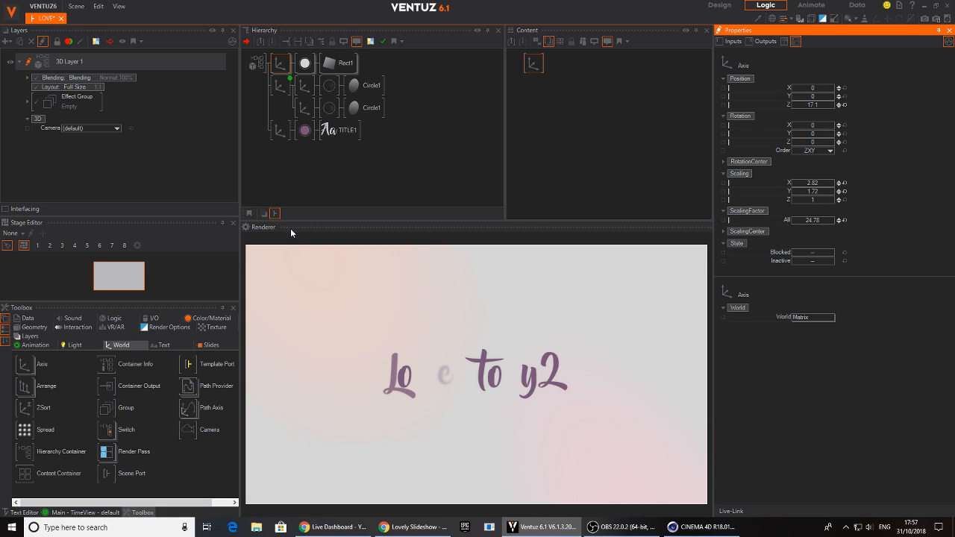
pyautogui.click(277, 155)
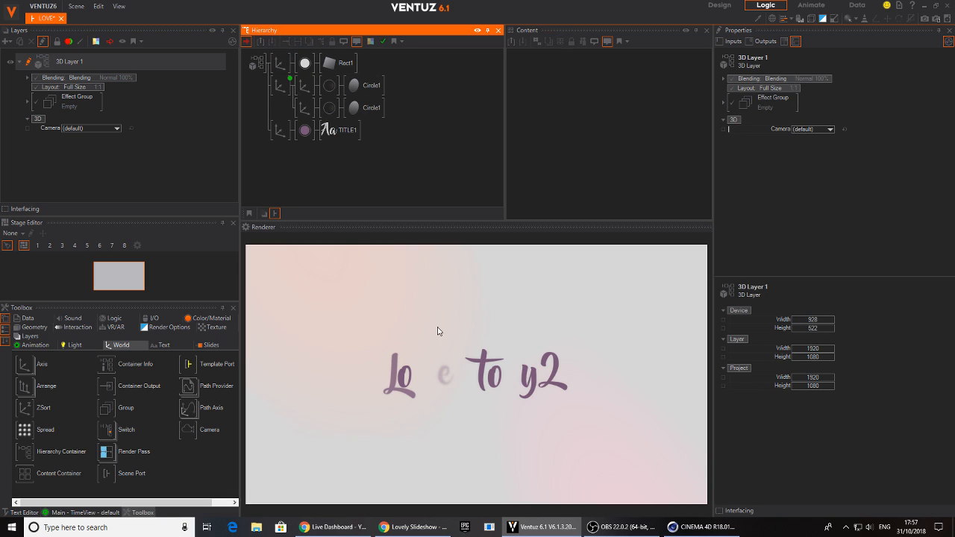
# Raise the Progress of TITLE1's Spark effect to about 117.4 to reveal the whole title
pyautogui.click(328, 130)
pyautogui.click(540, 104)
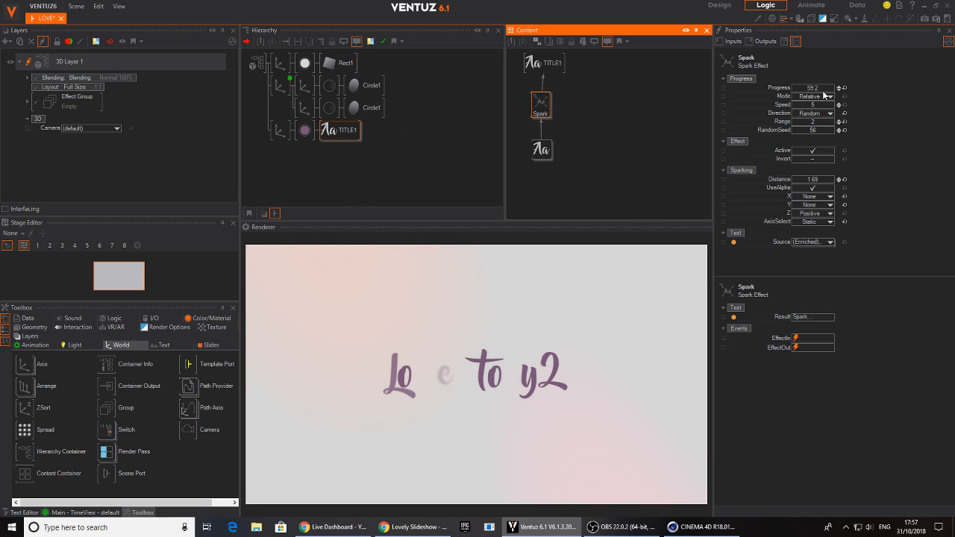
pyautogui.click(806, 90)
pyautogui.moveTo(806, 90); pyautogui.dragTo(835, 96)
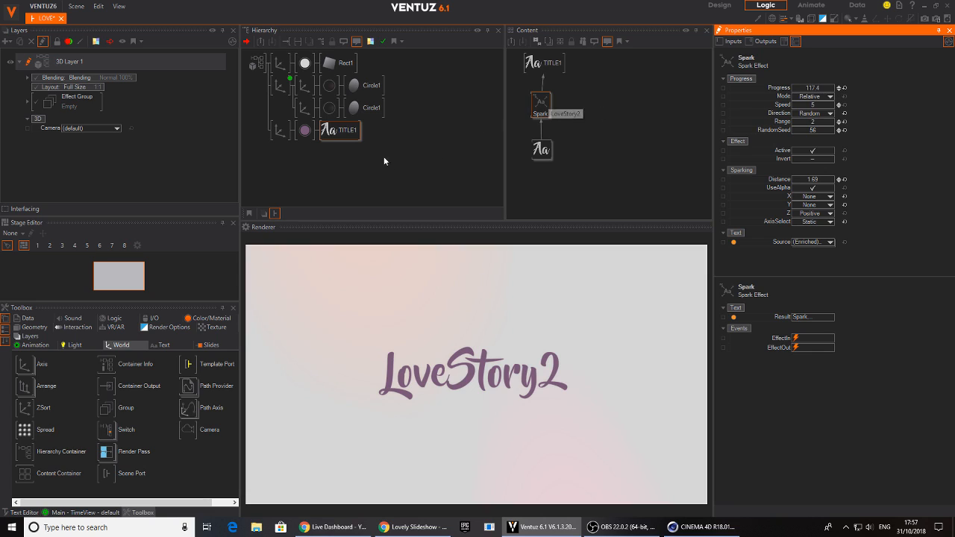
# Change the title material's BaseColor to a lighter purple, RGB 176, 116, 189
pyautogui.click(306, 131)
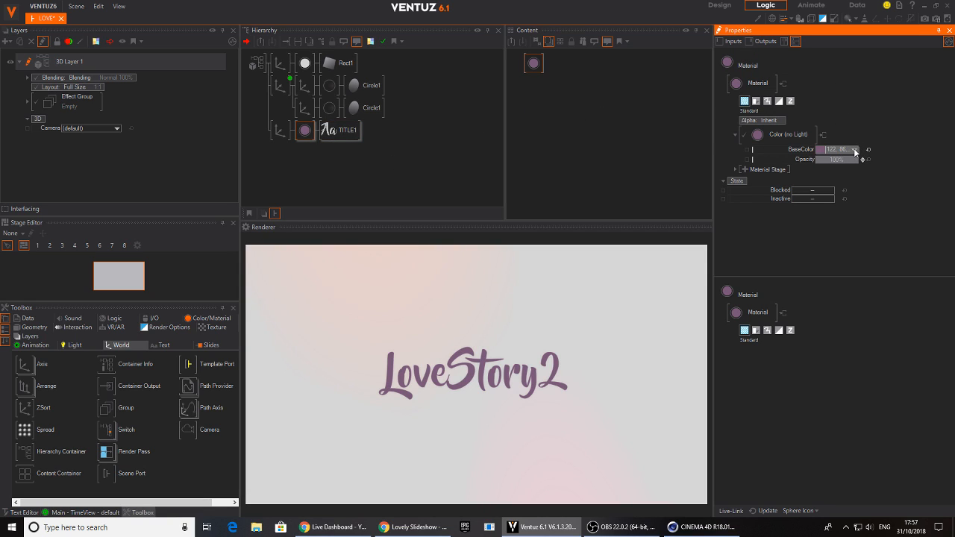
pyautogui.click(854, 150)
pyautogui.moveTo(820, 181); pyautogui.dragTo(825, 175)
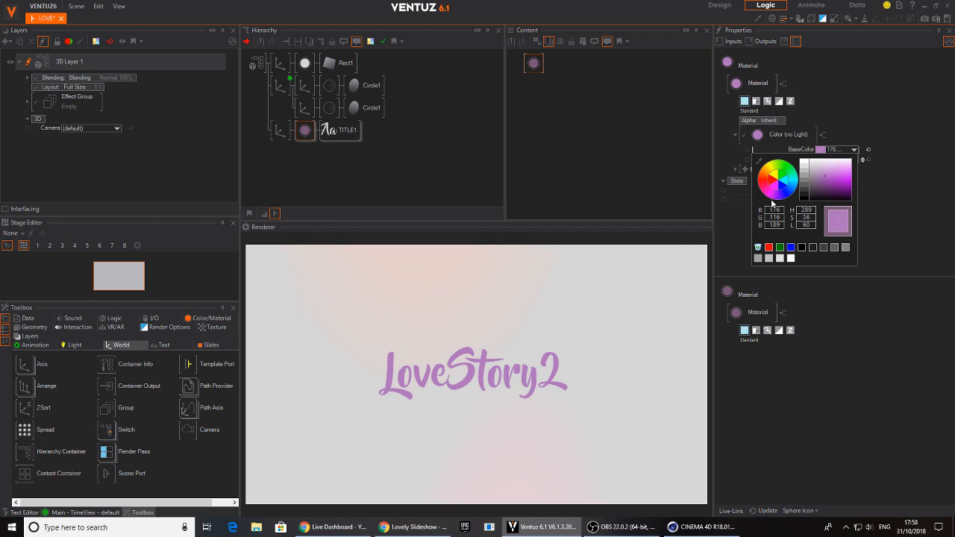
pyautogui.click(942, 147)
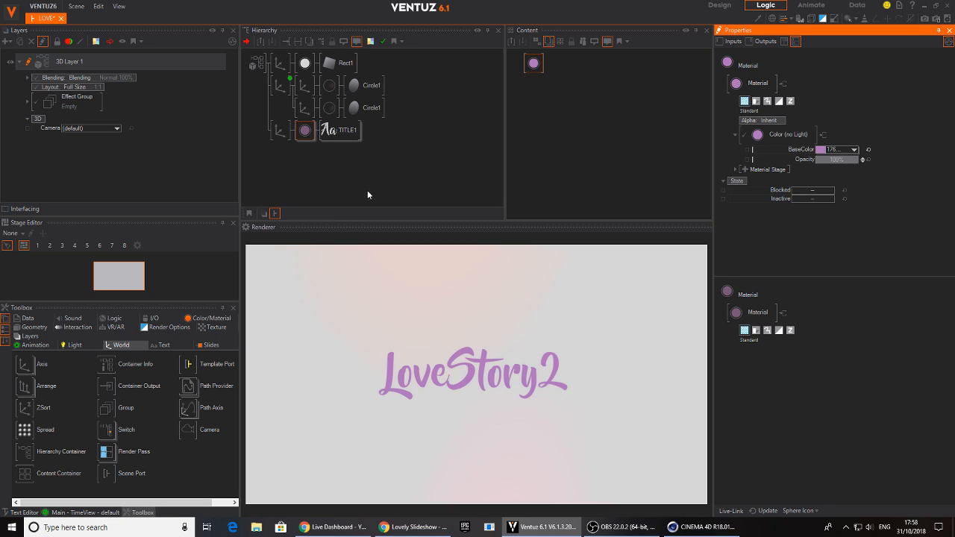
# Add a Keyframe Animation to TITLE1's content and bind the Spark effect's Progress to it
pyautogui.click(336, 130)
pyautogui.click(575, 118)
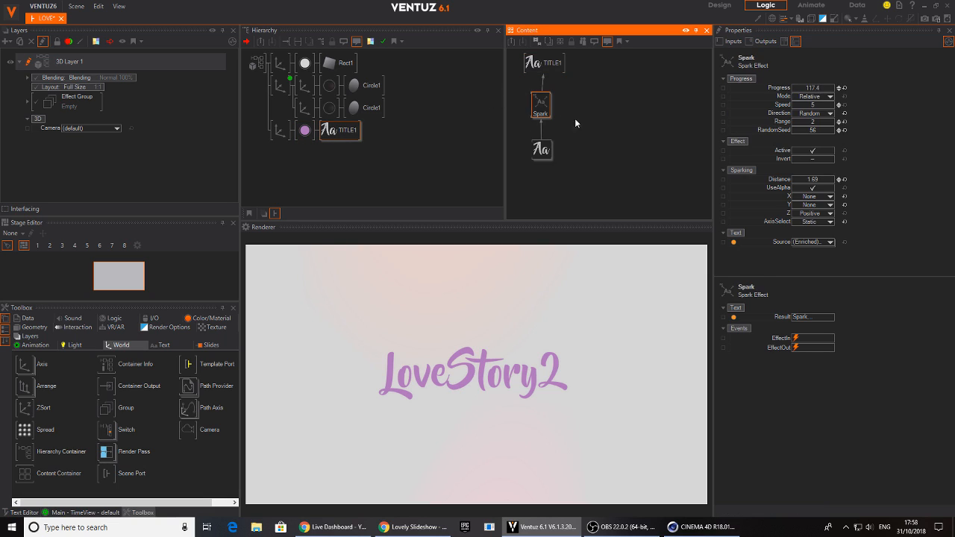
pyautogui.doubleClick(634, 122)
pyautogui.write('key')
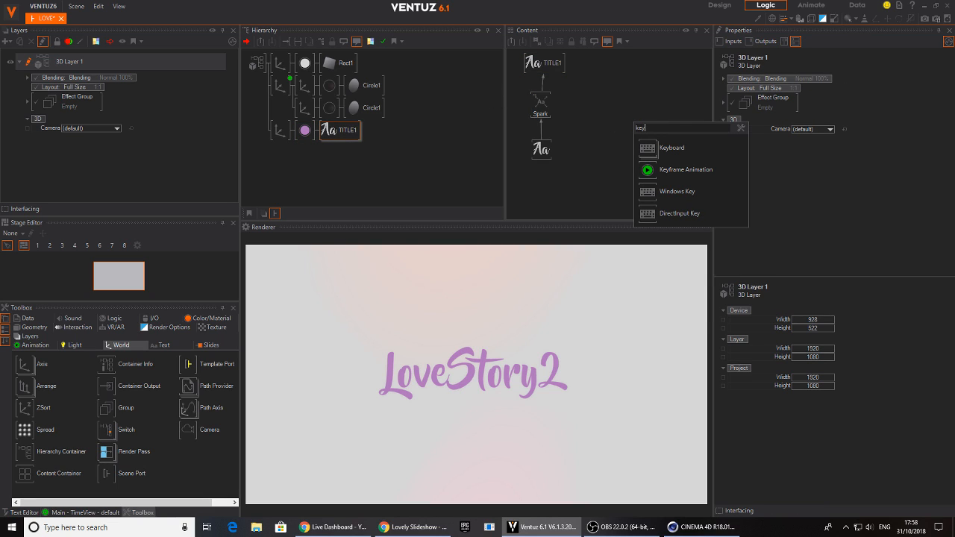
pyautogui.click(647, 170)
pyautogui.click(541, 105)
pyautogui.moveTo(772, 90); pyautogui.dragTo(602, 105)
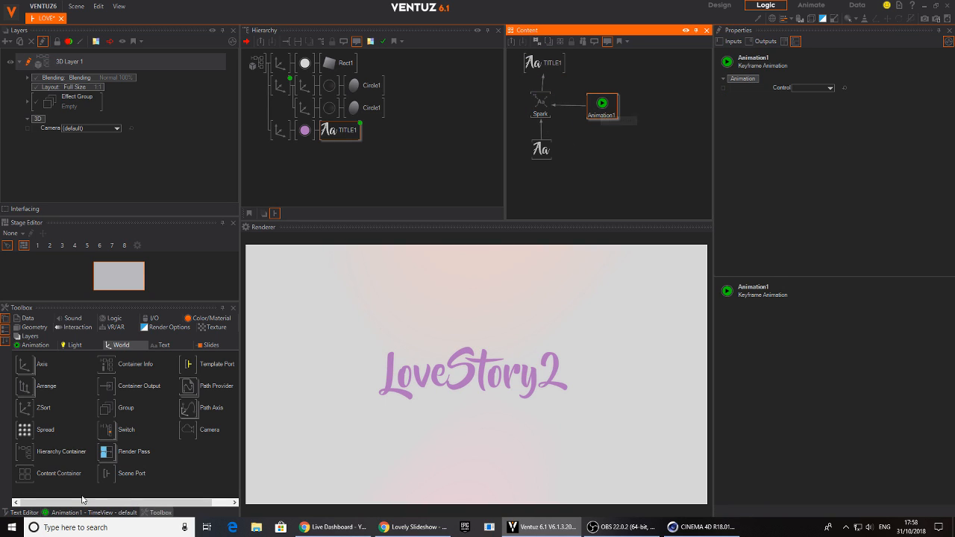
# Keyframe the Spark Progress from 0 at time 0 to 100 at about 10 s and play it back
pyautogui.click(88, 513)
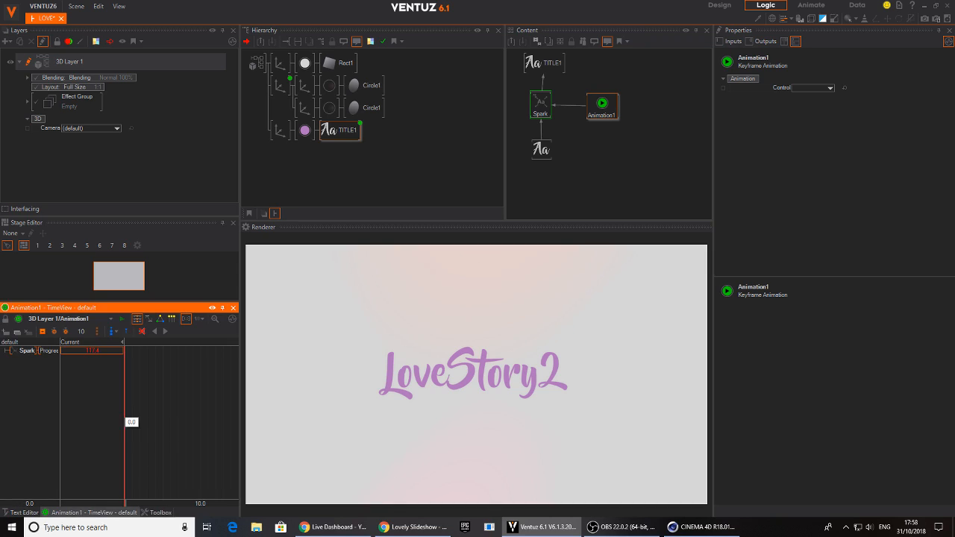
pyautogui.doubleClick(92, 350)
pyautogui.write('100')
pyautogui.press('Return')
pyautogui.moveTo(198, 396); pyautogui.dragTo(148, 421)
pyautogui.click(42, 332)
pyautogui.doubleClick(102, 353)
pyautogui.click(166, 356)
pyautogui.moveTo(176, 392); pyautogui.dragTo(195, 410, button='middle')
pyautogui.scroll(-2, 180, 413)
pyautogui.click(158, 333)
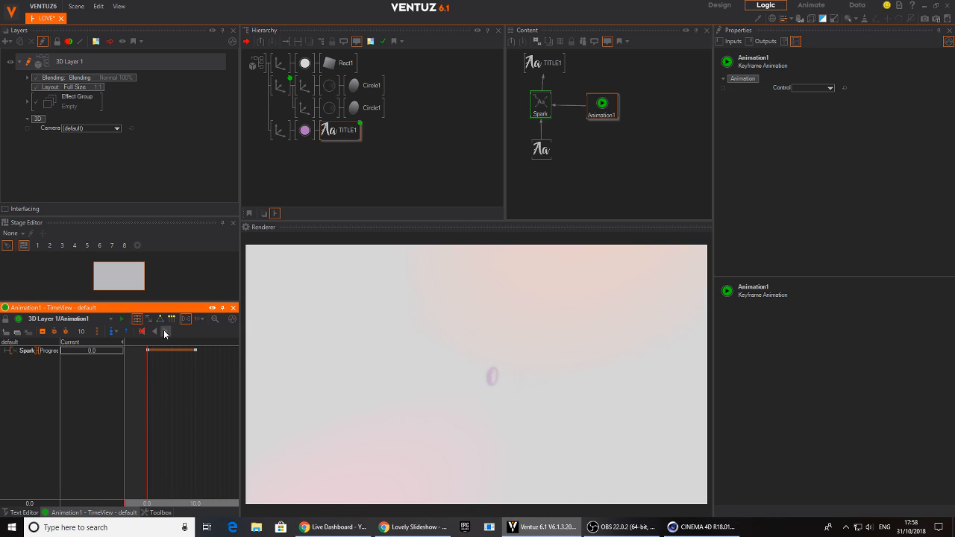
# Try a faster title reveal by moving the end Progress keyframe to position 5.1 and playing the animation
pyautogui.moveTo(202, 401); pyautogui.dragTo(164, 393)
pyautogui.moveTo(191, 350); pyautogui.dragTo(174, 354)
pyautogui.moveTo(187, 398); pyautogui.dragTo(139, 360)
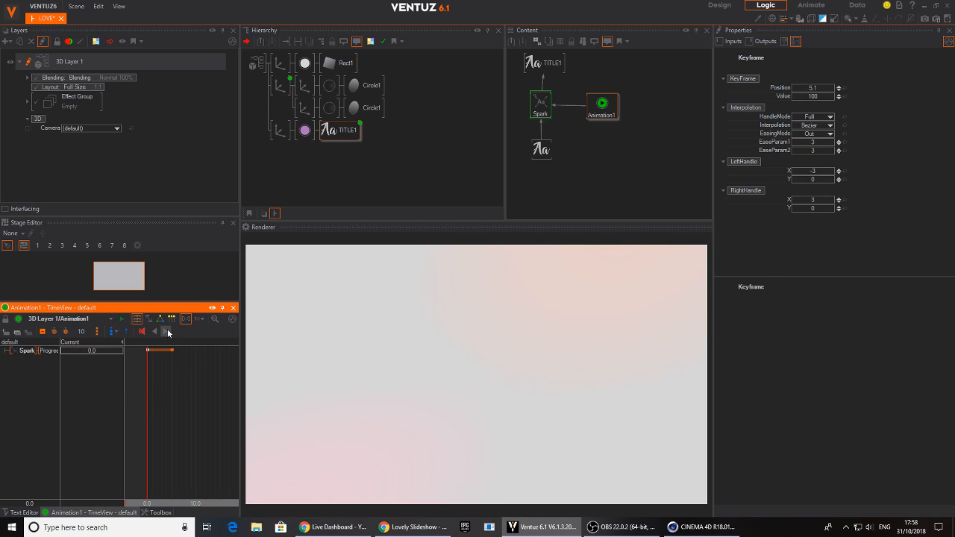
pyautogui.click(168, 333)
# Move the end Progress keyframe to position 9.9
pyautogui.moveTo(192, 426)
pyautogui.mouseDown()
pyautogui.moveTo(148, 422)
pyautogui.moveTo(173, 417)
pyautogui.moveTo(148, 422)
pyautogui.moveTo(198, 439)
pyautogui.mouseUp()
pyautogui.moveTo(173, 353); pyautogui.dragTo(195, 356)
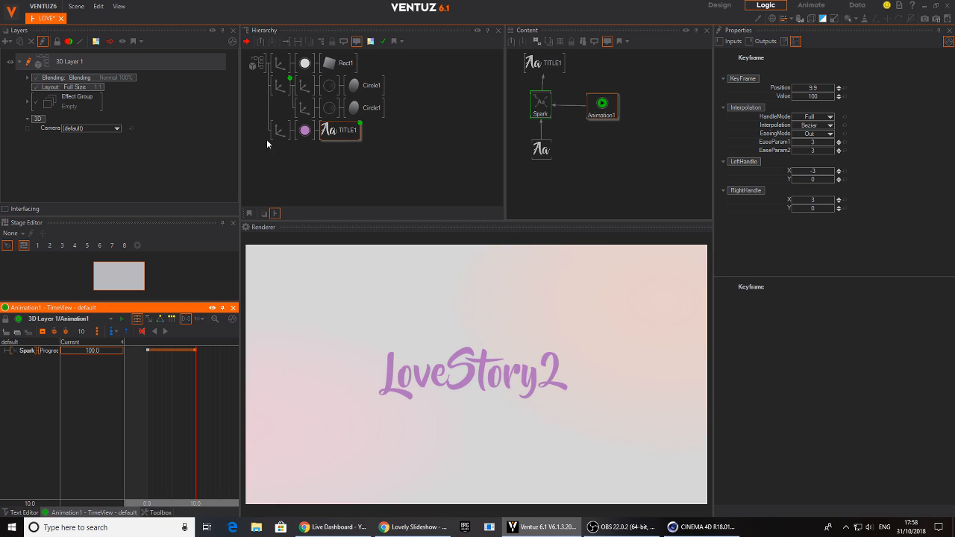
# Insert a Group node directly after the layer root so that it contains all background, glow and title branches
pyautogui.click(247, 117)
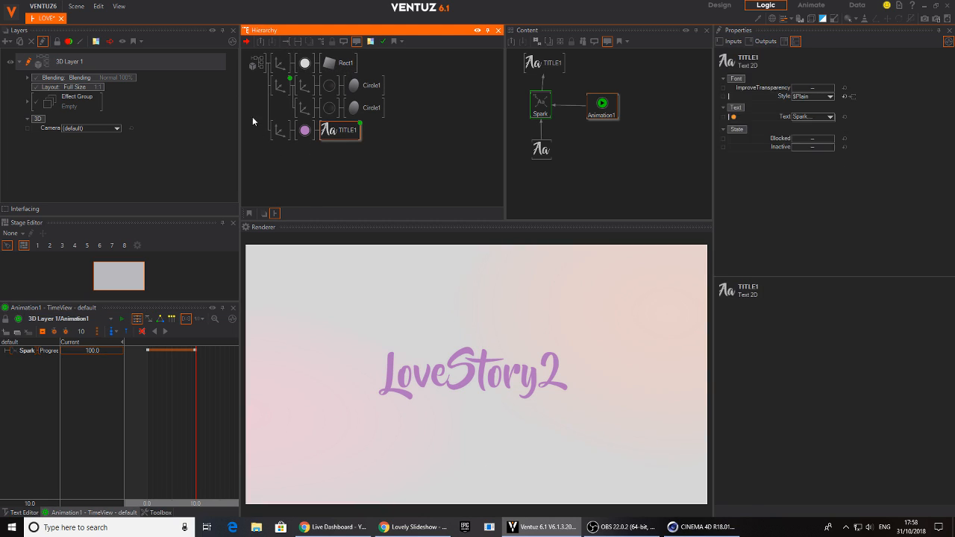
pyautogui.doubleClick(263, 125)
pyautogui.write('grou')
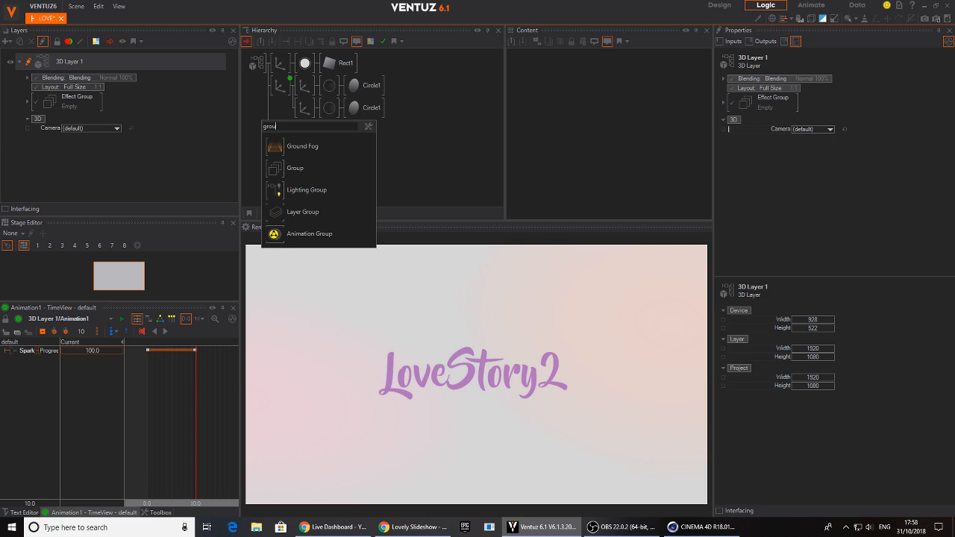
pyautogui.click(297, 168)
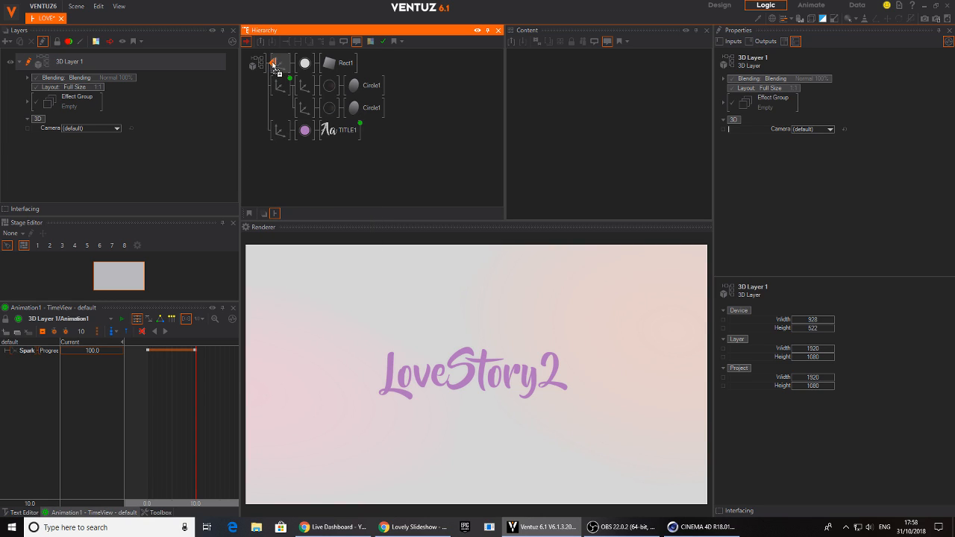
pyautogui.click(273, 62)
# Merge the group and its branches into a Hierarchy Container and name it TITLE_PAGE
pyautogui.rightClick(279, 64)
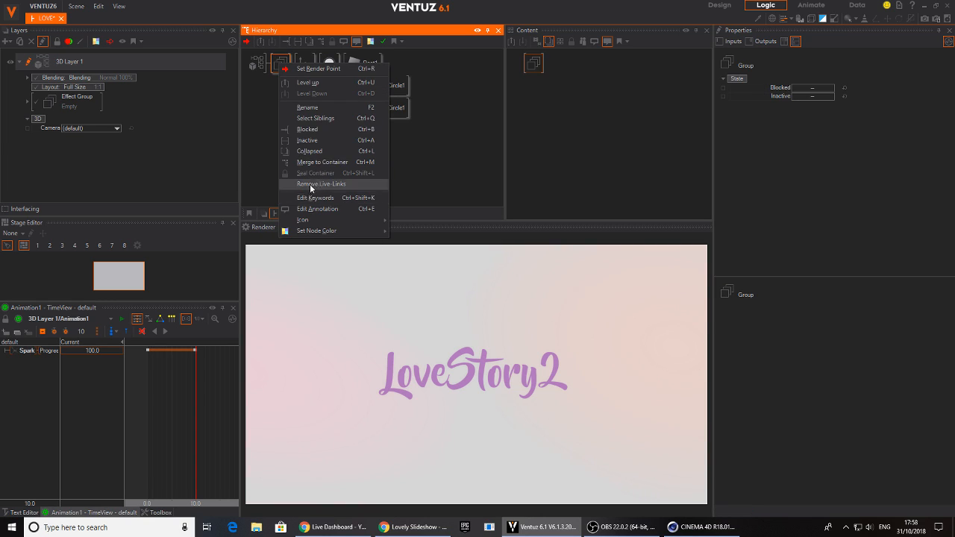
pyautogui.click(321, 161)
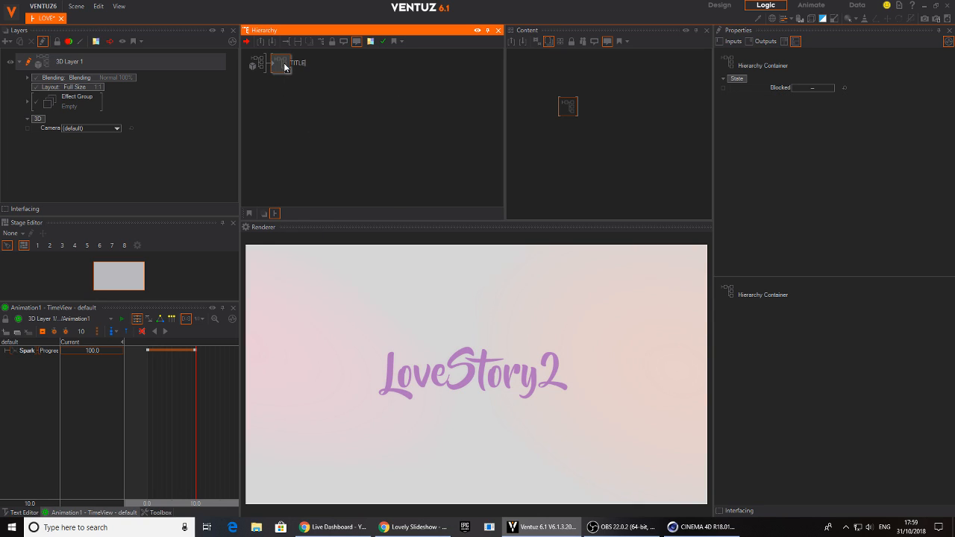
pyautogui.write('TITLE_PAGE')
pyautogui.press('Return')
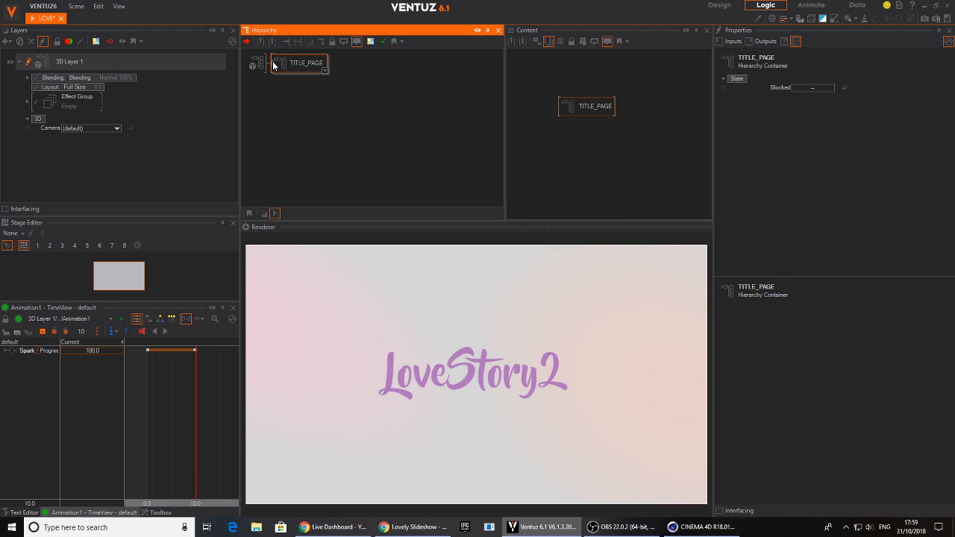
# Inside TITLE_PAGE, add one state at 0 and another at the end keyframe of TITLE1's Spark animation
pyautogui.doubleClick(273, 65)
pyautogui.click(349, 130)
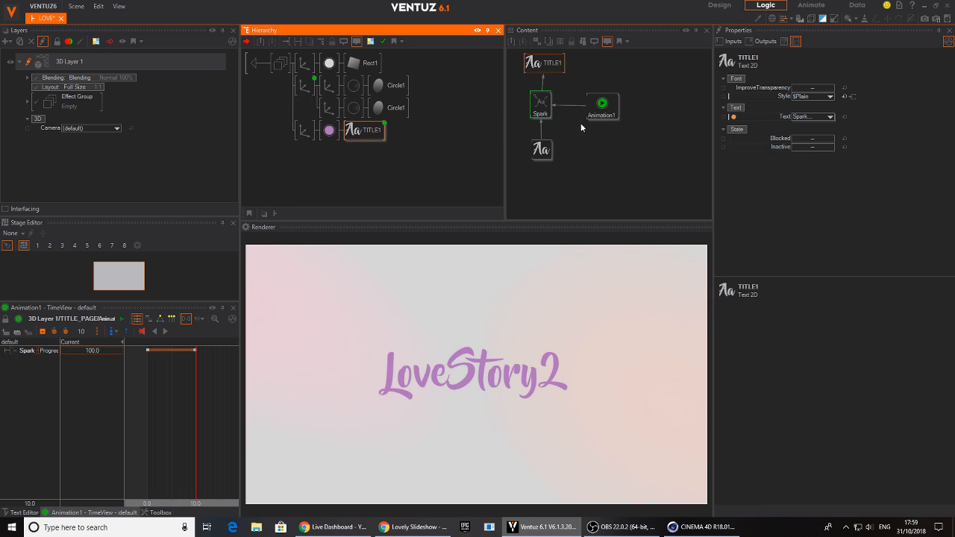
pyautogui.click(603, 106)
pyautogui.moveTo(597, 106); pyautogui.dragTo(588, 93)
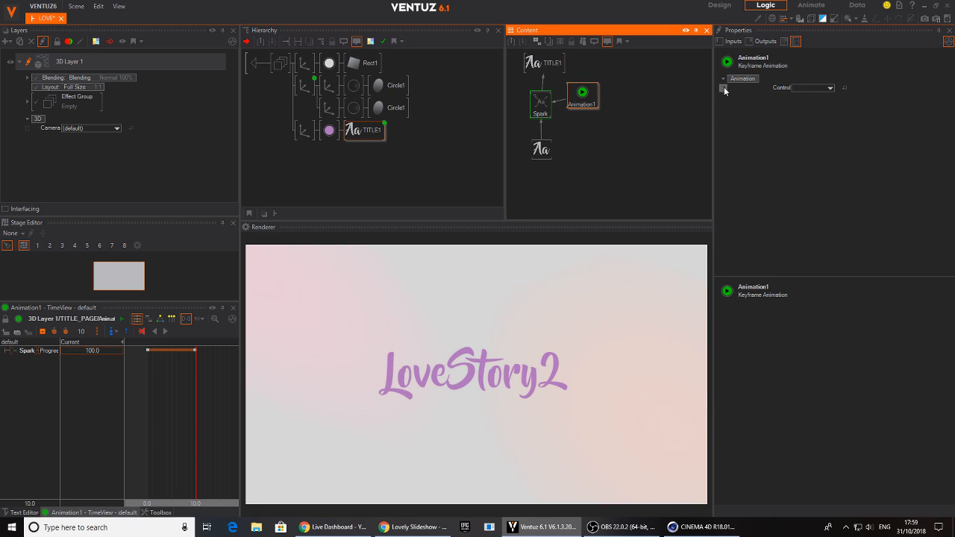
pyautogui.moveTo(171, 416); pyautogui.dragTo(148, 394)
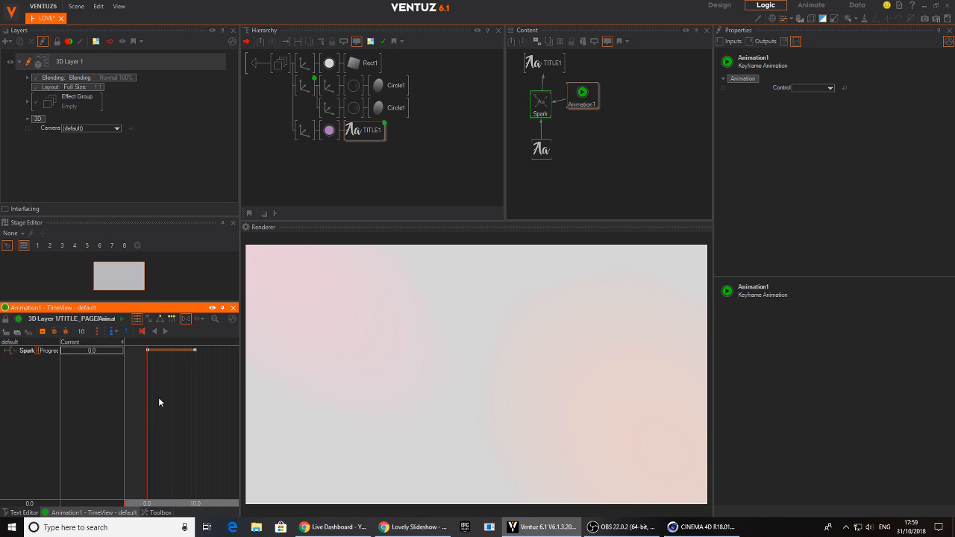
pyautogui.click(112, 331)
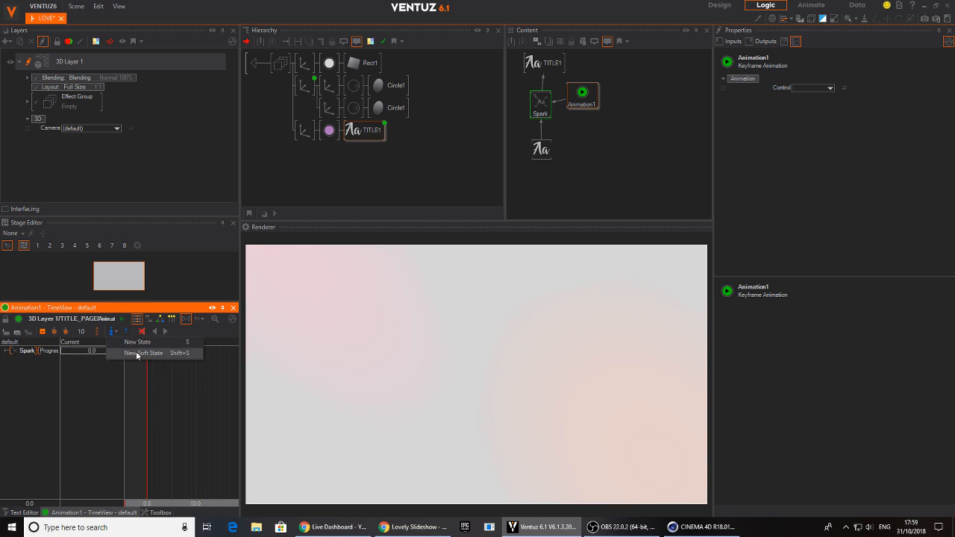
pyautogui.click(139, 343)
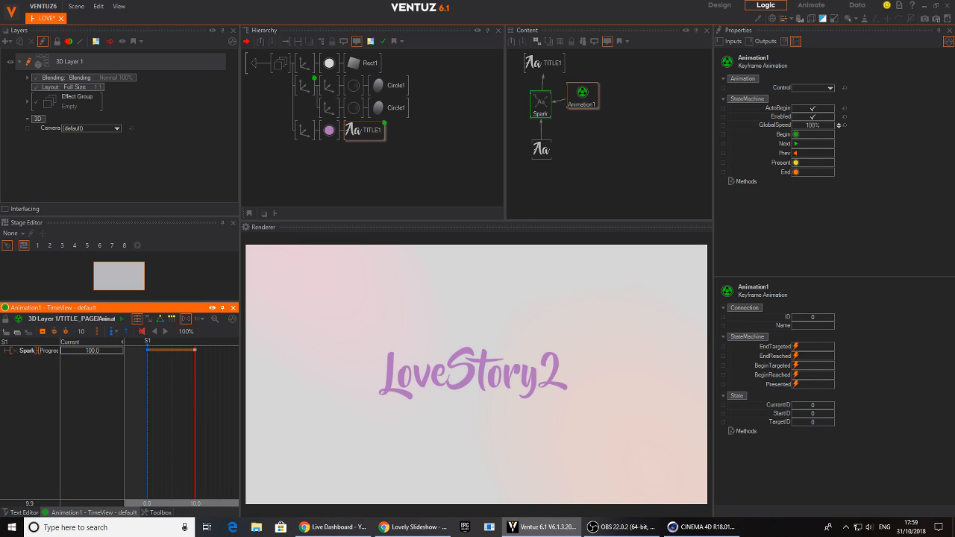
pyautogui.click(112, 332)
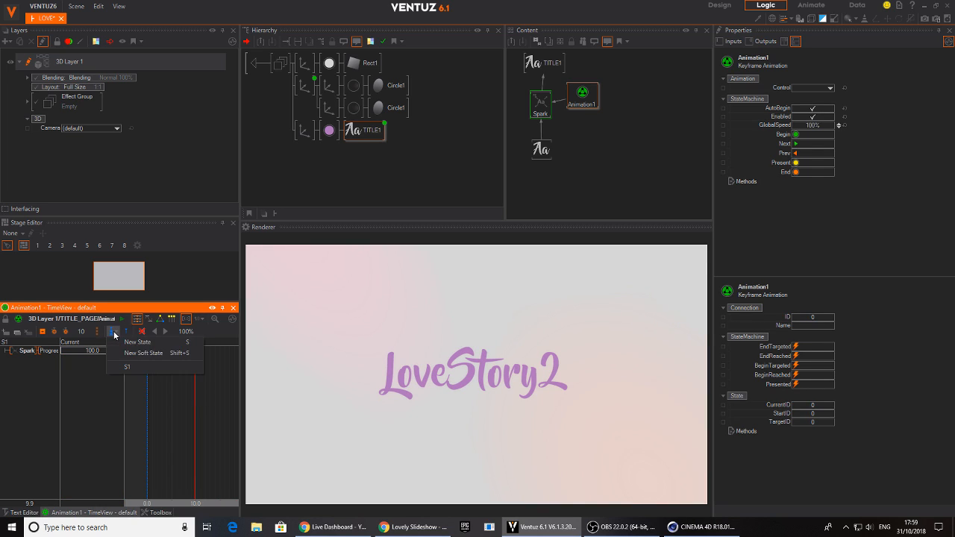
pyautogui.click(126, 344)
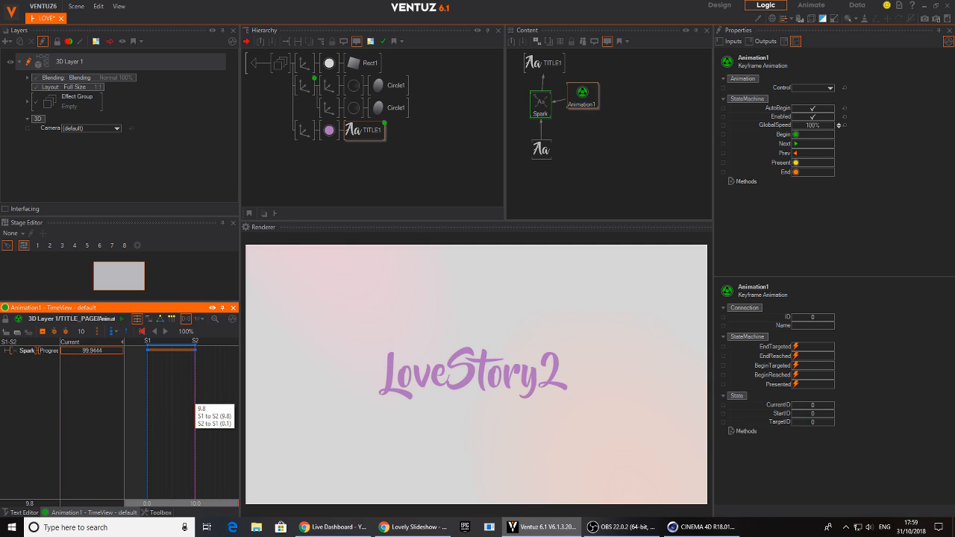
pyautogui.moveTo(196, 401); pyautogui.dragTo(147, 405)
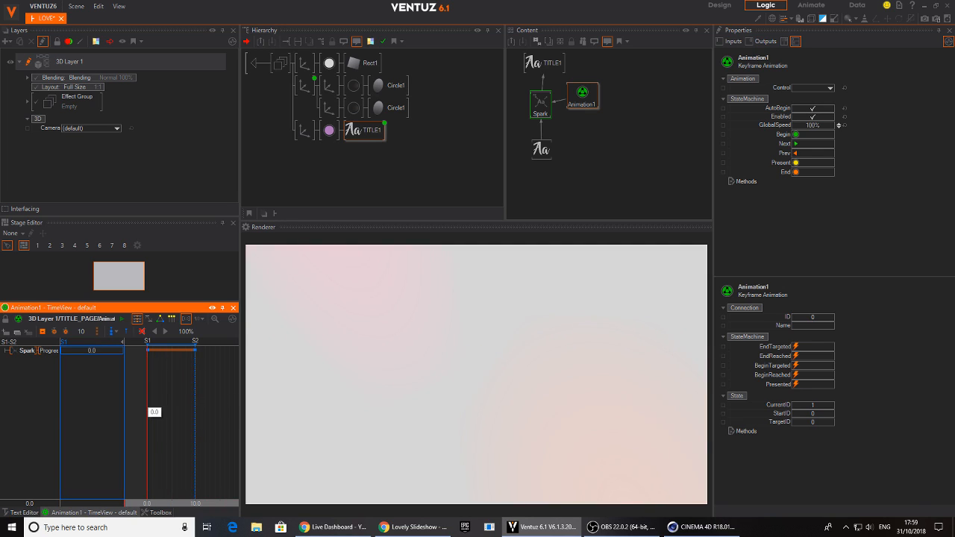
# In the animation's logic view, rename the first state START and the second TITLE_IN
pyautogui.click(158, 318)
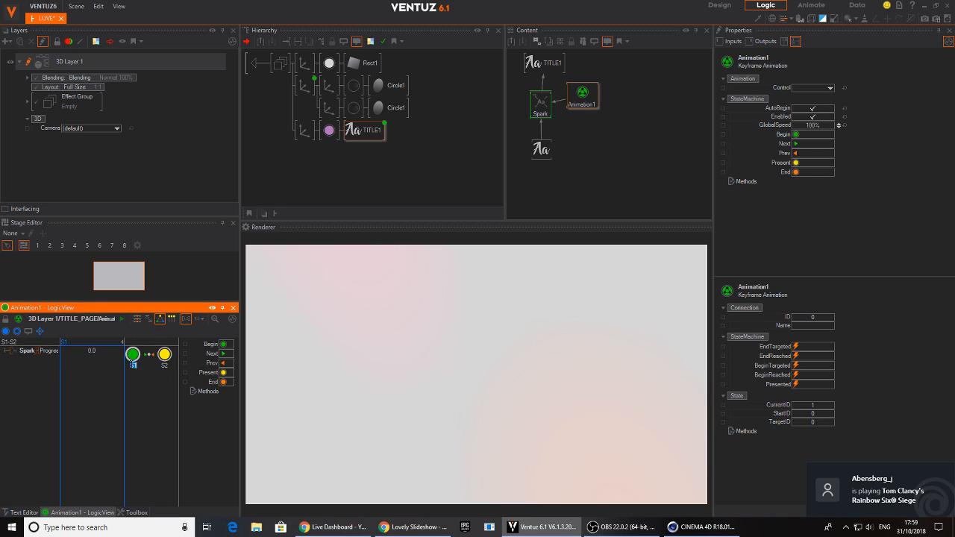
pyautogui.doubleClick(167, 367)
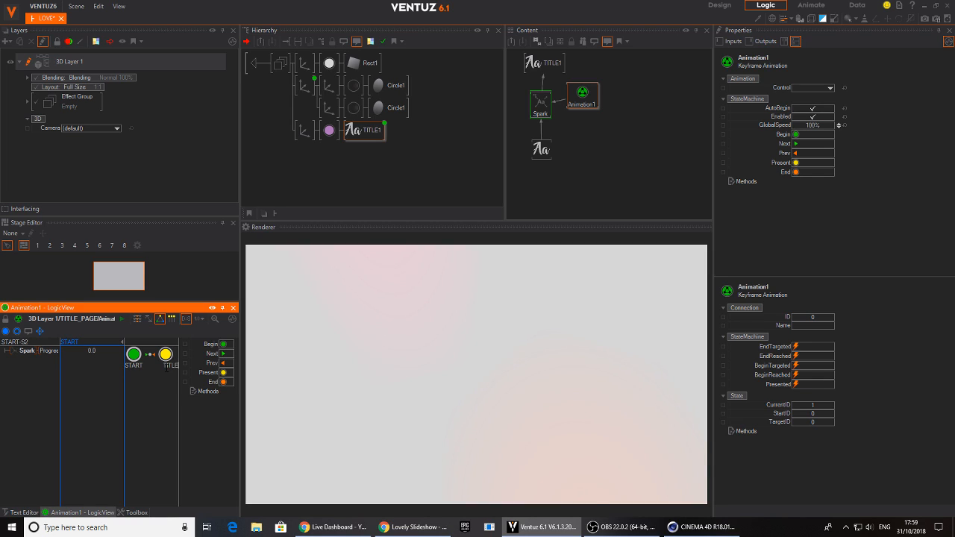
pyautogui.write('TITLE_IN')
pyautogui.press('Return')
# Expose Animation1's Control property on the TITLE_PAGE container and check it from the container's level
pyautogui.click(582, 95)
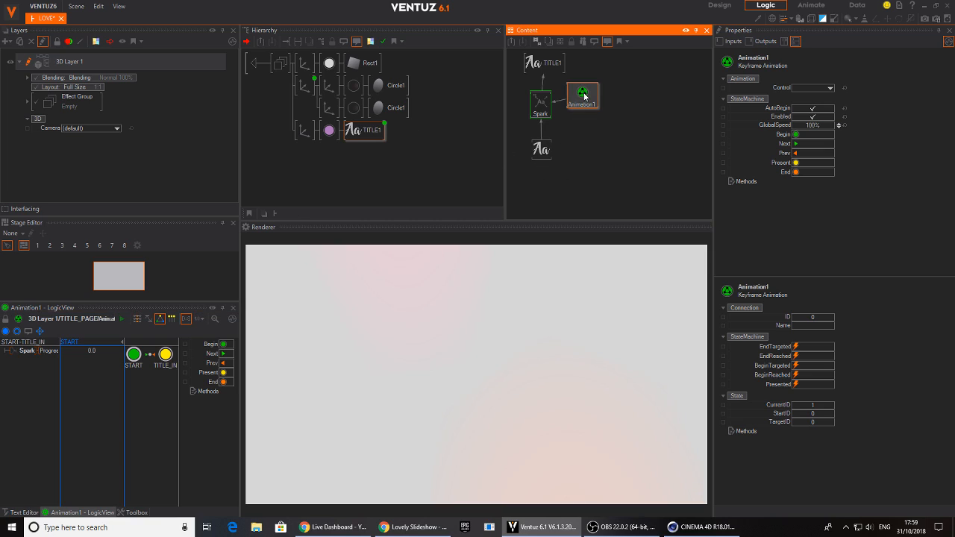
pyautogui.click(727, 90)
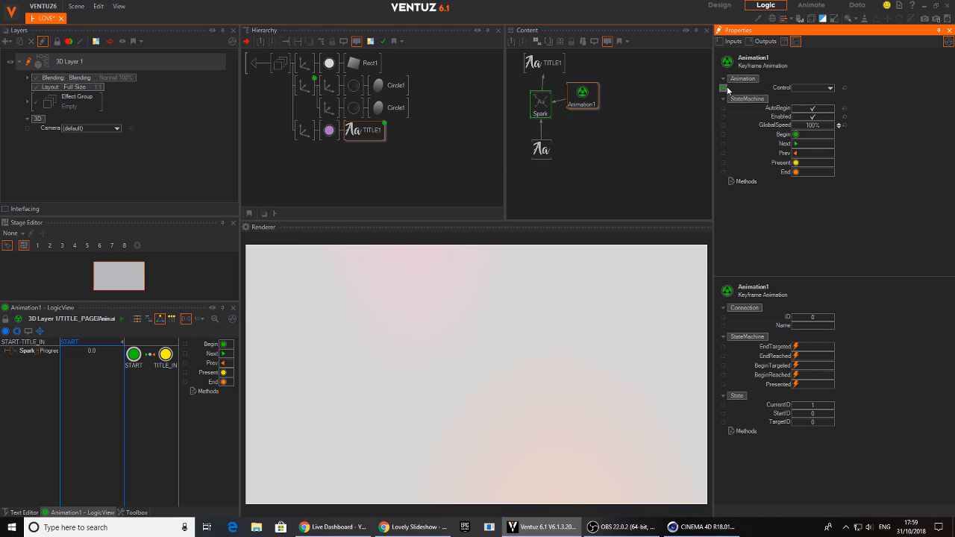
pyautogui.click(258, 65)
pyautogui.click(301, 64)
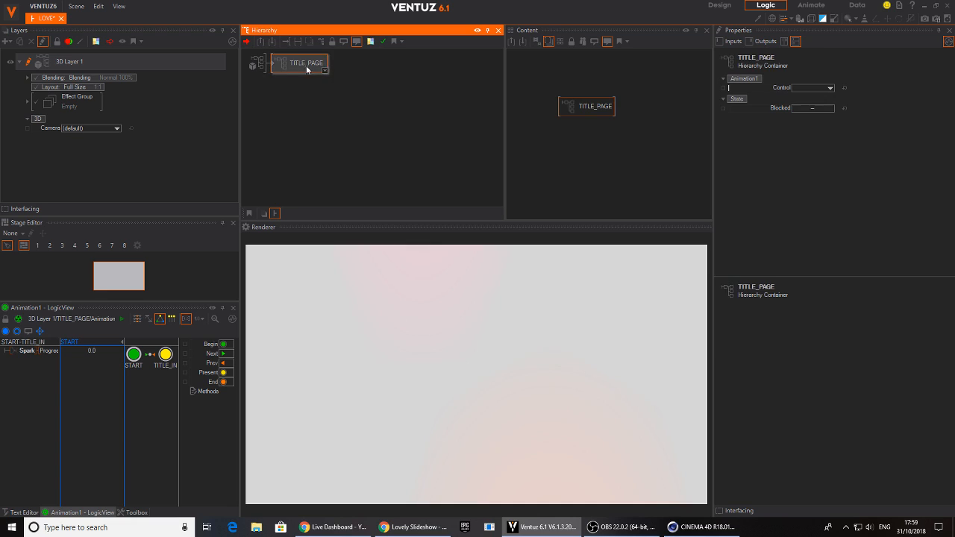
pyautogui.click(591, 109)
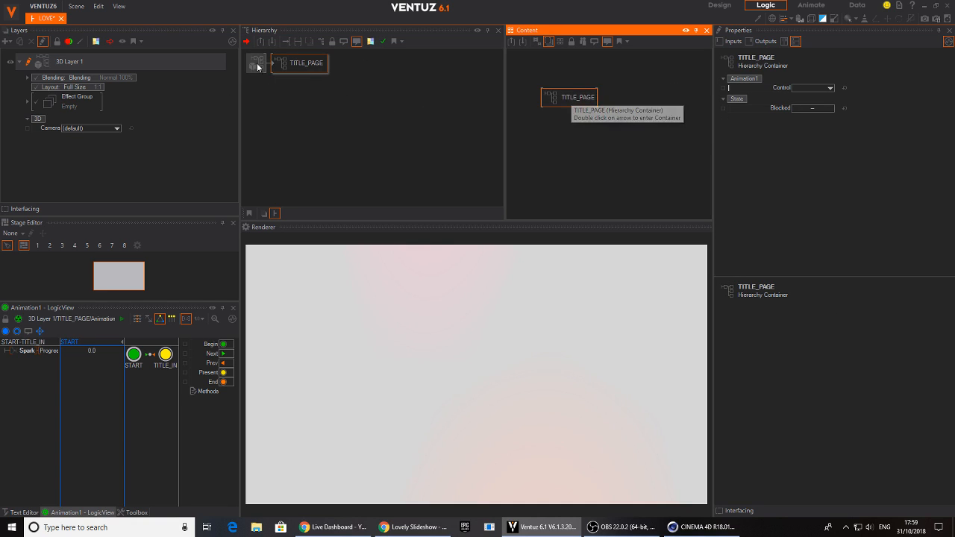
# Inside TITLE_PAGE, expose the title Block Text's Text property and the title material's BaseColor
pyautogui.doubleClick(274, 64)
pyautogui.click(364, 130)
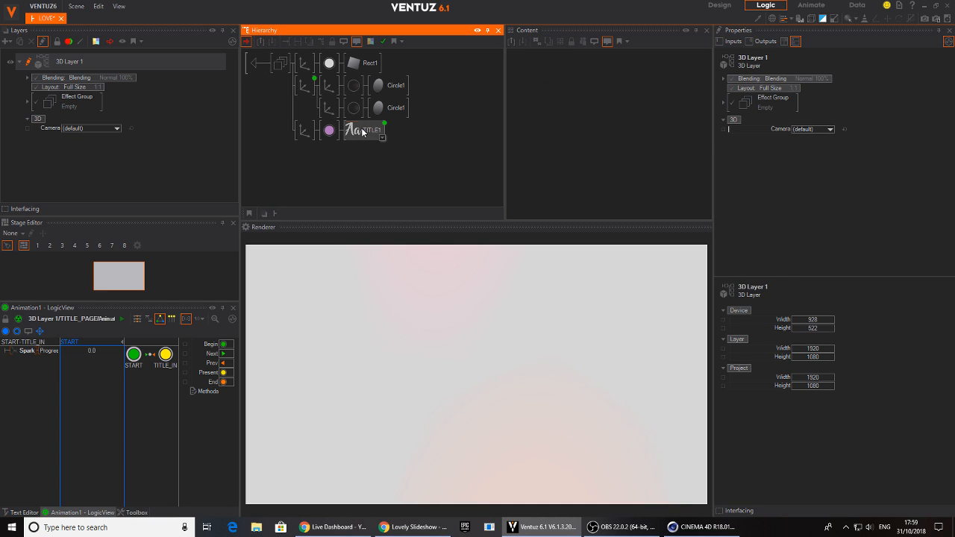
pyautogui.click(544, 147)
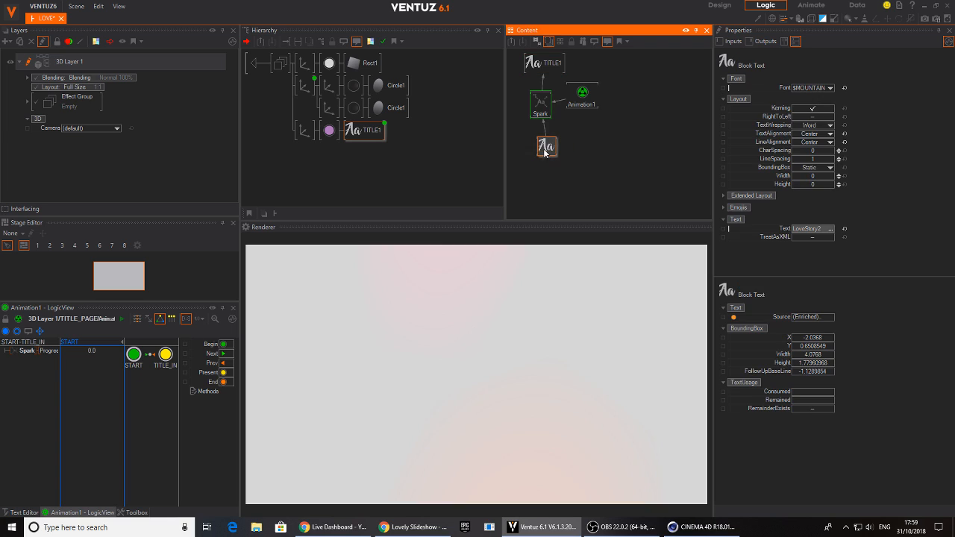
pyautogui.click(724, 228)
pyautogui.click(330, 130)
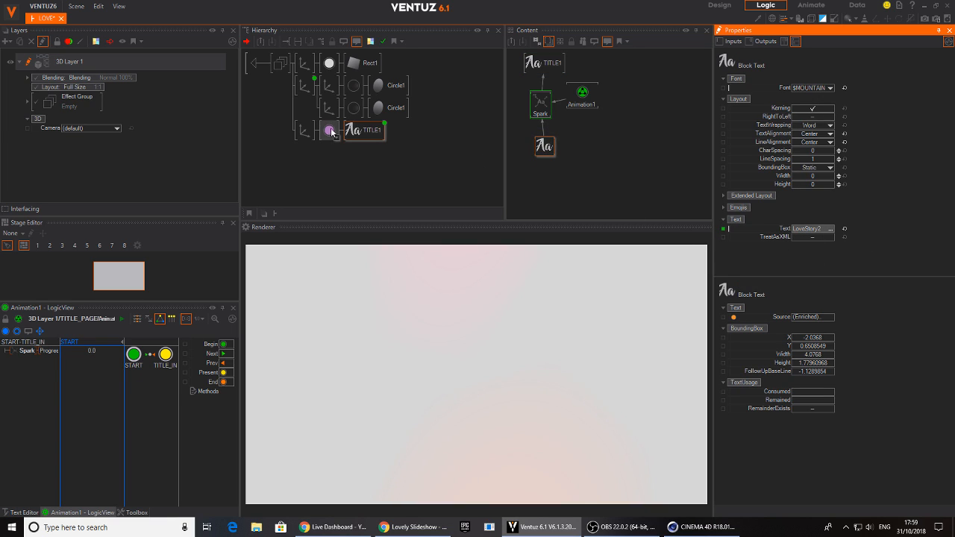
pyautogui.click(748, 150)
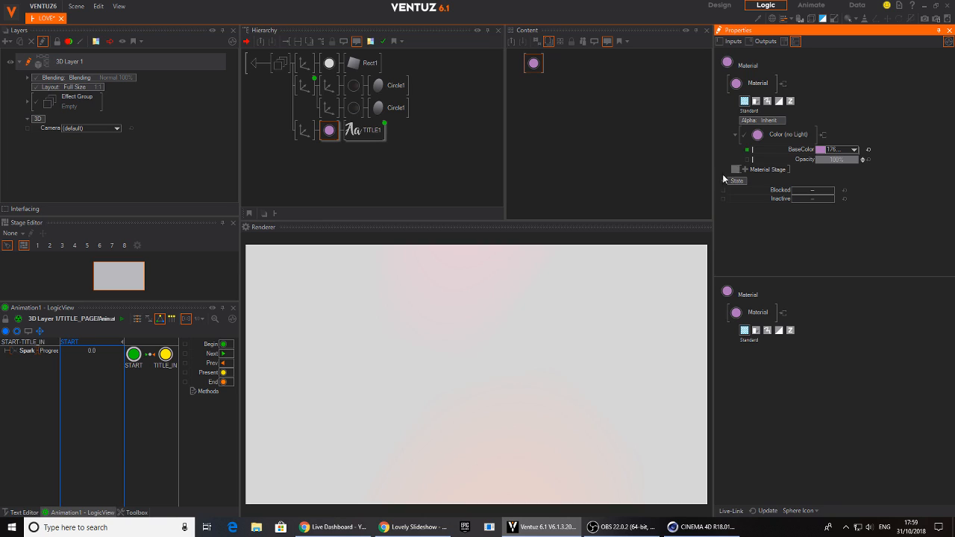
# Expose the BaseColor of both Circle1 glow materials, the orange one and the pink one
pyautogui.click(329, 65)
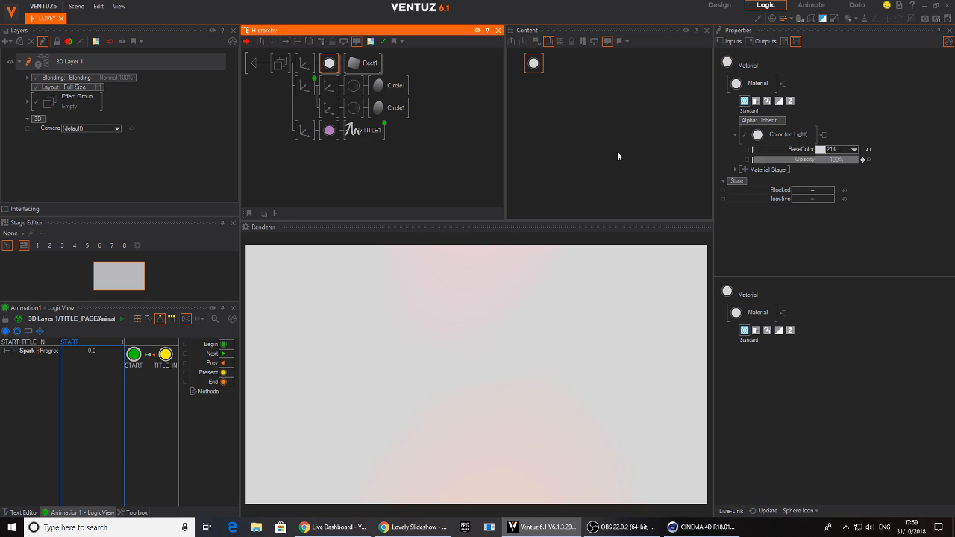
pyautogui.click(354, 86)
pyautogui.keyDown('ctrl'); pyautogui.click(354, 108); pyautogui.keyUp('ctrl')
pyautogui.click(539, 90)
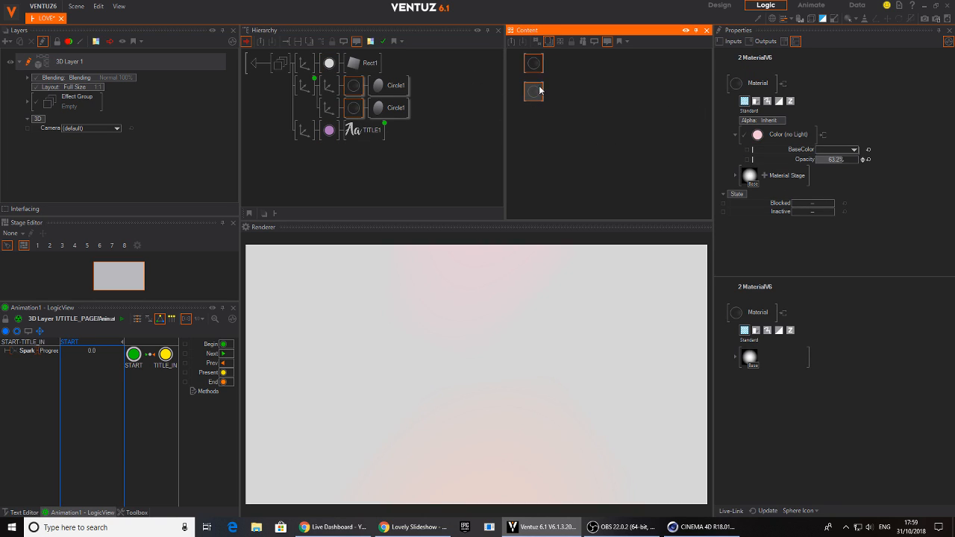
pyautogui.keyDown('ctrl'); pyautogui.click(538, 69); pyautogui.keyUp('ctrl')
pyautogui.click(557, 91)
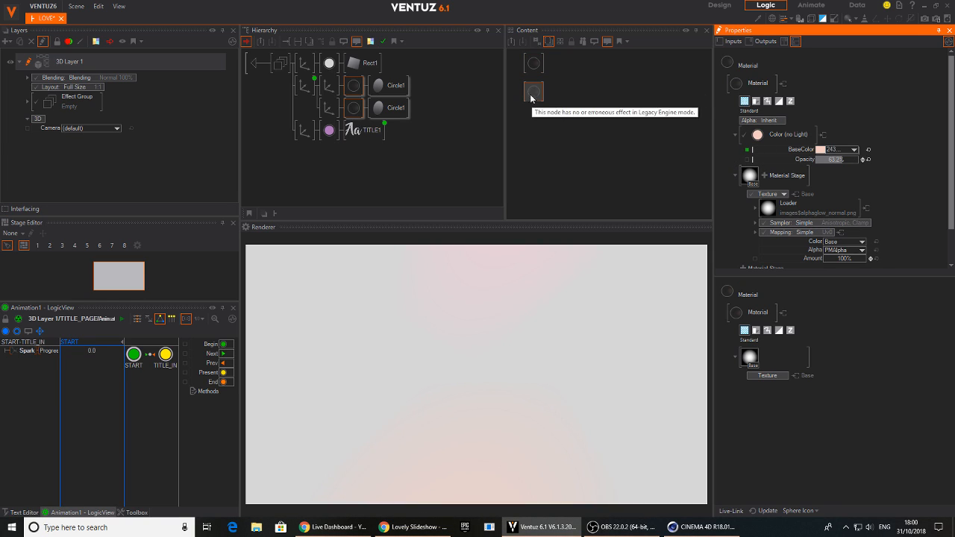
pyautogui.click(534, 63)
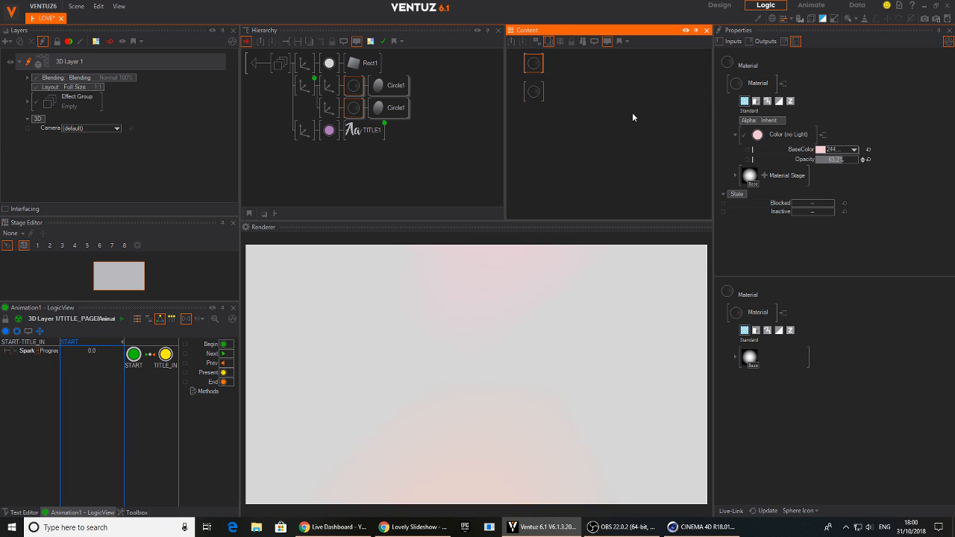
# Rename the title material's exposed BaseColor as TITLE_Color and return to the level containing TITLE_PAGE
pyautogui.click(330, 130)
pyautogui.doubleClick(748, 150)
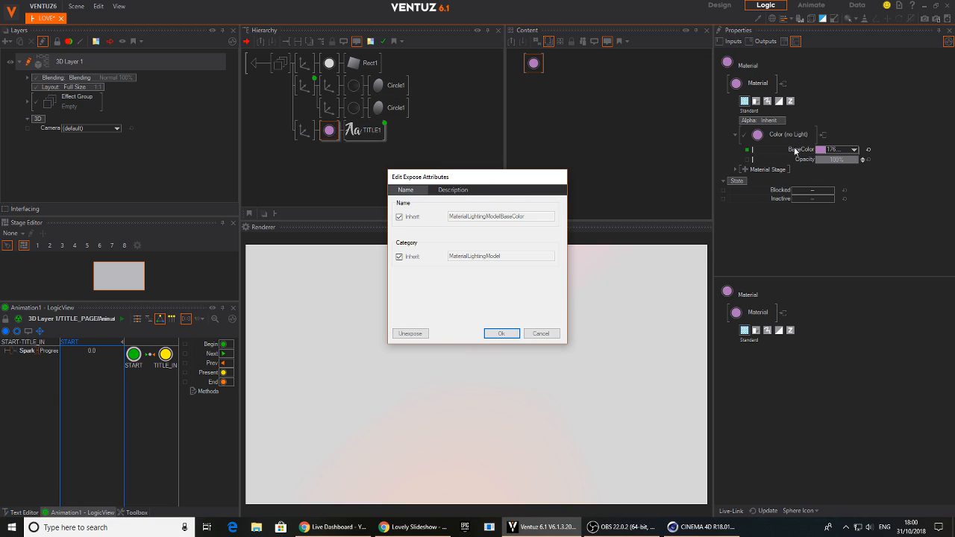
pyautogui.click(415, 218)
pyautogui.click(514, 216)
pyautogui.write('TITLEColor')
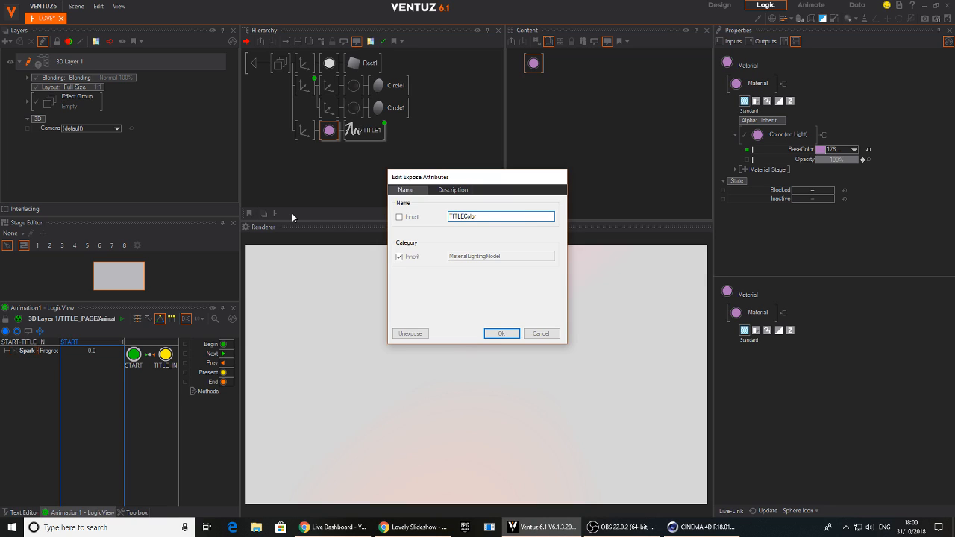
pyautogui.press('Return')
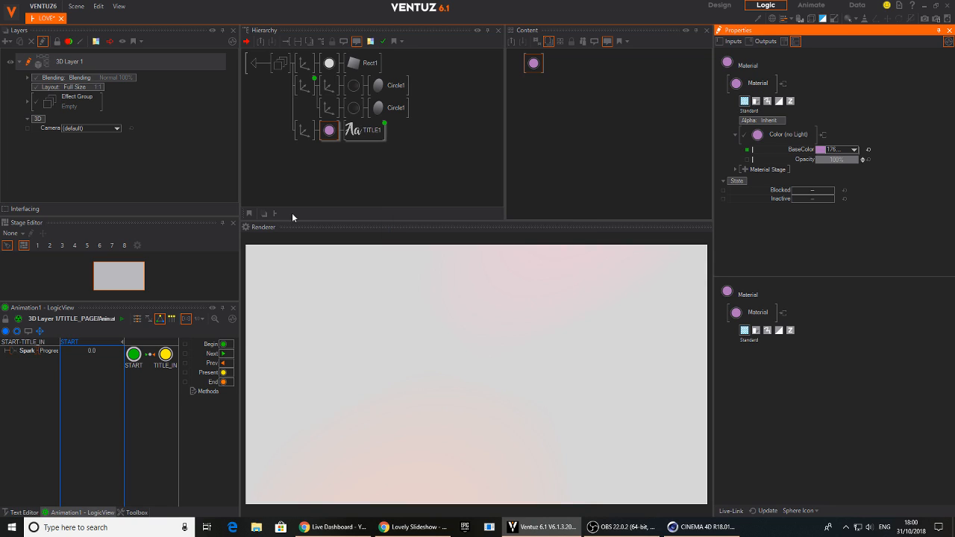
pyautogui.click(256, 64)
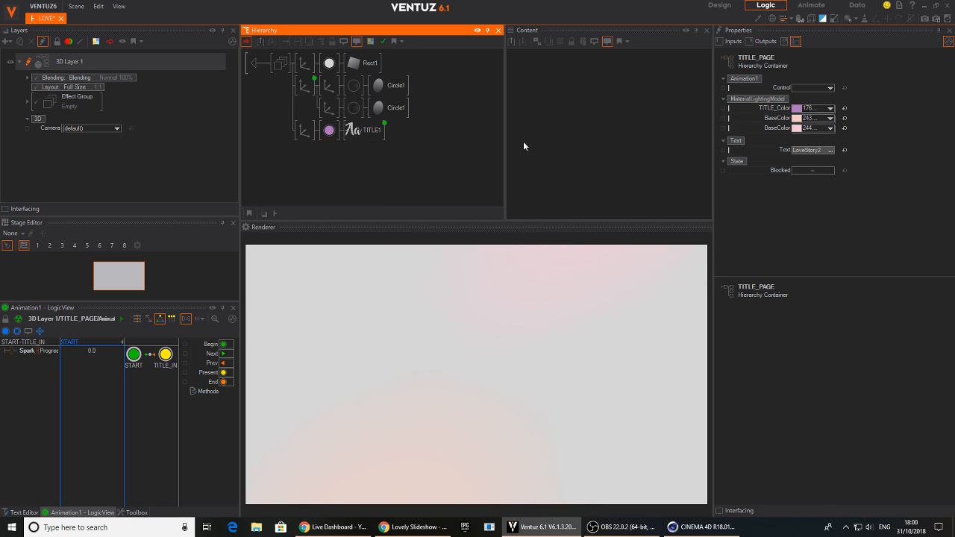
pyautogui.click(259, 65)
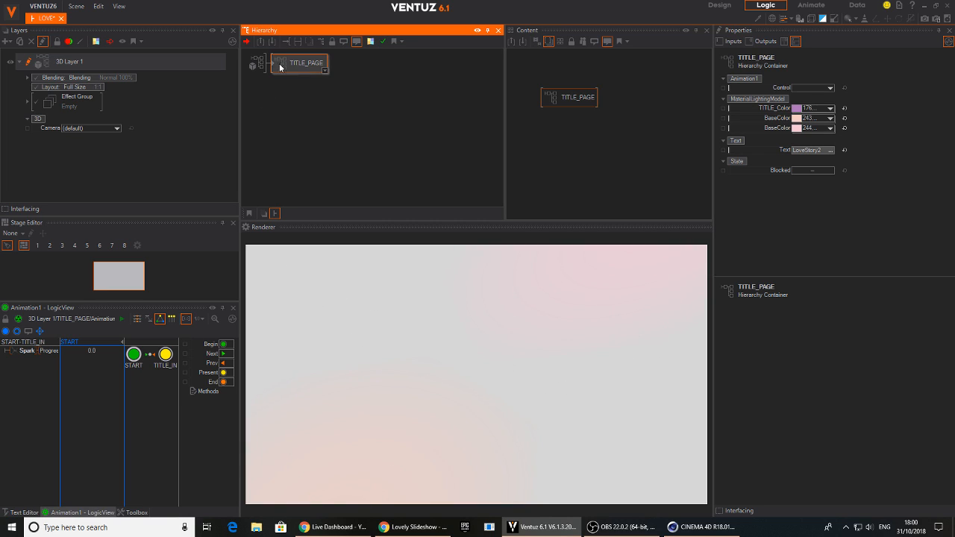
# Add a Keyframe Animation node beside TITLE_PAGE and bind TITLE_PAGE's exposed Control property to it
pyautogui.moveTo(580, 100); pyautogui.dragTo(576, 102)
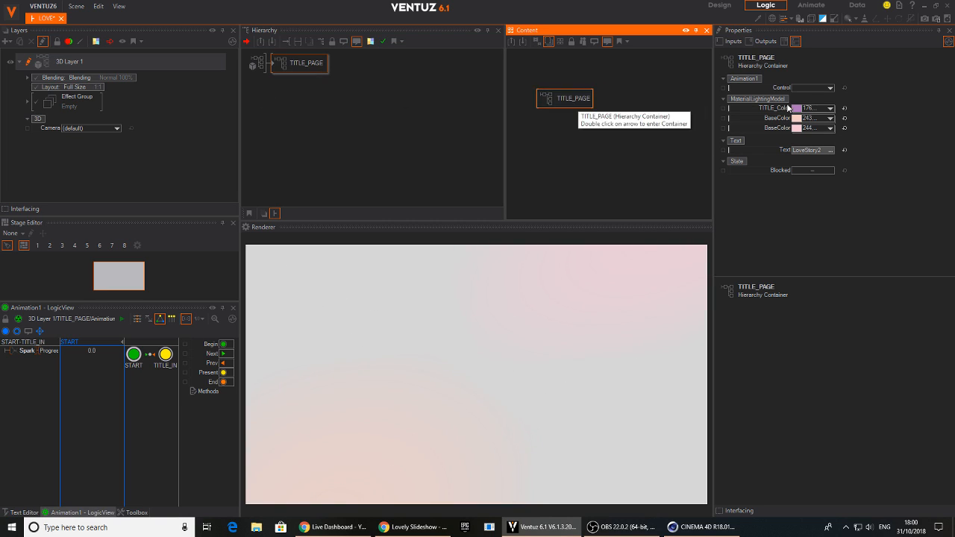
pyautogui.click(667, 132)
pyautogui.moveTo(571, 101); pyautogui.dragTo(565, 90)
pyautogui.doubleClick(647, 158)
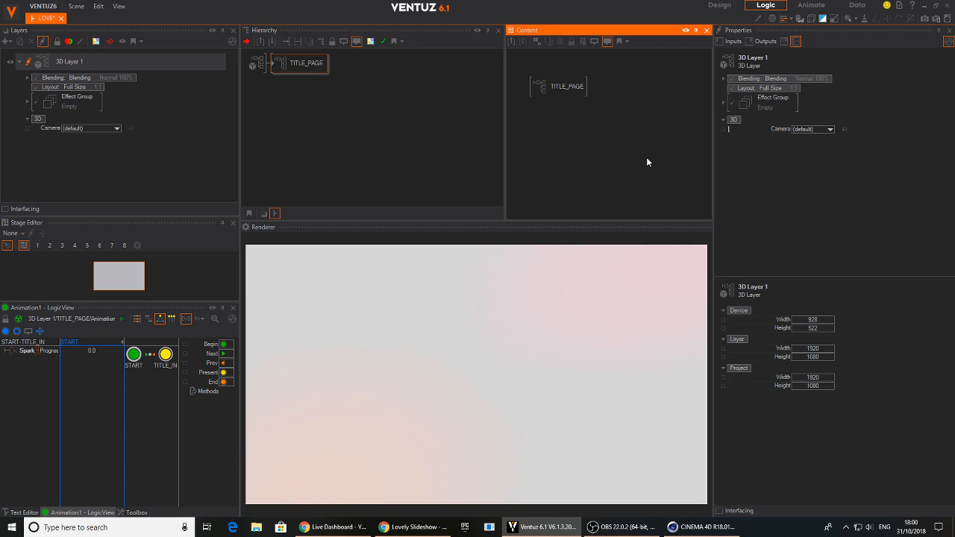
pyautogui.write('key')
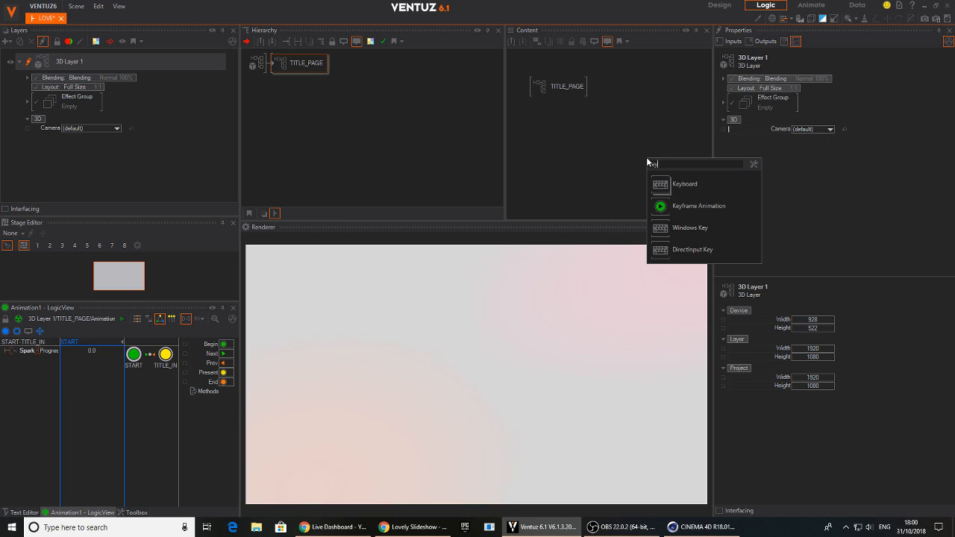
pyautogui.click(659, 206)
pyautogui.click(572, 90)
pyautogui.moveTo(732, 87); pyautogui.dragTo(660, 153)
pyautogui.click(660, 153)
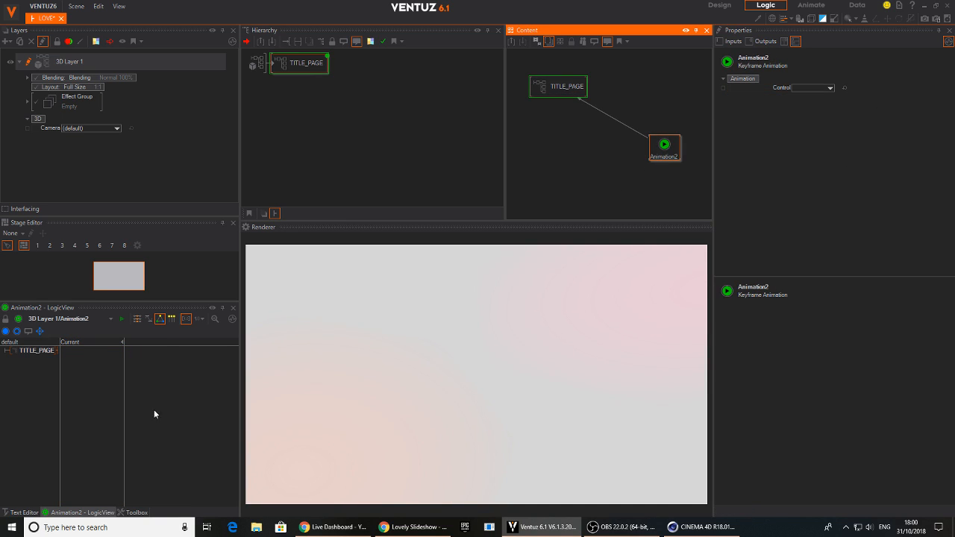
# In the new animation's time view, key TITLE_PAGE at 0 and 10 and assign the START to TITLE_IN connection
pyautogui.click(137, 318)
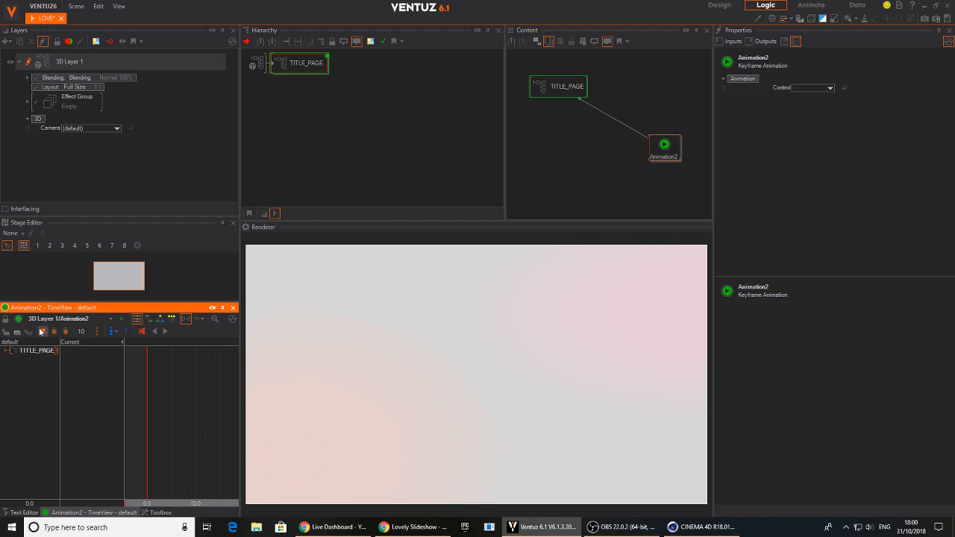
pyautogui.moveTo(177, 421); pyautogui.dragTo(196, 421)
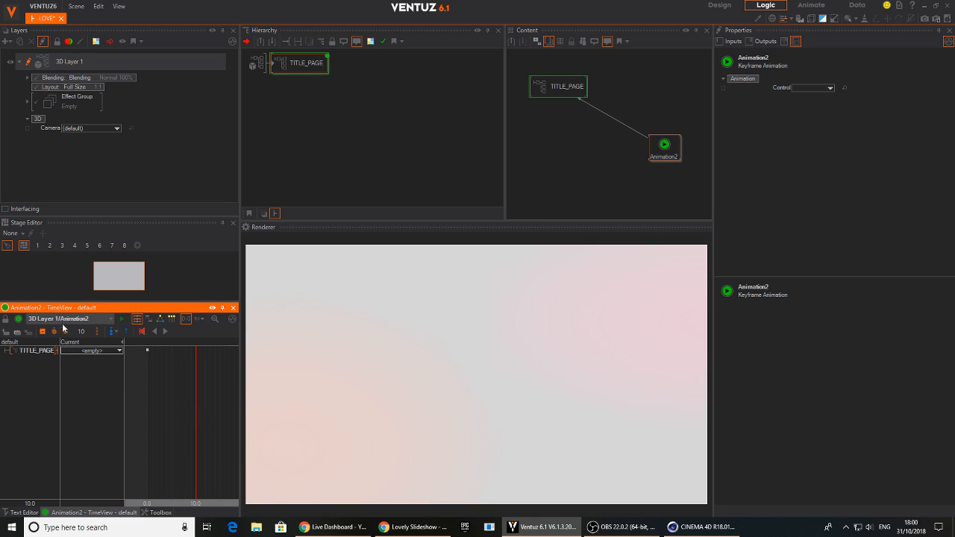
pyautogui.rightClick(147, 354)
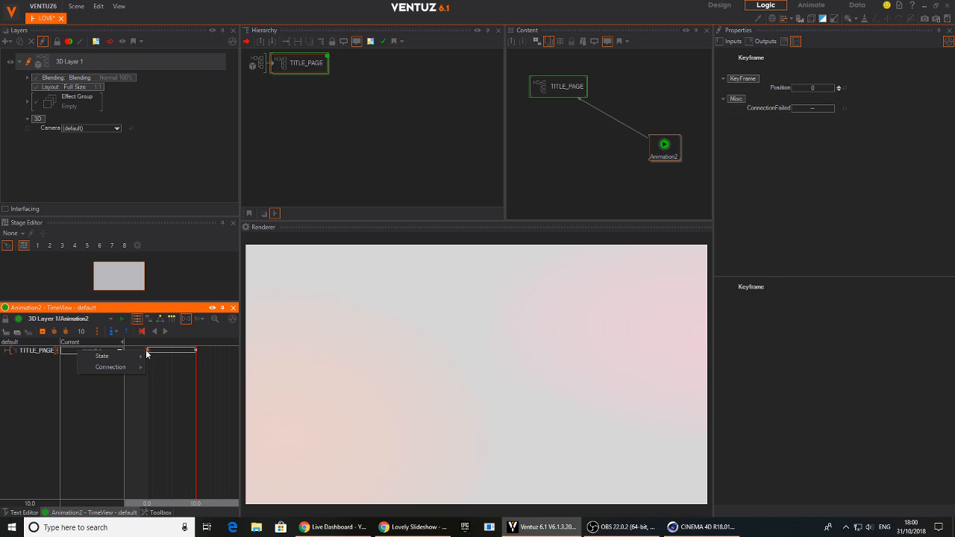
pyautogui.moveTo(137, 369)
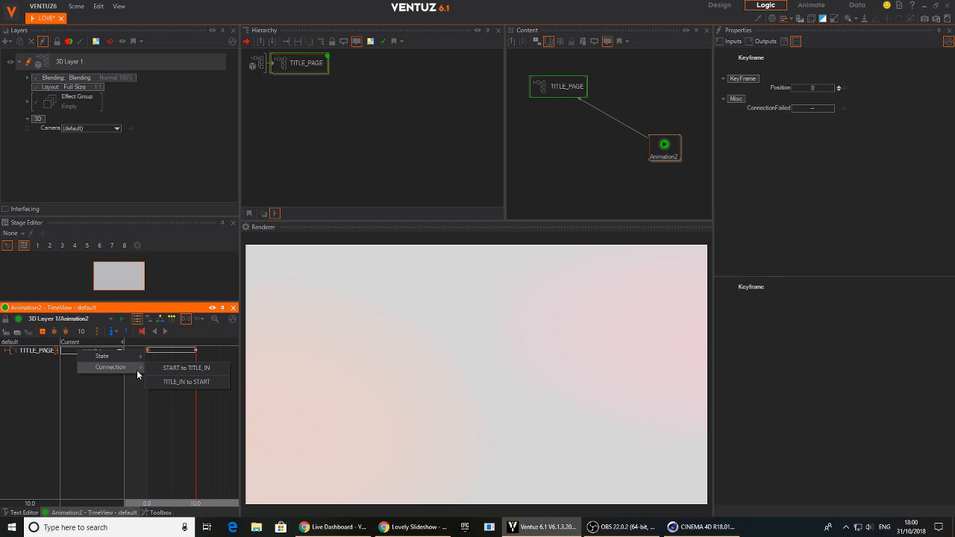
pyautogui.click(176, 369)
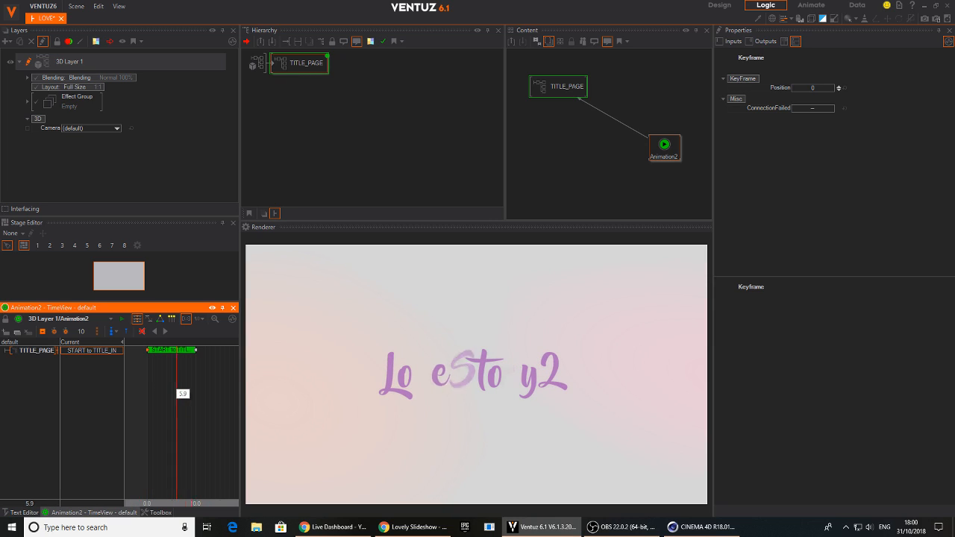
# Shorten the START to TITLE_IN clip by moving its end keyframe to position 7 and preview the playback
pyautogui.moveTo(195, 351); pyautogui.dragTo(147, 383)
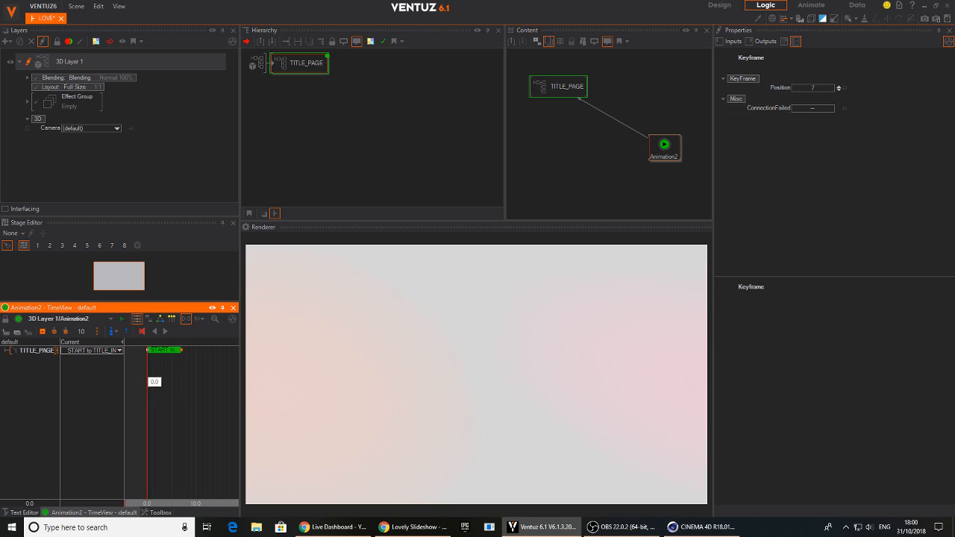
pyautogui.click(165, 332)
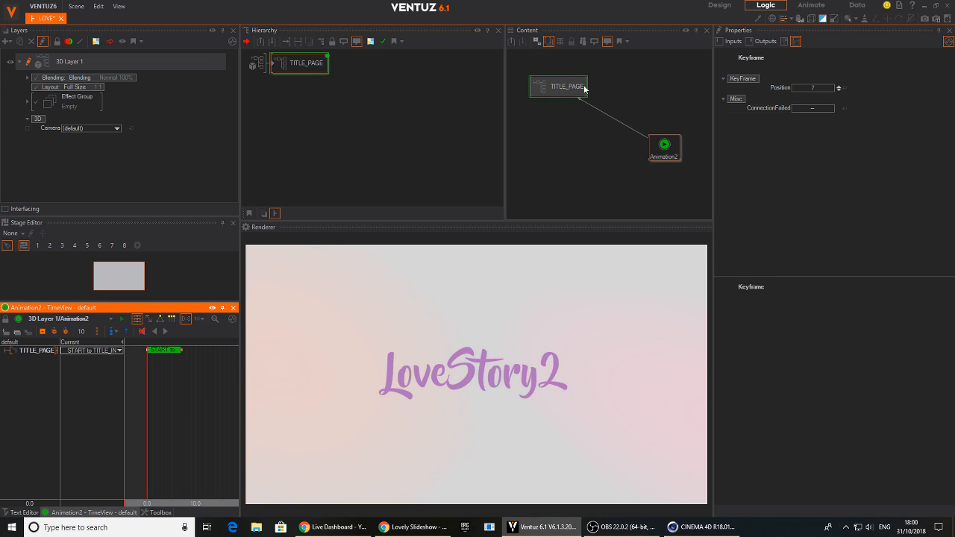
pyautogui.moveTo(162, 394)
pyautogui.mouseDown()
pyautogui.moveTo(180, 394)
pyautogui.moveTo(152, 395)
pyautogui.moveTo(164, 394)
pyautogui.mouseUp()
# Rename the new keyframe animation node MASTER_ANIME and arrange it beside the TITLE_PAGE node
pyautogui.moveTo(670, 153)
pyautogui.mouseDown()
pyautogui.moveTo(647, 138)
pyautogui.moveTo(671, 145)
pyautogui.mouseUp()
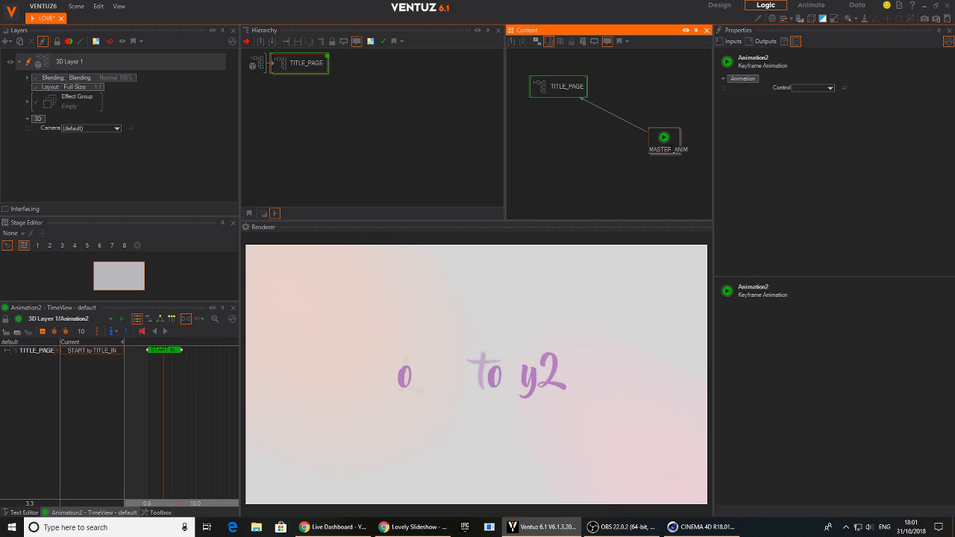
pyautogui.press('Return')
pyautogui.moveTo(671, 150); pyautogui.dragTo(669, 153)
pyautogui.moveTo(559, 83); pyautogui.dragTo(548, 84)
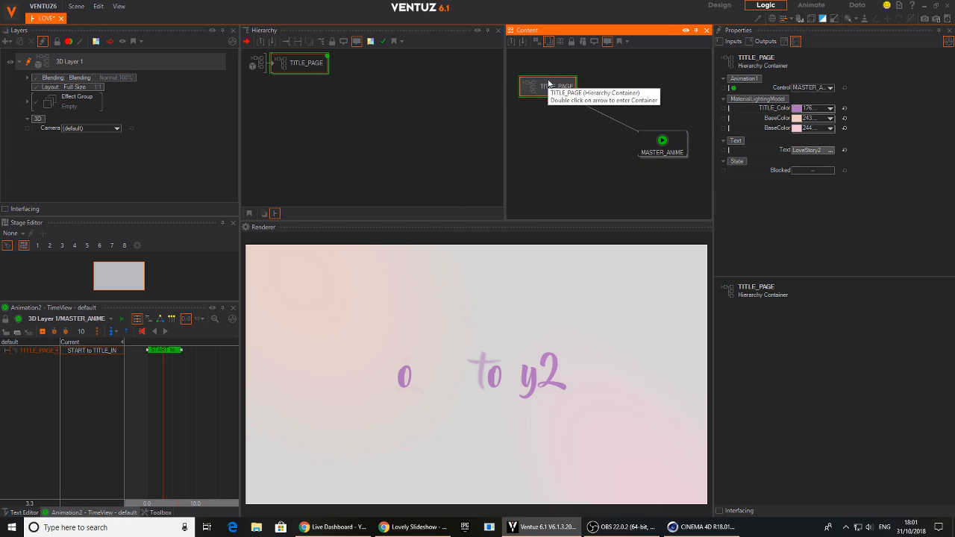
# Switch MASTER_ANIME's timeline to seconds and play it in a widened timeline area
pyautogui.click(198, 318)
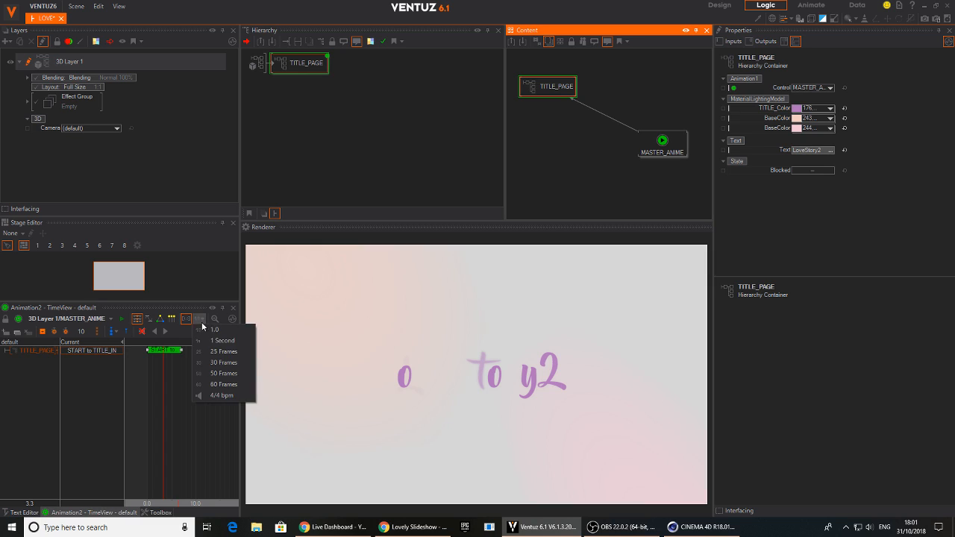
pyautogui.click(243, 362)
pyautogui.moveTo(241, 356); pyautogui.dragTo(300, 349)
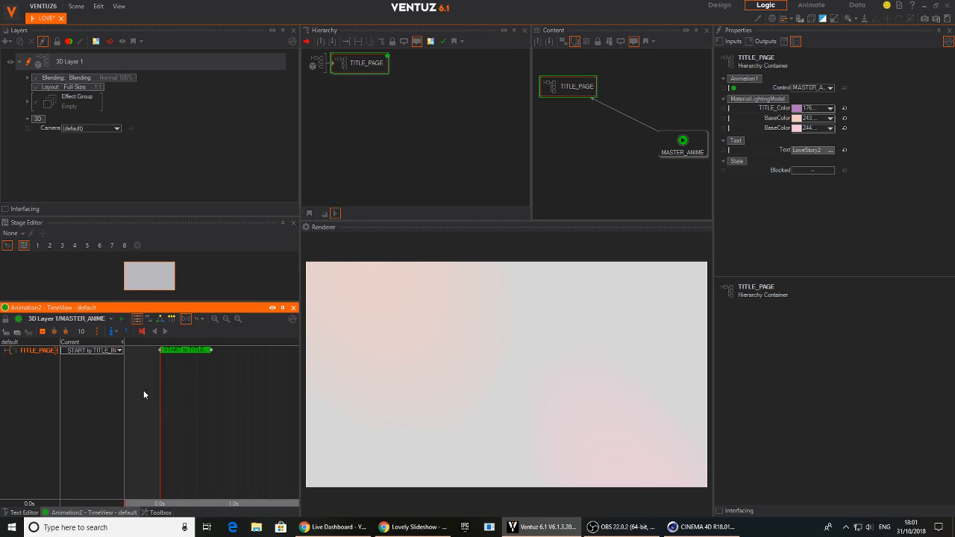
pyautogui.click(165, 331)
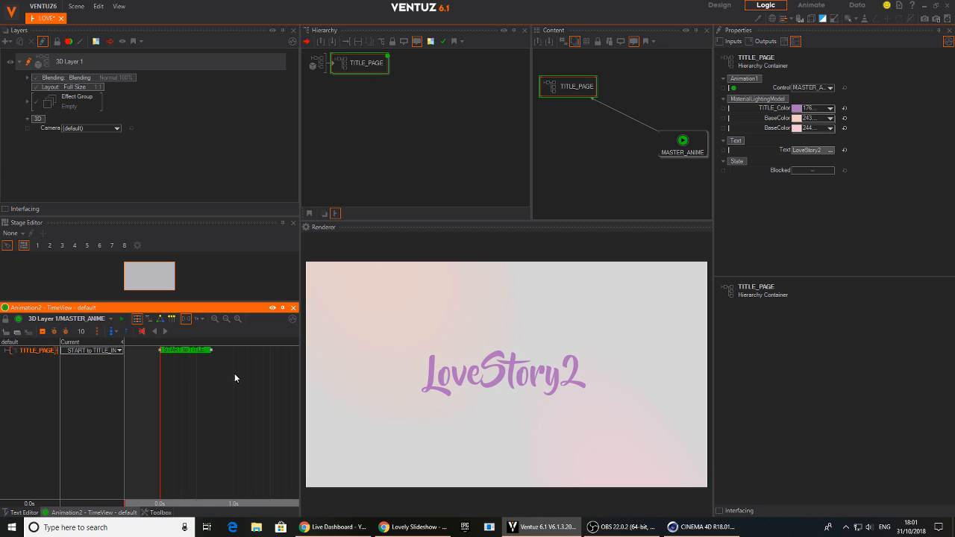
# Extend the START to TITLE_IN clip's end keyframe to position 15, playing back the slower title reveal
pyautogui.moveTo(209, 351); pyautogui.dragTo(229, 351)
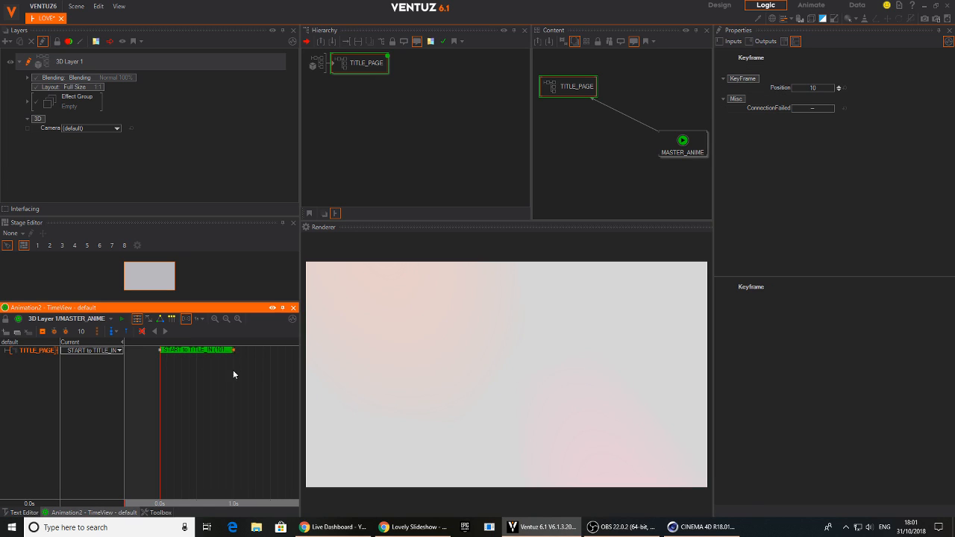
pyautogui.click(165, 332)
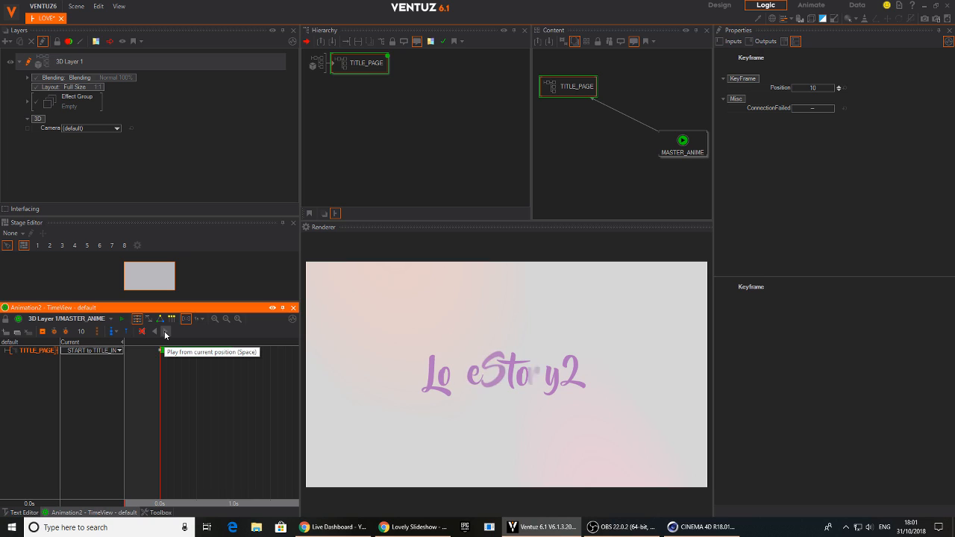
pyautogui.moveTo(236, 350); pyautogui.dragTo(271, 350)
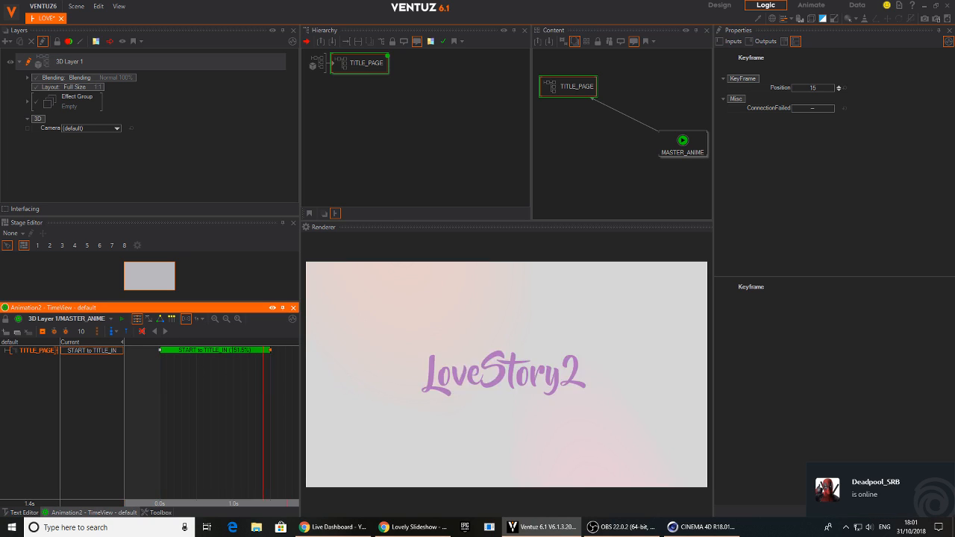
pyautogui.click(167, 335)
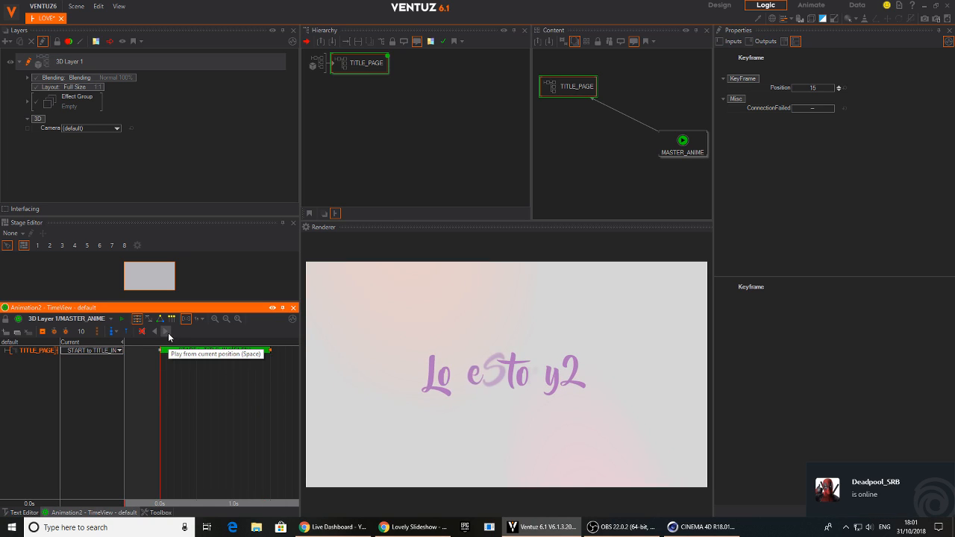
pyautogui.moveTo(162, 388)
pyautogui.mouseDown()
pyautogui.moveTo(224, 388)
pyautogui.moveTo(159, 388)
pyautogui.mouseUp()
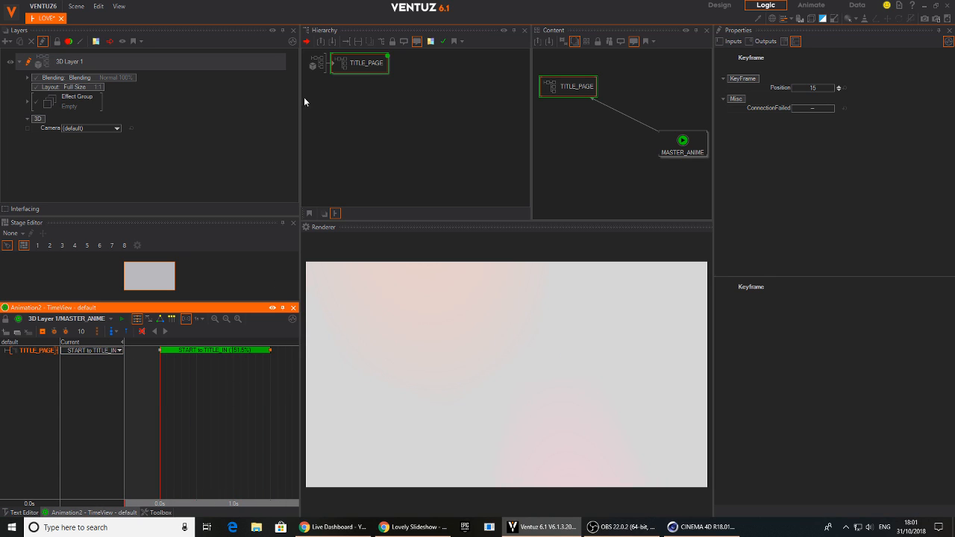
# Inside TITLE_PAGE, select the TITLE1 text and scrub its START to TITLE_IN animation to about 5.4
pyautogui.doubleClick(335, 68)
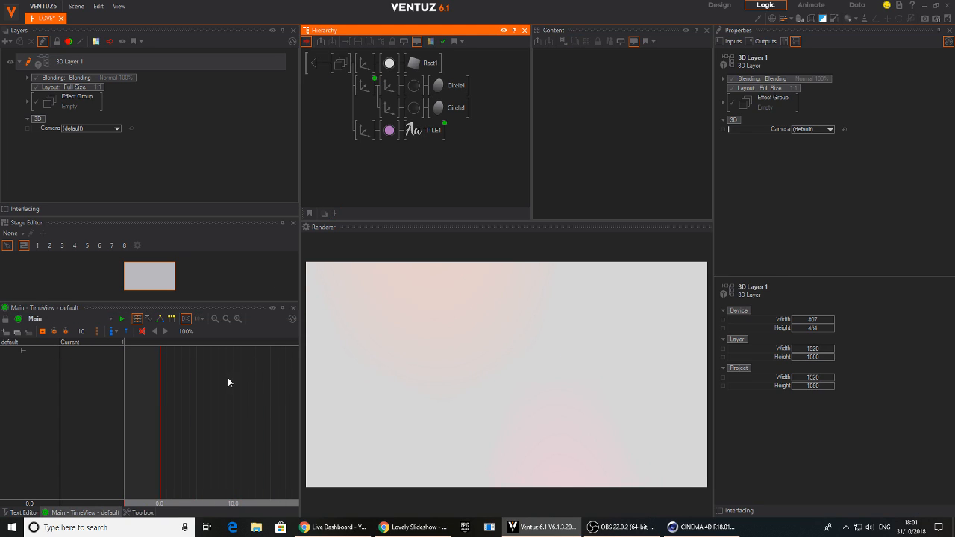
pyautogui.click(367, 84)
pyautogui.click(423, 130)
pyautogui.moveTo(159, 407); pyautogui.dragTo(200, 408)
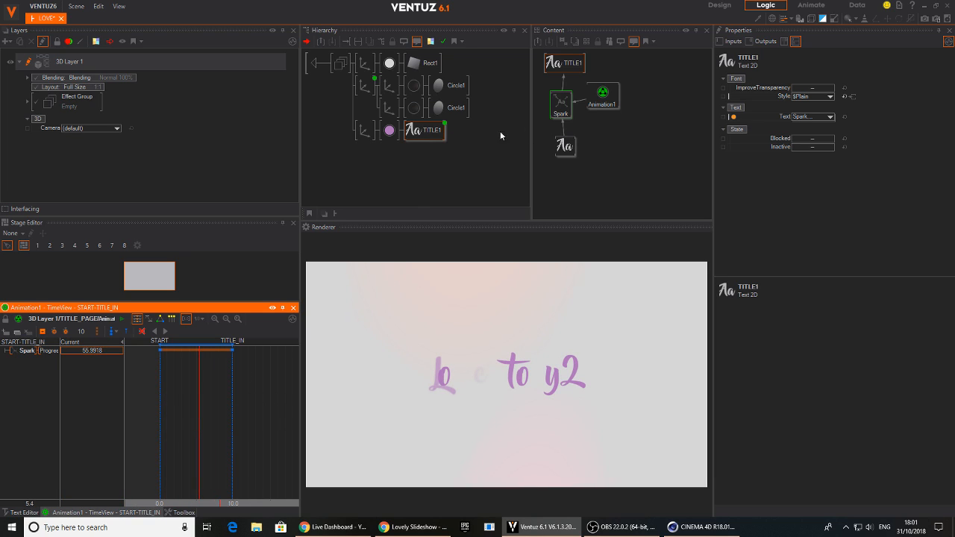
# Adjust the Spark effect's Distance to 1.888, scrubbing the animation to compare the letter movement
pyautogui.click(561, 104)
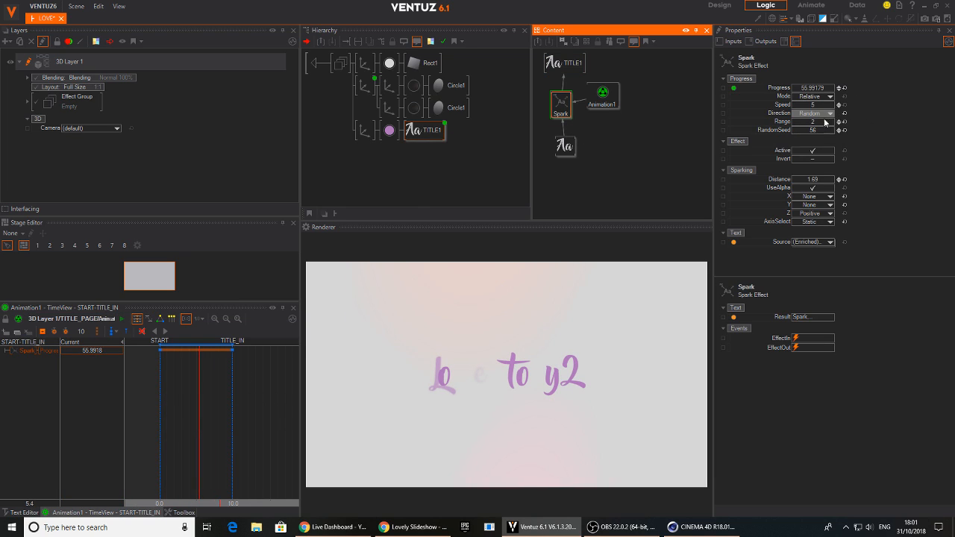
pyautogui.click(817, 180)
pyautogui.moveTo(817, 179); pyautogui.dragTo(791, 177)
pyautogui.moveTo(199, 404); pyautogui.dragTo(192, 358)
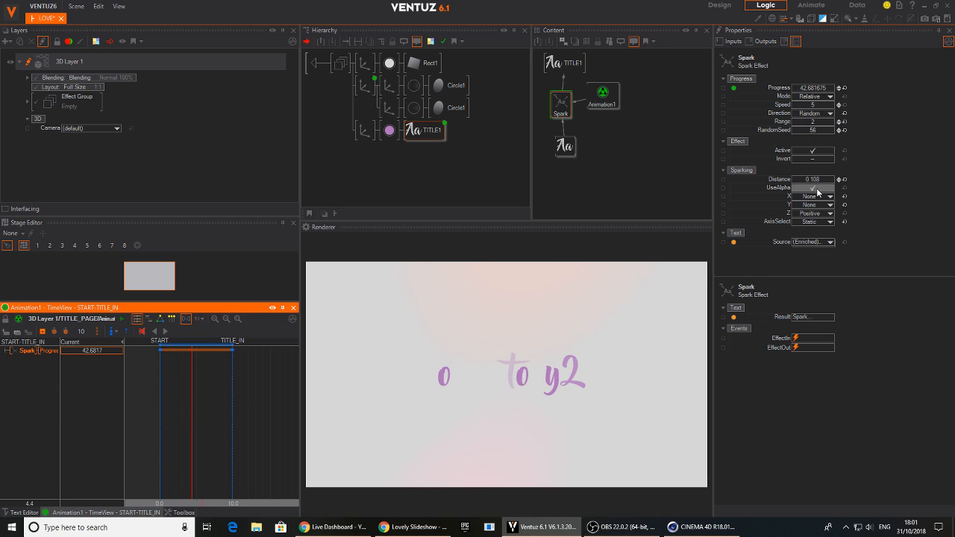
pyautogui.moveTo(818, 183); pyautogui.dragTo(832, 181)
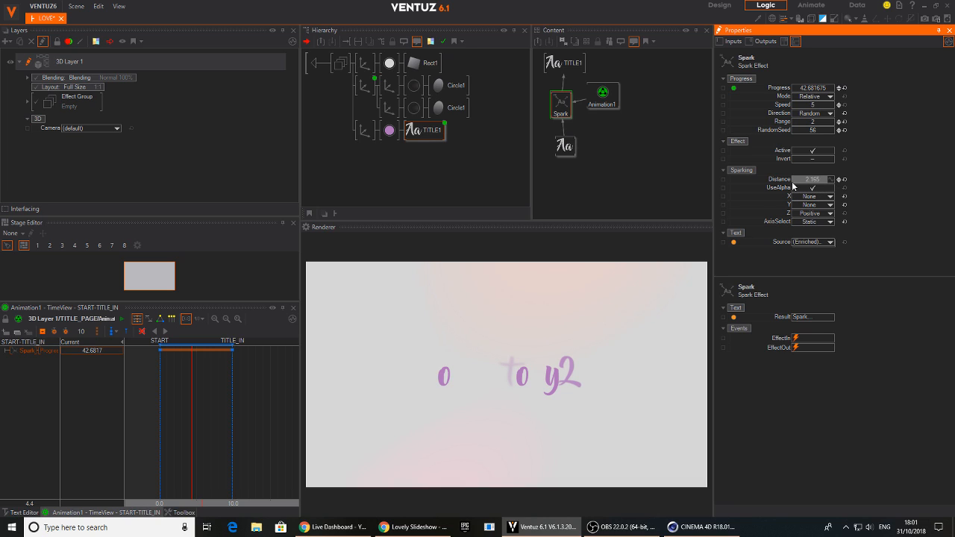
pyautogui.moveTo(792, 179); pyautogui.dragTo(769, 180)
pyautogui.moveTo(202, 404); pyautogui.dragTo(235, 407)
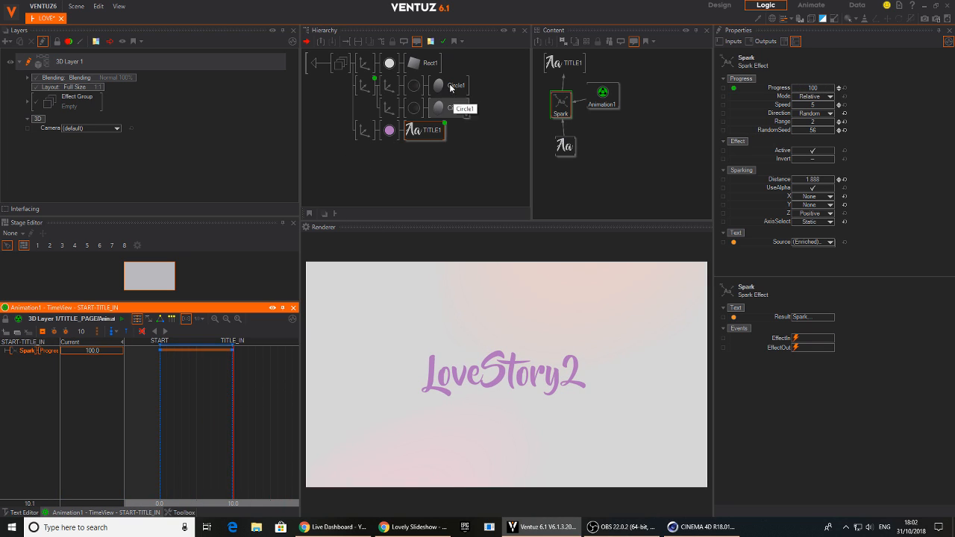
# Return to the level containing TITLE_PAGE and review MASTER_ANIME by playing it and scrubbing to about 1.3 s
pyautogui.click(314, 63)
pyautogui.moveTo(160, 409); pyautogui.dragTo(131, 372)
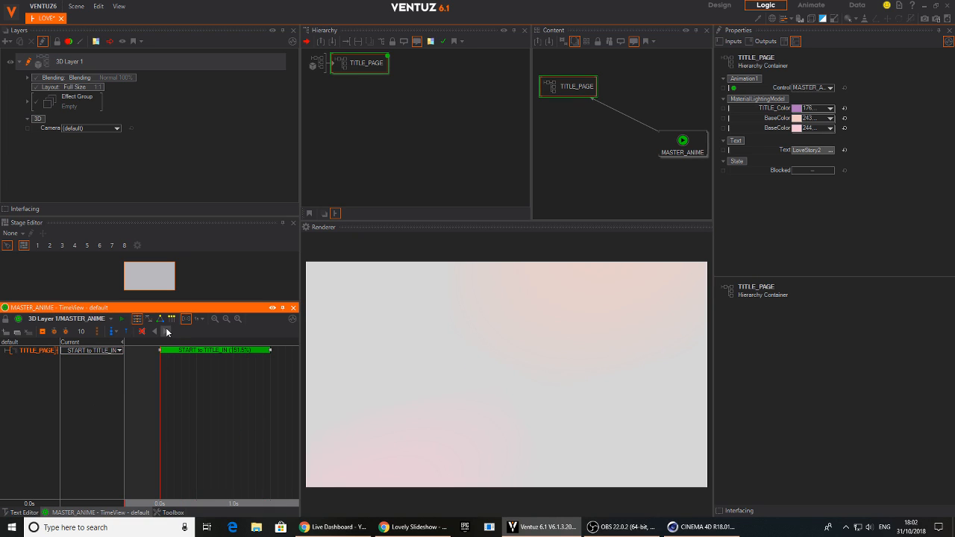
pyautogui.click(167, 332)
pyautogui.moveTo(239, 436); pyautogui.dragTo(256, 422)
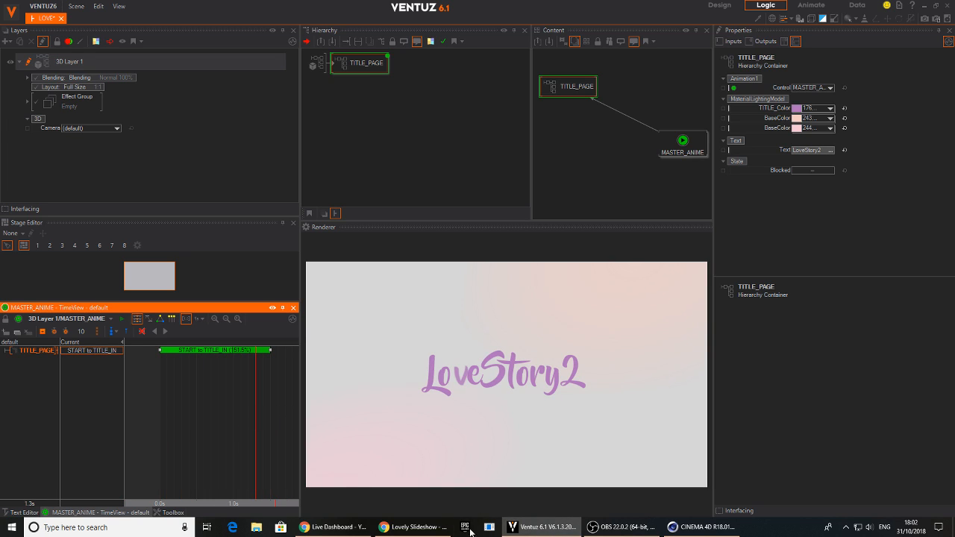
# Switch to Chrome and play the Lovely Slideshow - Love Story preview video as a reference
pyautogui.click(413, 527)
pyautogui.click(291, 396)
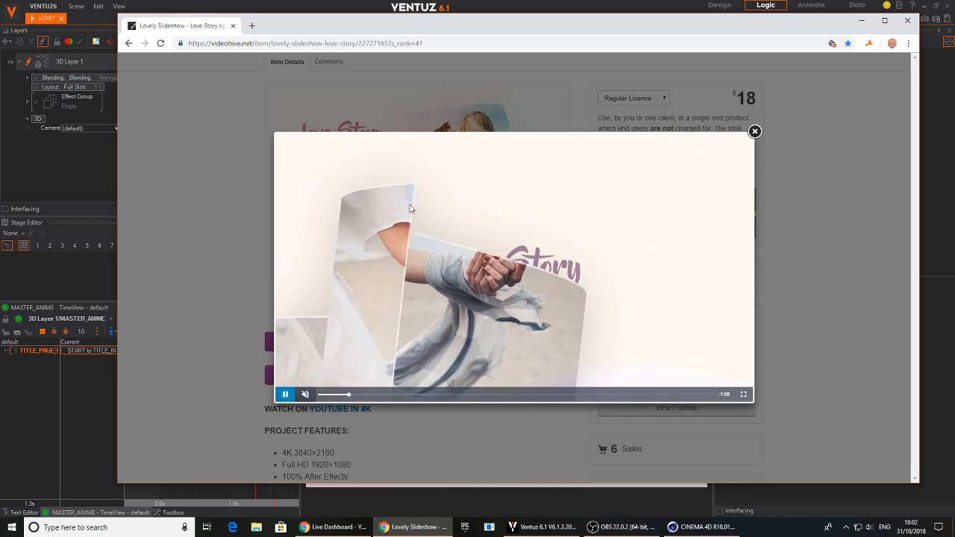
# Pause the Love Story preview video and switch back to Ventuz
pyautogui.click(293, 396)
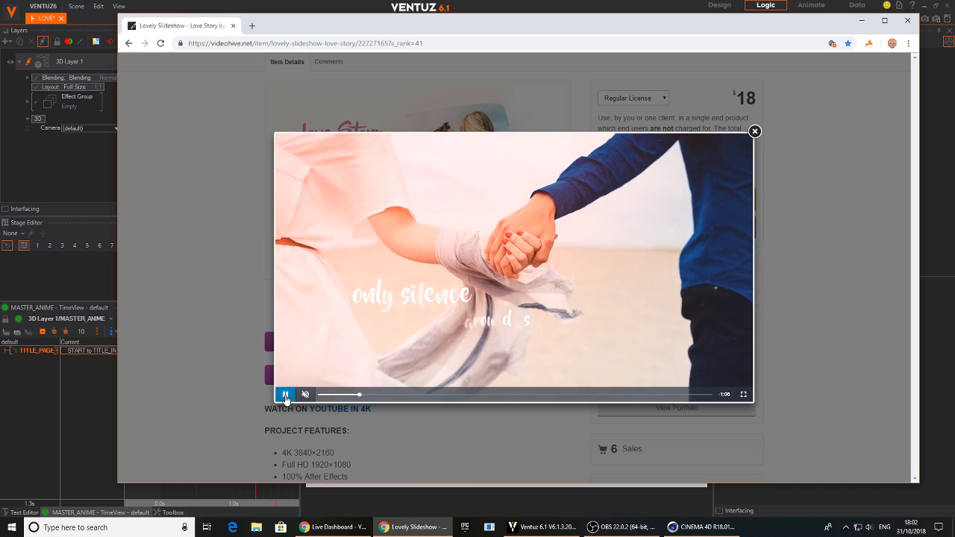
pyautogui.click(417, 528)
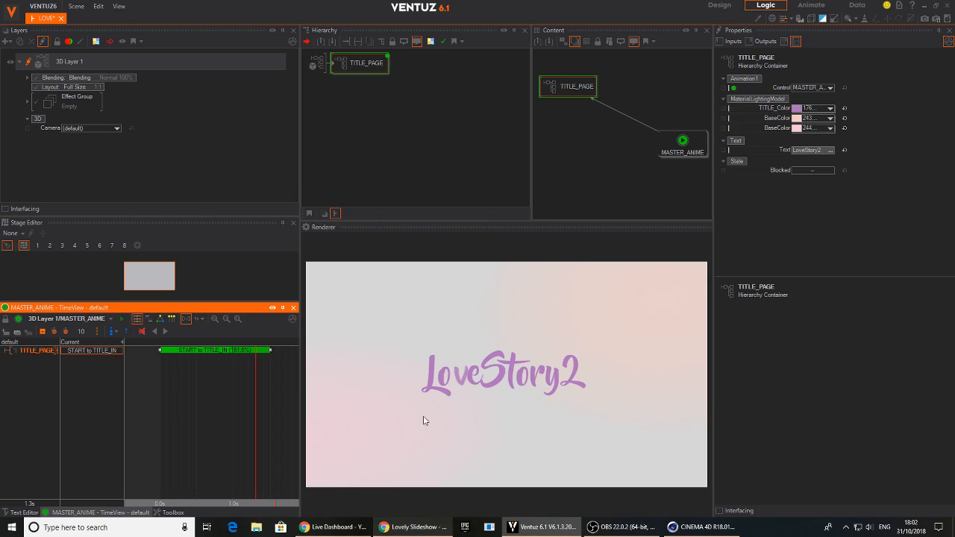
# Review the START to TITLE_IN animation inside TITLE_PAGE, return to the parent level, and scrub MASTER_ANIME to about 1.7 s
pyautogui.doubleClick(347, 64)
pyautogui.click(364, 131)
pyautogui.moveTo(814, 220)
pyautogui.mouseDown()
pyautogui.moveTo(792, 221)
pyautogui.moveTo(804, 224)
pyautogui.mouseUp()
pyautogui.moveTo(232, 417); pyautogui.dragTo(112, 416)
pyautogui.doubleClick(317, 63)
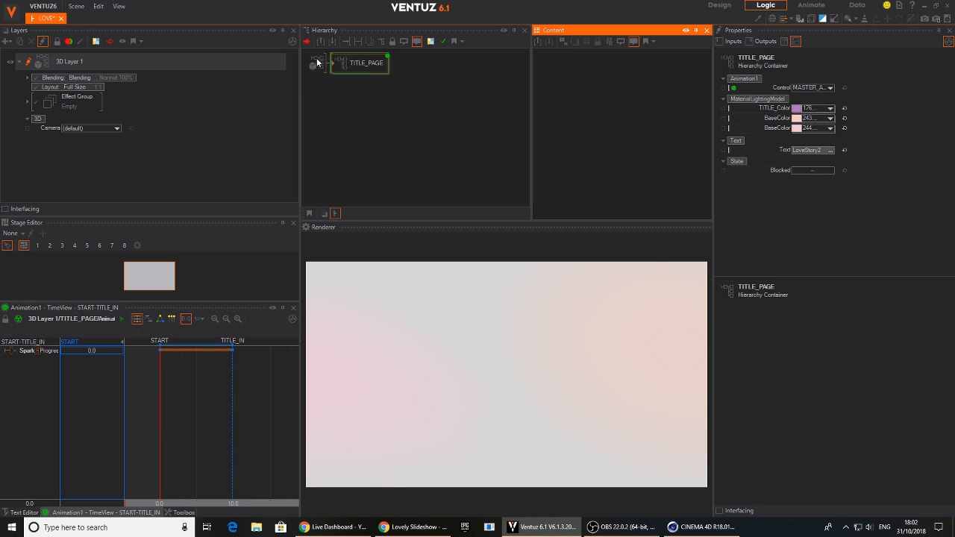
pyautogui.moveTo(199, 424); pyautogui.dragTo(294, 423)
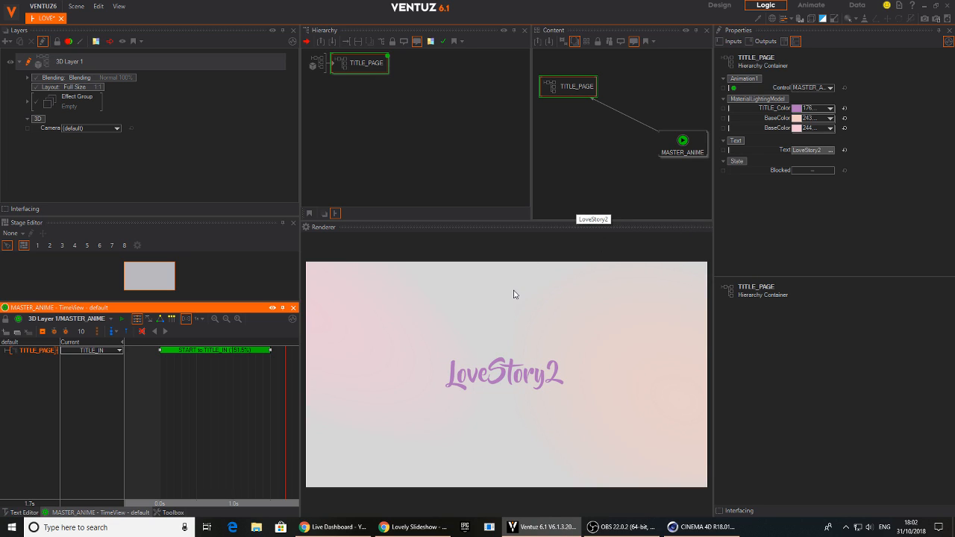
pyautogui.click(346, 138)
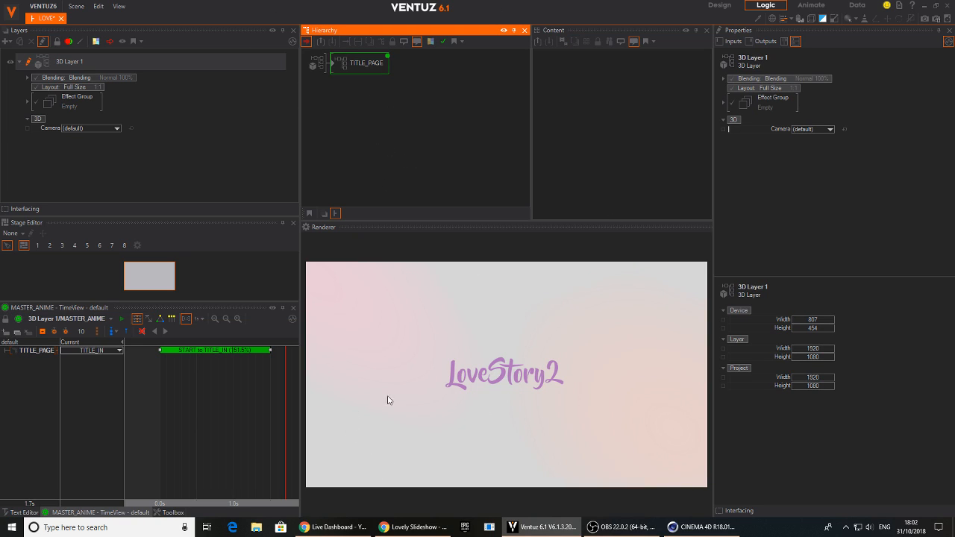
# Switch to CINEMA 4D, activate the spline Pen tool with Bezier type, and maximize the Right view
pyautogui.click(701, 527)
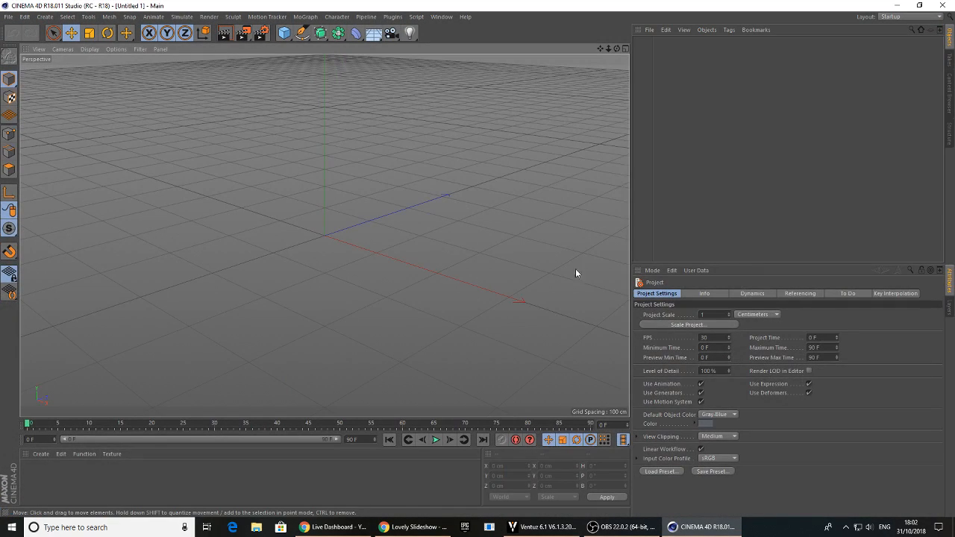
pyautogui.moveTo(430, 241)
pyautogui.keyDown('alt'); pyautogui.mouseDown(button='right')
pyautogui.moveTo(291, 224)
pyautogui.moveTo(306, 231)
pyautogui.moveTo(411, 190)
pyautogui.mouseUp(button='right'); pyautogui.keyUp('alt')
pyautogui.keyDown('alt'); pyautogui.moveTo(410, 193); pyautogui.dragTo(300, 180); pyautogui.keyUp('alt')
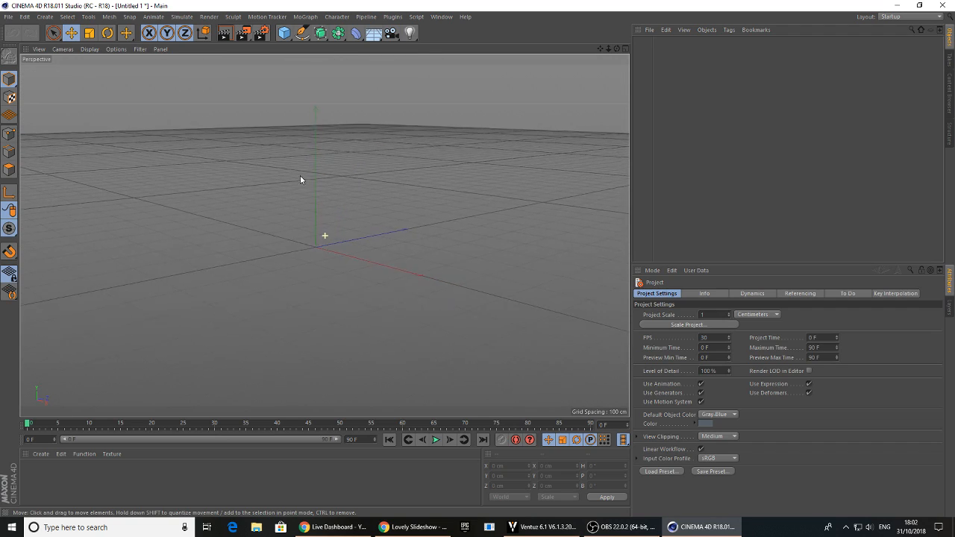
pyautogui.click(302, 32)
pyautogui.click(300, 32)
pyautogui.click(300, 32)
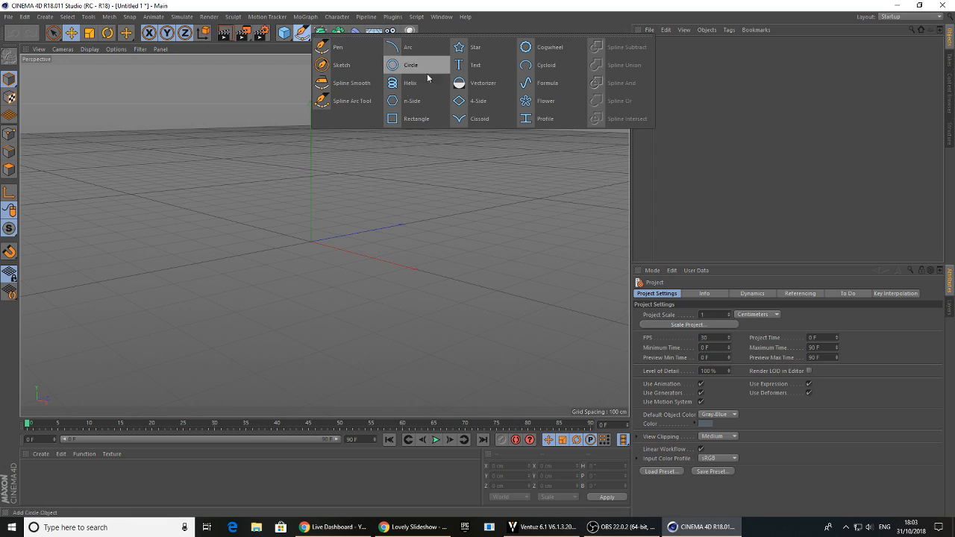
pyautogui.click(319, 51)
pyautogui.middleClick(274, 227)
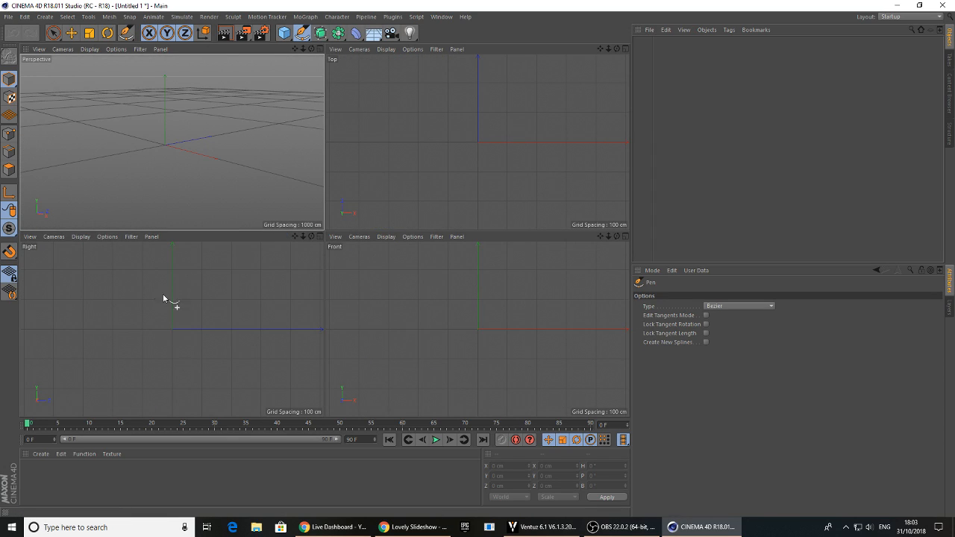
pyautogui.middleClick(157, 317)
pyautogui.scroll(-10, 292, 264)
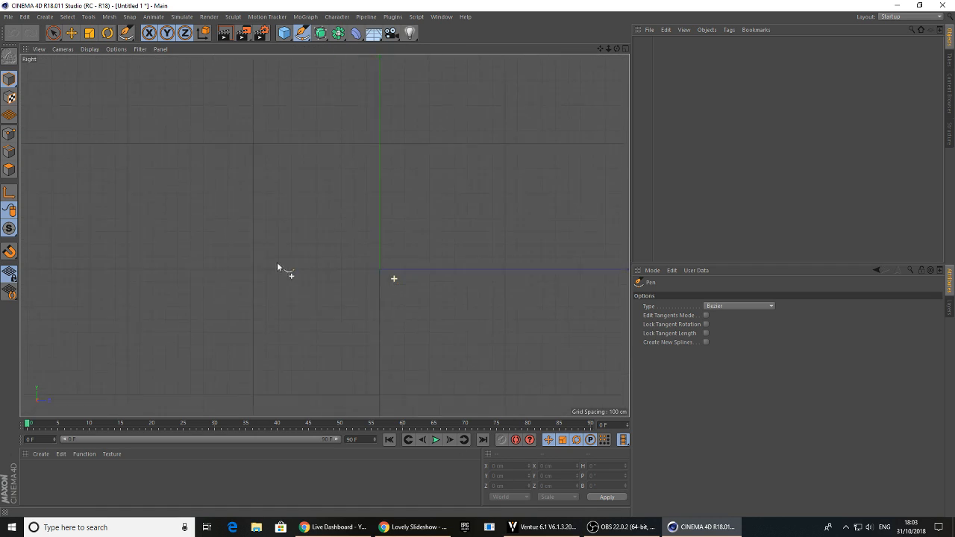
# Switch to Ventuz and save the LOVE scene
pyautogui.click(523, 528)
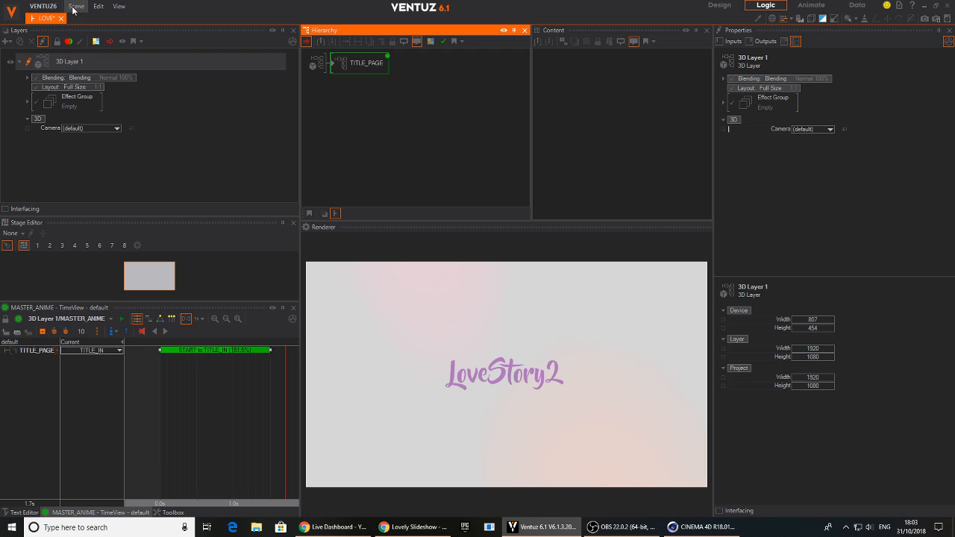
pyautogui.click(76, 6)
pyautogui.click(88, 61)
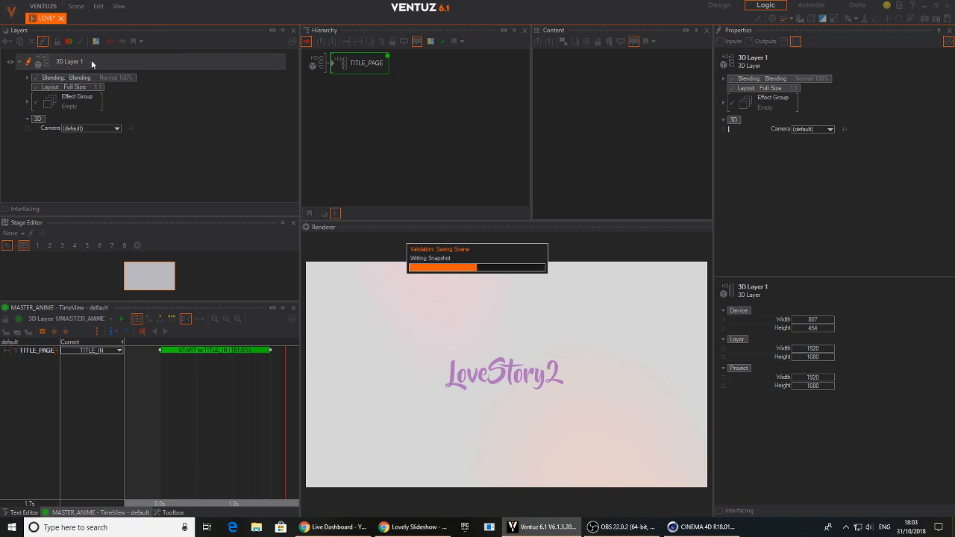
# Return to CINEMA 4D and frame the Right view around the origin for drawing a Pen spline
pyautogui.click(923, 6)
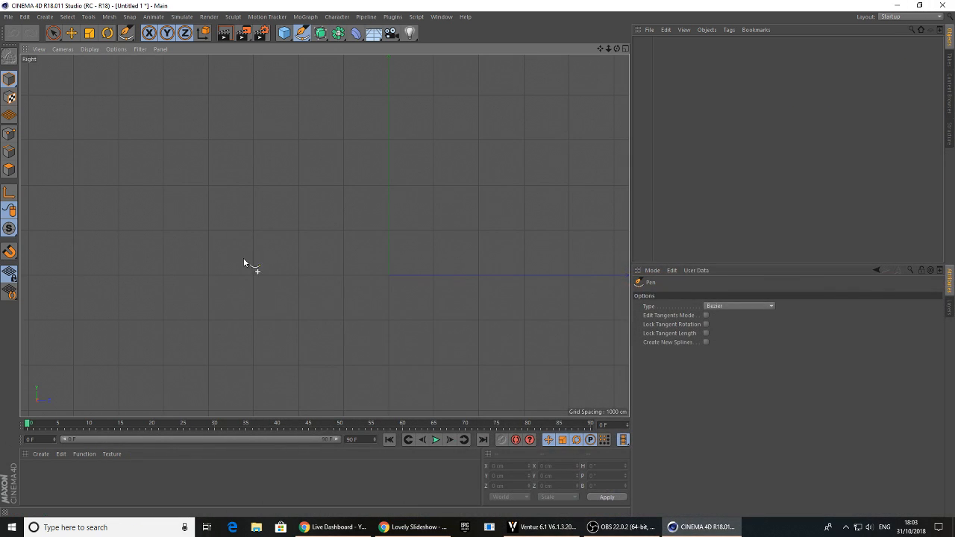
pyautogui.keyDown('alt'); pyautogui.moveTo(308, 246); pyautogui.dragTo(309, 289, button='middle'); pyautogui.keyUp('alt')
pyautogui.scroll(5, 326, 217)
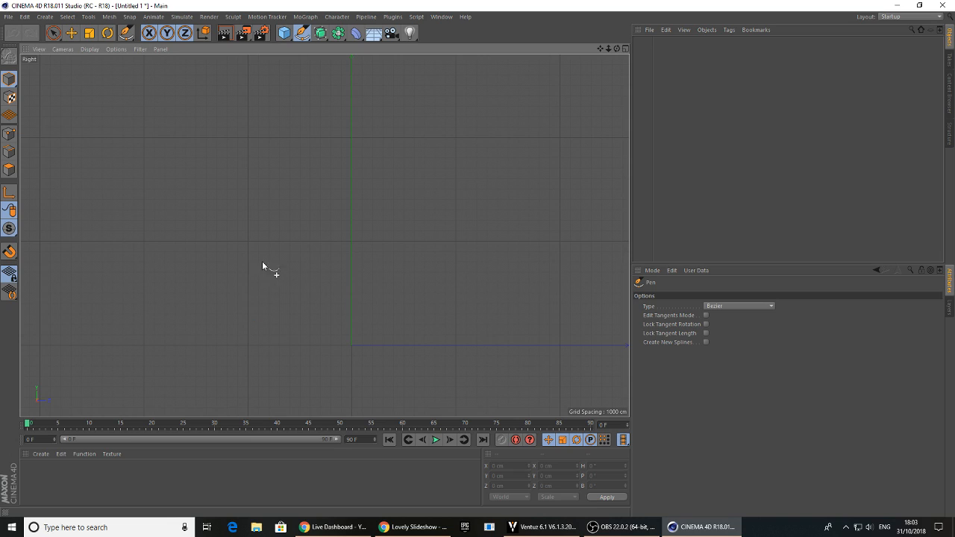
pyautogui.middleClick(287, 294)
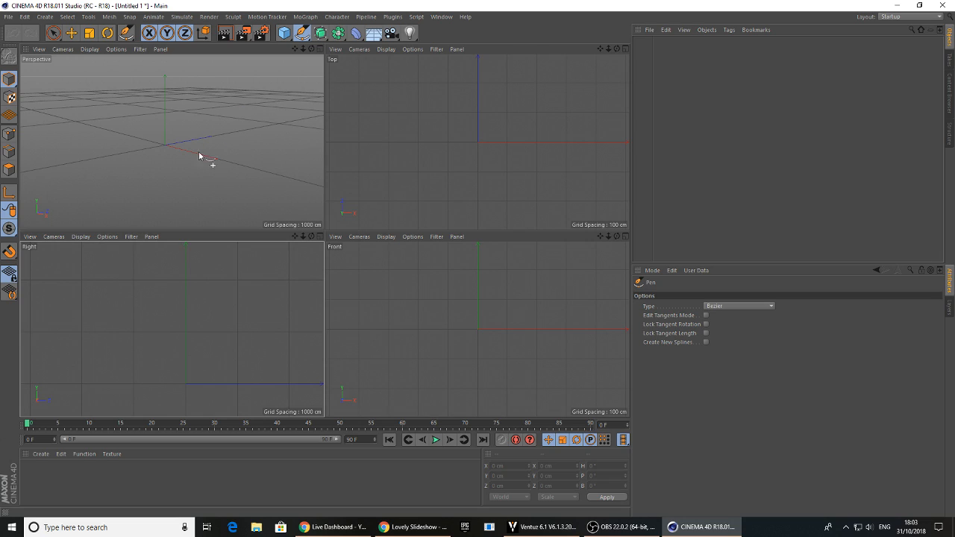
pyautogui.middleClick(207, 313)
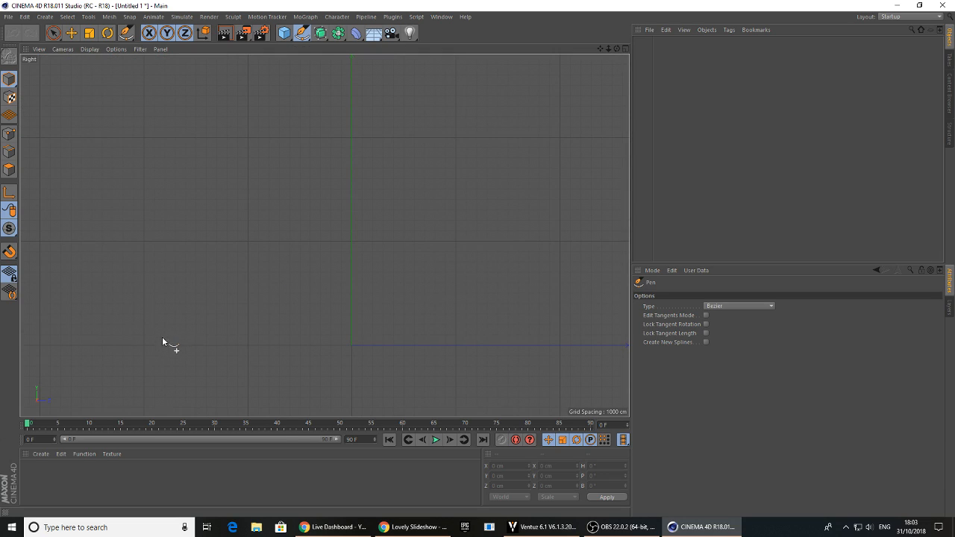
pyautogui.click(209, 343)
pyautogui.click(178, 236)
pyautogui.hotkey('ctrl', 'z')
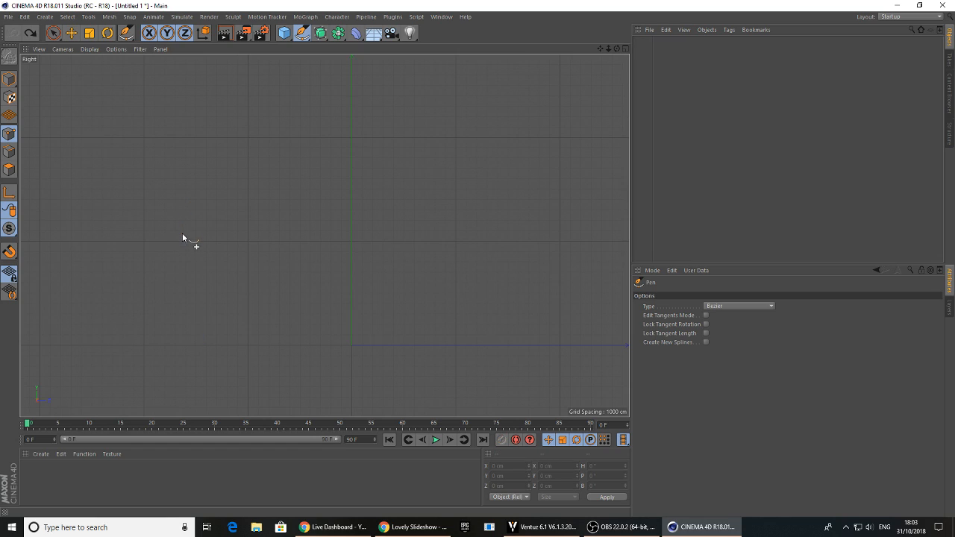
# Start the Bezier spline well before the origin on the Z axis and draw a tall, narrow rounded arch
pyautogui.click(203, 336)
pyautogui.moveTo(170, 232); pyautogui.dragTo(179, 199)
pyautogui.moveTo(217, 174)
pyautogui.mouseDown()
pyautogui.moveTo(227, 202)
pyautogui.moveTo(253, 185)
pyautogui.moveTo(228, 181)
pyautogui.mouseUp()
pyautogui.hotkey('ctrl', 'z')
pyautogui.hotkey('ctrl', 'z')
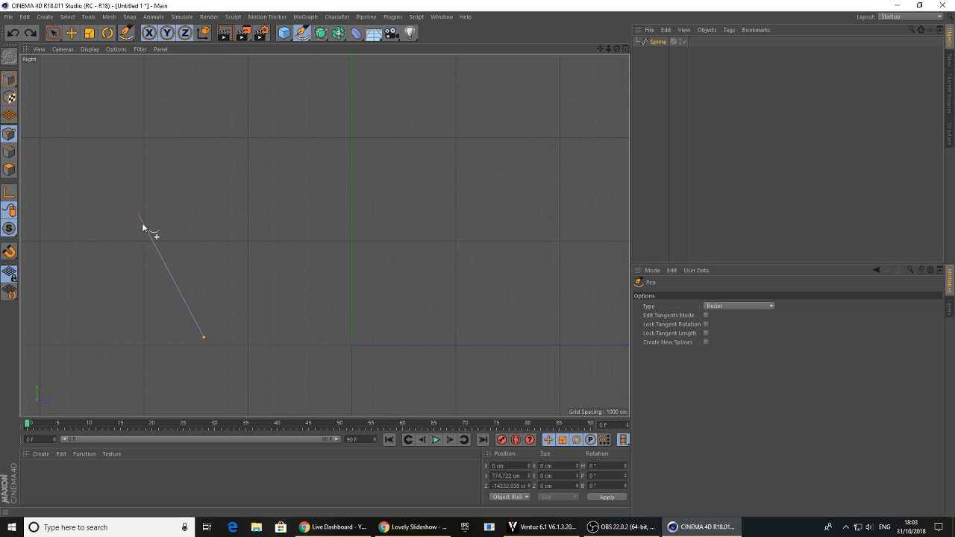
pyautogui.moveTo(171, 246); pyautogui.dragTo(182, 211)
pyautogui.moveTo(235, 238); pyautogui.dragTo(237, 280)
pyautogui.moveTo(263, 341); pyautogui.dragTo(290, 350)
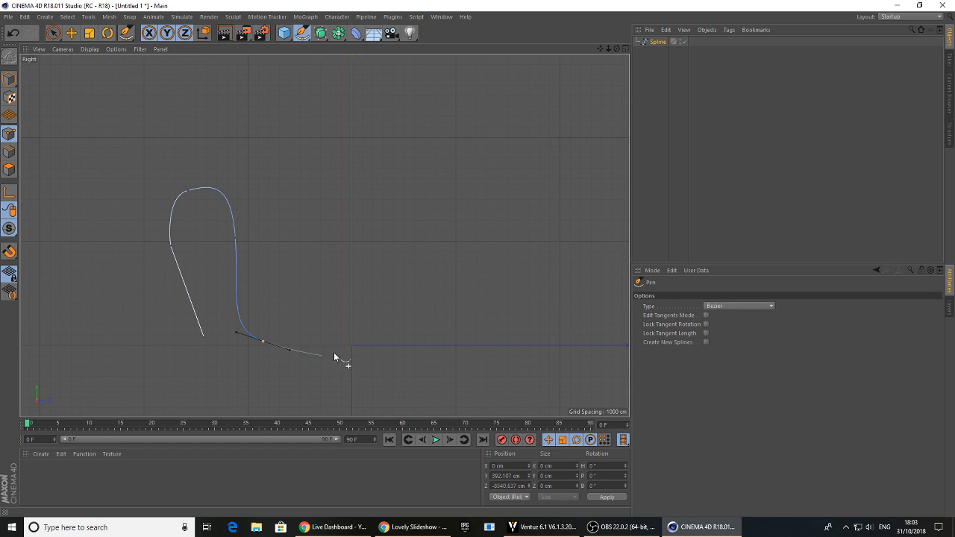
pyautogui.click(309, 296)
pyautogui.moveTo(237, 148)
pyautogui.mouseDown()
pyautogui.moveTo(252, 90)
pyautogui.moveTo(237, 140)
pyautogui.mouseUp()
pyautogui.hotkey('ctrl', 'z')
pyautogui.hotkey('ctrl', 'z')
pyautogui.hotkey('ctrl', 'z')
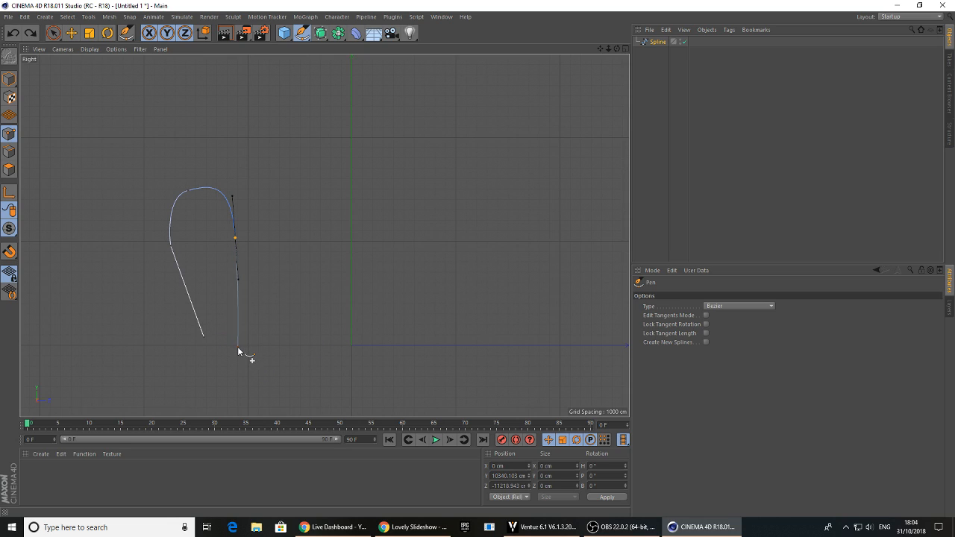
# Continue the spline down into a rounded loop, over a taller second arch, and through another rounded bottom curve
pyautogui.click(238, 345)
pyautogui.moveTo(274, 374); pyautogui.dragTo(312, 367)
pyautogui.moveTo(317, 297); pyautogui.dragTo(307, 251)
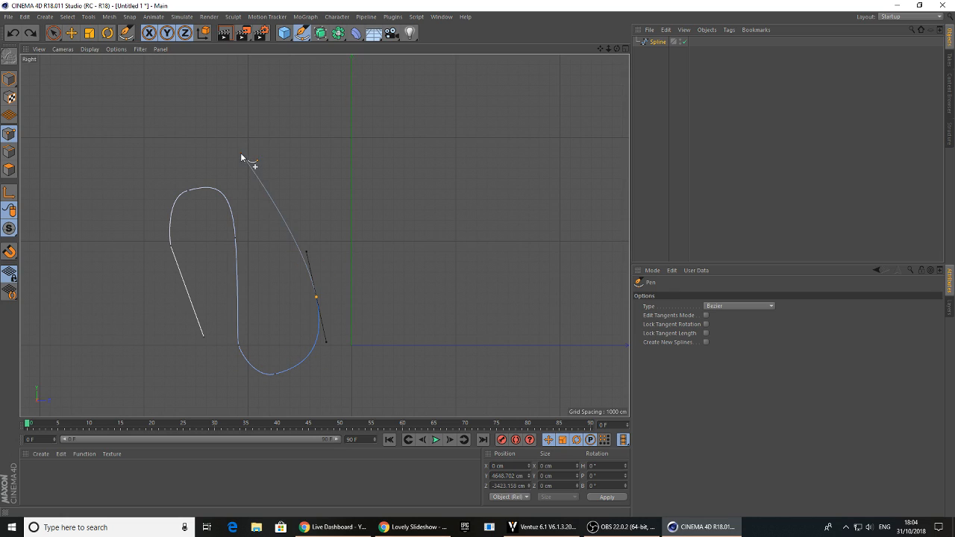
pyautogui.moveTo(227, 155); pyautogui.dragTo(268, 104)
pyautogui.moveTo(332, 198); pyautogui.dragTo(348, 275)
pyautogui.moveTo(357, 348); pyautogui.dragTo(390, 380)
pyautogui.click(429, 334)
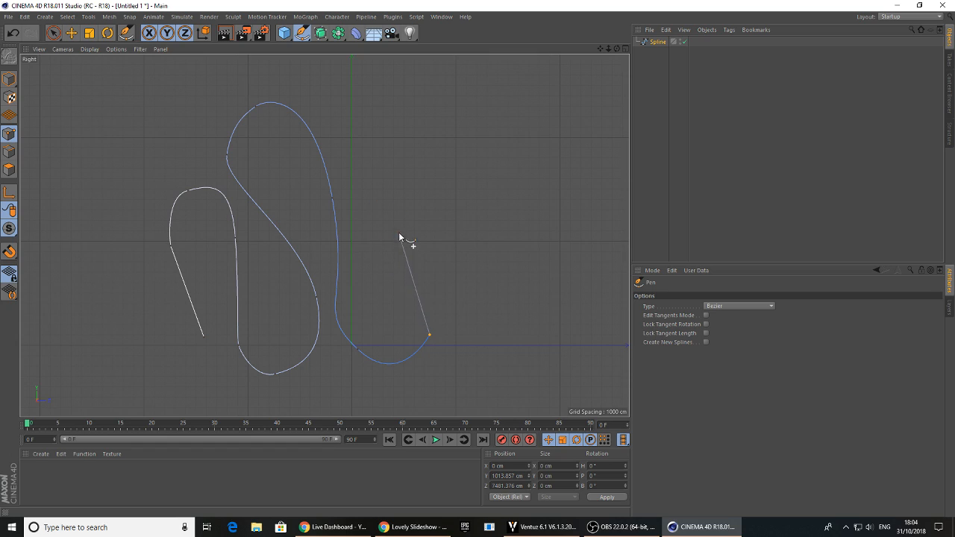
# Finish the spline with an S-shaped upward curve above the origin and end the drawing
pyautogui.moveTo(403, 185); pyautogui.dragTo(363, 146)
pyautogui.moveTo(347, 115); pyautogui.dragTo(344, 88)
pyautogui.keyDown('alt'); pyautogui.moveTo(378, 93); pyautogui.dragTo(376, 150, button='middle'); pyautogui.keyUp('alt')
pyautogui.moveTo(359, 120); pyautogui.dragTo(372, 103)
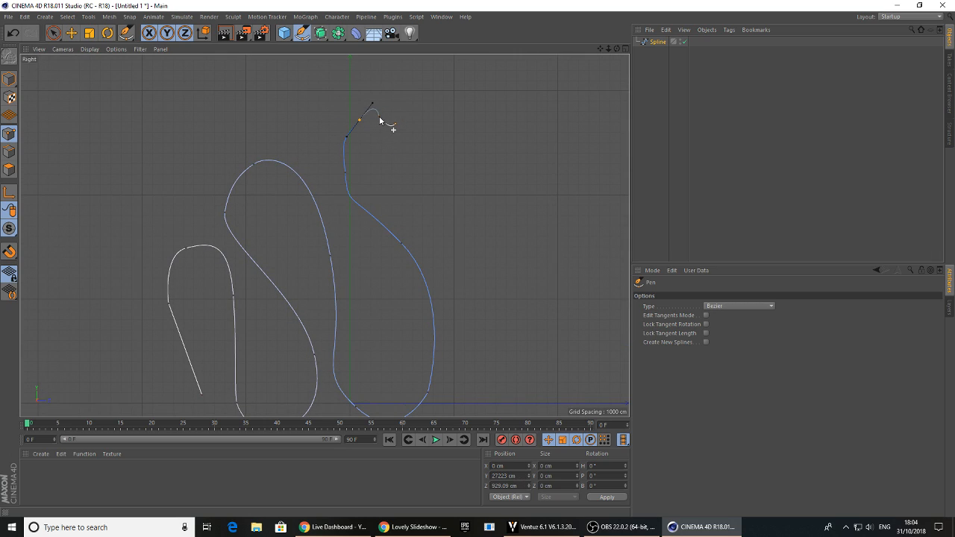
pyautogui.click(375, 103)
pyautogui.press('Escape')
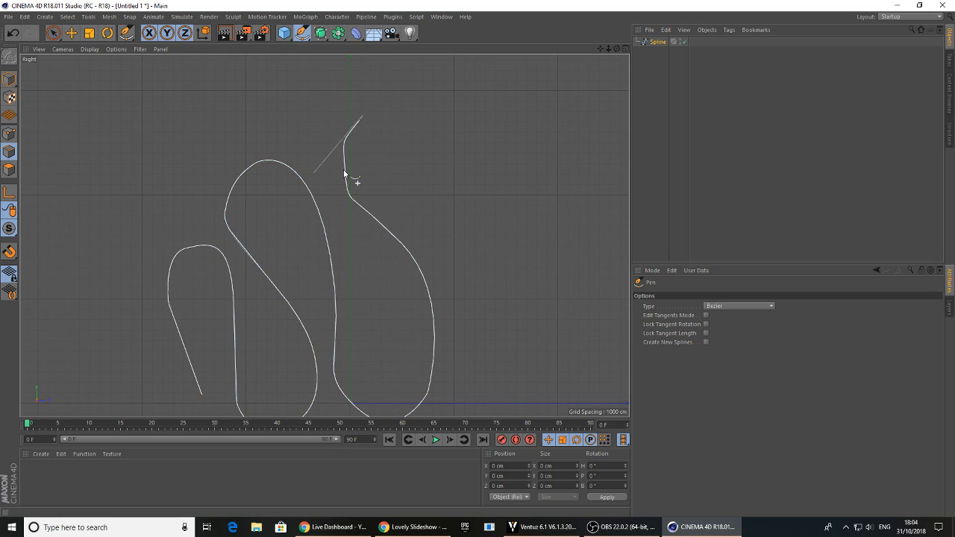
# Smooth the spline's upper S-curve in point mode by adjusting the points and tangents near its end
pyautogui.click(70, 33)
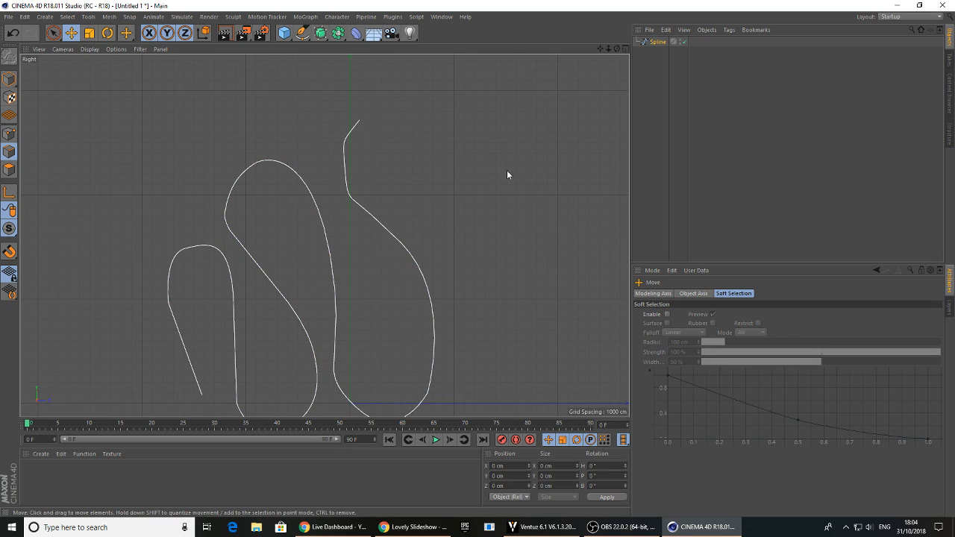
pyautogui.click(9, 134)
pyautogui.click(359, 119)
pyautogui.moveTo(359, 120); pyautogui.dragTo(347, 185)
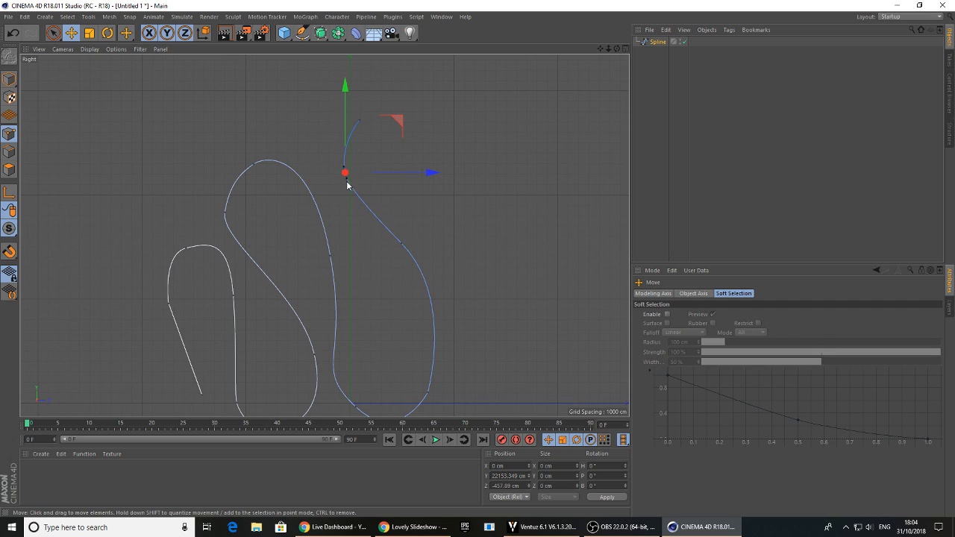
pyautogui.click(401, 244)
pyautogui.keyDown('alt'); pyautogui.moveTo(473, 320); pyautogui.dragTo(476, 255, button='middle'); pyautogui.keyUp('alt')
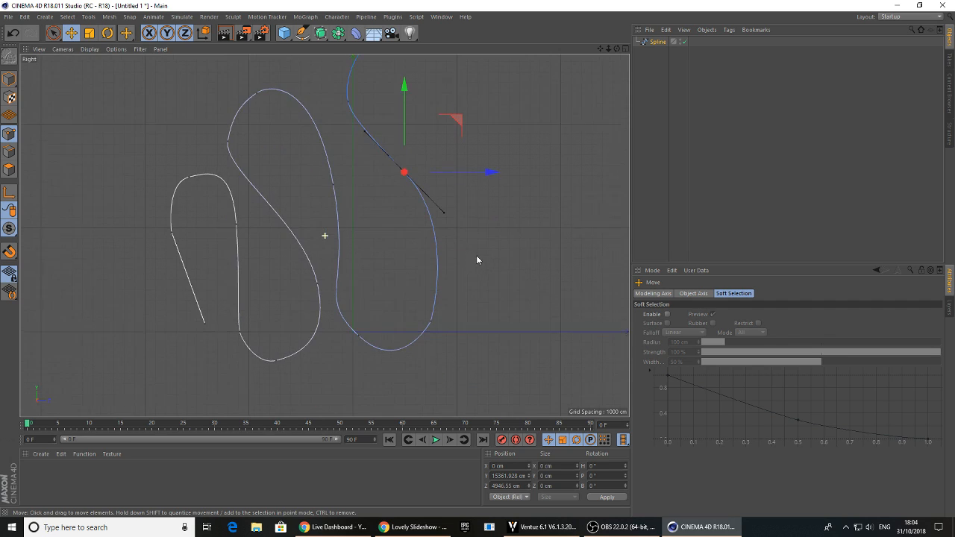
# Lower the first arch's outer foot point to about Y 5716 cm and Z -17195 cm
pyautogui.click(434, 320)
pyautogui.scroll(8, 421, 341)
pyautogui.moveTo(497, 253); pyautogui.dragTo(486, 251)
pyautogui.keyDown('alt'); pyautogui.moveTo(167, 302); pyautogui.dragTo(357, 335, button='middle'); pyautogui.keyUp('alt')
pyautogui.keyDown('alt'); pyautogui.moveTo(371, 267); pyautogui.dragTo(374, 302, button='middle'); pyautogui.keyUp('alt')
pyautogui.keyDown('alt'); pyautogui.moveTo(377, 290); pyautogui.dragTo(324, 287, button='right'); pyautogui.keyUp('alt')
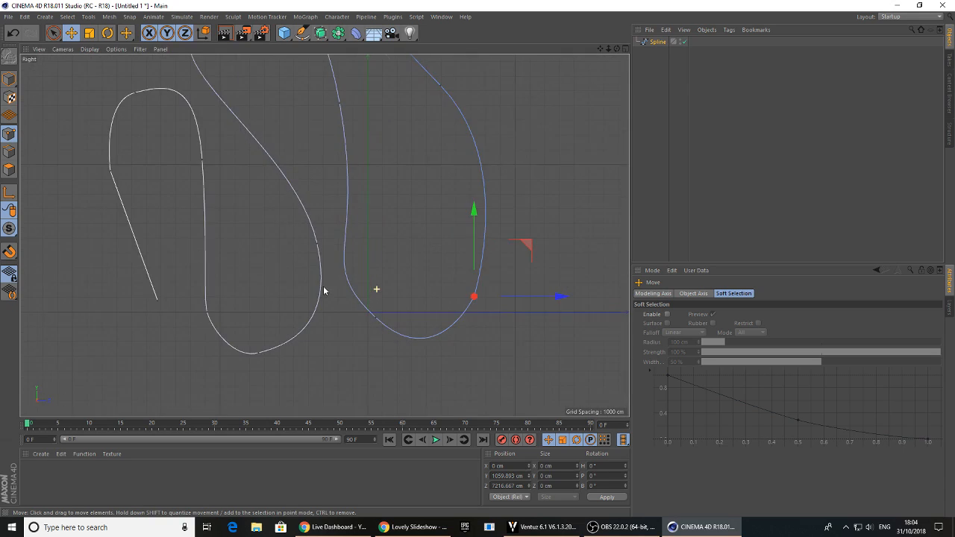
pyautogui.keyDown('alt'); pyautogui.moveTo(213, 202); pyautogui.dragTo(263, 243, button='middle'); pyautogui.keyUp('alt')
pyautogui.click(165, 217)
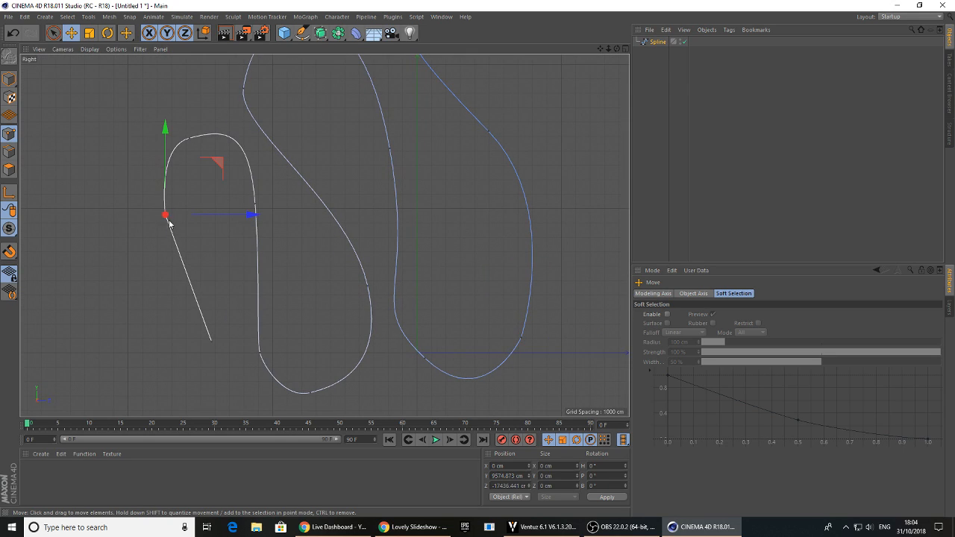
pyautogui.moveTo(173, 219); pyautogui.dragTo(185, 276)
pyautogui.moveTo(265, 271)
pyautogui.mouseDown()
pyautogui.moveTo(242, 271)
pyautogui.moveTo(254, 271)
pyautogui.mouseUp()
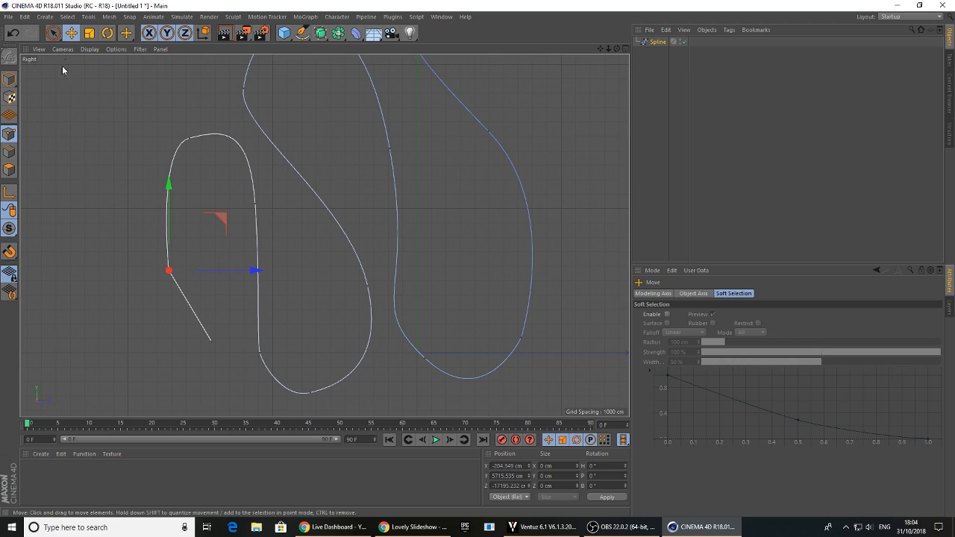
# Delete the spline's starting point so the spline begins at the first arch's outer foot
pyautogui.click(56, 35)
pyautogui.click(73, 47)
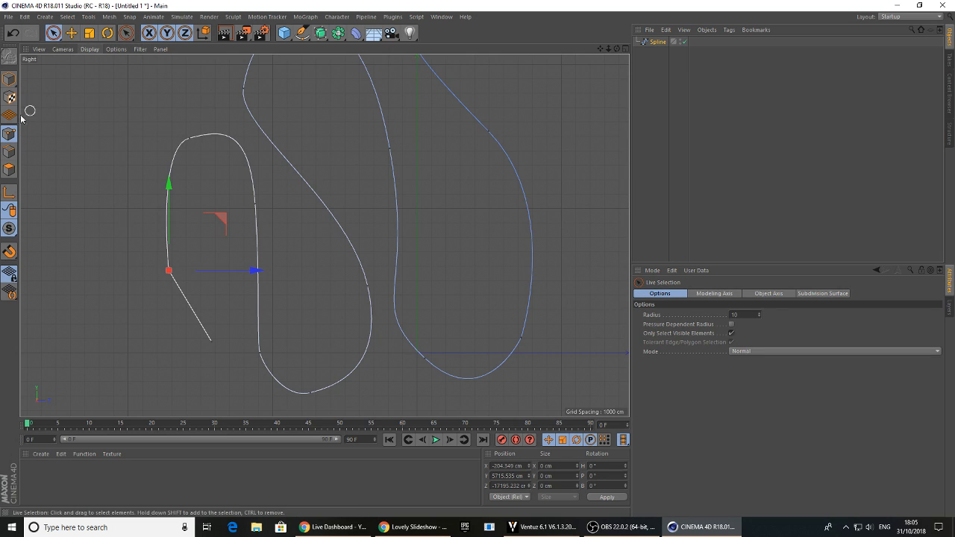
pyautogui.click(70, 38)
pyautogui.click(215, 346)
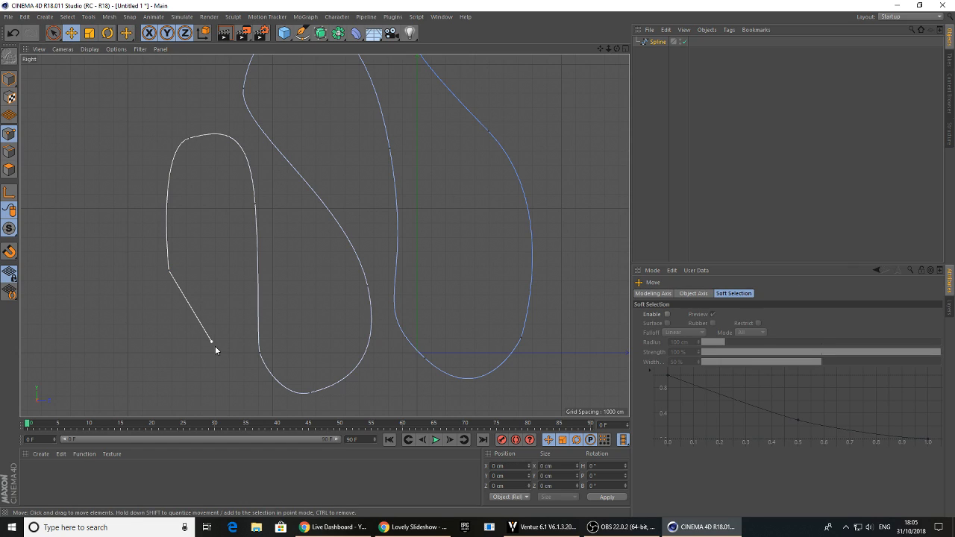
pyautogui.click(212, 341)
pyautogui.press('Delete')
pyautogui.click(167, 272)
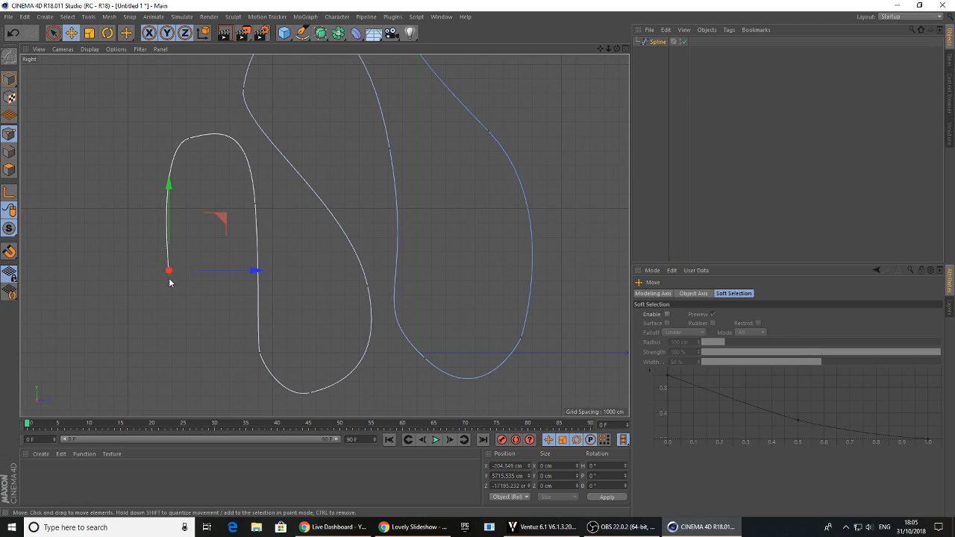
# Round off the first arch's top and the first bottom loop by adjusting their point tangents
pyautogui.click(190, 138)
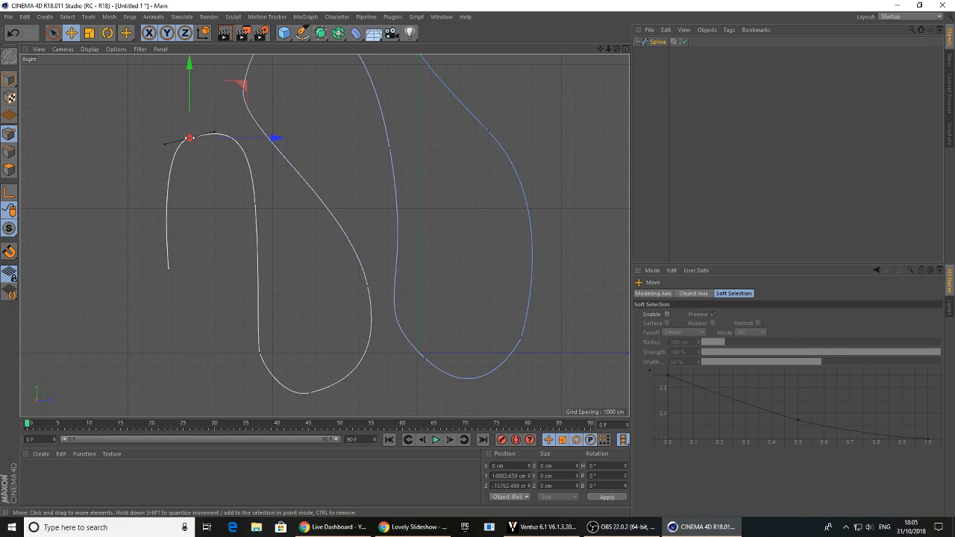
pyautogui.moveTo(165, 144); pyautogui.dragTo(165, 158)
pyautogui.click(259, 353)
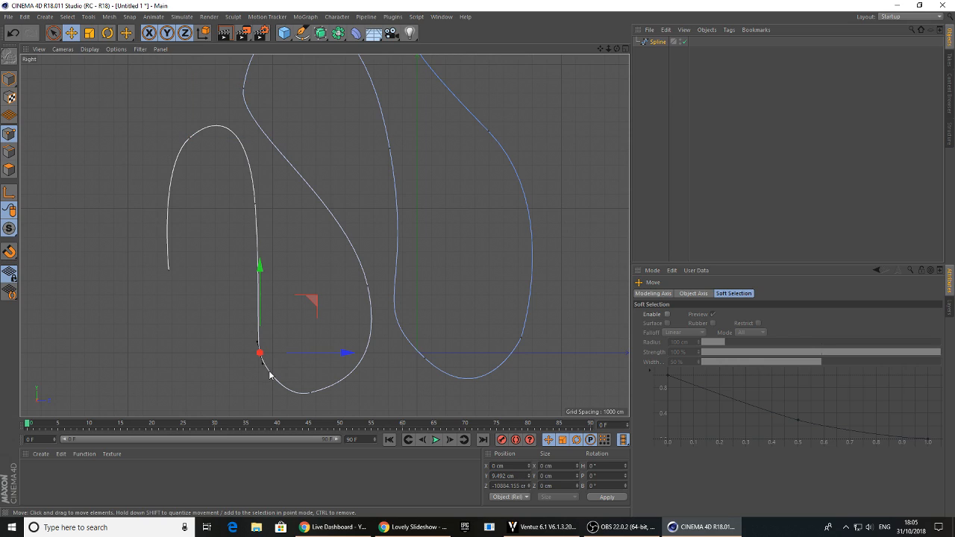
pyautogui.moveTo(263, 366); pyautogui.dragTo(266, 381)
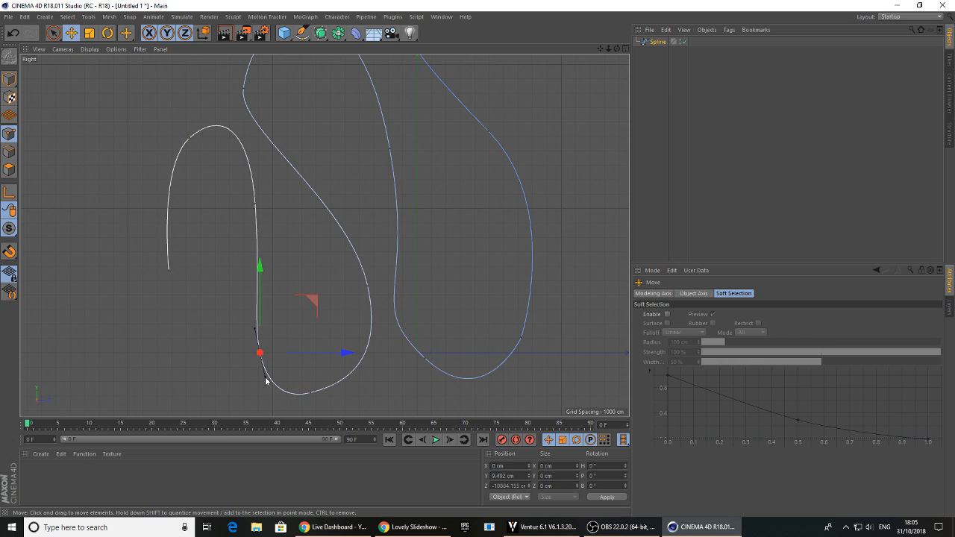
pyautogui.click(310, 393)
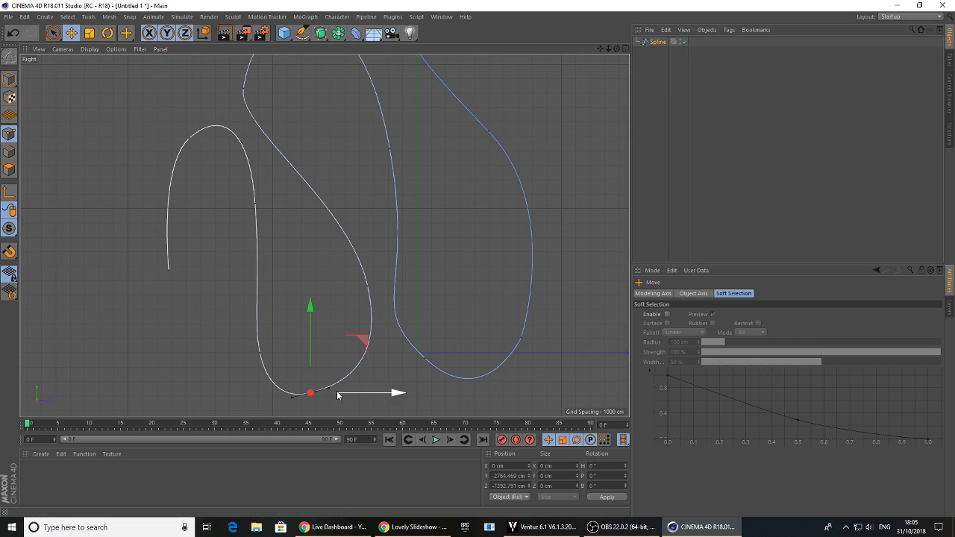
# Maximize the Perspective view and examine the spline's overall shape from different angles
pyautogui.middleClick(300, 107)
pyautogui.middleClick(313, 185)
pyautogui.keyDown('alt'); pyautogui.moveTo(436, 214); pyautogui.dragTo(314, 212, button='right'); pyautogui.keyUp('alt')
pyautogui.keyDown('alt'); pyautogui.moveTo(400, 202); pyautogui.dragTo(277, 187, button='right'); pyautogui.keyUp('alt')
pyautogui.keyDown('alt'); pyautogui.moveTo(292, 175); pyautogui.dragTo(209, 173, button='right'); pyautogui.keyUp('alt')
pyautogui.keyDown('alt'); pyautogui.moveTo(380, 152); pyautogui.dragTo(242, 146, button='right'); pyautogui.keyUp('alt')
pyautogui.keyDown('alt'); pyautogui.moveTo(317, 241); pyautogui.dragTo(304, 307, button='middle'); pyautogui.keyUp('alt')
pyautogui.keyDown('alt'); pyautogui.moveTo(335, 202); pyautogui.dragTo(333, 236, button='middle'); pyautogui.keyUp('alt')
pyautogui.keyDown('alt'); pyautogui.moveTo(385, 158); pyautogui.dragTo(376, 223, button='middle'); pyautogui.keyUp('alt')
pyautogui.click(435, 152)
# Add a Sweep generator and make the spline its child
pyautogui.click(323, 32)
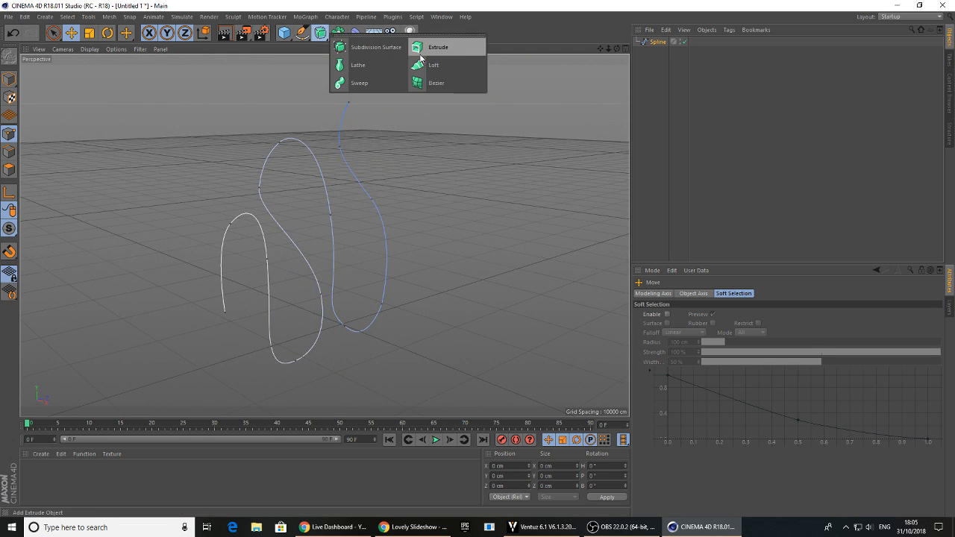
pyautogui.click(362, 84)
pyautogui.click(640, 64)
pyautogui.moveTo(652, 53); pyautogui.dragTo(658, 43)
pyautogui.click(656, 42)
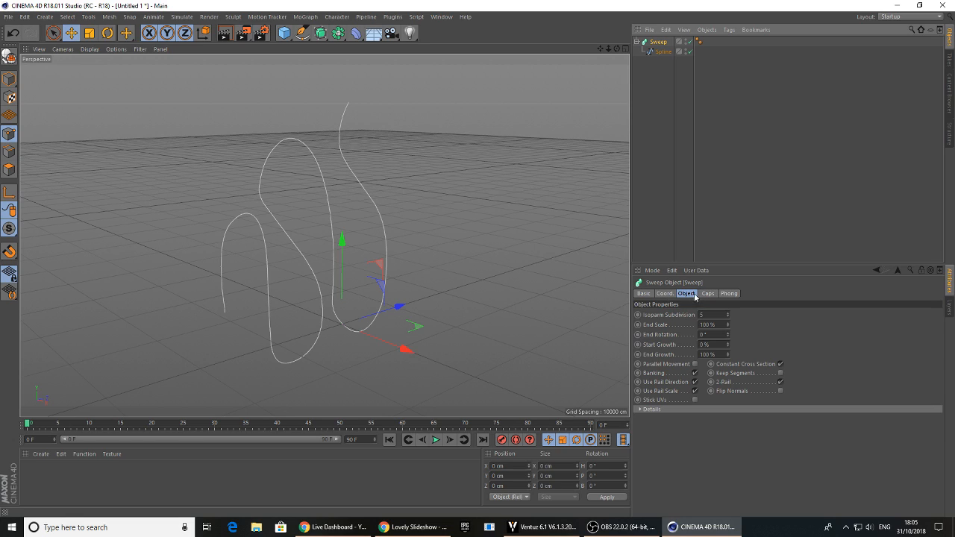
# Examine the Sweep's coordinates and object properties and the child spline's object properties
pyautogui.click(665, 294)
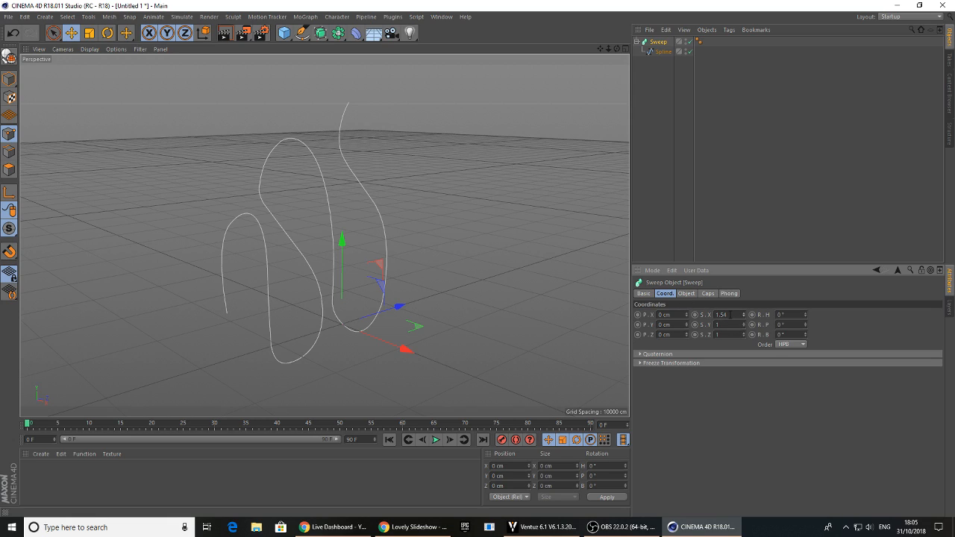
pyautogui.click(681, 294)
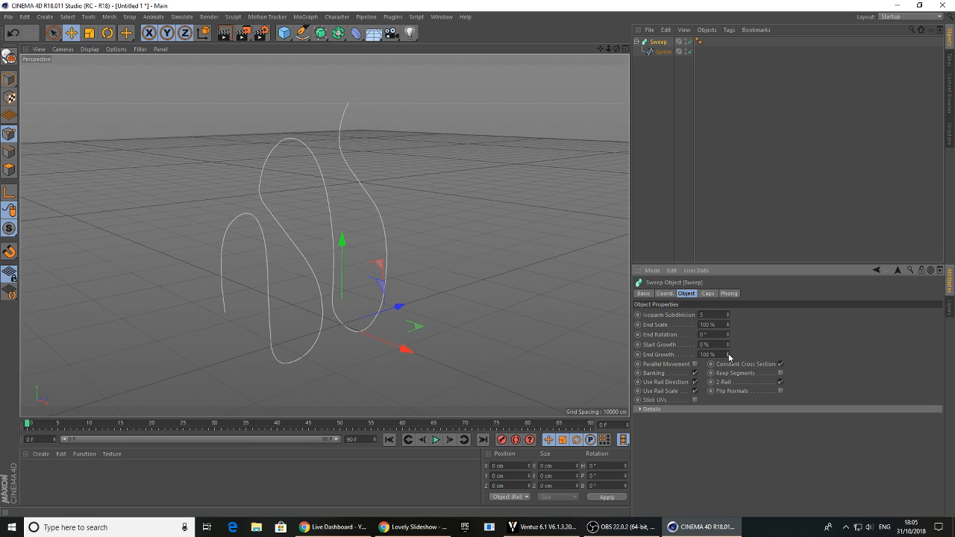
pyautogui.click(662, 52)
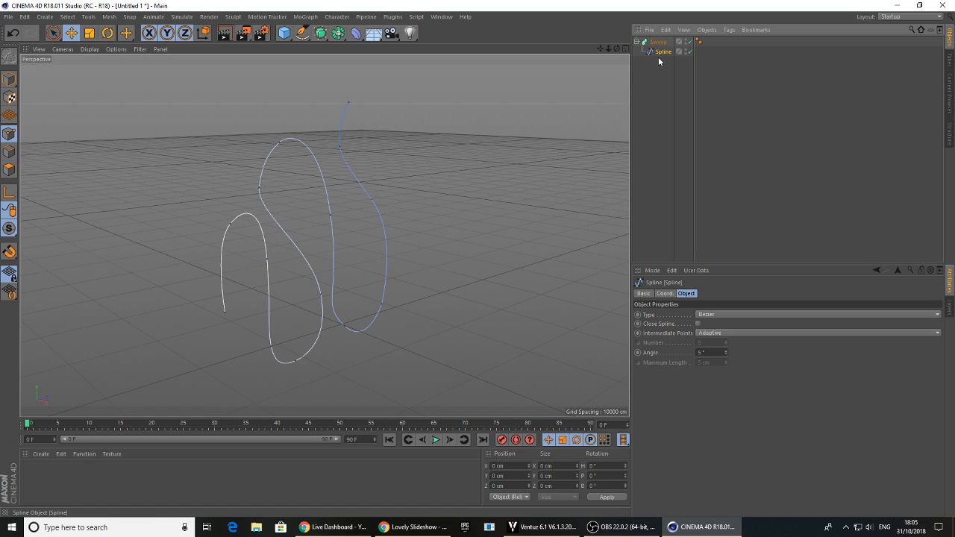
pyautogui.click(660, 45)
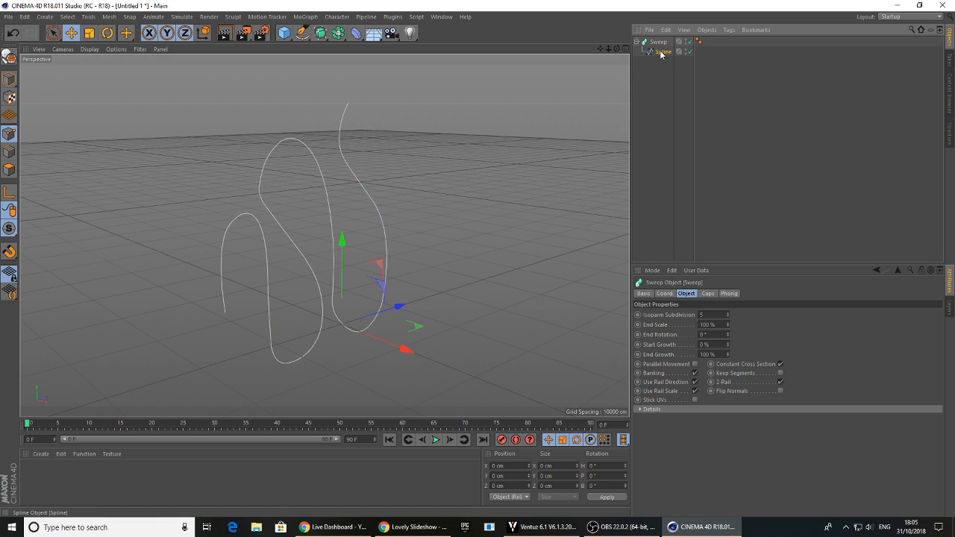
pyautogui.click(662, 52)
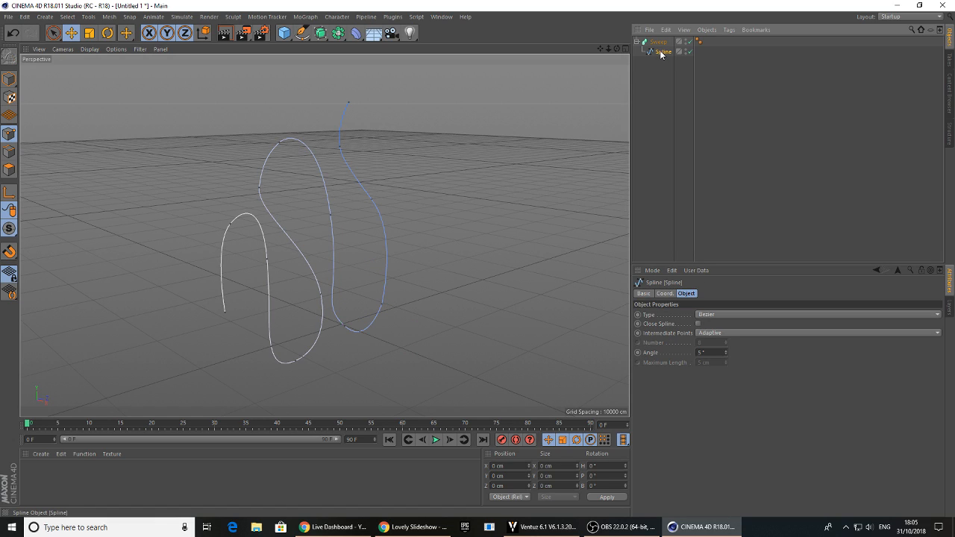
pyautogui.click(320, 33)
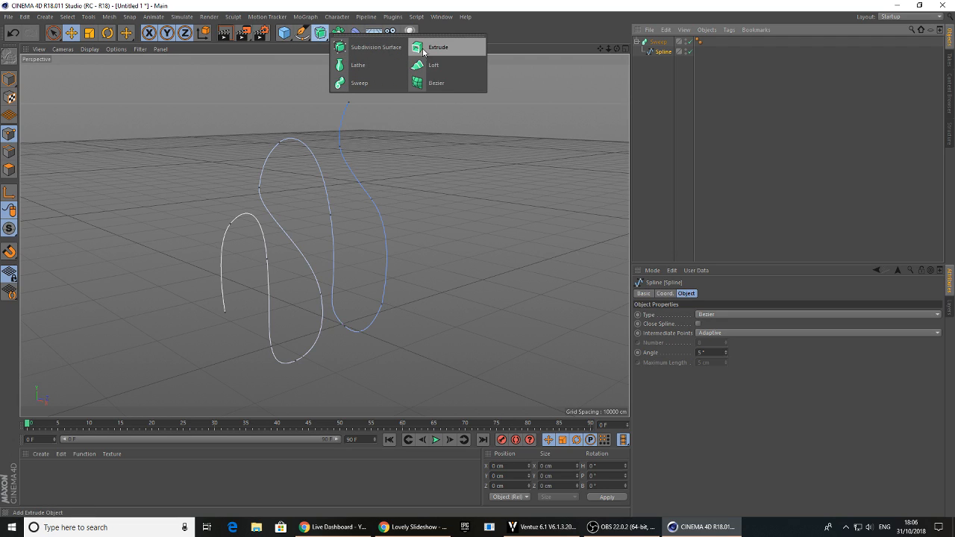
# Add a Rectangle spline and place it above the path spline inside the Sweep as its profile
pyautogui.click(302, 32)
pyautogui.click(407, 118)
pyautogui.moveTo(656, 42); pyautogui.dragTo(660, 61)
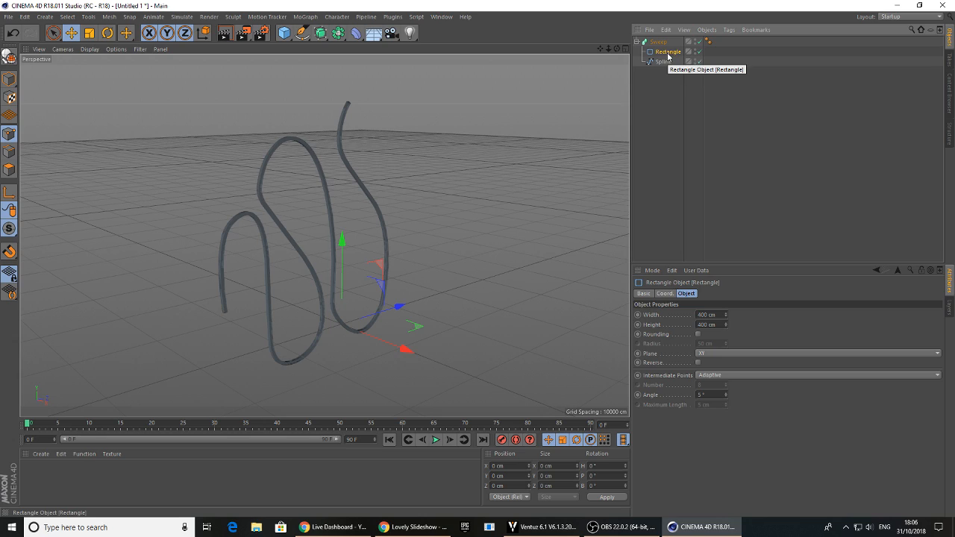
# Set the Rectangle profile's width to 0 cm and height to 10776 cm, and select the Sweep object
pyautogui.moveTo(726, 316); pyautogui.dragTo(725, 409)
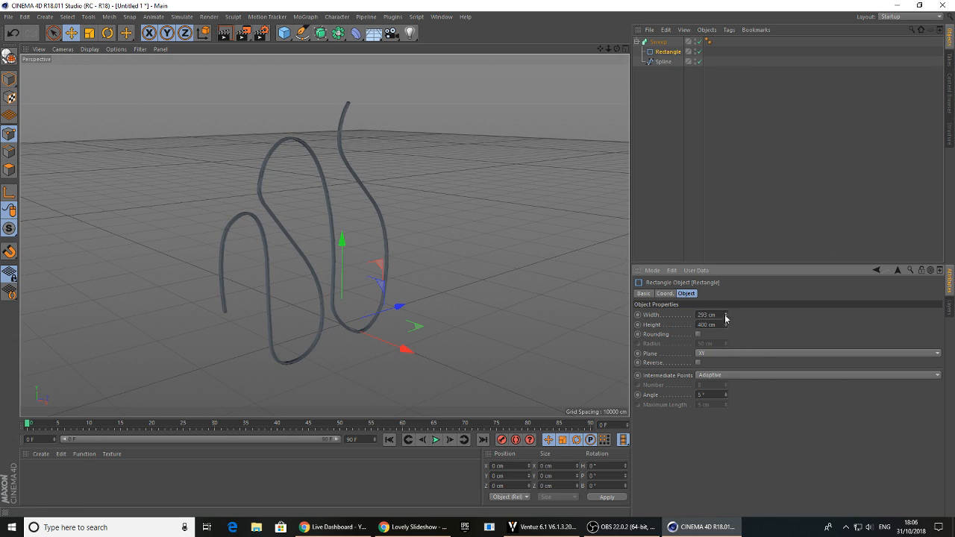
pyautogui.moveTo(724, 326); pyautogui.dragTo(911, 326)
pyautogui.moveTo(726, 315); pyautogui.dragTo(725, 380)
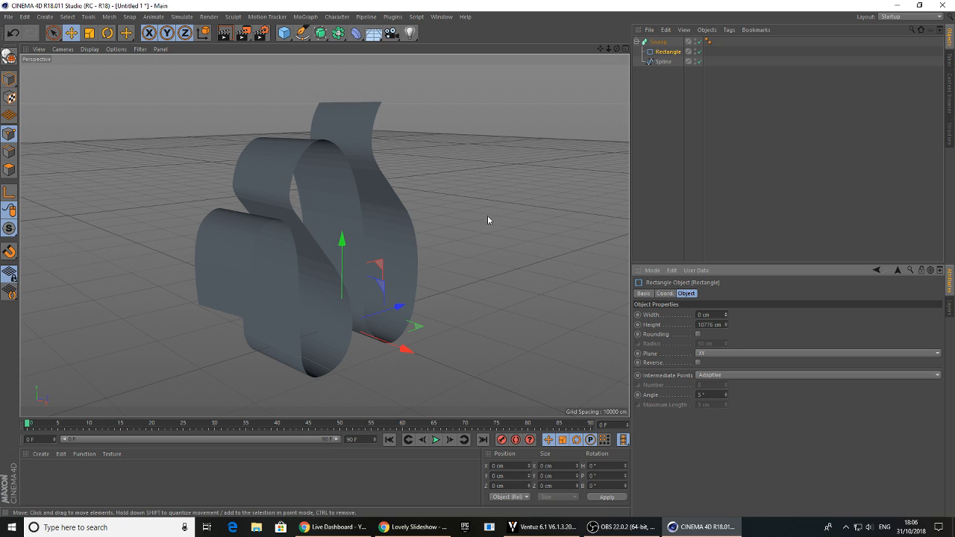
pyautogui.keyDown('alt'); pyautogui.moveTo(235, 301); pyautogui.dragTo(671, 148); pyautogui.keyUp('alt')
pyautogui.click(658, 42)
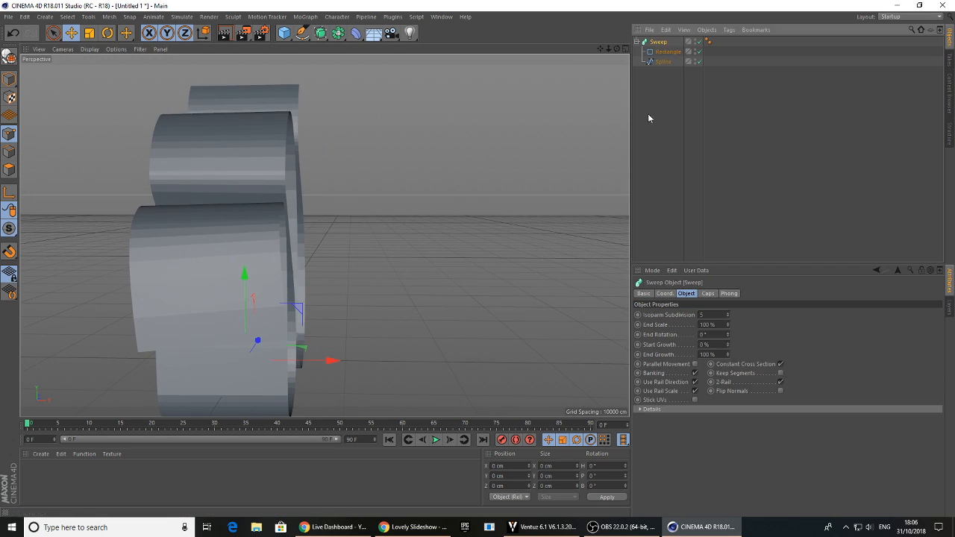
# Reduce the Sweep's End Growth to shorten the ribbon, and select the path spline
pyautogui.moveTo(728, 355)
pyautogui.mouseDown()
pyautogui.moveTo(701, 357)
pyautogui.moveTo(728, 337)
pyautogui.moveTo(729, 359)
pyautogui.moveTo(728, 337)
pyautogui.mouseUp()
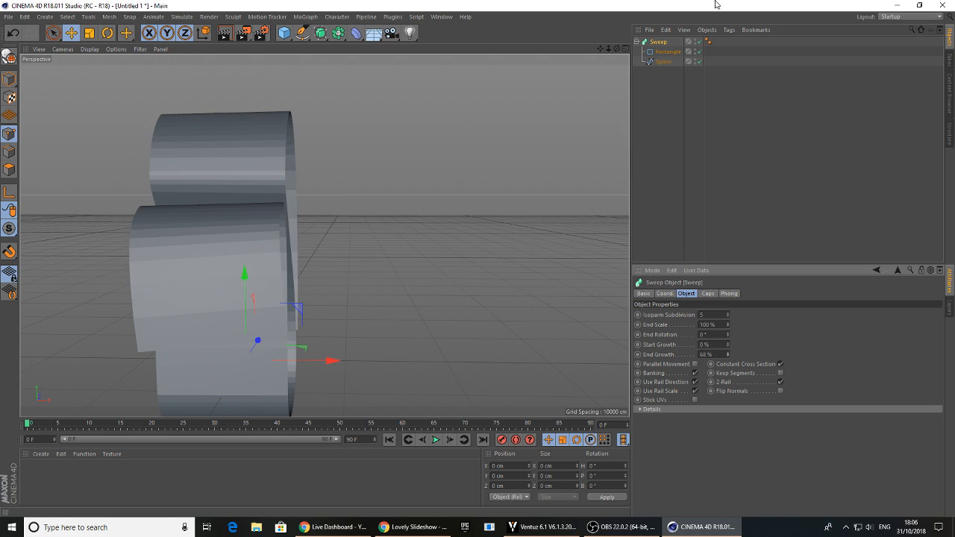
pyautogui.click(663, 62)
pyautogui.keyDown('alt'); pyautogui.moveTo(323, 147); pyautogui.dragTo(360, 197); pyautogui.keyUp('alt')
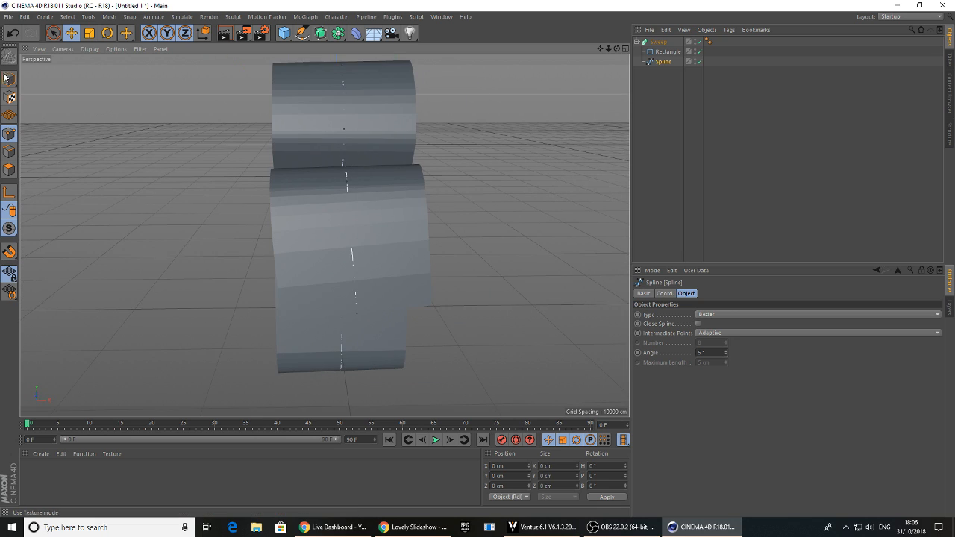
pyautogui.keyDown('alt'); pyautogui.moveTo(286, 262); pyautogui.dragTo(430, 245); pyautogui.keyUp('alt')
pyautogui.keyDown('alt'); pyautogui.moveTo(407, 165); pyautogui.dragTo(378, 124); pyautogui.keyUp('alt')
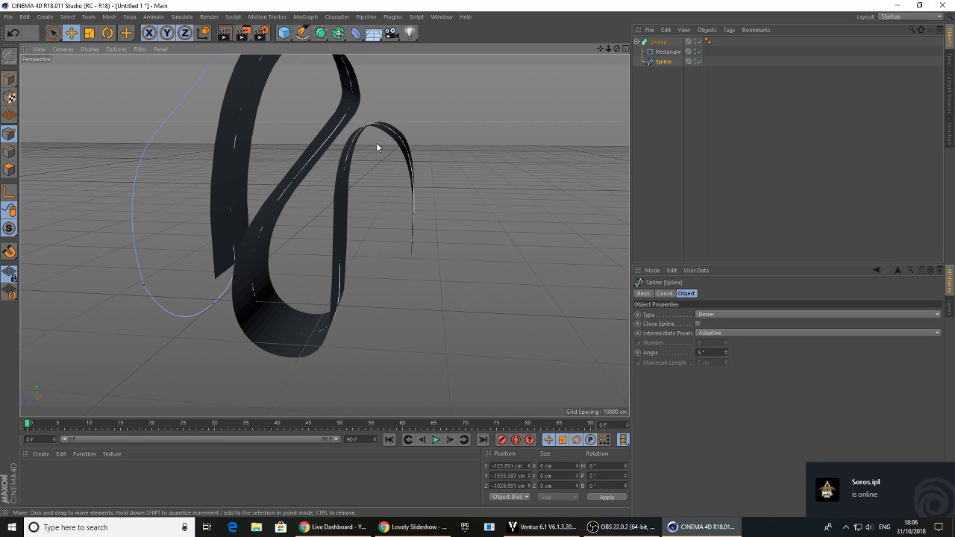
# Activate the Move tool and change the viewport display mode to Hidden Line
pyautogui.click(71, 33)
pyautogui.keyDown('alt'); pyautogui.moveTo(391, 142); pyautogui.dragTo(373, 150); pyautogui.keyUp('alt')
pyautogui.click(105, 49)
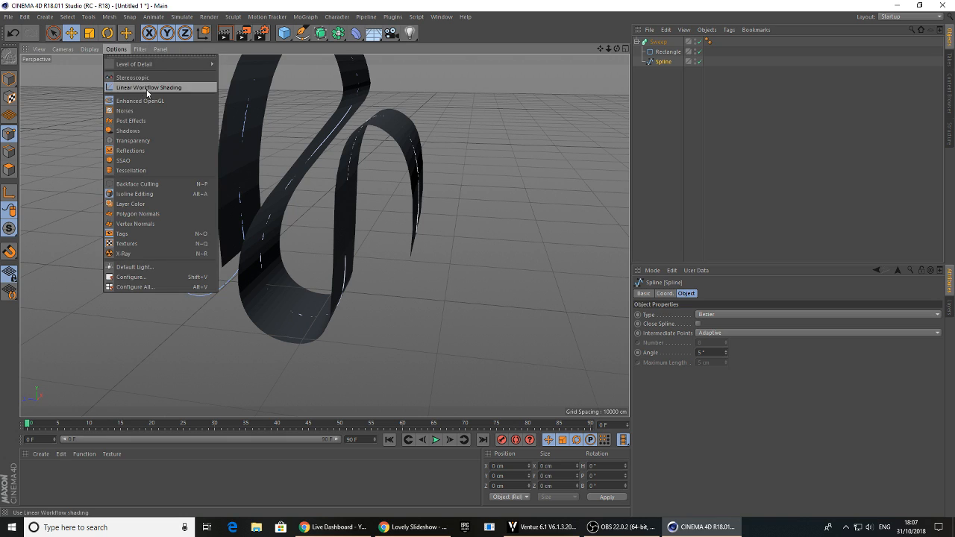
pyautogui.moveTo(89, 49)
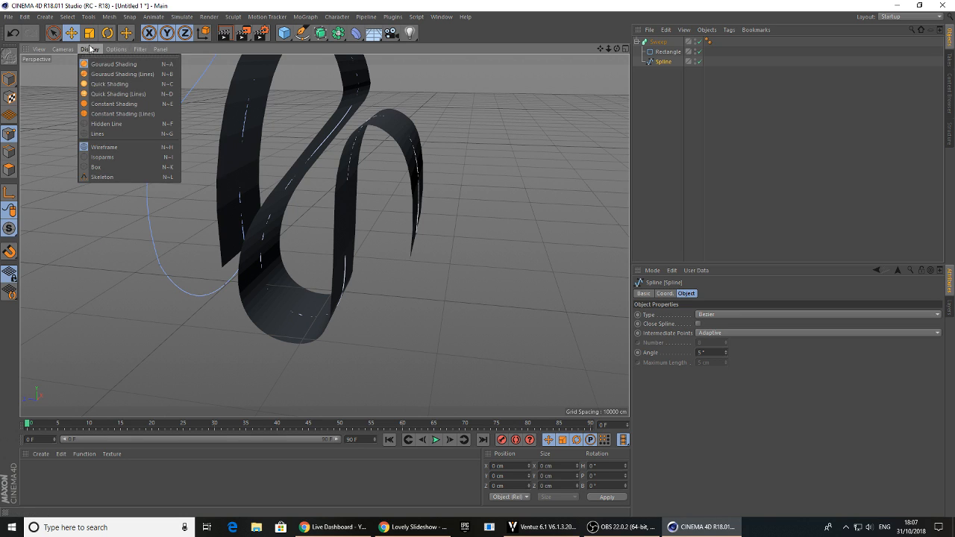
pyautogui.click(101, 124)
# Disable the Sweep so only the spline shows, and select the point near the bottom of its first bend
pyautogui.keyDown('alt'); pyautogui.moveTo(397, 139); pyautogui.dragTo(429, 276, button='middle'); pyautogui.keyUp('alt')
pyautogui.keyDown('alt'); pyautogui.moveTo(428, 277); pyautogui.dragTo(391, 277); pyautogui.keyUp('alt')
pyautogui.keyDown('alt'); pyautogui.moveTo(390, 277); pyautogui.dragTo(438, 284, button='right'); pyautogui.keyUp('alt')
pyautogui.moveTo(437, 283)
pyautogui.keyDown('alt'); pyautogui.mouseDown()
pyautogui.moveTo(476, 284)
pyautogui.moveTo(440, 260)
pyautogui.moveTo(383, 261)
pyautogui.moveTo(362, 277)
pyautogui.moveTo(454, 273)
pyautogui.moveTo(452, 89)
pyautogui.moveTo(394, 160)
pyautogui.moveTo(418, 158)
pyautogui.moveTo(336, 174)
pyautogui.moveTo(402, 181)
pyautogui.moveTo(446, 144)
pyautogui.moveTo(414, 197)
pyautogui.moveTo(487, 143)
pyautogui.mouseUp(); pyautogui.keyUp('alt')
pyautogui.click(698, 41)
pyautogui.click(413, 355)
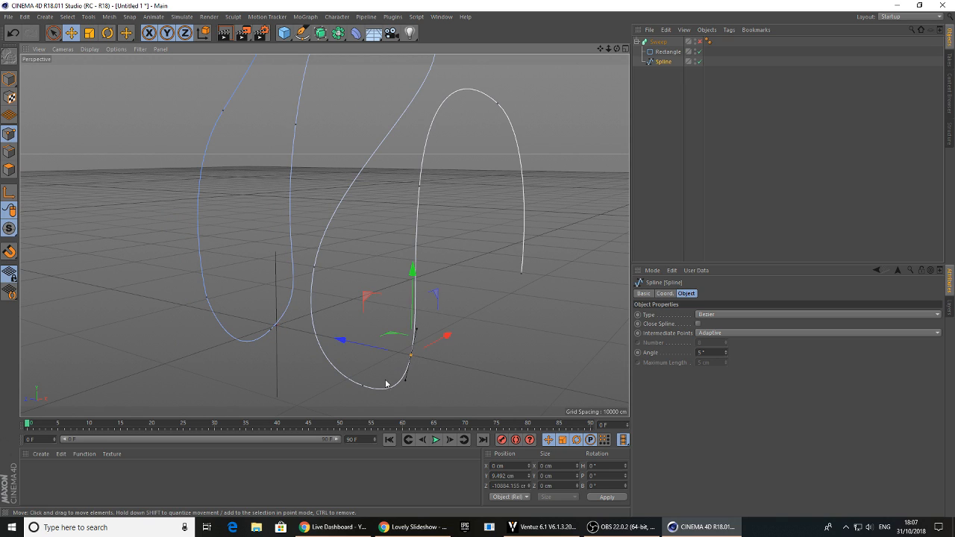
# Try to shift the lowest point of the spline's first bend and a neighbouring point sideways along X
pyautogui.keyDown('shift'); pyautogui.click(363, 387); pyautogui.keyUp('shift')
pyautogui.keyDown('alt'); pyautogui.moveTo(363, 387); pyautogui.dragTo(363, 313); pyautogui.keyUp('alt')
pyautogui.moveTo(456, 362); pyautogui.dragTo(417, 363)
pyautogui.click(396, 212)
pyautogui.moveTo(468, 209)
pyautogui.mouseDown()
pyautogui.moveTo(448, 212)
pyautogui.moveTo(462, 209)
pyautogui.mouseUp()
# Try to shift the point beside the spline's tall upper bend to about X 3115 cm
pyautogui.click(425, 143)
pyautogui.moveTo(458, 144)
pyautogui.mouseDown()
pyautogui.moveTo(539, 145)
pyautogui.moveTo(469, 182)
pyautogui.moveTo(521, 227)
pyautogui.mouseUp()
pyautogui.keyDown('alt'); pyautogui.moveTo(470, 203); pyautogui.dragTo(428, 171); pyautogui.keyUp('alt')
pyautogui.click(428, 170)
pyautogui.moveTo(512, 167); pyautogui.dragTo(545, 174)
pyautogui.keyDown('alt'); pyautogui.moveTo(545, 179); pyautogui.dragTo(368, 319); pyautogui.keyUp('alt')
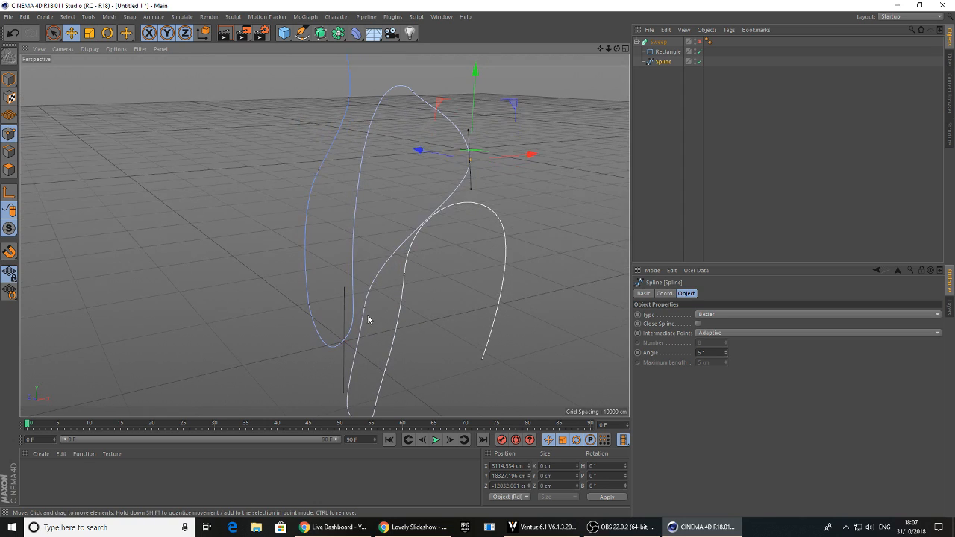
# Try to move the point below the tall bend to about X 4375 cm and reshape the tangent at the bend's top
pyautogui.click(365, 308)
pyautogui.moveTo(443, 290)
pyautogui.mouseDown()
pyautogui.moveTo(468, 292)
pyautogui.moveTo(448, 285)
pyautogui.mouseUp()
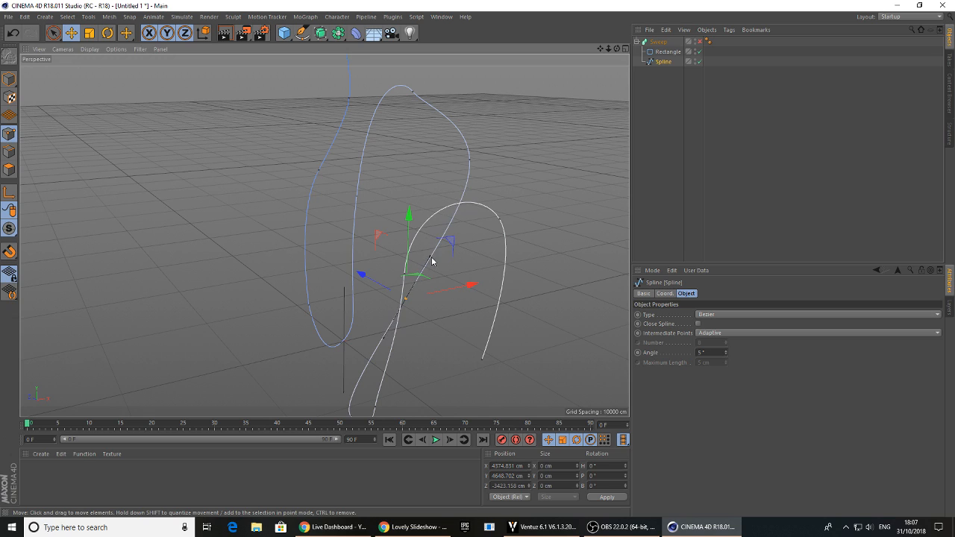
pyautogui.click(417, 99)
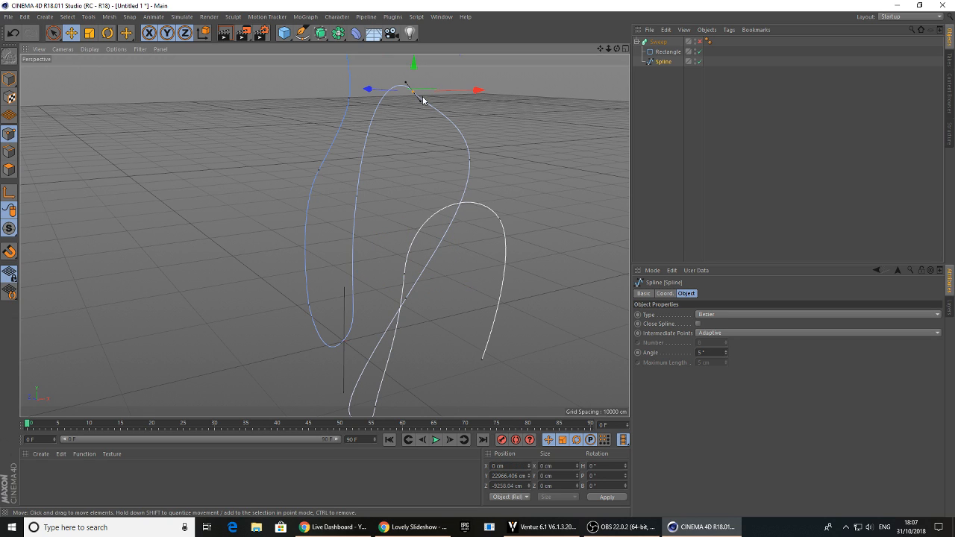
pyautogui.keyDown('alt'); pyautogui.moveTo(384, 180); pyautogui.dragTo(400, 196); pyautogui.keyUp('alt')
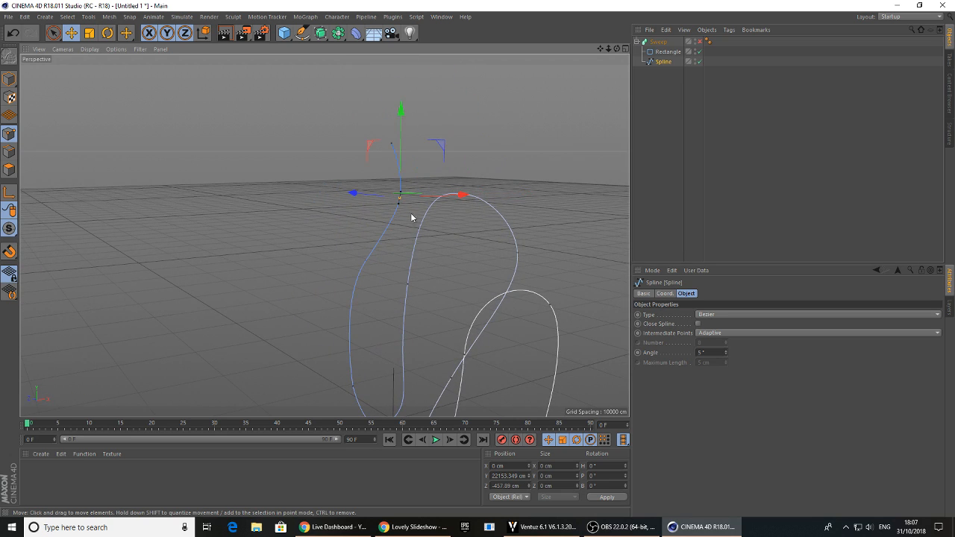
# Try to shift the points at the blue tail's upper end and lower bend along X
pyautogui.keyDown('shift'); pyautogui.click(392, 143); pyautogui.keyUp('shift')
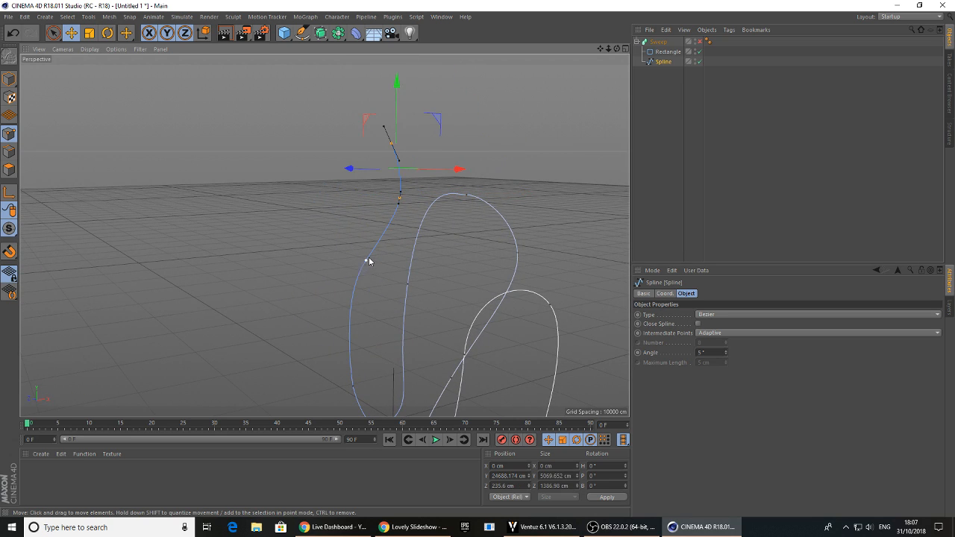
pyautogui.moveTo(439, 267); pyautogui.dragTo(396, 275)
pyautogui.keyDown('alt'); pyautogui.moveTo(309, 411); pyautogui.dragTo(326, 333, button='middle'); pyautogui.keyUp('alt')
pyautogui.click(329, 322)
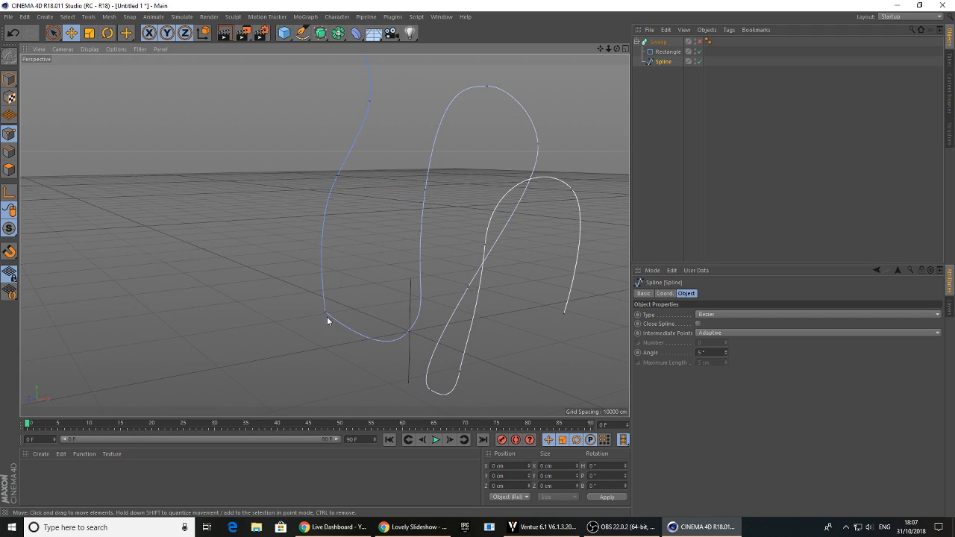
pyautogui.keyDown('alt'); pyautogui.moveTo(336, 326); pyautogui.dragTo(304, 303); pyautogui.keyUp('alt')
pyautogui.moveTo(444, 326); pyautogui.dragTo(450, 327)
# Enable the Sweep again, select it and adjust its End Growth to check the twisted ribbon
pyautogui.click(699, 42)
pyautogui.keyDown('alt'); pyautogui.moveTo(478, 196); pyautogui.dragTo(363, 237); pyautogui.keyUp('alt')
pyautogui.click(668, 69)
pyautogui.click(659, 44)
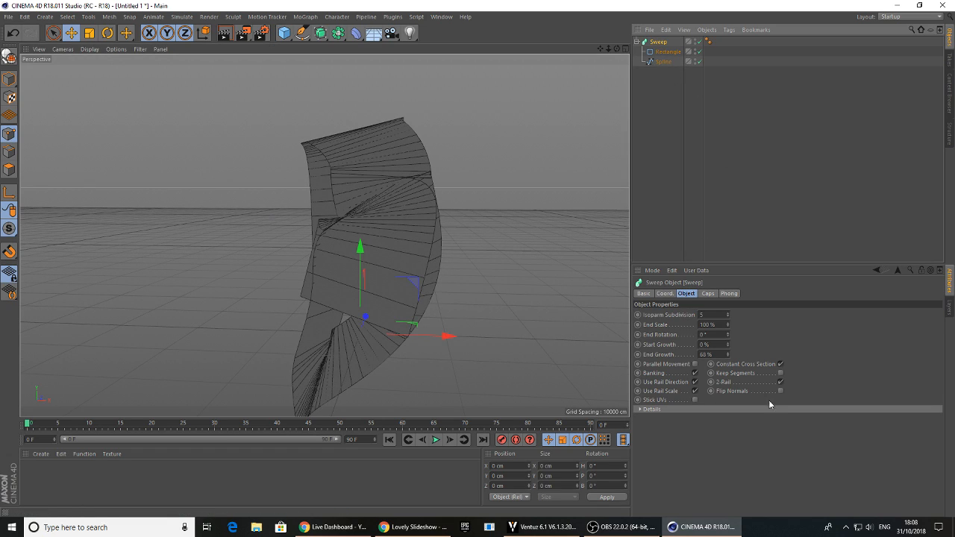
pyautogui.moveTo(728, 357)
pyautogui.mouseDown()
pyautogui.moveTo(728, 386)
pyautogui.moveTo(728, 365)
pyautogui.mouseUp()
pyautogui.keyDown('alt'); pyautogui.moveTo(344, 217); pyautogui.dragTo(411, 281); pyautogui.keyUp('alt')
# Undo the Sweep changes and all the spline point edits, back to the disabled Sweep with the original spline shape
pyautogui.hotkey('ctrl', 'z')
pyautogui.hotkey('ctrl', 'z')
pyautogui.hotkey('ctrl', 'z')
pyautogui.hotkey('ctrl', 'z')
pyautogui.hotkey('ctrl', 'z')
pyautogui.hotkey('ctrl', 'z')
pyautogui.hotkey('ctrl', 'z')
pyautogui.hotkey('ctrl', 'z')
pyautogui.hotkey('ctrl', 'z')
pyautogui.hotkey('ctrl', 'z')
pyautogui.hotkey('ctrl', 'z')
pyautogui.hotkey('ctrl', 'z')
pyautogui.hotkey('ctrl', 'z')
pyautogui.hotkey('ctrl', 'z')
pyautogui.hotkey('ctrl', 'z')
pyautogui.hotkey('ctrl', 'z')
pyautogui.hotkey('ctrl', 'z')
pyautogui.hotkey('ctrl', 'z')
pyautogui.hotkey('ctrl', 'z')
pyautogui.keyDown('alt'); pyautogui.moveTo(339, 273); pyautogui.dragTo(107, 250); pyautogui.keyUp('alt')
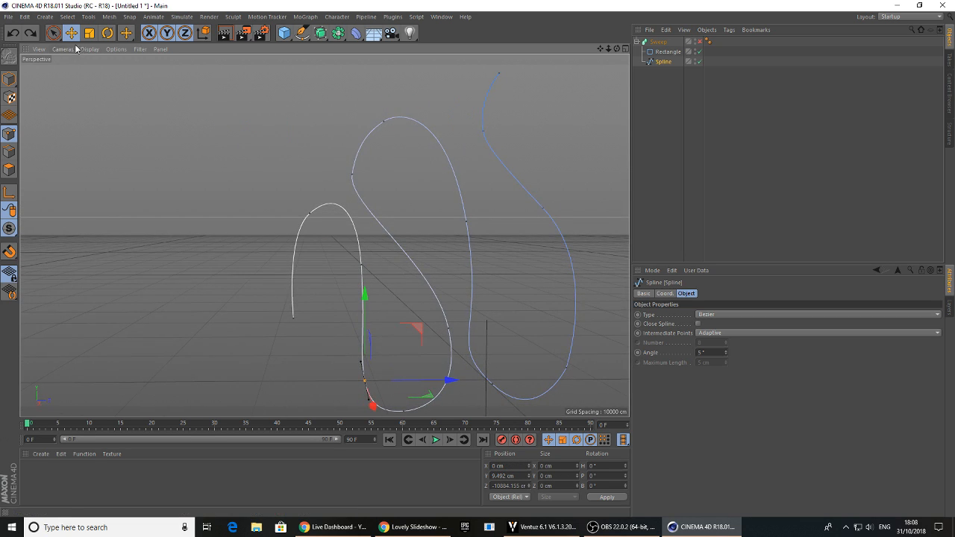
# Rectangle-select the points of the spline's white first loop and its lower bend, and move them outward along negative X
pyautogui.moveTo(54, 35); pyautogui.dragTo(79, 66)
pyautogui.keyDown('alt'); pyautogui.moveTo(341, 292); pyautogui.dragTo(334, 266, button='middle'); pyautogui.keyUp('alt')
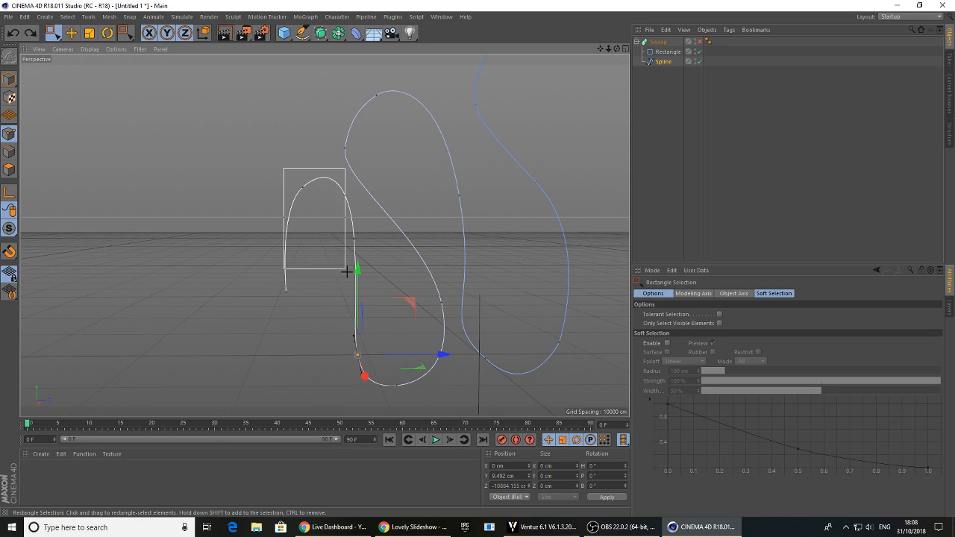
pyautogui.moveTo(369, 395); pyautogui.dragTo(433, 380)
pyautogui.moveTo(416, 297); pyautogui.dragTo(345, 297)
pyautogui.press('r')
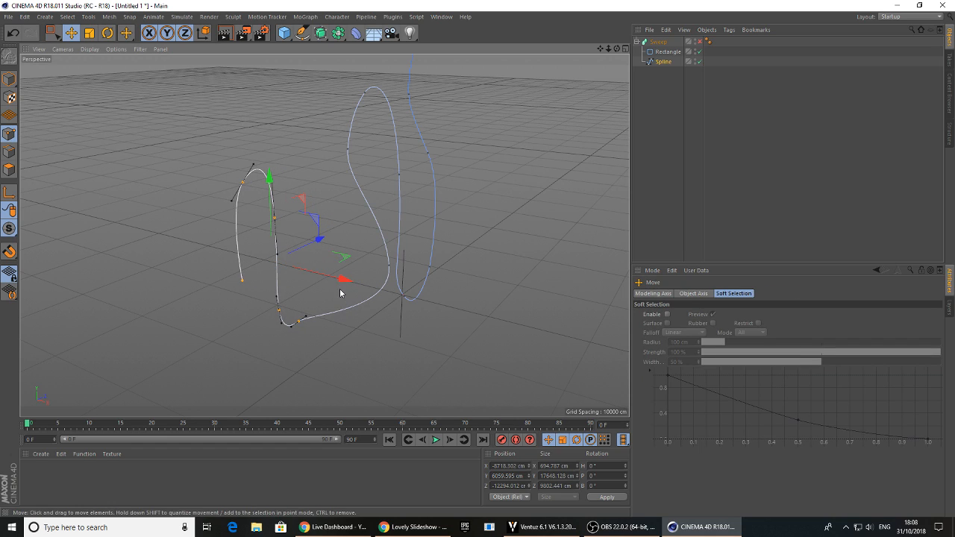
pyautogui.moveTo(289, 277); pyautogui.dragTo(254, 282)
pyautogui.press('e')
pyautogui.moveTo(322, 238)
pyautogui.mouseDown()
pyautogui.moveTo(333, 235)
pyautogui.moveTo(317, 241)
pyautogui.mouseUp()
pyautogui.click(325, 333)
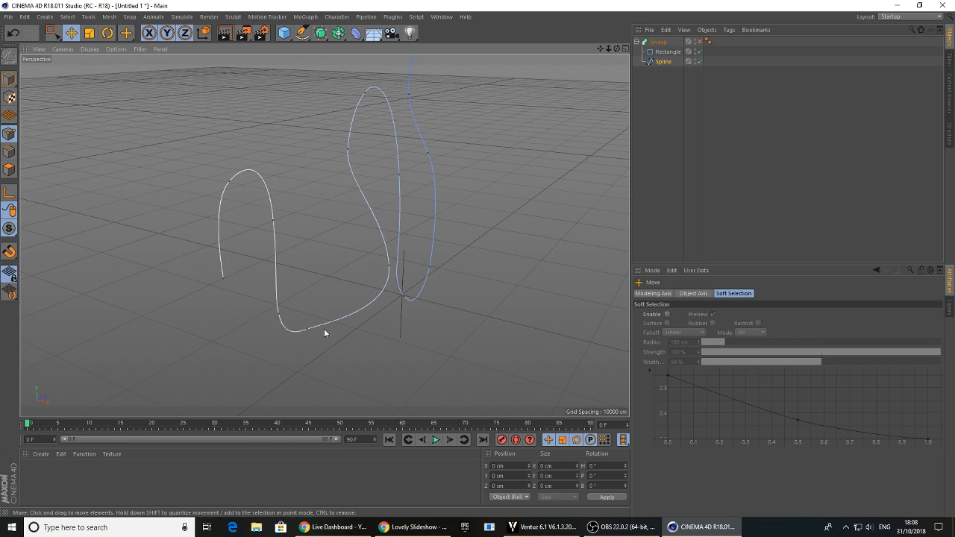
# Move the lowest bend point to about X -4977, Y -3488, Z -7170 cm, and briefly preview the Sweep
pyautogui.click(308, 329)
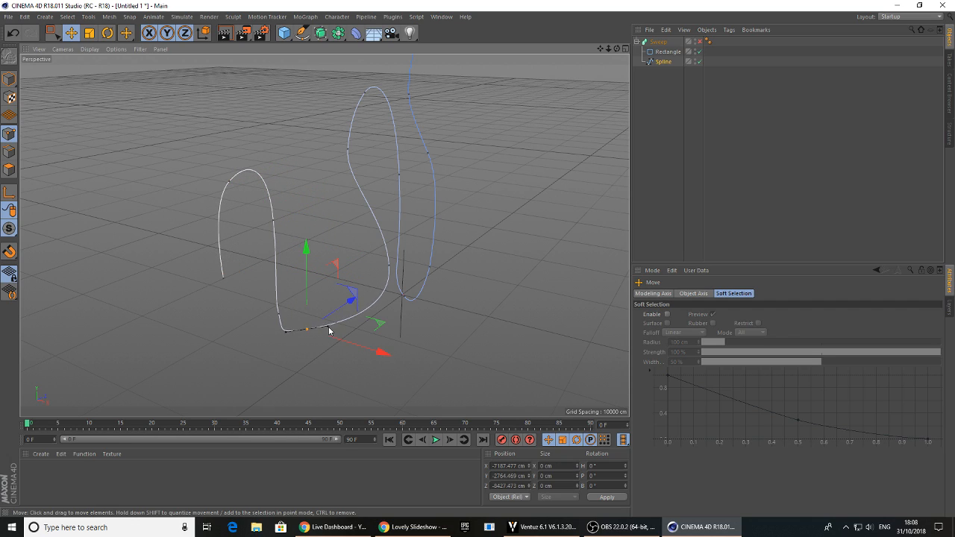
pyautogui.moveTo(307, 330); pyautogui.dragTo(366, 373)
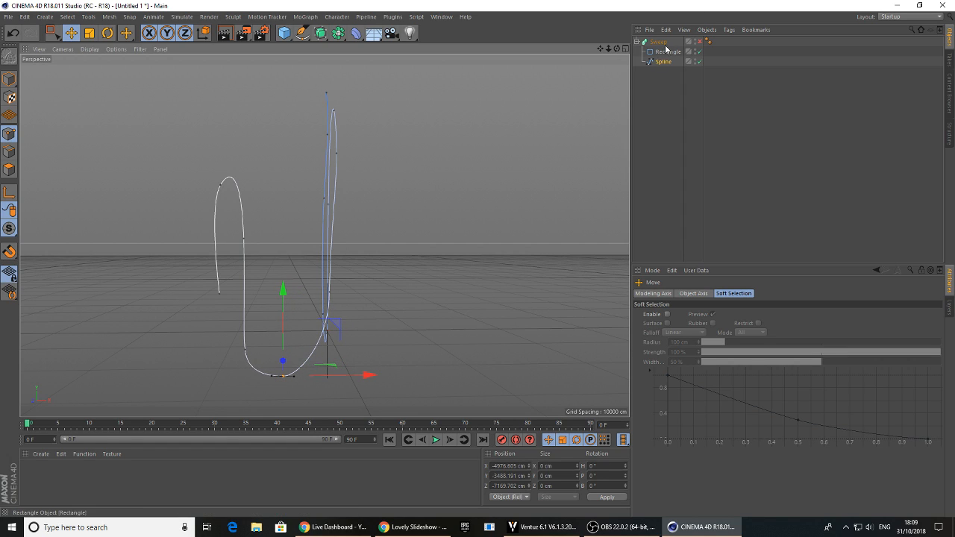
pyautogui.click(699, 43)
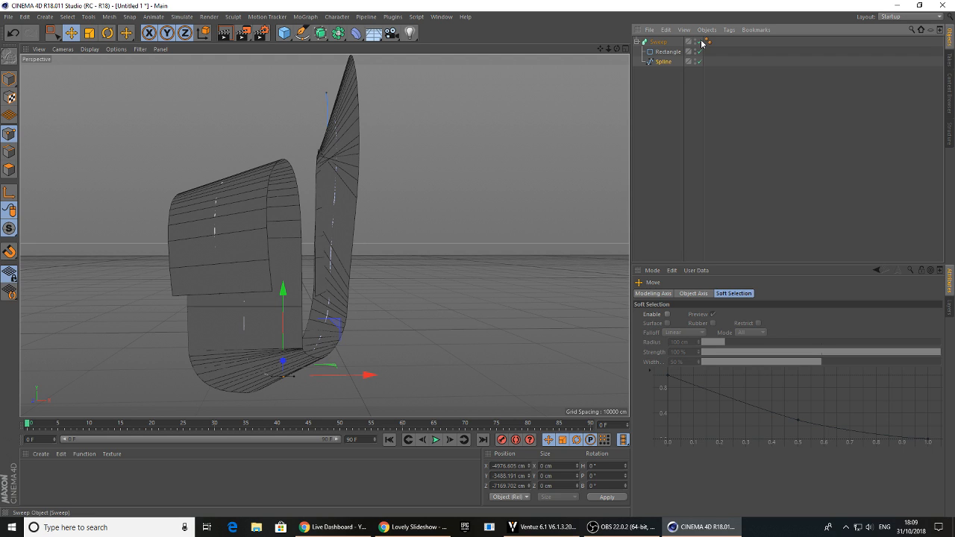
pyautogui.click(699, 42)
pyautogui.keyDown('alt'); pyautogui.moveTo(352, 160); pyautogui.dragTo(387, 118); pyautogui.keyUp('alt')
pyautogui.keyDown('alt'); pyautogui.moveTo(423, 140); pyautogui.dragTo(400, 164, button='middle'); pyautogui.keyUp('alt')
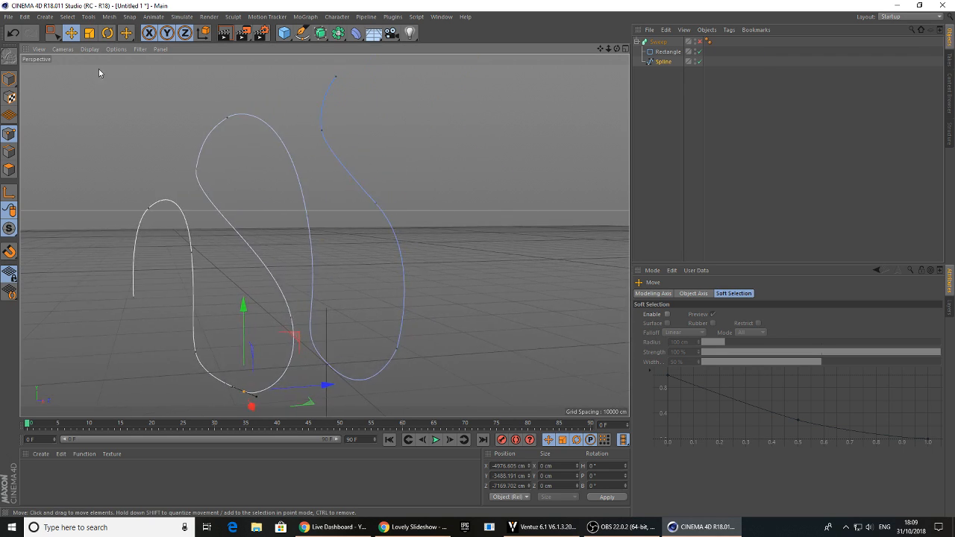
# Rectangle-select points of the spline's blue end section and shift them along positive X
pyautogui.click(54, 34)
pyautogui.keyDown('alt'); pyautogui.moveTo(477, 196); pyautogui.dragTo(419, 190, button='right'); pyautogui.keyUp('alt')
pyautogui.moveTo(428, 192); pyautogui.dragTo(539, 361)
pyautogui.moveTo(421, 253)
pyautogui.keyDown('alt'); pyautogui.mouseDown()
pyautogui.moveTo(524, 285)
pyautogui.moveTo(408, 256)
pyautogui.mouseUp(); pyautogui.keyUp('alt')
pyautogui.keyDown('alt'); pyautogui.moveTo(344, 203); pyautogui.dragTo(375, 236, button='middle'); pyautogui.keyUp('alt')
pyautogui.moveTo(376, 236); pyautogui.dragTo(415, 243)
# Move the outer point of the blue section's lower bend to about X 6180 cm
pyautogui.click(295, 80)
pyautogui.moveTo(407, 267); pyautogui.dragTo(407, 267)
pyautogui.moveTo(402, 163); pyautogui.dragTo(430, 161)
pyautogui.moveTo(357, 344); pyautogui.dragTo(357, 343)
pyautogui.moveTo(418, 343); pyautogui.dragTo(435, 353)
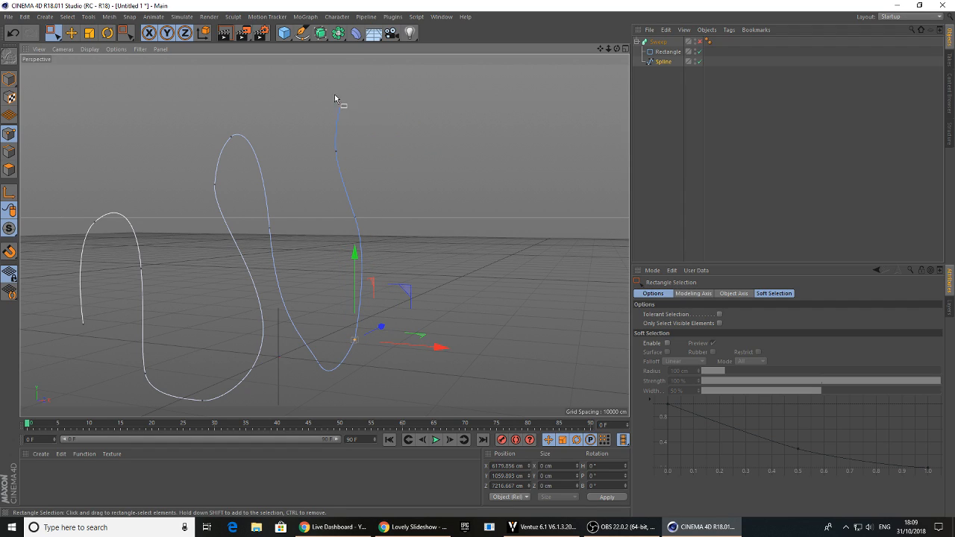
# Move the spline's top end point to about X 8538 cm and the point below it to about X 7131 cm
pyautogui.moveTo(398, 132); pyautogui.dragTo(397, 131)
pyautogui.moveTo(430, 100); pyautogui.dragTo(441, 99)
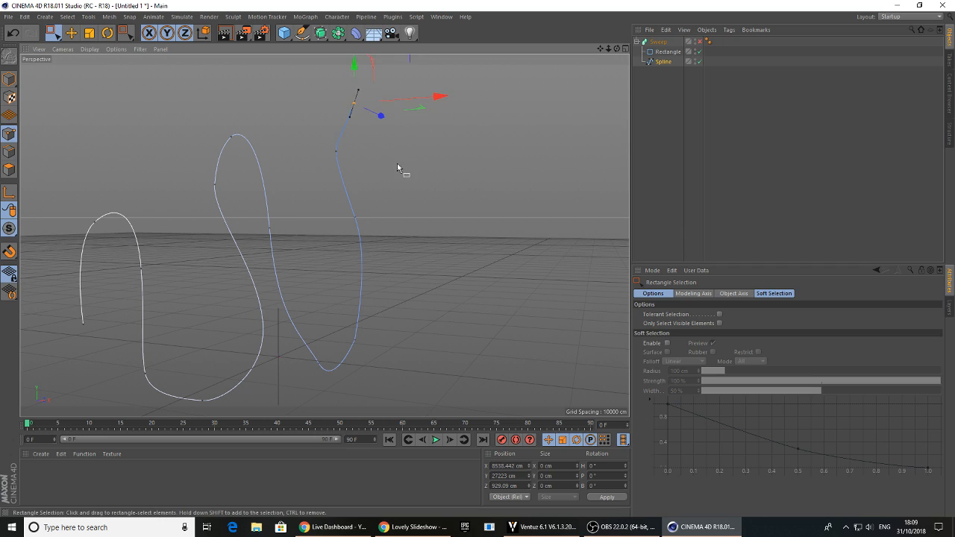
pyautogui.moveTo(325, 132); pyautogui.dragTo(345, 159)
pyautogui.moveTo(420, 153)
pyautogui.mouseDown()
pyautogui.moveTo(394, 153)
pyautogui.moveTo(419, 162)
pyautogui.mouseUp()
# Lengthen the tangent of the point below the top end, and move the middle point of the descending stretch to about X 1529 cm
pyautogui.click(71, 33)
pyautogui.keyDown('alt'); pyautogui.moveTo(331, 171); pyautogui.dragTo(346, 166); pyautogui.keyUp('alt')
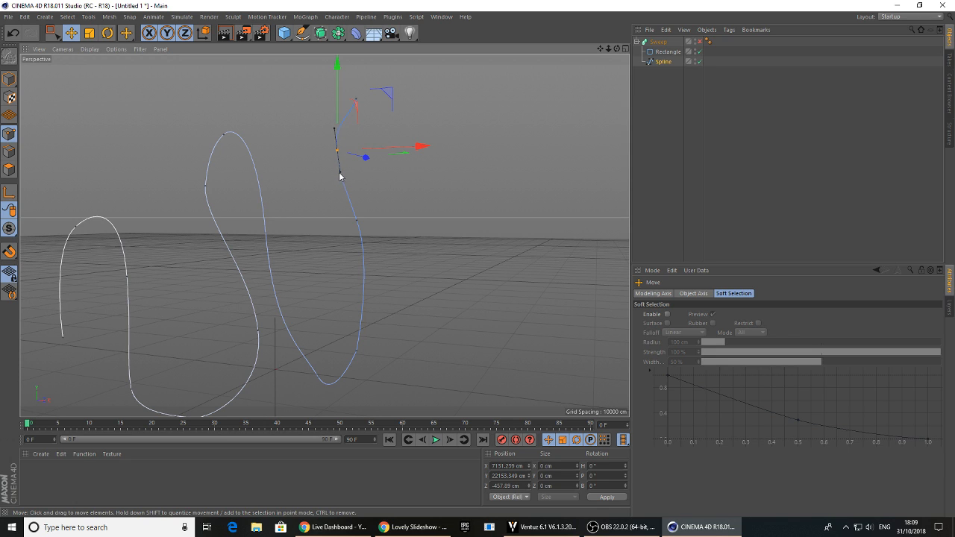
pyautogui.keyDown('alt'); pyautogui.moveTo(336, 187); pyautogui.dragTo(305, 251); pyautogui.keyUp('alt')
pyautogui.click(248, 232)
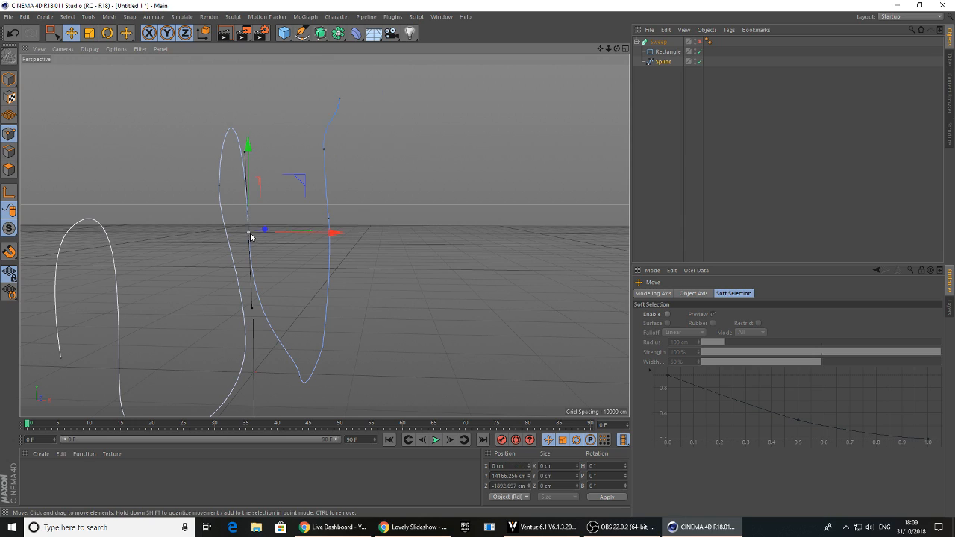
pyautogui.moveTo(335, 233); pyautogui.dragTo(349, 238)
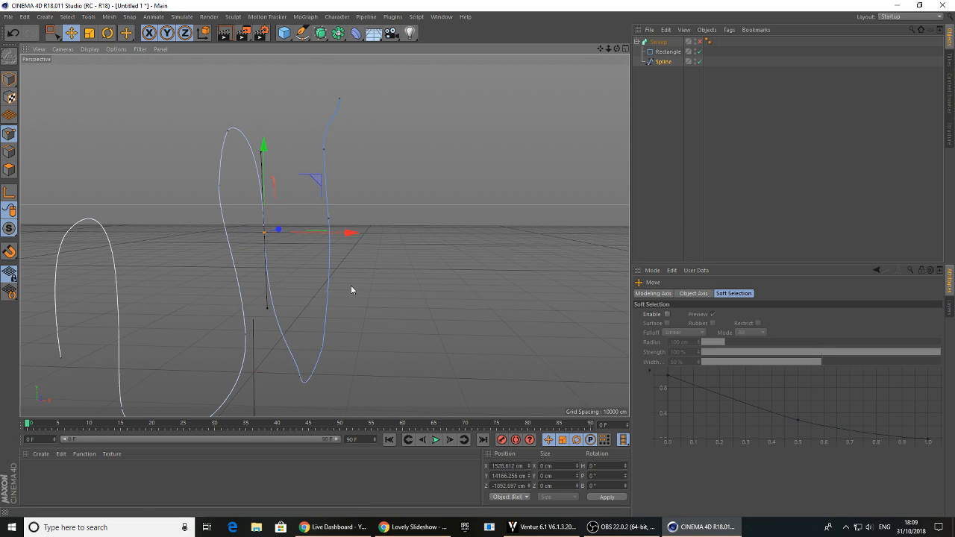
# Reshape the tangents at the last loop's lower and upper bends, and move the top end point to about X 9169 cm
pyautogui.click(302, 378)
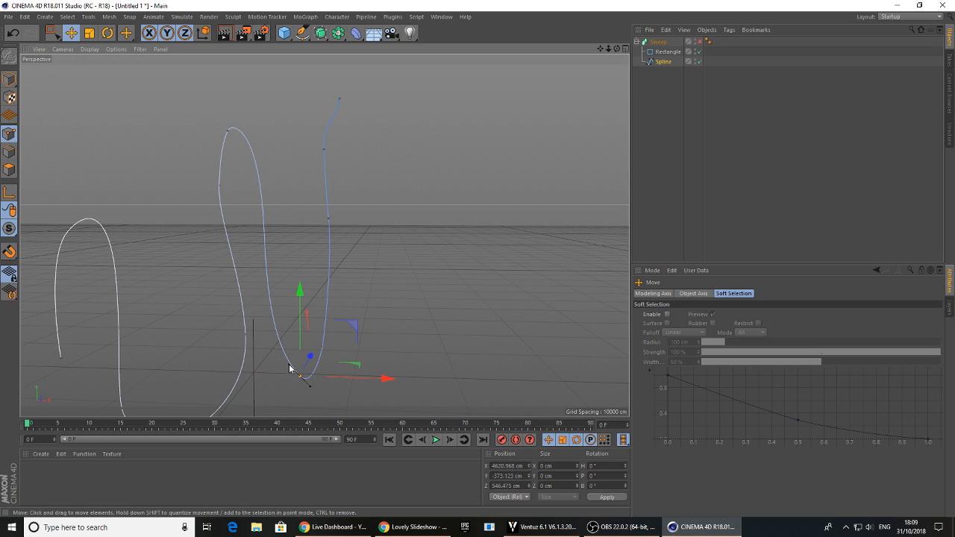
pyautogui.click(228, 132)
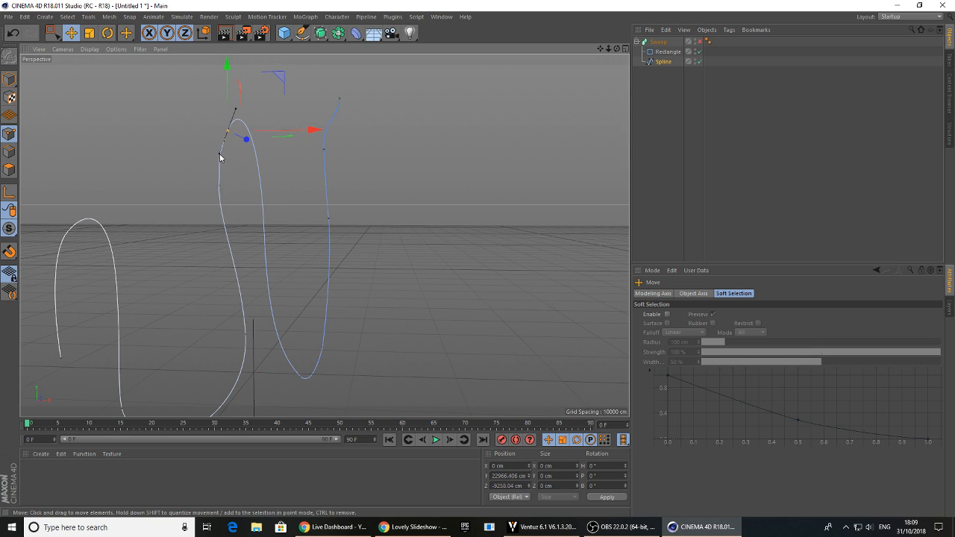
pyautogui.keyDown('alt'); pyautogui.moveTo(427, 216); pyautogui.dragTo(470, 205); pyautogui.keyUp('alt')
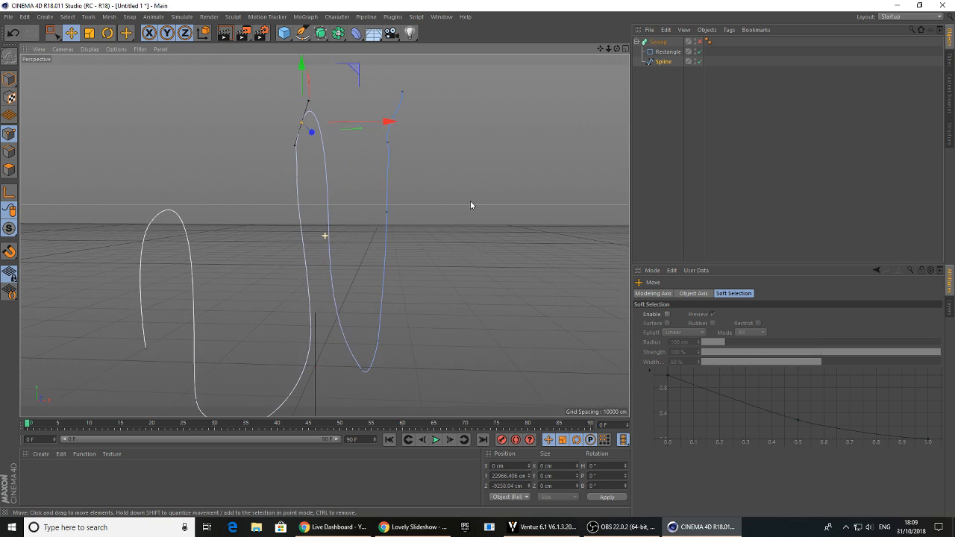
pyautogui.click(402, 92)
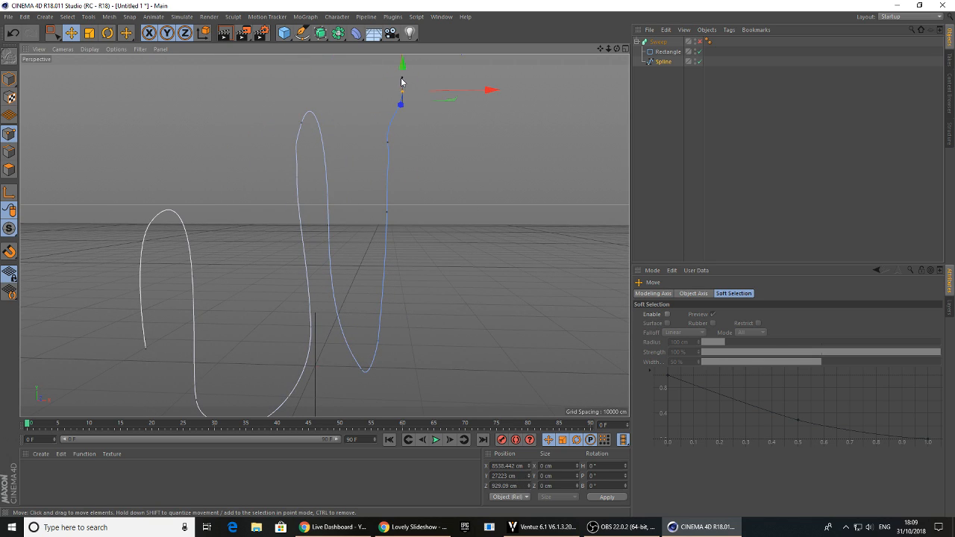
pyautogui.moveTo(403, 95); pyautogui.dragTo(409, 95)
# Enable the Sweep again, turn on its Parallel Movement option and set End Growth to 100 %
pyautogui.click(700, 42)
pyautogui.keyDown('alt'); pyautogui.moveTo(463, 126); pyautogui.dragTo(353, 202); pyautogui.keyUp('alt')
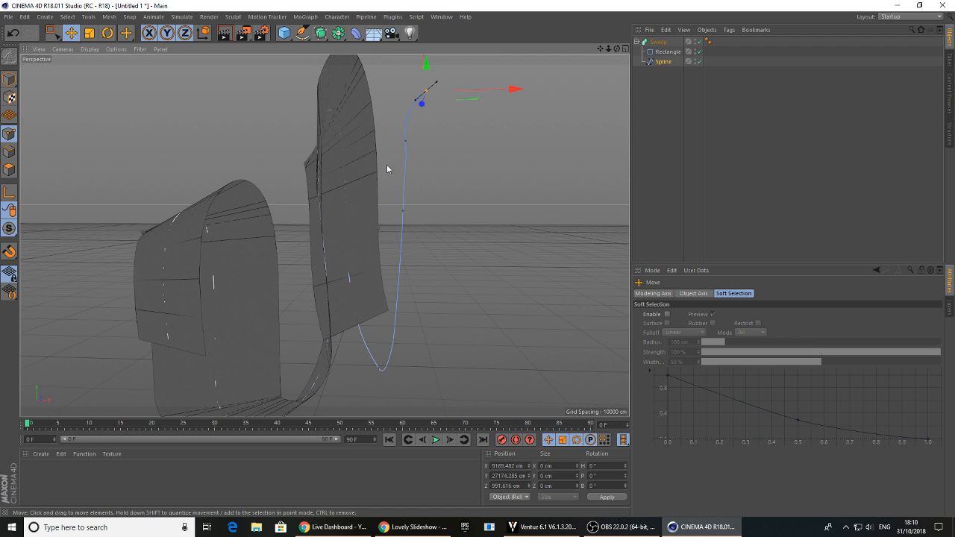
pyautogui.click(659, 42)
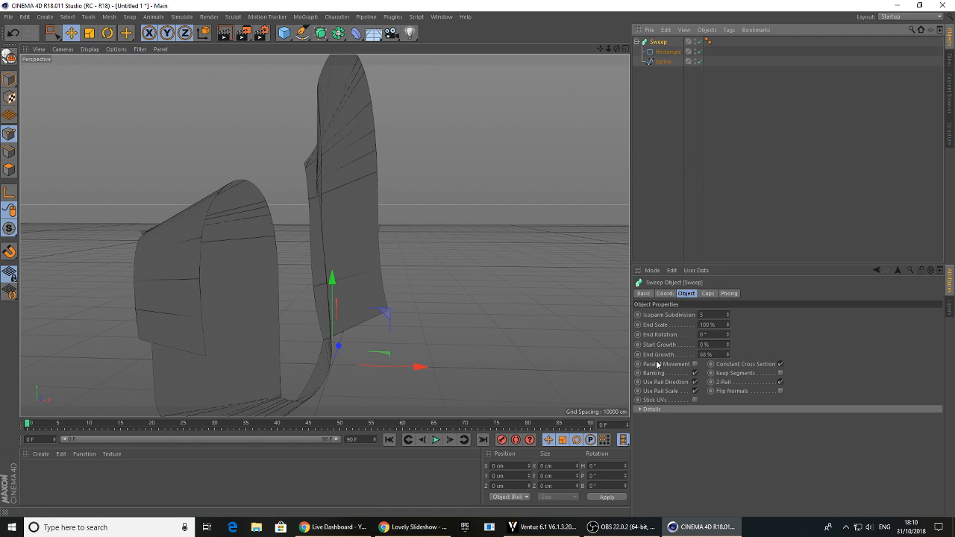
pyautogui.click(695, 364)
pyautogui.moveTo(365, 256)
pyautogui.keyDown('alt'); pyautogui.mouseDown()
pyautogui.moveTo(549, 277)
pyautogui.moveTo(548, 258)
pyautogui.moveTo(452, 230)
pyautogui.moveTo(480, 259)
pyautogui.moveTo(507, 254)
pyautogui.moveTo(331, 260)
pyautogui.moveTo(395, 269)
pyautogui.mouseUp(); pyautogui.keyUp('alt')
pyautogui.moveTo(729, 358); pyautogui.dragTo(721, 381)
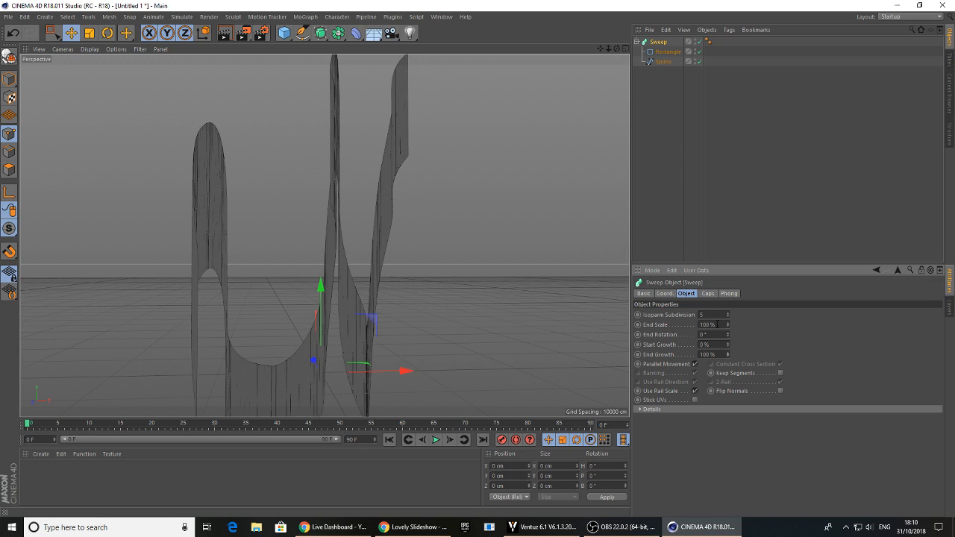
# Set the Sweep's rectangle profile to height 0 cm and width about 6247 cm
pyautogui.click(668, 52)
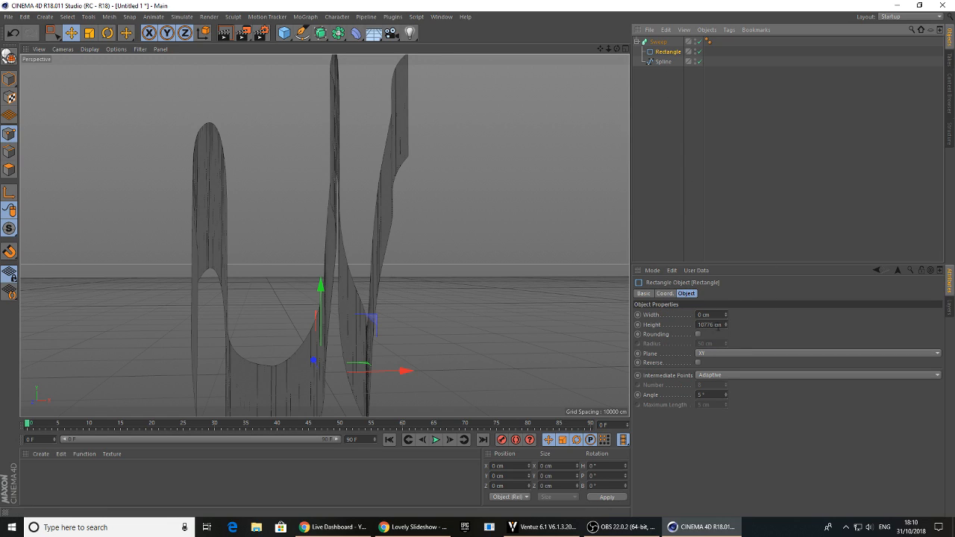
pyautogui.click(719, 315)
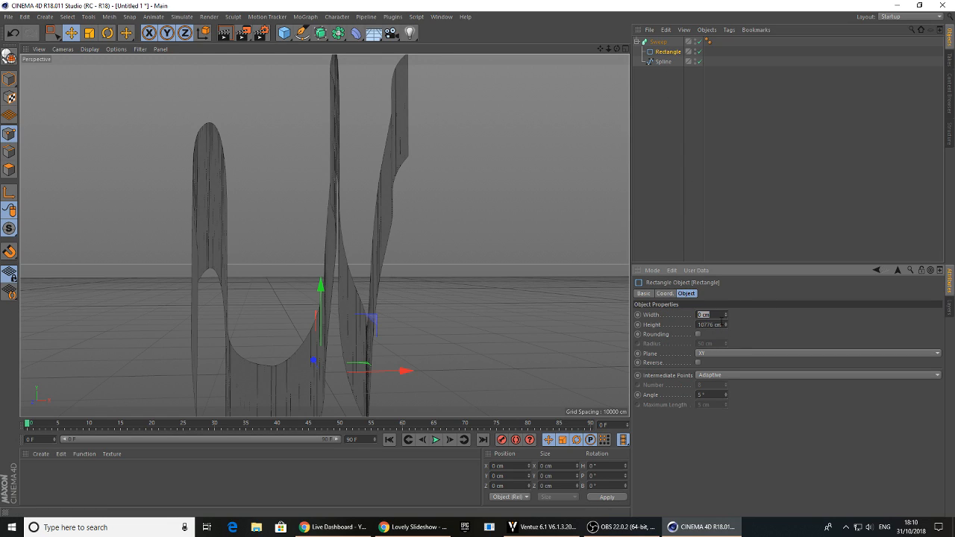
pyautogui.write('0')
pyautogui.press('Return')
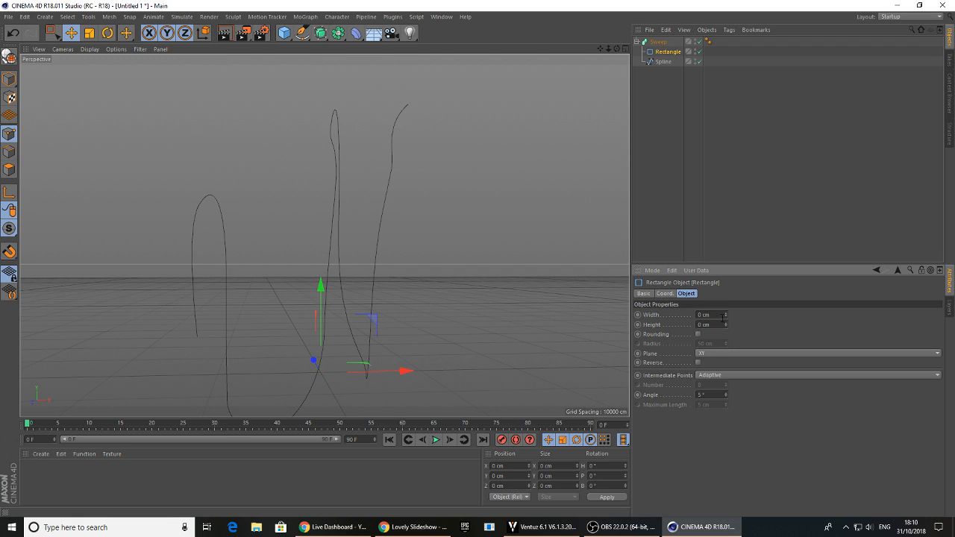
pyautogui.moveTo(725, 315)
pyautogui.mouseDown()
pyautogui.moveTo(725, 224)
pyautogui.moveTo(725, 321)
pyautogui.mouseUp()
pyautogui.moveTo(308, 302)
pyautogui.keyDown('alt'); pyautogui.mouseDown()
pyautogui.moveTo(397, 326)
pyautogui.moveTo(309, 300)
pyautogui.mouseUp(); pyautogui.keyUp('alt')
pyautogui.moveTo(725, 314)
pyautogui.mouseDown()
pyautogui.moveTo(725, 300)
pyautogui.moveTo(726, 317)
pyautogui.mouseUp()
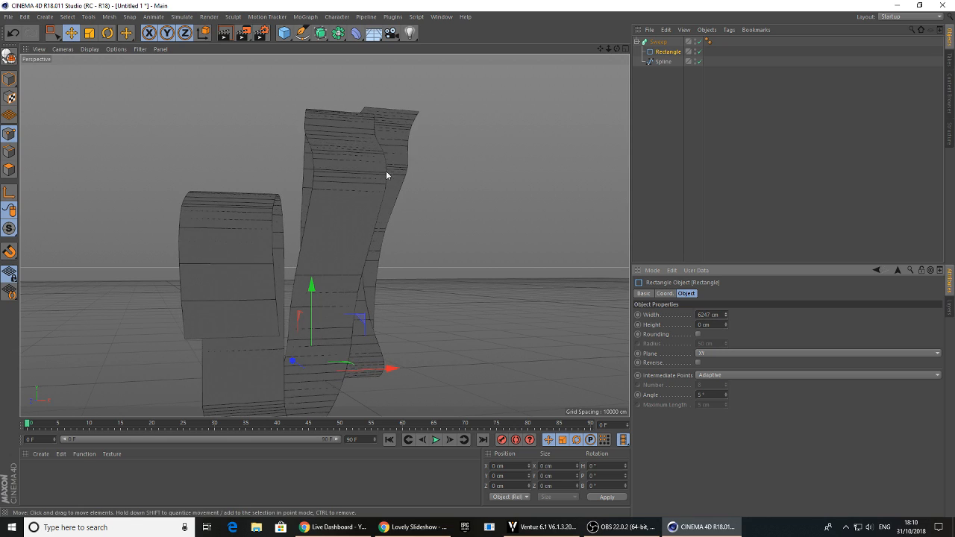
# Examine how the ribbon grows by varying the Sweep's End Growth, and return it to 100 %
pyautogui.click(659, 42)
pyautogui.moveTo(728, 355); pyautogui.dragTo(441, 274)
pyautogui.keyDown('alt'); pyautogui.moveTo(306, 271); pyautogui.dragTo(343, 282, button='right'); pyautogui.keyUp('alt')
pyautogui.keyDown('alt'); pyautogui.moveTo(343, 283); pyautogui.dragTo(391, 269); pyautogui.keyUp('alt')
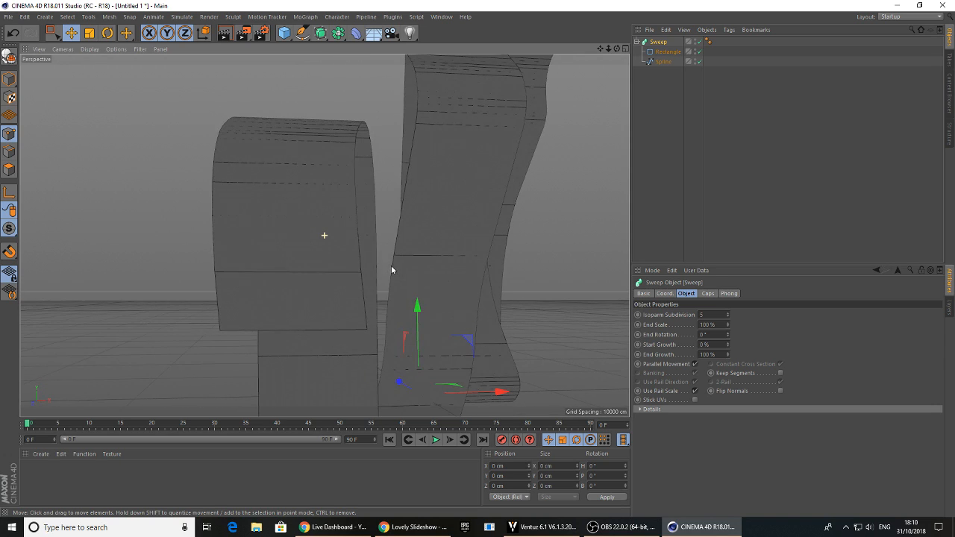
pyautogui.moveTo(728, 355); pyautogui.dragTo(703, 336)
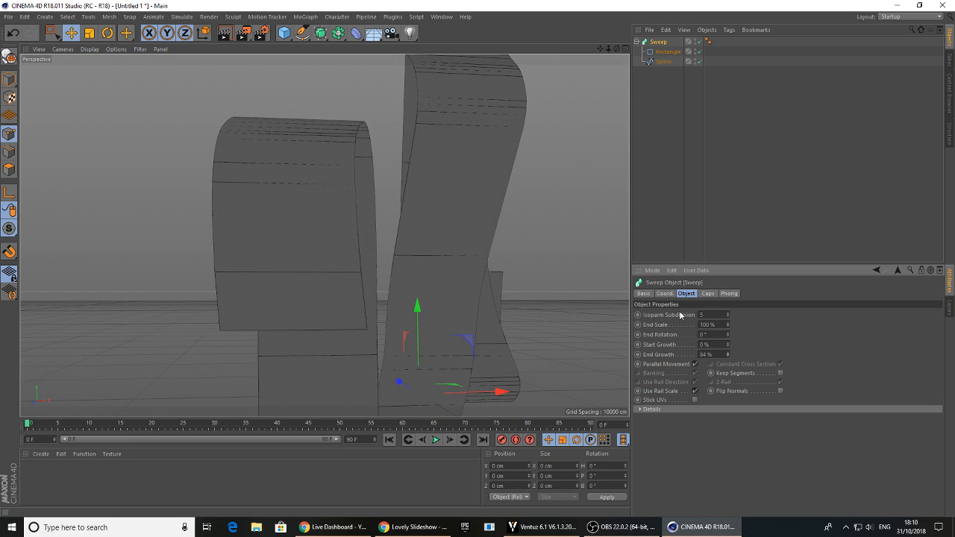
pyautogui.keyDown('alt'); pyautogui.moveTo(521, 247); pyautogui.dragTo(273, 262, button='middle'); pyautogui.keyUp('alt')
pyautogui.keyDown('alt'); pyautogui.moveTo(273, 262); pyautogui.dragTo(390, 246, button='right'); pyautogui.keyUp('alt')
pyautogui.keyDown('alt'); pyautogui.moveTo(390, 247); pyautogui.dragTo(315, 267, button='middle'); pyautogui.keyUp('alt')
pyautogui.moveTo(235, 282)
pyautogui.keyDown('alt'); pyautogui.mouseDown()
pyautogui.moveTo(250, 285)
pyautogui.moveTo(234, 286)
pyautogui.mouseUp(); pyautogui.keyUp('alt')
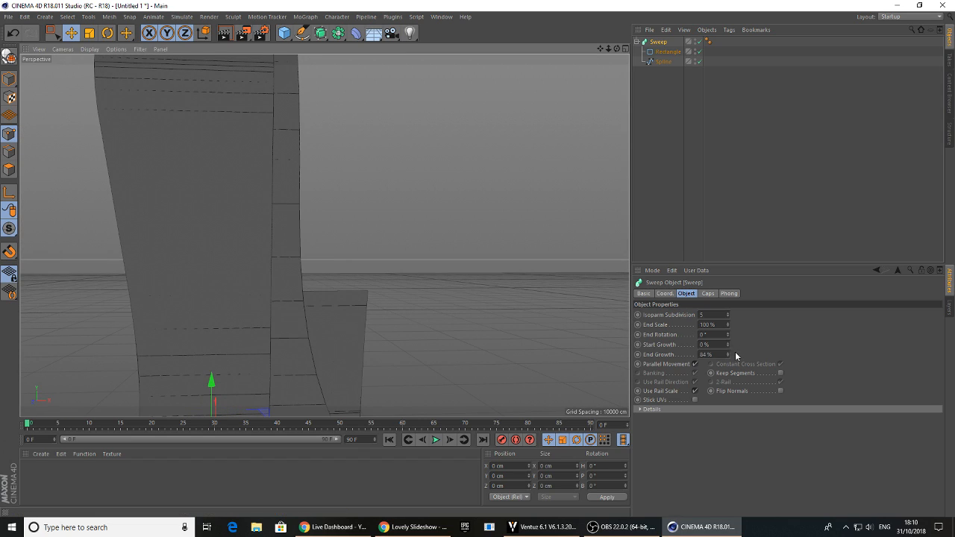
pyautogui.moveTo(728, 353); pyautogui.dragTo(727, 383)
pyautogui.keyDown('alt'); pyautogui.moveTo(324, 235); pyautogui.dragTo(587, 233); pyautogui.keyUp('alt')
pyautogui.keyDown('alt'); pyautogui.moveTo(573, 344); pyautogui.dragTo(550, 318); pyautogui.keyUp('alt')
pyautogui.moveTo(728, 356); pyautogui.dragTo(728, 335)
pyautogui.scroll(-4, 473, 258)
pyautogui.keyDown('alt'); pyautogui.moveTo(473, 257); pyautogui.dragTo(436, 330, button='middle'); pyautogui.keyUp('alt')
pyautogui.click(661, 63)
pyautogui.keyDown('alt'); pyautogui.moveTo(466, 168); pyautogui.dragTo(435, 174, button='middle'); pyautogui.keyUp('alt')
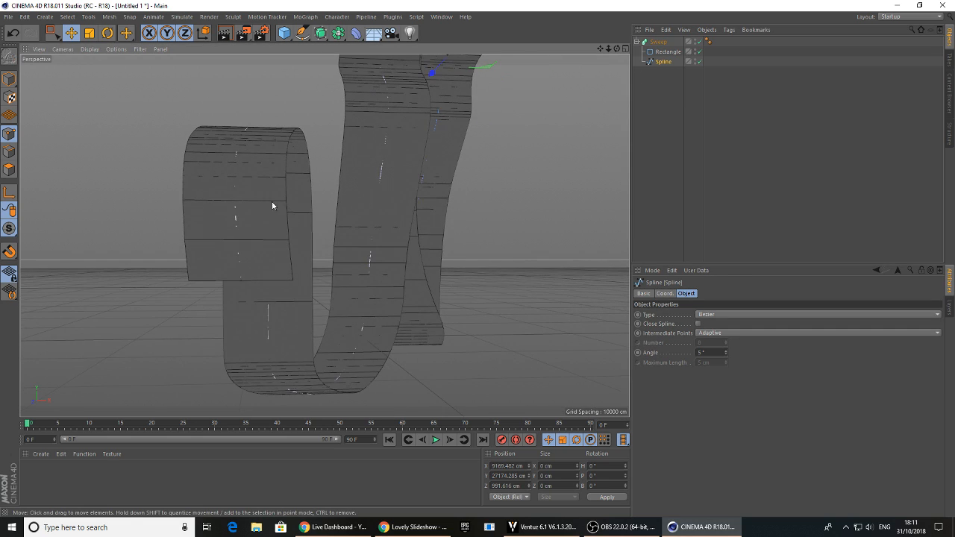
pyautogui.moveTo(194, 169); pyautogui.dragTo(263, 332)
pyautogui.hotkey('ctrl', 'z')
pyautogui.click(150, 93)
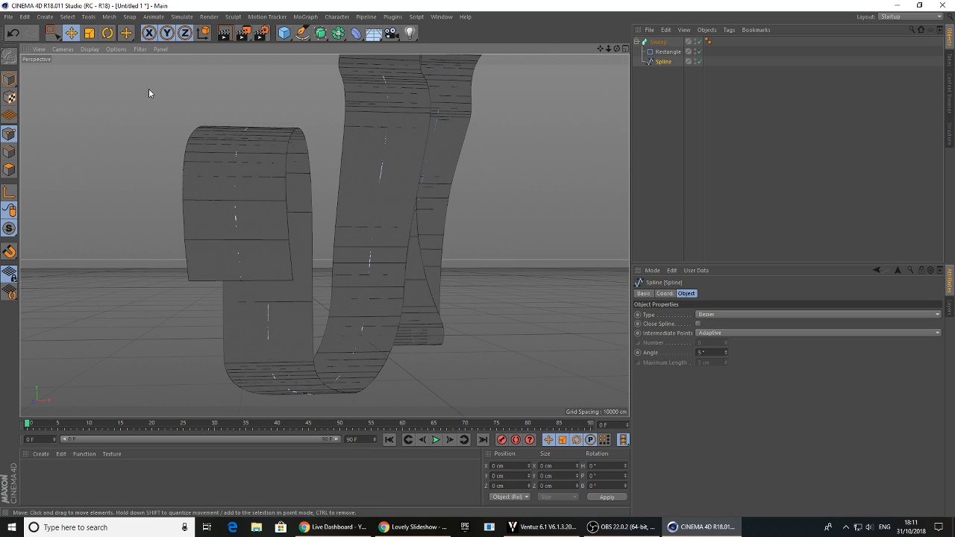
pyautogui.click(53, 34)
pyautogui.moveTo(142, 107); pyautogui.dragTo(309, 397)
pyautogui.moveTo(364, 282); pyautogui.dragTo(396, 288)
pyautogui.click(497, 315)
pyautogui.keyDown('alt'); pyautogui.moveTo(465, 300); pyautogui.dragTo(427, 310); pyautogui.keyUp('alt')
# Add the Ventuz Setup Link and Object Link tags to the Sweep
pyautogui.click(658, 42)
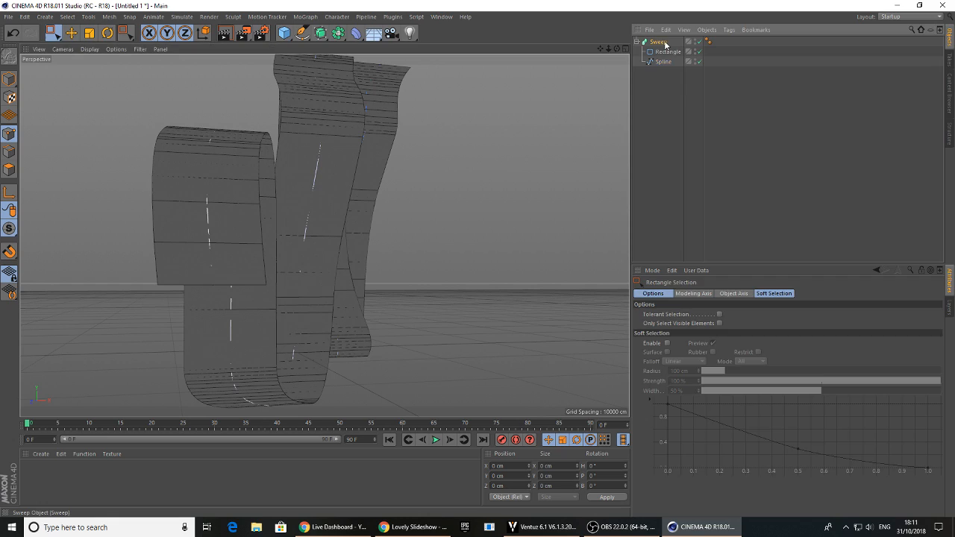
pyautogui.click(729, 30)
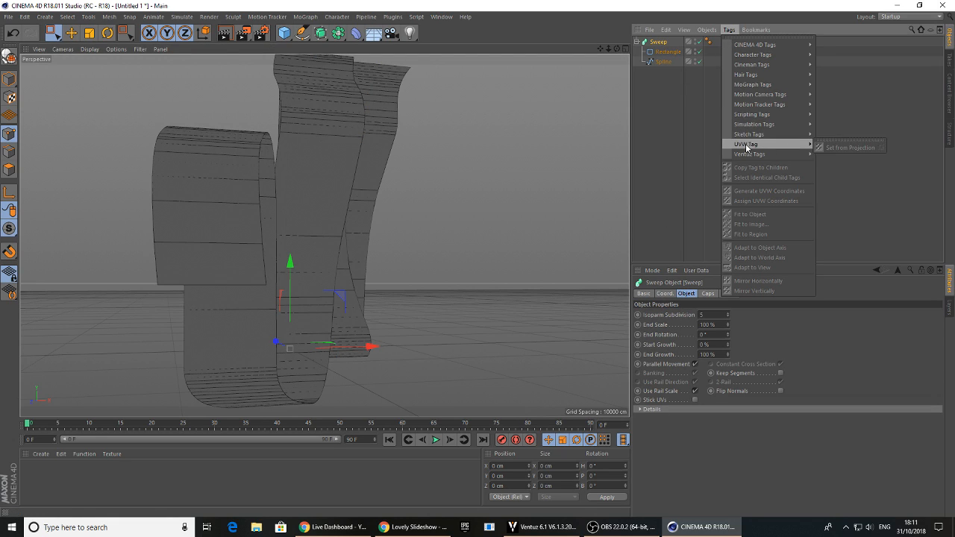
pyautogui.moveTo(784, 153)
pyautogui.click(836, 165)
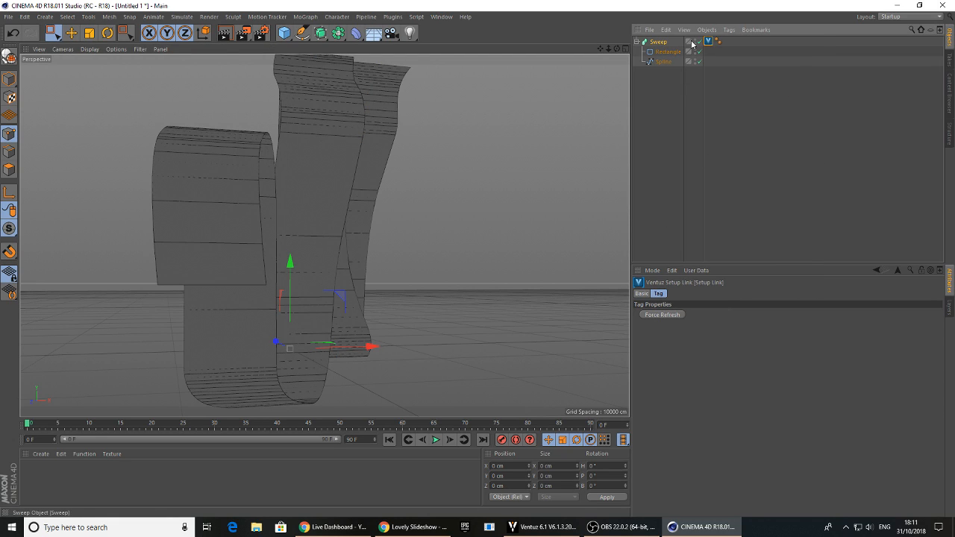
pyautogui.click(729, 30)
pyautogui.moveTo(761, 155)
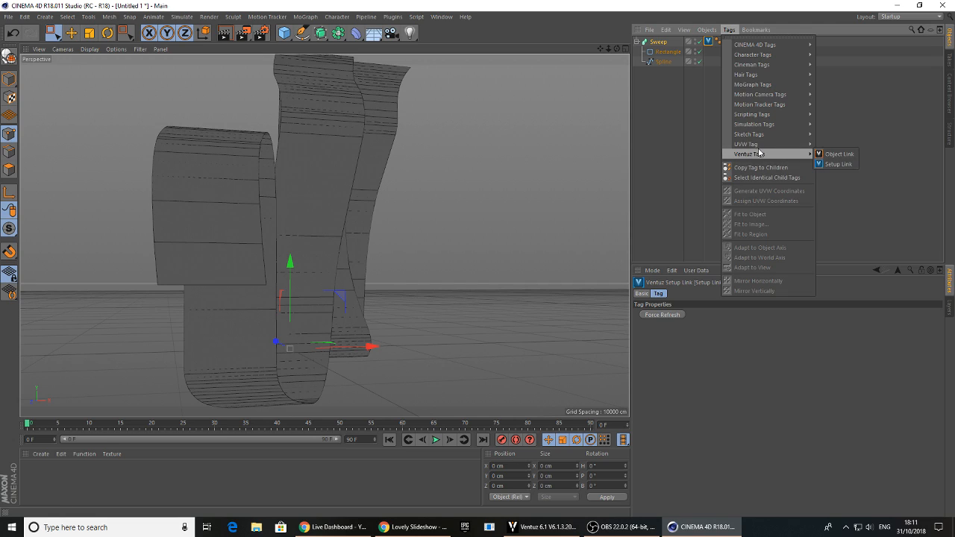
pyautogui.click(836, 155)
# Set the Sweep's End Growth to 0 % and keyframe it at frame 0
pyautogui.click(659, 42)
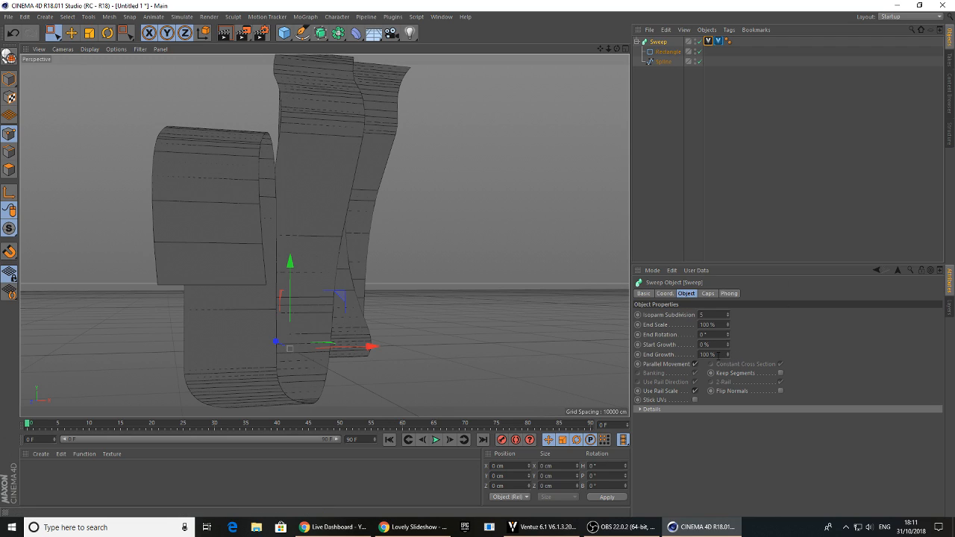
pyautogui.click(715, 356)
pyautogui.write('0')
pyautogui.press('Return')
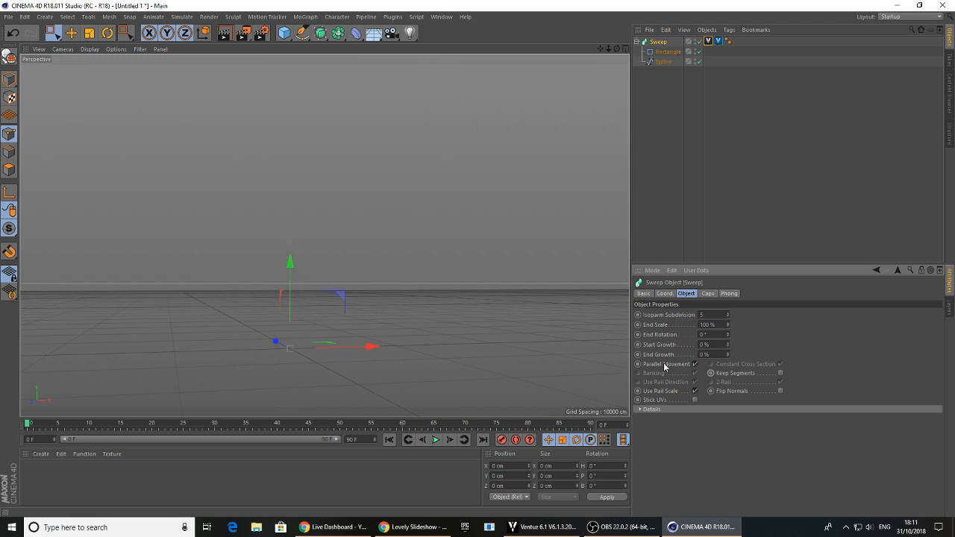
pyautogui.keyDown('ctrl'); pyautogui.click(639, 355); pyautogui.keyUp('ctrl')
# Set the Sweep's End Growth to 100 % at frame 90 and keyframe it there
pyautogui.moveTo(31, 425); pyautogui.dragTo(208, 429)
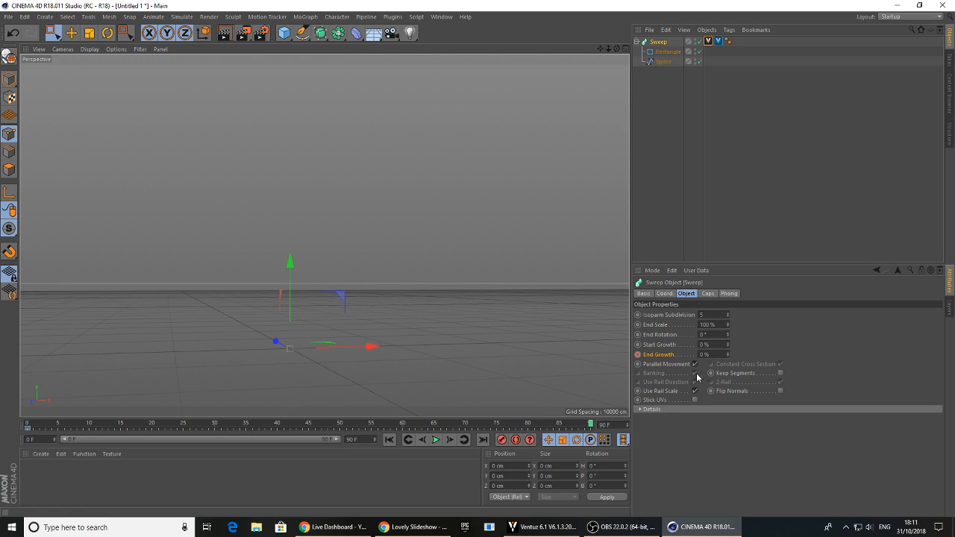
pyautogui.doubleClick(716, 355)
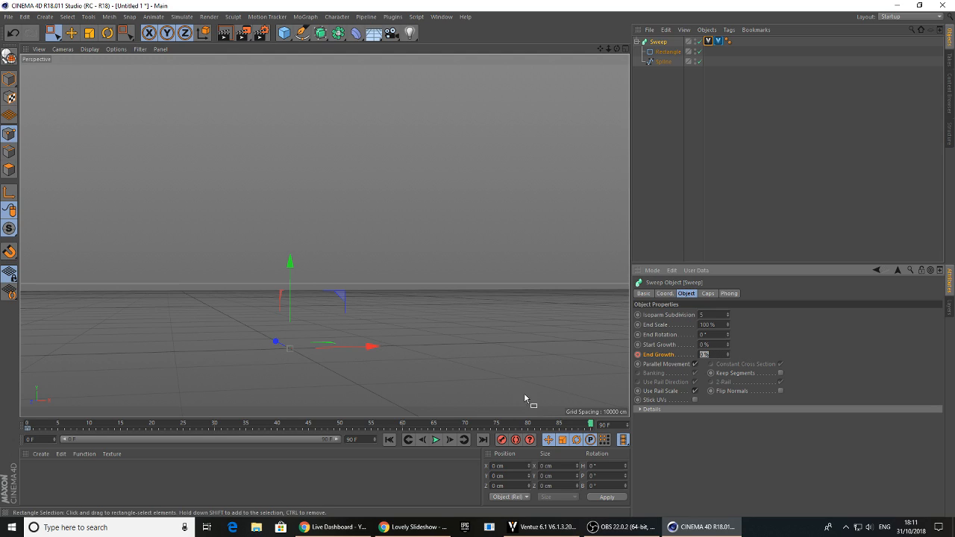
pyautogui.write('100')
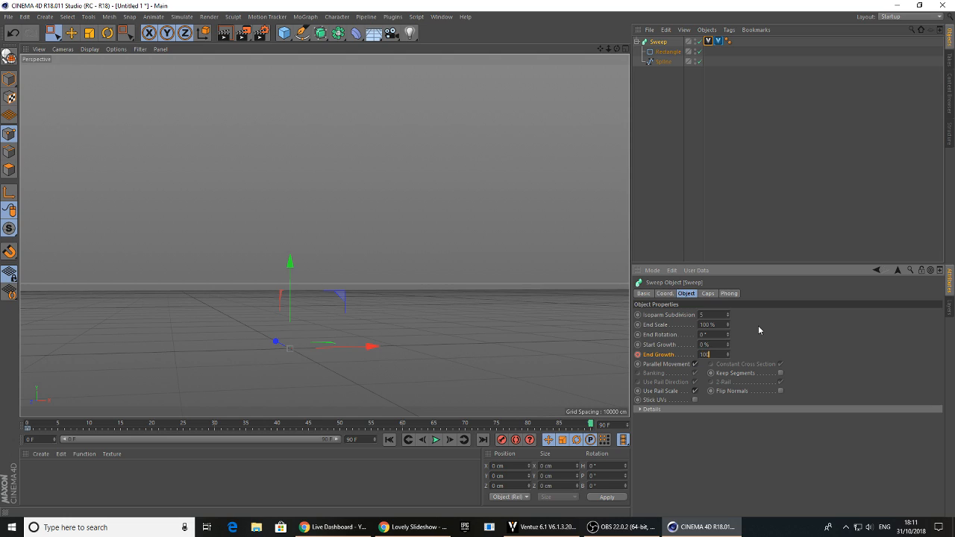
pyautogui.press('Return')
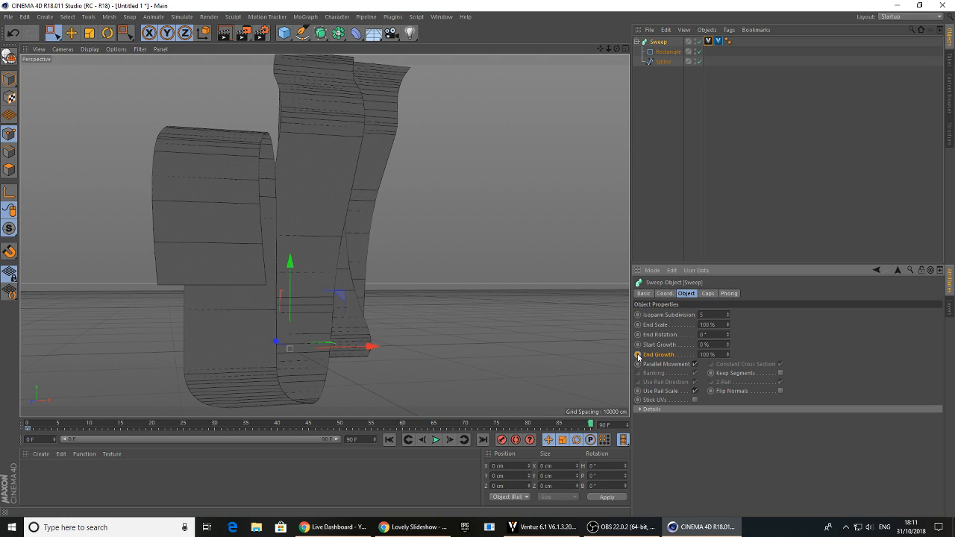
pyautogui.moveTo(583, 425); pyautogui.dragTo(638, 407)
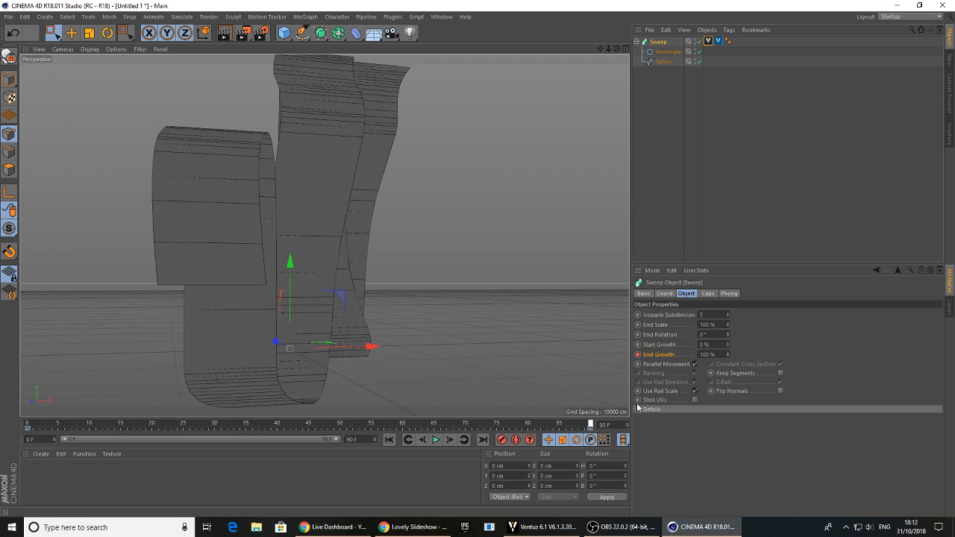
# Set End of Animation to 90 on the Sweep's Ventuz Object Link tag and switch to Ventuz
pyautogui.click(718, 41)
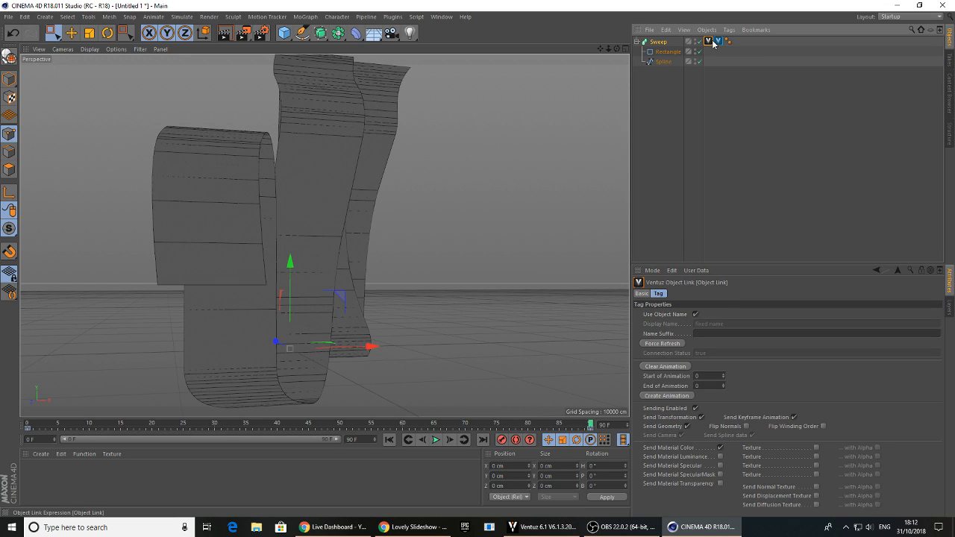
pyautogui.click(714, 386)
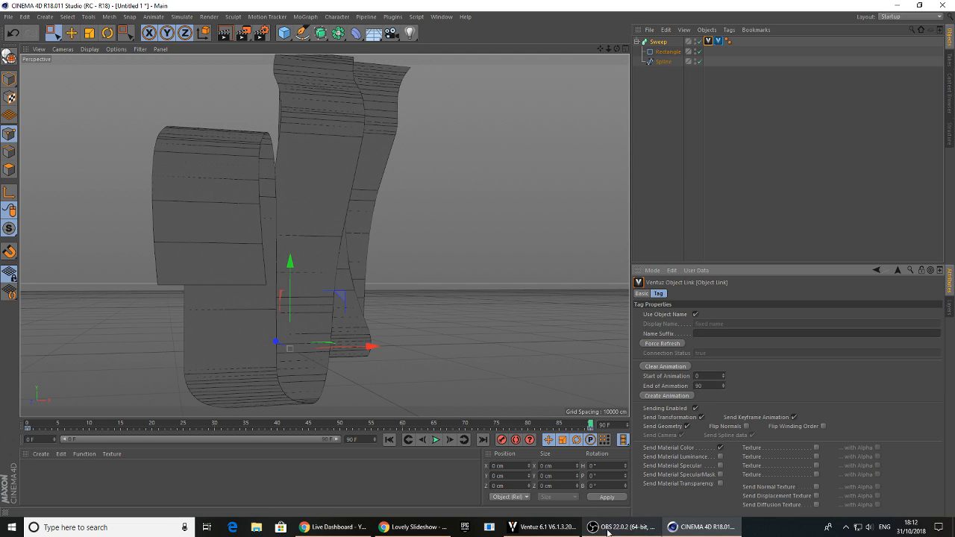
pyautogui.click(543, 527)
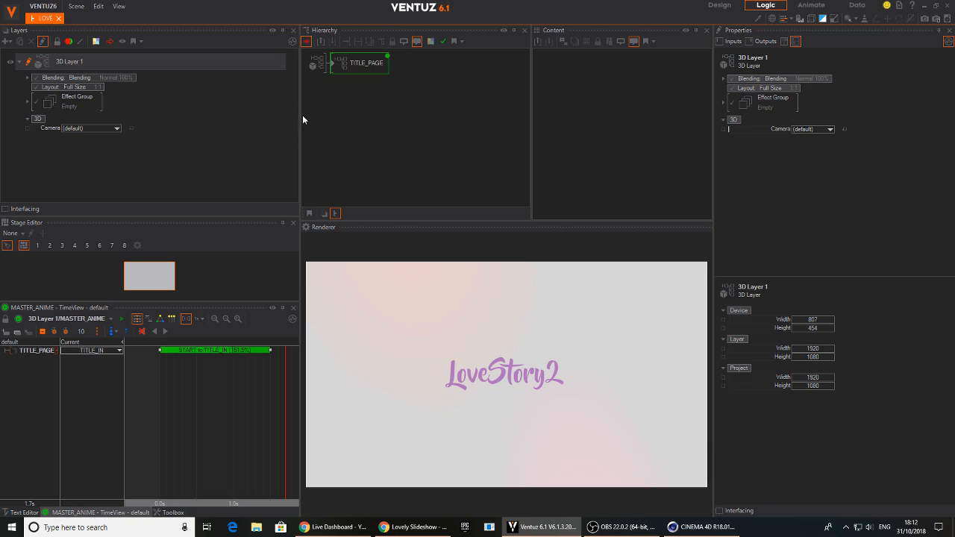
# Add a Group node below TITLE_PAGE in the hierarchy and name it MASK1
pyautogui.doubleClick(359, 117)
pyautogui.write('group')
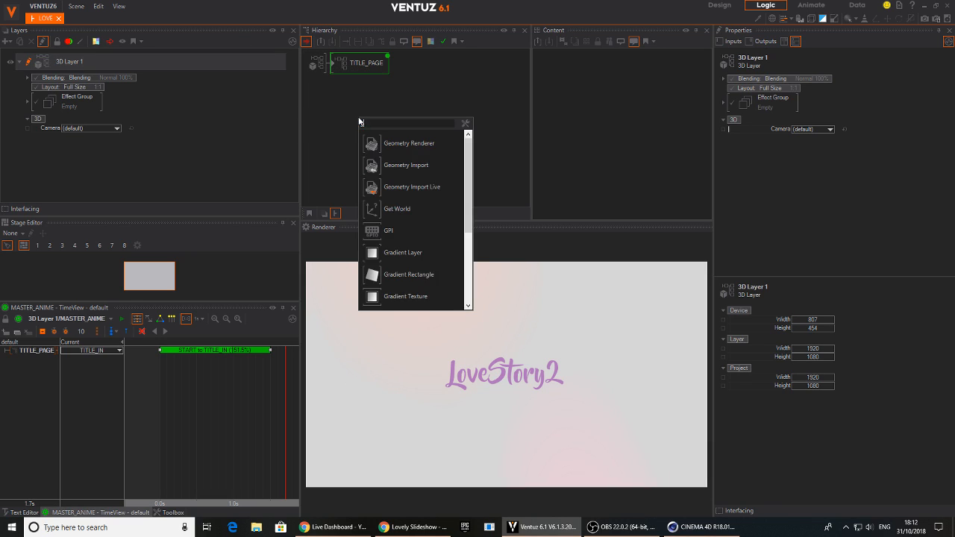
pyautogui.click(390, 144)
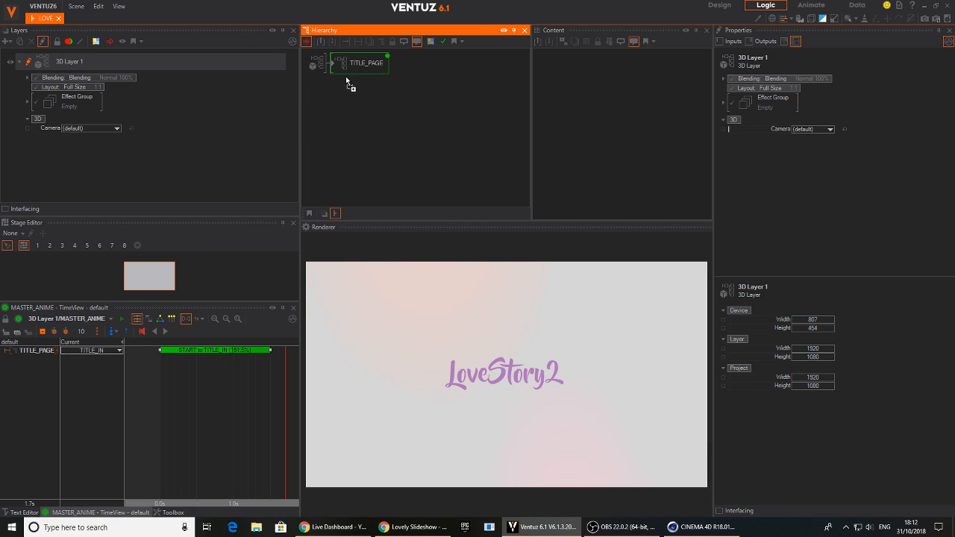
pyautogui.click(341, 88)
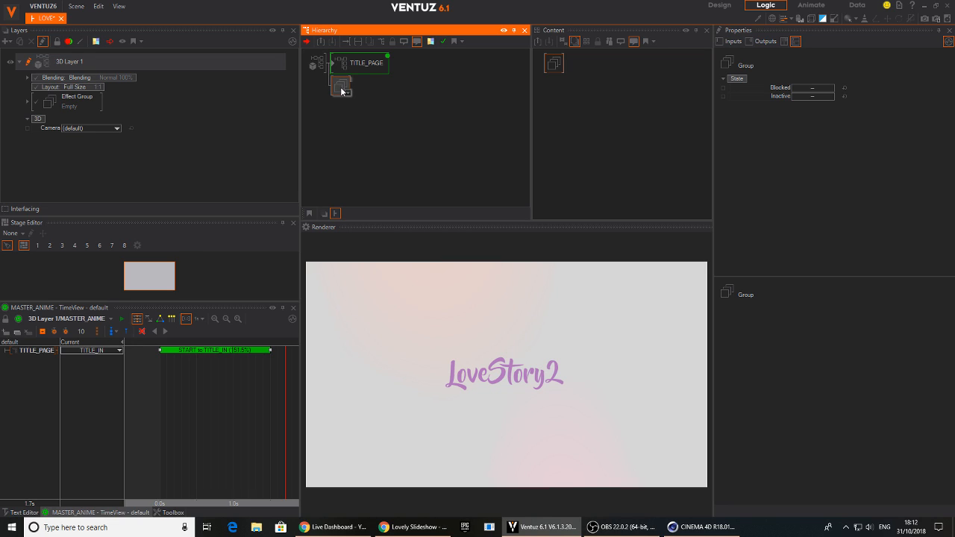
pyautogui.write('MASK1')
pyautogui.press('Return')
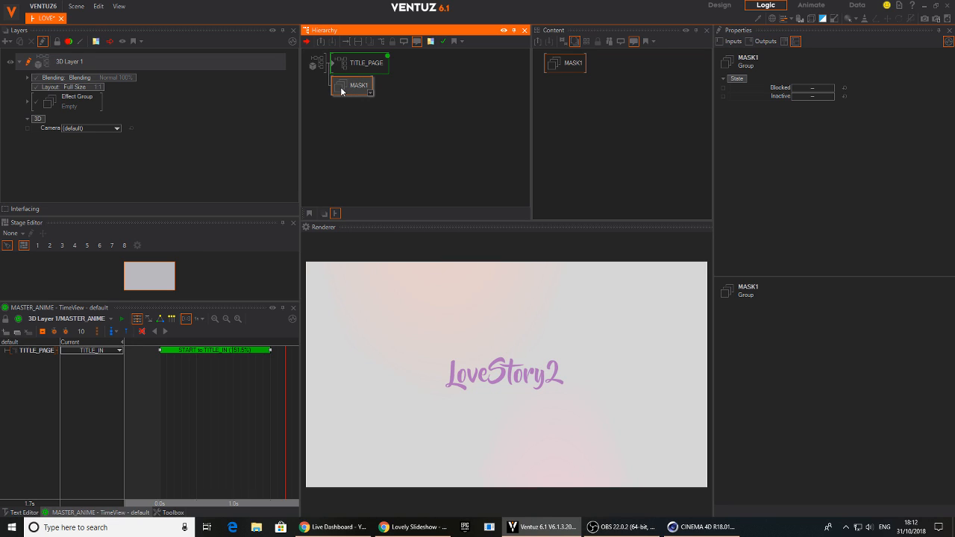
# Add an Axis node behind the MASK1 group
pyautogui.press('Tab')
pyautogui.write('ax')
pyautogui.click(355, 119)
pyautogui.click(371, 90)
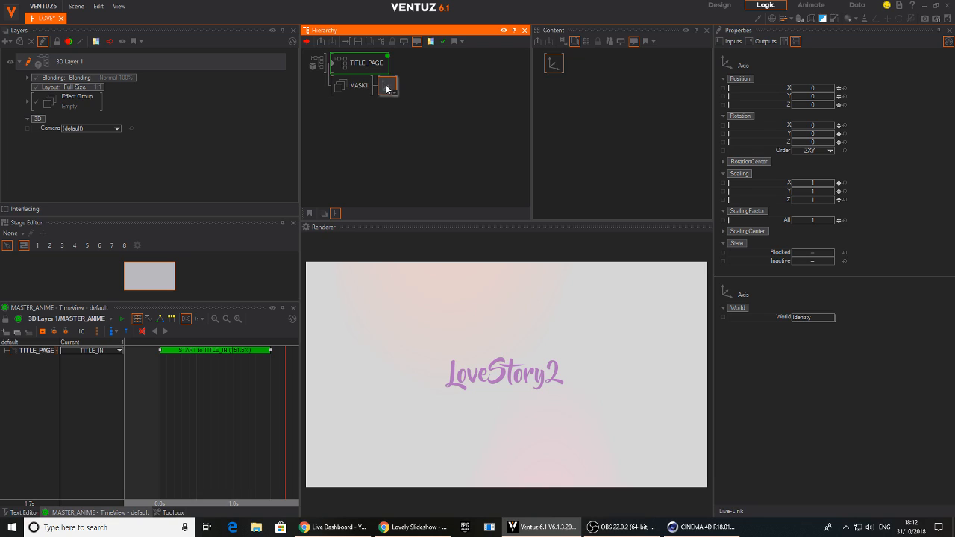
# Add a Geometry Import Live node behind the Axis and live-link it to the CINEMA 4D document
pyautogui.press('Tab')
pyautogui.write('live')
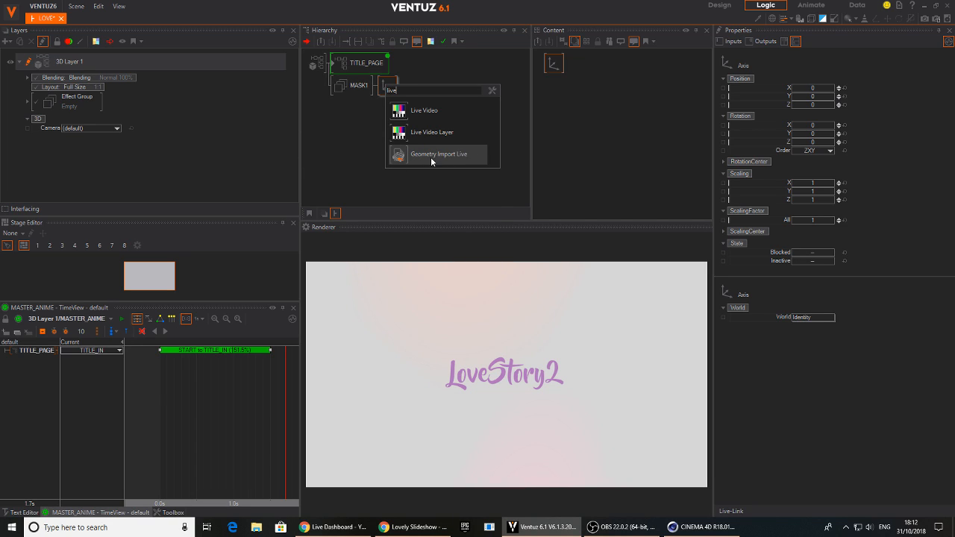
pyautogui.click(407, 161)
pyautogui.click(410, 90)
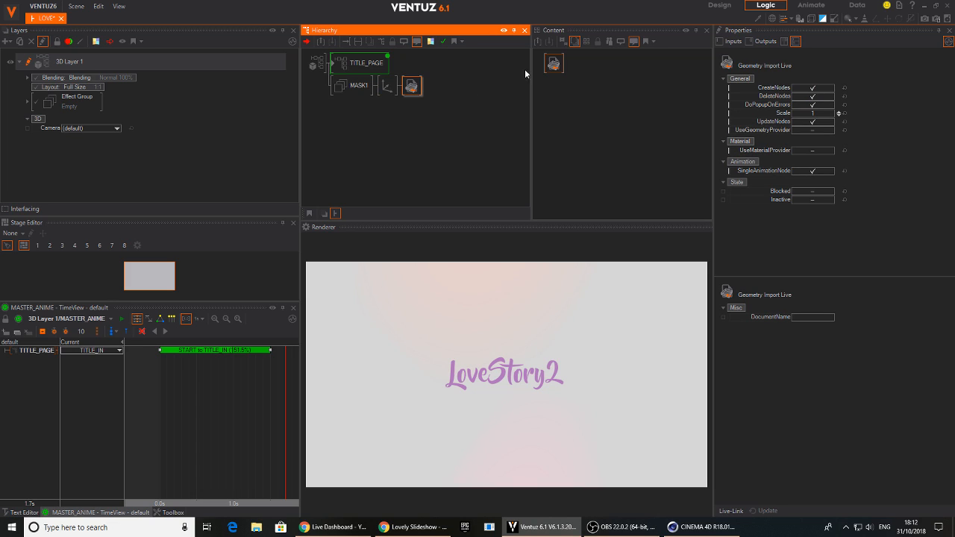
pyautogui.click(561, 98)
pyautogui.click(731, 511)
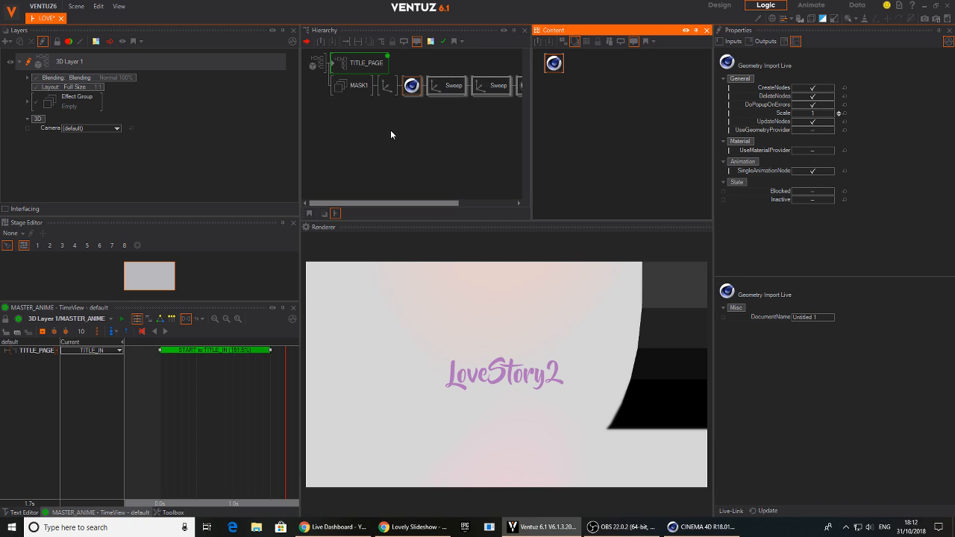
# Set the scaling factor of the Axis before the imported geometry to 0.048 and its Y position to -4.1
pyautogui.moveTo(415, 116); pyautogui.dragTo(330, 111, button='middle')
pyautogui.moveTo(472, 121); pyautogui.dragTo(382, 103, button='middle')
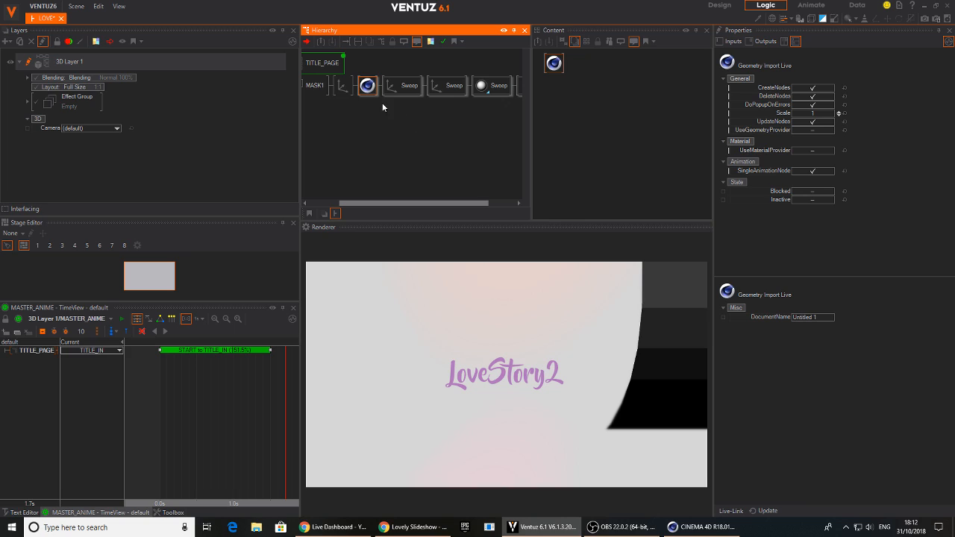
pyautogui.click(345, 87)
pyautogui.click(819, 220)
pyautogui.moveTo(819, 219)
pyautogui.mouseDown()
pyautogui.moveTo(793, 220)
pyautogui.moveTo(817, 221)
pyautogui.moveTo(806, 221)
pyautogui.mouseUp()
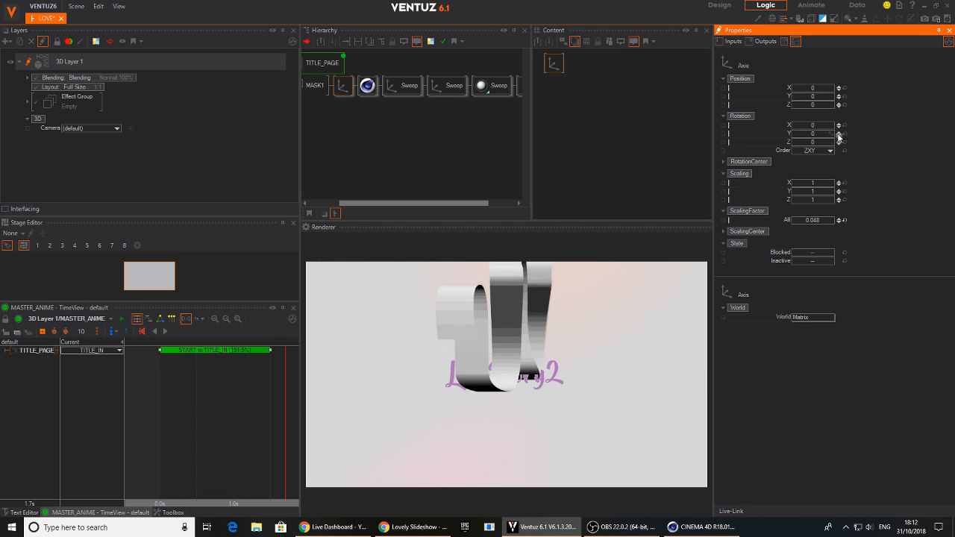
pyautogui.moveTo(808, 97); pyautogui.dragTo(801, 104)
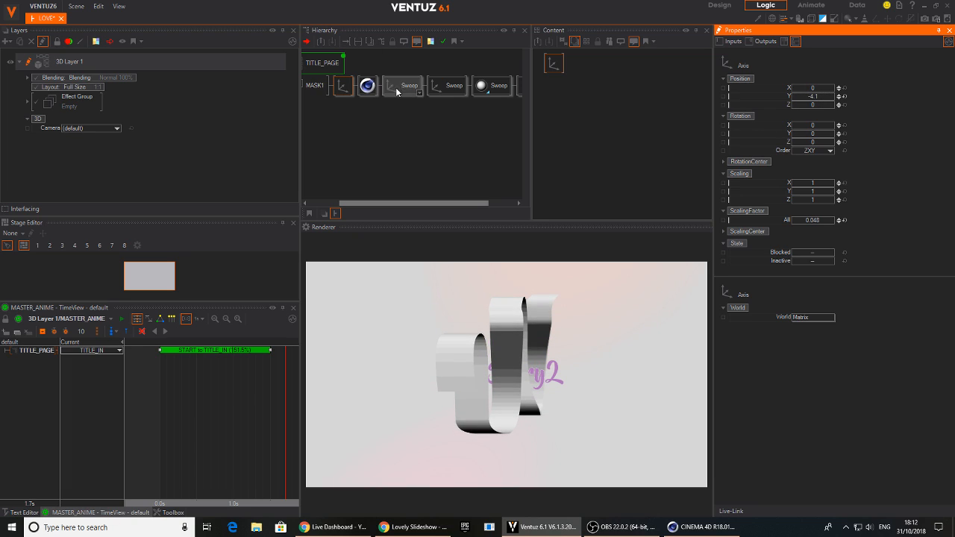
# Preview the growth animation of the imported Sweep and select the Geometry Import Live node
pyautogui.moveTo(443, 101); pyautogui.dragTo(336, 103, button='middle')
pyautogui.click(503, 89)
pyautogui.moveTo(812, 148); pyautogui.dragTo(837, 150)
pyautogui.moveTo(352, 132); pyautogui.dragTo(372, 116, button='middle')
pyautogui.click(350, 86)
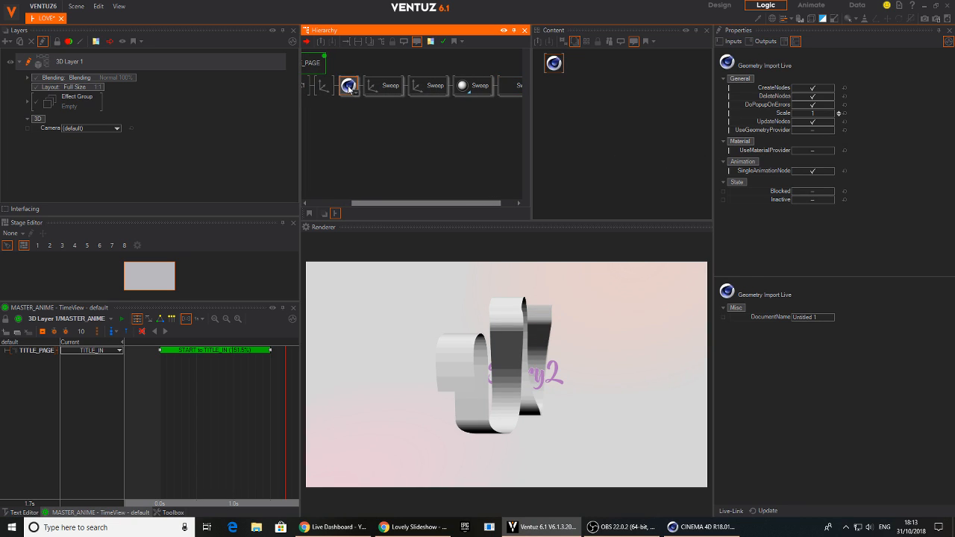
# Delete the Sweep's material node from the imported live geometry chain
pyautogui.moveTo(357, 134)
pyautogui.mouseDown(button='middle')
pyautogui.moveTo(407, 138)
pyautogui.moveTo(431, 124)
pyautogui.moveTo(346, 120)
pyautogui.mouseUp(button='middle')
pyautogui.click(454, 90)
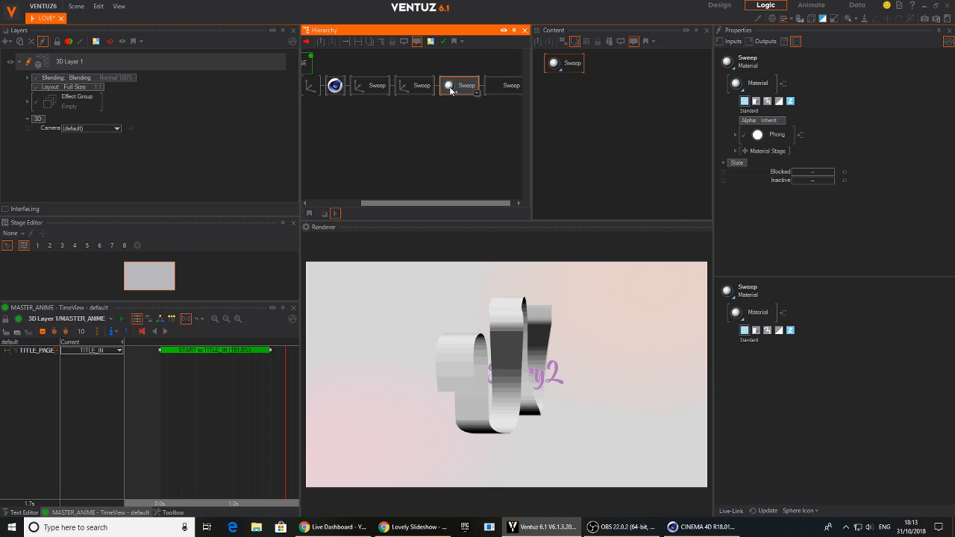
pyautogui.press('Delete')
pyautogui.doubleClick(420, 120)
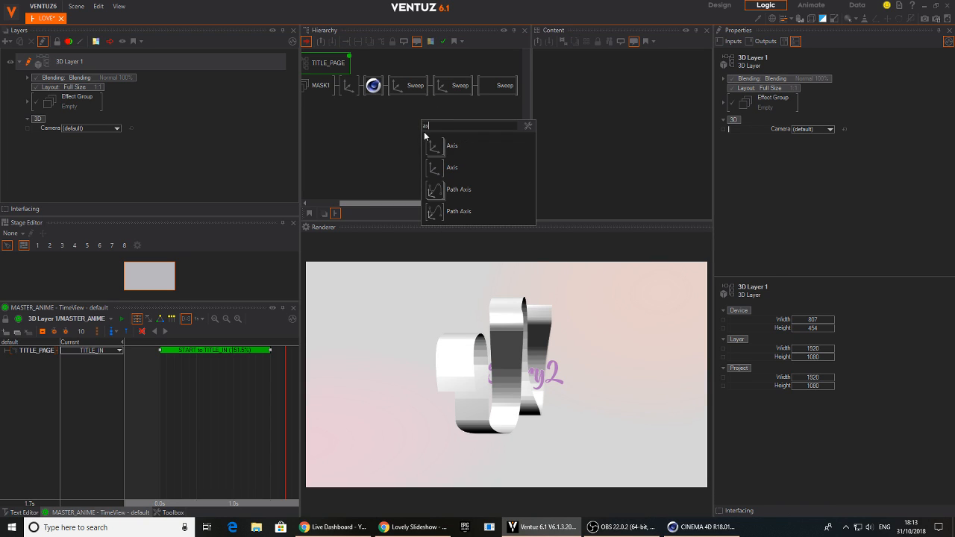
pyautogui.click(390, 126)
pyautogui.doubleClick(389, 127)
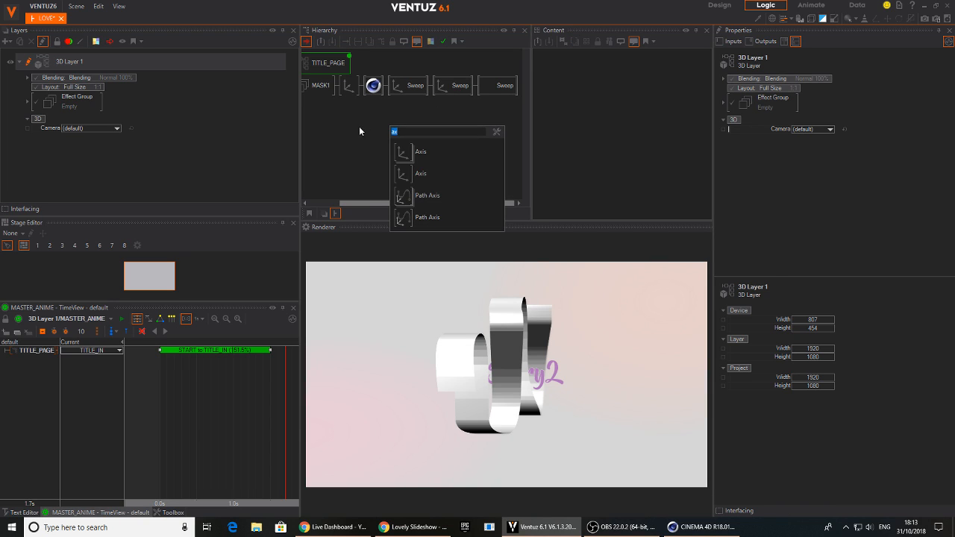
pyautogui.click(360, 131)
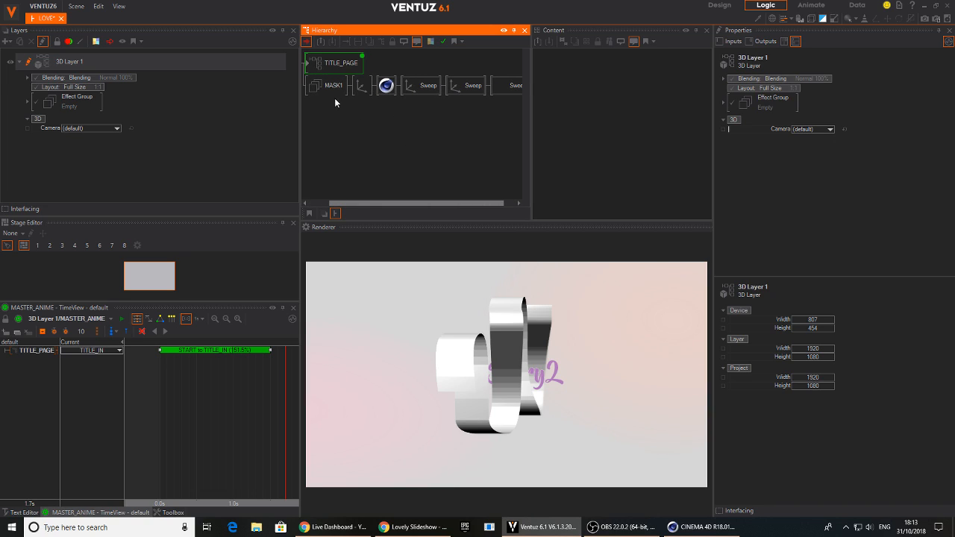
# Set the scaling factor of the Axis behind MASK1 to 0.113, shift it, and rotate it -1.1 on X and 67 on Z
pyautogui.click(361, 86)
pyautogui.moveTo(813, 220); pyautogui.dragTo(828, 223)
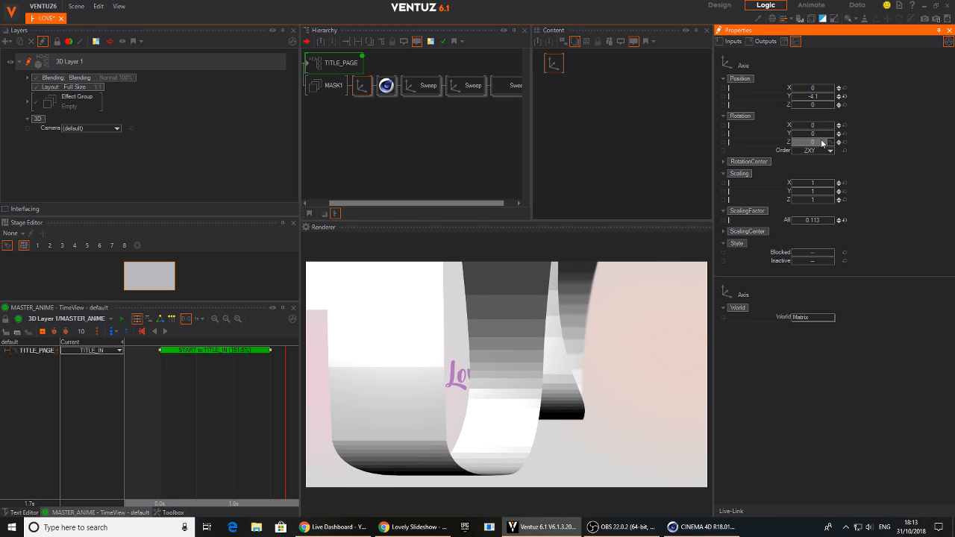
pyautogui.moveTo(814, 147); pyautogui.dragTo(833, 144)
pyautogui.moveTo(819, 98)
pyautogui.mouseDown()
pyautogui.moveTo(838, 94)
pyautogui.moveTo(821, 88)
pyautogui.moveTo(830, 88)
pyautogui.mouseUp()
pyautogui.moveTo(817, 127); pyautogui.dragTo(834, 152)
# Set the Z scaling of the Axis behind MASK1 to 0.37 and its Z position to -14.28
pyautogui.click(508, 86)
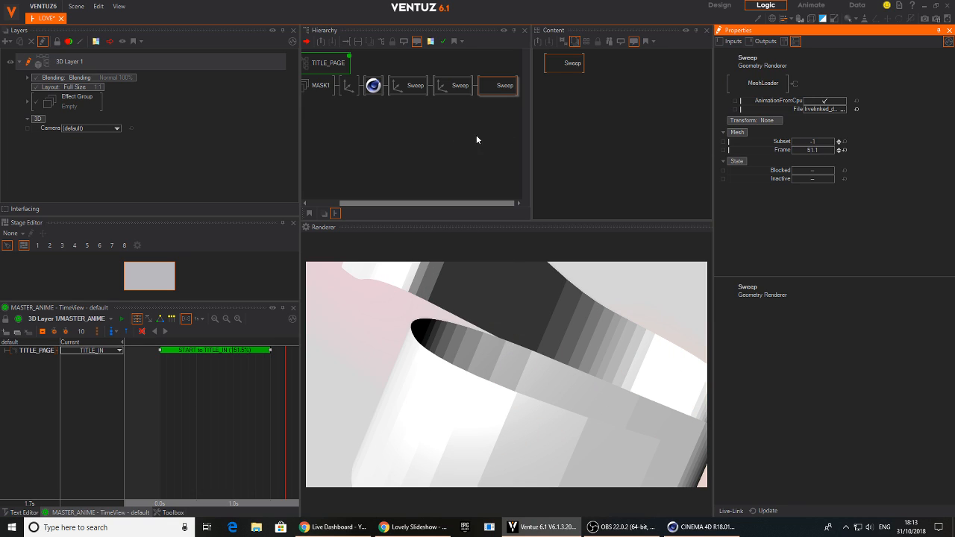
pyautogui.click(348, 85)
pyautogui.moveTo(821, 203)
pyautogui.mouseDown()
pyautogui.moveTo(792, 200)
pyautogui.moveTo(804, 200)
pyautogui.mouseUp()
pyautogui.moveTo(815, 105); pyautogui.dragTo(792, 103)
# Change the Sweep's mesh frame, rotate its Axis to -90 on Z, and set the Axis position to 0, -12.3, 0
pyautogui.click(500, 85)
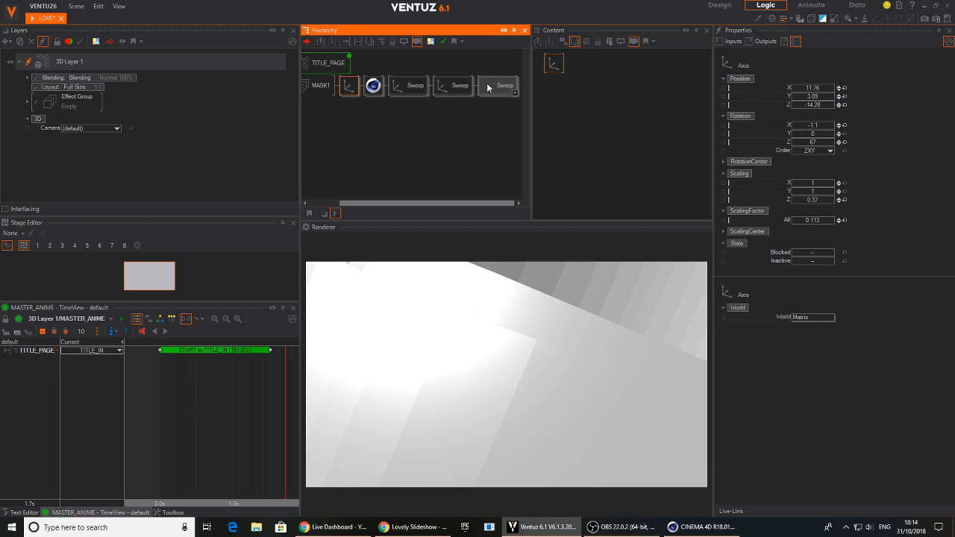
pyautogui.moveTo(813, 149); pyautogui.dragTo(793, 142)
pyautogui.click(347, 88)
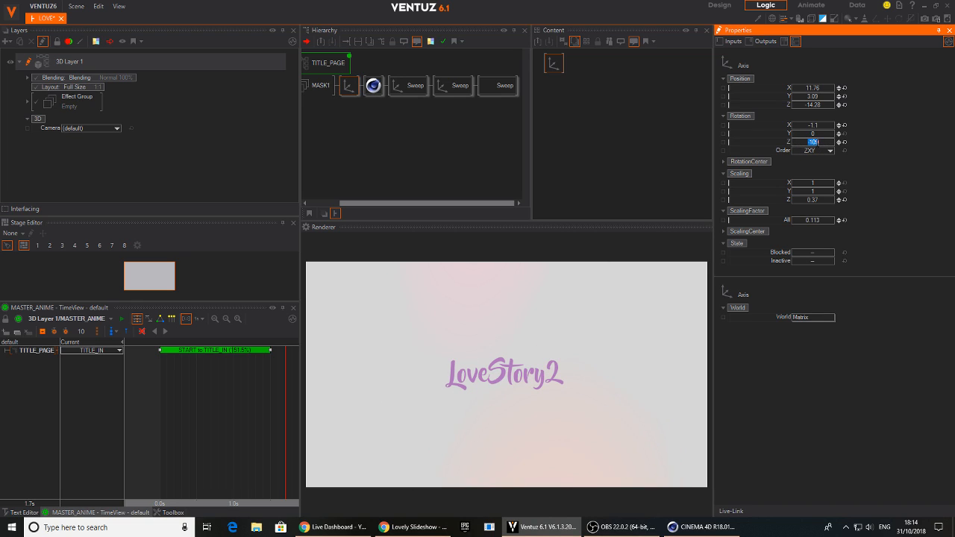
pyautogui.click(844, 104)
pyautogui.moveTo(810, 100); pyautogui.dragTo(800, 155)
# Adjust the Sweep's mesh frame, and set the Axis behind MASK1 to X rotation 3.9 and Y position 2.1
pyautogui.click(497, 85)
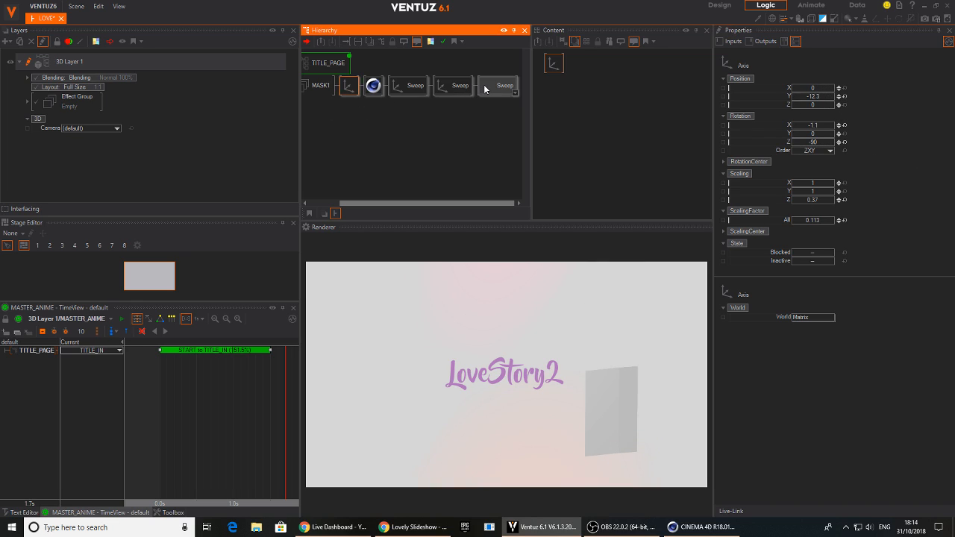
pyautogui.moveTo(819, 151); pyautogui.dragTo(823, 130)
pyautogui.click(341, 86)
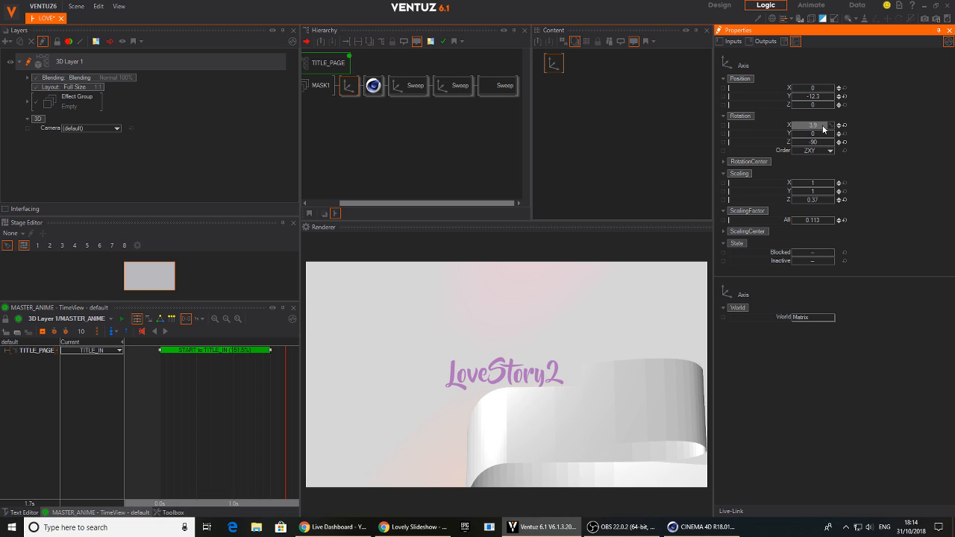
pyautogui.moveTo(817, 97); pyautogui.dragTo(796, 100)
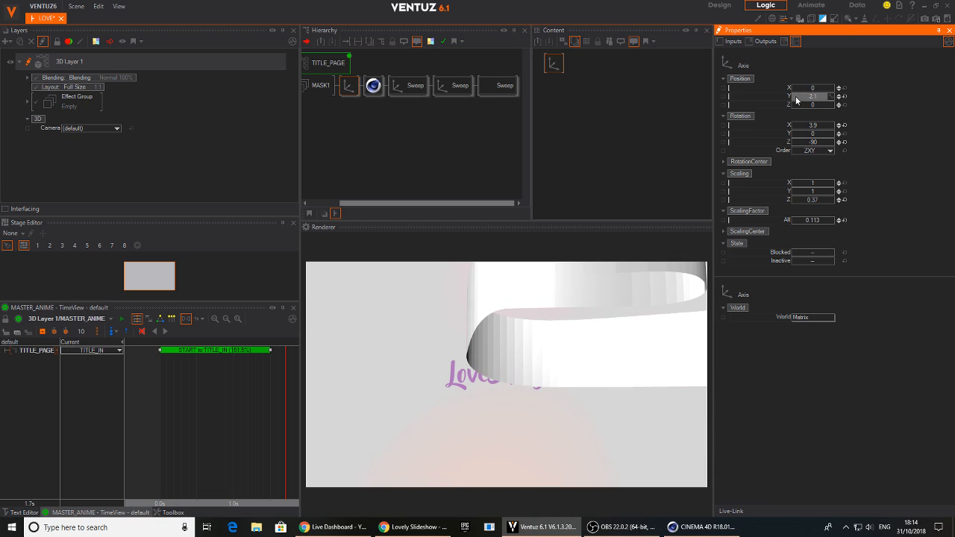
# Set the Axis behind MASK1 to rotation X -7.4 and Z -91.4, Z scaling 0.85, and position X -14 and Z -5.11
pyautogui.moveTo(811, 143); pyautogui.dragTo(821, 126)
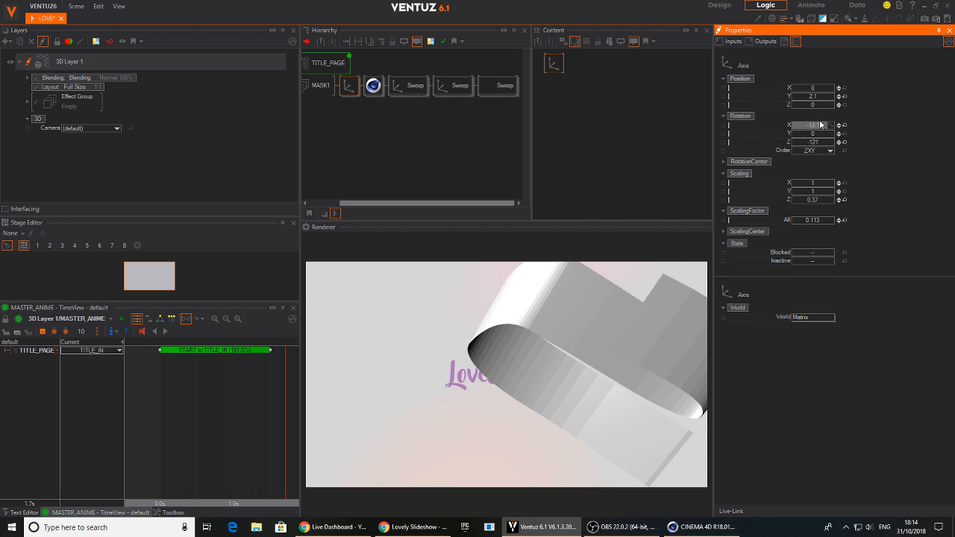
pyautogui.moveTo(824, 202); pyautogui.dragTo(835, 206)
pyautogui.moveTo(815, 89); pyautogui.dragTo(826, 143)
pyautogui.moveTo(821, 104); pyautogui.dragTo(835, 142)
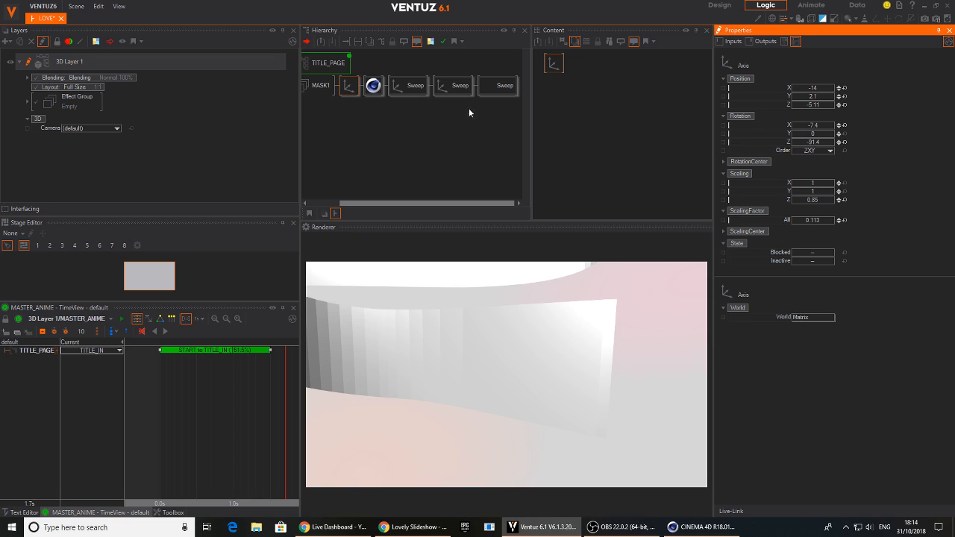
# Insert a Stencil Set node in front of the MASK1 group
pyautogui.moveTo(383, 129); pyautogui.dragTo(403, 120, button='middle')
pyautogui.press('Tab')
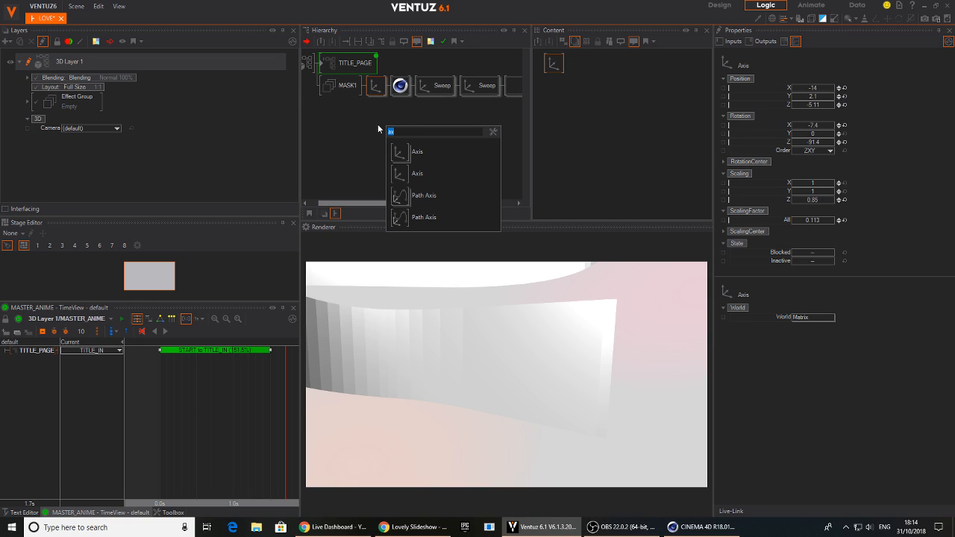
pyautogui.write('ste')
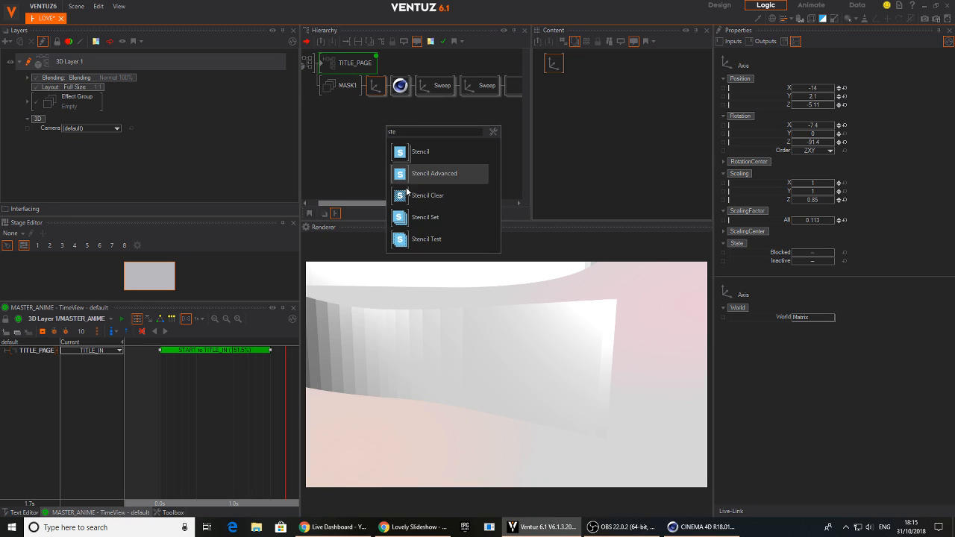
pyautogui.click(397, 218)
pyautogui.click(324, 88)
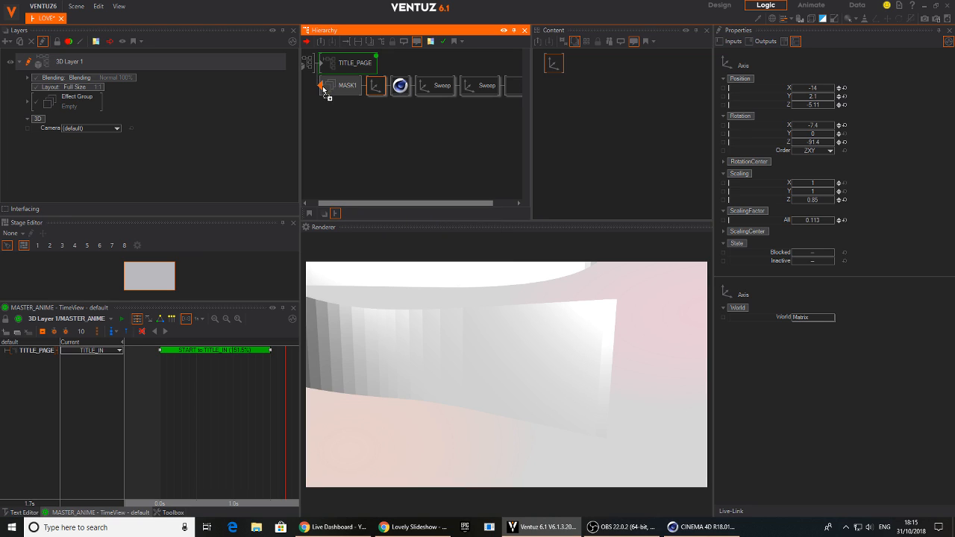
pyautogui.click(345, 121)
pyautogui.press('Tab')
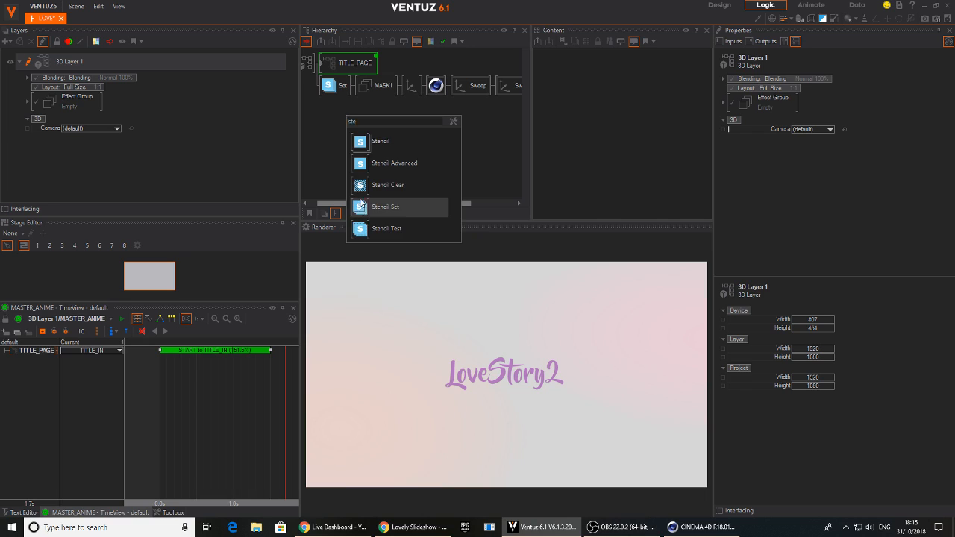
pyautogui.click(366, 207)
pyautogui.click(335, 119)
pyautogui.click(314, 109)
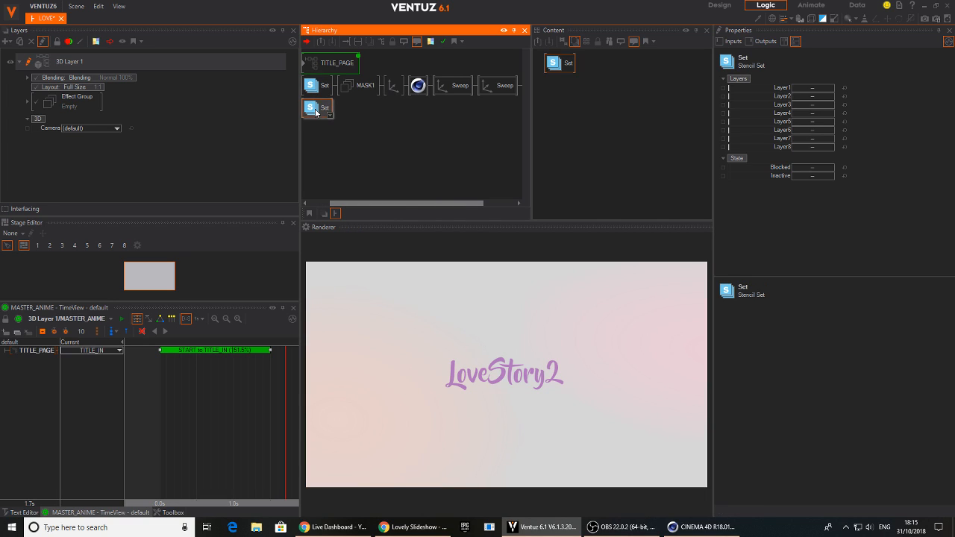
pyautogui.press('Delete')
# Add a Stencil Test node beneath the Stencil Set under TITLE_PAGE
pyautogui.press('Tab')
pyautogui.click(353, 223)
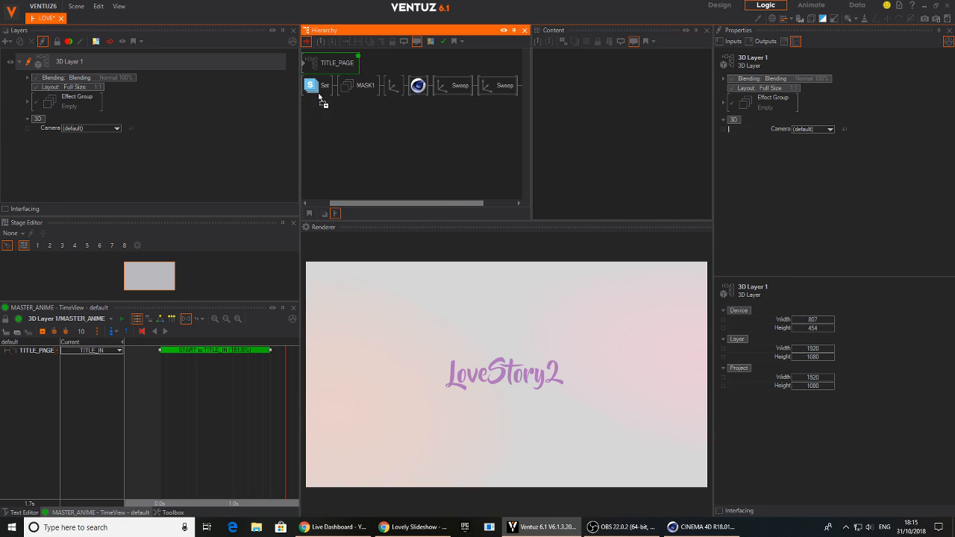
pyautogui.click(319, 95)
# Add an Axis behind the Stencil Test node and a Rectangle behind that Axis
pyautogui.press('Tab')
pyautogui.write('ax')
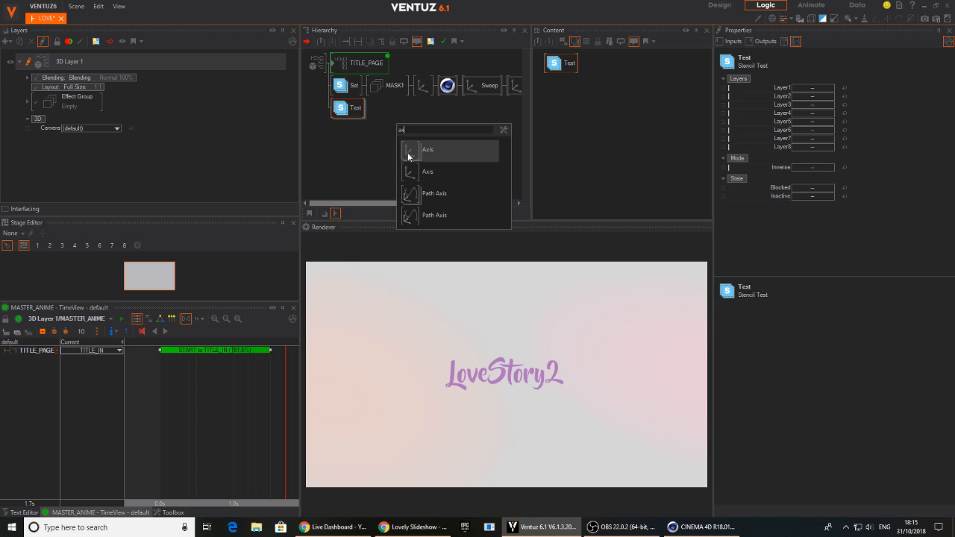
pyautogui.click(409, 152)
pyautogui.click(369, 118)
pyautogui.press('Tab')
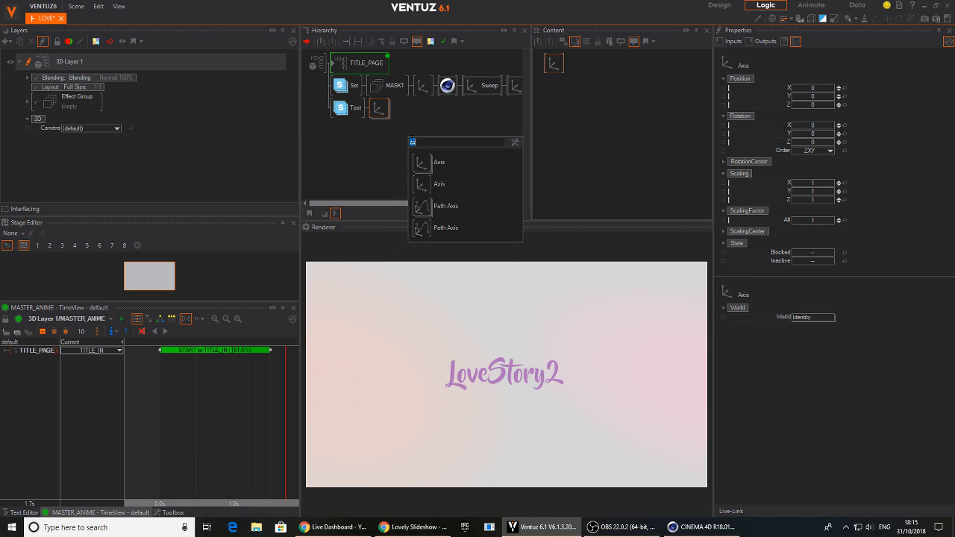
pyautogui.write('rect')
pyautogui.click(422, 162)
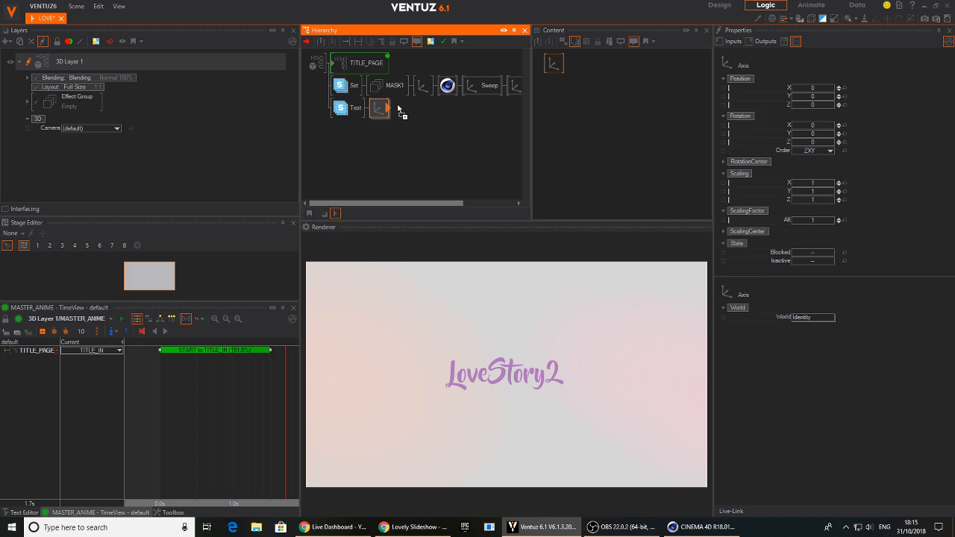
pyautogui.click(412, 116)
pyautogui.press('Tab')
pyautogui.write('im')
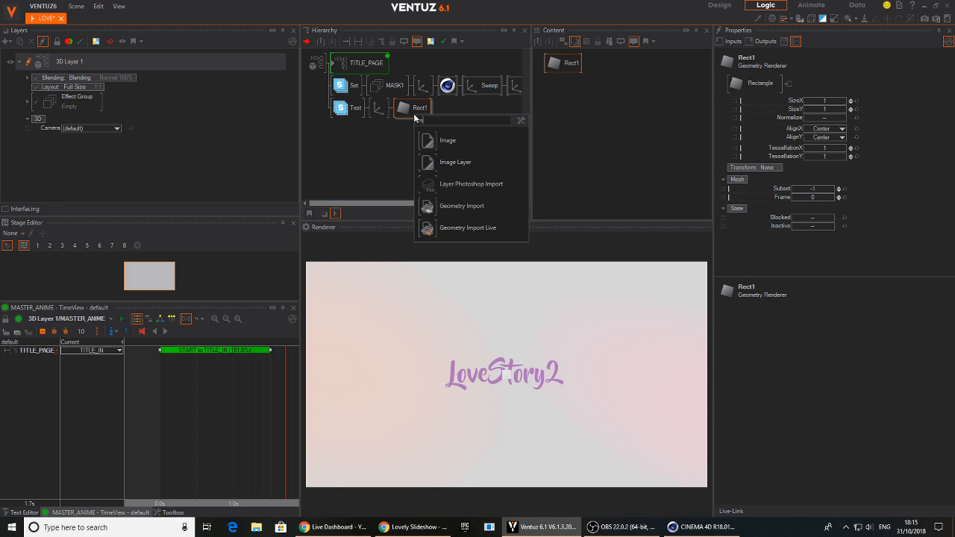
pyautogui.click(380, 160)
# Insert a Material node between the Axis and Rect1 and set its lighting model to No Light
pyautogui.press('Tab')
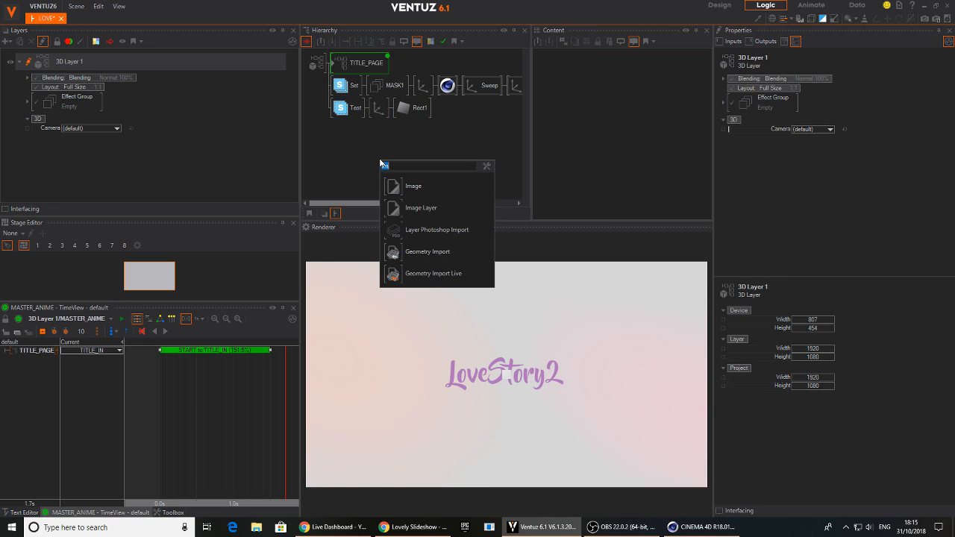
pyautogui.write('mat')
pyautogui.press('Return')
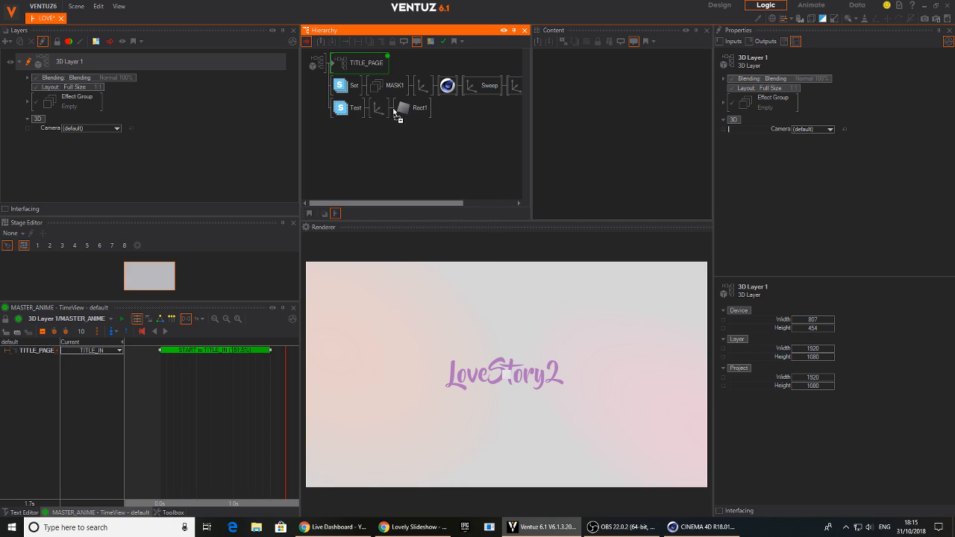
pyautogui.click(401, 109)
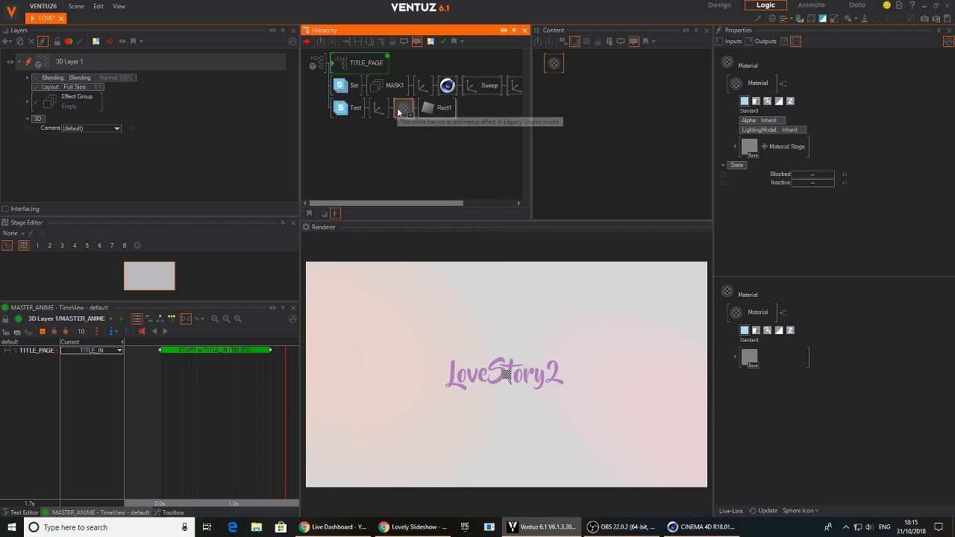
pyautogui.click(794, 130)
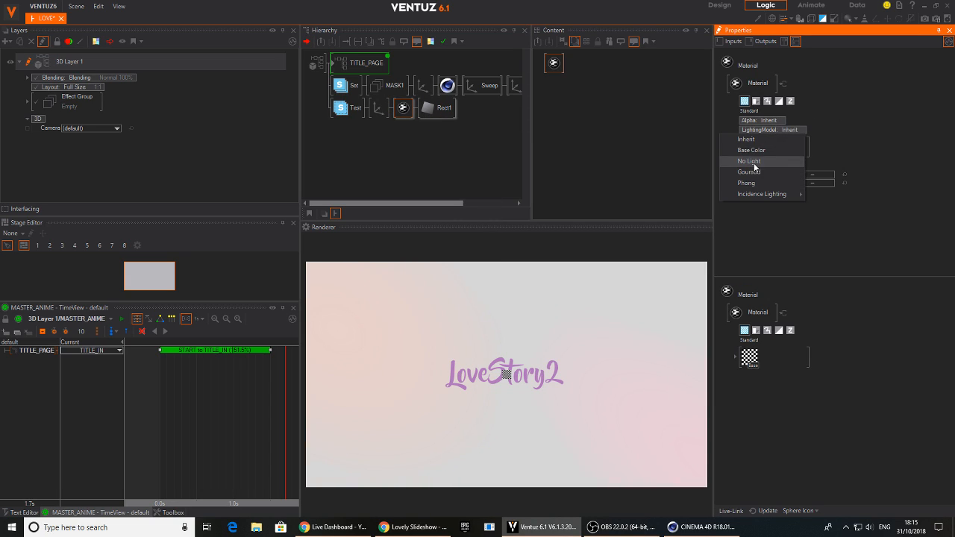
pyautogui.click(750, 161)
# Set Rect1's size to 16 by 9 and raise its Axis scaling factor to about 2.76 so it fills the frame
pyautogui.click(439, 107)
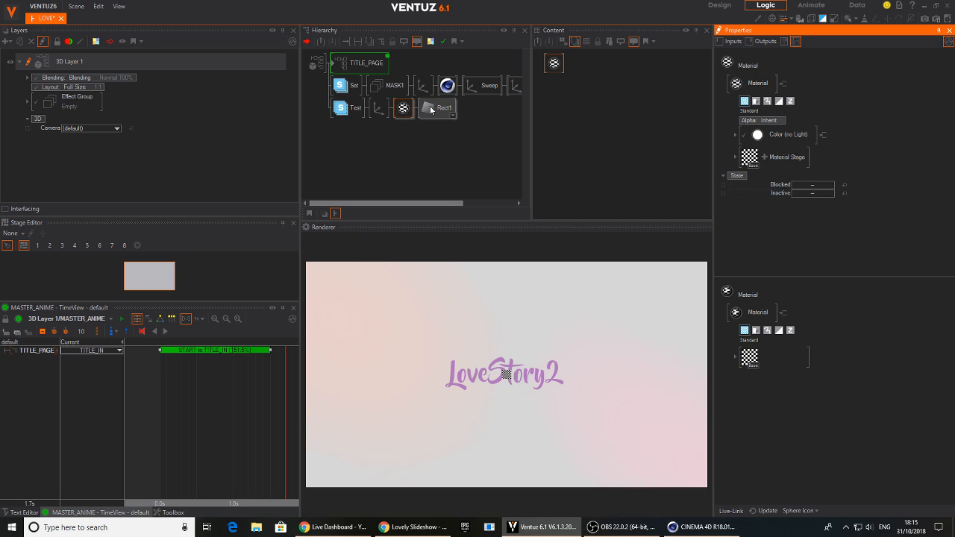
pyautogui.click(838, 102)
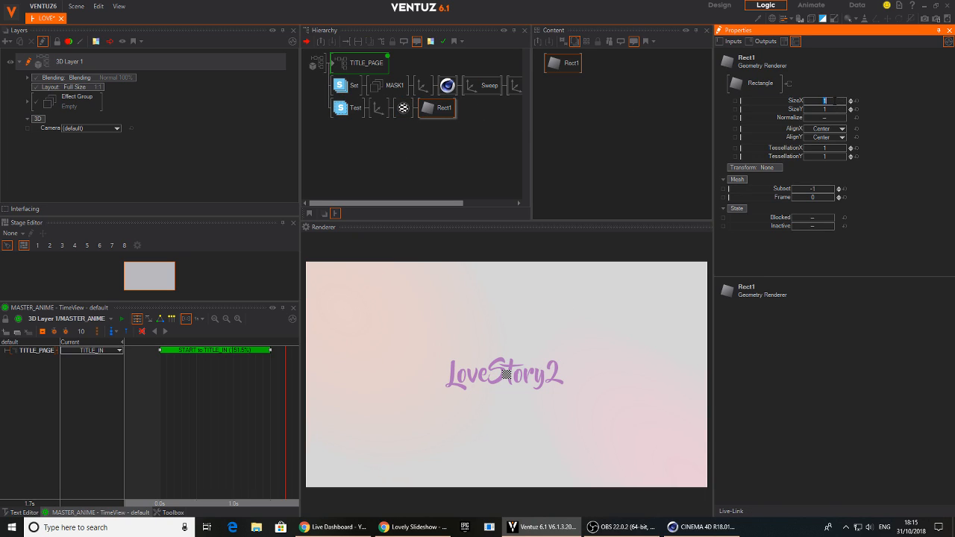
pyautogui.press('Return')
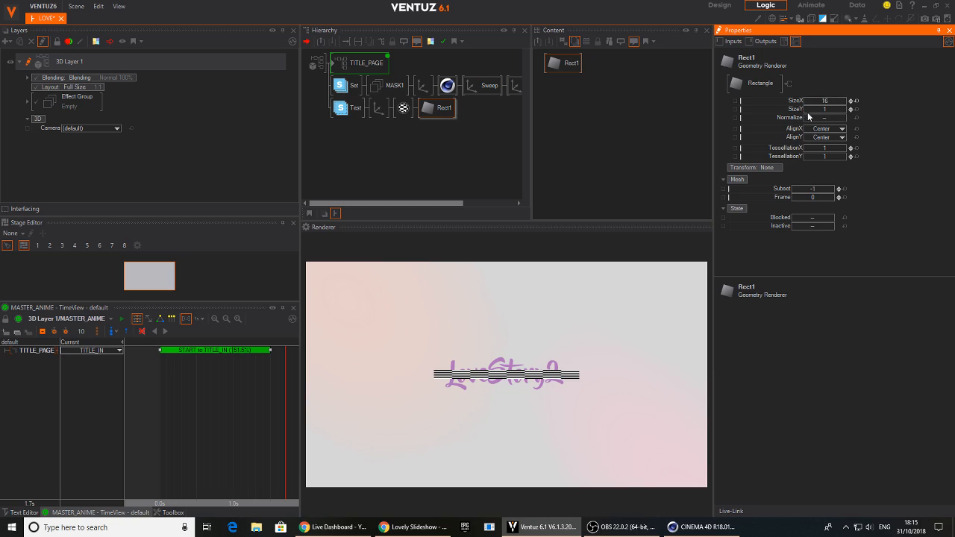
pyautogui.write('9')
pyautogui.press('Return')
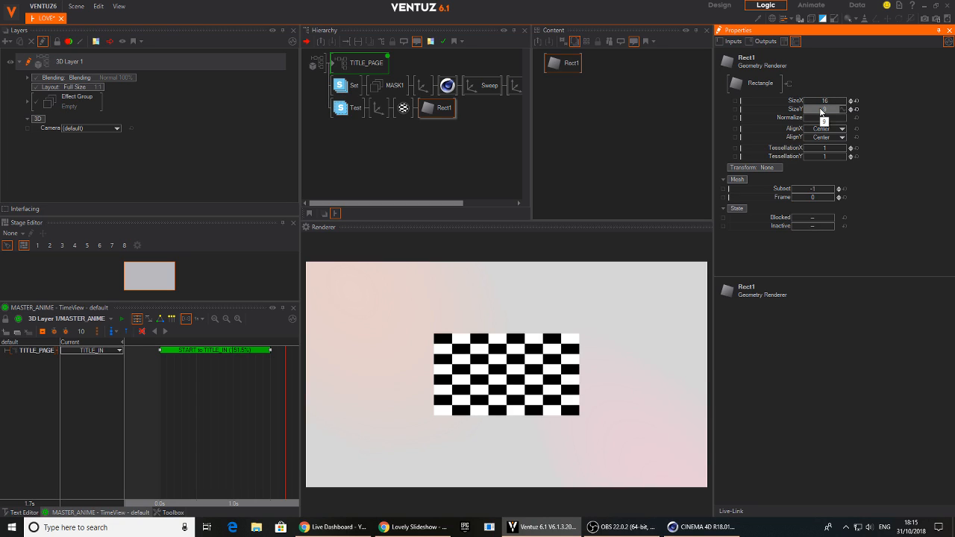
pyautogui.click(379, 106)
pyautogui.moveTo(812, 221)
pyautogui.mouseDown()
pyautogui.moveTo(821, 221)
pyautogui.moveTo(795, 222)
pyautogui.moveTo(835, 226)
pyautogui.moveTo(820, 223)
pyautogui.mouseUp()
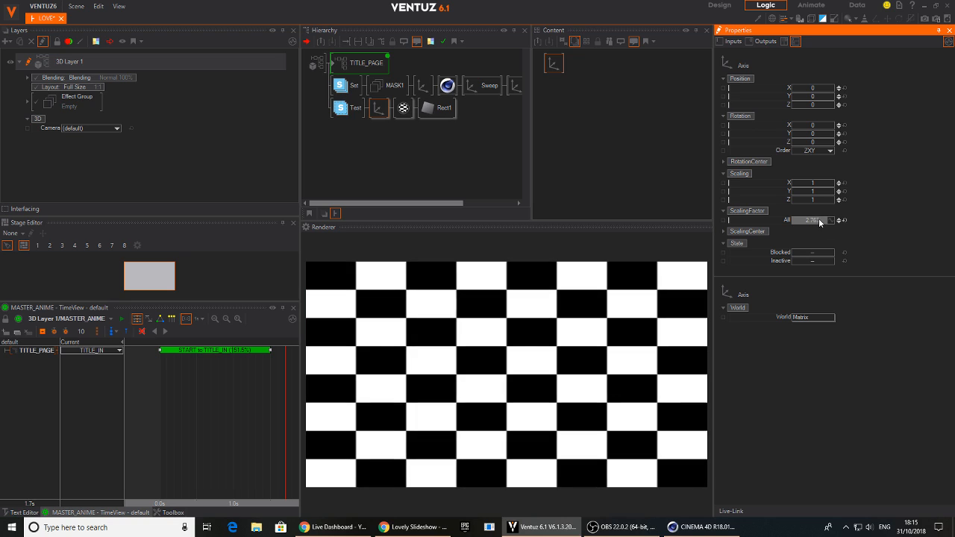
pyautogui.click(403, 107)
pyautogui.doubleClick(750, 157)
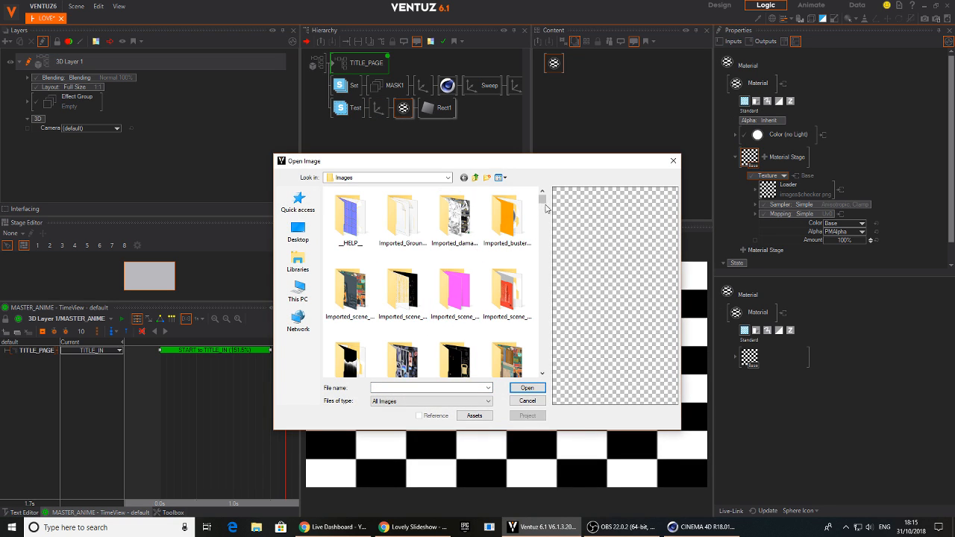
pyautogui.click(538, 403)
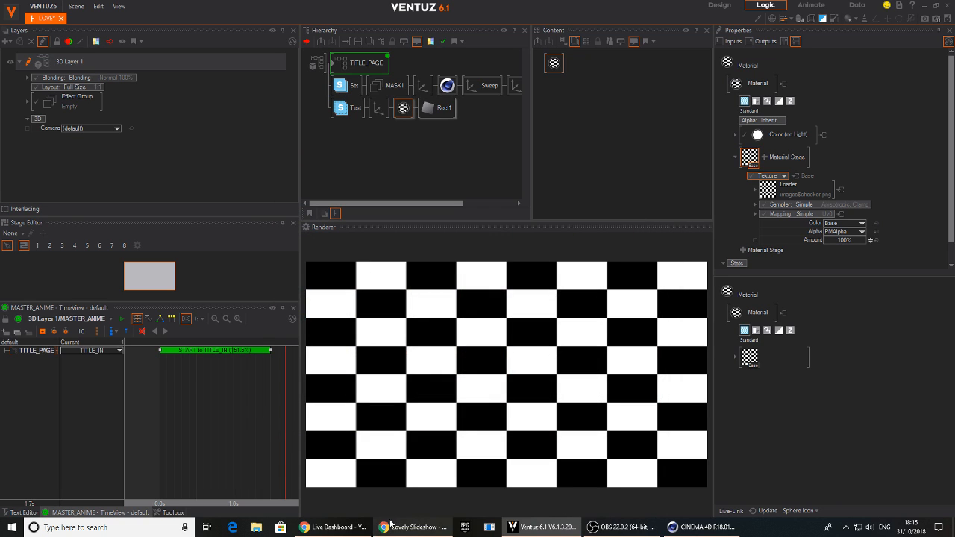
# Switch to Chrome, open a new browser tab and search for "google"
pyautogui.click(403, 531)
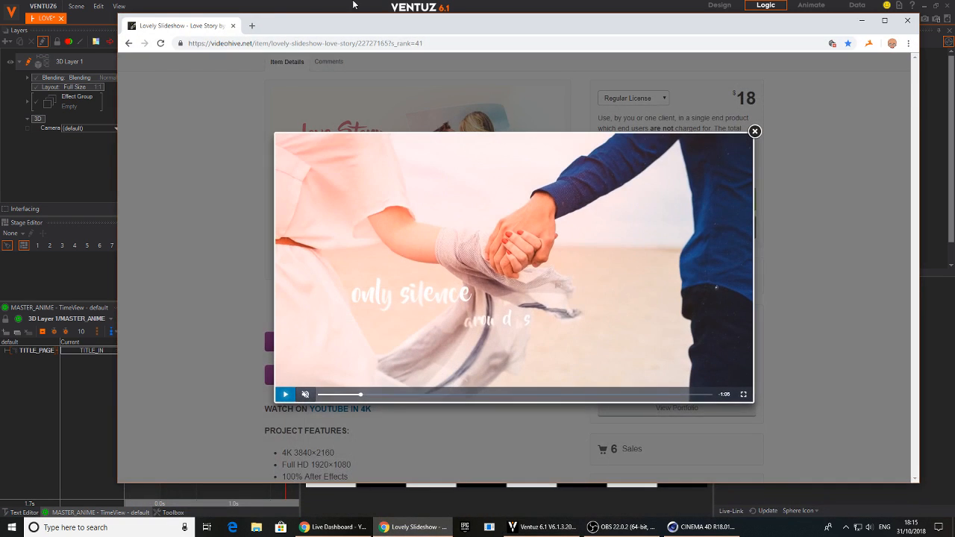
pyautogui.click(255, 27)
pyautogui.write('y')
pyautogui.press('Return')
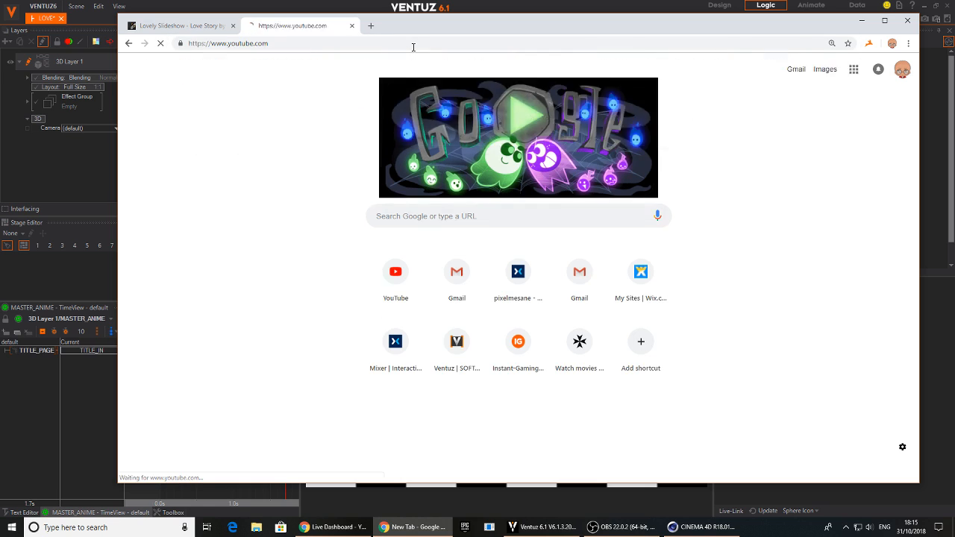
pyautogui.click(431, 43)
pyautogui.write('google')
pyautogui.press('Return')
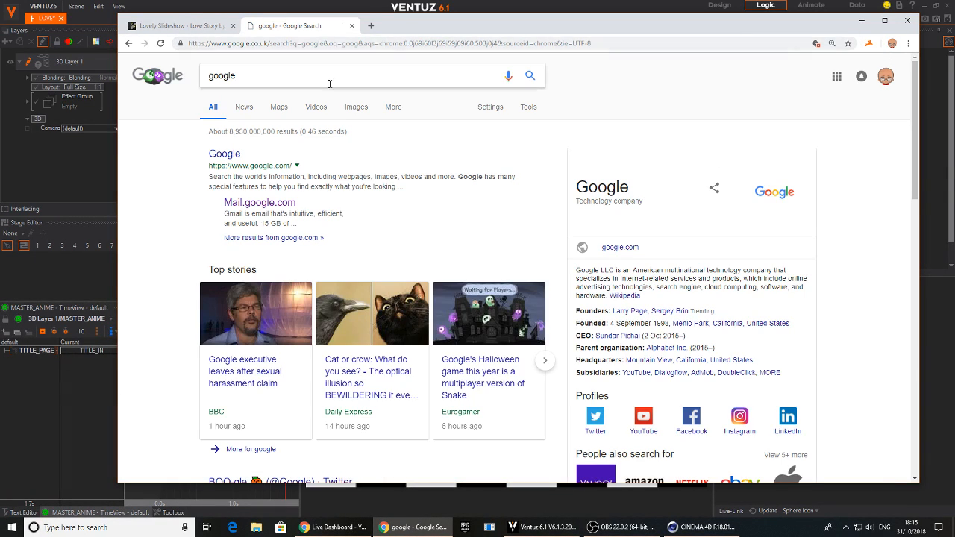
# Search Google for "sunset landscape" and show the image results
pyautogui.doubleClick(331, 84)
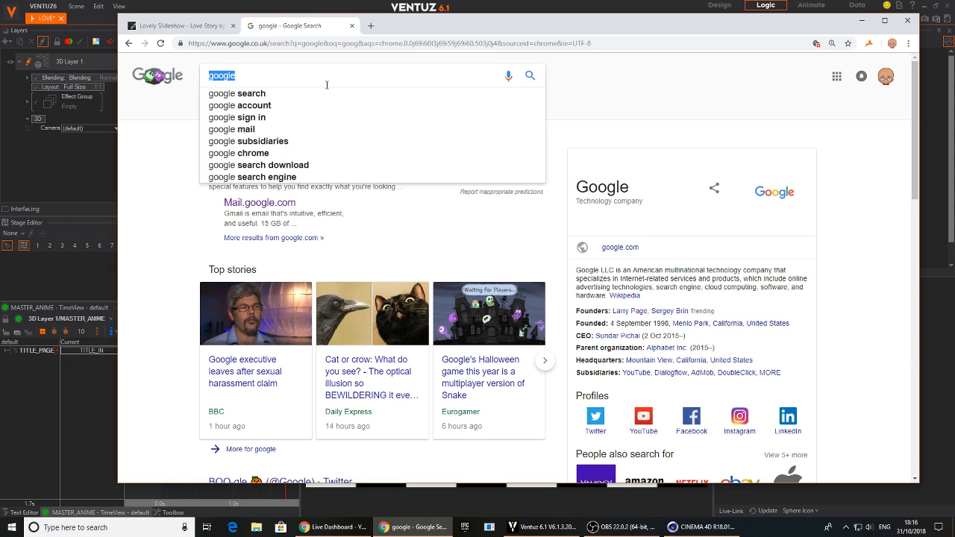
pyautogui.write('sunset ')
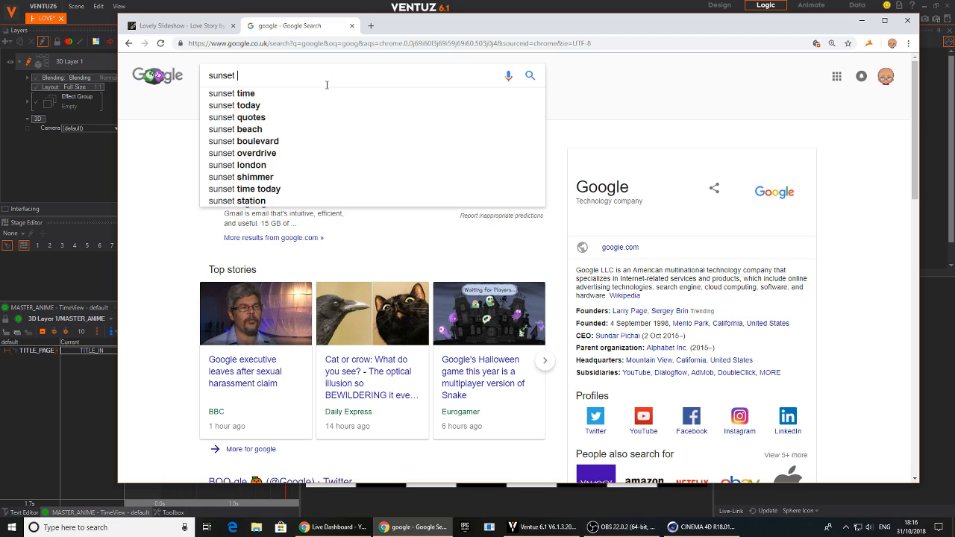
pyautogui.write('lan')
pyautogui.write('dscape')
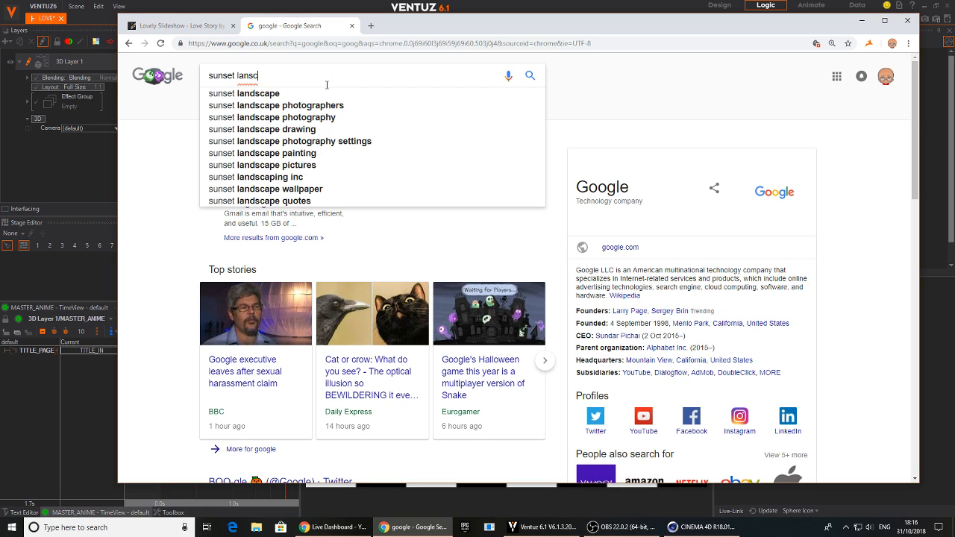
pyautogui.press('Return')
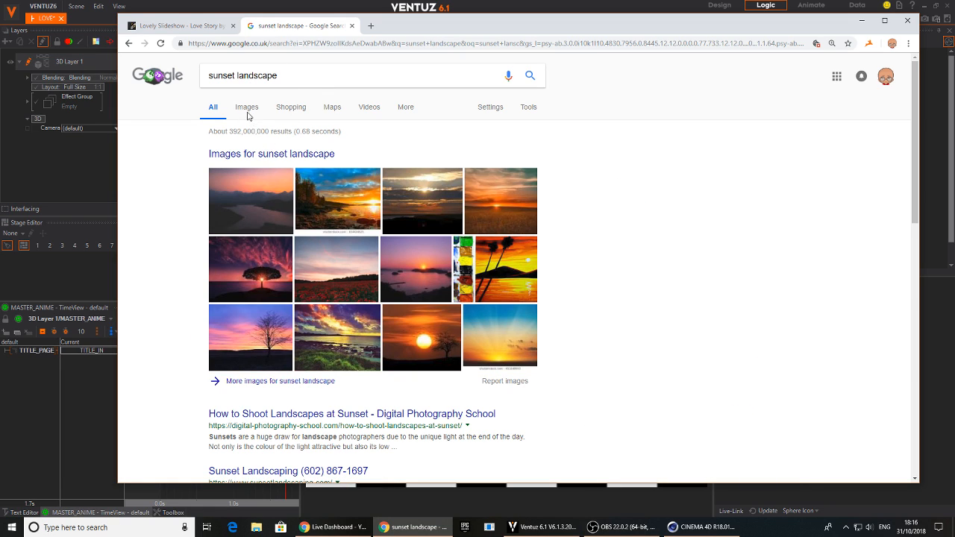
pyautogui.click(249, 108)
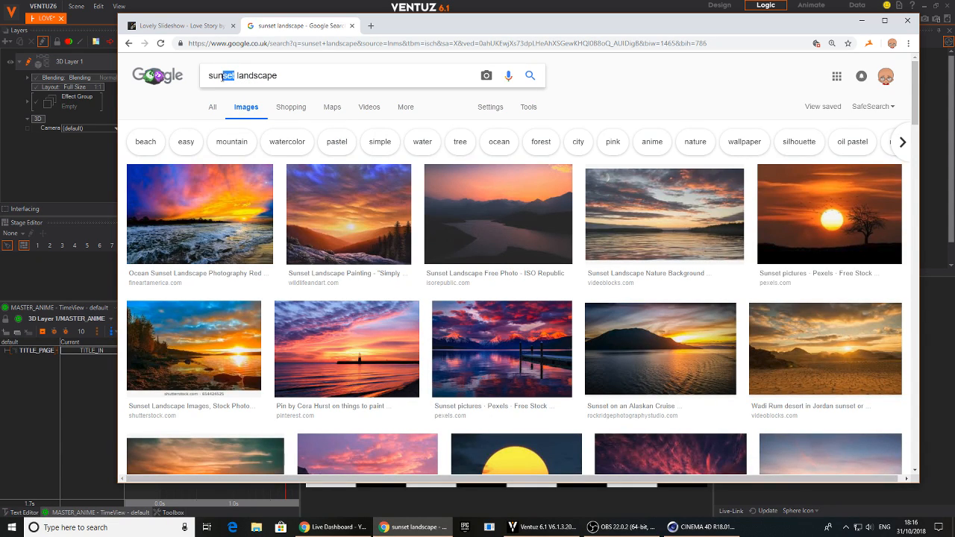
# Change the image search to "sunrise landscape" and open the preview of the pale sandy beach sunrise photo
pyautogui.write('rise')
pyautogui.press('Return')
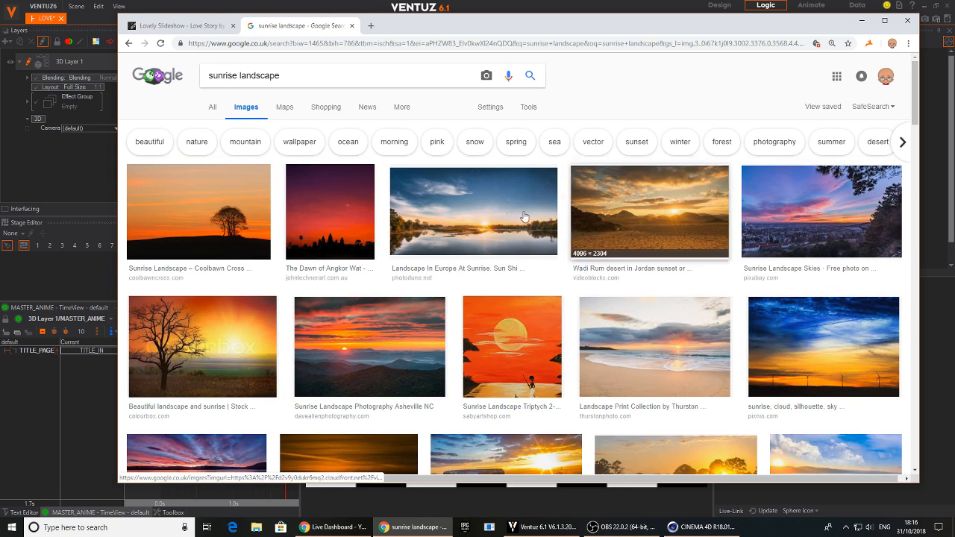
pyautogui.scroll(-2, 424, 314)
pyautogui.scroll(-1, 424, 314)
pyautogui.scroll(3, 510, 359)
pyautogui.scroll(-3, 508, 363)
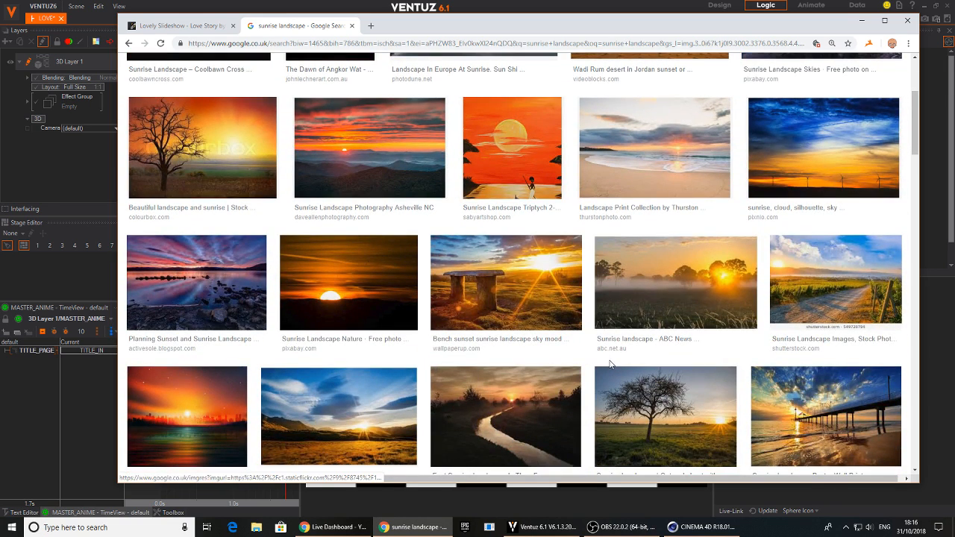
pyautogui.scroll(2, 609, 363)
pyautogui.click(597, 314)
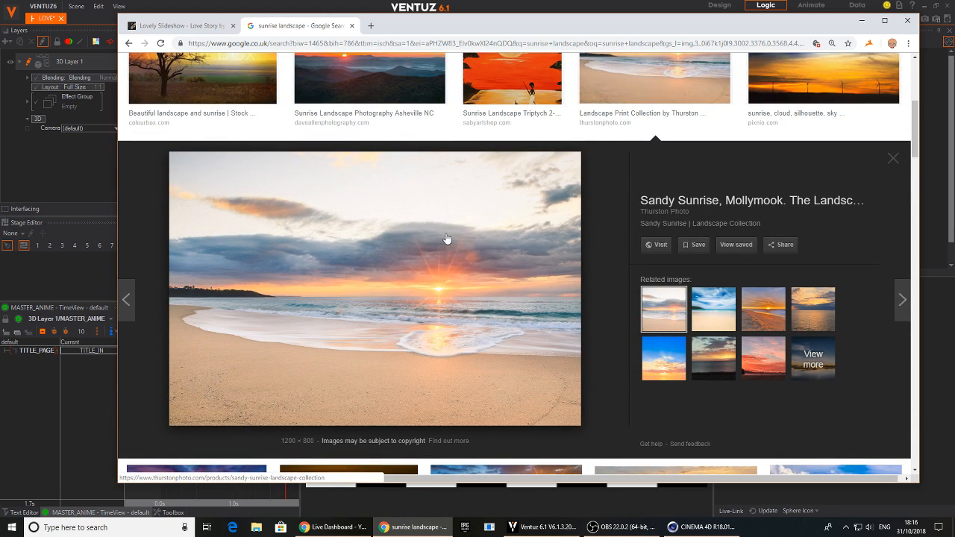
# Save the Sandy Sunrise beach photo to the Desktop as Molly_Sunrise_Beach.jpg and return to Ventuz
pyautogui.scroll(5, 735, 316)
pyautogui.scroll(-5, 729, 321)
pyautogui.click(713, 309)
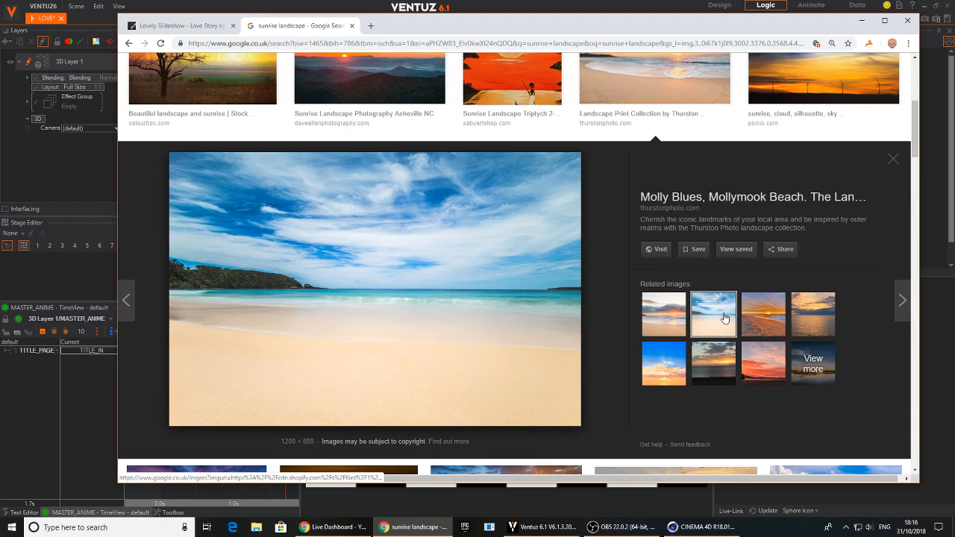
pyautogui.click(678, 319)
pyautogui.rightClick(425, 258)
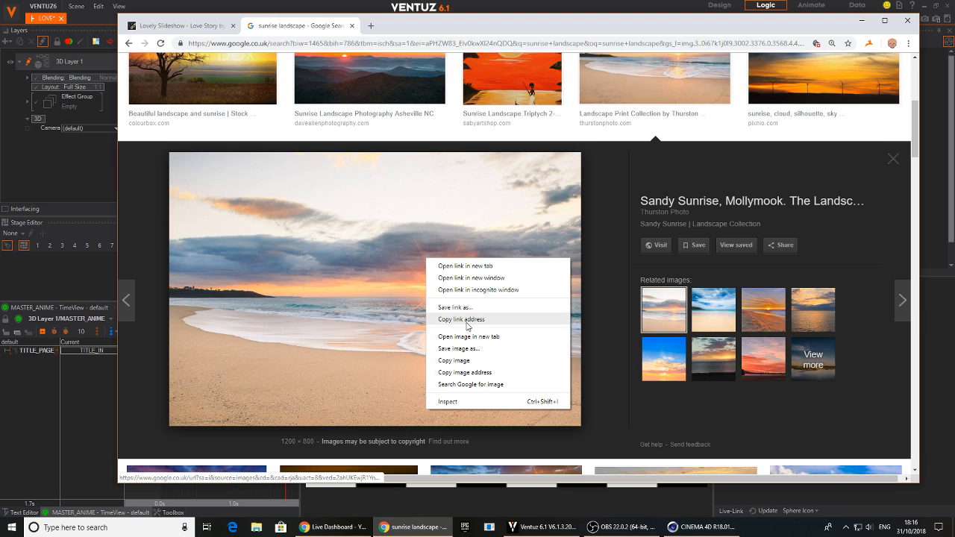
pyautogui.click(457, 348)
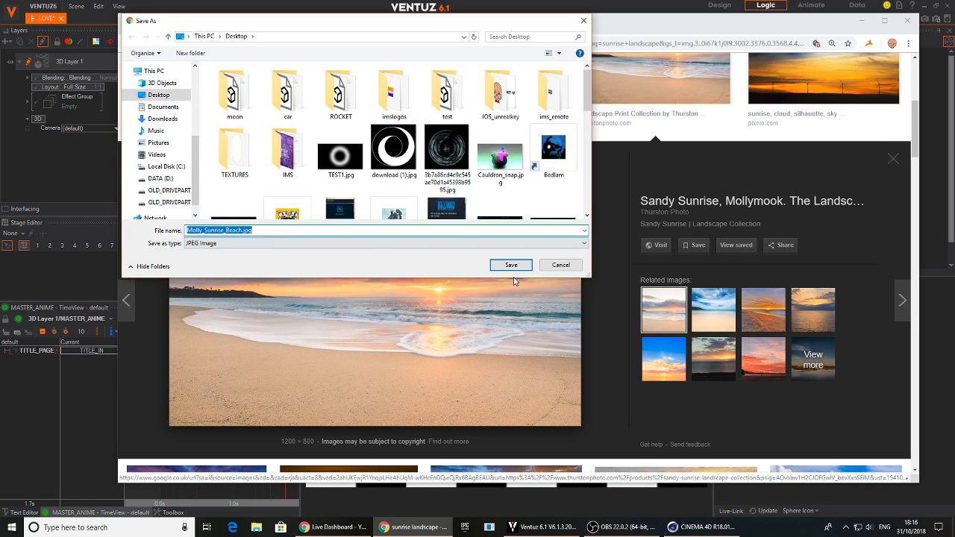
pyautogui.click(512, 265)
pyautogui.hotkey('alt', 'Tab')
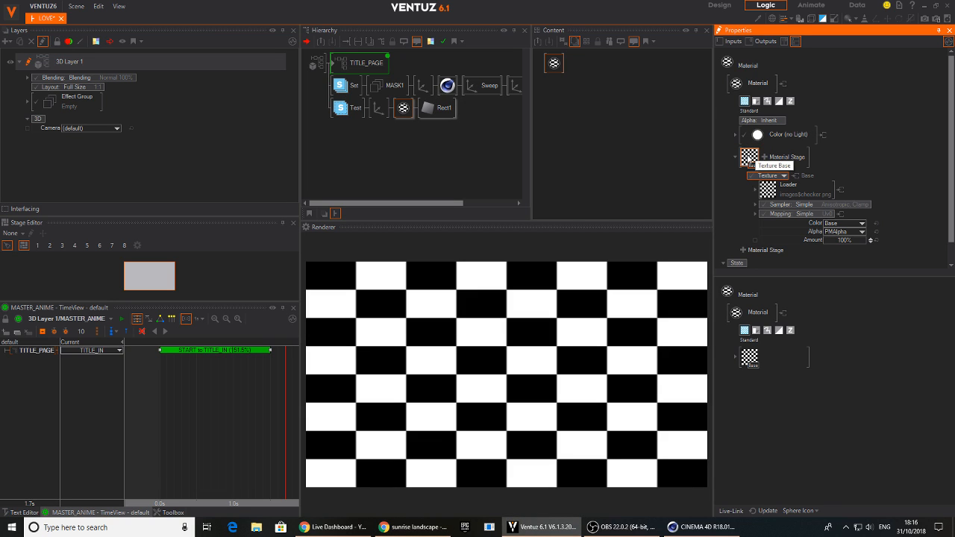
pyautogui.click(304, 236)
pyautogui.moveTo(545, 211); pyautogui.dragTo(559, 376)
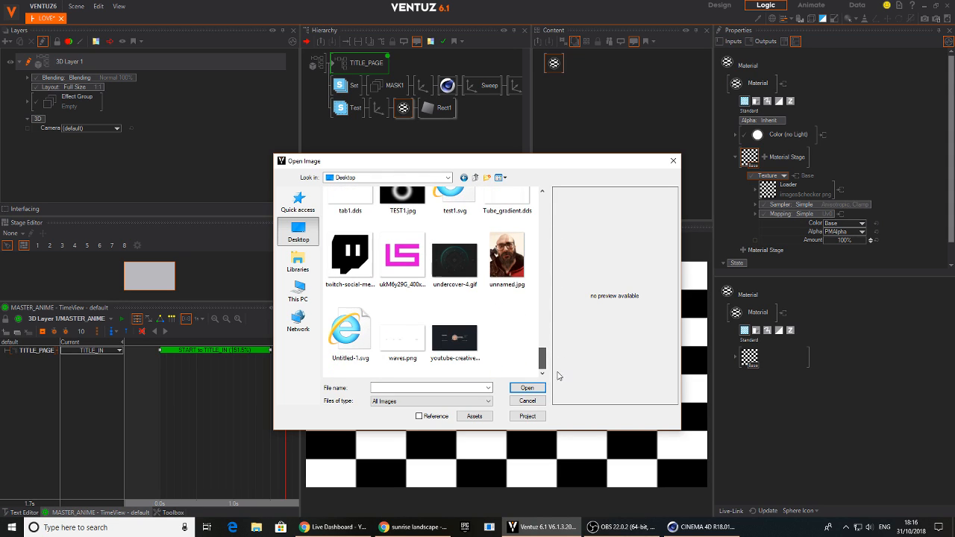
pyautogui.click(536, 403)
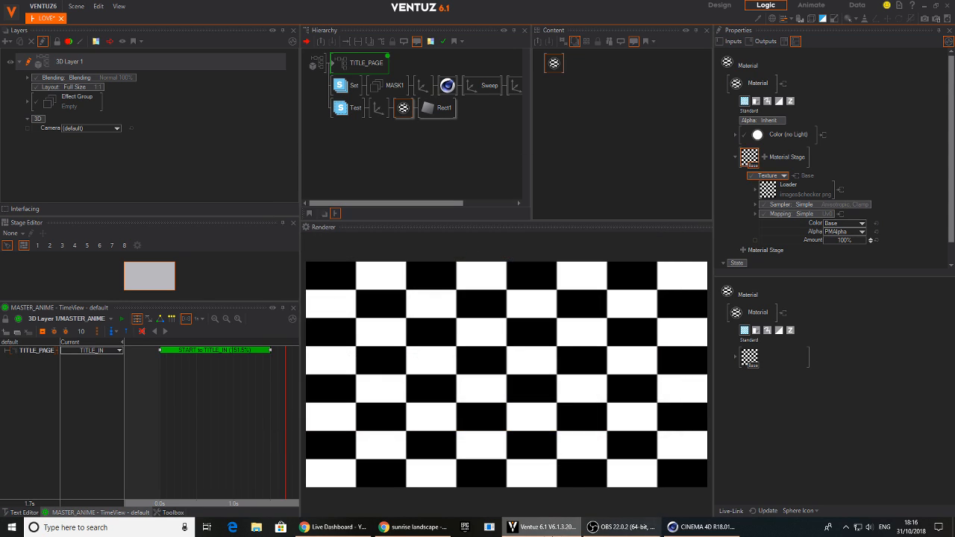
# Check the downloaded photo's file name in Chrome, and load Molly_Sunrise_Beach.jpg from the Desktop as the material's texture in Ventuz
pyautogui.click(355, 532)
pyautogui.click(355, 532)
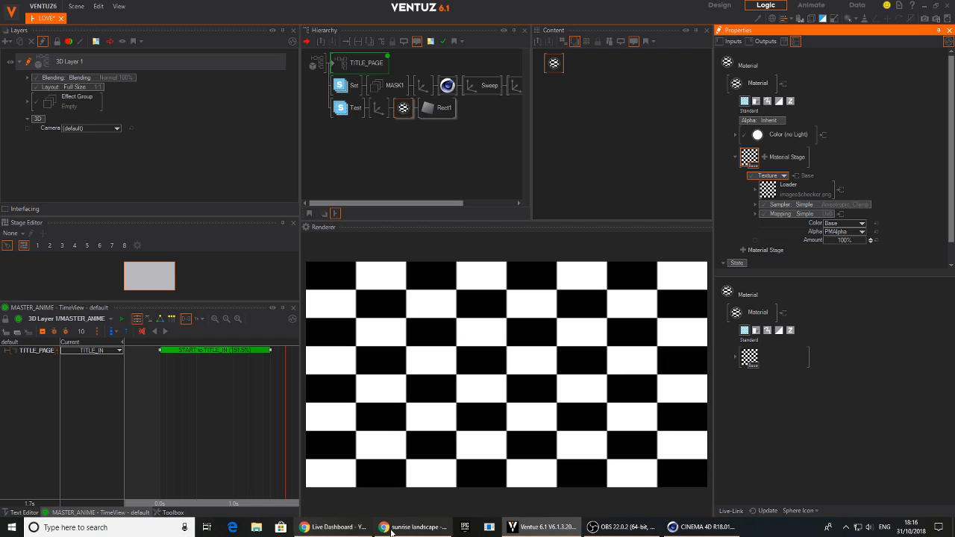
pyautogui.click(414, 528)
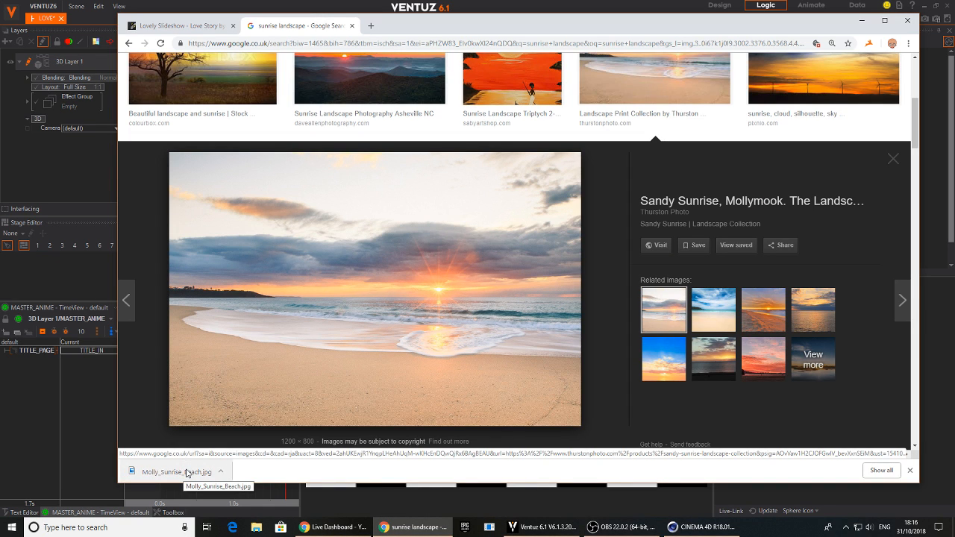
pyautogui.click(414, 528)
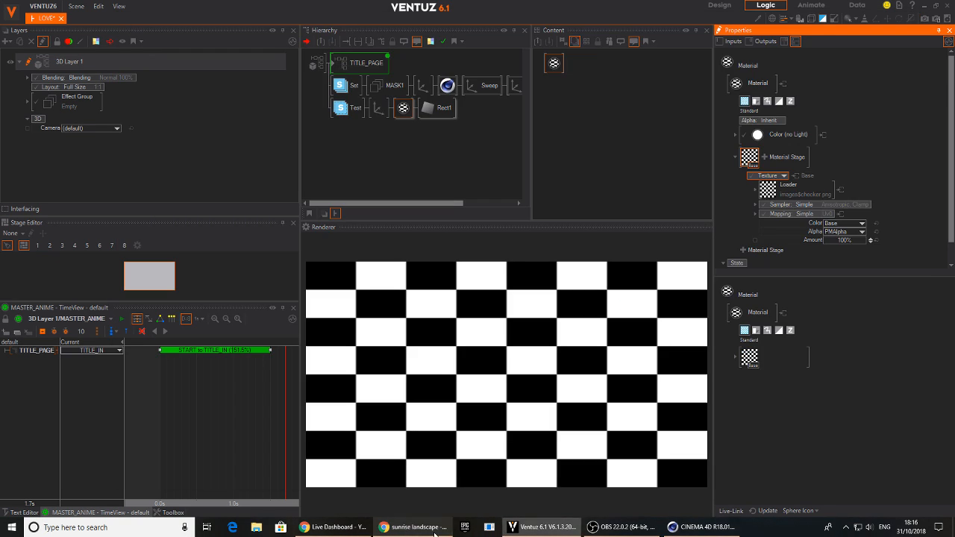
pyautogui.click(768, 188)
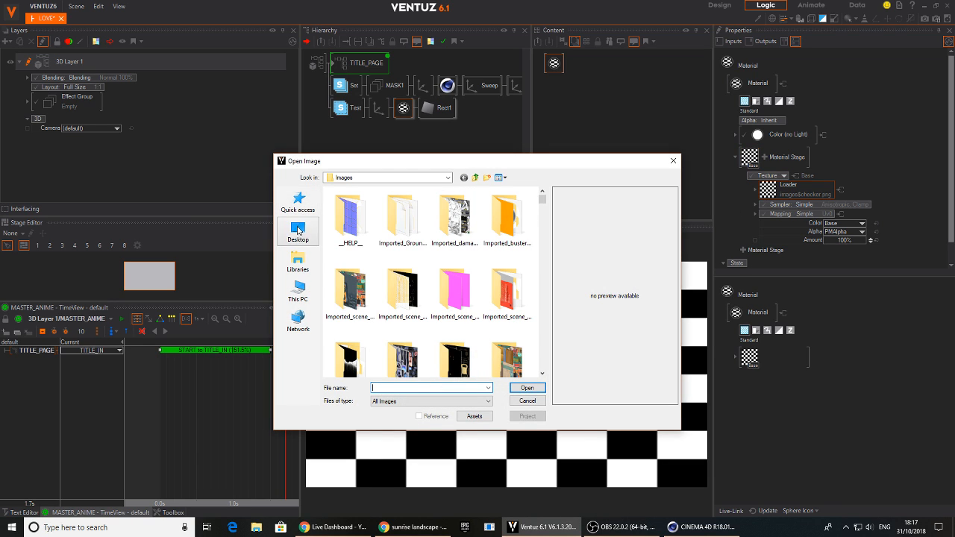
pyautogui.click(298, 229)
pyautogui.write('mol')
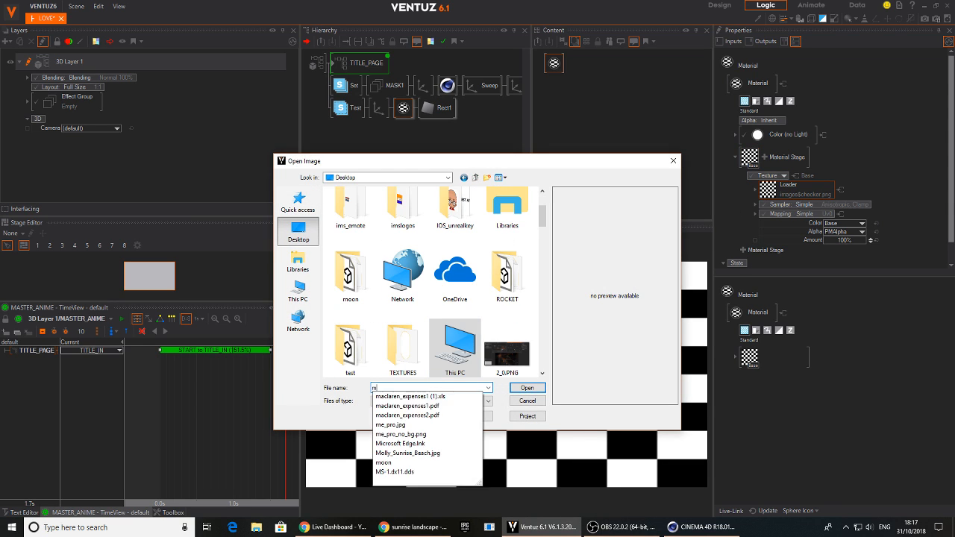
pyautogui.click(426, 397)
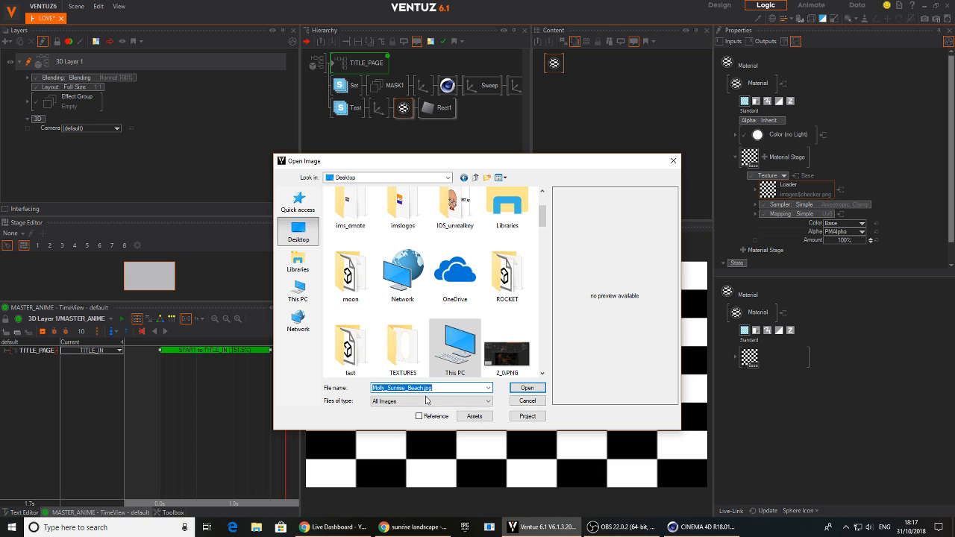
pyautogui.click(527, 389)
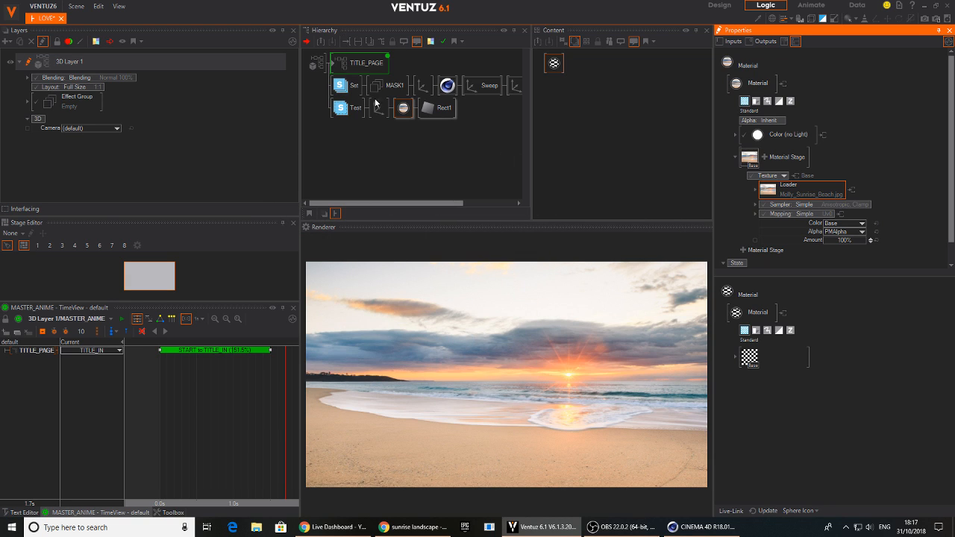
# Enable Layer1 on both the Stencil Set and Stencil Test nodes
pyautogui.click(343, 85)
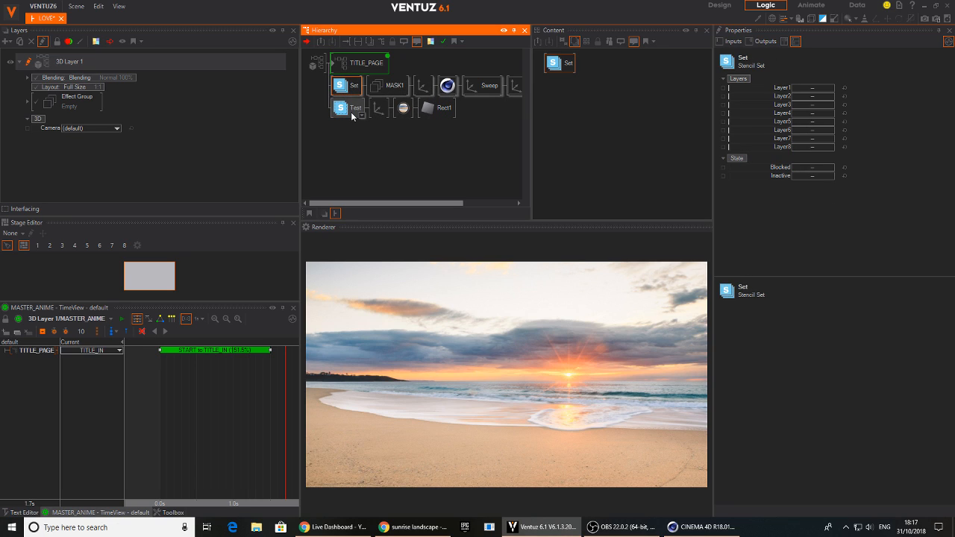
pyautogui.keyDown('ctrl'); pyautogui.click(353, 112); pyautogui.keyUp('ctrl')
pyautogui.click(812, 88)
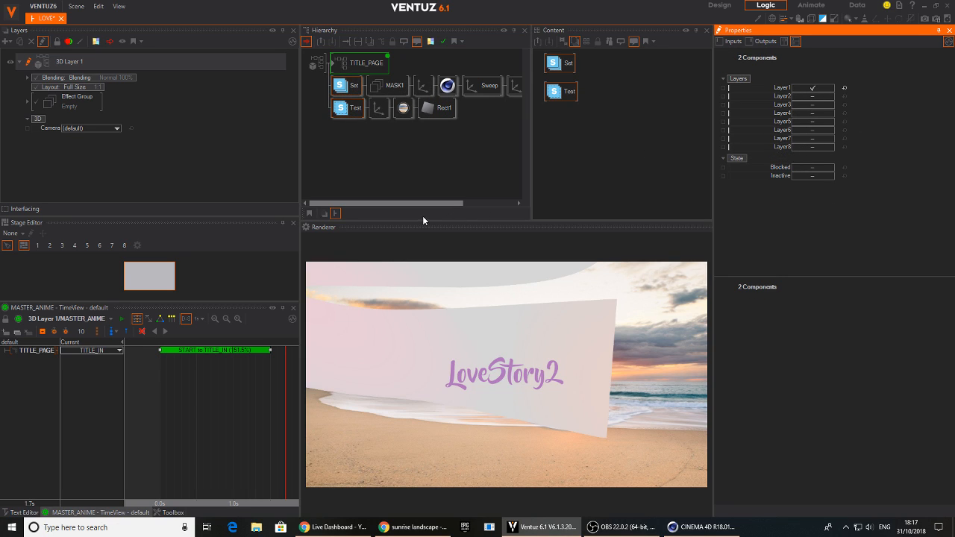
# Scrub the Frame of the last Sweep geometry under MASK1 to 79.3 to preview the stencil animation
pyautogui.moveTo(475, 114); pyautogui.dragTo(383, 127, button='middle')
pyautogui.click(498, 85)
pyautogui.click(562, 66)
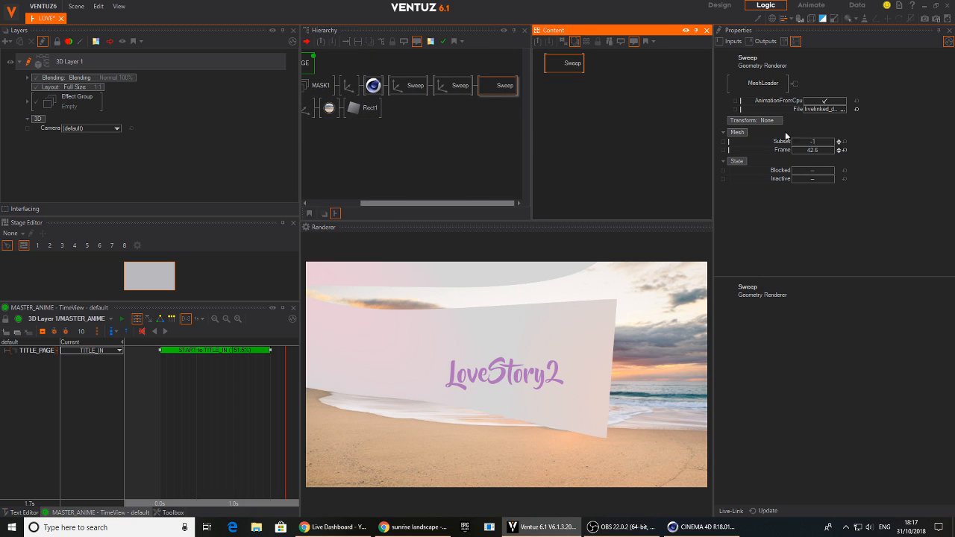
pyautogui.moveTo(813, 150); pyautogui.dragTo(834, 152)
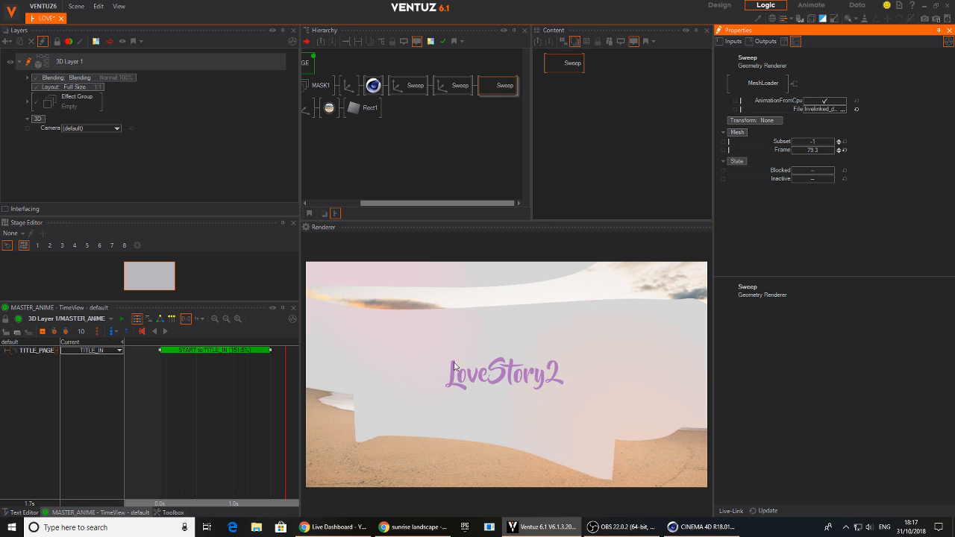
# Turn on Inverse mode for the Stencil Test node
pyautogui.moveTo(388, 134); pyautogui.dragTo(460, 137, button='middle')
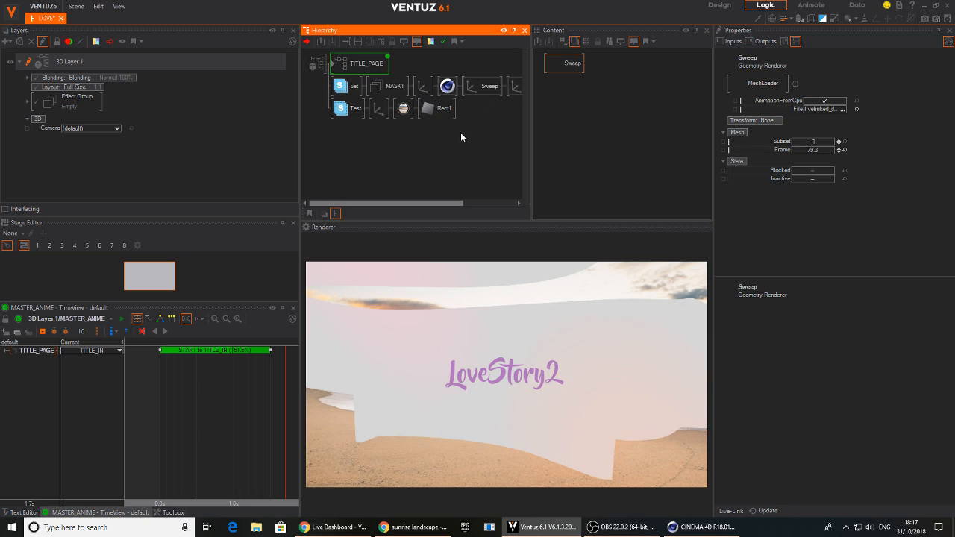
pyautogui.click(355, 109)
pyautogui.click(798, 167)
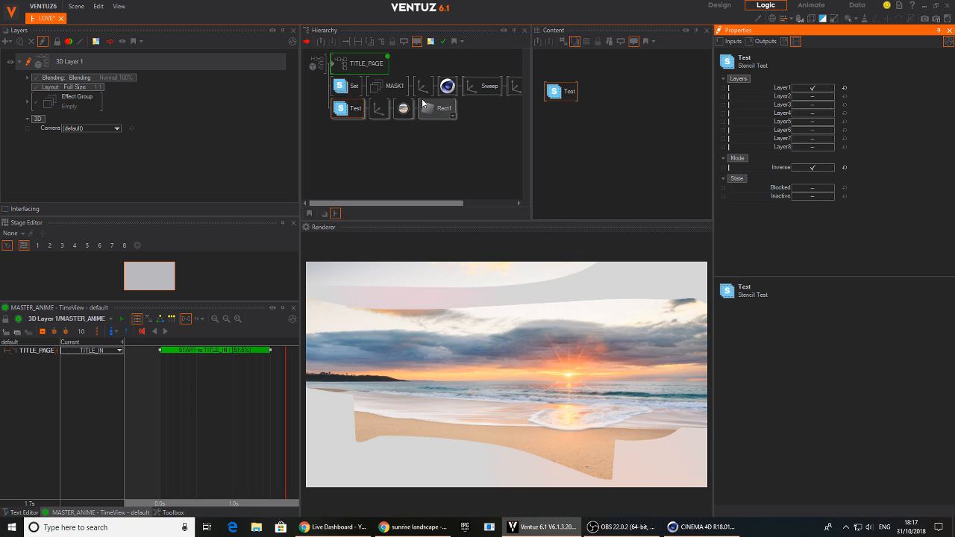
# Scrub the last Sweep geometry's Frame to 74.2 to check the ribbon revealing the beach image
pyautogui.moveTo(489, 129); pyautogui.dragTo(419, 134, button='middle')
pyautogui.click(497, 87)
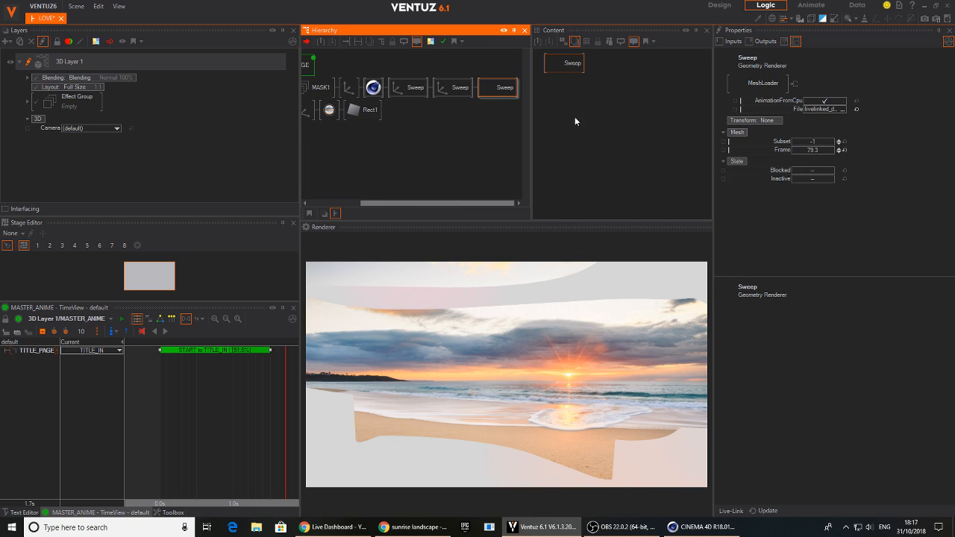
pyautogui.moveTo(812, 150); pyautogui.dragTo(834, 152)
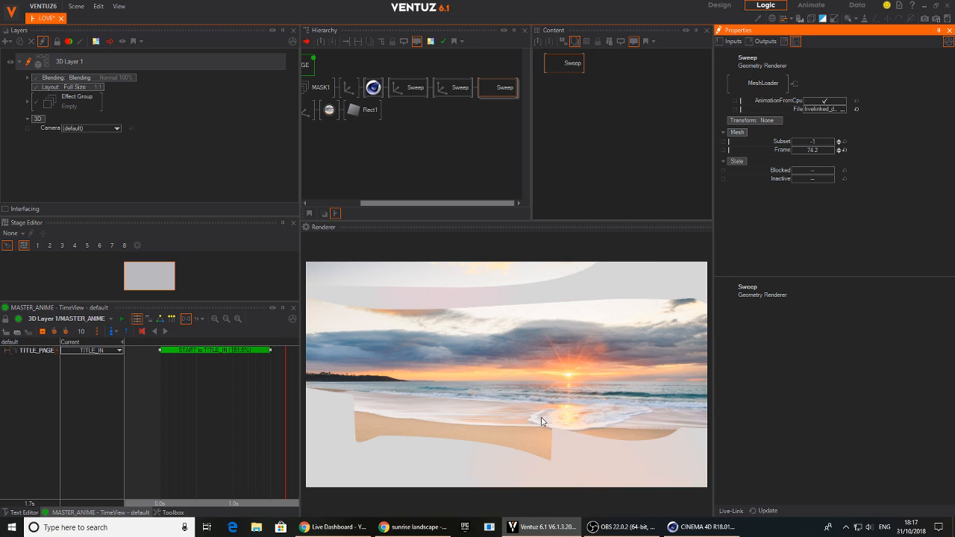
# Reset the position, rotation and scaling factor of the Axis node following MASK1 to their defaults
pyautogui.moveTo(391, 124); pyautogui.dragTo(467, 143, button='middle')
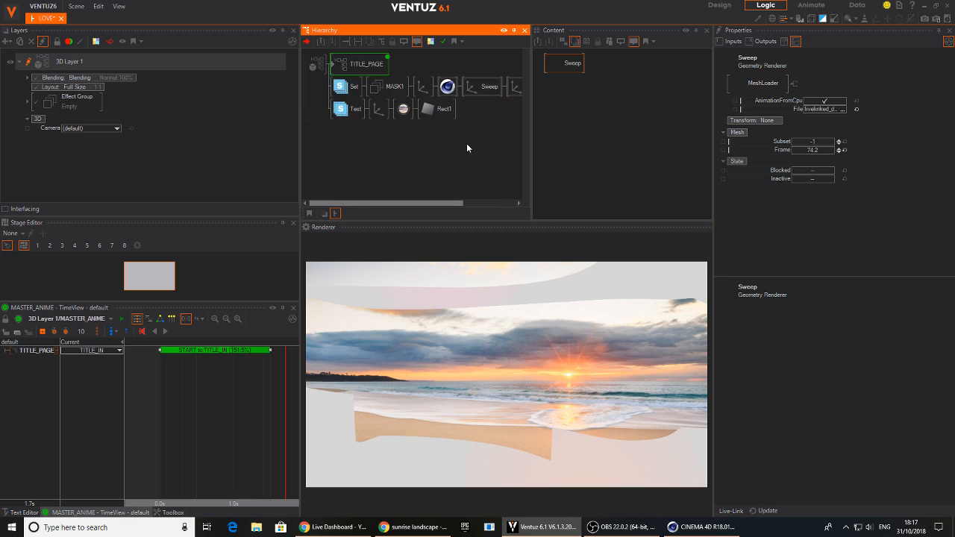
pyautogui.click(424, 86)
pyautogui.click(844, 125)
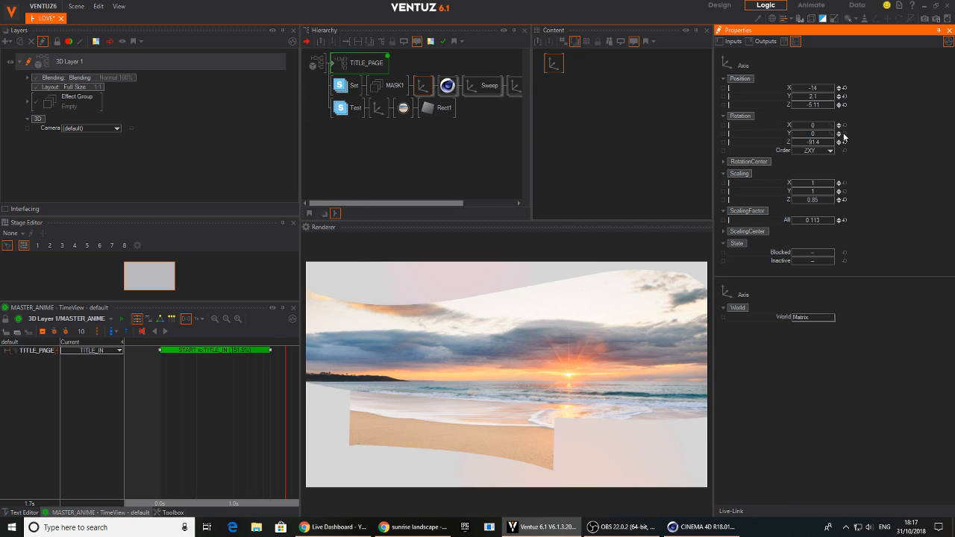
pyautogui.click(844, 142)
pyautogui.click(845, 104)
pyautogui.click(844, 96)
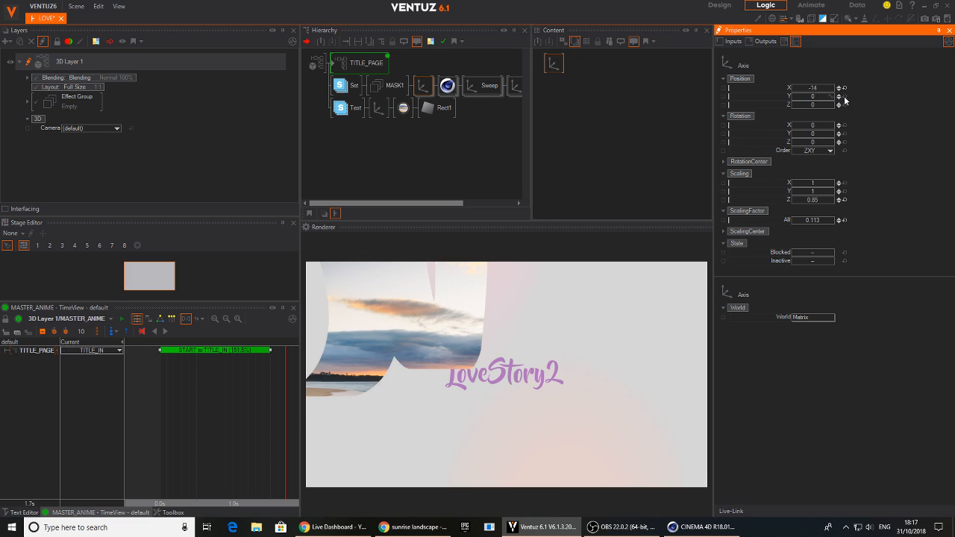
pyautogui.click(844, 88)
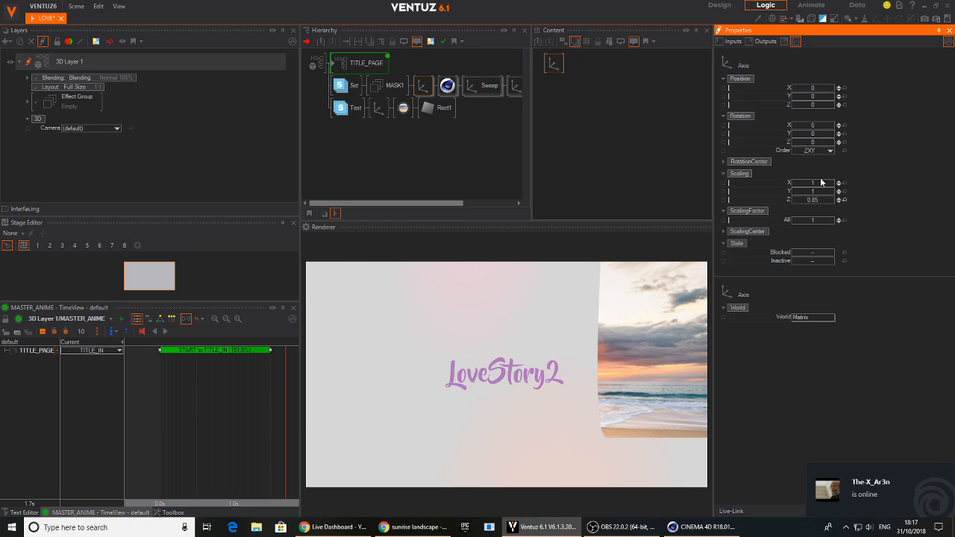
# Rotate the MASK1 axis to 77.3 about Z and restore its Z scaling to 1 and Z position to 0
pyautogui.moveTo(823, 103); pyautogui.dragTo(793, 110)
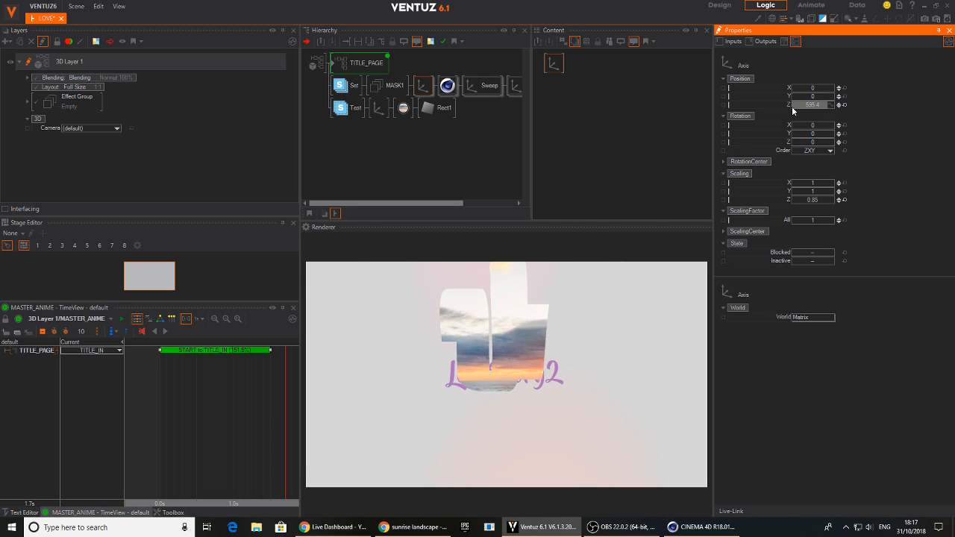
pyautogui.moveTo(814, 147); pyautogui.dragTo(842, 175)
pyautogui.moveTo(813, 204); pyautogui.dragTo(839, 204)
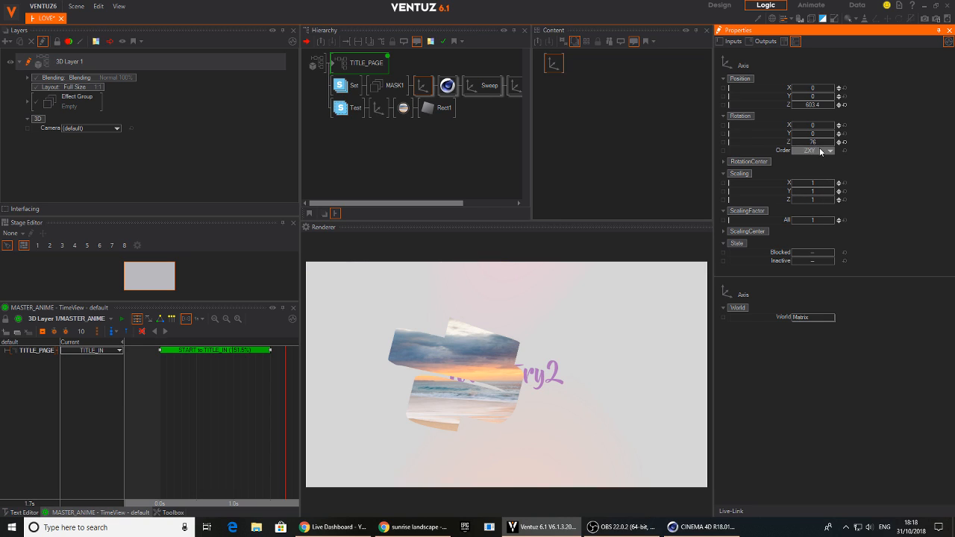
pyautogui.moveTo(817, 145); pyautogui.dragTo(794, 109)
pyautogui.click(844, 105)
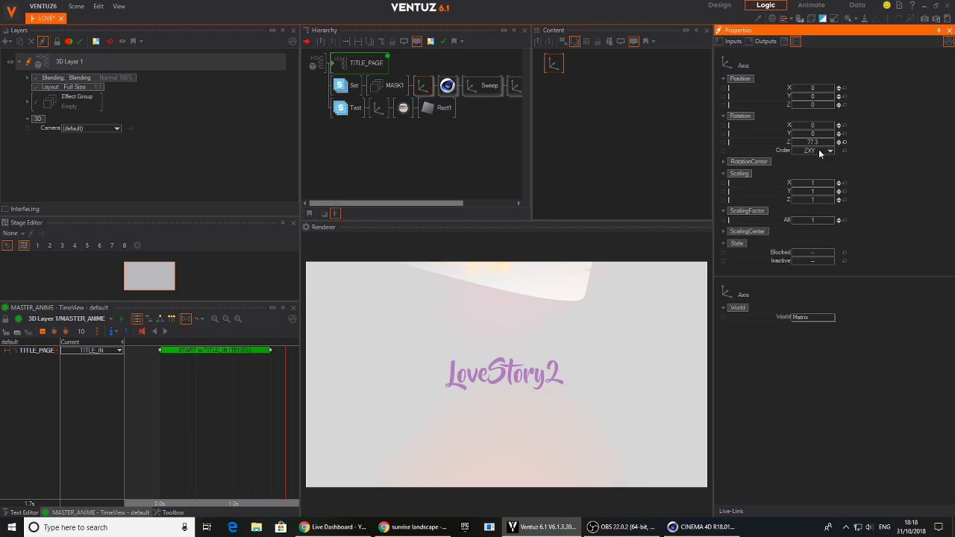
# Scale the MASK1 axis to a factor of 0.162 and position it at X 9.39, Y 7.6
pyautogui.moveTo(807, 96); pyautogui.dragTo(795, 96)
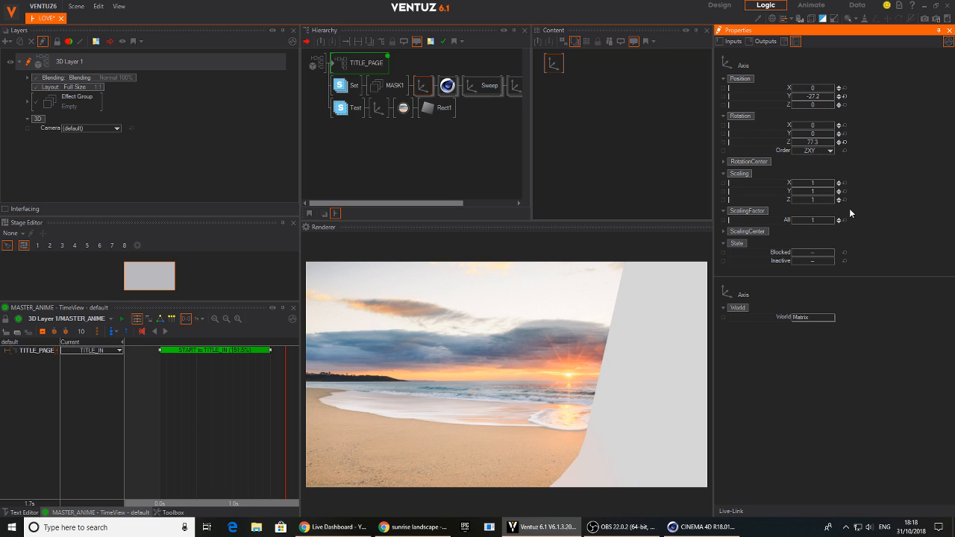
pyautogui.moveTo(811, 220); pyautogui.dragTo(792, 219)
pyautogui.moveTo(826, 98); pyautogui.dragTo(834, 92)
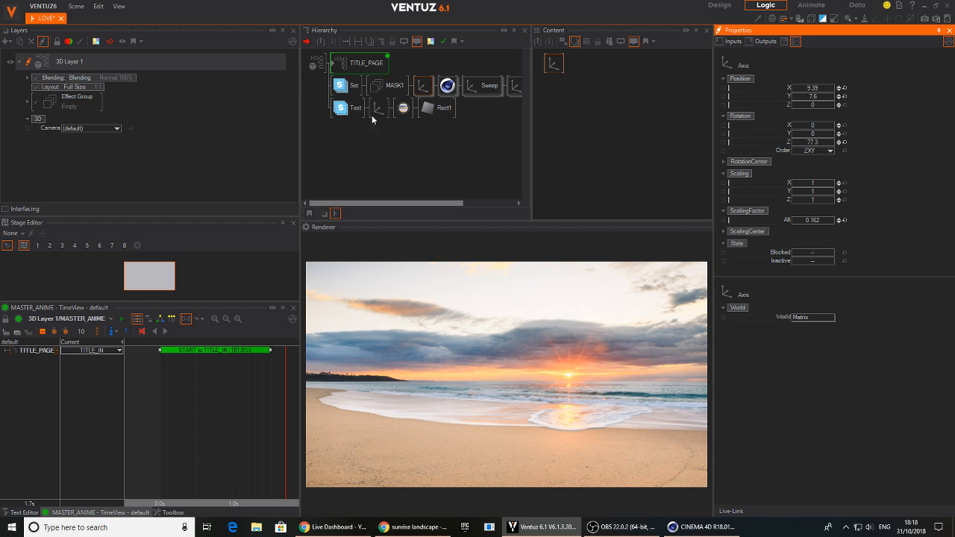
# Scrub the last Sweep geometry's Frame to 24.8 to check how the ribbon covers the image
pyautogui.moveTo(490, 91); pyautogui.dragTo(415, 94, button='middle')
pyautogui.click(497, 92)
pyautogui.moveTo(810, 152)
pyautogui.mouseDown()
pyautogui.moveTo(792, 149)
pyautogui.moveTo(834, 152)
pyautogui.moveTo(792, 153)
pyautogui.moveTo(806, 152)
pyautogui.mouseUp()
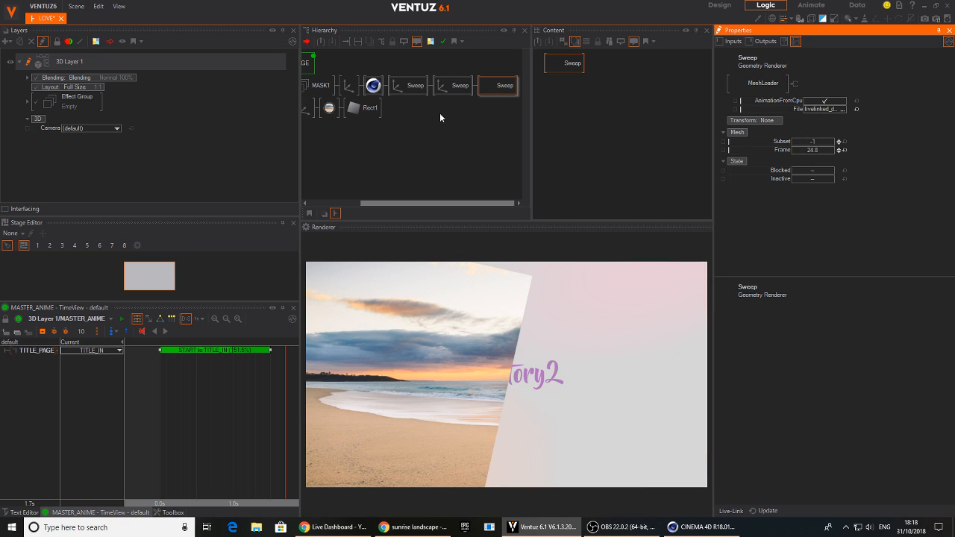
# Set the MASK1 axis's scaling factor to 0.123 and Y position to 6.99, checking the result with the last Sweep's Frame at 59.8
pyautogui.click(352, 88)
pyautogui.moveTo(822, 219); pyautogui.dragTo(805, 224)
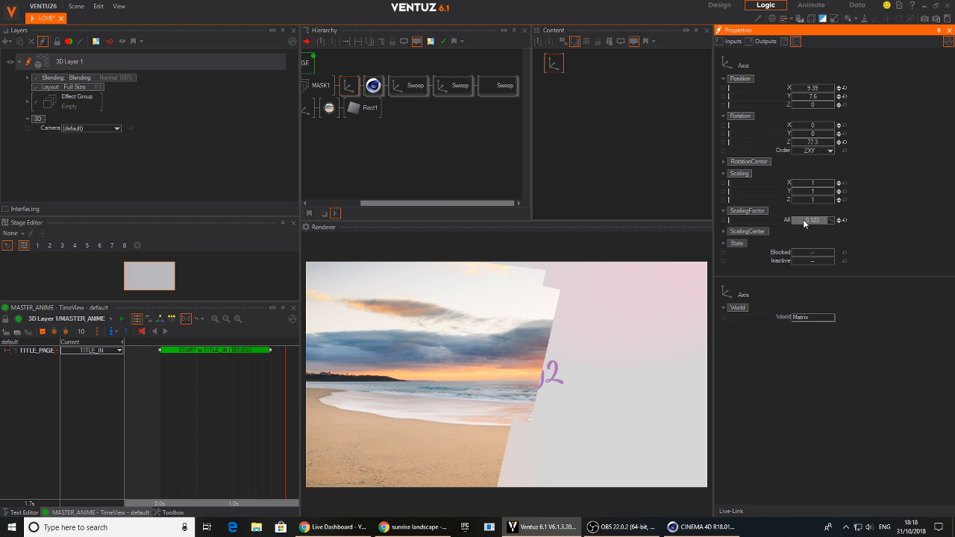
pyautogui.moveTo(815, 99); pyautogui.dragTo(805, 100)
pyautogui.click(496, 87)
pyautogui.moveTo(819, 151); pyautogui.dragTo(835, 127)
# Move the MASK1 axis to X 16.6 and rotate it to -15.3 about X and -1.3 about Y
pyautogui.click(351, 88)
pyautogui.moveTo(815, 93); pyautogui.dragTo(827, 95)
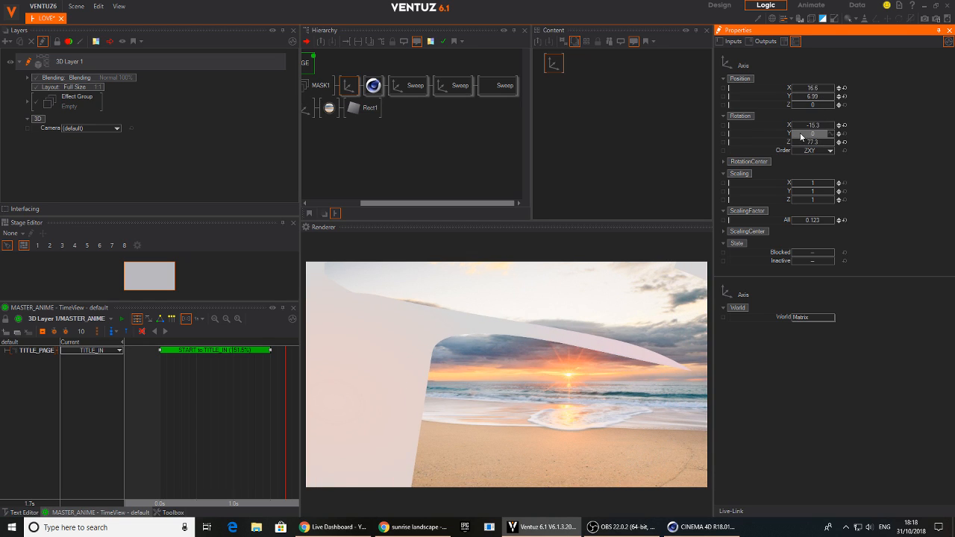
pyautogui.moveTo(815, 136); pyautogui.dragTo(834, 152)
pyautogui.click(513, 87)
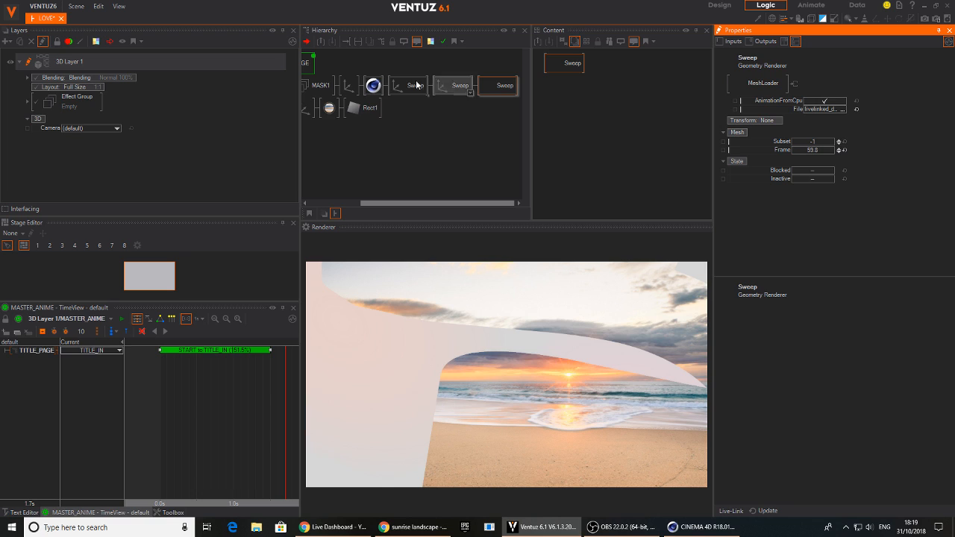
# Set the MASK1 axis's scaling factor to 0.146 and X rotation to -6, checking the reveal with the last Sweep's Frame at 16.43
pyautogui.click(351, 89)
pyautogui.moveTo(815, 220)
pyautogui.mouseDown()
pyautogui.moveTo(796, 221)
pyautogui.moveTo(828, 222)
pyautogui.mouseUp()
pyautogui.moveTo(815, 129); pyautogui.dragTo(835, 133)
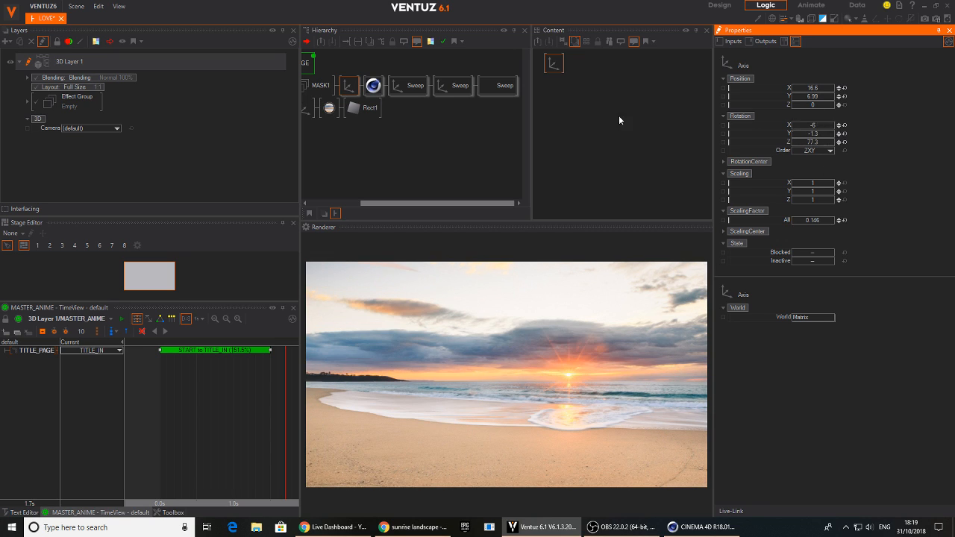
pyautogui.click(500, 85)
pyautogui.moveTo(815, 149)
pyautogui.mouseDown()
pyautogui.moveTo(792, 152)
pyautogui.moveTo(831, 153)
pyautogui.mouseUp()
# Add a Group node to the hierarchy and nest the stencil Set and Test branches under it
pyautogui.scroll(20, 835, 153)
pyautogui.click(368, 139)
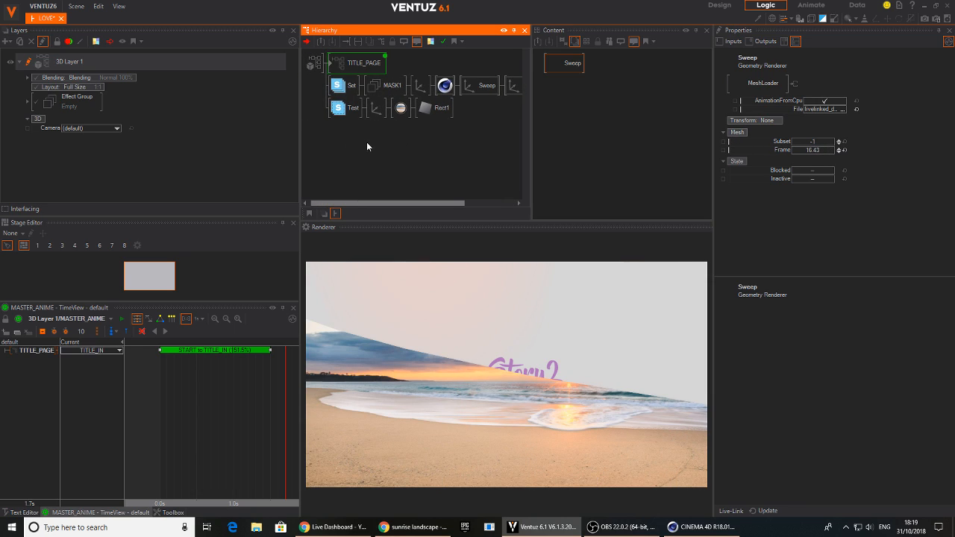
pyautogui.click(345, 107)
pyautogui.click(345, 90)
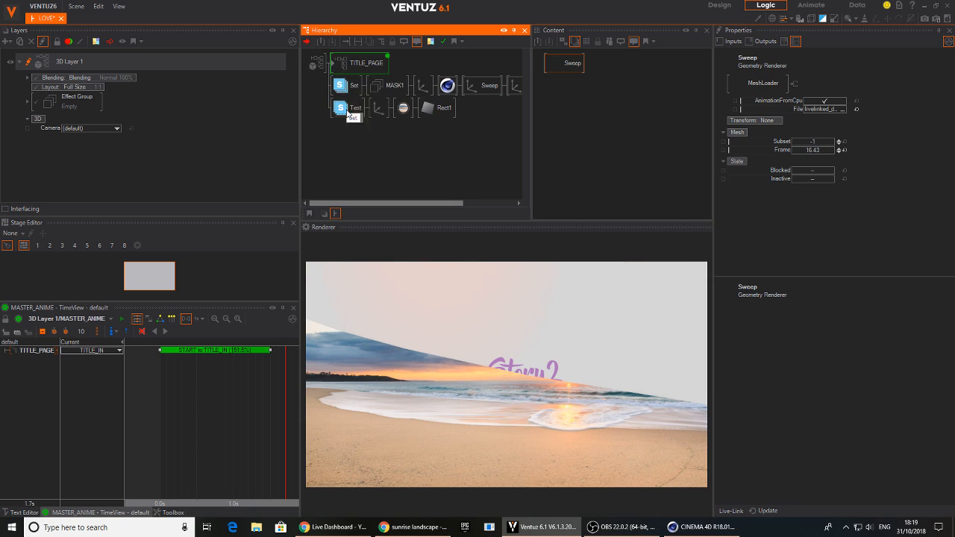
pyautogui.doubleClick(355, 145)
pyautogui.write('gr')
pyautogui.moveTo(363, 238); pyautogui.dragTo(337, 90)
pyautogui.click(346, 114)
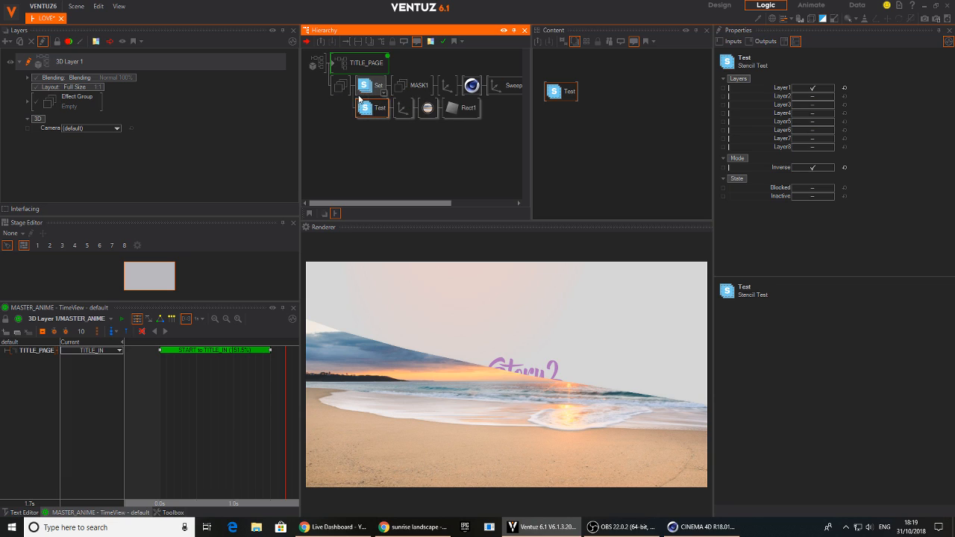
# Merge the new Group with its stencil branches into a hierarchy container named IMAGE1
pyautogui.click(341, 88)
pyautogui.rightClick(340, 89)
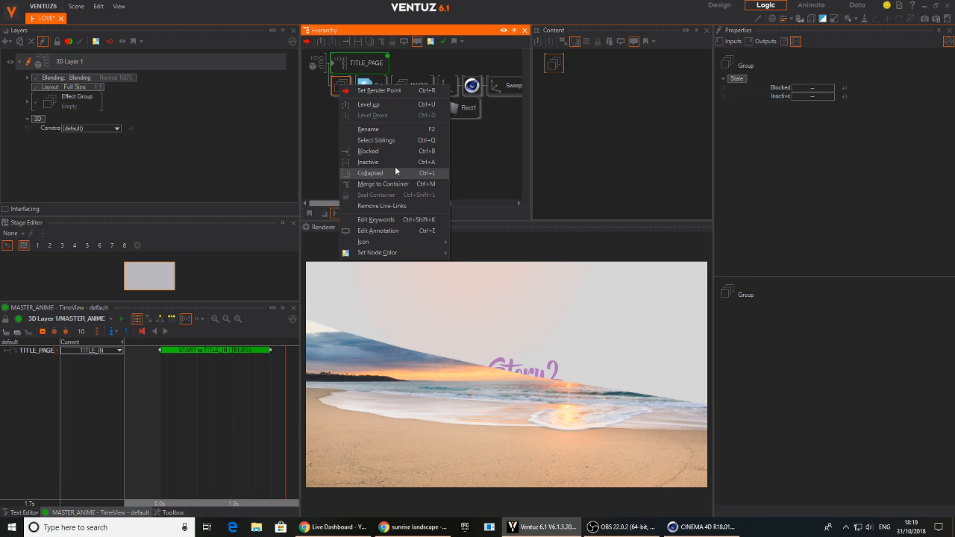
pyautogui.click(383, 184)
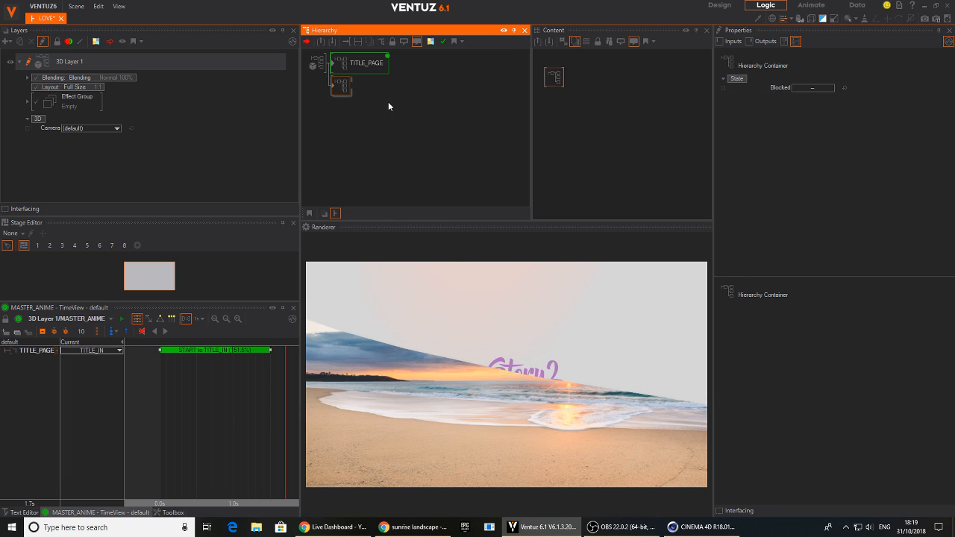
pyautogui.write('IMAGE1')
pyautogui.press('Return')
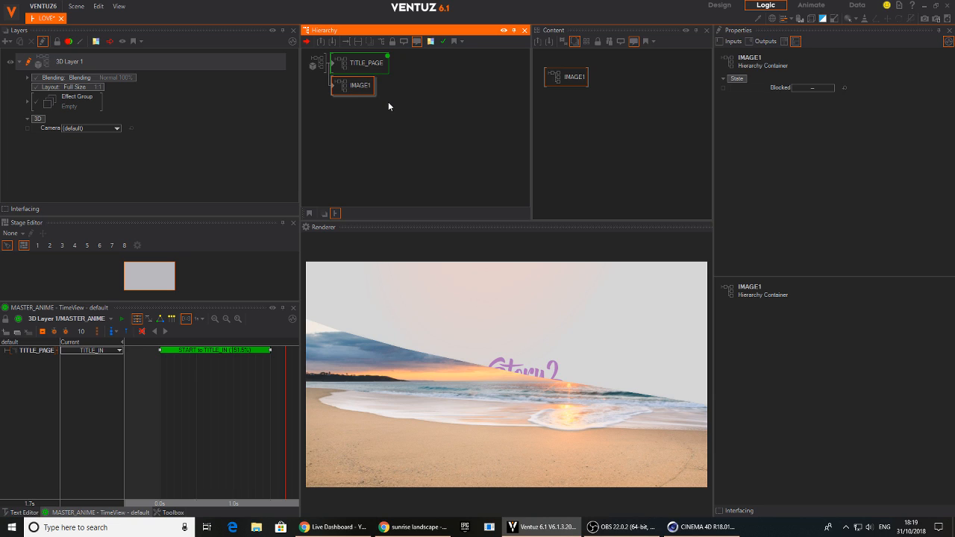
# Inside the IMAGE1 container, expose the Layer1 to Layer8 properties of both the stencil Set and Test nodes
pyautogui.click(332, 85)
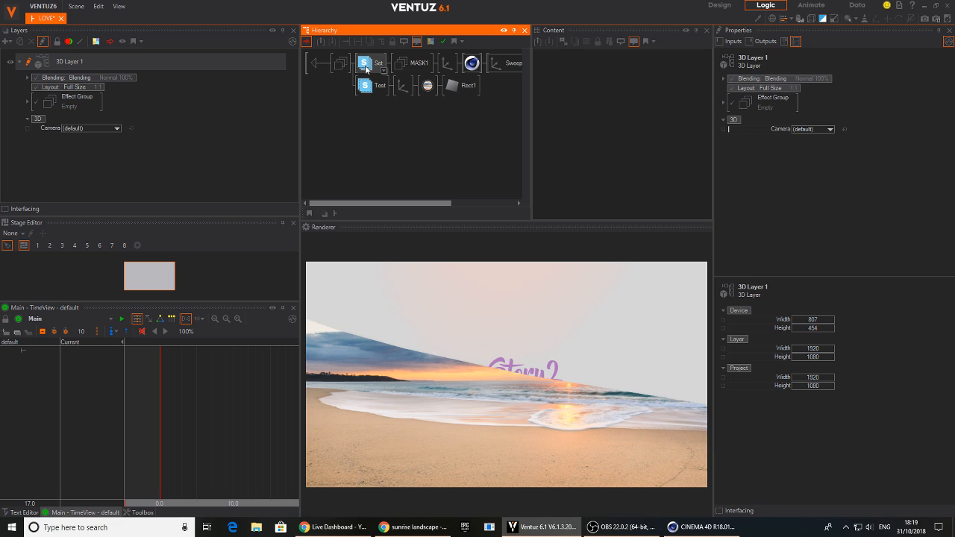
pyautogui.click(366, 67)
pyautogui.keyDown('ctrl'); pyautogui.click(370, 84); pyautogui.keyUp('ctrl')
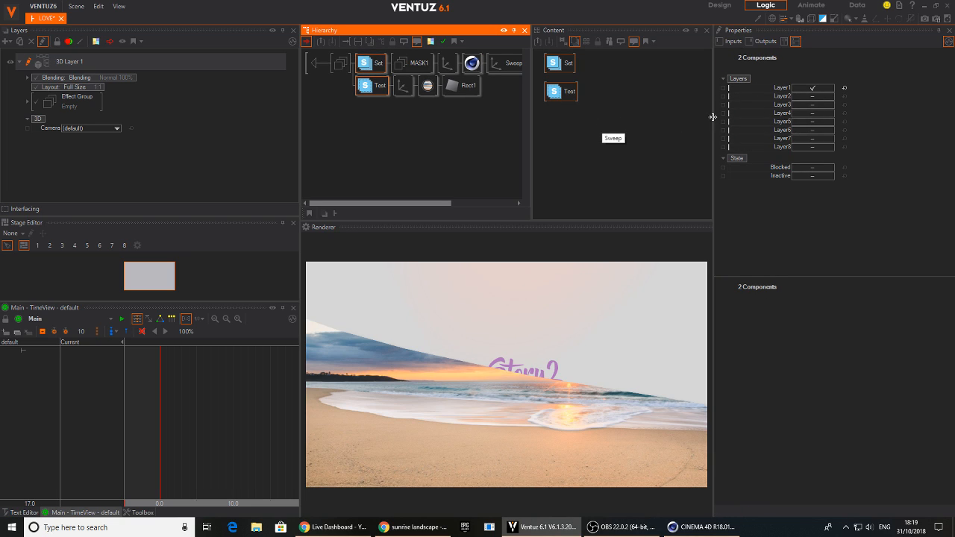
pyautogui.click(723, 89)
pyautogui.click(724, 97)
pyautogui.click(723, 106)
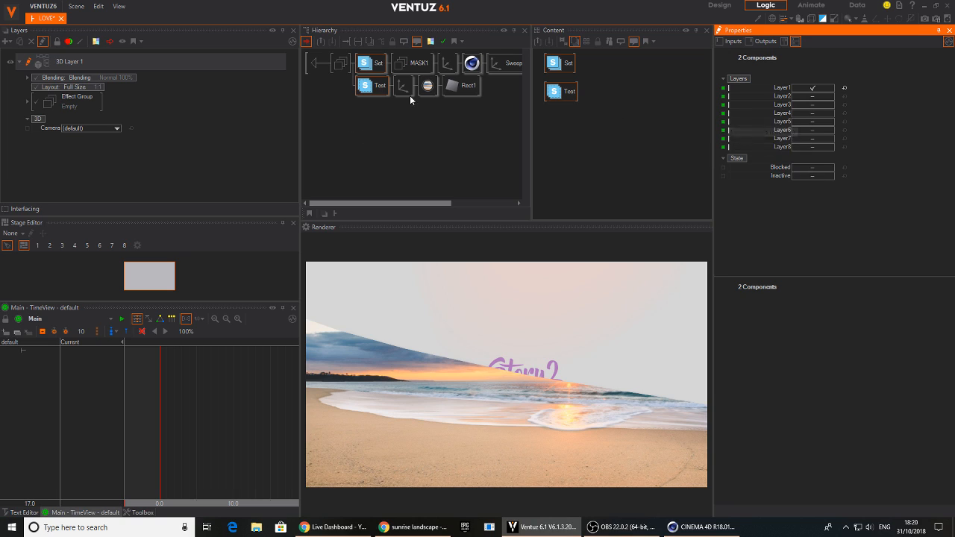
pyautogui.click(377, 137)
# Expose the File property of the beach material's texture loader on the IMAGE1 container
pyautogui.click(427, 85)
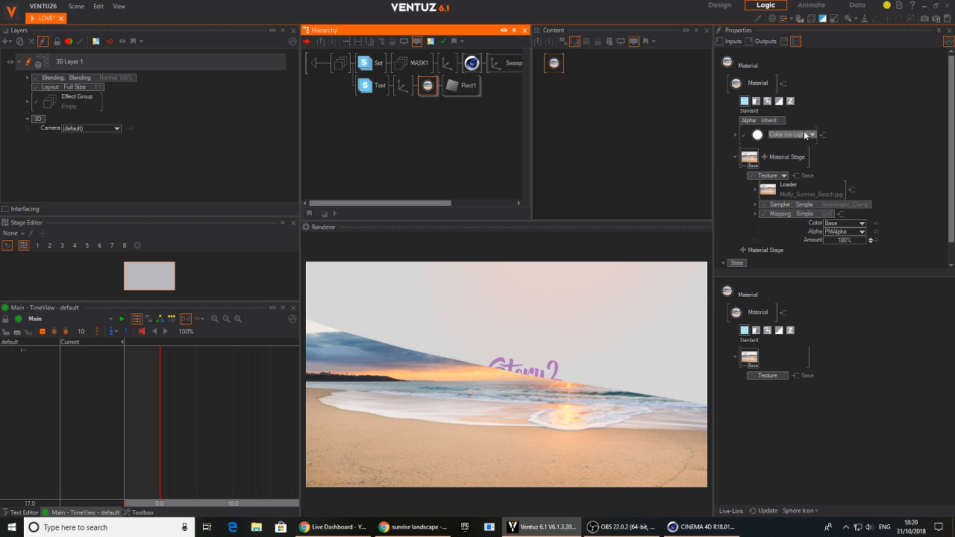
pyautogui.click(757, 192)
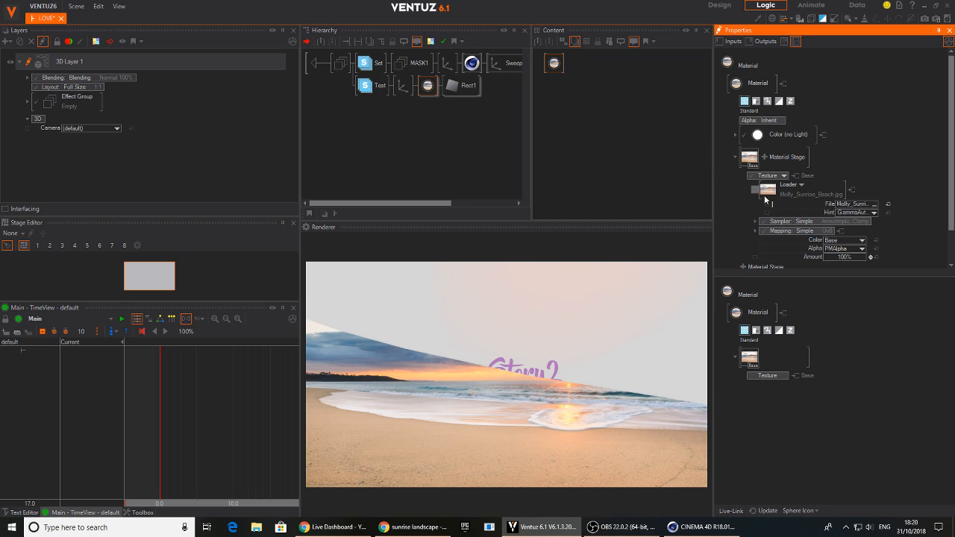
pyautogui.click(768, 206)
# Expose the last Sweep geometry's Frame property on the IMAGE1 container and return to the top level of the hierarchy
pyautogui.moveTo(484, 95); pyautogui.dragTo(361, 90, button='middle')
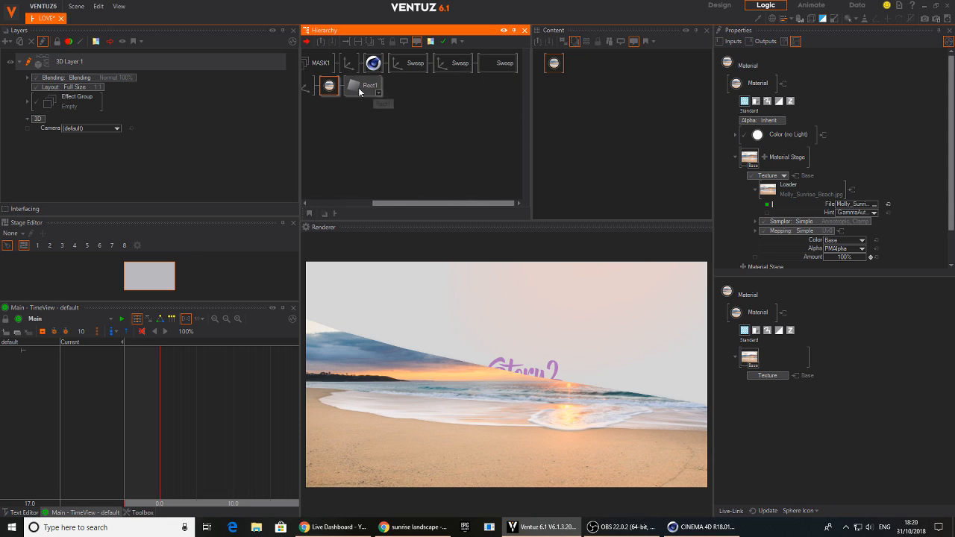
pyautogui.click(509, 65)
pyautogui.click(581, 70)
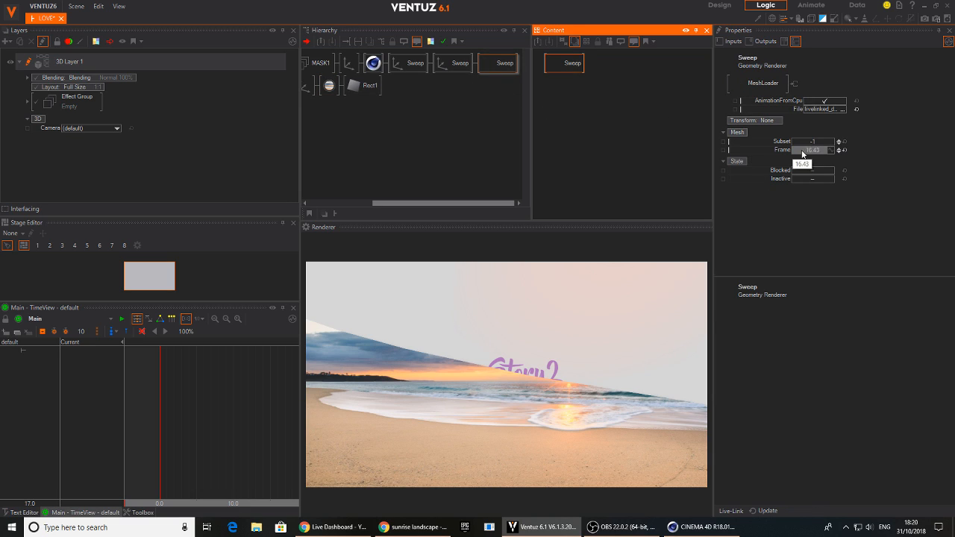
pyautogui.click(724, 151)
pyautogui.moveTo(287, 123); pyautogui.dragTo(538, 125, button='middle')
pyautogui.doubleClick(335, 66)
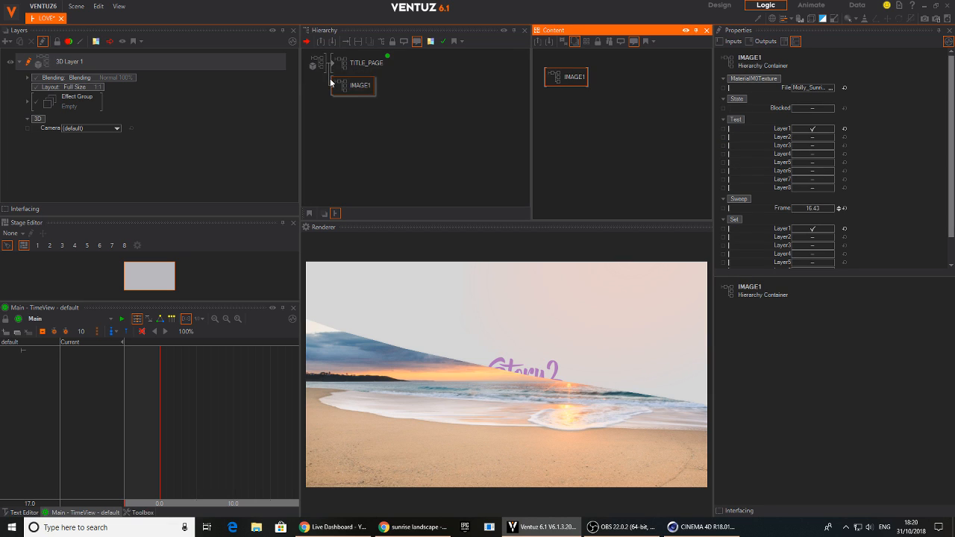
# Bind the exposed Sweep Frame of the IMAGE1 container to the MASTER_ANIME keyframe animation
pyautogui.click(352, 62)
pyautogui.click(404, 125)
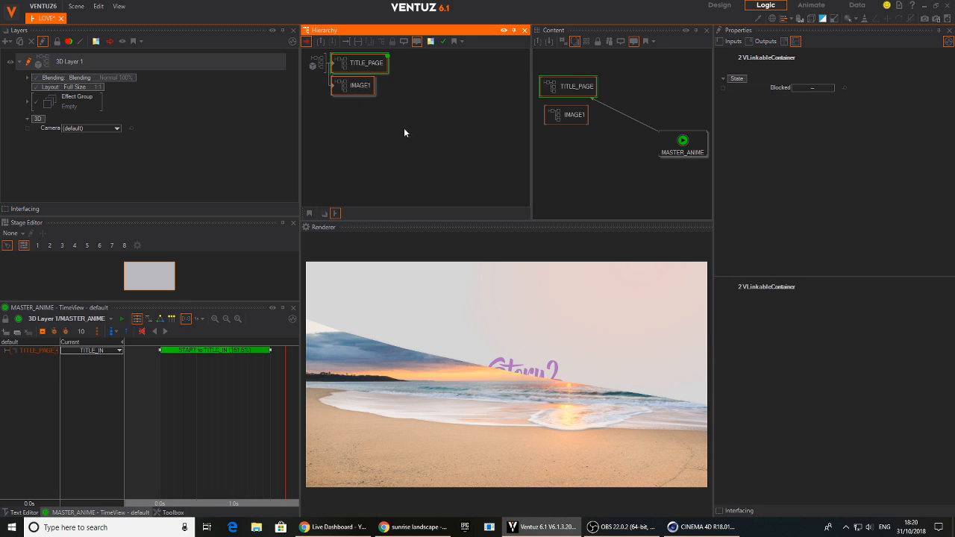
pyautogui.click(362, 90)
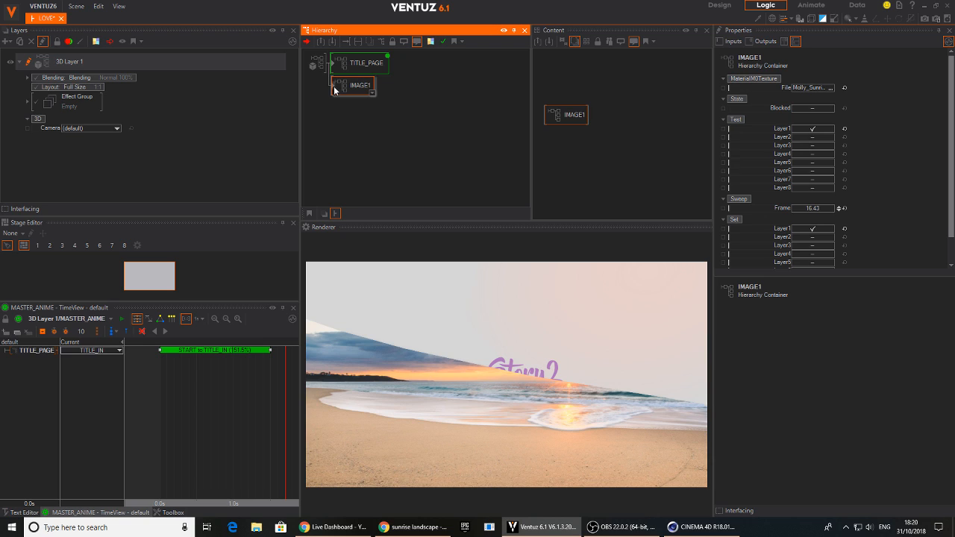
pyautogui.keyDown('ctrl'); pyautogui.click(366, 61); pyautogui.keyUp('ctrl')
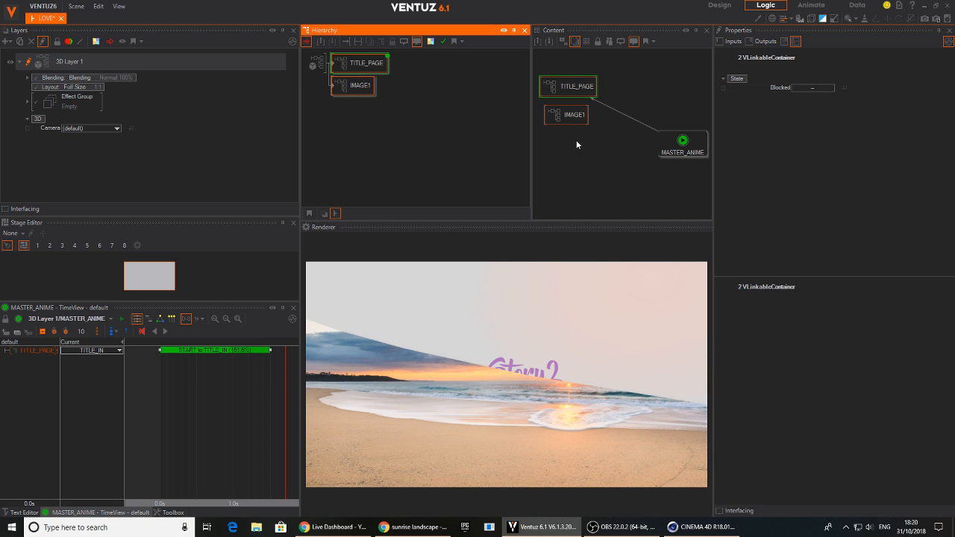
pyautogui.click(576, 139)
pyautogui.click(576, 118)
pyautogui.scroll(-3, 774, 179)
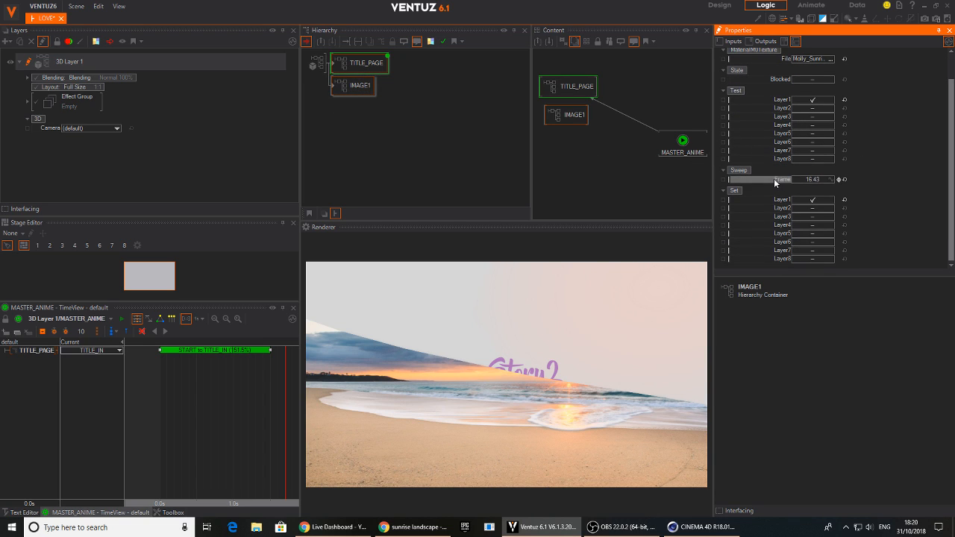
pyautogui.moveTo(683, 142); pyautogui.dragTo(642, 119)
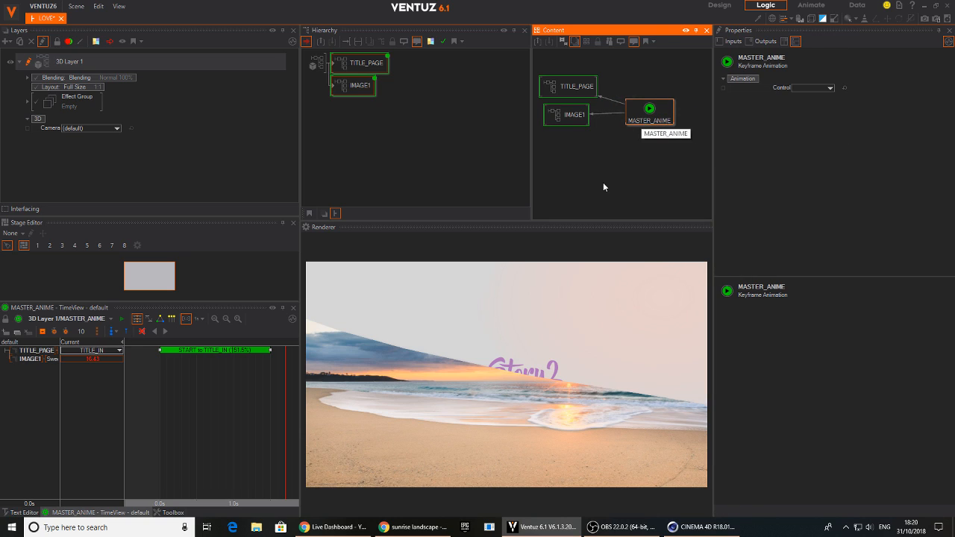
# Scrub MASTER_ANIME to 1.1 s and inspect its link to the IMAGE1 container
pyautogui.moveTo(274, 400); pyautogui.dragTo(241, 395)
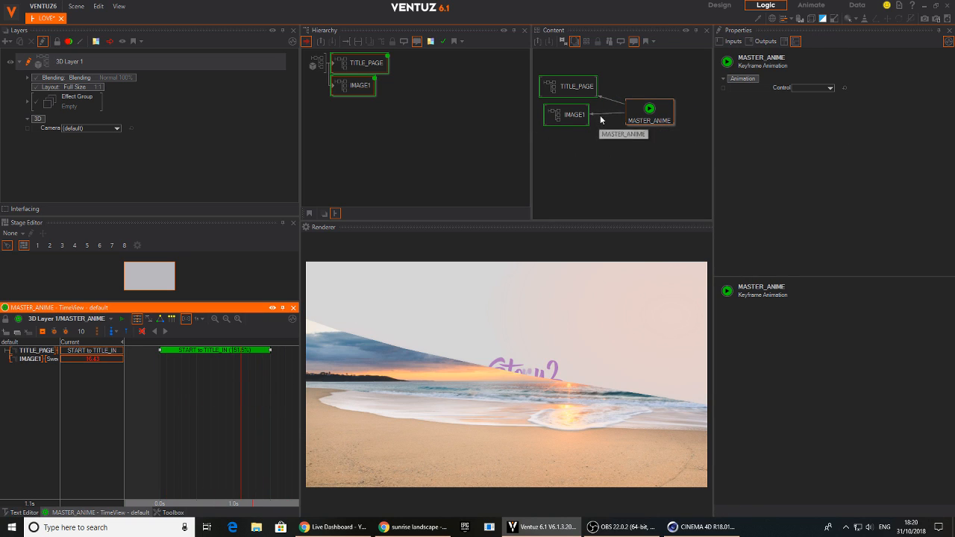
pyautogui.click(603, 114)
pyautogui.click(606, 137)
pyautogui.click(565, 139)
pyautogui.click(362, 91)
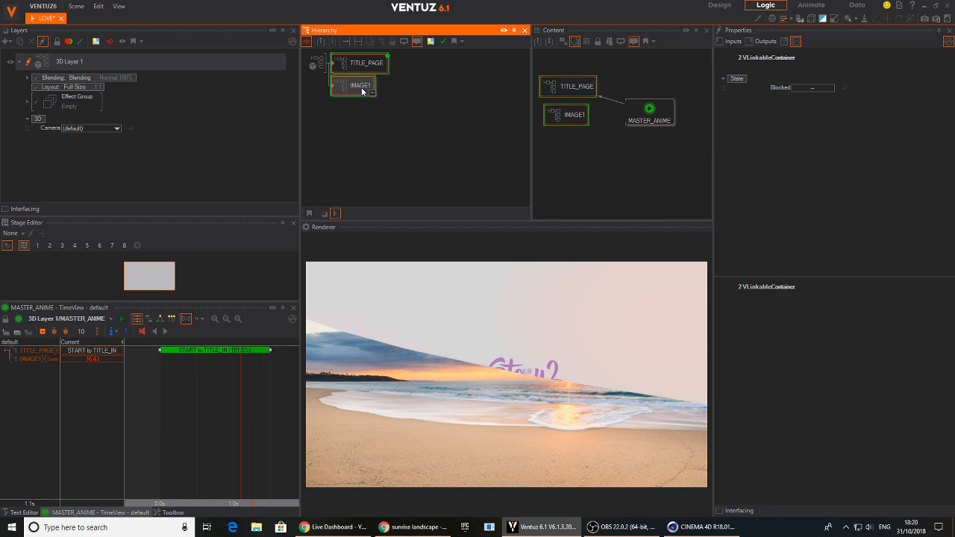
# Add a Keyframe Animation inside the IMAGE1 container and bind the last Sweep's Frame property to it
pyautogui.doubleClick(363, 87)
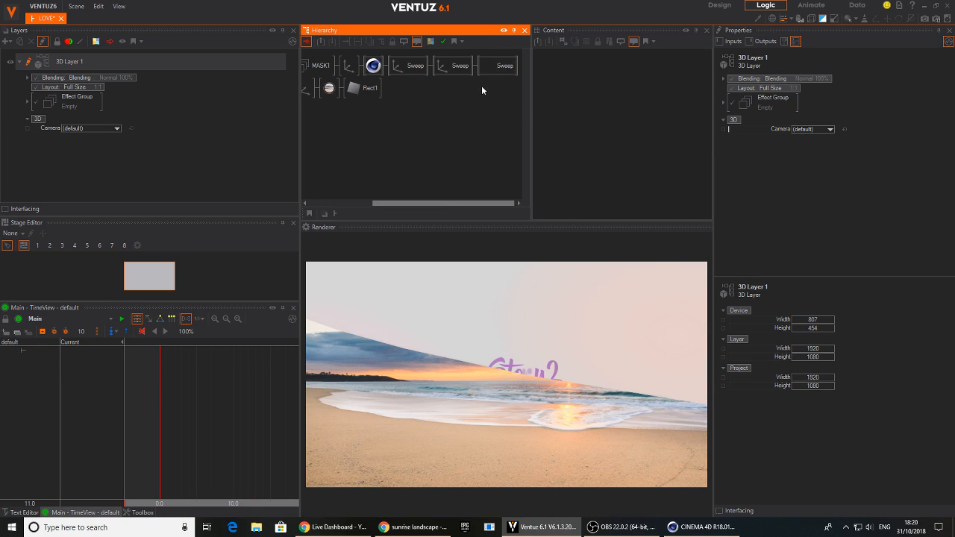
pyautogui.click(496, 66)
pyautogui.doubleClick(639, 133)
pyautogui.write('key')
pyautogui.click(656, 182)
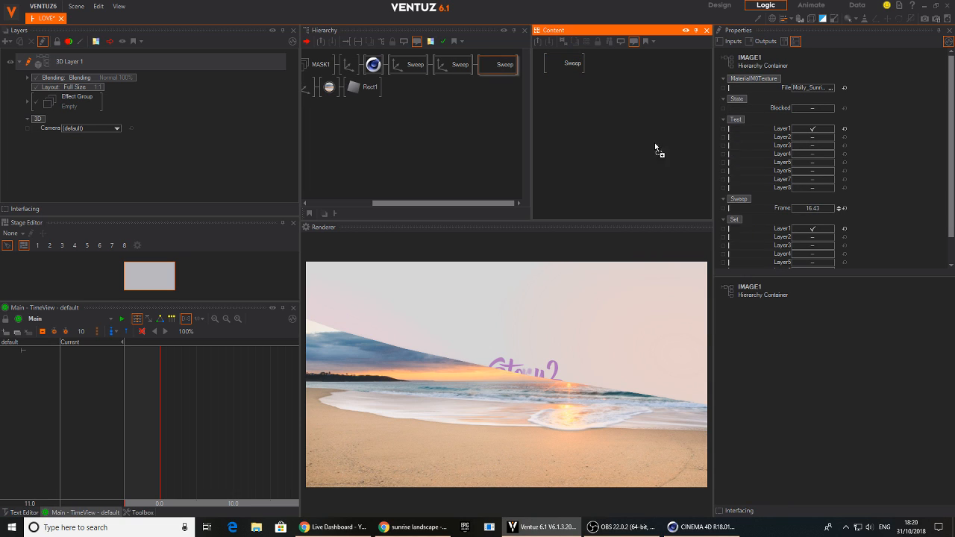
pyautogui.click(655, 156)
pyautogui.click(565, 63)
pyautogui.click(746, 149)
pyautogui.moveTo(755, 149); pyautogui.dragTo(652, 125)
# Set the Sweep's Frame to 0 at the start of the new animation and record a keyframe
pyautogui.click(222, 379)
pyautogui.doubleClick(93, 353)
pyautogui.write('0')
pyautogui.press('Return')
pyautogui.click(43, 332)
# Record a second keyframe at time 10.0 and set the Sweep's Frame to 100
pyautogui.click(234, 423)
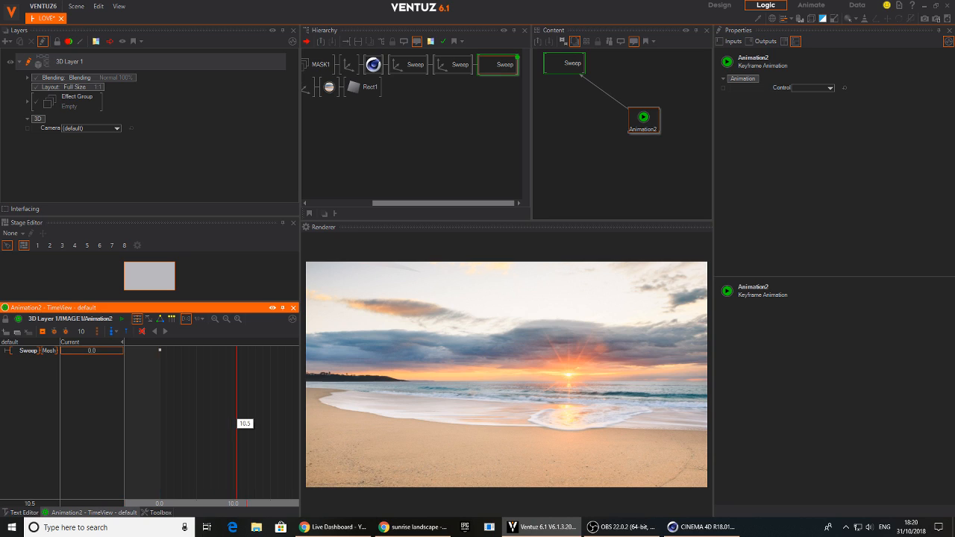
pyautogui.click(42, 333)
pyautogui.doubleClick(93, 352)
pyautogui.write('100')
pyautogui.press('Return')
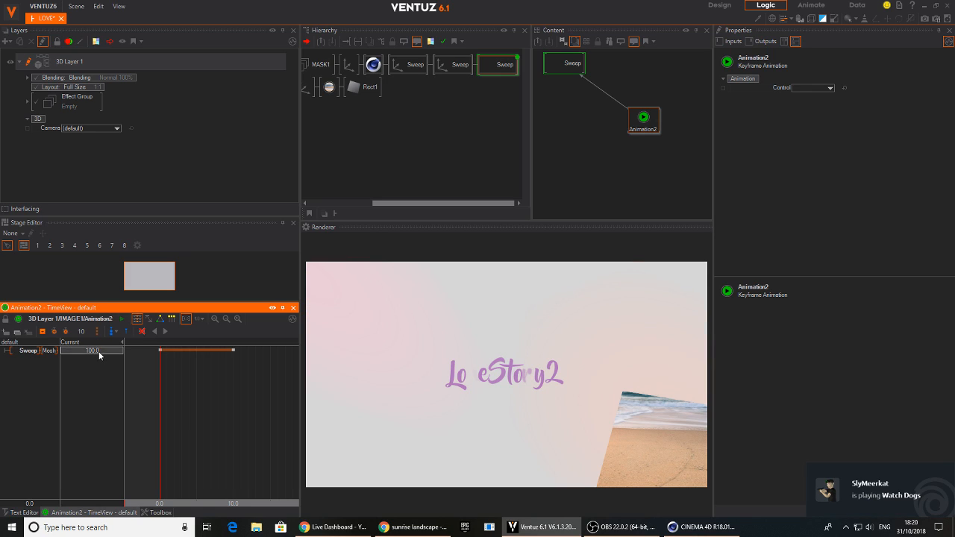
# Try lower Frame values for the Sweep to find where the image is fully revealed, entering 90
pyautogui.moveTo(99, 351); pyautogui.dragTo(61, 349)
pyautogui.click(97, 351)
pyautogui.write('90')
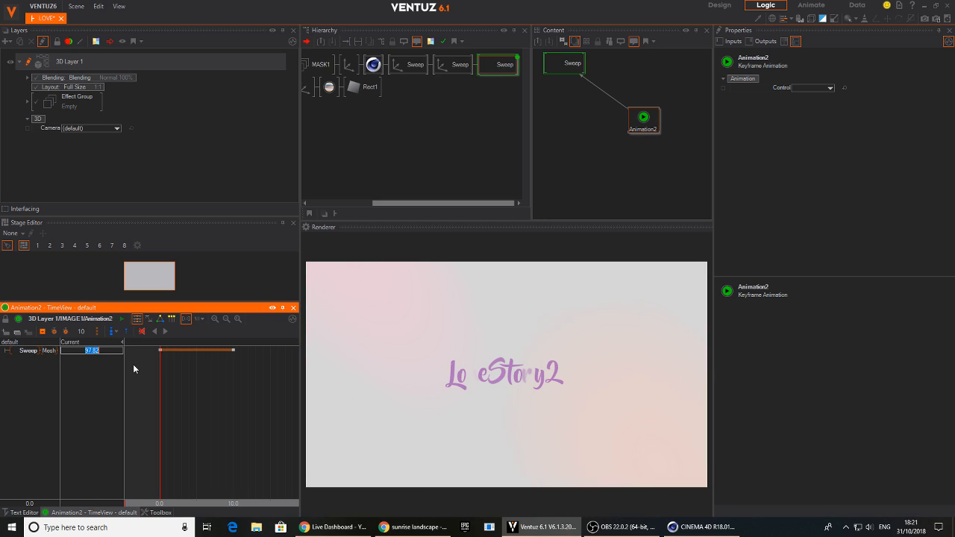
pyautogui.press('Return')
pyautogui.click(91, 350)
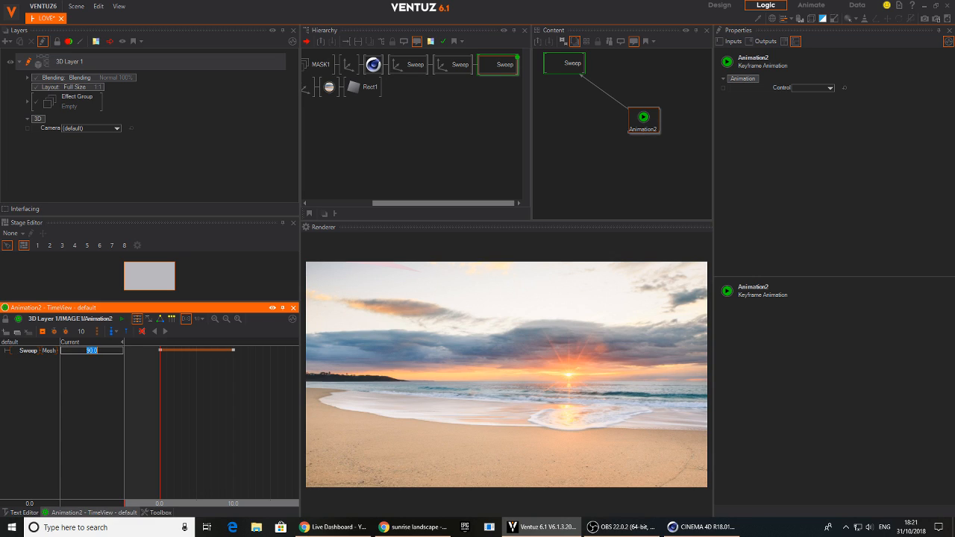
pyautogui.click(100, 350)
pyautogui.moveTo(123, 352); pyautogui.dragTo(61, 357)
# Scrub through the Sweep reveal and move its end keyframe to position 9.7
pyautogui.moveTo(146, 363); pyautogui.dragTo(197, 387)
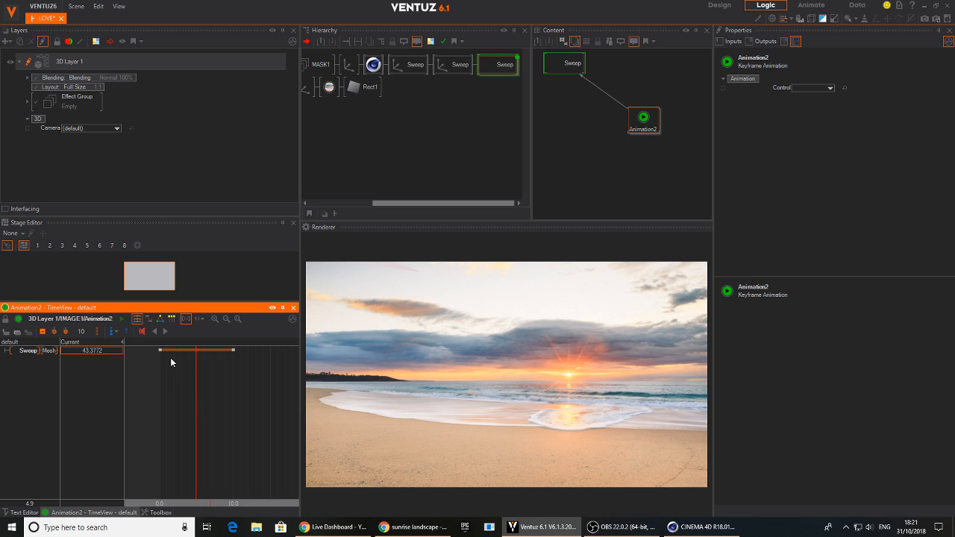
pyautogui.moveTo(161, 355); pyautogui.dragTo(158, 379)
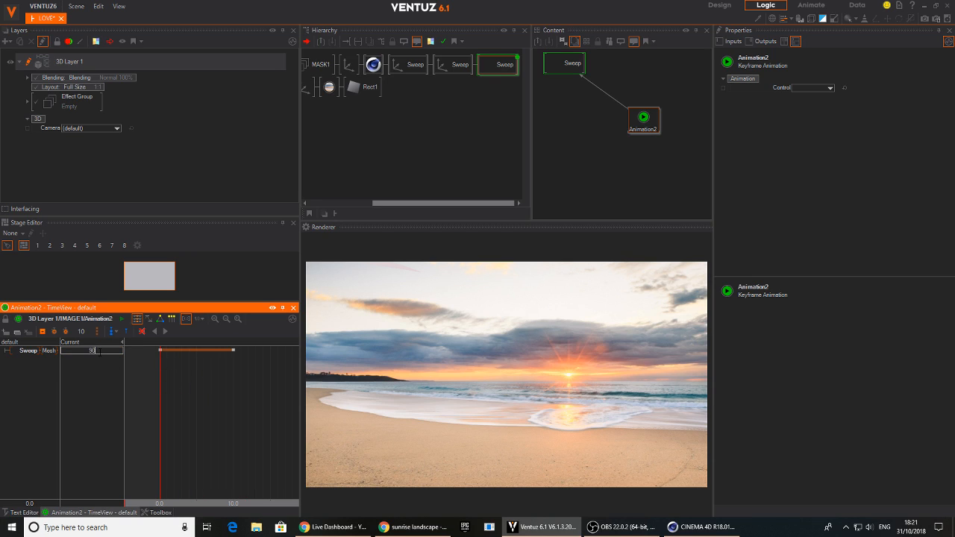
pyautogui.moveTo(161, 350)
pyautogui.mouseDown()
pyautogui.moveTo(197, 354)
pyautogui.moveTo(144, 354)
pyautogui.mouseUp()
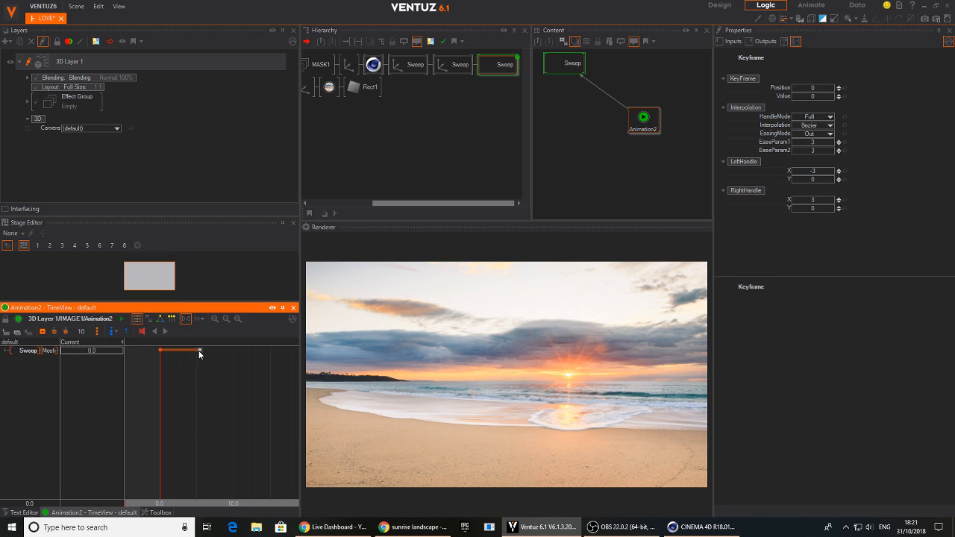
pyautogui.moveTo(226, 354); pyautogui.dragTo(232, 353)
pyautogui.moveTo(147, 376); pyautogui.dragTo(161, 395)
# Adjust the Sweep's Frame value at the start of the animation and scrub to 2.0 to check the reveal
pyautogui.click(104, 349)
pyautogui.moveTo(100, 352); pyautogui.dragTo(101, 351)
pyautogui.doubleClick(102, 351)
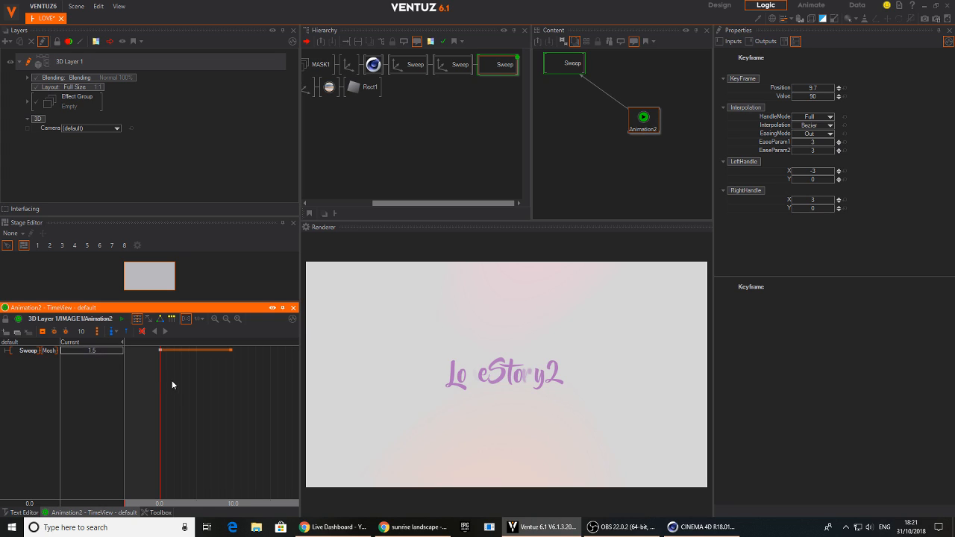
pyautogui.moveTo(161, 368); pyautogui.dragTo(174, 384)
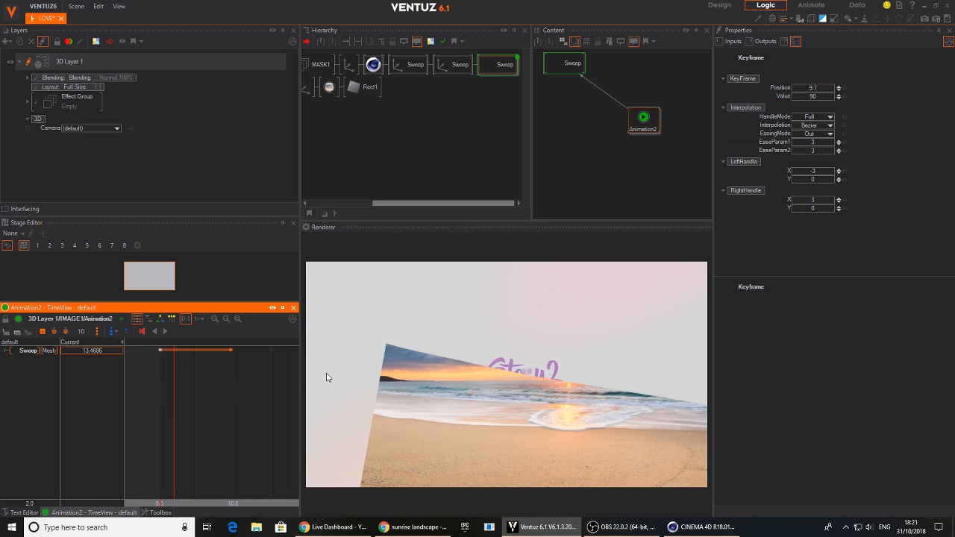
pyautogui.click(388, 141)
pyautogui.moveTo(449, 140)
pyautogui.mouseDown(button='middle')
pyautogui.moveTo(389, 135)
pyautogui.moveTo(441, 144)
pyautogui.mouseUp(button='middle')
pyautogui.moveTo(391, 77); pyautogui.dragTo(358, 72, button='right')
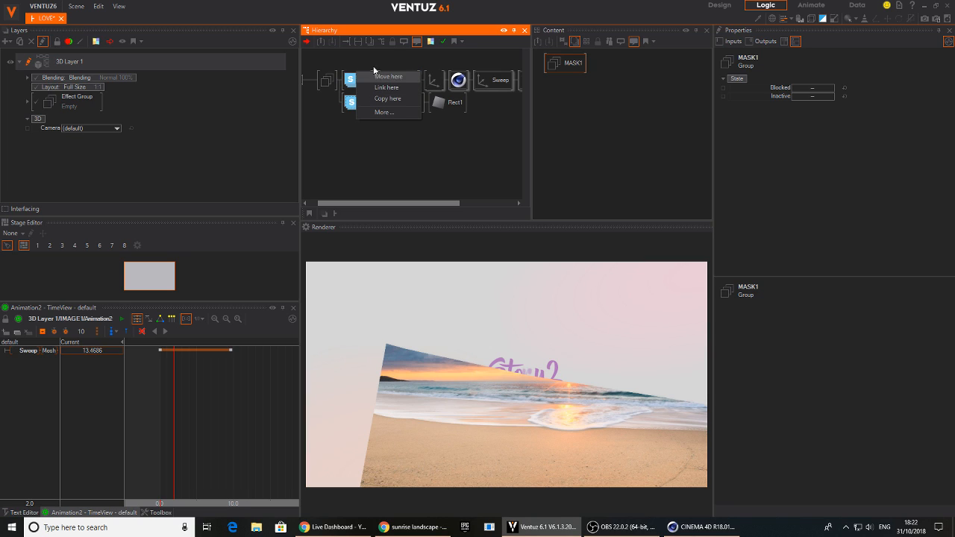
pyautogui.click(382, 76)
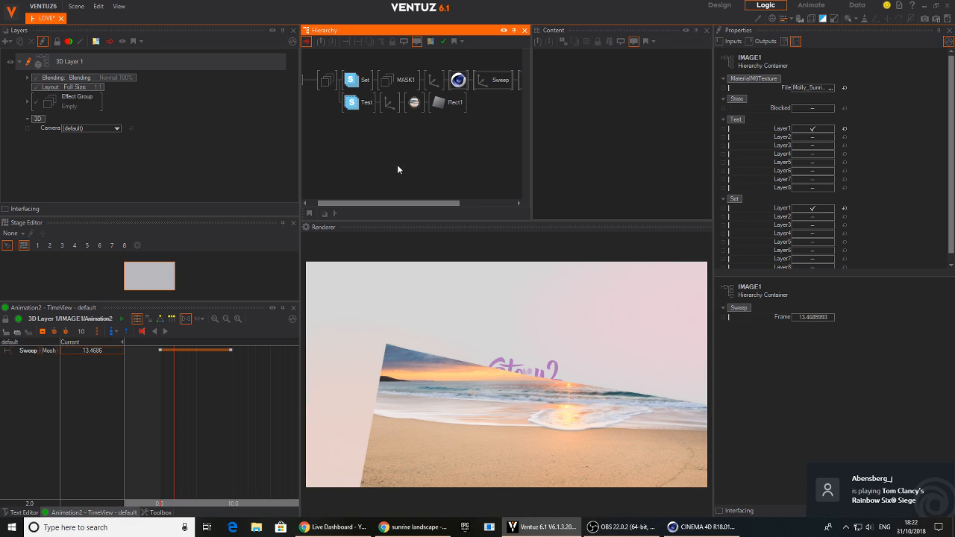
# Scrub the reveal to 6.6 and add an Axis with a 2D Text after it on a new branch of IMAGE1
pyautogui.moveTo(397, 166); pyautogui.dragTo(451, 158, button='middle')
pyautogui.moveTo(200, 430)
pyautogui.mouseDown()
pyautogui.moveTo(166, 415)
pyautogui.moveTo(226, 432)
pyautogui.moveTo(163, 435)
pyautogui.moveTo(208, 431)
pyautogui.mouseUp()
pyautogui.doubleClick(363, 137)
pyautogui.write('axis')
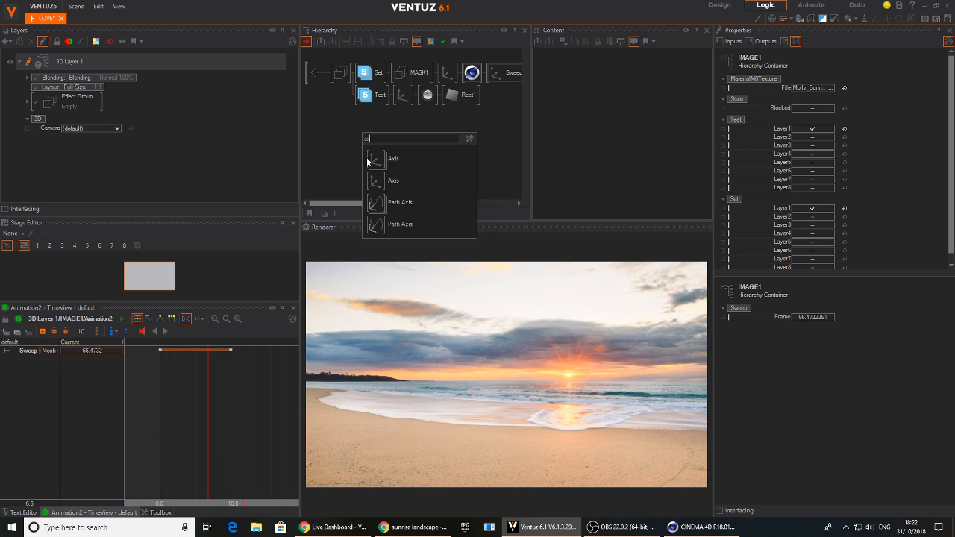
pyautogui.press('Return')
pyautogui.doubleClick(380, 139)
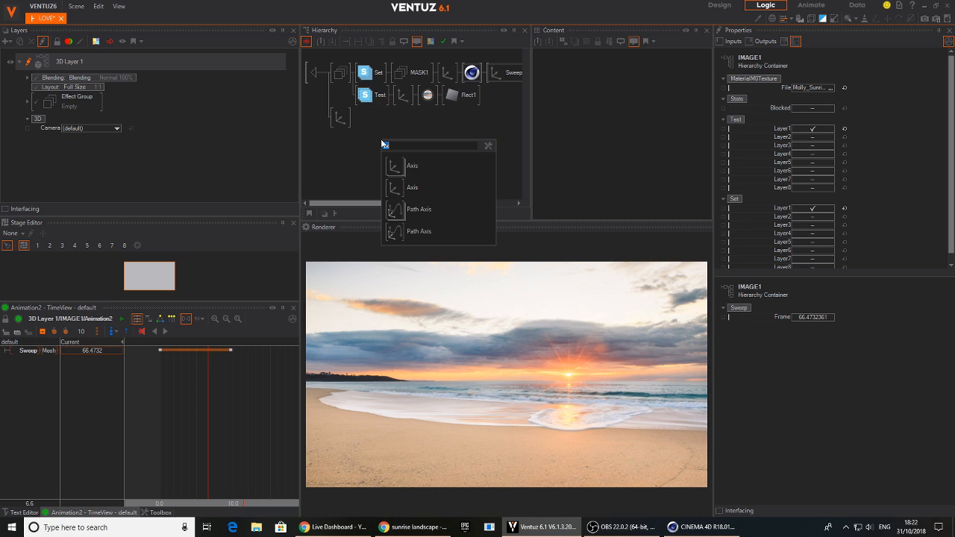
pyautogui.write('te')
pyautogui.moveTo(403, 214); pyautogui.dragTo(354, 122)
pyautogui.click(366, 142)
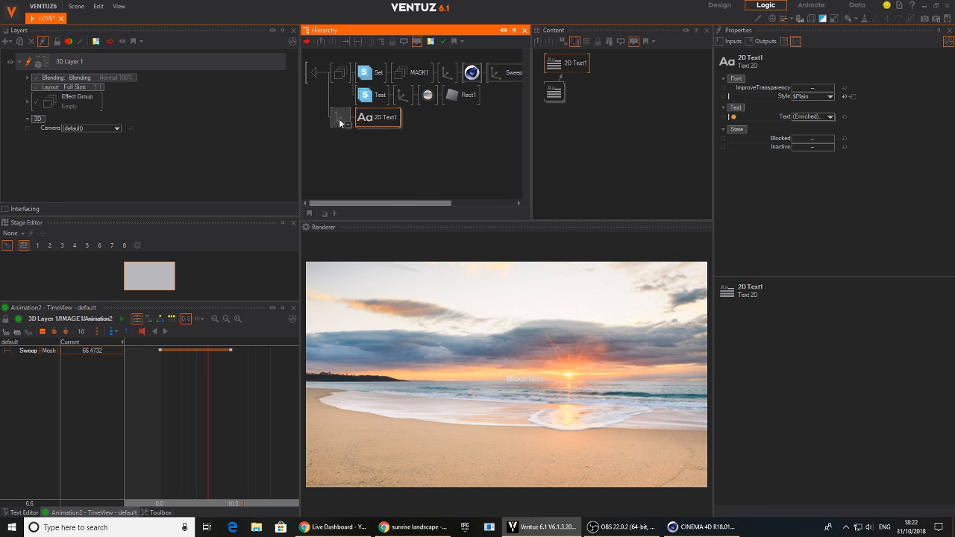
# Set the text's Axis to X position -12.7 and overall scaling factor 2.69
pyautogui.click(344, 122)
pyautogui.moveTo(816, 89); pyautogui.dragTo(788, 91)
pyautogui.moveTo(815, 221)
pyautogui.mouseDown()
pyautogui.moveTo(822, 224)
pyautogui.moveTo(812, 227)
pyautogui.mouseUp()
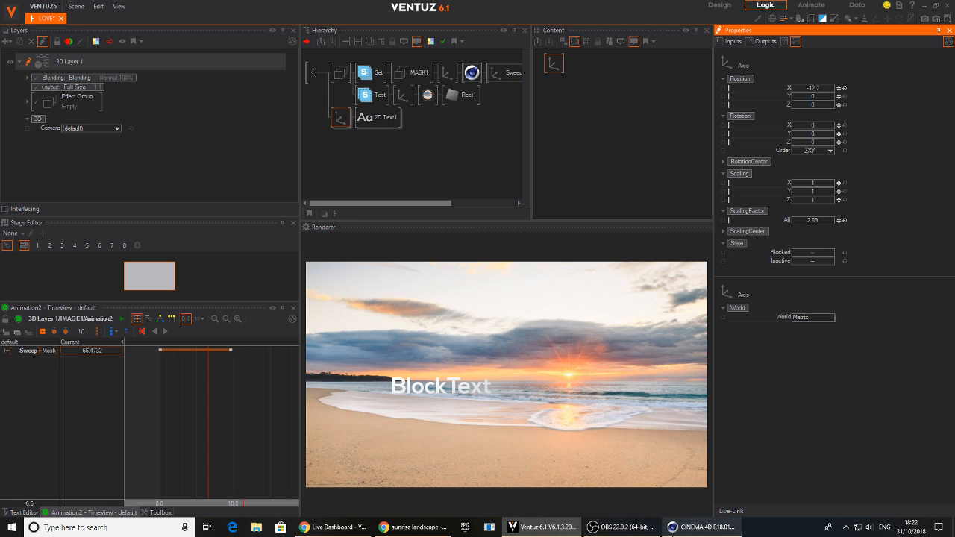
# Switch to Chrome and play the Lovely Slideshow preview to examine the caption over the first photo, then return to Ventuz
pyautogui.click(702, 527)
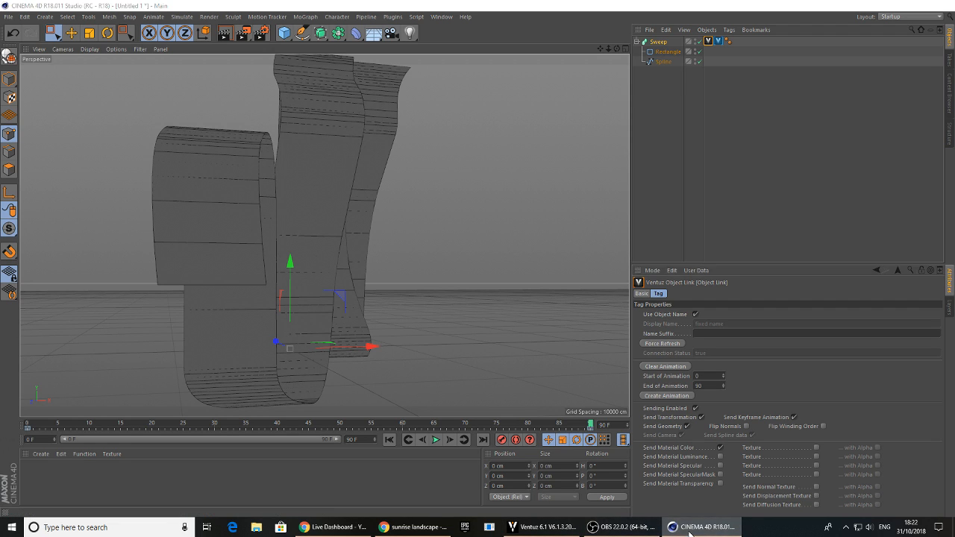
pyautogui.click(545, 527)
pyautogui.click(414, 527)
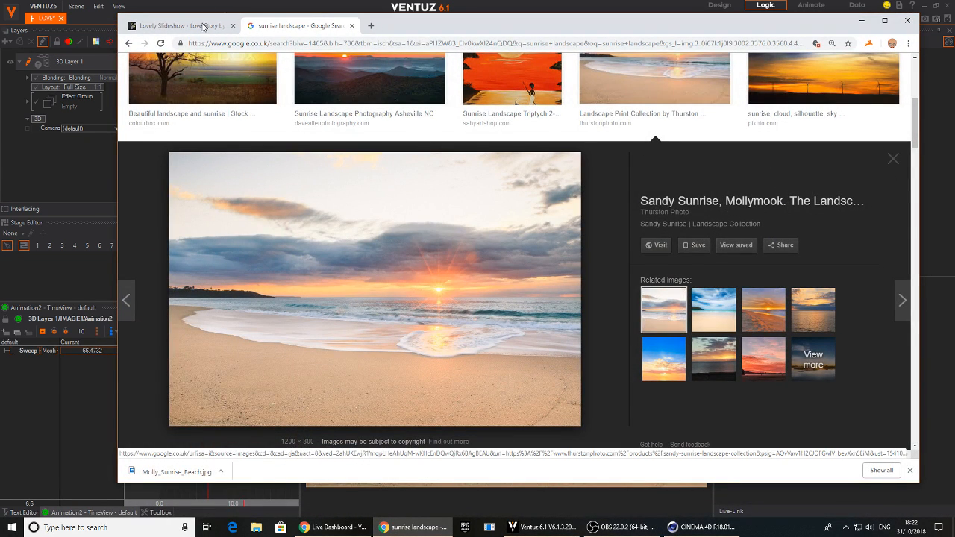
pyautogui.click(179, 25)
pyautogui.click(347, 383)
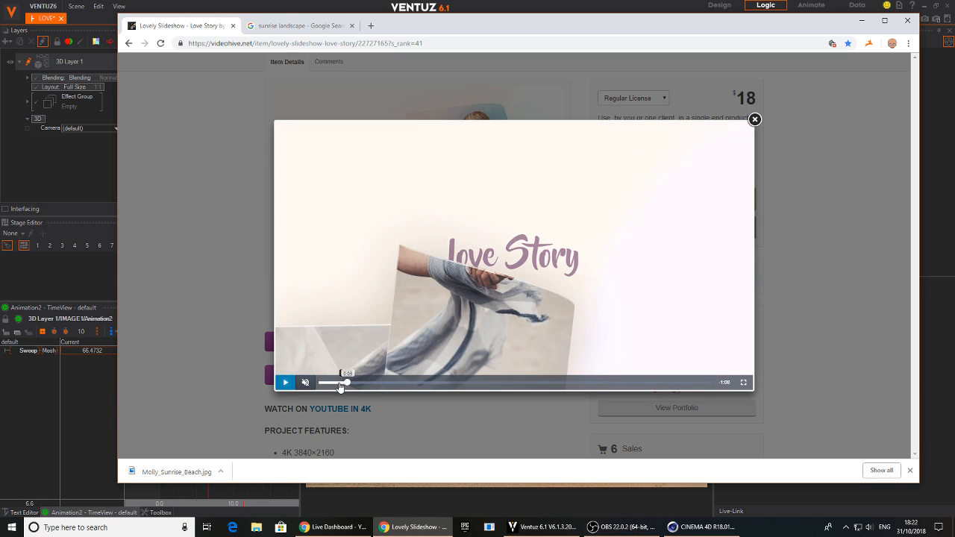
pyautogui.click(285, 383)
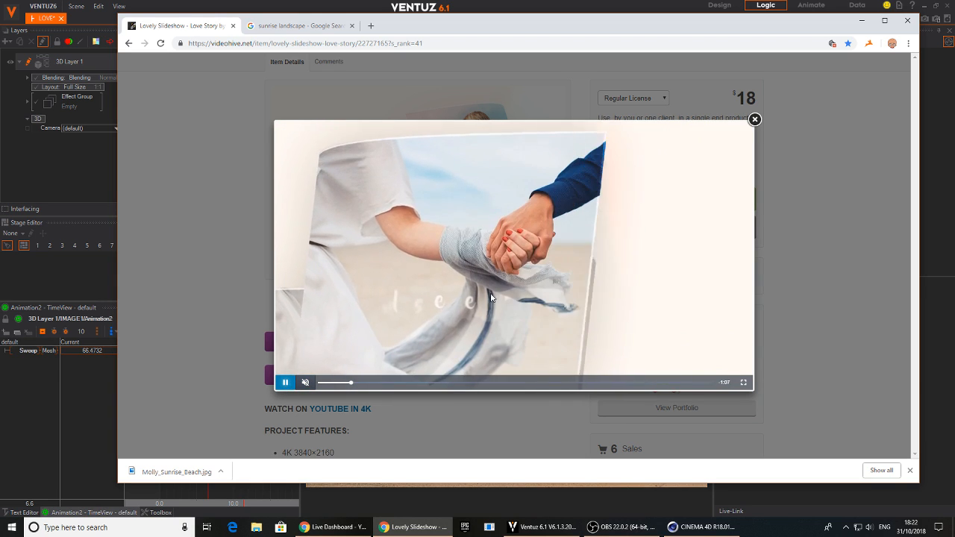
pyautogui.moveTo(354, 383); pyautogui.dragTo(342, 386)
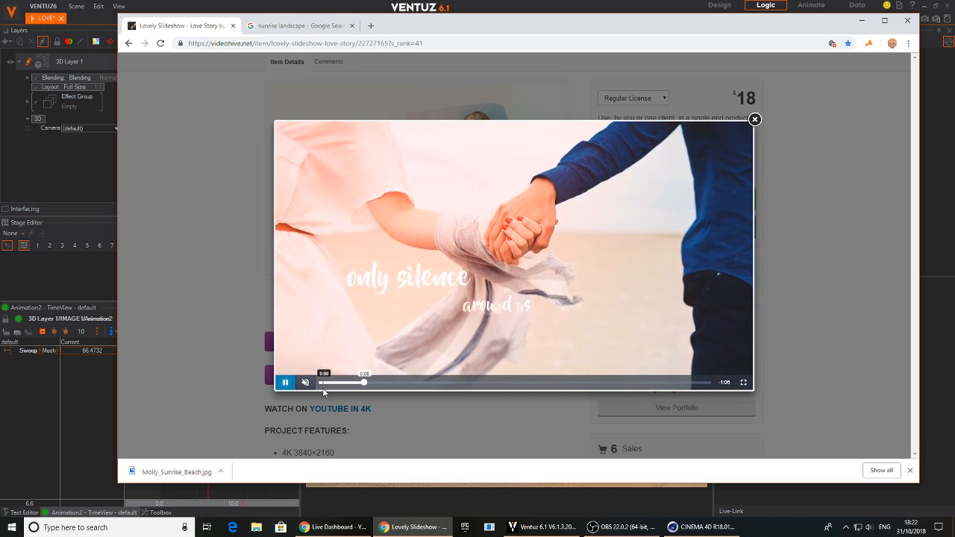
pyautogui.click(285, 382)
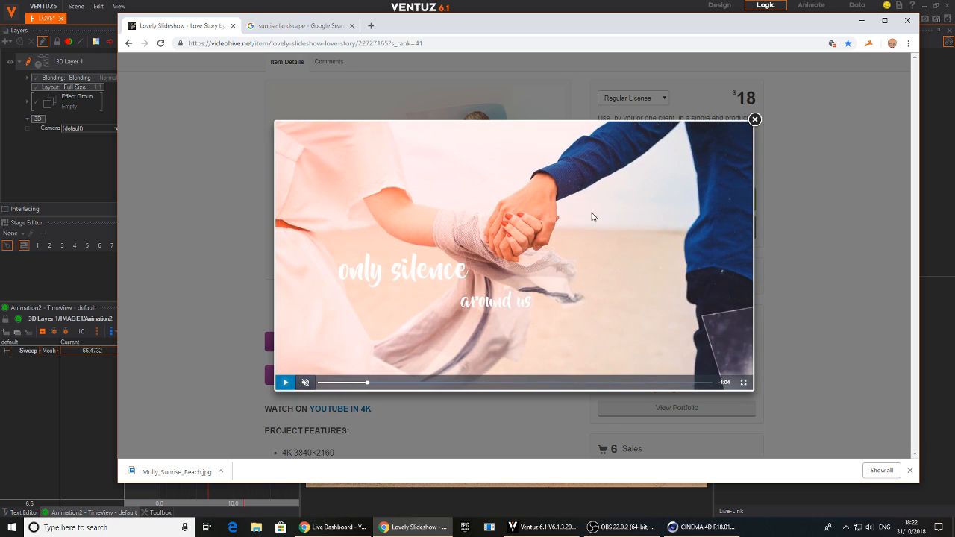
pyautogui.click(479, 4)
# Scrub the reveal animation to 9.6 and set the new Block Text's font to MOUNTAIN
pyautogui.moveTo(190, 445)
pyautogui.mouseDown()
pyautogui.moveTo(194, 433)
pyautogui.moveTo(179, 433)
pyautogui.moveTo(209, 435)
pyautogui.moveTo(160, 436)
pyautogui.moveTo(190, 434)
pyautogui.mouseUp()
pyautogui.moveTo(154, 420); pyautogui.dragTo(230, 414)
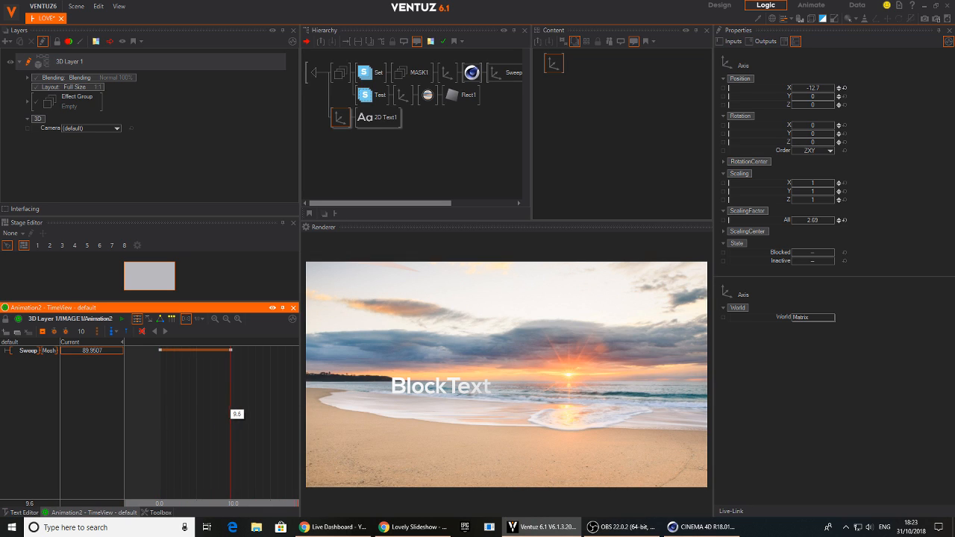
pyautogui.click(396, 120)
pyautogui.click(571, 107)
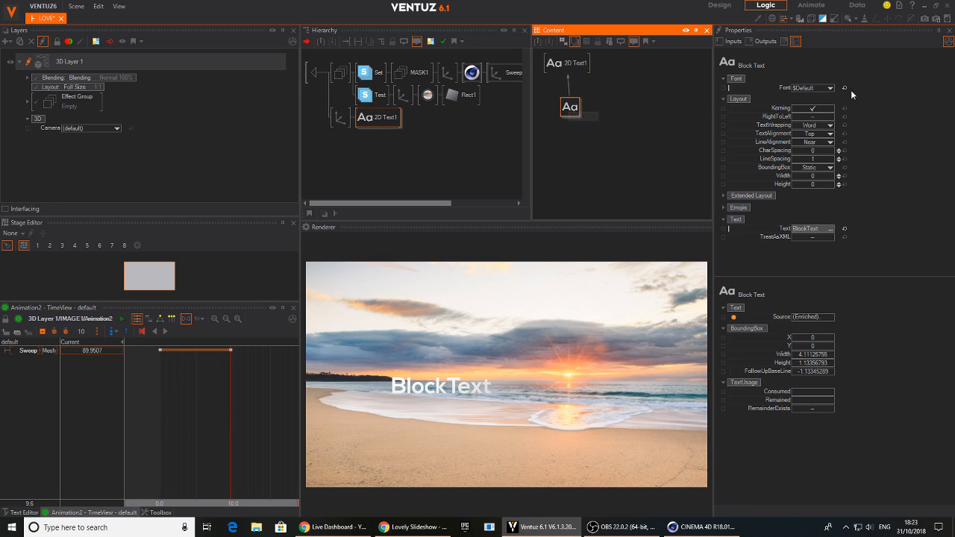
pyautogui.click(831, 88)
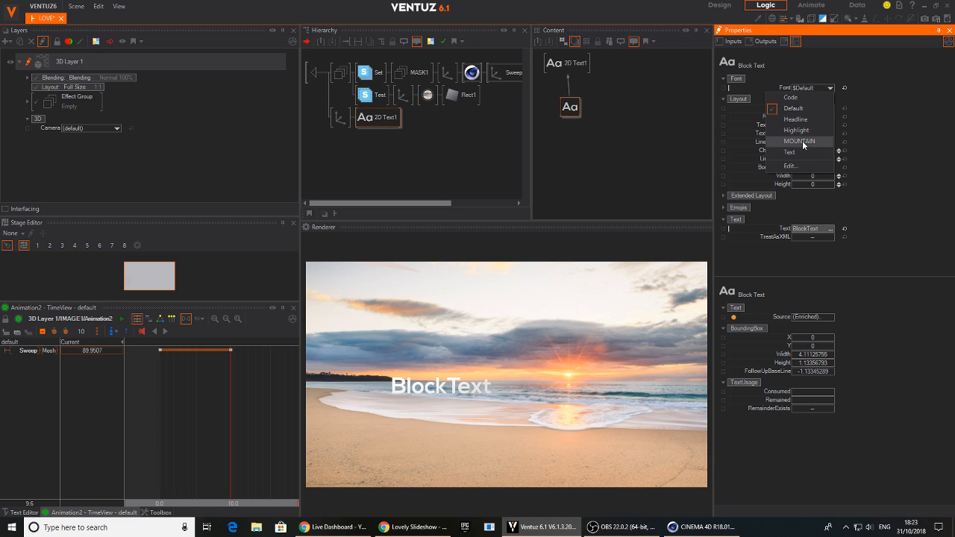
pyautogui.click(802, 142)
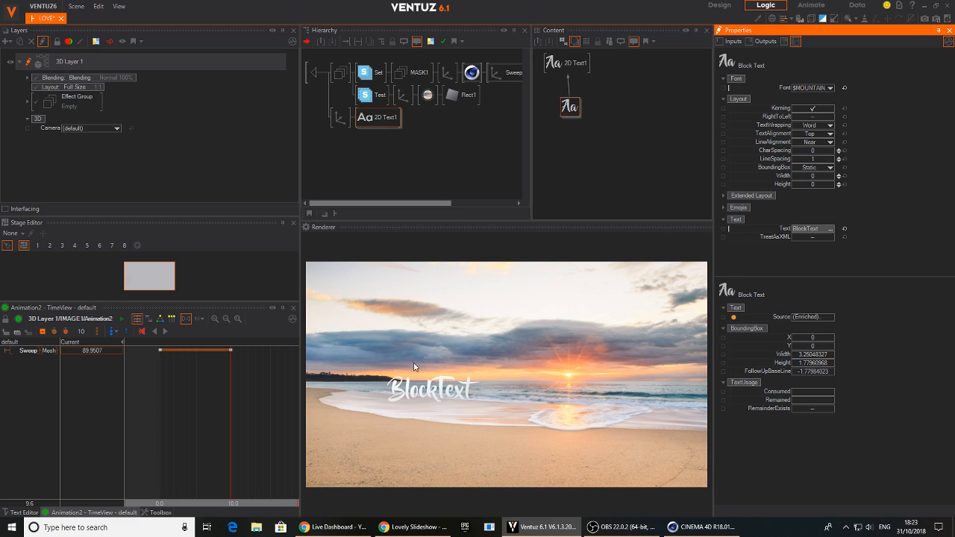
# Check the caption in the preview video again and open the Block Text's Text property for editing
pyautogui.click(409, 528)
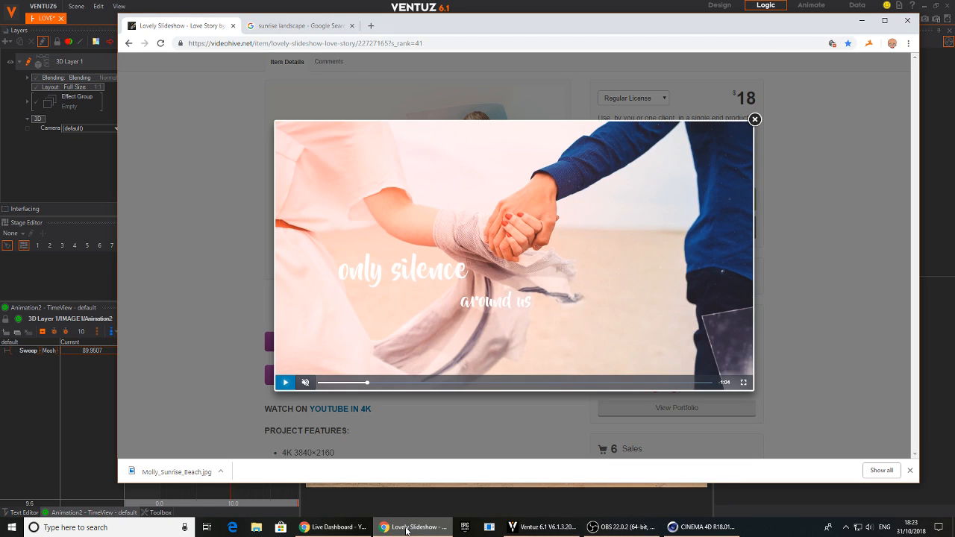
pyautogui.click(407, 528)
pyautogui.click(574, 106)
pyautogui.doubleClick(803, 229)
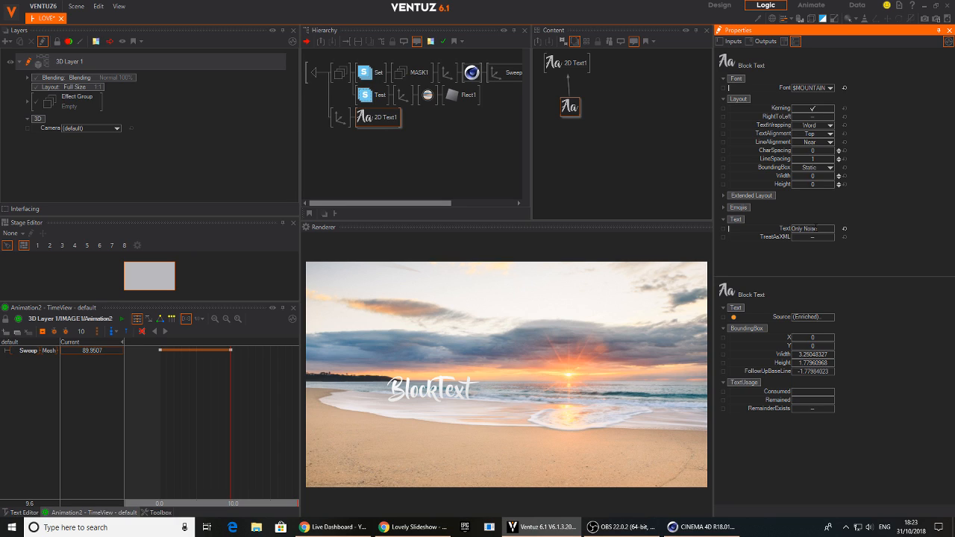
# Check the caption wording in the Chrome preview and complete the Block Text as "Only Noise" with "around us" indented on a second line
pyautogui.press('Return')
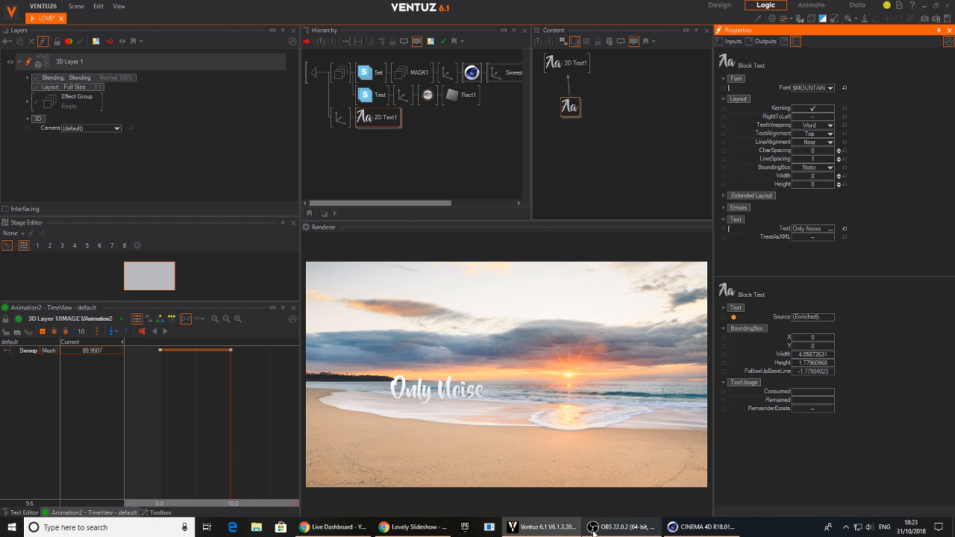
pyautogui.click(423, 526)
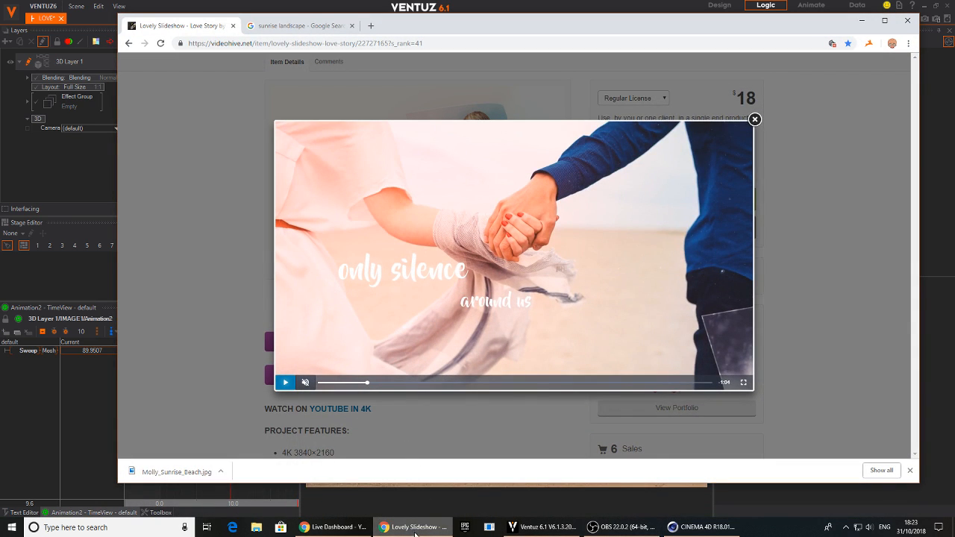
pyautogui.click(418, 527)
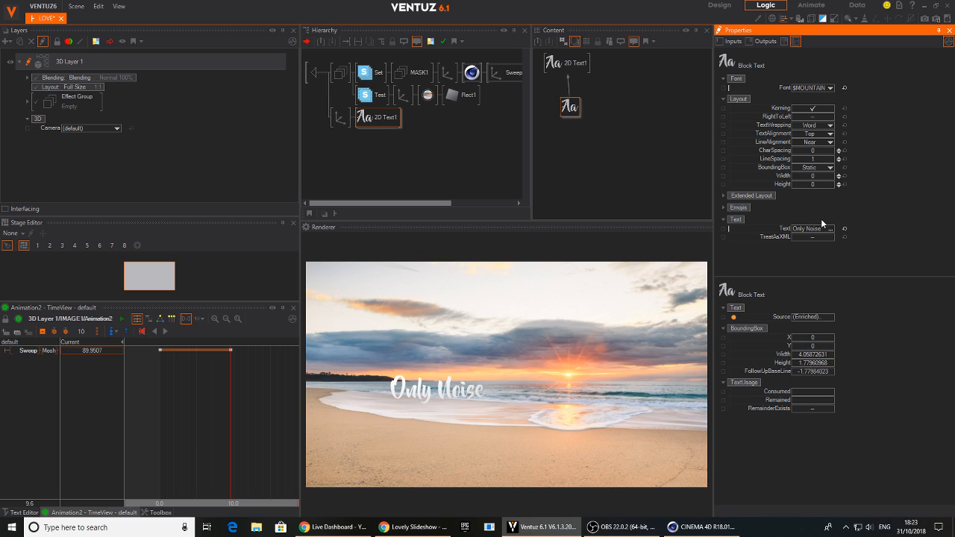
pyautogui.click(830, 228)
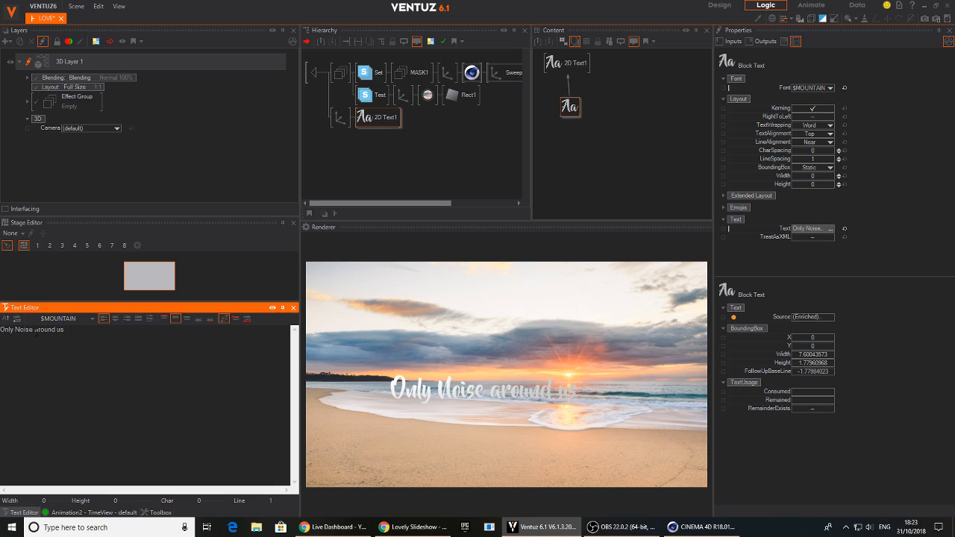
pyautogui.click(36, 331)
pyautogui.press('Return')
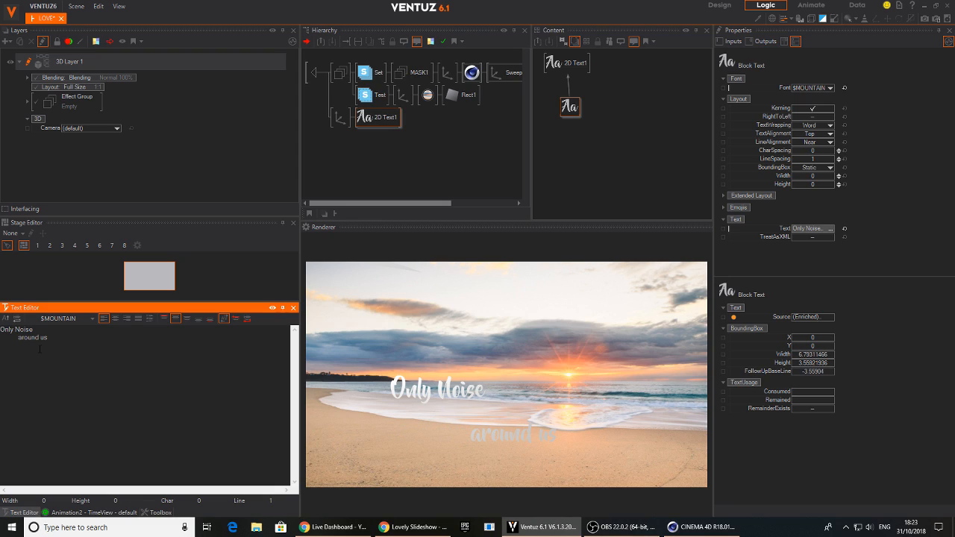
# Set the Block Text's LineSpacing to 0.702
pyautogui.click(378, 118)
pyautogui.click(570, 106)
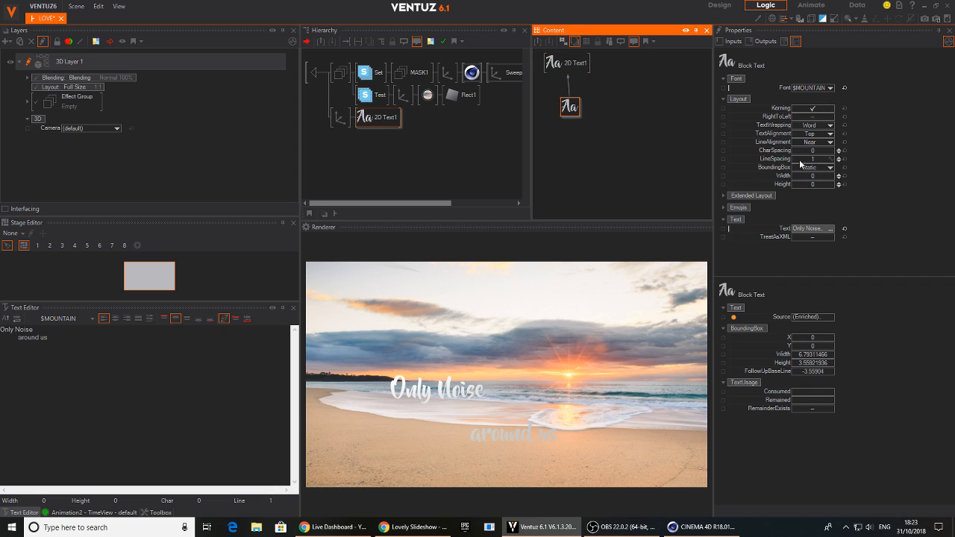
pyautogui.click(813, 159)
pyautogui.moveTo(834, 165)
pyautogui.mouseDown()
pyautogui.moveTo(792, 155)
pyautogui.moveTo(834, 161)
pyautogui.mouseUp()
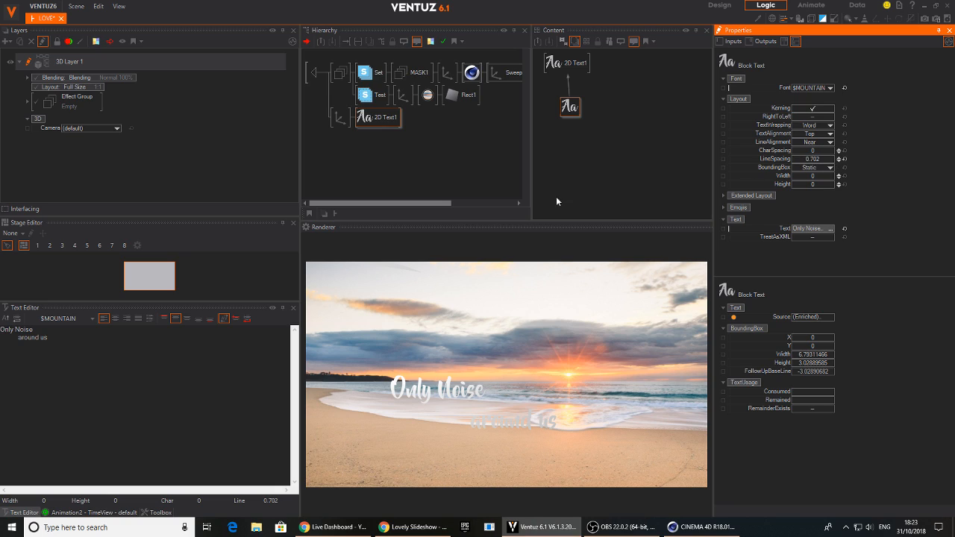
# Add a white Color Solid material in front of 2D Text1 in the hierarchy
pyautogui.click(359, 118)
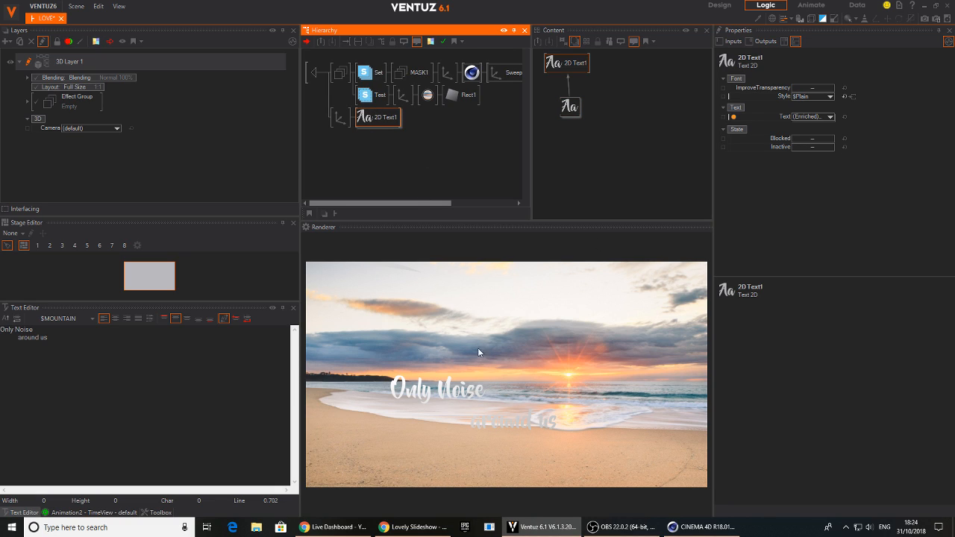
pyautogui.doubleClick(384, 135)
pyautogui.write('c')
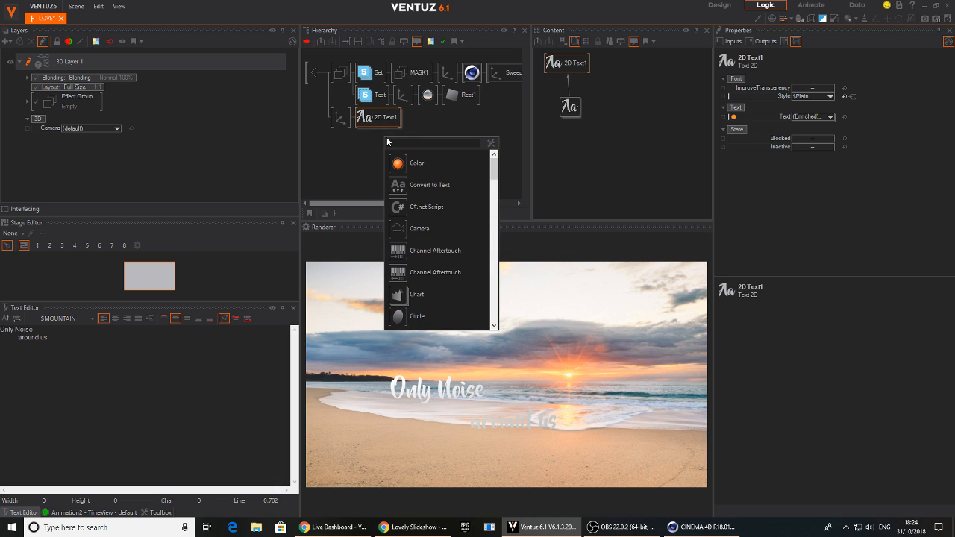
pyautogui.write('ol')
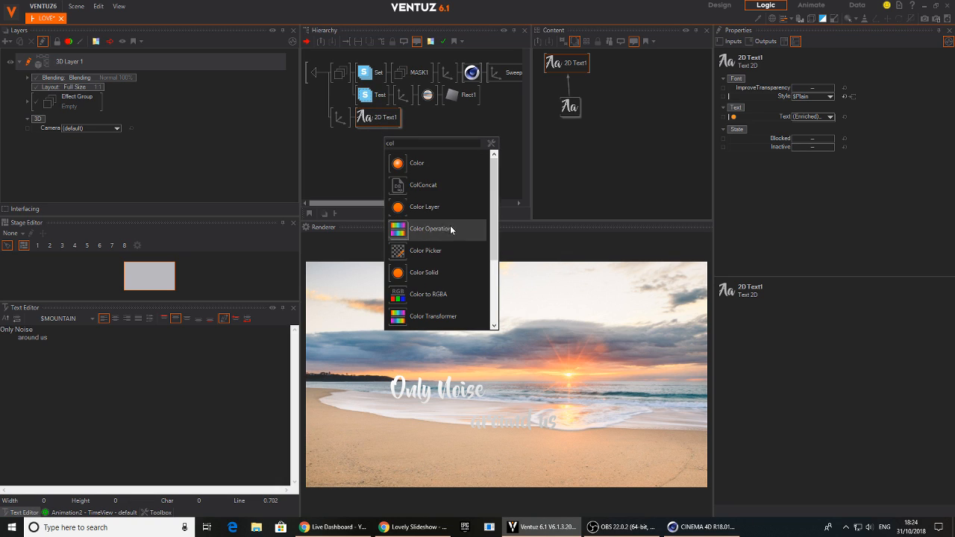
pyautogui.click(400, 273)
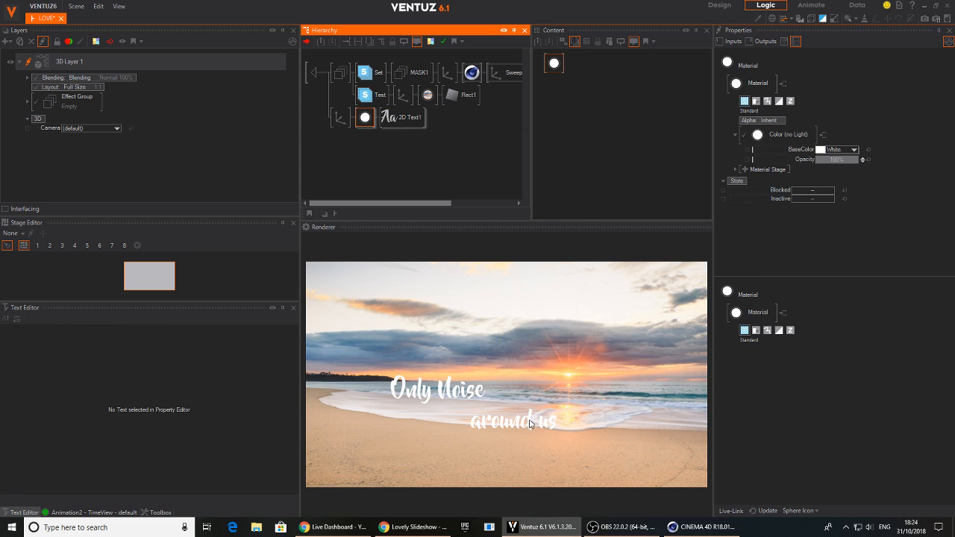
# Set the text's Axis to position X -14.4, Y 0.47 and overall scaling factor 3.17
pyautogui.click(341, 117)
pyautogui.click(809, 220)
pyautogui.moveTo(810, 220); pyautogui.dragTo(840, 220)
pyautogui.moveTo(817, 90); pyautogui.dragTo(837, 102)
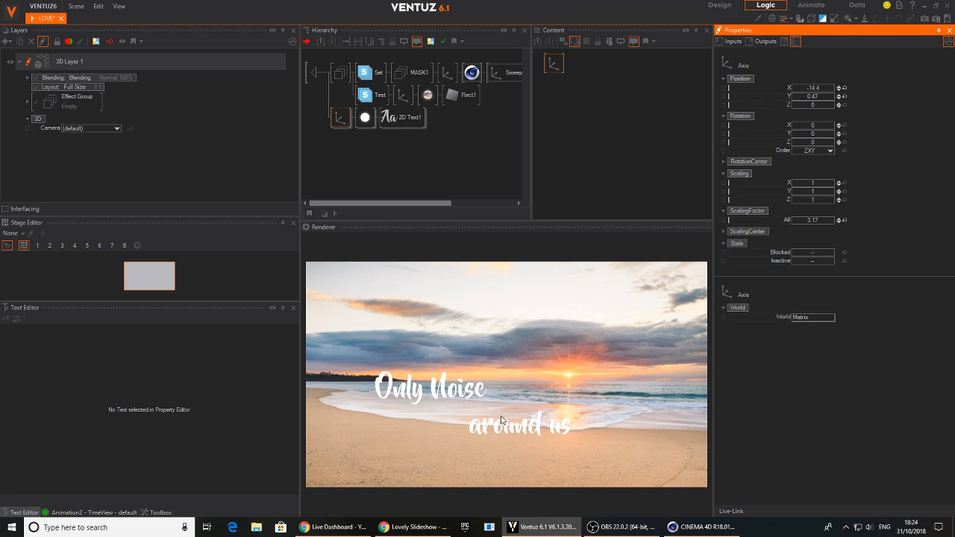
# Replace the beach texture in Rect1's material with GITS_FF_005R.jpg from the project's Images folder
pyautogui.click(428, 95)
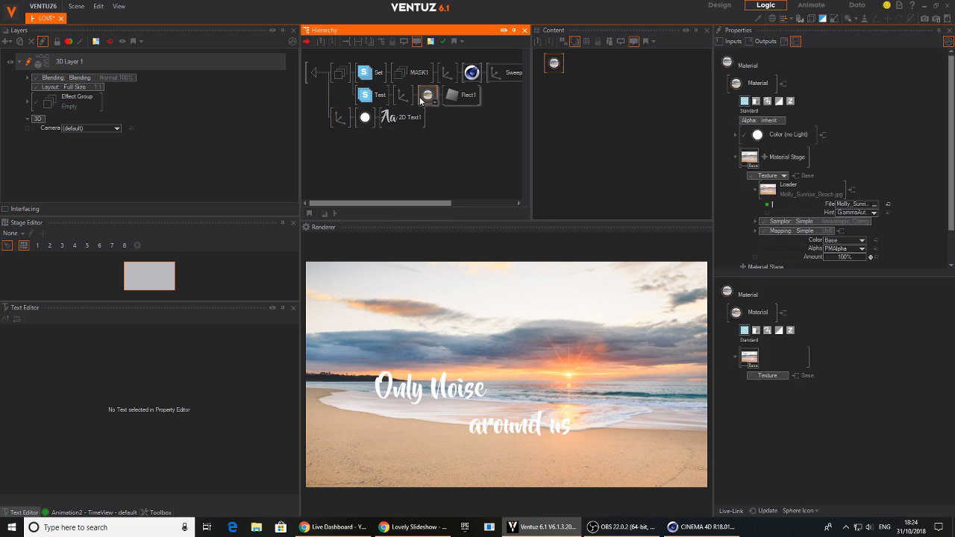
pyautogui.click(874, 203)
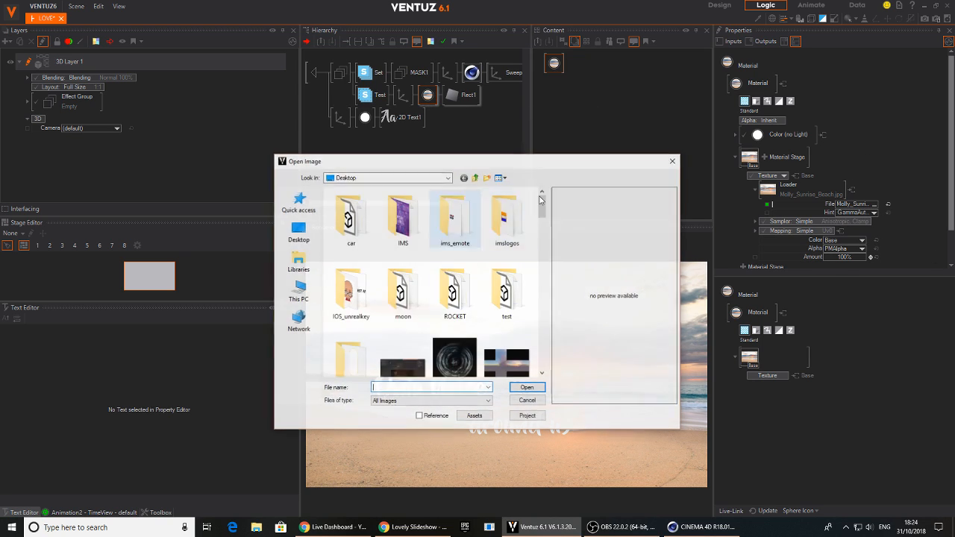
pyautogui.moveTo(542, 215); pyautogui.dragTo(524, 307)
pyautogui.click(525, 415)
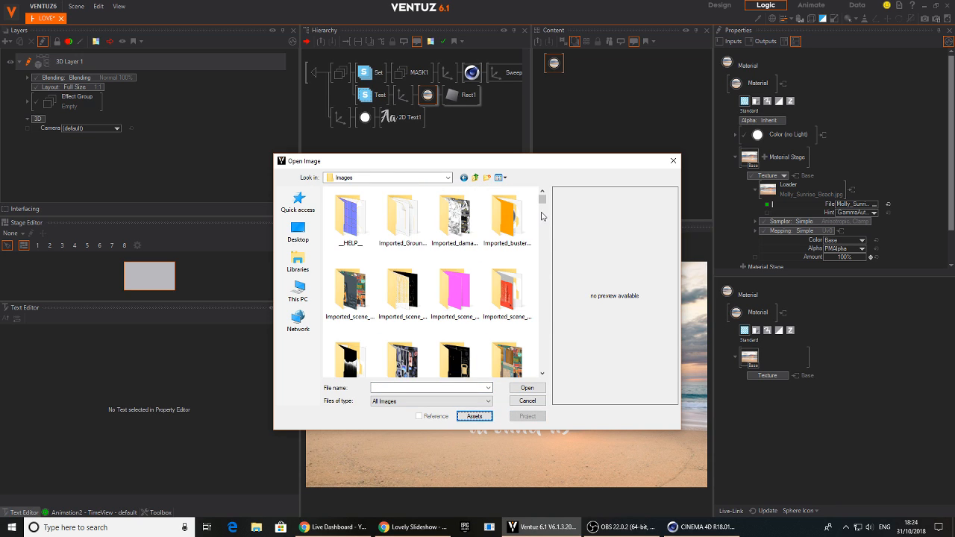
pyautogui.moveTo(541, 201); pyautogui.dragTo(544, 233)
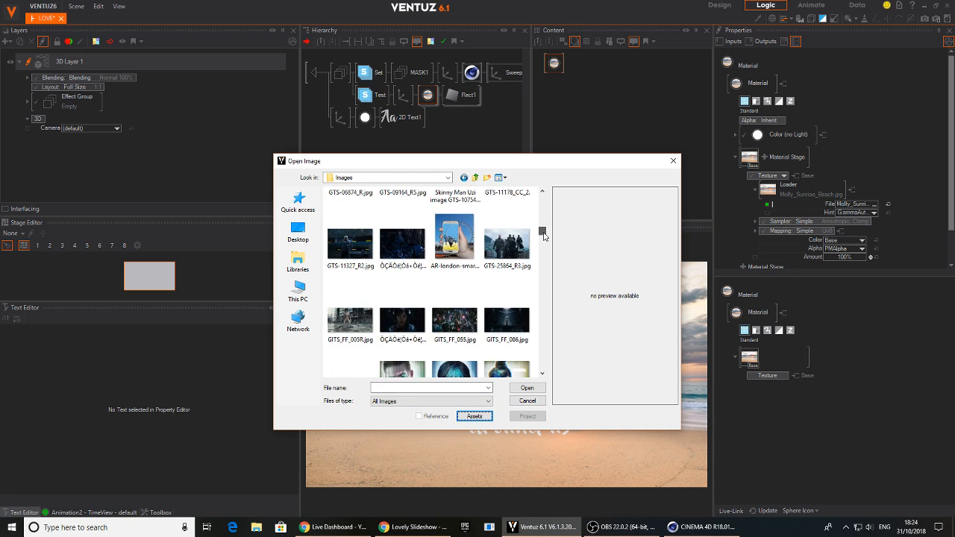
pyautogui.click(373, 336)
pyautogui.click(527, 389)
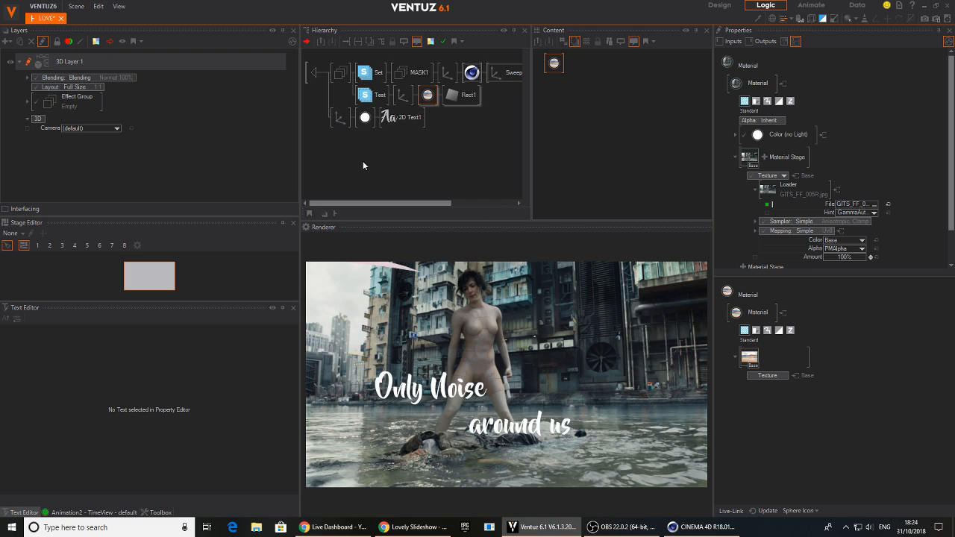
# Change the word "Noise" to "Water" in the 2D Text1 caption
pyautogui.click(409, 118)
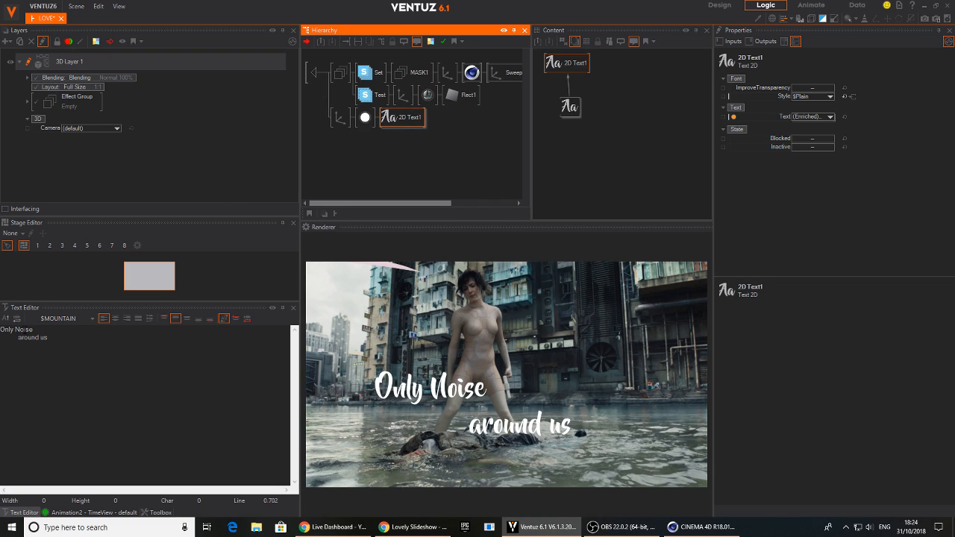
pyautogui.moveTo(17, 329); pyautogui.dragTo(55, 329)
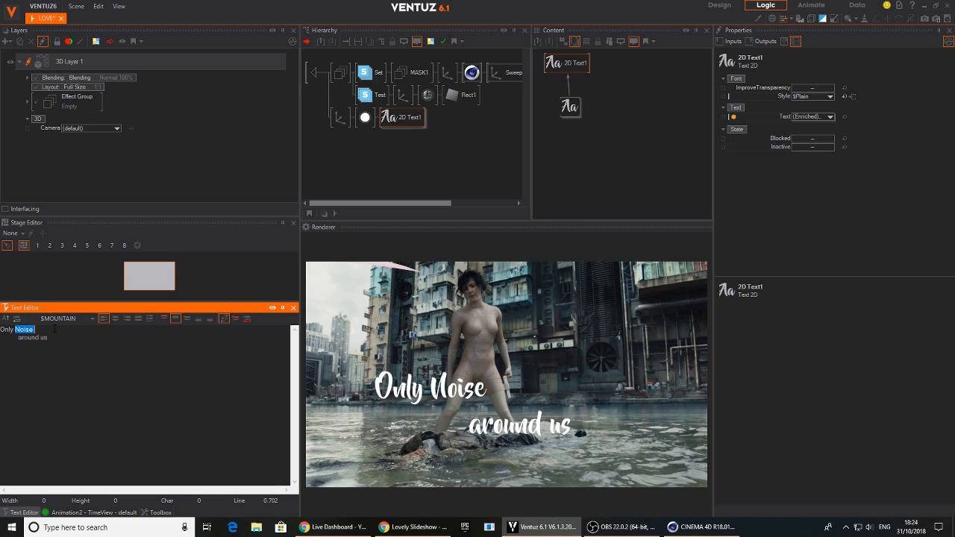
pyautogui.write('WATER')
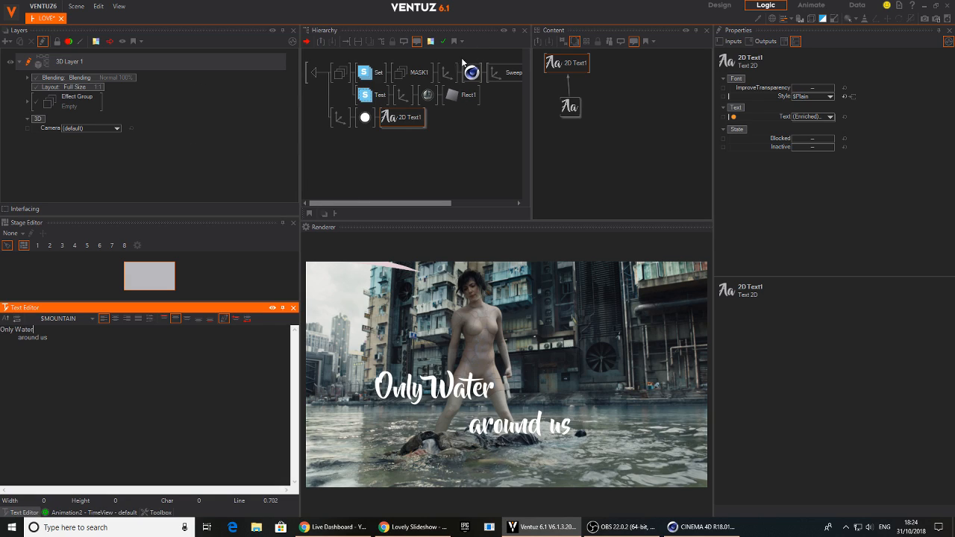
# Insert a Spark text effect between the Block Text and 2D Text1 and set its Progress to 90.4
pyautogui.click(390, 127)
pyautogui.moveTo(566, 116); pyautogui.dragTo(564, 168)
pyautogui.write('col')
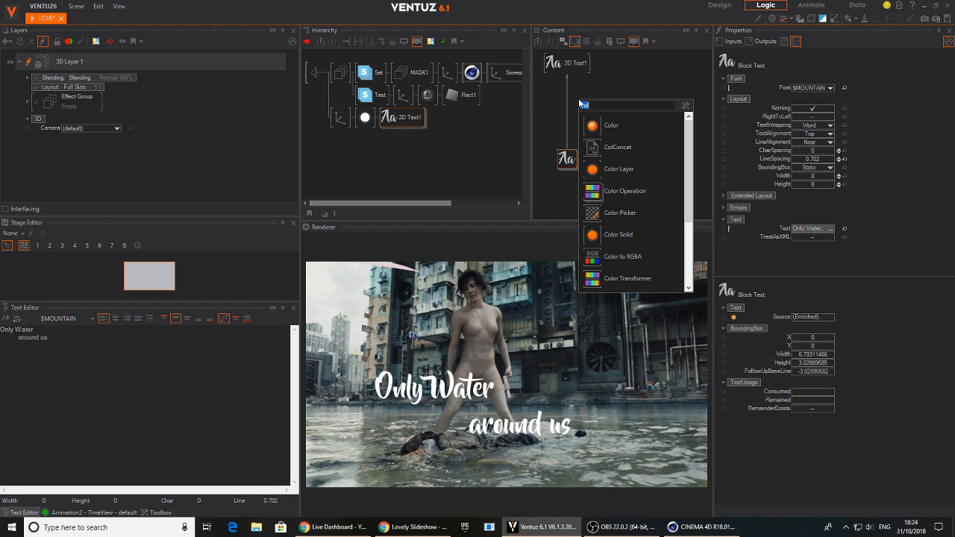
pyautogui.write('te')
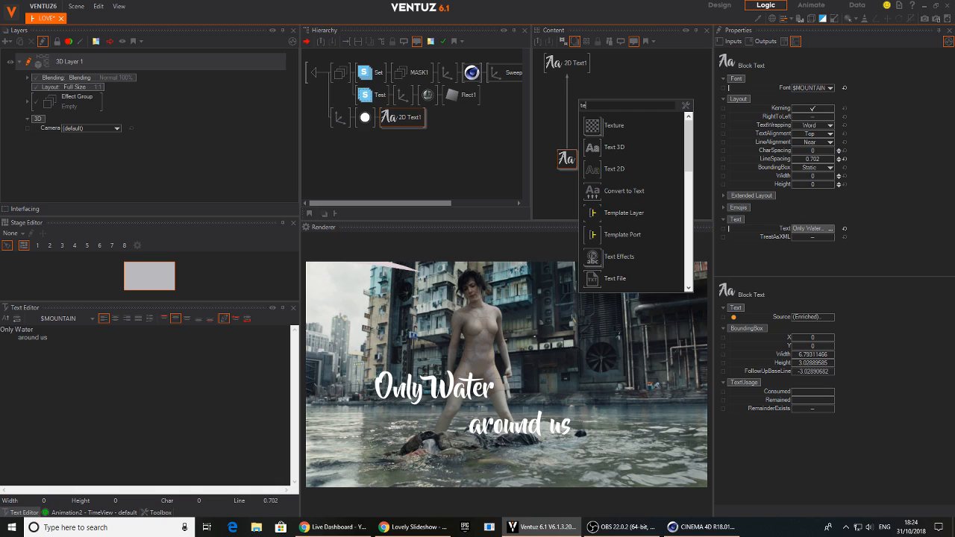
pyautogui.moveTo(598, 259); pyautogui.dragTo(568, 109)
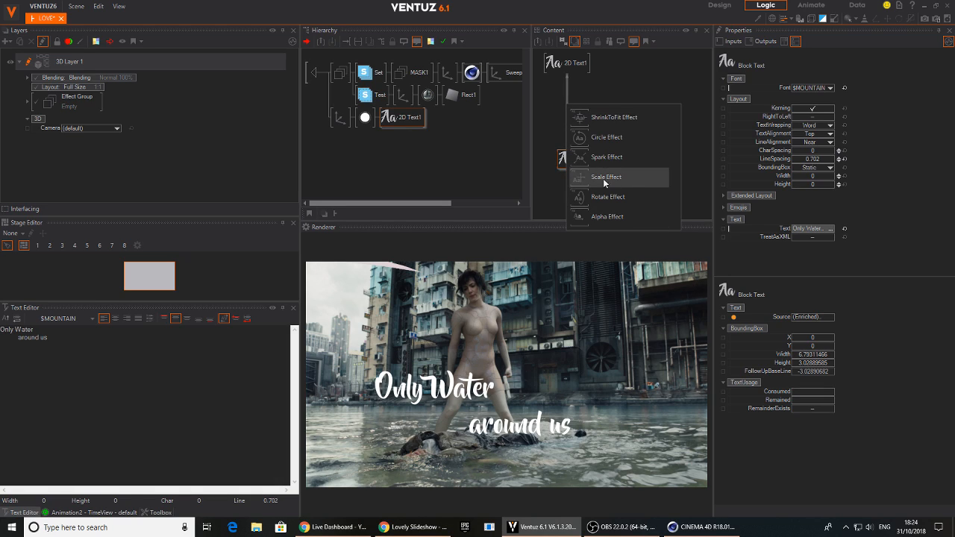
pyautogui.click(611, 157)
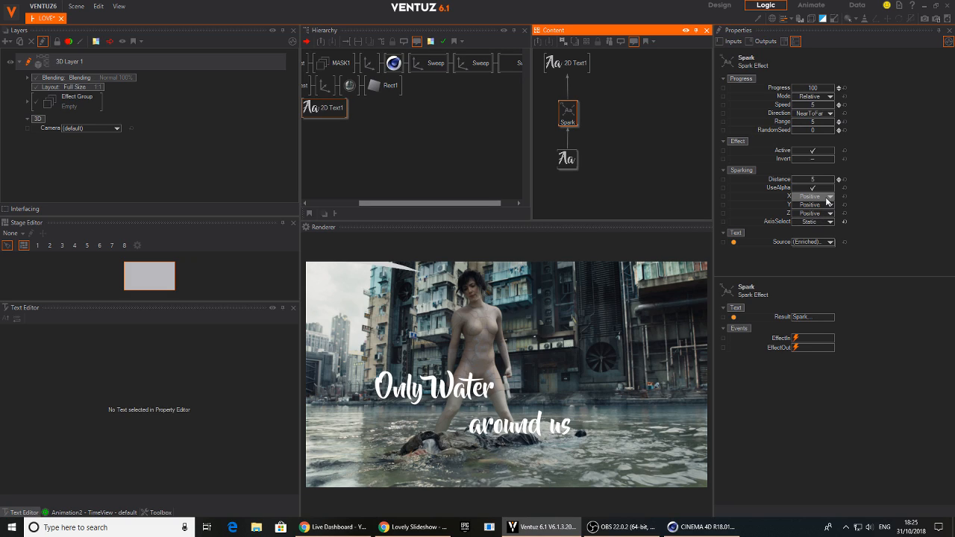
pyautogui.moveTo(827, 90); pyautogui.dragTo(793, 96)
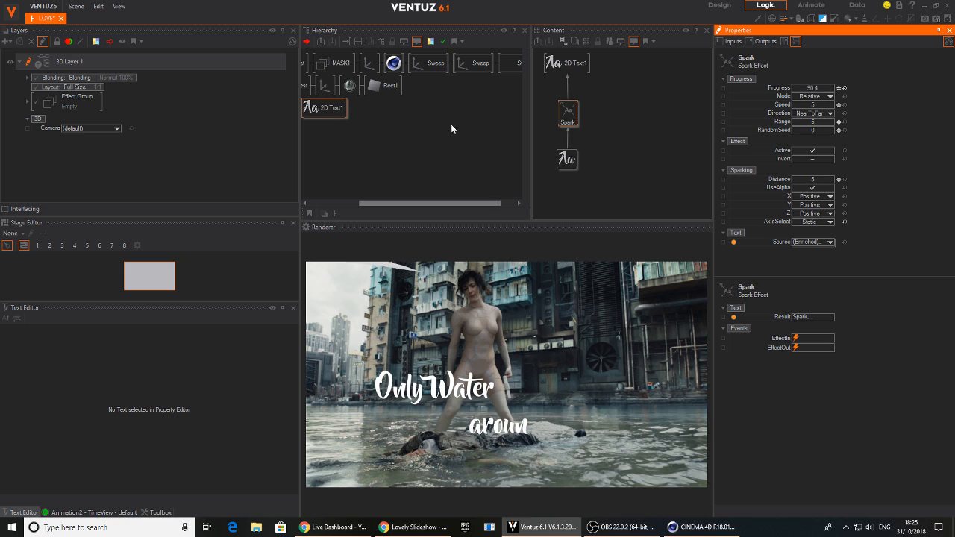
# Set the text's Axis to position X -6.51, Z -19.2 and overall scaling factor 1.07
pyautogui.click(328, 108)
pyautogui.click(321, 112)
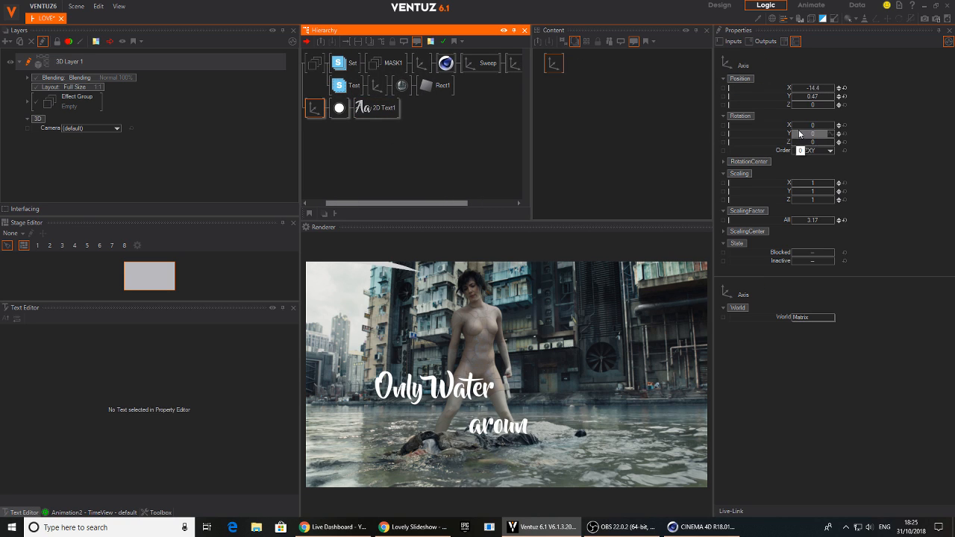
pyautogui.moveTo(823, 105)
pyautogui.mouseDown()
pyautogui.moveTo(793, 109)
pyautogui.moveTo(824, 107)
pyautogui.moveTo(815, 106)
pyautogui.mouseUp()
pyautogui.moveTo(821, 220); pyautogui.dragTo(793, 221)
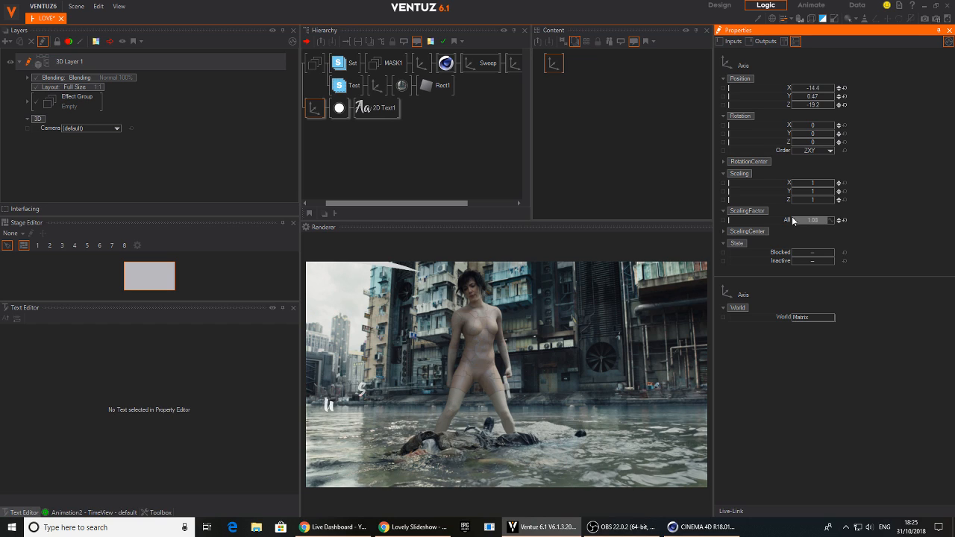
pyautogui.moveTo(812, 88); pyautogui.dragTo(830, 95)
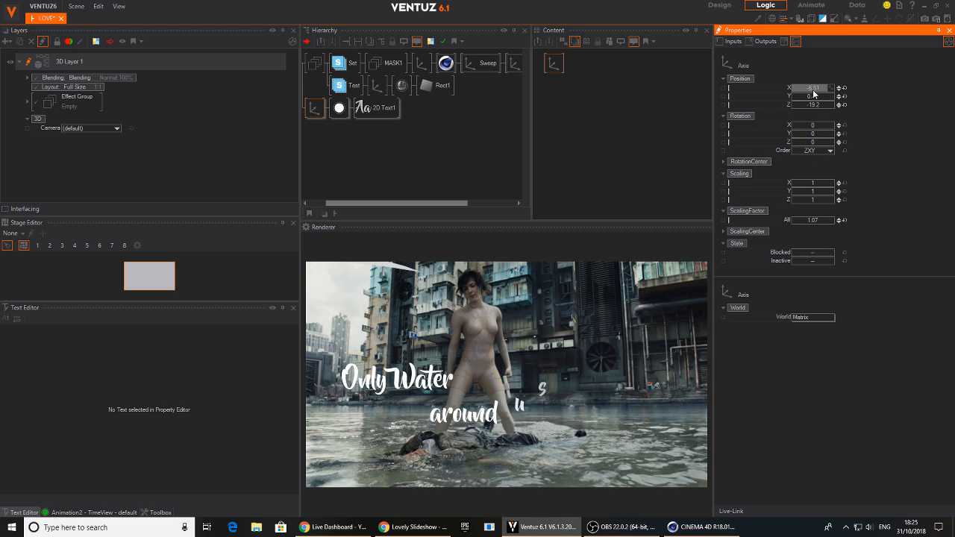
# Set the Spark effect's Distance to 2.7 and scrub its Progress to 32.3 to preview the letter animation
pyautogui.click(357, 111)
pyautogui.click(573, 115)
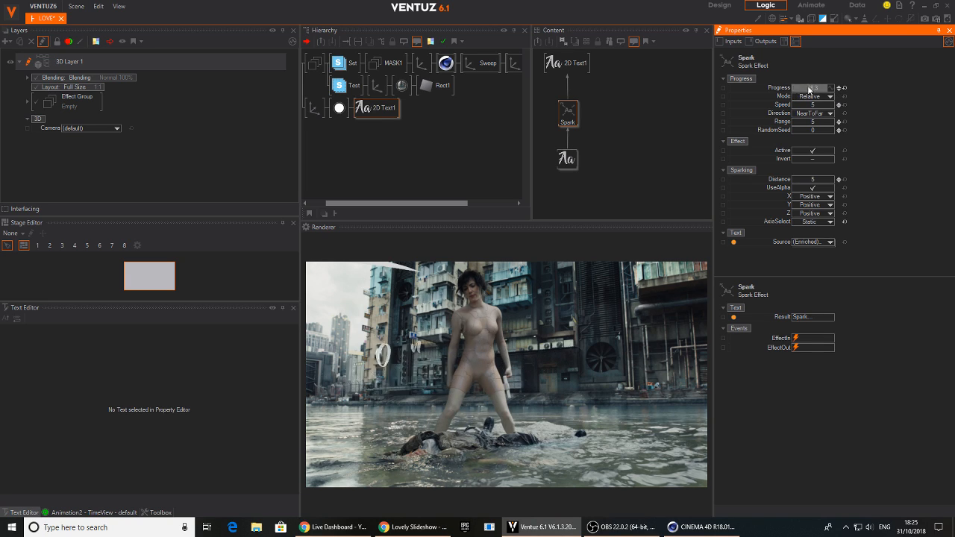
pyautogui.click(617, 135)
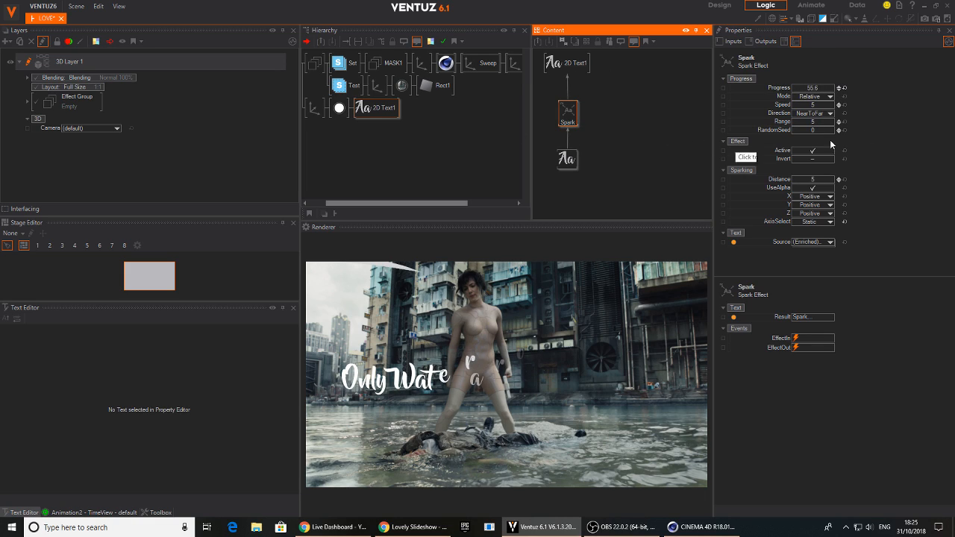
pyautogui.moveTo(815, 181); pyautogui.dragTo(806, 181)
pyautogui.click(576, 112)
pyautogui.moveTo(813, 88); pyautogui.dragTo(837, 95)
# Compare the Spark effect's FarToNear and NearToFar directions and set Direction to Random
pyautogui.click(826, 114)
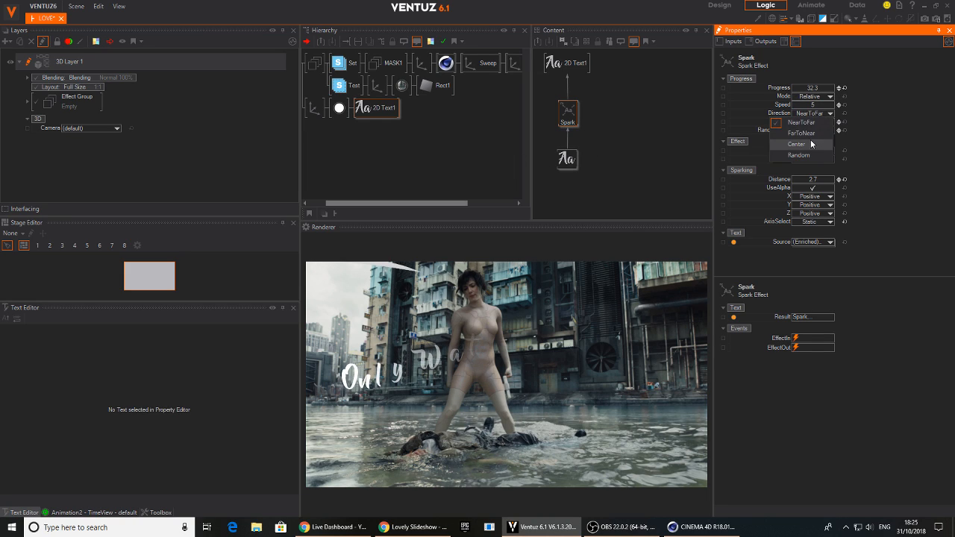
pyautogui.click(810, 133)
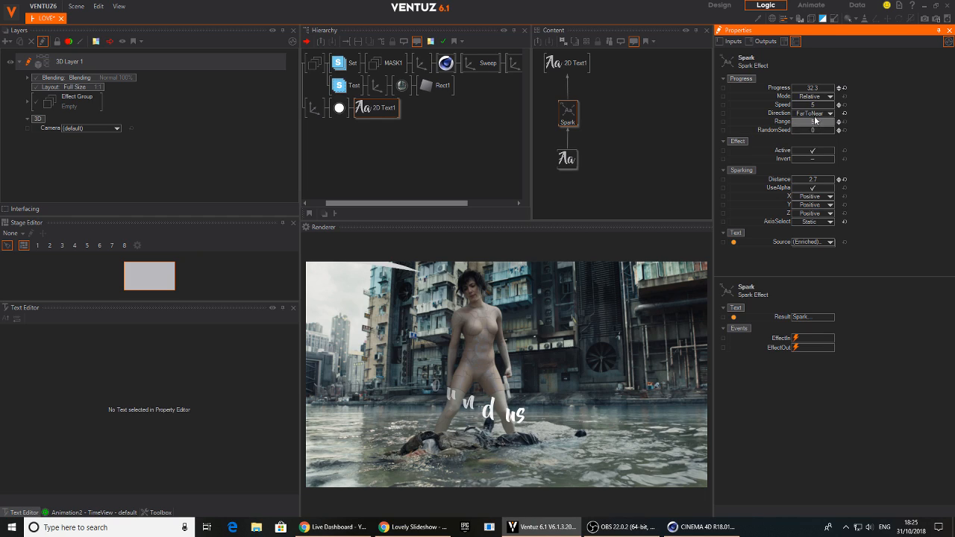
pyautogui.click(824, 113)
pyautogui.click(818, 123)
pyautogui.click(825, 114)
pyautogui.click(813, 155)
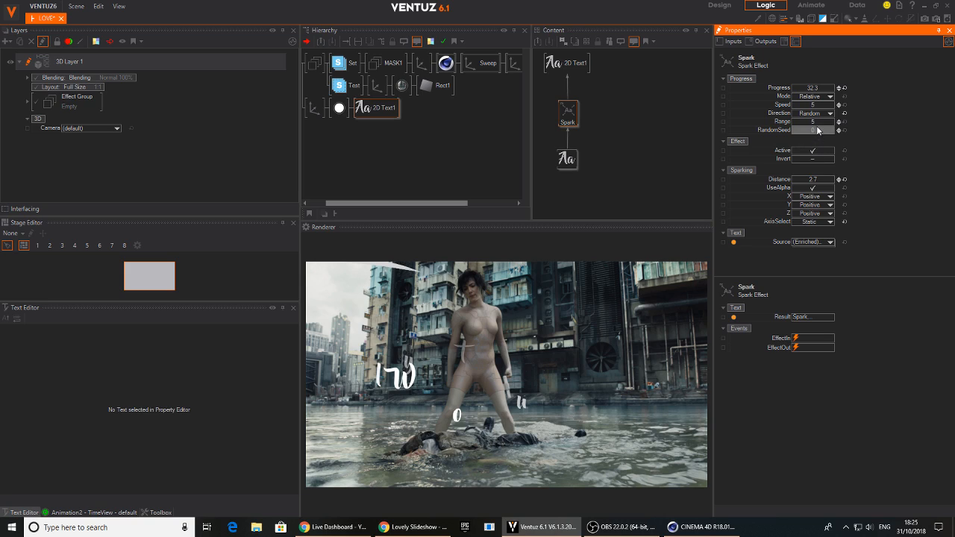
# Vary the Spark effect's RandomSeed and Range, set Distance to 2.5 and scrub Progress to 82.2
pyautogui.moveTo(813, 129)
pyautogui.mouseDown()
pyautogui.moveTo(822, 123)
pyautogui.moveTo(813, 123)
pyautogui.mouseUp()
pyautogui.scroll(4, 815, 124)
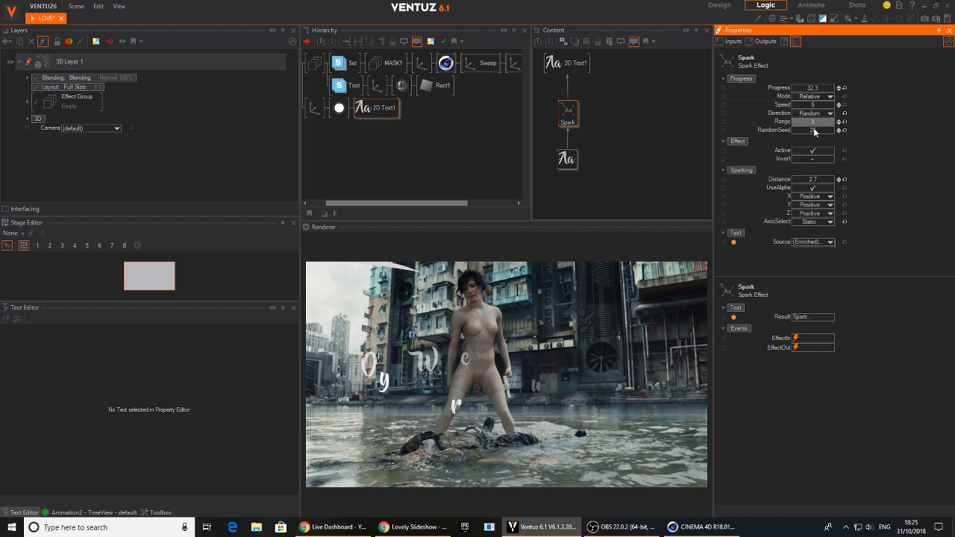
pyautogui.scroll(-1, 820, 178)
pyautogui.scroll(-1, 821, 181)
pyautogui.moveTo(812, 88); pyautogui.dragTo(836, 95)
# Set the Spark effect's Direction to NearToFar and scrub Progress to 58.1 to preview the letters
pyautogui.click(830, 114)
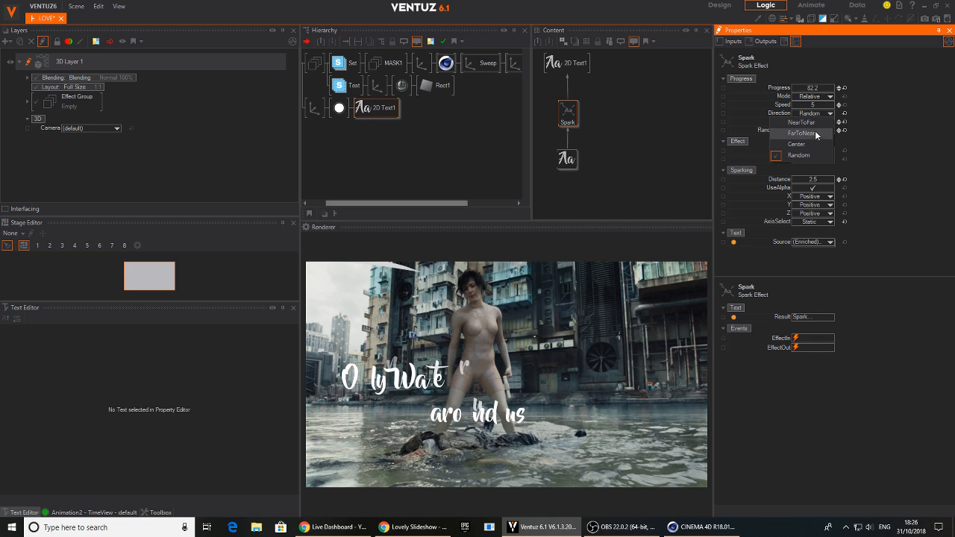
pyautogui.click(814, 122)
pyautogui.moveTo(823, 90)
pyautogui.mouseDown()
pyautogui.moveTo(795, 92)
pyautogui.moveTo(835, 94)
pyautogui.mouseUp()
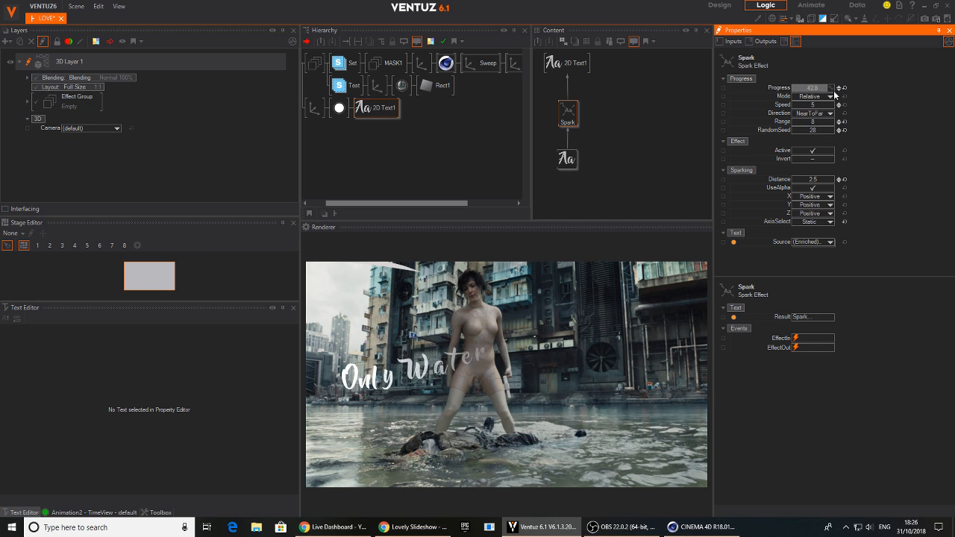
# Set the Spark effect's Y sparking direction to Negative and compare the letter animation with Invert on and off
pyautogui.click(826, 205)
pyautogui.click(813, 236)
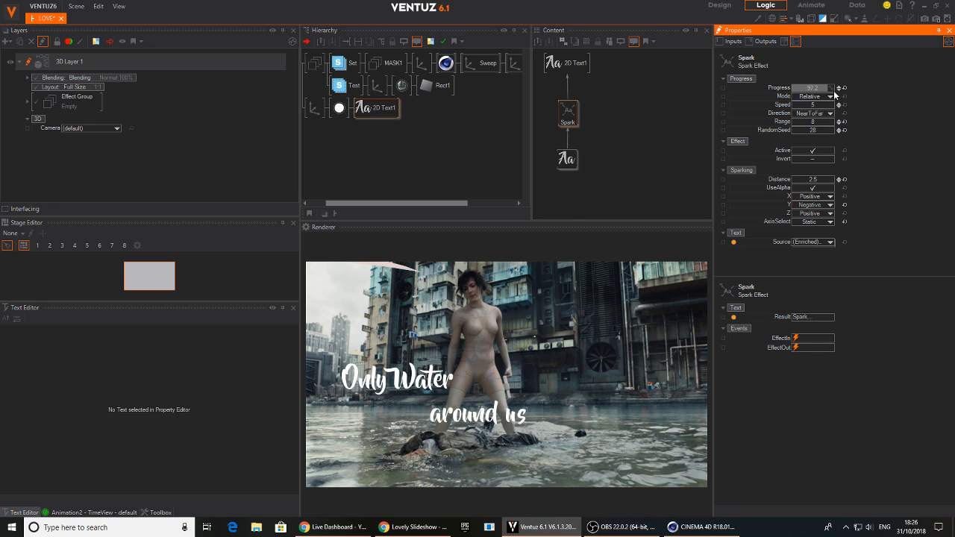
pyautogui.click(815, 159)
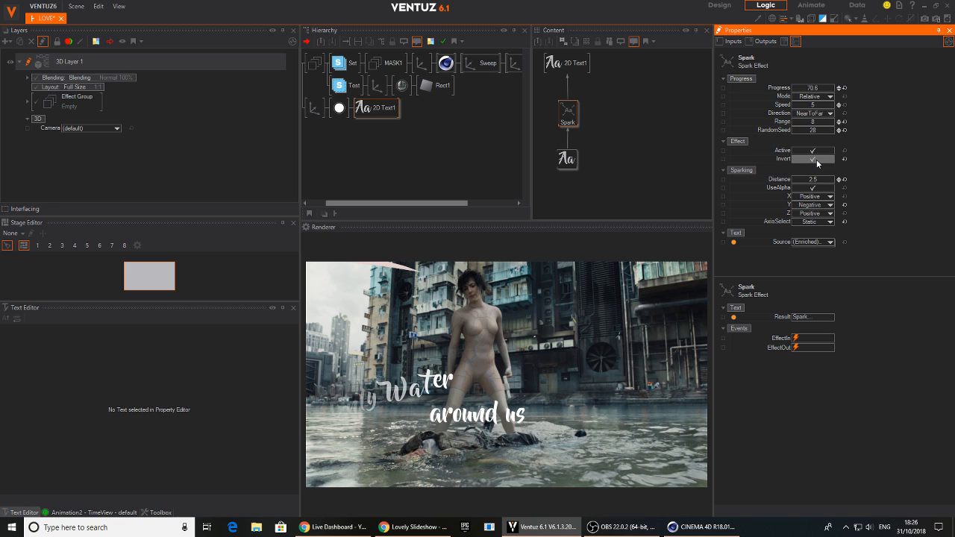
pyautogui.click(818, 159)
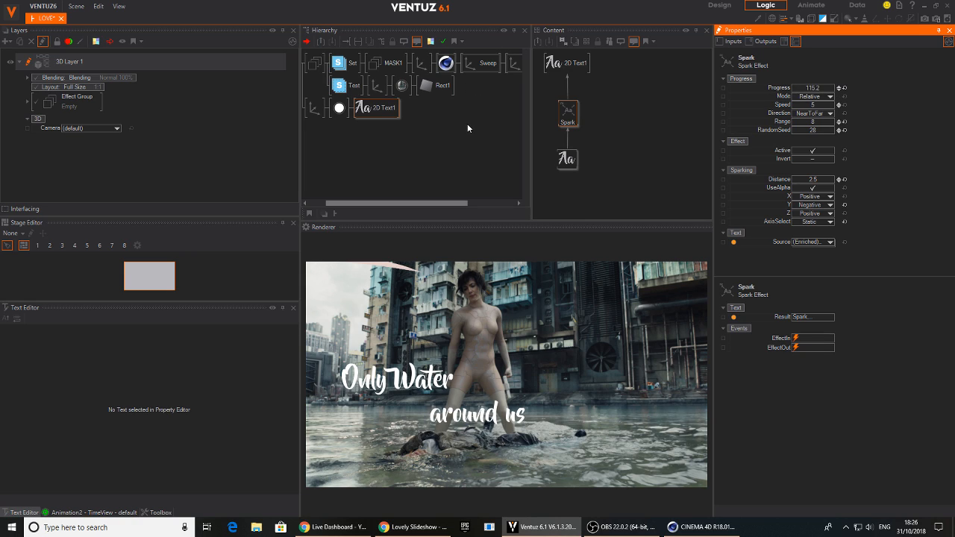
# Bind the Spark effect's Progress property to the existing Animation2 node that drives the last Sweep axis
pyautogui.moveTo(465, 125); pyautogui.dragTo(356, 124, button='middle')
pyautogui.click(497, 64)
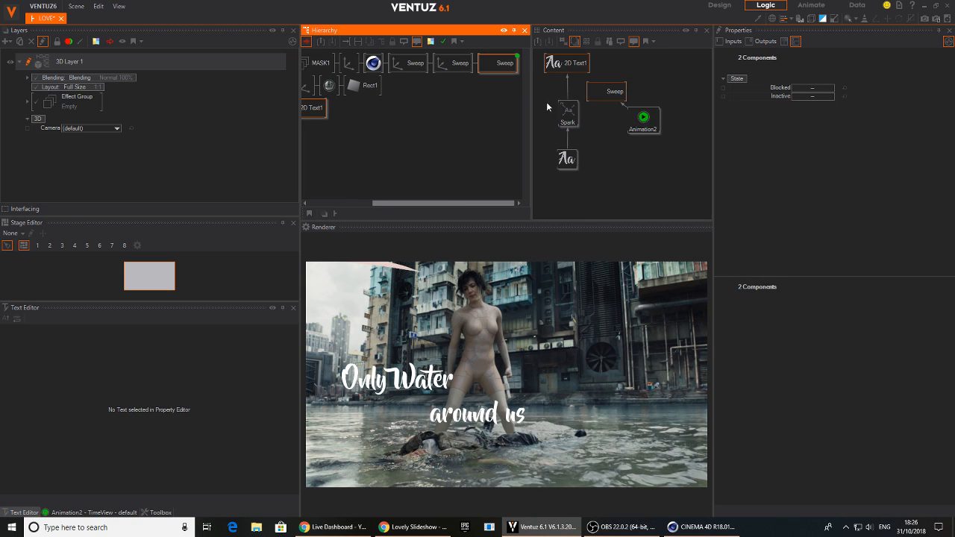
pyautogui.click(570, 115)
pyautogui.moveTo(776, 88); pyautogui.dragTo(646, 125)
pyautogui.click(647, 125)
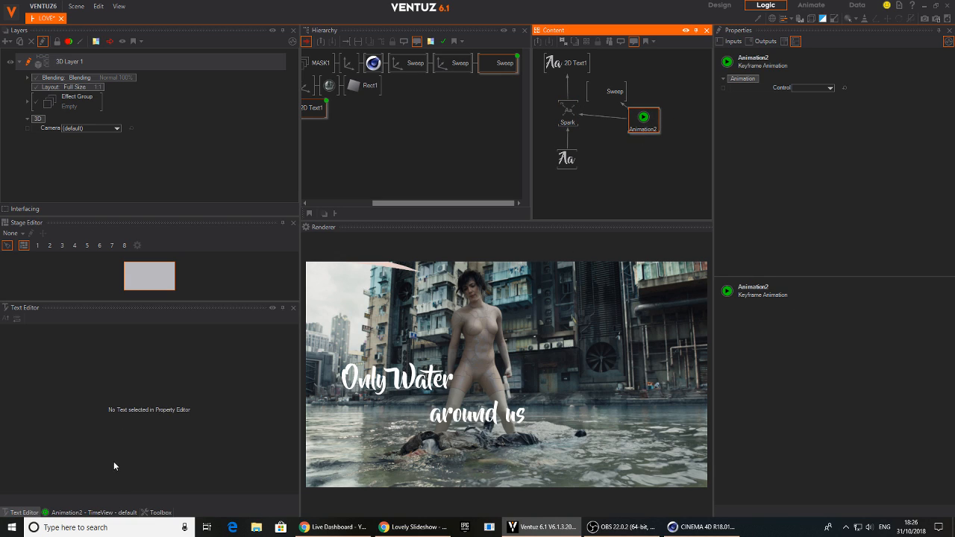
# Key the Spark Progress channel at 0 at time 6.1 in Animation2's timeline
pyautogui.click(85, 515)
pyautogui.moveTo(192, 453); pyautogui.dragTo(211, 457)
pyautogui.doubleClick(100, 359)
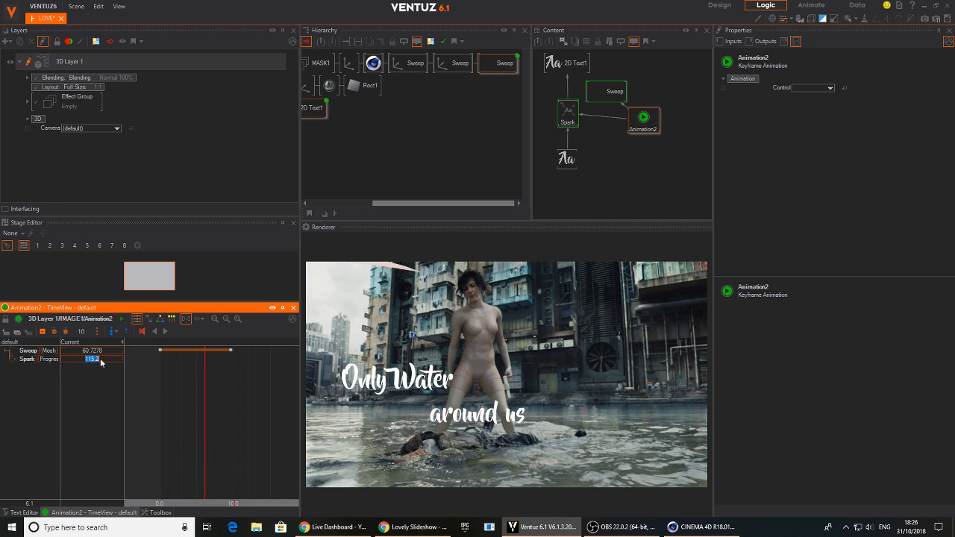
pyautogui.write('0')
pyautogui.press('Return')
pyautogui.click(30, 360)
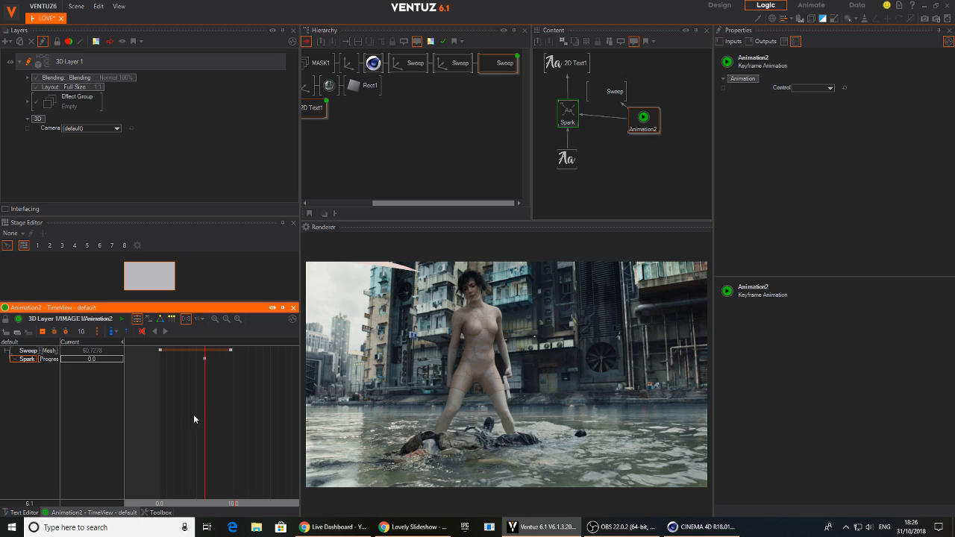
# Key the Spark Progress channel at 100 at time 13.7 and scrub the timeline to preview the caption
pyautogui.doubleClick(107, 359)
pyautogui.write('100')
pyautogui.press('Return')
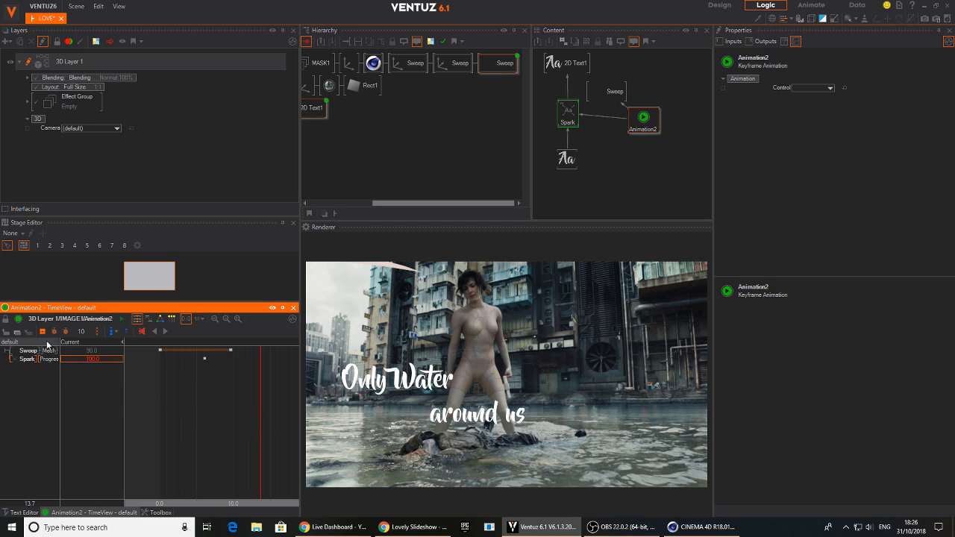
pyautogui.moveTo(249, 408)
pyautogui.mouseDown()
pyautogui.moveTo(179, 409)
pyautogui.moveTo(267, 418)
pyautogui.moveTo(168, 422)
pyautogui.moveTo(270, 422)
pyautogui.moveTo(259, 423)
pyautogui.mouseUp()
# Expose the block text's Text property on the IMAGE1 container and rewind Animation2's timeline to 0
pyautogui.click(567, 158)
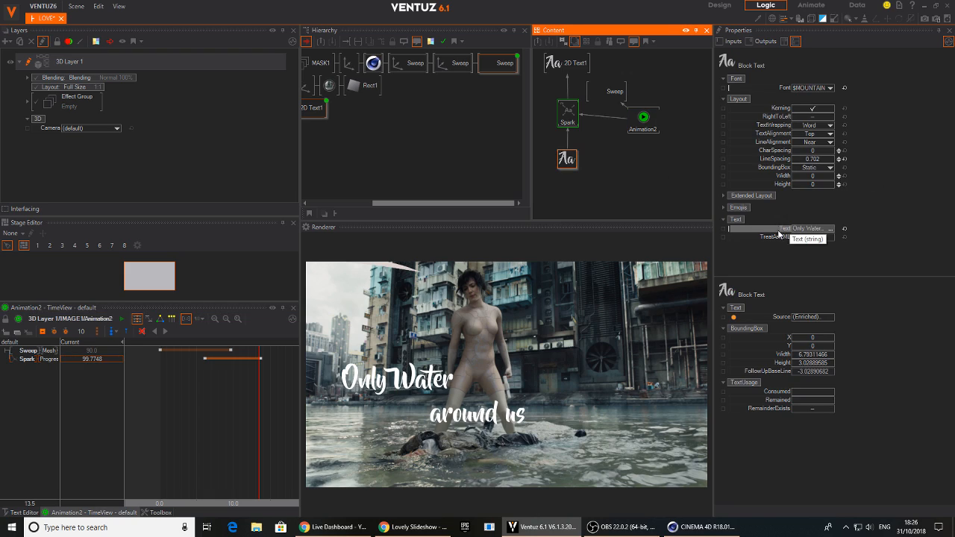
pyautogui.click(731, 233)
pyautogui.click(634, 136)
pyautogui.moveTo(635, 138); pyautogui.dragTo(648, 142)
pyautogui.moveTo(227, 417); pyautogui.dragTo(160, 423)
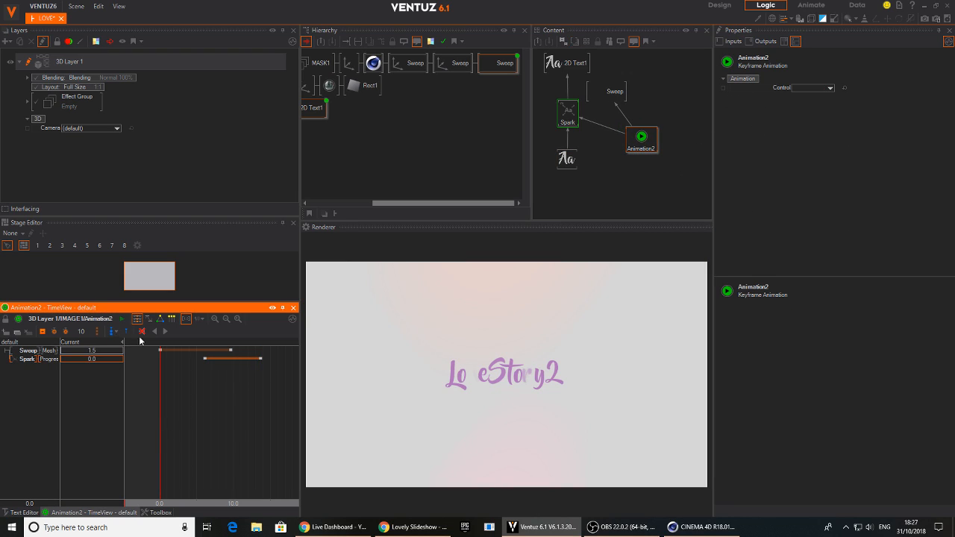
pyautogui.click(117, 335)
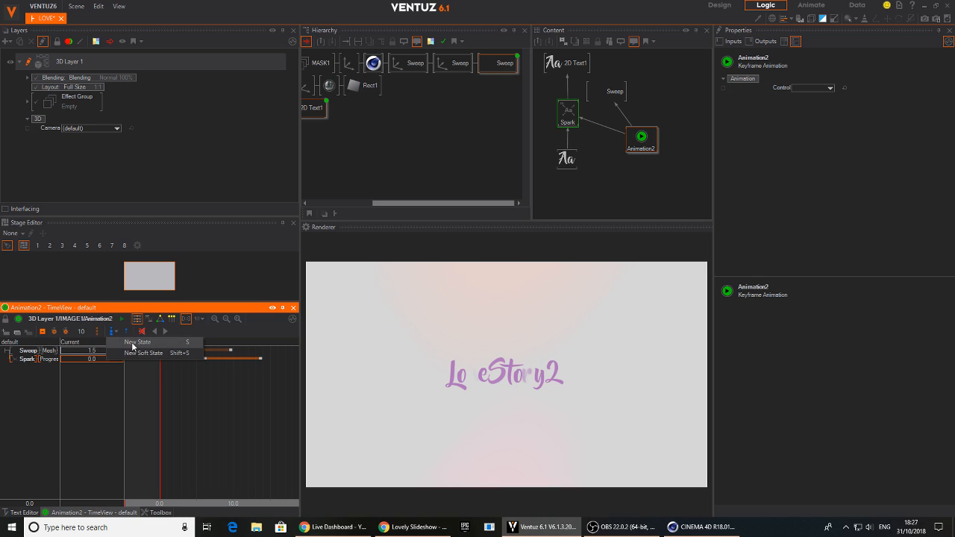
pyautogui.click(130, 354)
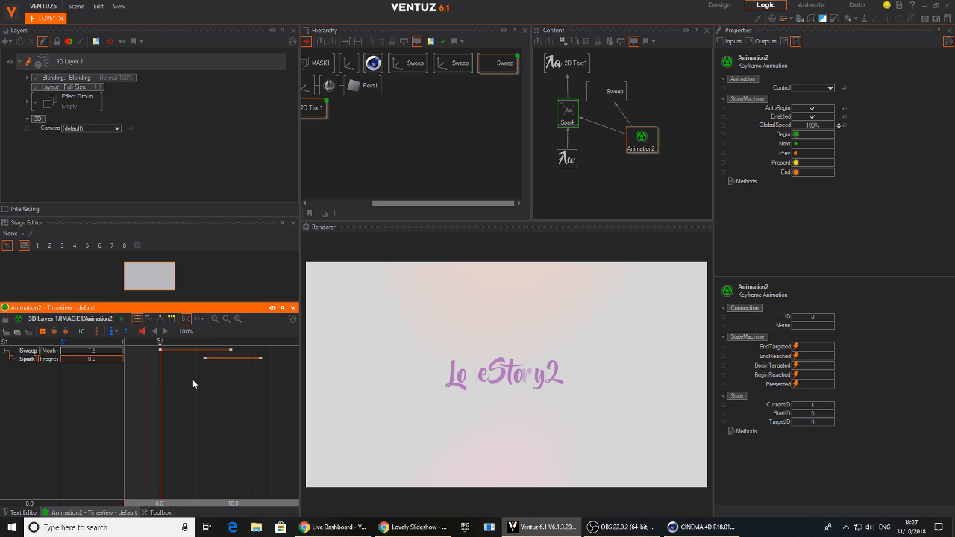
pyautogui.click(161, 343)
pyautogui.press('Delete')
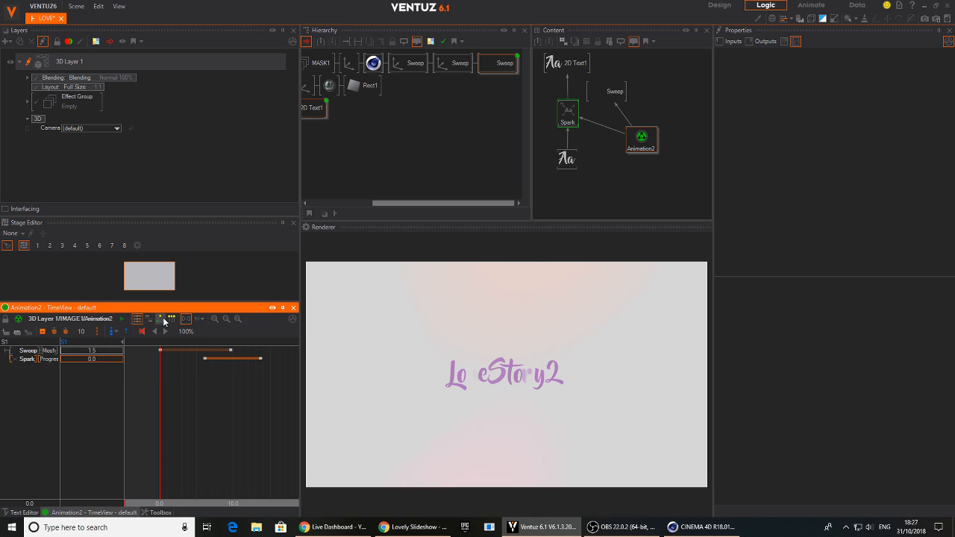
pyautogui.click(163, 318)
pyautogui.click(136, 356)
pyautogui.press('Delete')
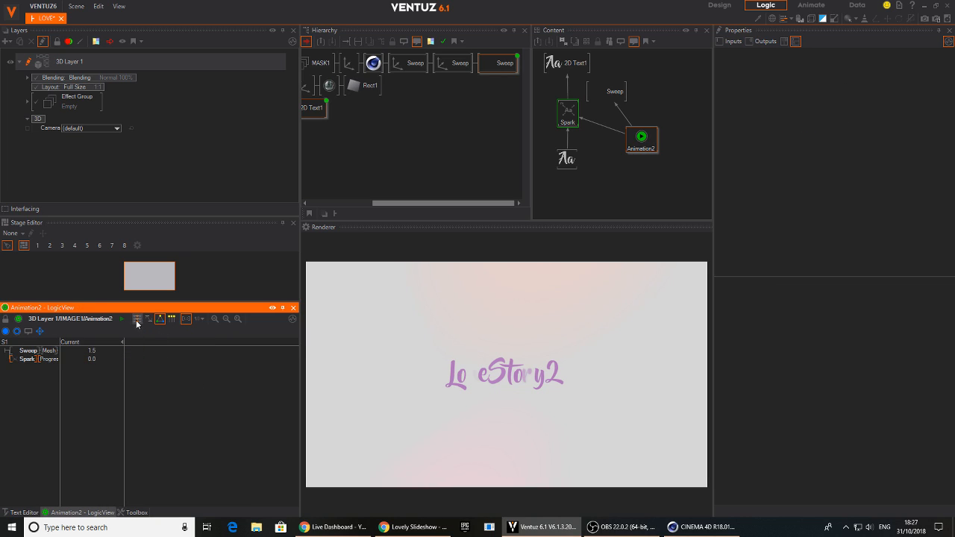
pyautogui.click(136, 320)
# Add new animation states to Animation2 at time 0 and at 13.7, and rewind the timeline
pyautogui.click(114, 332)
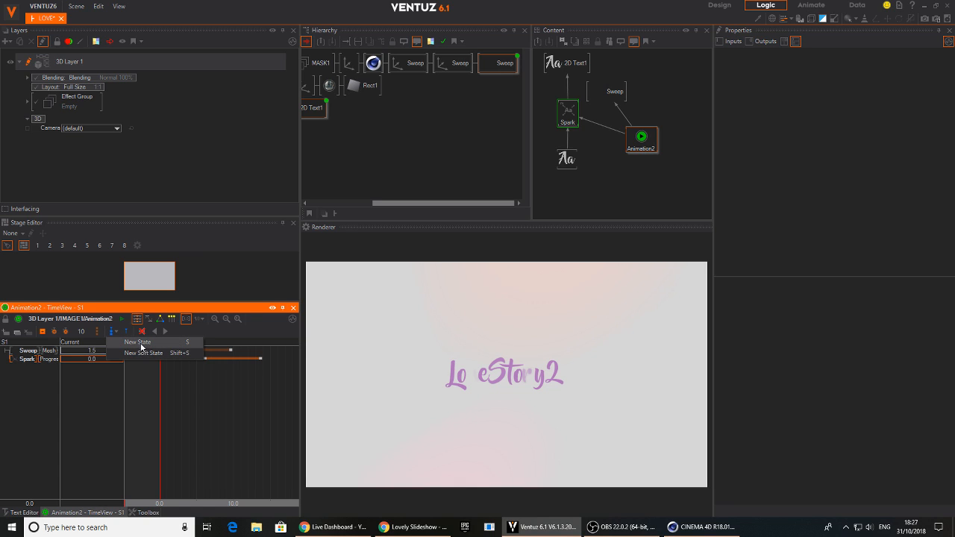
pyautogui.click(141, 344)
pyautogui.moveTo(160, 404); pyautogui.dragTo(260, 403)
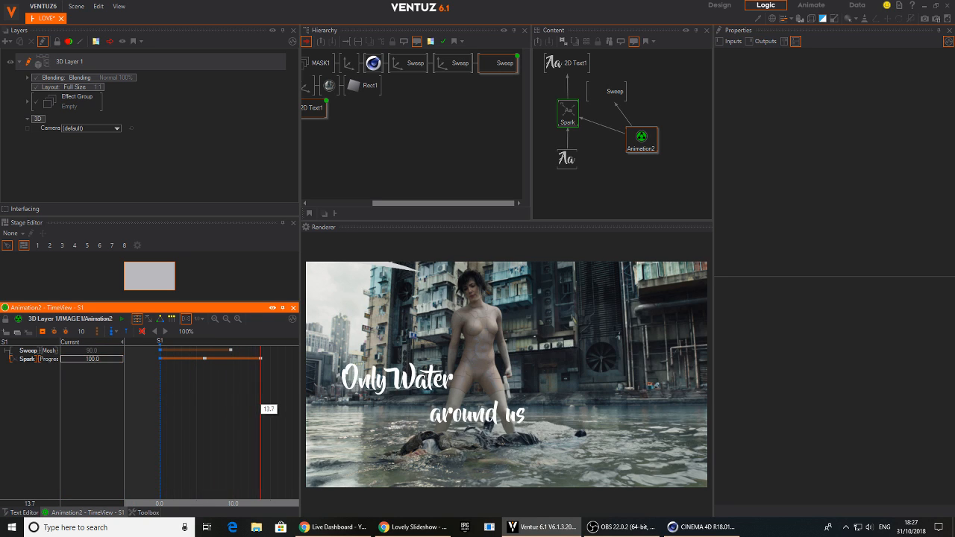
pyautogui.click(114, 333)
pyautogui.click(125, 346)
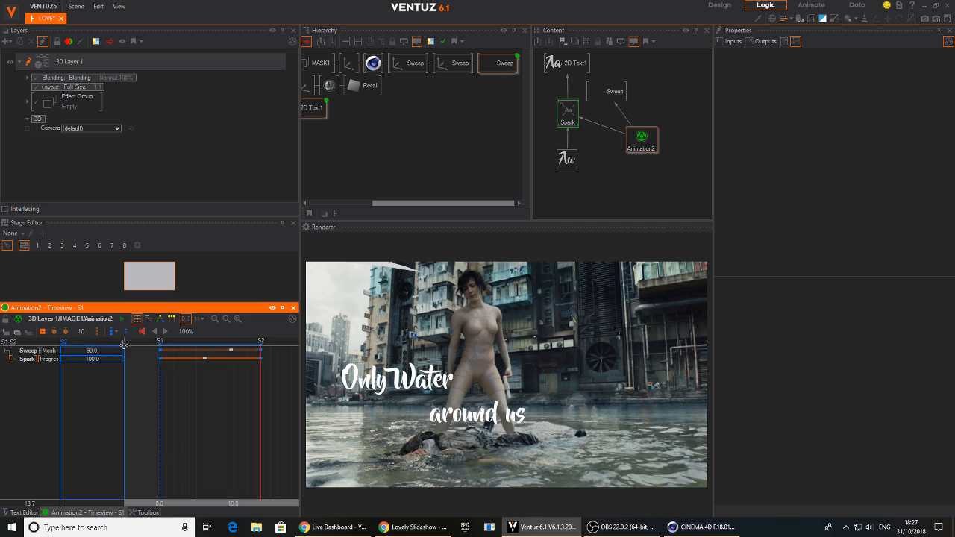
pyautogui.moveTo(261, 404); pyautogui.dragTo(160, 406)
# Return to the layer's root level and space out the container and MASTER_ANIME nodes in the content view
pyautogui.moveTo(348, 120); pyautogui.dragTo(374, 120, button='middle')
pyautogui.click(316, 66)
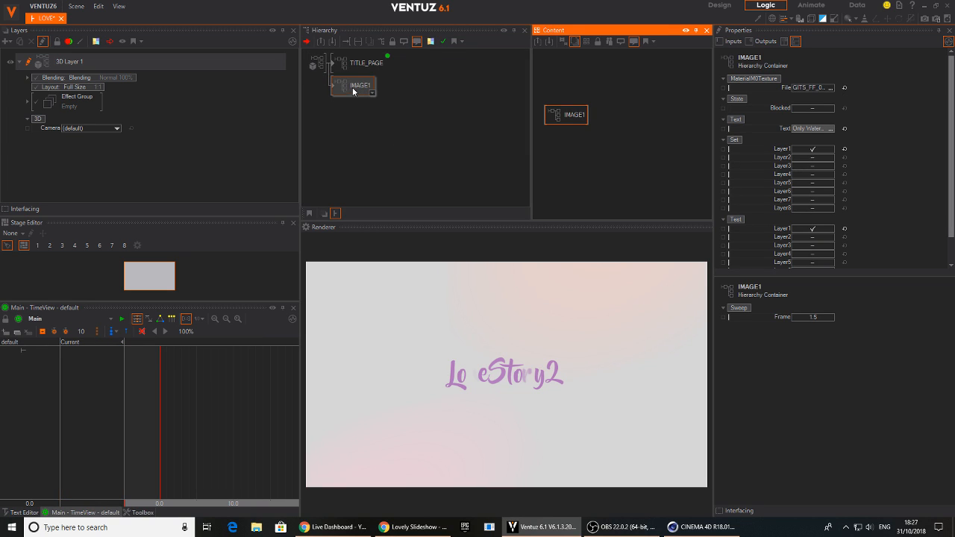
pyautogui.click(552, 147)
pyautogui.moveTo(569, 118); pyautogui.dragTo(568, 135)
pyautogui.moveTo(645, 112); pyautogui.dragTo(650, 108)
pyautogui.click(580, 147)
pyautogui.click(569, 132)
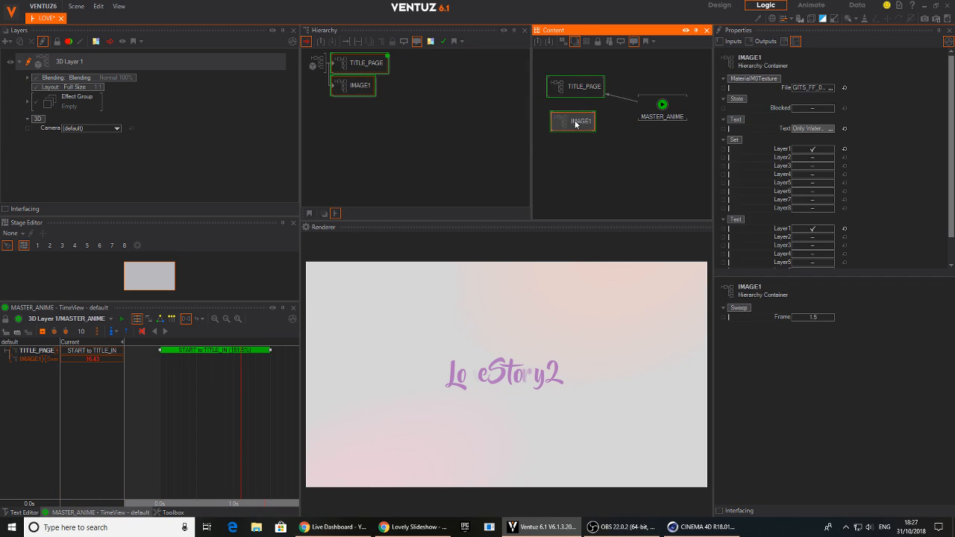
# Duplicate the IMAGE1 container and switch the copy's Set and Test masks from Layer1 to Layer2
pyautogui.click(341, 88)
pyautogui.keyDown('ctrl'); pyautogui.moveTo(345, 89); pyautogui.dragTo(349, 100); pyautogui.keyUp('ctrl')
pyautogui.click(351, 112)
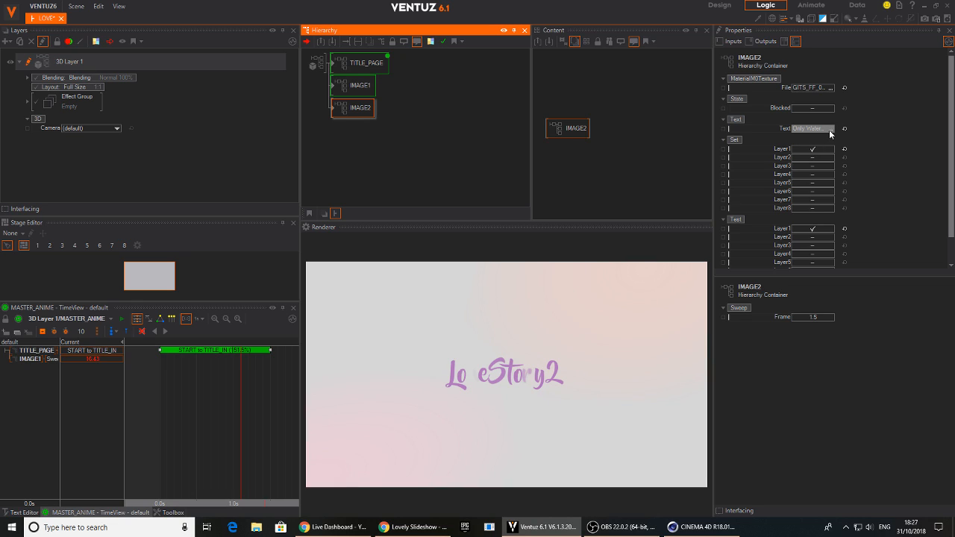
pyautogui.click(813, 149)
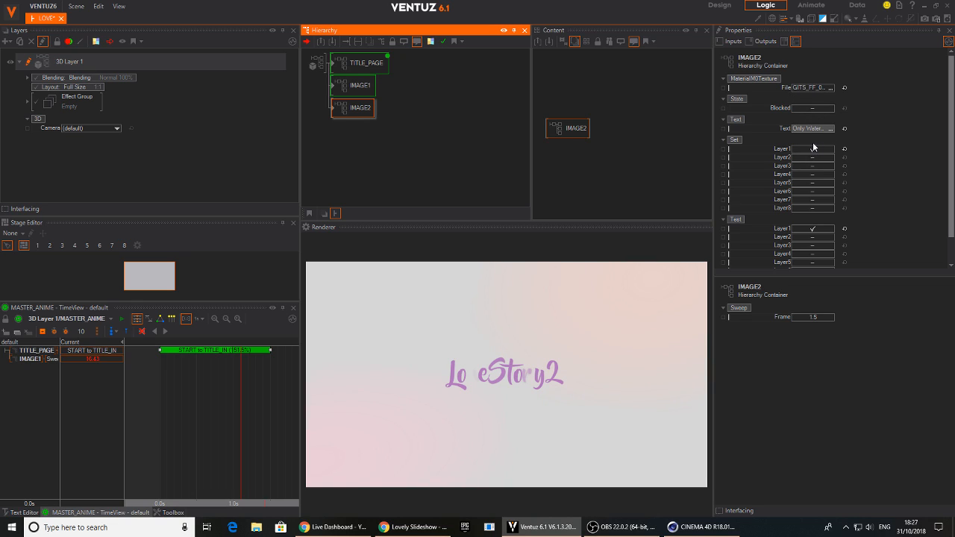
pyautogui.click(820, 238)
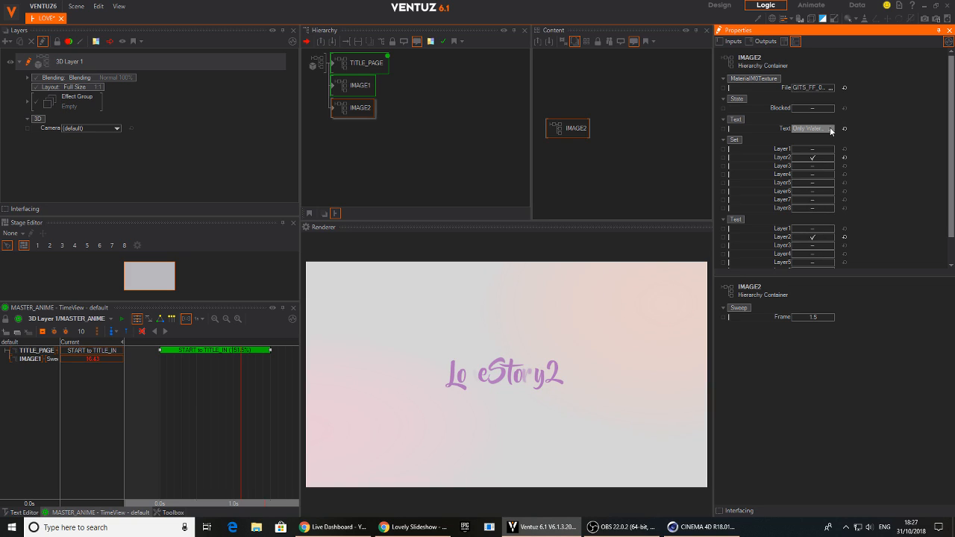
# Replace the IMAGE2 container's material texture with images.jfif from the project's Images folder
pyautogui.click(831, 88)
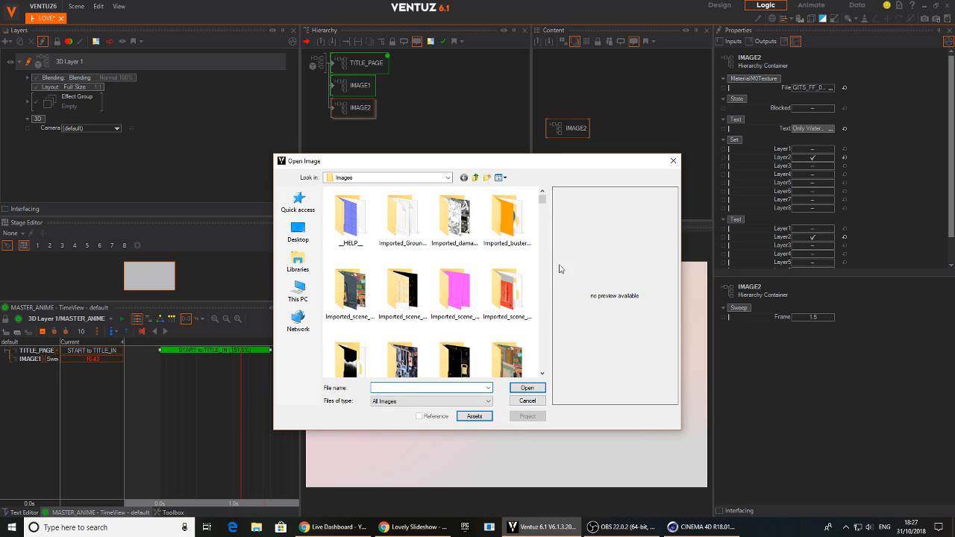
pyautogui.moveTo(545, 202); pyautogui.dragTo(543, 349)
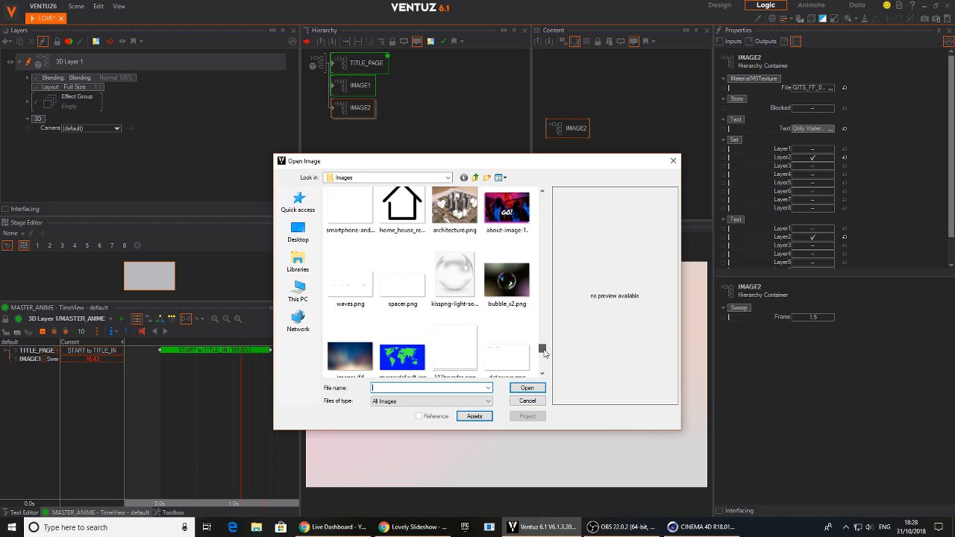
pyautogui.click(365, 362)
pyautogui.click(527, 388)
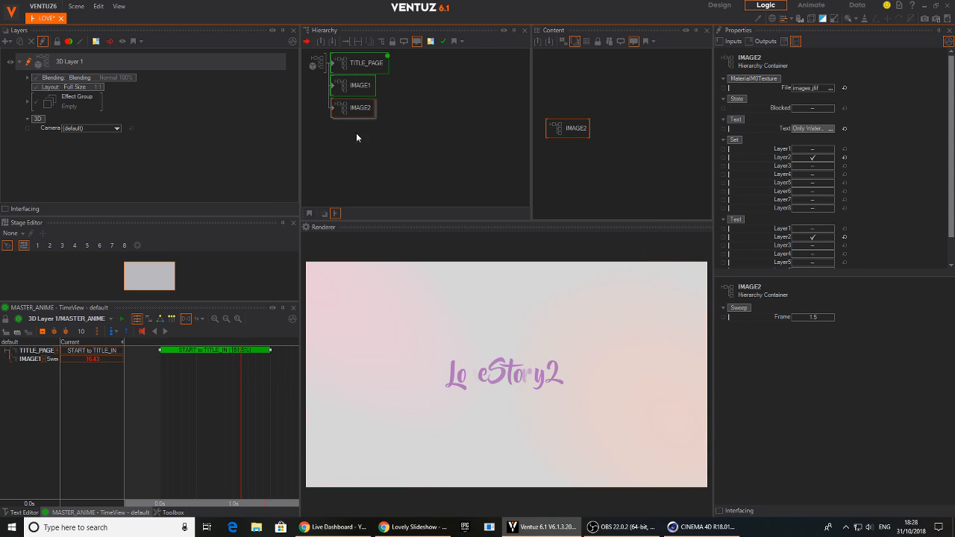
# Examine the exposed properties of the TITLE_PAGE, IMAGE1 and IMAGE2 containers for an animation control
pyautogui.click(362, 87)
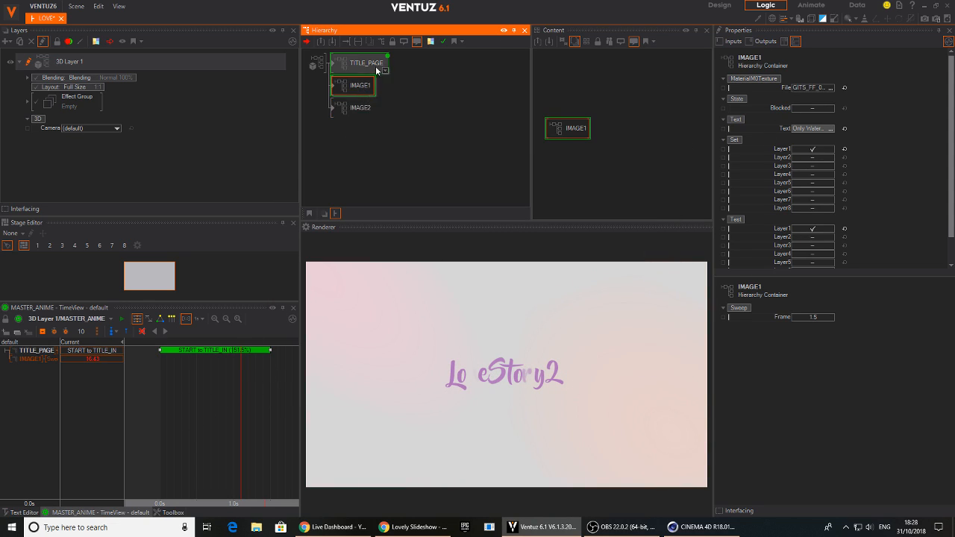
pyautogui.click(377, 69)
pyautogui.keyDown('ctrl'); pyautogui.click(361, 85); pyautogui.keyUp('ctrl')
pyautogui.keyDown('ctrl'); pyautogui.click(361, 108); pyautogui.keyUp('ctrl')
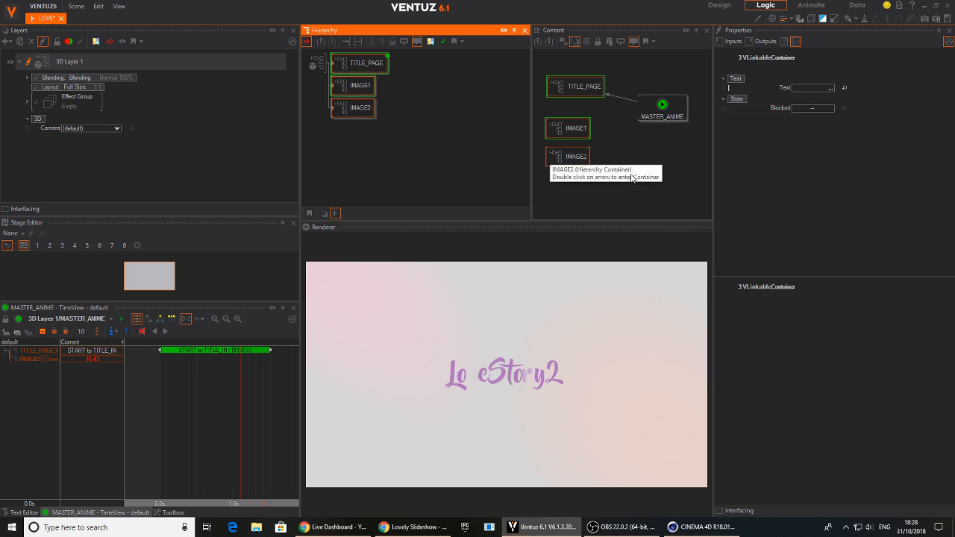
pyautogui.click(632, 177)
pyautogui.click(554, 128)
pyautogui.keyDown('ctrl'); pyautogui.click(568, 156); pyautogui.keyUp('ctrl')
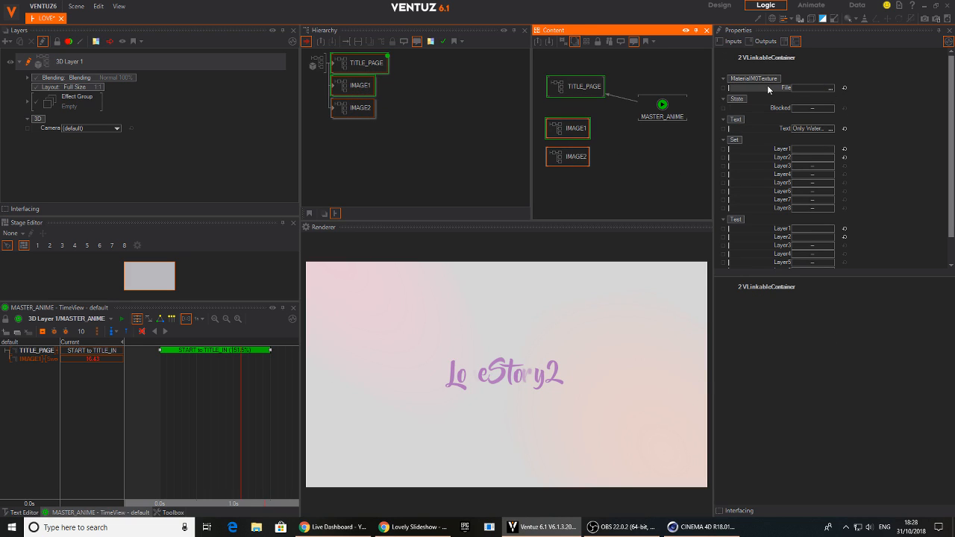
pyautogui.scroll(-1, 877, 159)
pyautogui.moveTo(877, 133); pyautogui.dragTo(866, 222)
pyautogui.click(574, 127)
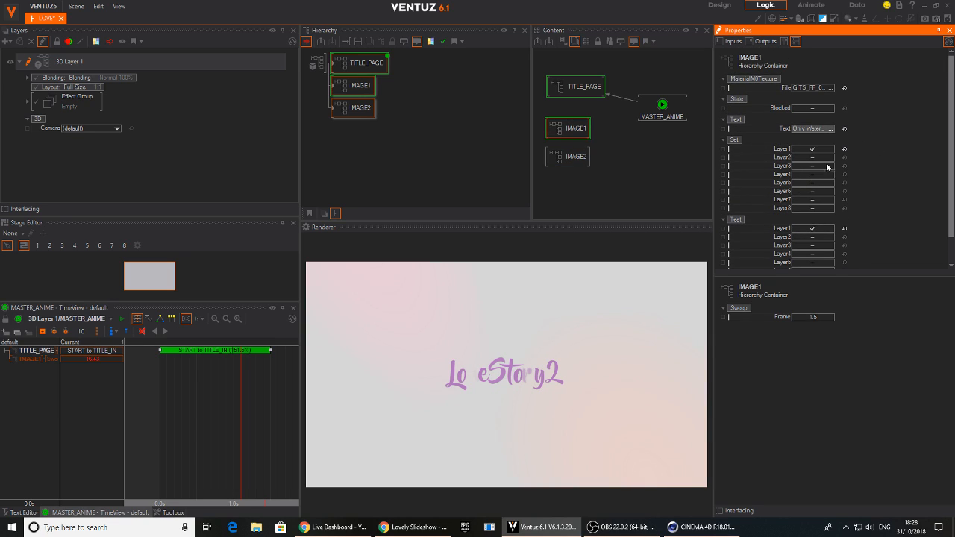
# Expose the Control property of Animation2 from inside the IMAGE1 container and return to the root level
pyautogui.click(360, 90)
pyautogui.doubleClick(360, 89)
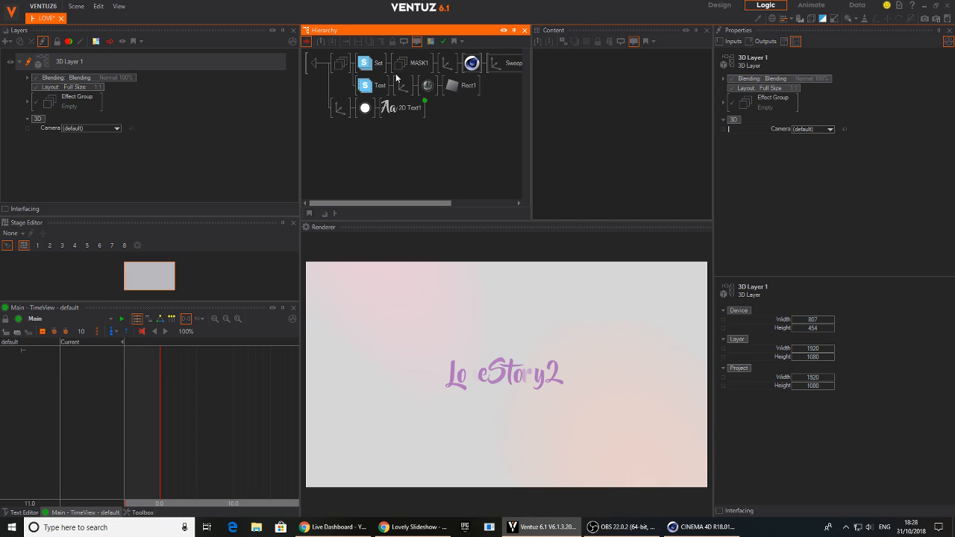
pyautogui.click(400, 110)
pyautogui.click(649, 138)
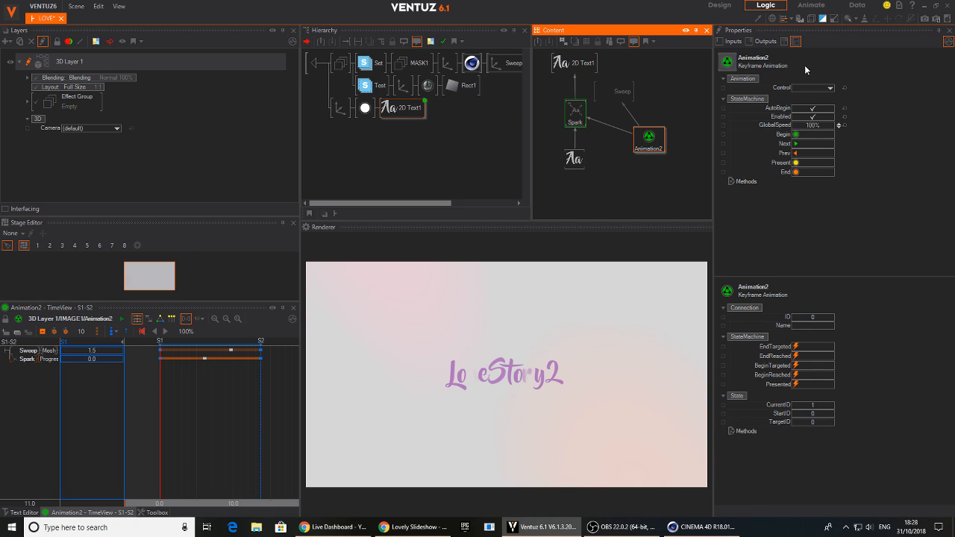
pyautogui.click(736, 92)
pyautogui.doubleClick(321, 63)
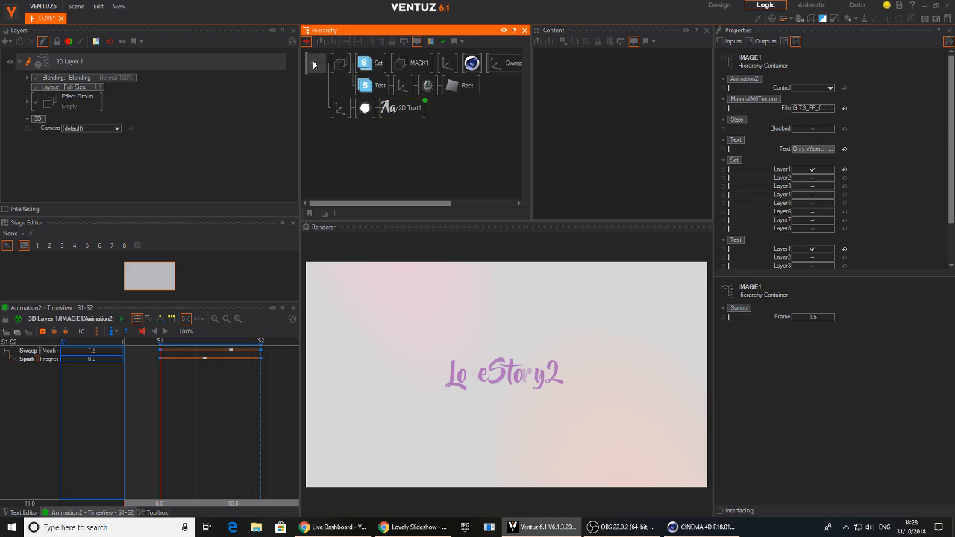
# Expose the Control property of Animation2 from inside the IMAGE2 container and return to the root level
pyautogui.click(335, 110)
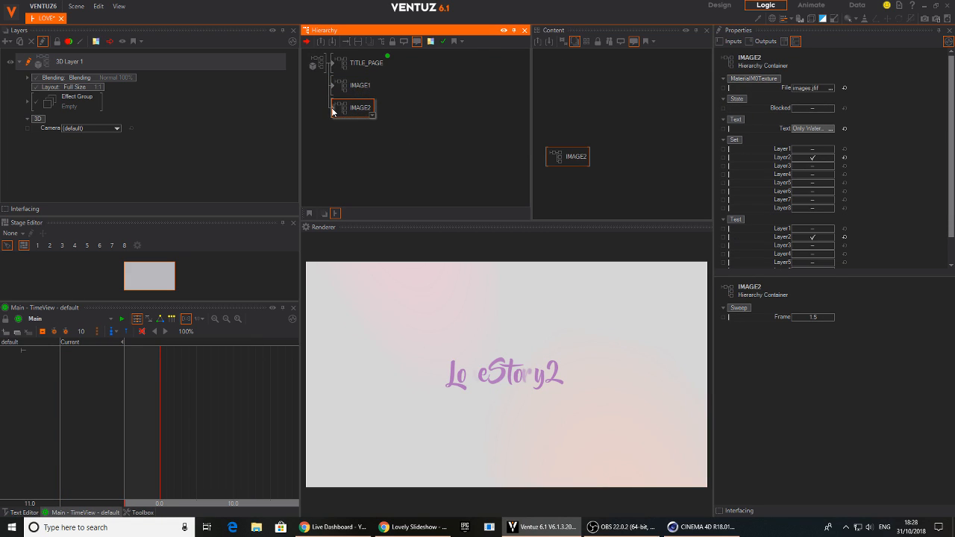
pyautogui.doubleClick(333, 111)
pyautogui.click(403, 108)
pyautogui.click(648, 139)
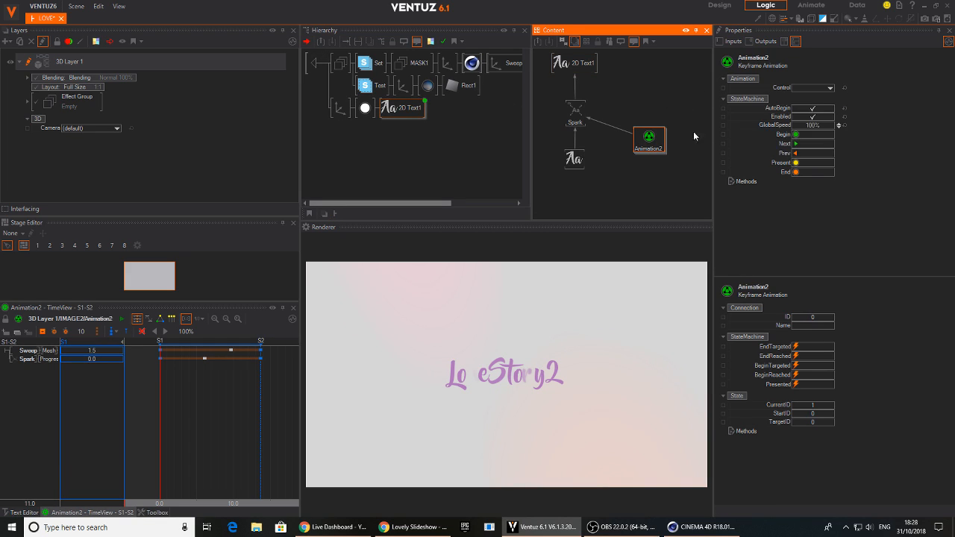
pyautogui.click(723, 89)
pyautogui.click(317, 63)
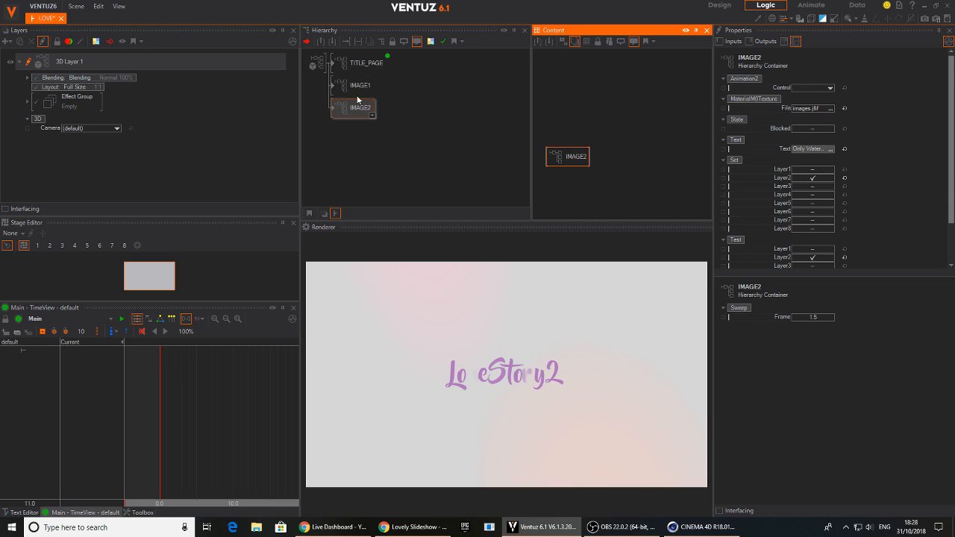
# Bind the Animation2 Control properties of both IMAGE1 and IMAGE2 to the MASTER_ANIME animation
pyautogui.click(367, 63)
pyautogui.click(598, 112)
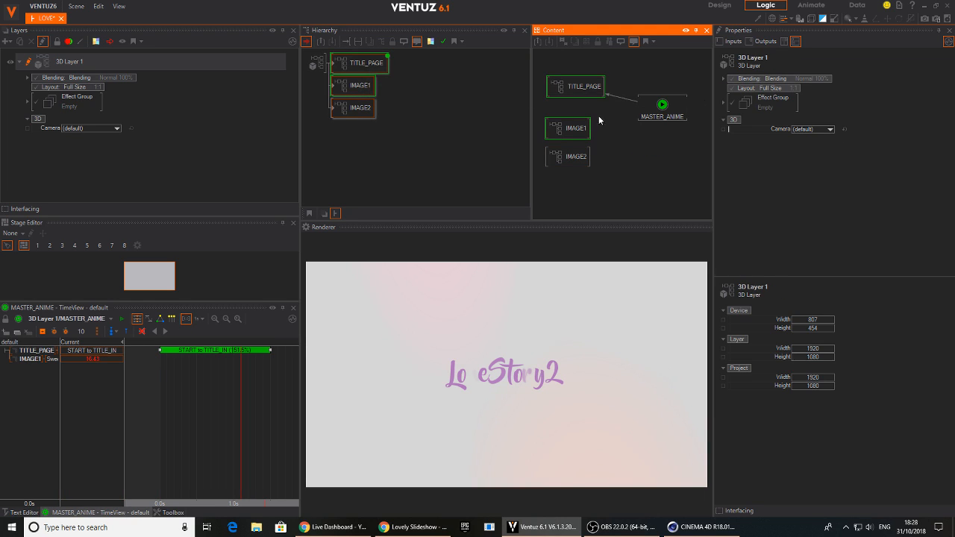
pyautogui.moveTo(569, 164); pyautogui.dragTo(568, 162)
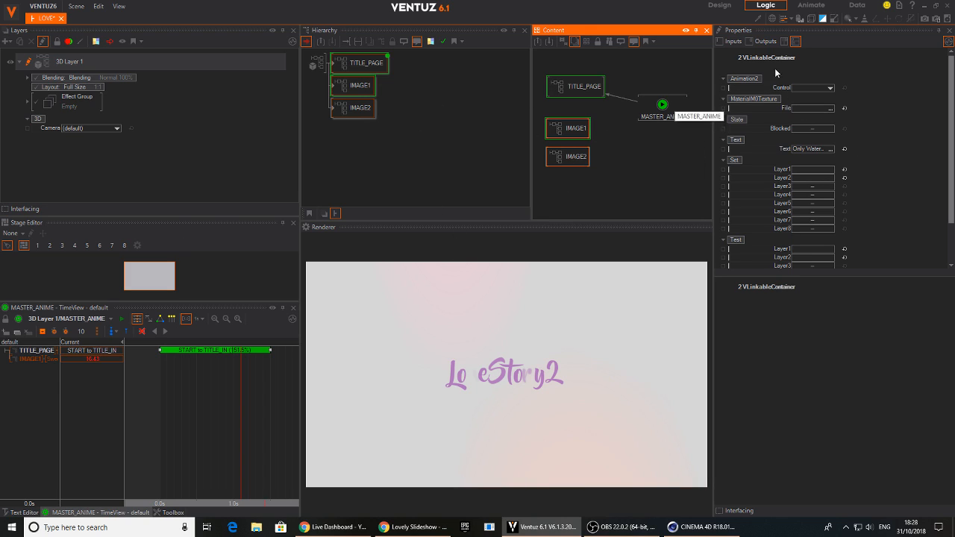
pyautogui.moveTo(659, 117); pyautogui.dragTo(646, 133)
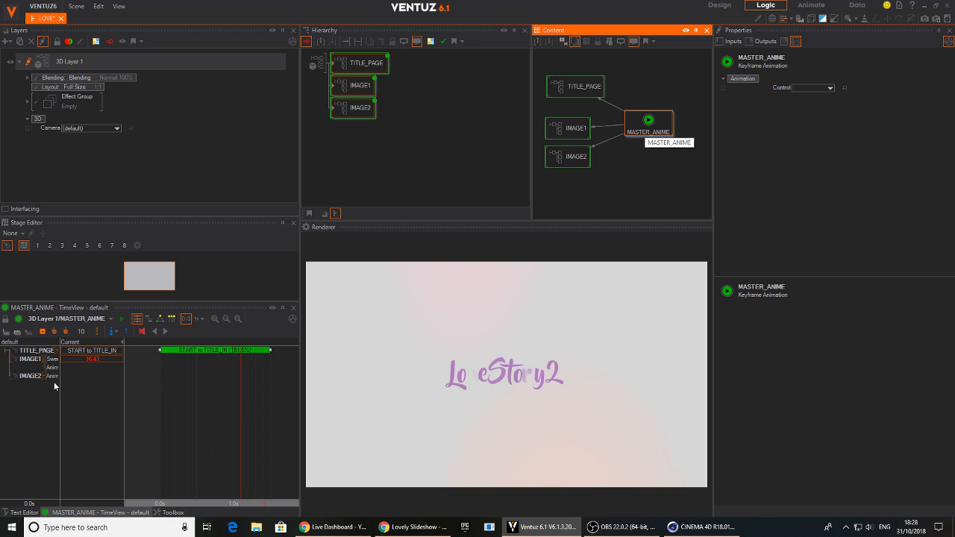
# Add keyframes at 1.6 s and 2.5 s to the IMAGE1 and IMAGE2 Animation2 Control channels in MASTER_ANIME
pyautogui.moveTo(58, 341); pyautogui.dragTo(102, 351)
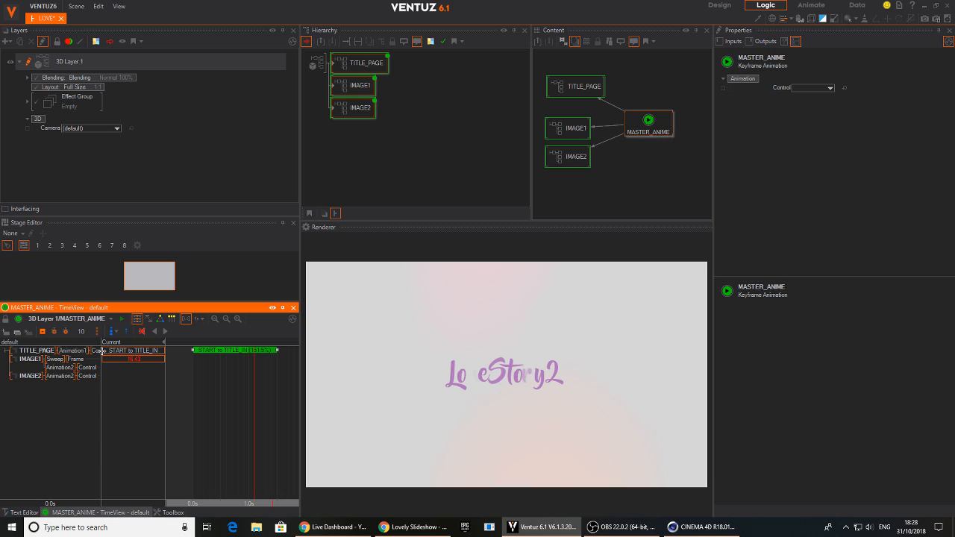
pyautogui.moveTo(234, 420)
pyautogui.mouseDown()
pyautogui.moveTo(282, 417)
pyautogui.moveTo(214, 412)
pyautogui.moveTo(227, 413)
pyautogui.mouseUp()
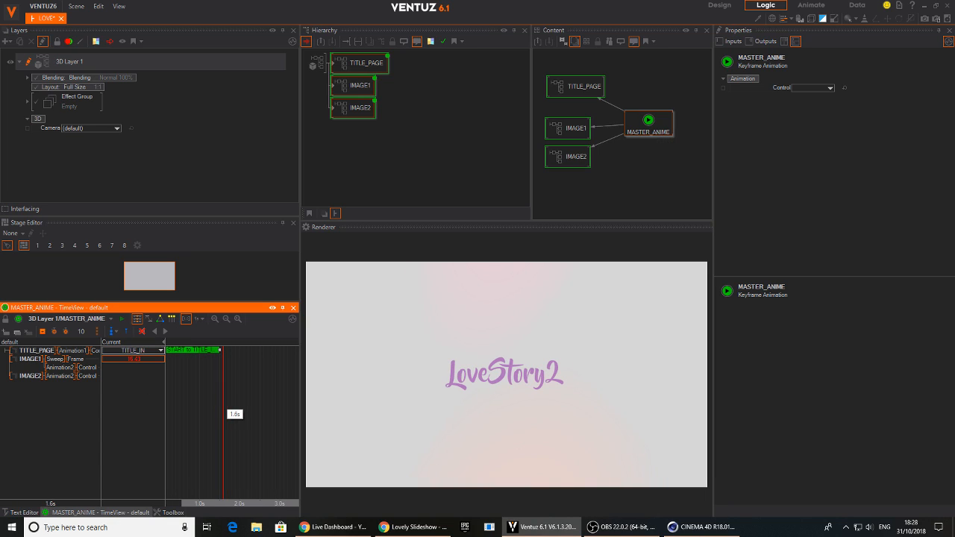
pyautogui.click(62, 368)
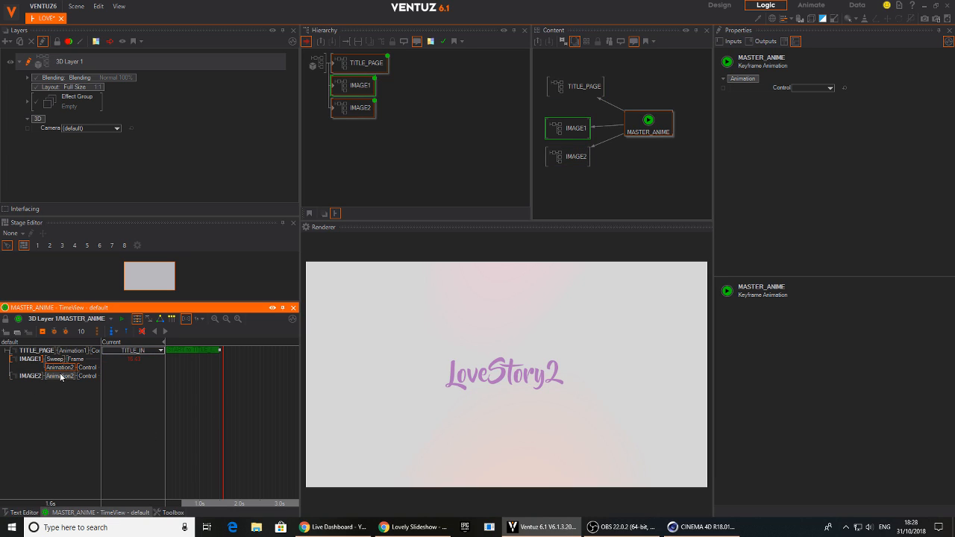
pyautogui.click(43, 331)
pyautogui.click(272, 409)
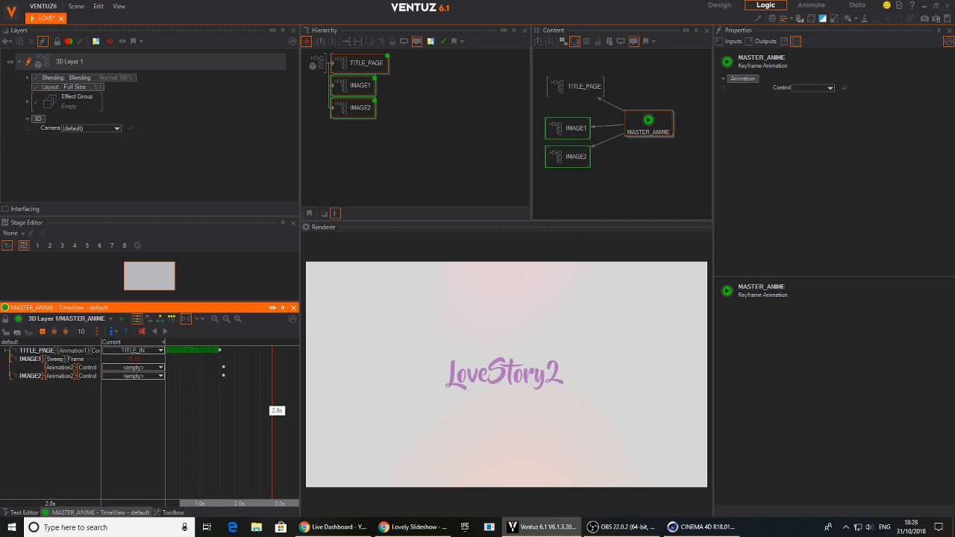
pyautogui.moveTo(263, 418); pyautogui.dragTo(252, 419)
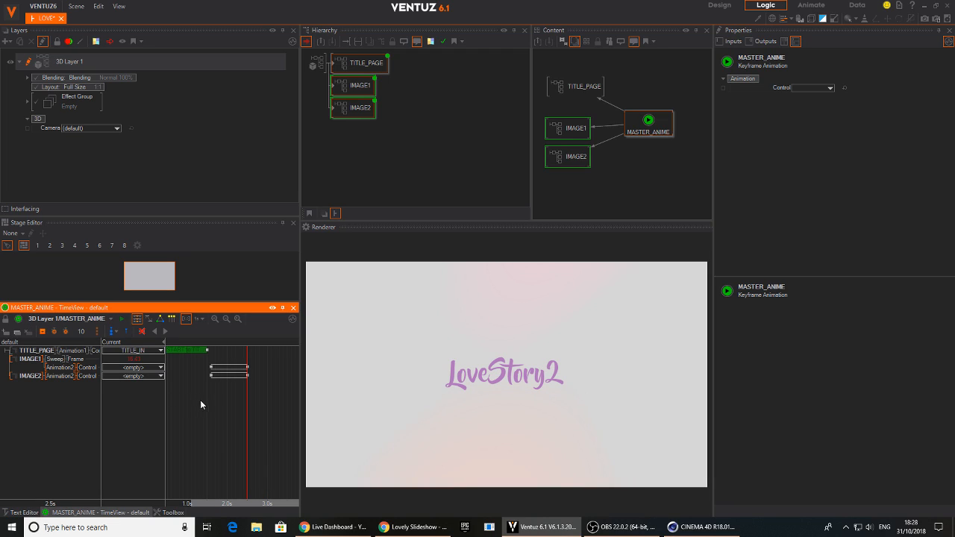
# Assign the S1 to S2 connection to the IMAGE1 and IMAGE2 segments and scrub through them
pyautogui.rightClick(212, 367)
pyautogui.moveTo(200, 385)
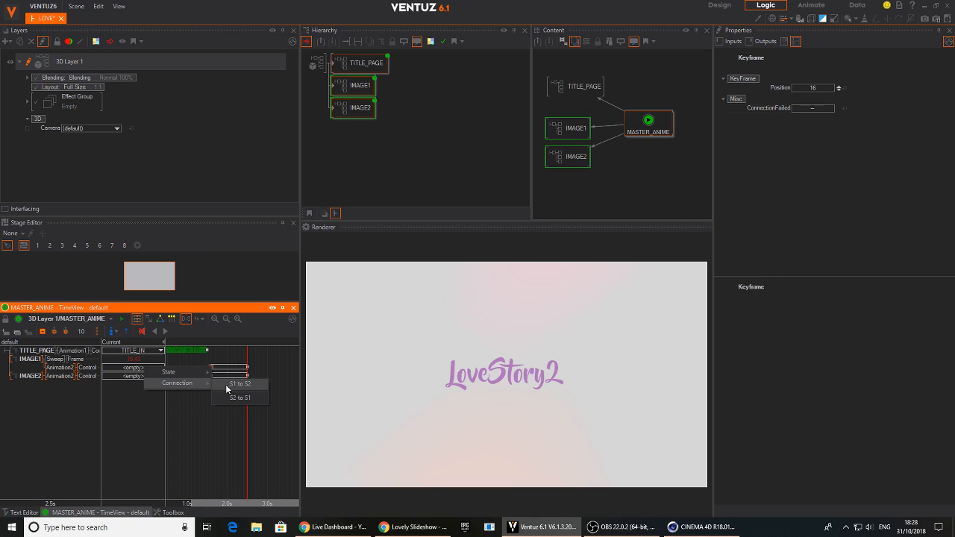
pyautogui.click(237, 385)
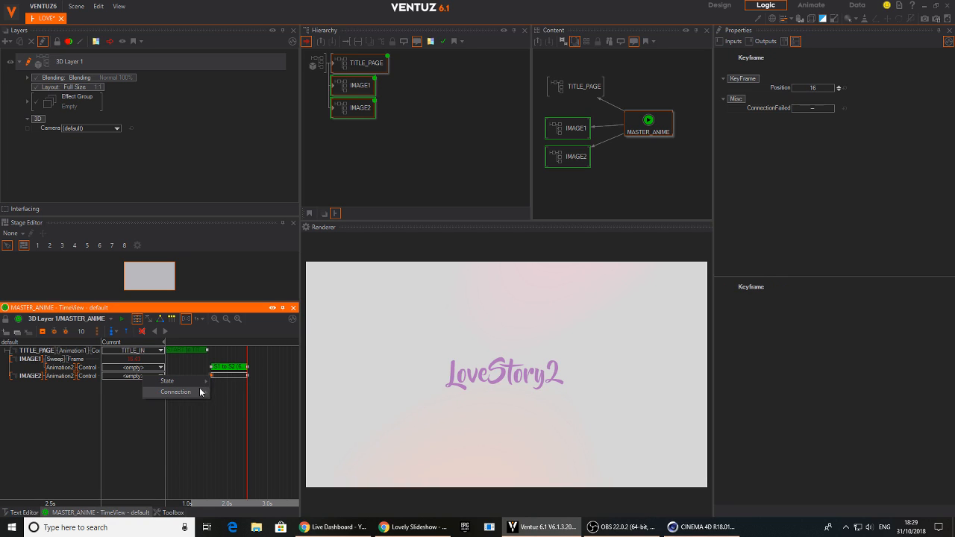
pyautogui.click(226, 393)
pyautogui.click(227, 416)
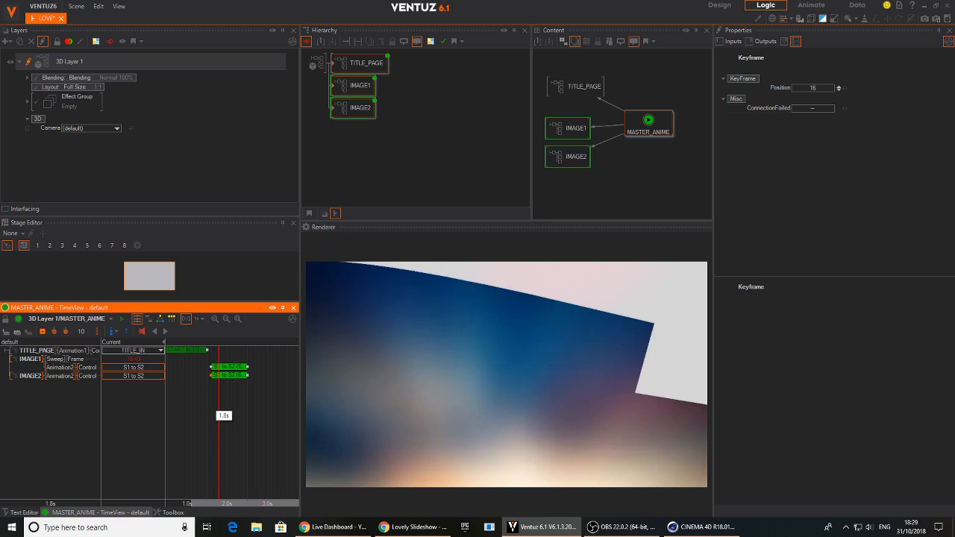
pyautogui.moveTo(227, 415); pyautogui.dragTo(216, 422)
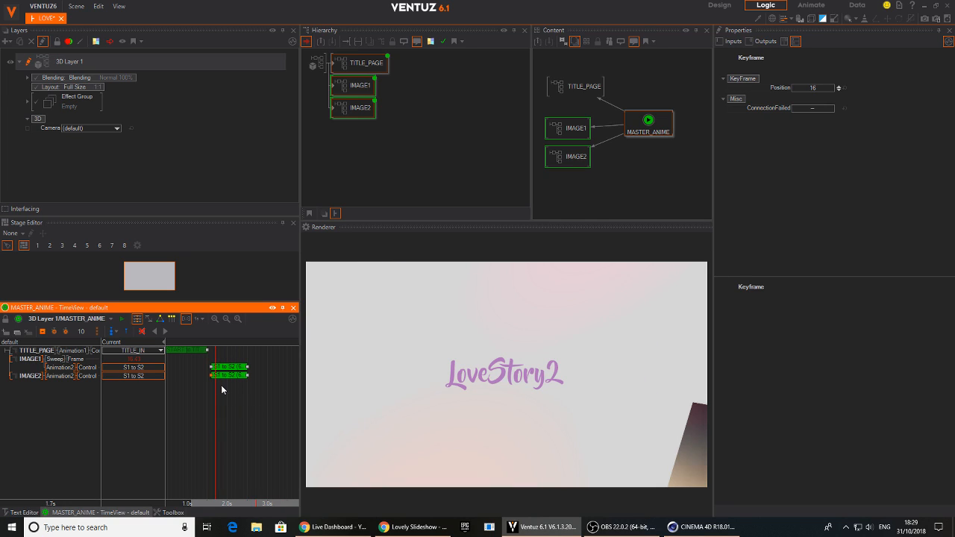
# Stagger the segments so IMAGE1 starts where the title segment ends and IMAGE2 follows IMAGE1, and scrub through the sequence
pyautogui.moveTo(229, 378); pyautogui.dragTo(288, 378)
pyautogui.moveTo(209, 412)
pyautogui.mouseDown()
pyautogui.moveTo(226, 409)
pyautogui.moveTo(176, 413)
pyautogui.moveTo(211, 407)
pyautogui.mouseUp()
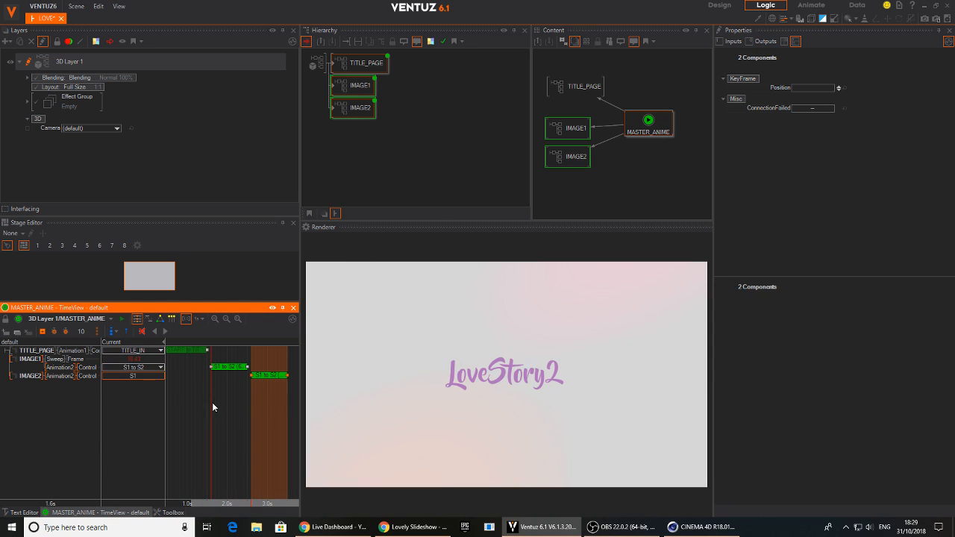
pyautogui.moveTo(213, 368)
pyautogui.mouseDown()
pyautogui.moveTo(201, 369)
pyautogui.moveTo(208, 370)
pyautogui.mouseUp()
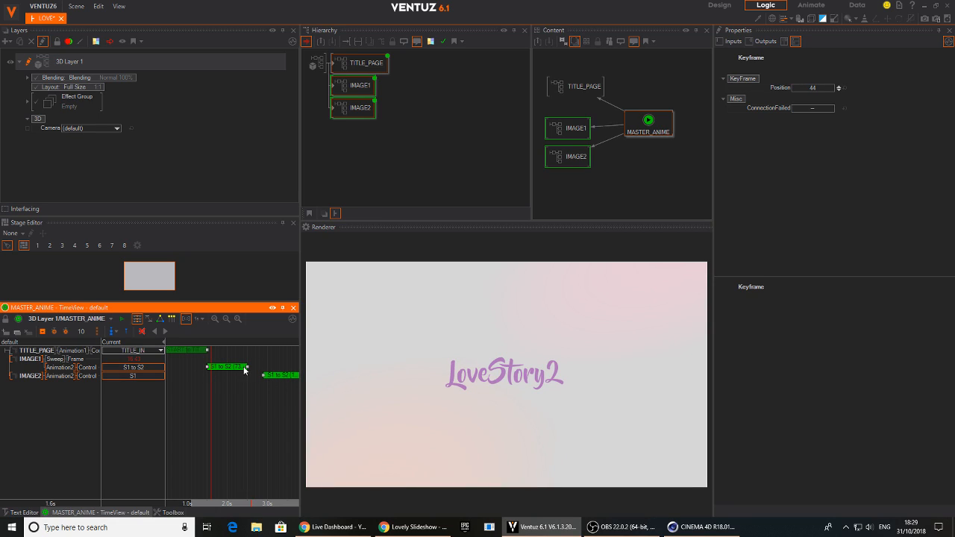
pyautogui.moveTo(234, 371); pyautogui.dragTo(253, 376, button='middle')
pyautogui.scroll(-2, 240, 392)
pyautogui.moveTo(234, 404); pyautogui.dragTo(267, 409)
pyautogui.moveTo(267, 408); pyautogui.dragTo(225, 406, button='middle')
pyautogui.moveTo(224, 418)
pyautogui.mouseDown()
pyautogui.moveTo(265, 424)
pyautogui.moveTo(218, 432)
pyautogui.moveTo(187, 378)
pyautogui.moveTo(209, 435)
pyautogui.moveTo(223, 431)
pyautogui.moveTo(213, 430)
pyautogui.mouseUp()
# Insert an Axis node directly before the IMAGE2 container in the root hierarchy
pyautogui.click(363, 142)
pyautogui.press('Tab')
pyautogui.write('ax')
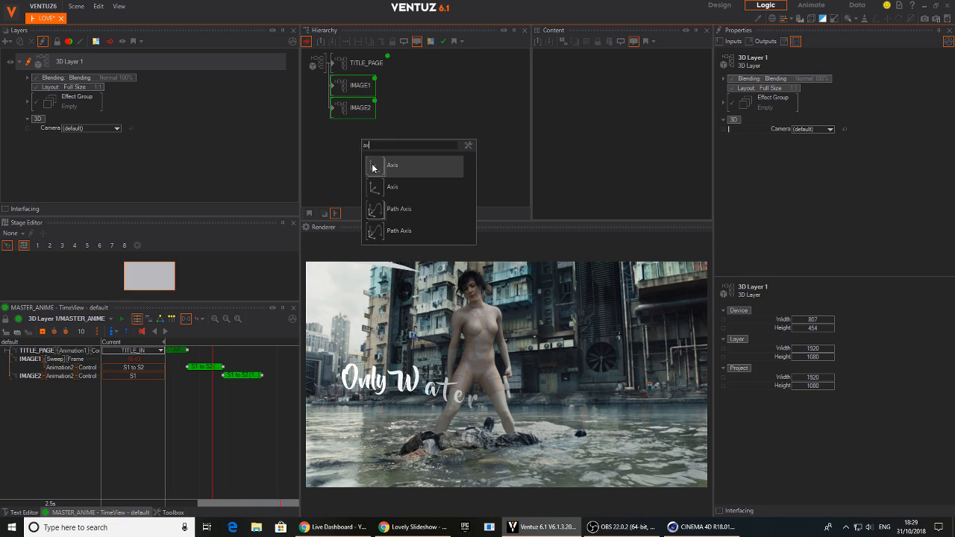
pyautogui.click(372, 167)
pyautogui.press('Tab')
pyautogui.write('ax')
pyautogui.press('Return')
pyautogui.click(333, 114)
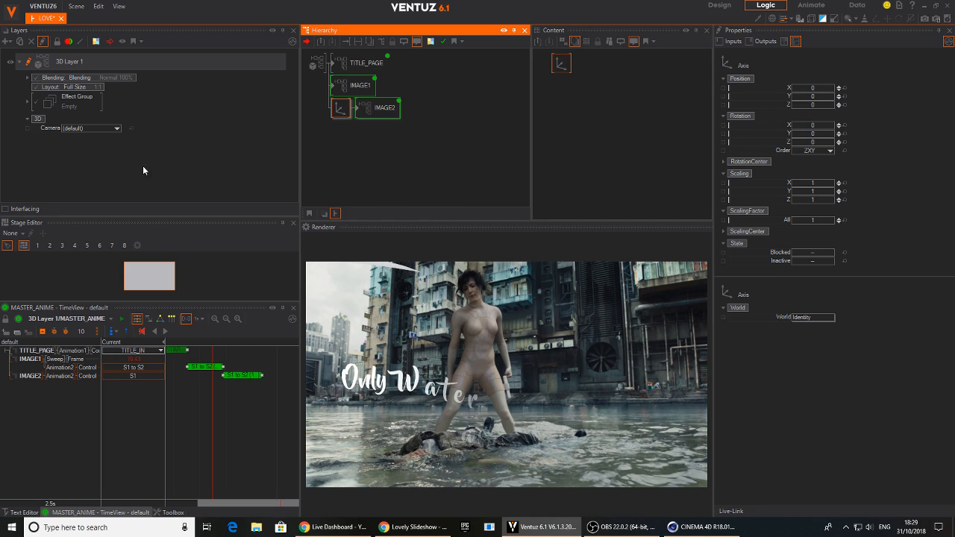
# Set the IMAGE2 axis to Z position -7.6, scale it down uniformly and shift it along X so IMAGE2 partly covers IMAGE1
pyautogui.moveTo(819, 108); pyautogui.dragTo(812, 114)
pyautogui.moveTo(224, 397); pyautogui.dragTo(249, 408)
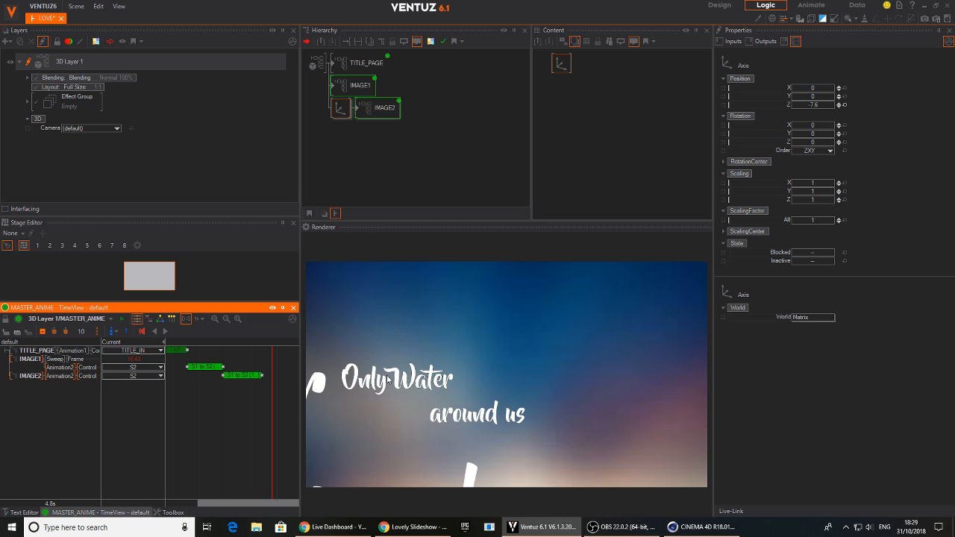
pyautogui.moveTo(816, 224); pyautogui.dragTo(793, 220)
pyautogui.moveTo(815, 95); pyautogui.dragTo(833, 92)
pyautogui.moveTo(267, 412); pyautogui.dragTo(241, 422)
# Try the image shown below Lincoln.jpg in the Images folder as IMAGE2's material texture
pyautogui.click(383, 109)
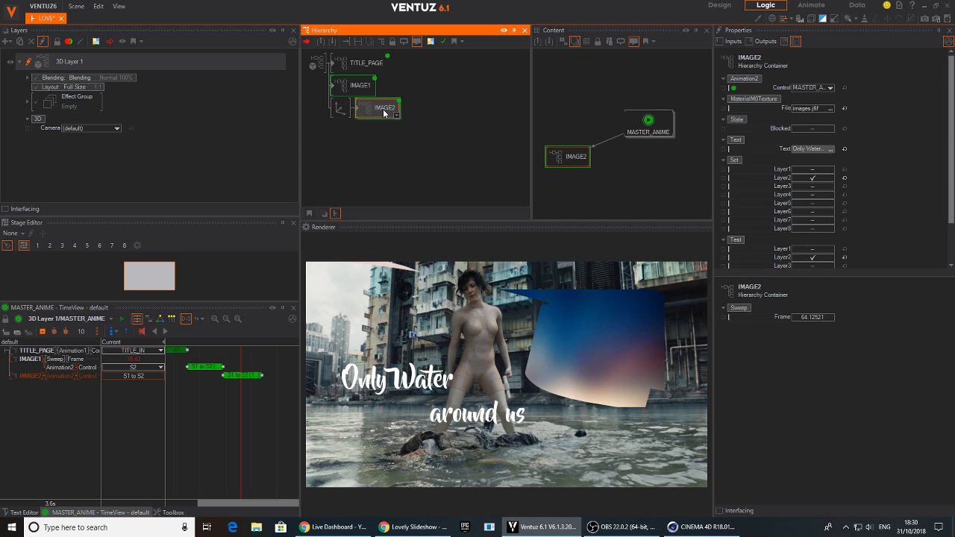
pyautogui.click(833, 108)
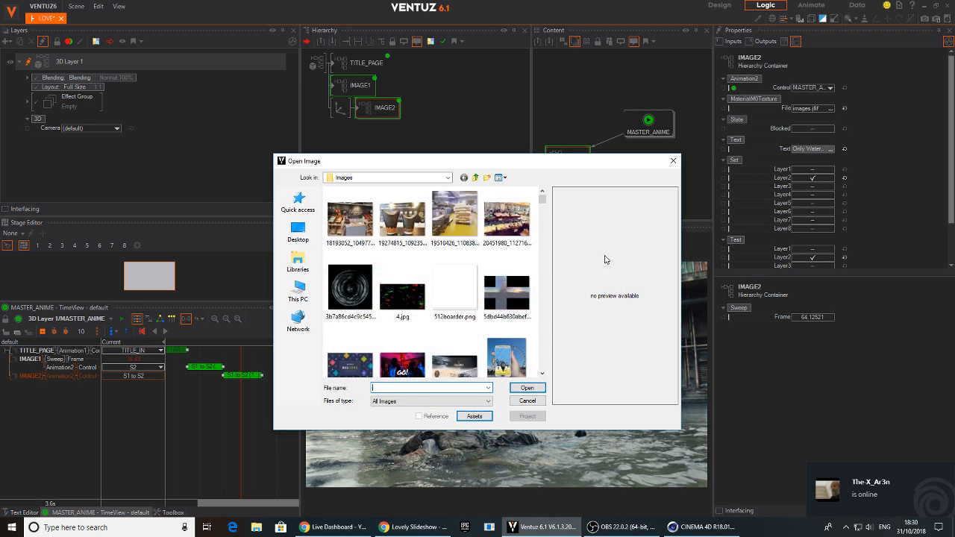
pyautogui.moveTo(539, 203); pyautogui.dragTo(541, 218)
pyautogui.click(457, 345)
pyautogui.scroll(-2, 457, 344)
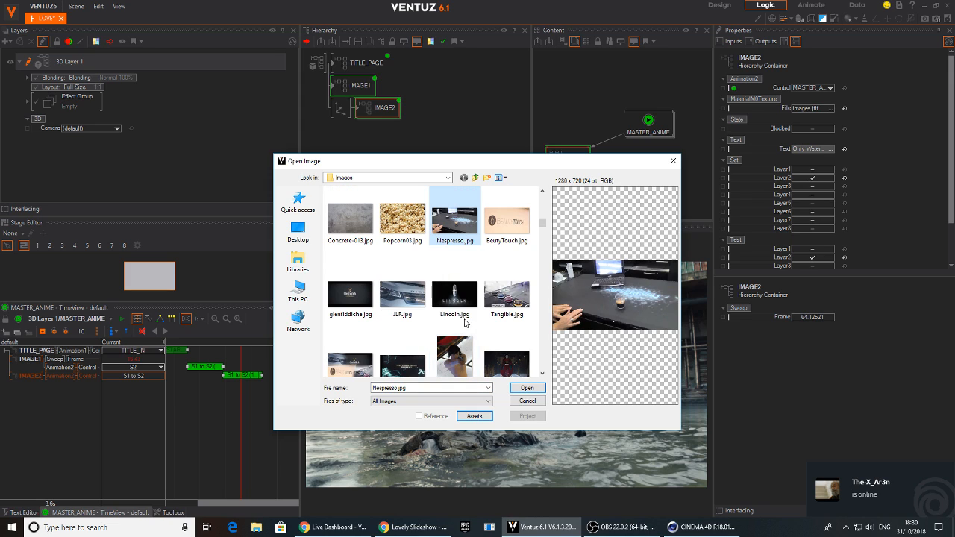
pyautogui.doubleClick(451, 361)
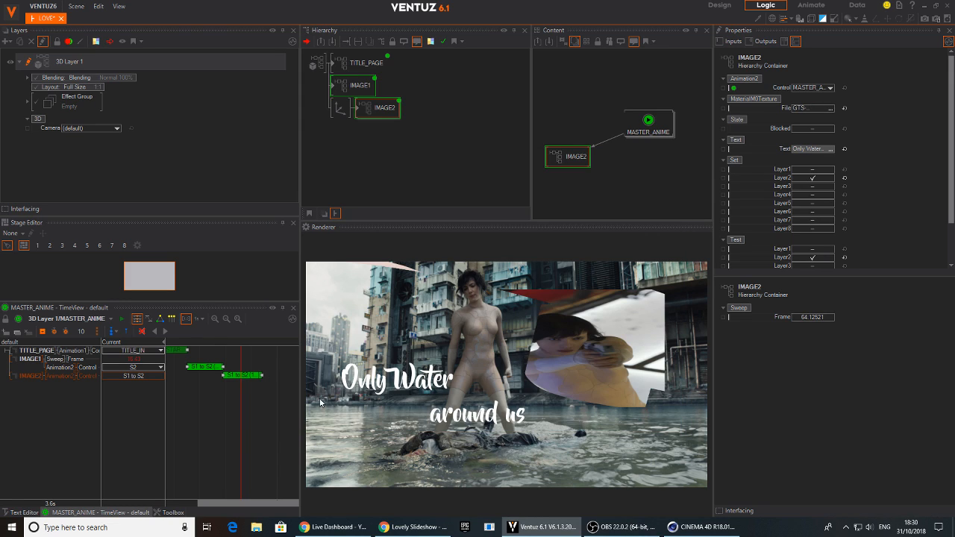
# Replace the IMAGE2 container's material texture with GTS-06874_R.jpg from the Images folder
pyautogui.click(832, 110)
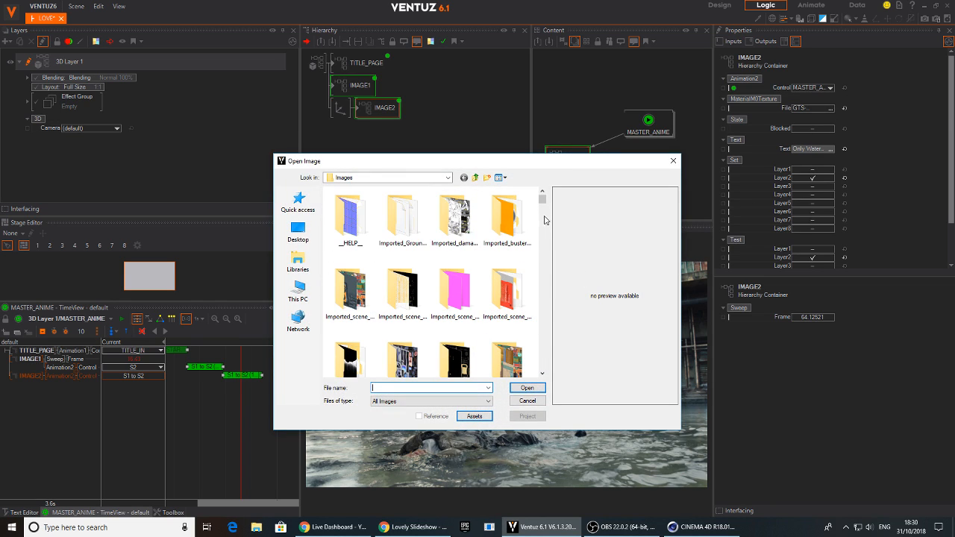
pyautogui.moveTo(542, 202); pyautogui.dragTo(542, 234)
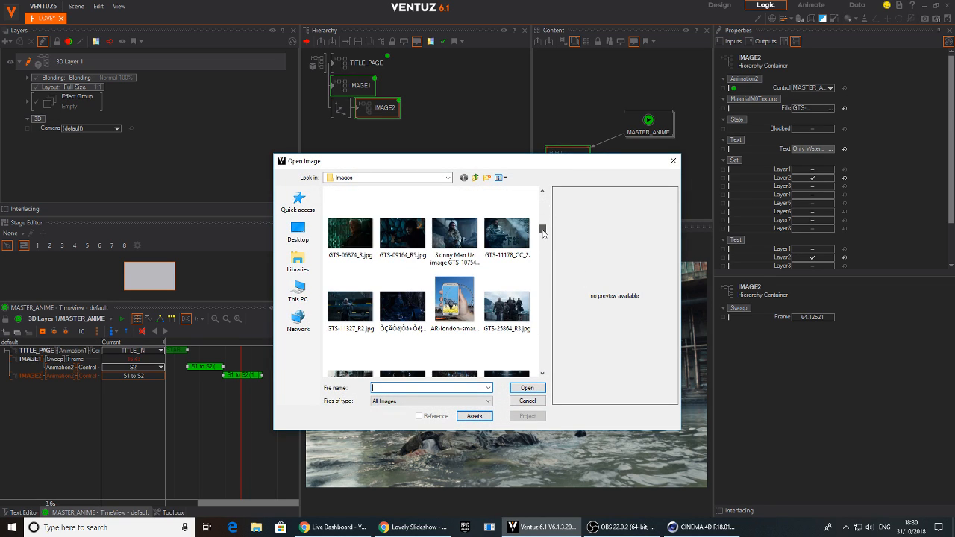
pyautogui.click(350, 233)
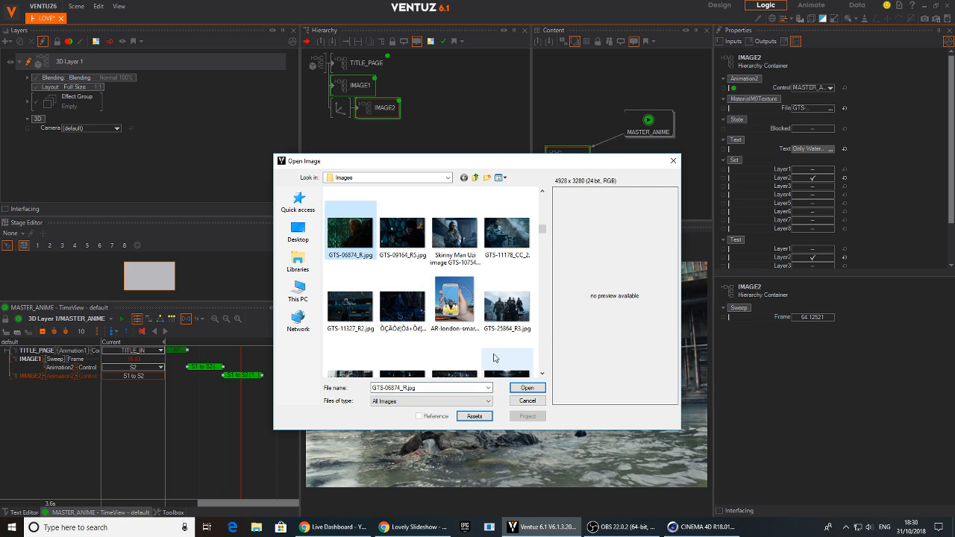
pyautogui.click(526, 388)
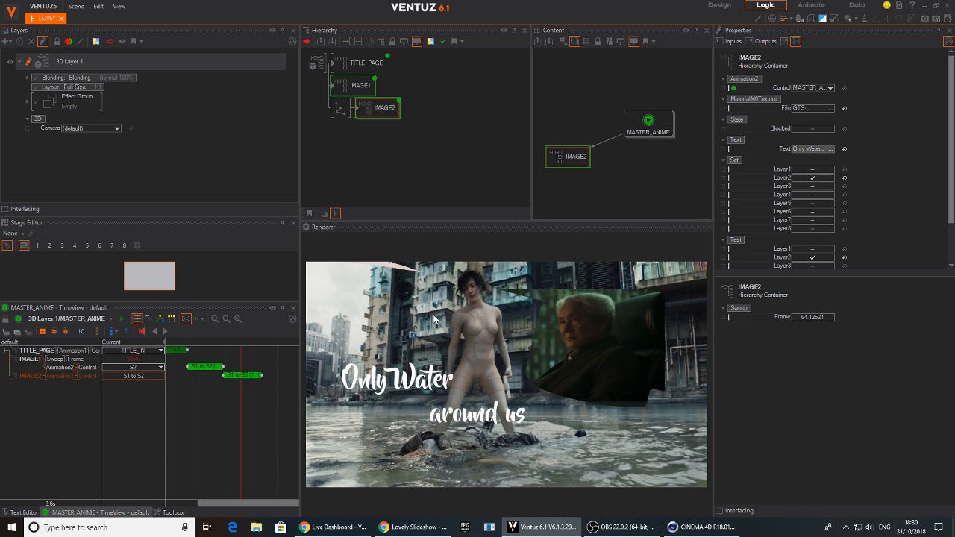
# Scrub and play the MASTER_ANIME timeline from the start to preview the title and both image transitions
pyautogui.moveTo(251, 446); pyautogui.dragTo(181, 422)
pyautogui.moveTo(181, 422); pyautogui.dragTo(214, 419, button='middle')
pyautogui.scroll(-2, 215, 419)
pyautogui.moveTo(214, 420); pyautogui.dragTo(187, 420)
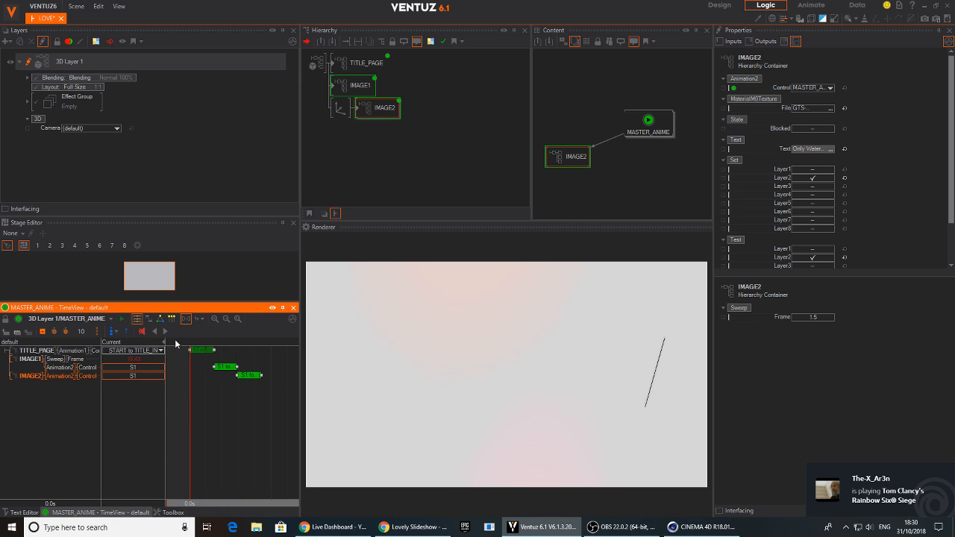
pyautogui.click(167, 331)
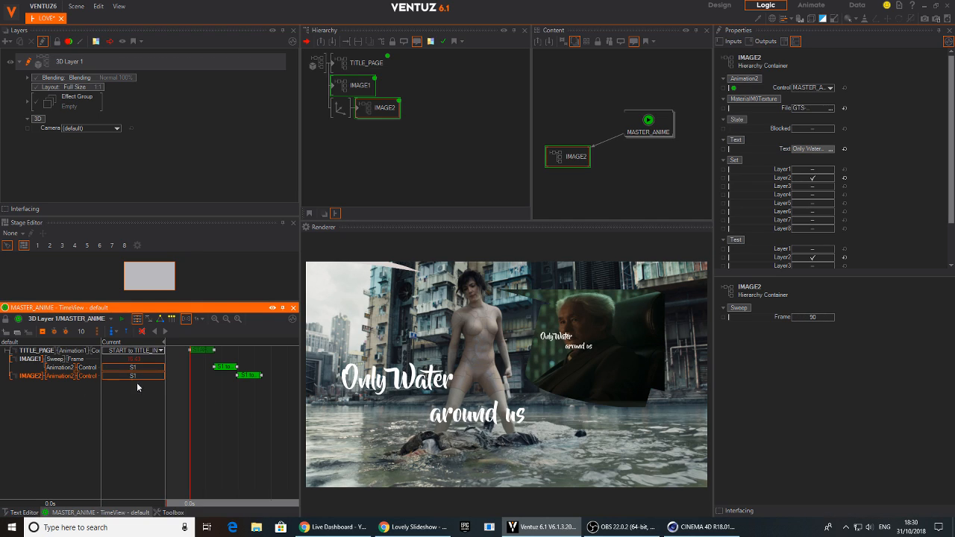
pyautogui.moveTo(188, 421); pyautogui.dragTo(216, 435)
# Add a Bloom effect to the 3D Layer 1 root with a Diameter of 22.7 and scrub the animation to check it
pyautogui.click(316, 63)
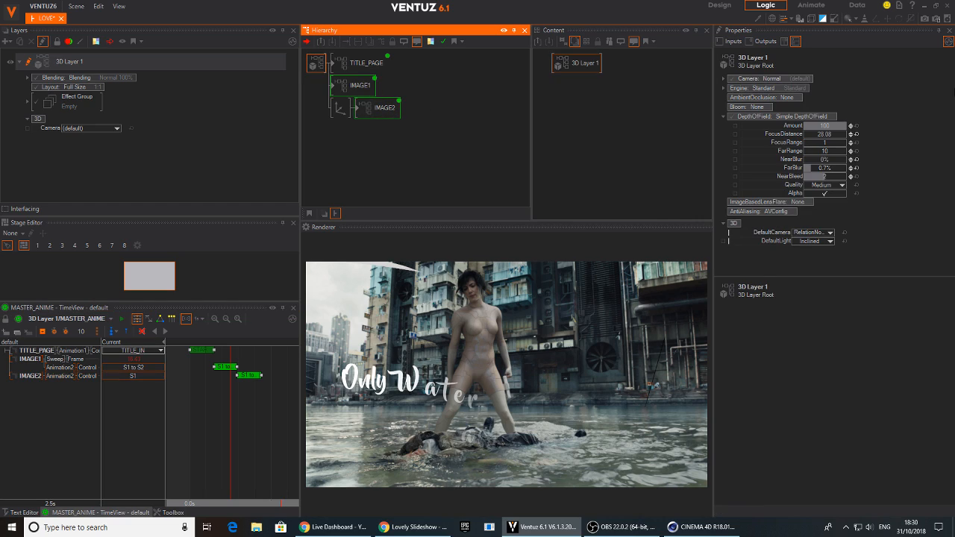
pyautogui.click(767, 108)
pyautogui.click(762, 127)
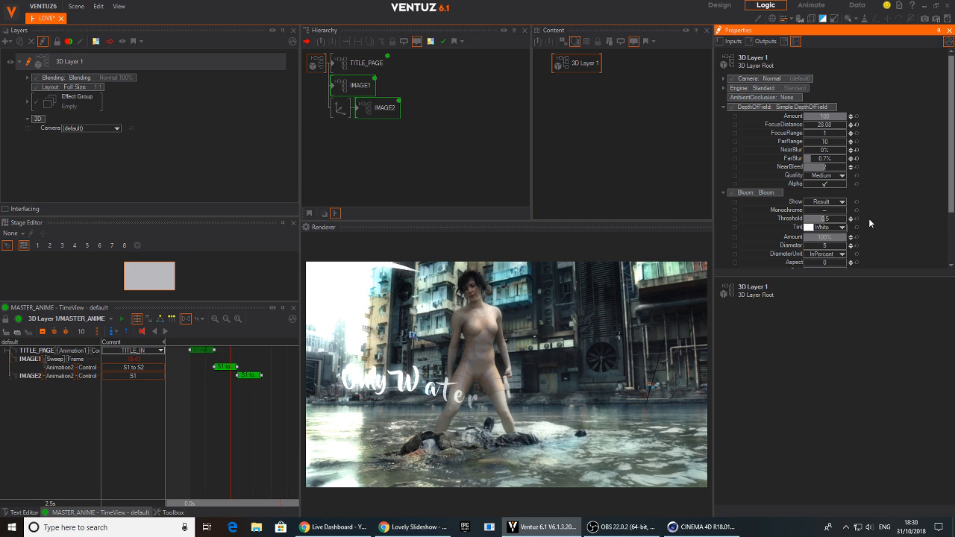
pyautogui.moveTo(822, 250)
pyautogui.mouseDown()
pyautogui.moveTo(847, 254)
pyautogui.moveTo(821, 252)
pyautogui.mouseUp()
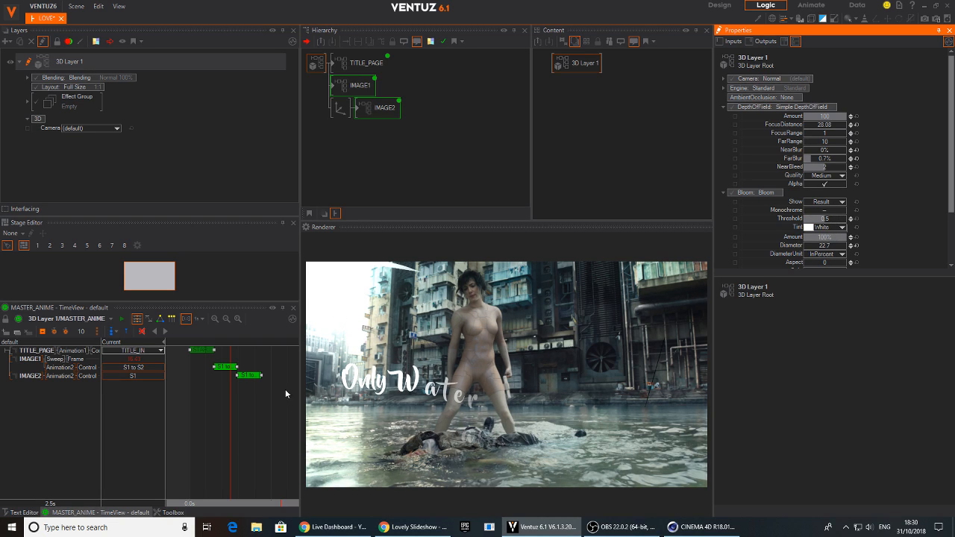
pyautogui.click(189, 408)
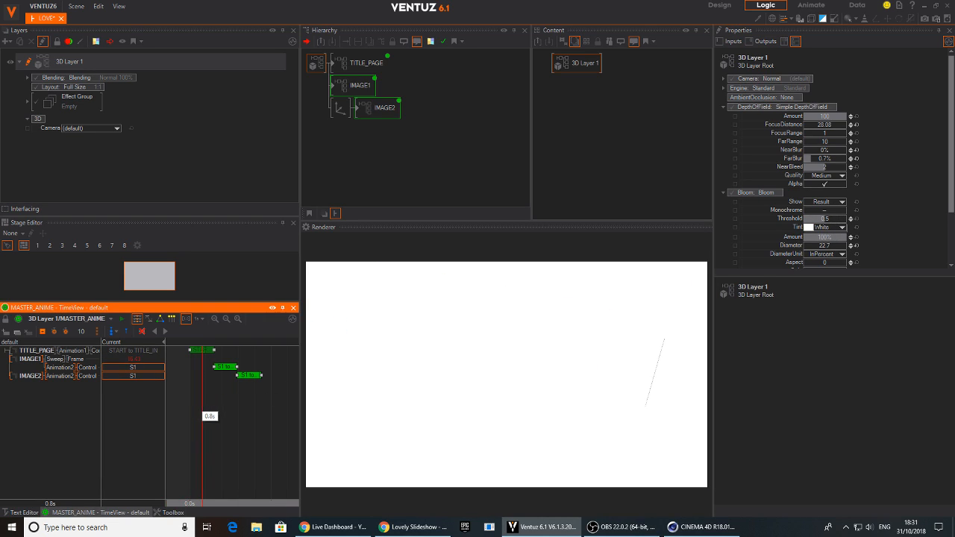
pyautogui.moveTo(224, 409); pyautogui.dragTo(190, 411)
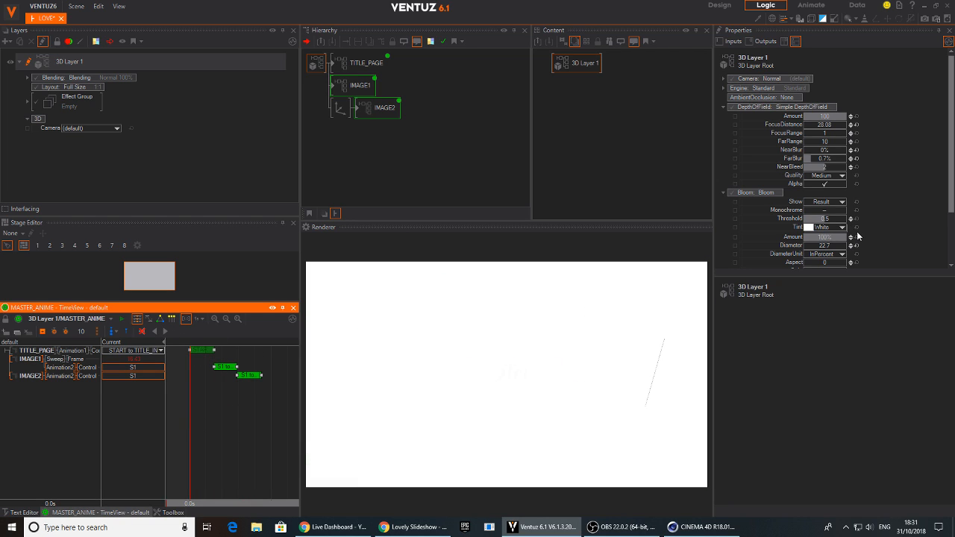
# Set the layer's Bloom Threshold to 0, Amount to 9.8% and Diameter to 6.7, comparing with the effect off and scrubbing the animation
pyautogui.moveTo(212, 423); pyautogui.dragTo(193, 424)
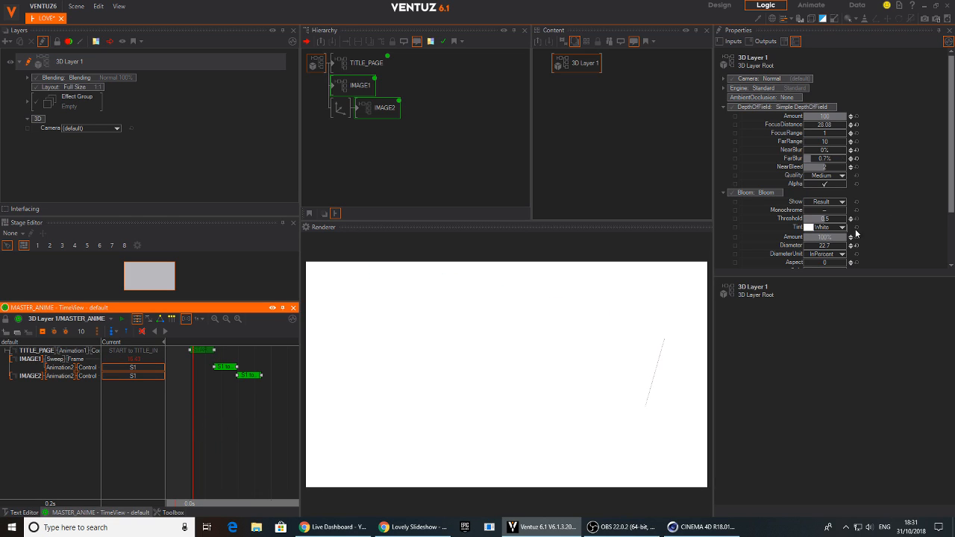
pyautogui.scroll(-2, 862, 217)
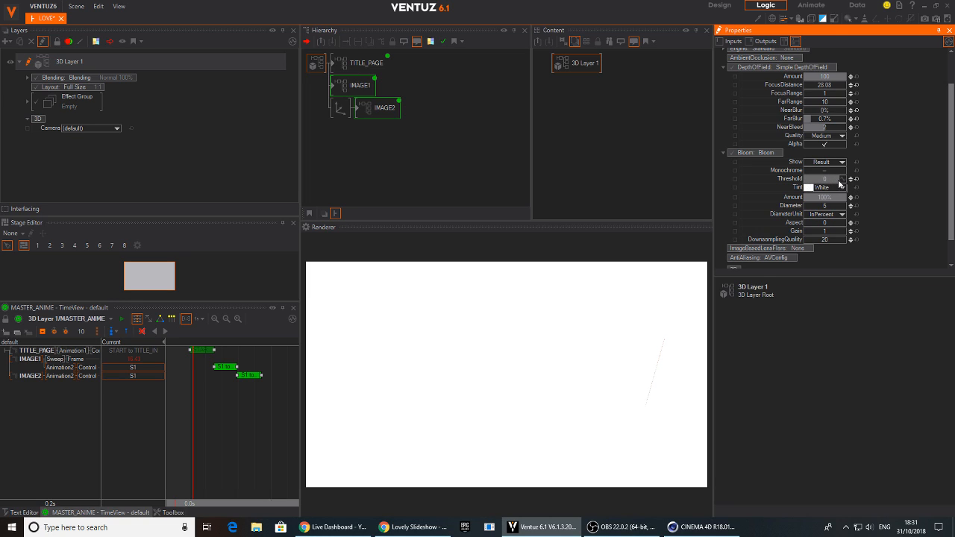
pyautogui.moveTo(193, 400); pyautogui.dragTo(209, 411)
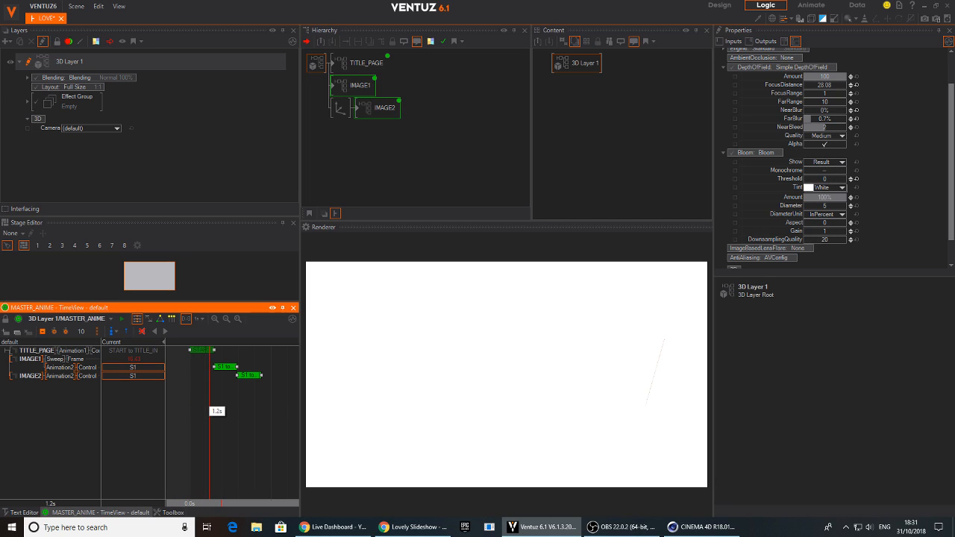
pyautogui.click(732, 152)
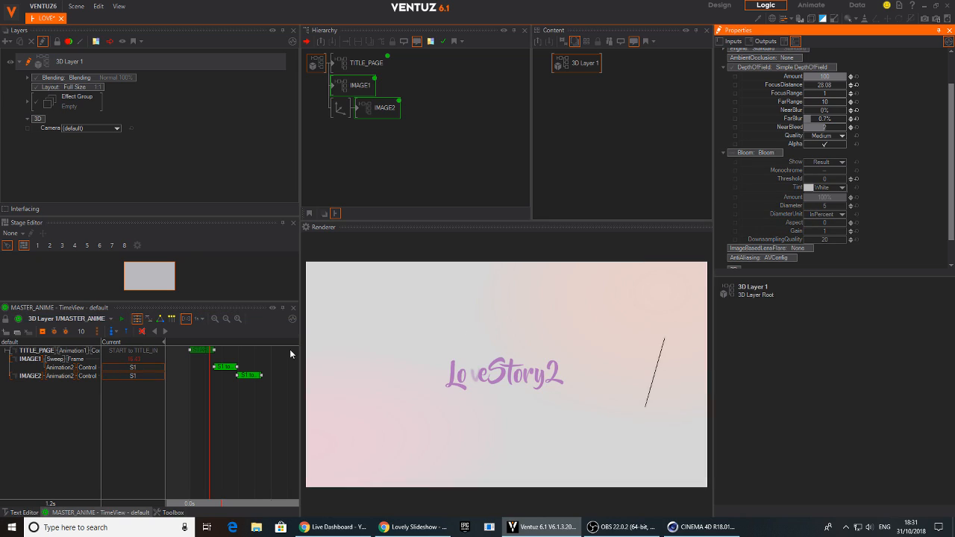
pyautogui.click(733, 153)
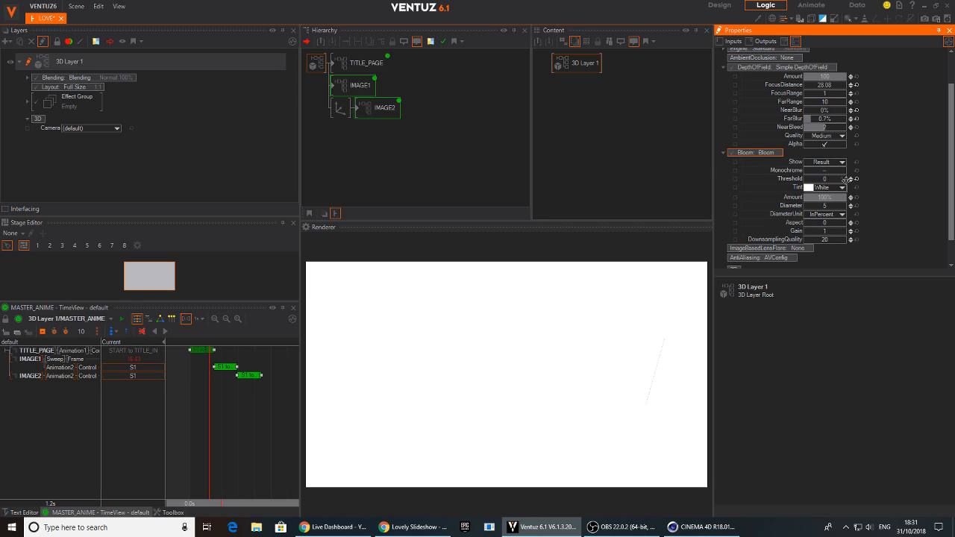
pyautogui.moveTo(804, 202); pyautogui.dragTo(809, 197)
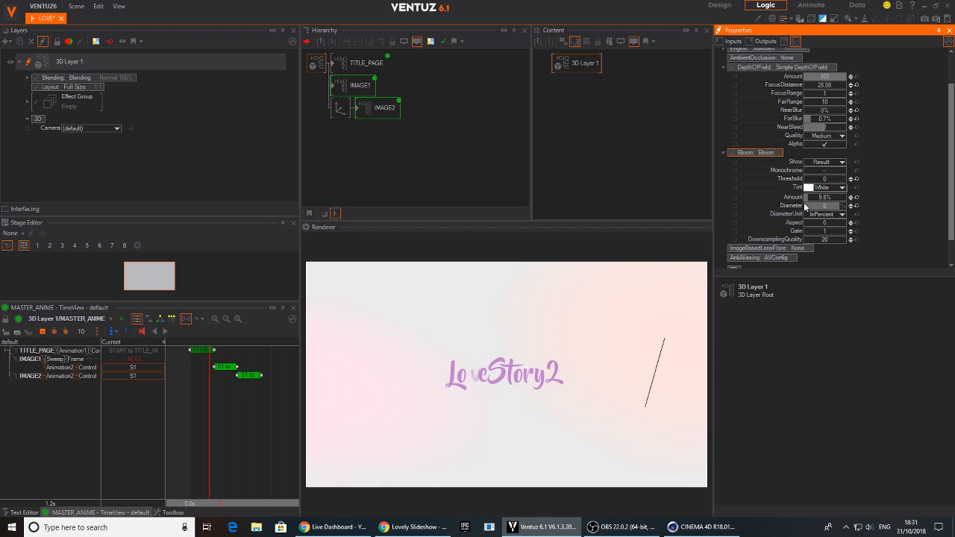
pyautogui.moveTo(191, 406); pyautogui.dragTo(261, 414)
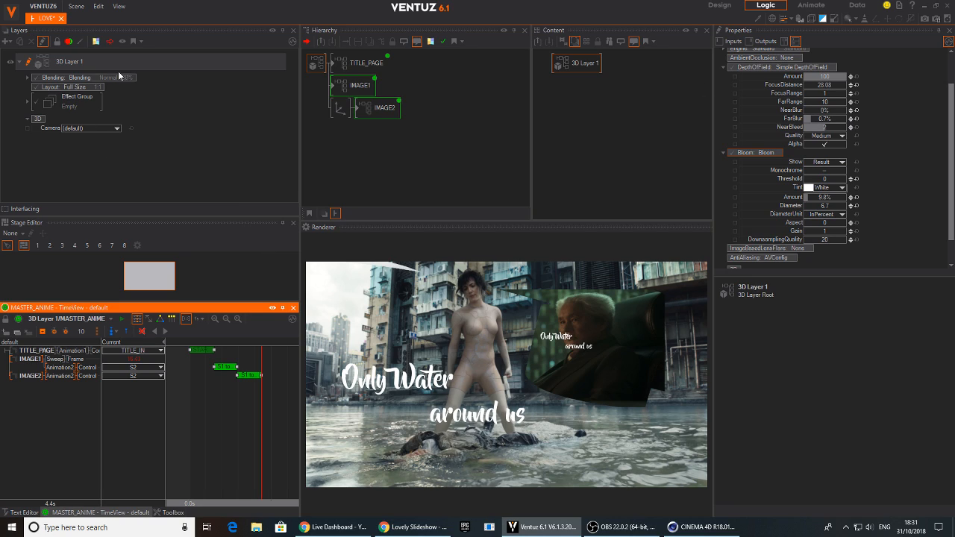
# Add a Mask Vignette with the Default preset to 3D Layer 1's Effect Group and invert it
pyautogui.click(35, 99)
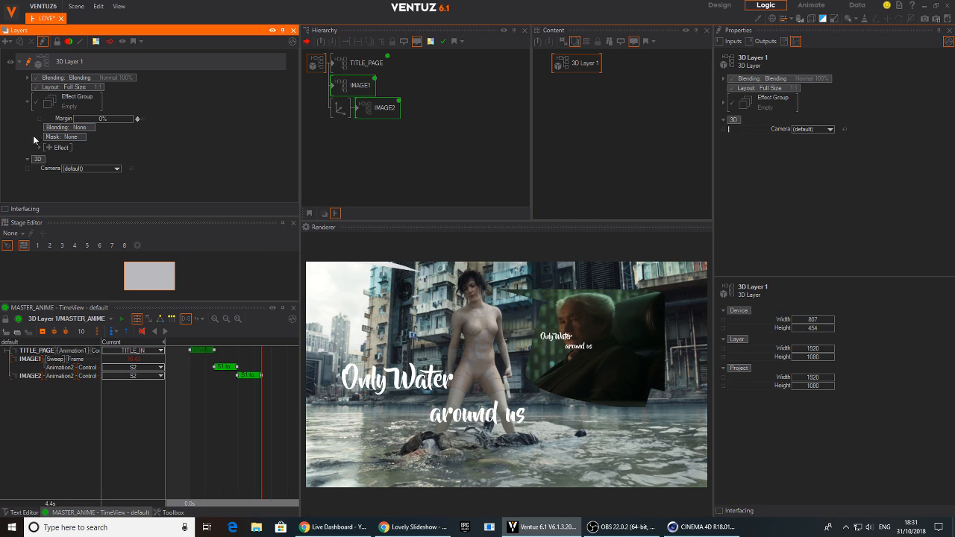
pyautogui.click(47, 149)
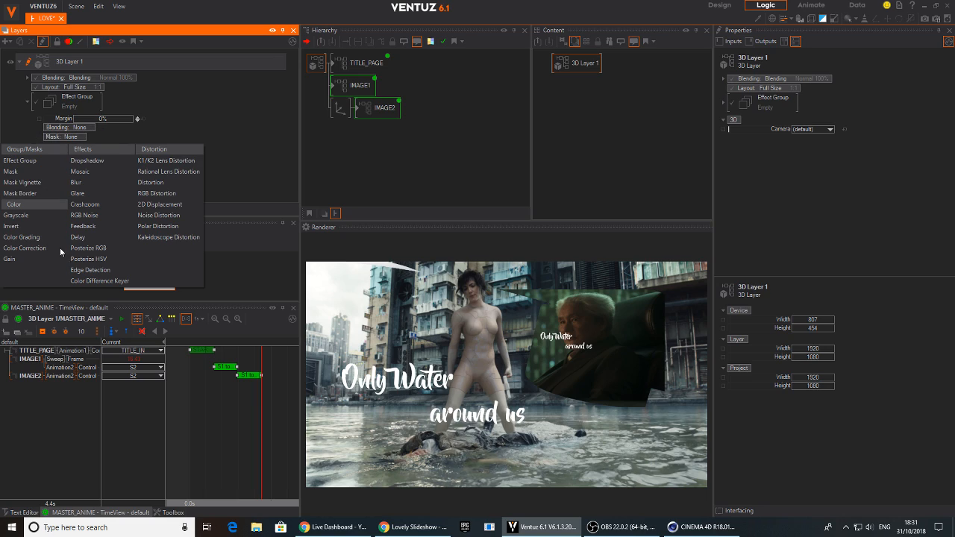
pyautogui.moveTo(30, 190)
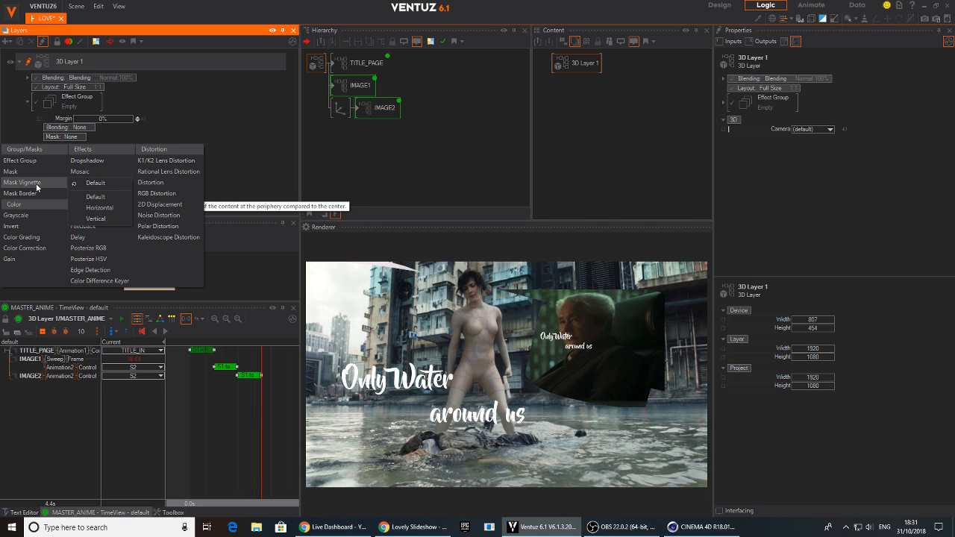
pyautogui.click(96, 183)
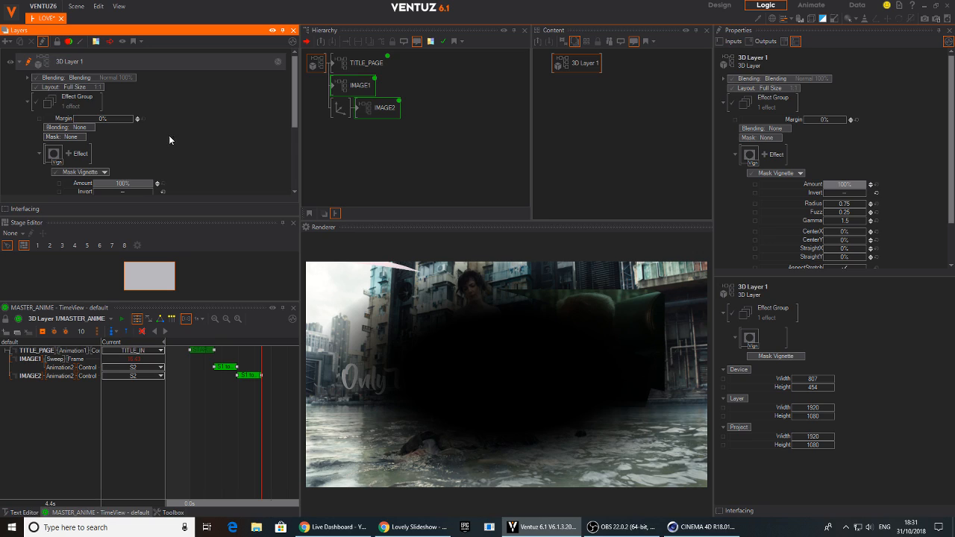
pyautogui.scroll(-2, 170, 140)
pyautogui.click(123, 145)
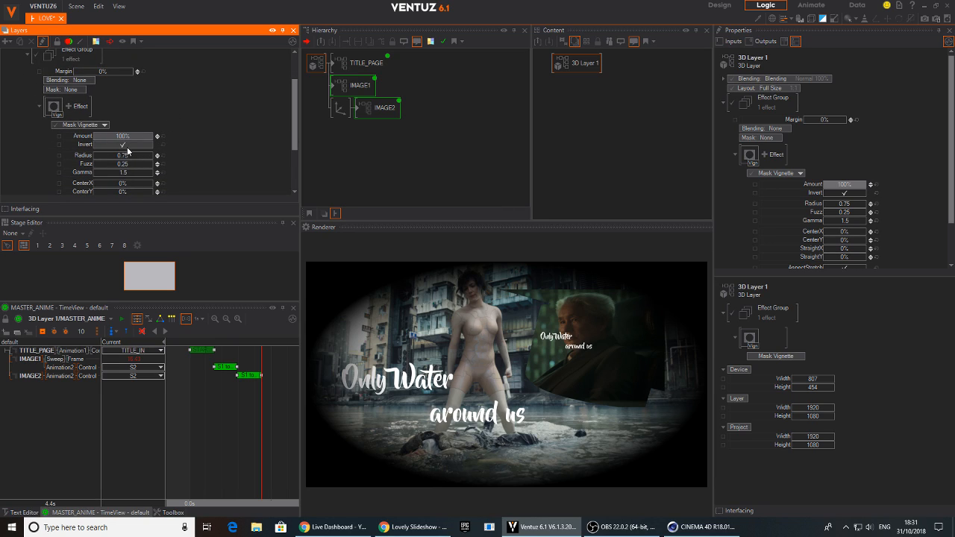
# Adjust the Mask Vignette to an Amount of 75.9%, a Radius of 0.874 and a StraightY of 23.2%
pyautogui.scroll(-2, 189, 145)
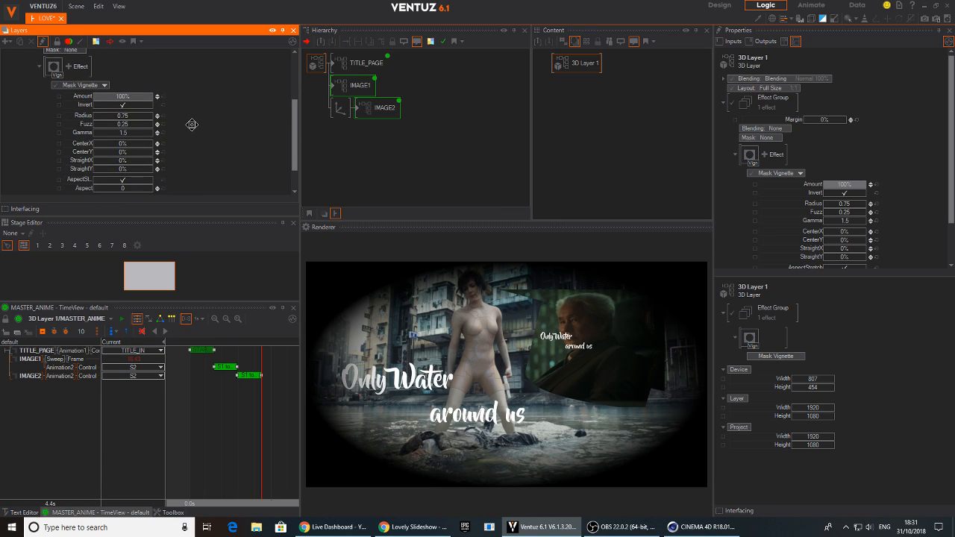
pyautogui.moveTo(192, 125); pyautogui.dragTo(192, 120)
pyautogui.moveTo(117, 112)
pyautogui.mouseDown()
pyautogui.moveTo(150, 114)
pyautogui.moveTo(138, 95)
pyautogui.moveTo(94, 95)
pyautogui.moveTo(113, 94)
pyautogui.mouseUp()
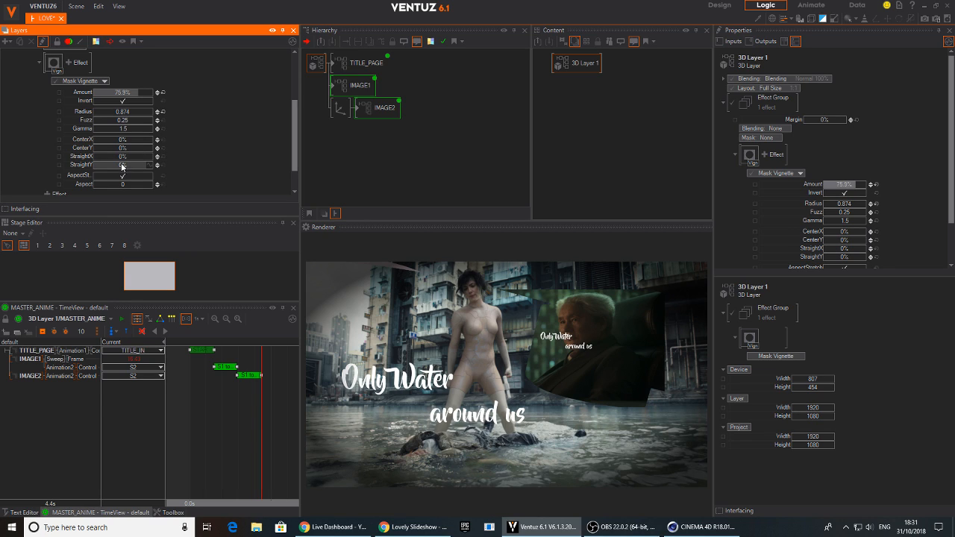
pyautogui.moveTo(123, 168); pyautogui.dragTo(150, 199)
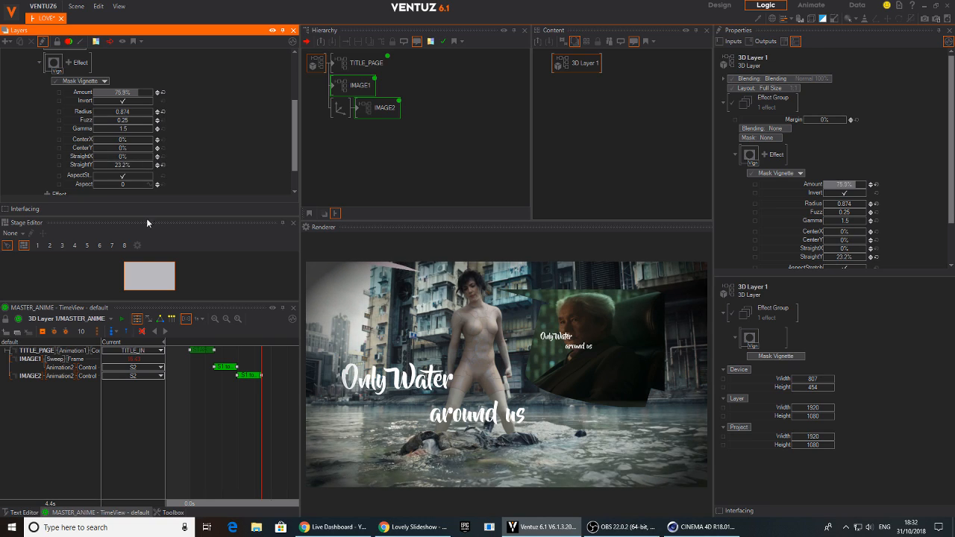
# Soften the vignette to an Amount of 43.7% and a Radius of 0.952, scrubbing the title animation to check it
pyautogui.moveTo(209, 415)
pyautogui.mouseDown()
pyautogui.moveTo(236, 416)
pyautogui.moveTo(191, 416)
pyautogui.moveTo(221, 416)
pyautogui.moveTo(199, 415)
pyautogui.mouseUp()
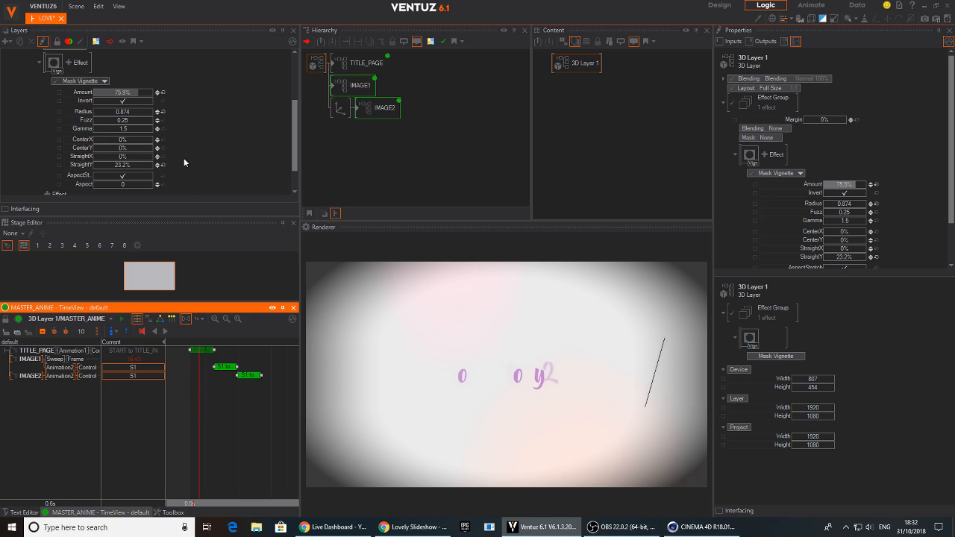
pyautogui.moveTo(135, 93); pyautogui.dragTo(131, 119)
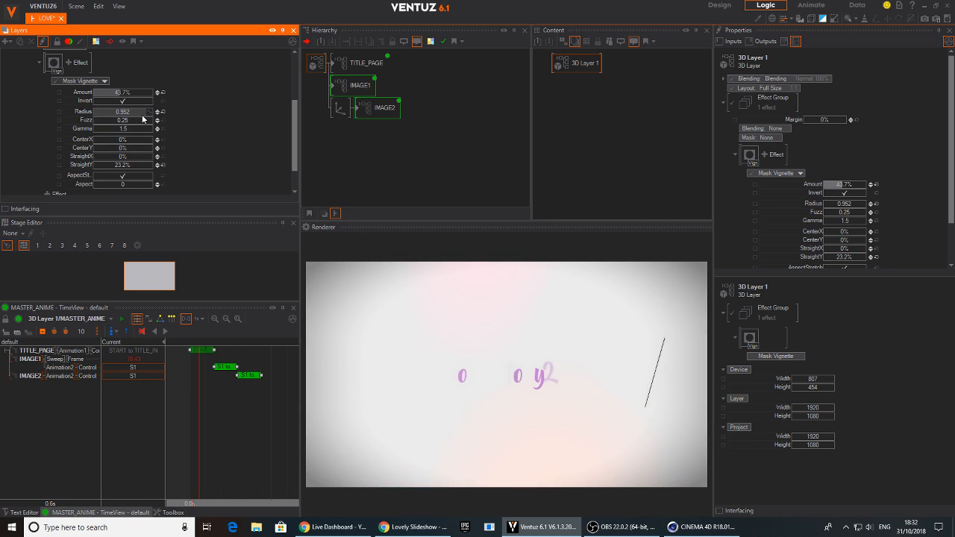
pyautogui.moveTo(215, 420)
pyautogui.mouseDown()
pyautogui.moveTo(199, 419)
pyautogui.moveTo(261, 423)
pyautogui.moveTo(191, 420)
pyautogui.moveTo(247, 418)
pyautogui.moveTo(206, 414)
pyautogui.mouseUp()
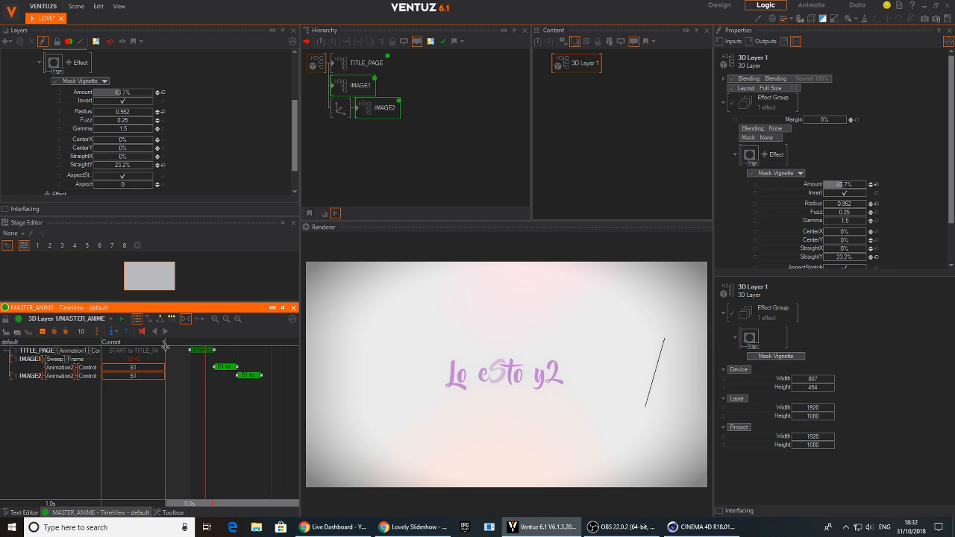
# Play the Love Story reference video in the browser to study the image transition, and return to Ventuz
pyautogui.click(409, 524)
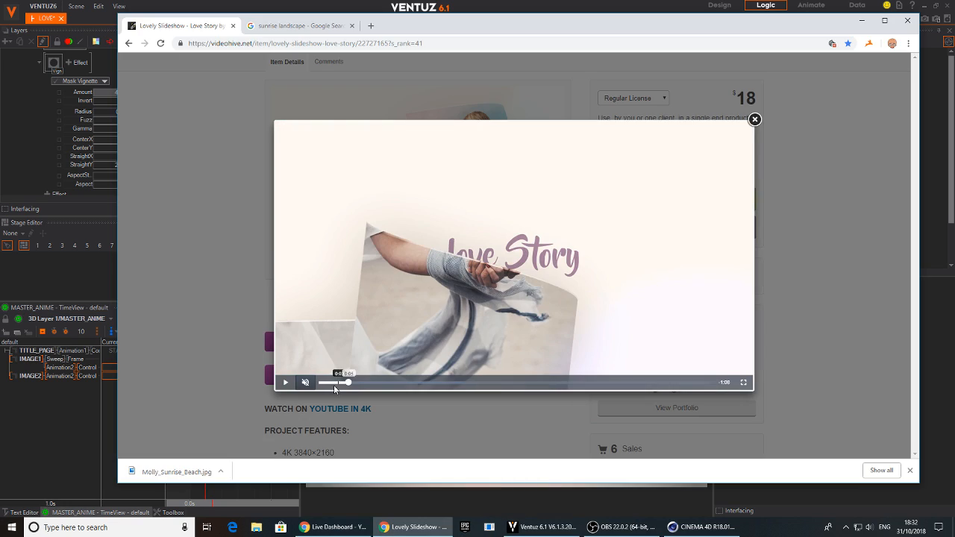
pyautogui.click(285, 382)
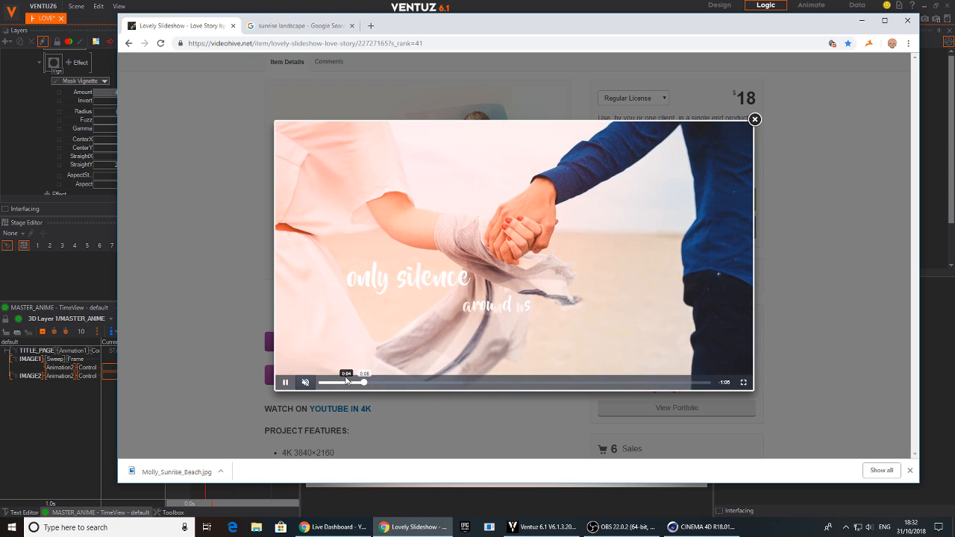
pyautogui.click(335, 531)
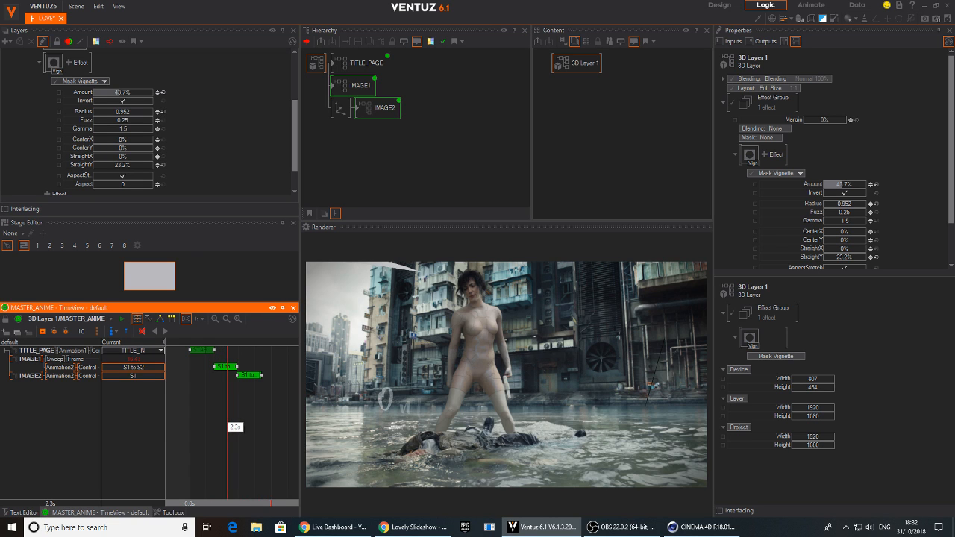
# Open the IMAGE1 container and select the Animation2 node linked to its 2D text
pyautogui.doubleClick(360, 85)
pyautogui.click(405, 109)
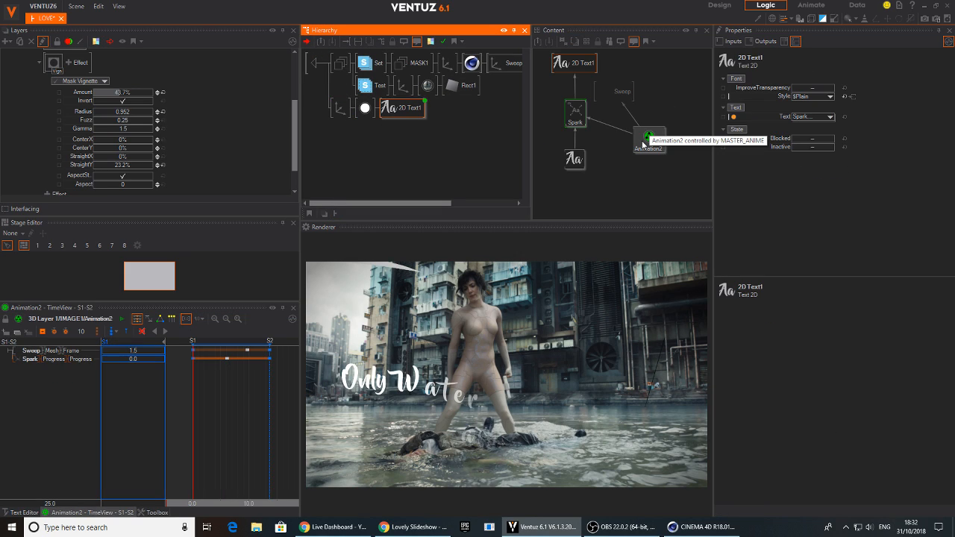
pyautogui.click(647, 138)
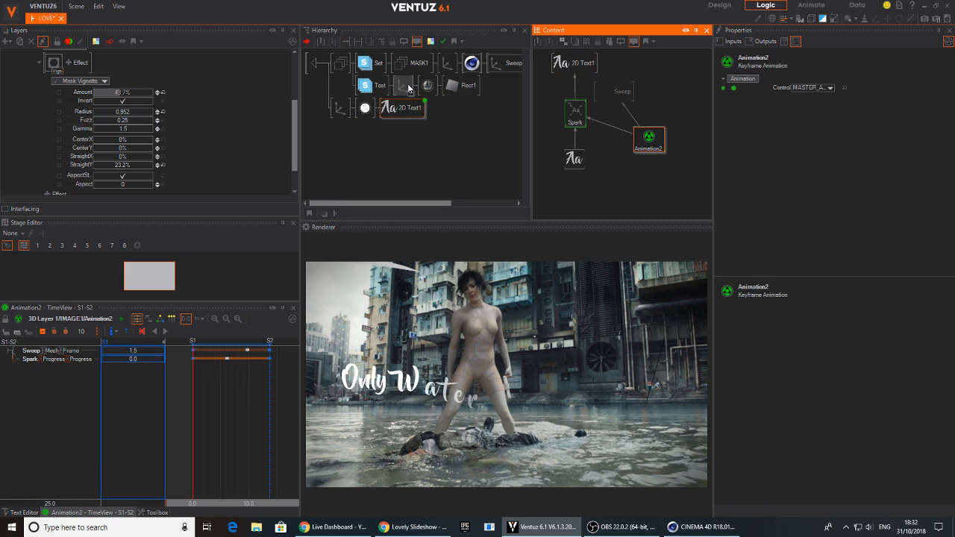
# Try binding the ScalingFactor of the Axis in front of Rect1's material to Animation2, and remove the binding
pyautogui.click(406, 87)
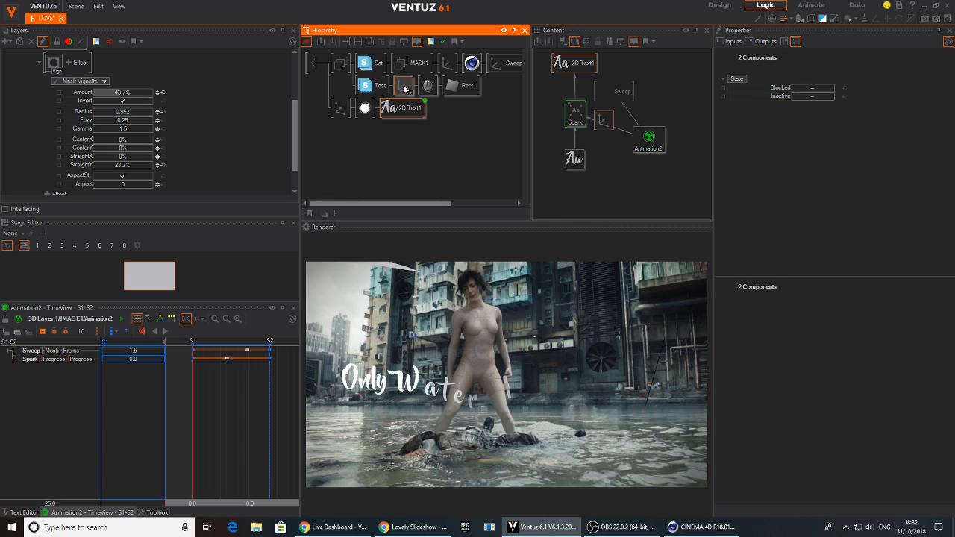
pyautogui.click(758, 220)
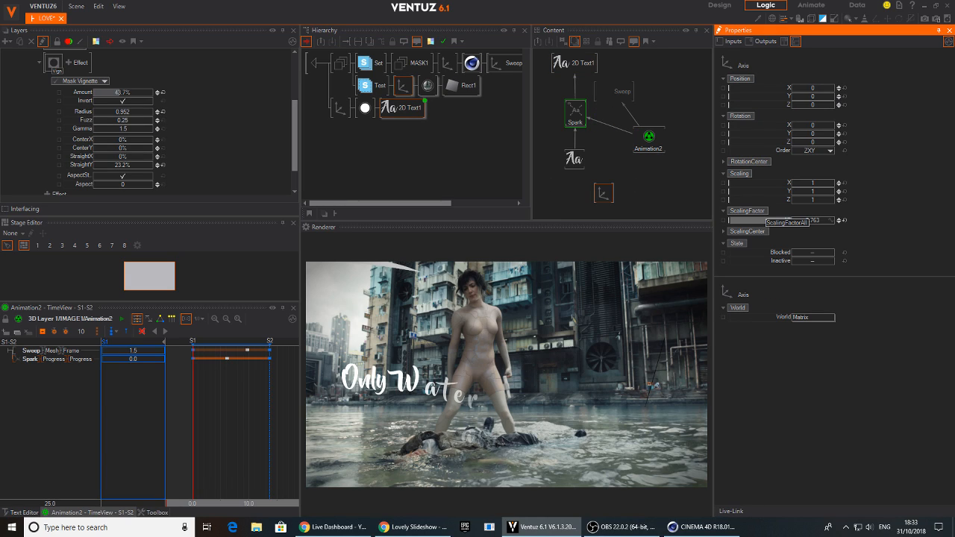
pyautogui.moveTo(765, 220); pyautogui.dragTo(646, 142)
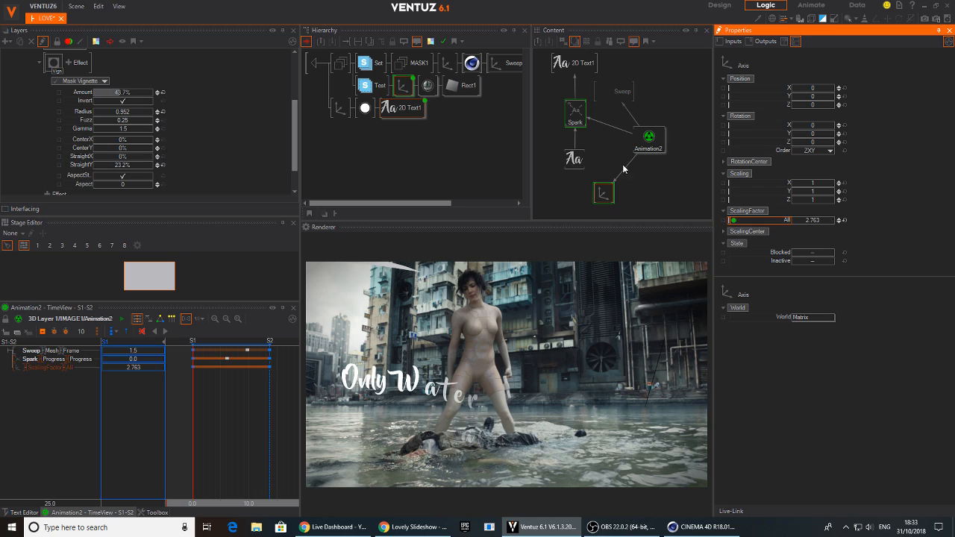
pyautogui.click(630, 165)
pyautogui.click(635, 188)
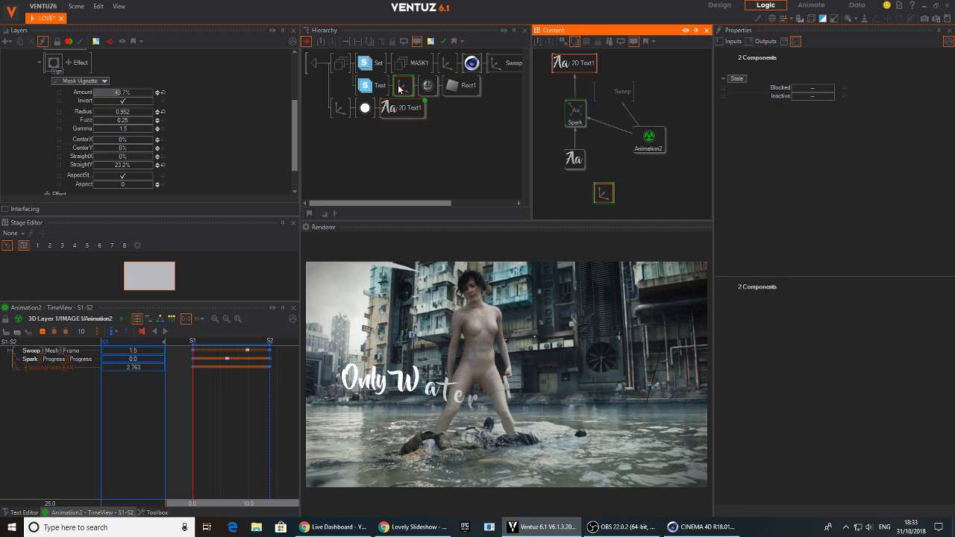
# Switch IMAGE1's material texture to 2D Mapping with UV0 and set its ScalingFactorAll to 1.101
pyautogui.click(428, 85)
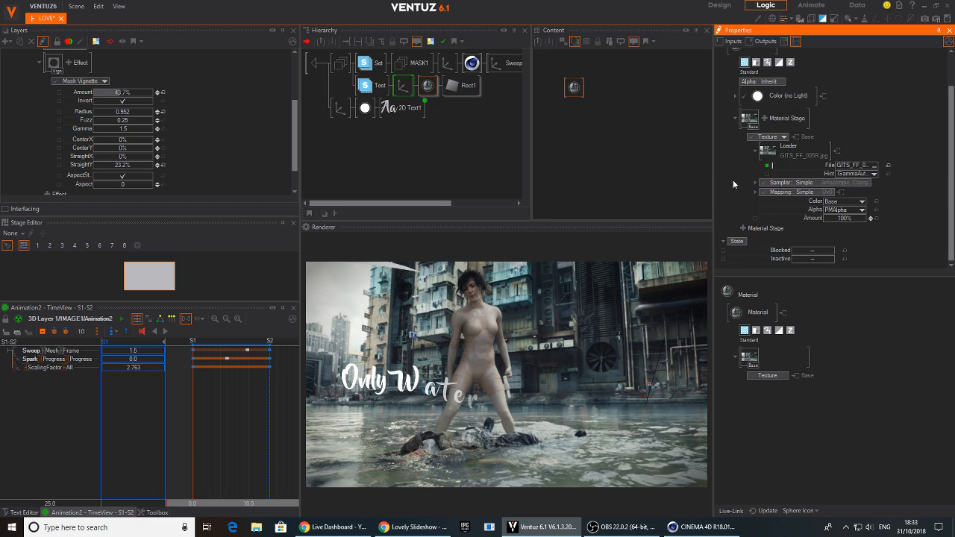
pyautogui.click(812, 192)
pyautogui.moveTo(798, 212)
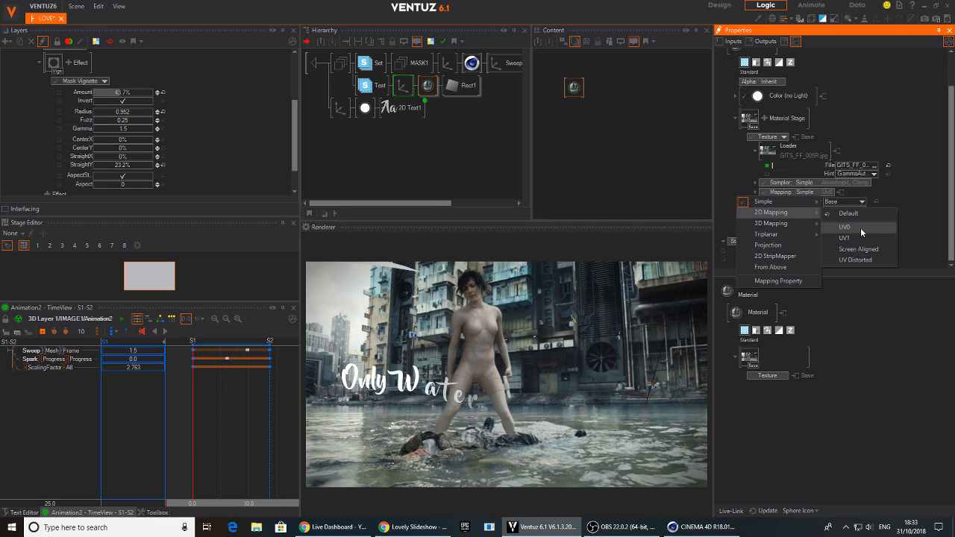
pyautogui.click(860, 229)
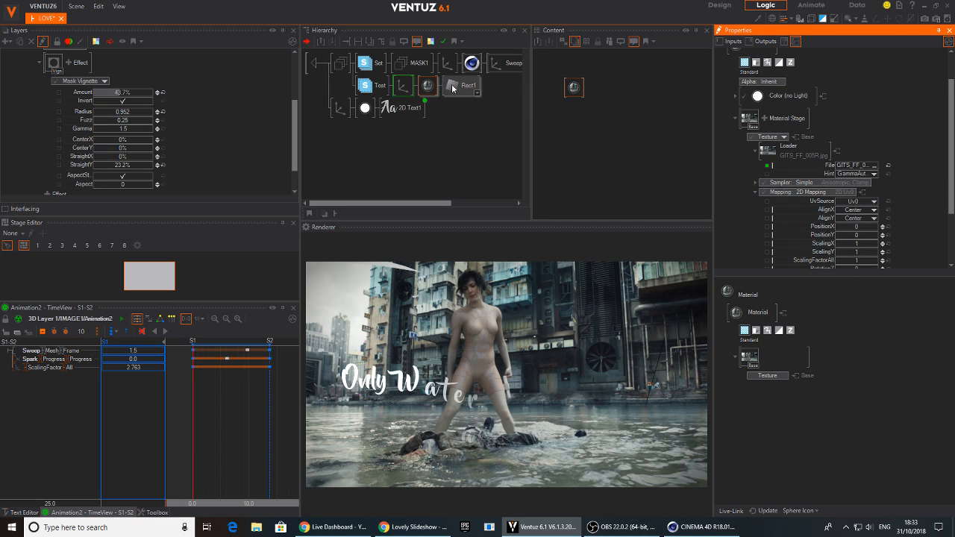
pyautogui.scroll(-3, 909, 218)
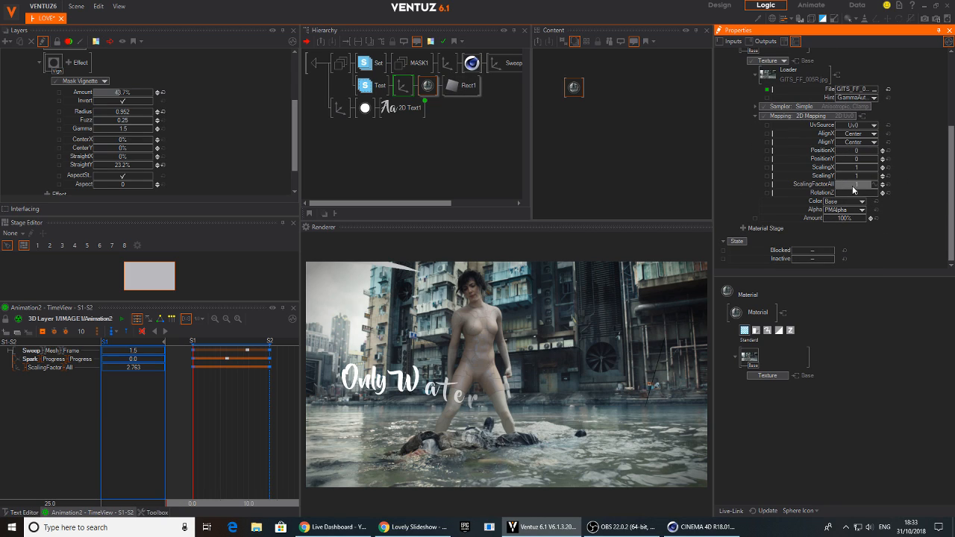
pyautogui.moveTo(853, 191)
pyautogui.mouseDown()
pyautogui.moveTo(880, 192)
pyautogui.moveTo(864, 191)
pyautogui.mouseUp()
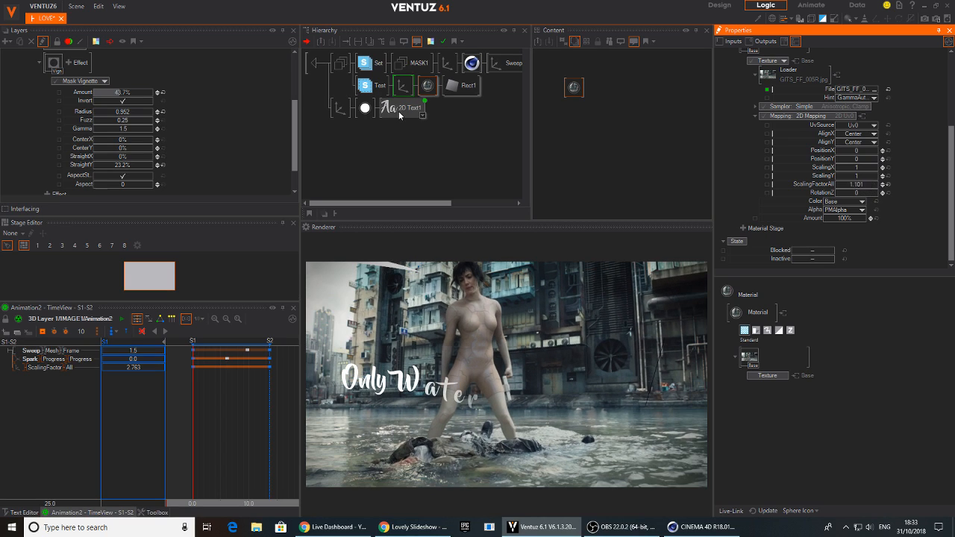
# Show the material beside Animation2 in the content view and bind its texture mapping's ScalingFactorAll to Animation2
pyautogui.click(391, 105)
pyautogui.click(577, 87)
pyautogui.moveTo(577, 87); pyautogui.dragTo(628, 185)
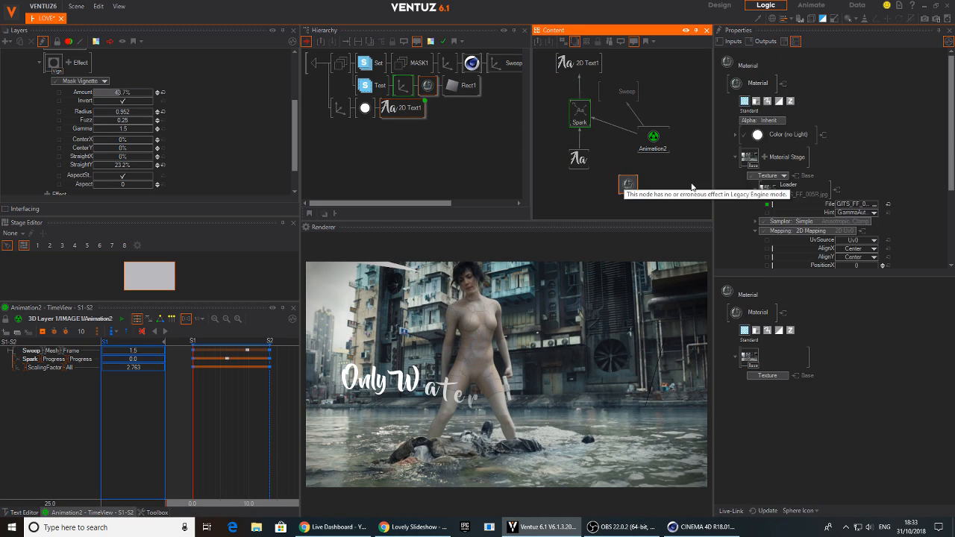
pyautogui.scroll(-2, 813, 224)
pyautogui.moveTo(814, 230); pyautogui.dragTo(651, 140)
# Set the texture mapping's ScalingFactorAll to 1.401 at keyframe S2 of Animation2
pyautogui.click(194, 412)
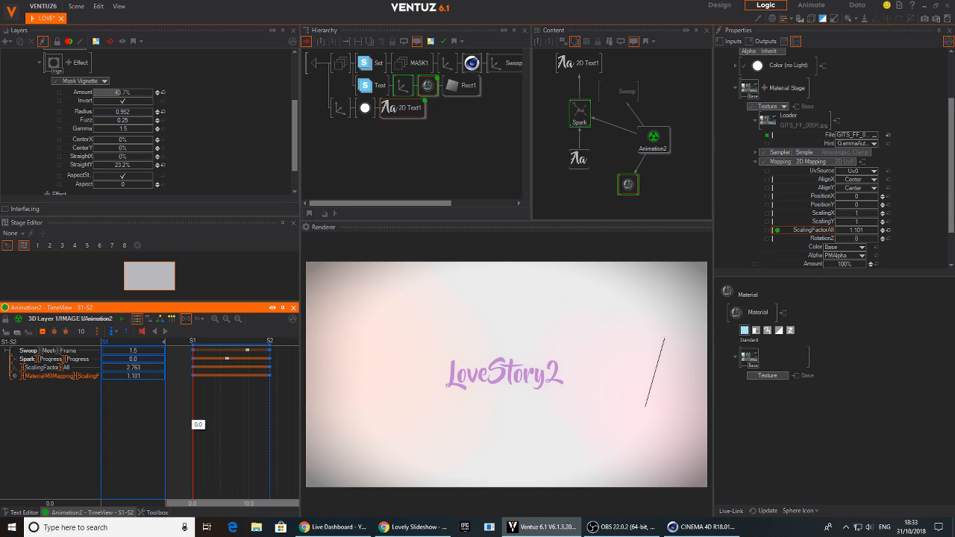
pyautogui.moveTo(194, 421); pyautogui.dragTo(269, 428)
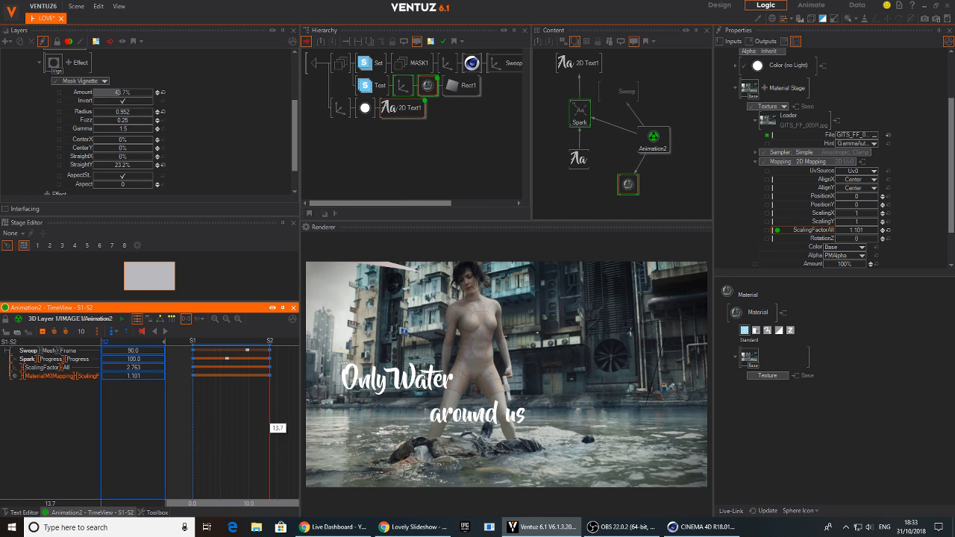
pyautogui.moveTo(135, 376); pyautogui.dragTo(166, 379)
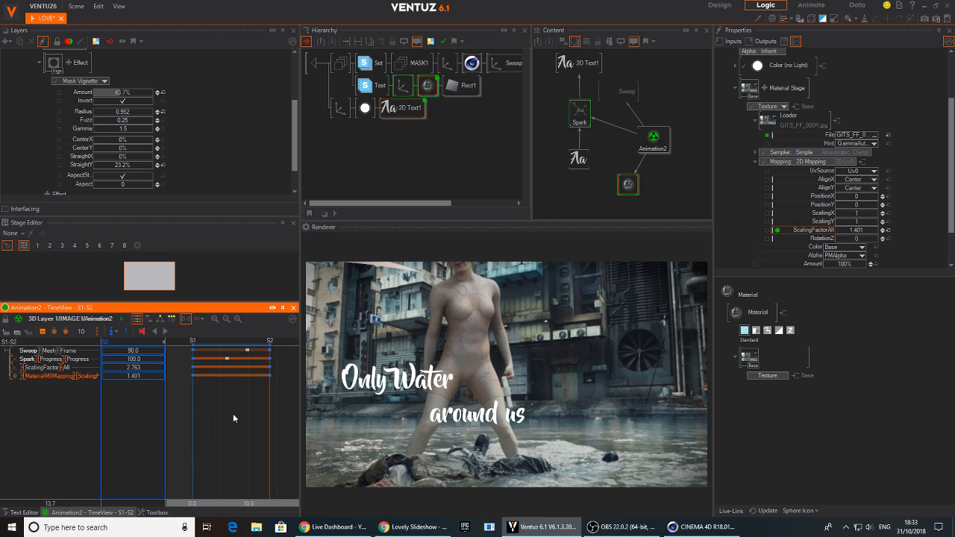
pyautogui.rightClick(233, 414)
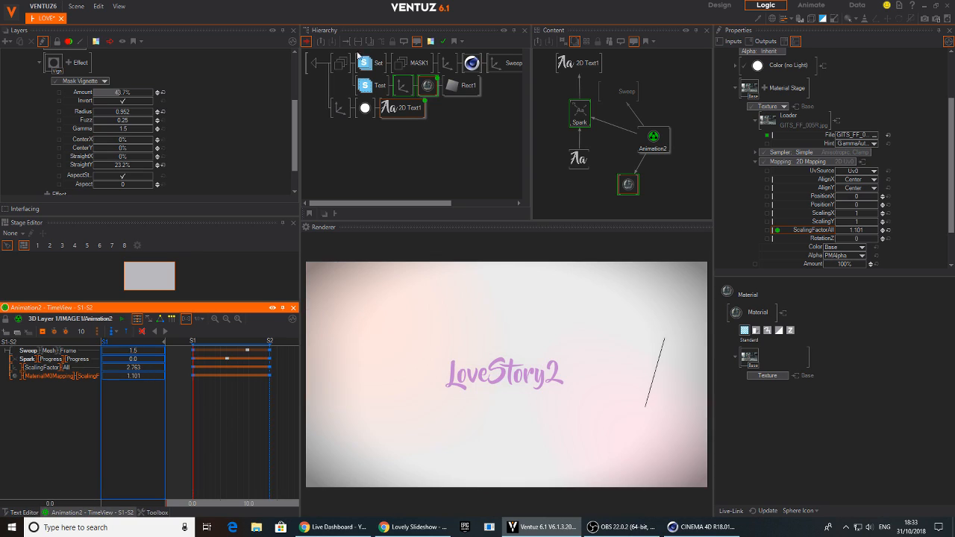
# Leave the IMAGE1 container and scrub MASTER_ANIME to check the texture scaling in IMAGE1 and IMAGE2
pyautogui.doubleClick(317, 63)
pyautogui.moveTo(191, 419); pyautogui.dragTo(236, 421)
pyautogui.click(359, 84)
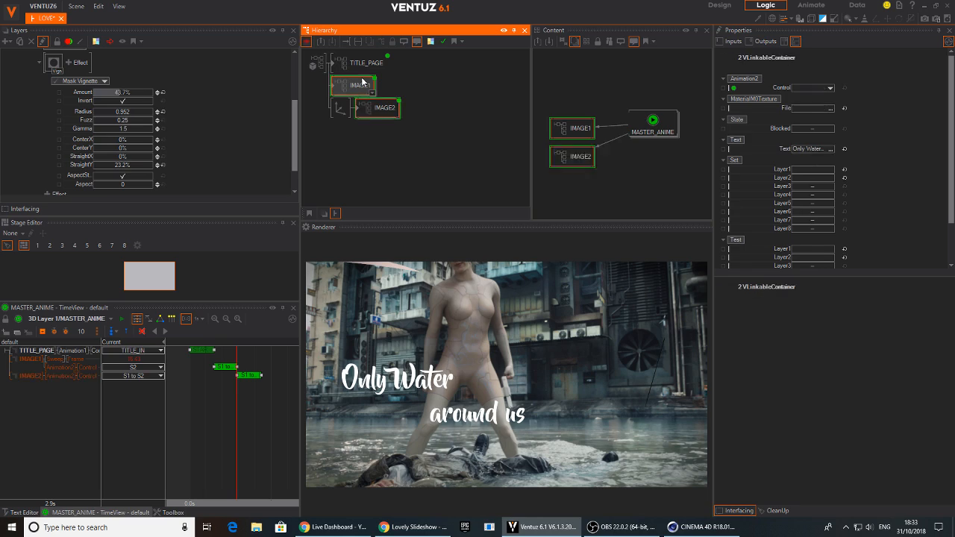
pyautogui.moveTo(268, 342); pyautogui.dragTo(269, 342)
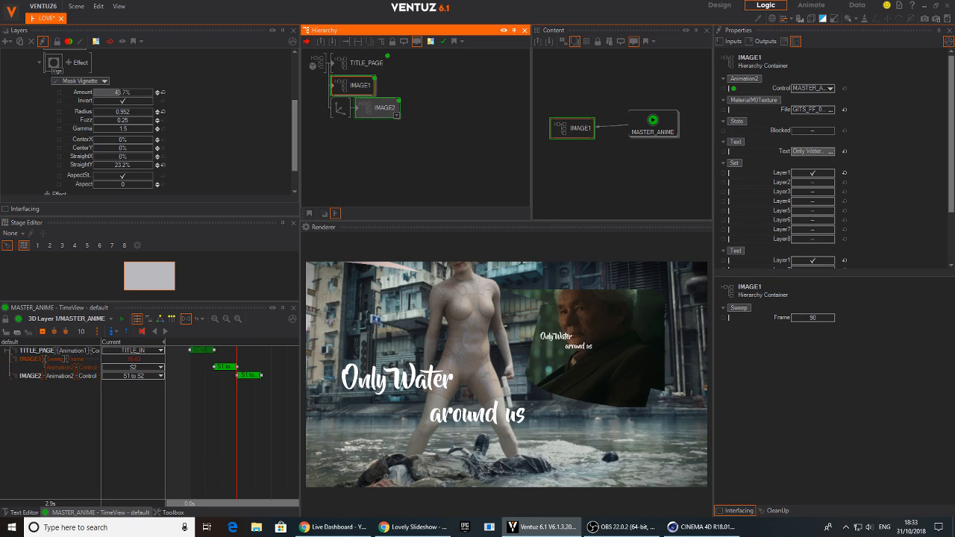
pyautogui.moveTo(237, 446); pyautogui.dragTo(253, 448)
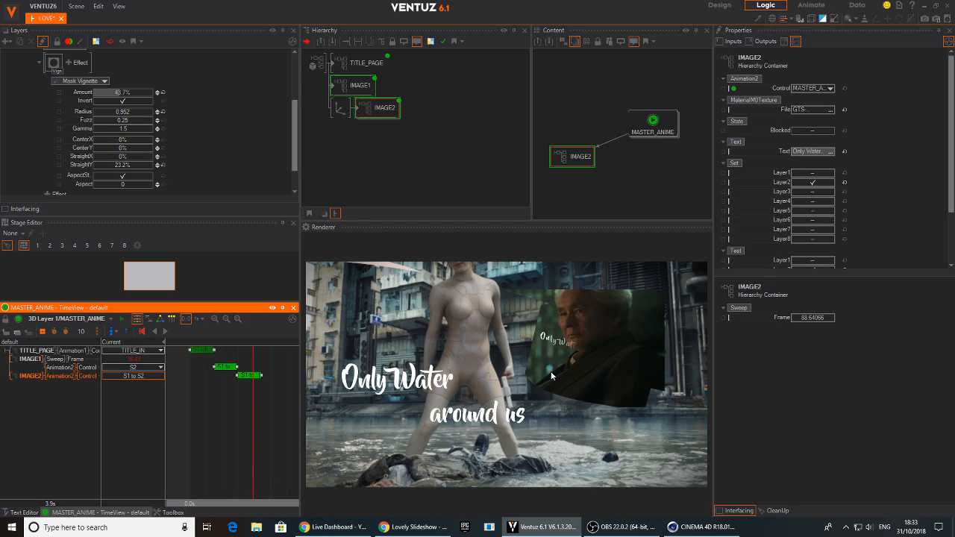
pyautogui.click(244, 427)
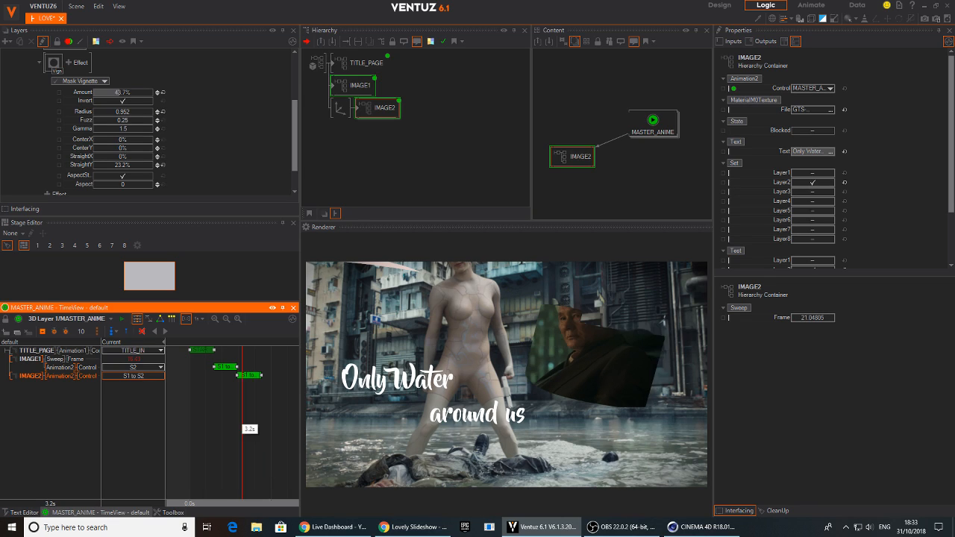
# Lengthen the TITLE_PAGE, IMAGE1 and IMAGE2 clips in MASTER_ANIME so neighbouring clips overlap slightly, and check the timing from the start
pyautogui.moveTo(238, 367); pyautogui.dragTo(186, 399)
pyautogui.click(167, 330)
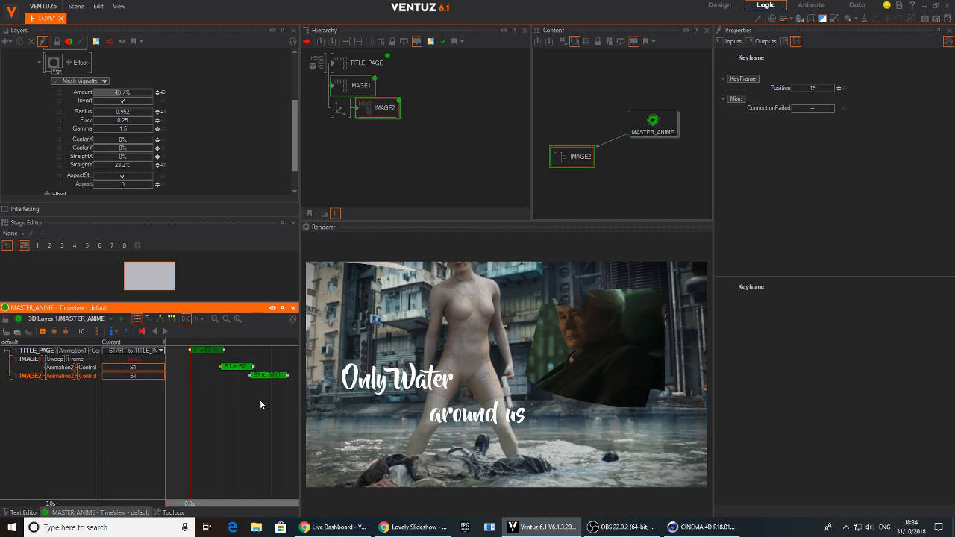
pyautogui.moveTo(229, 388); pyautogui.dragTo(224, 420)
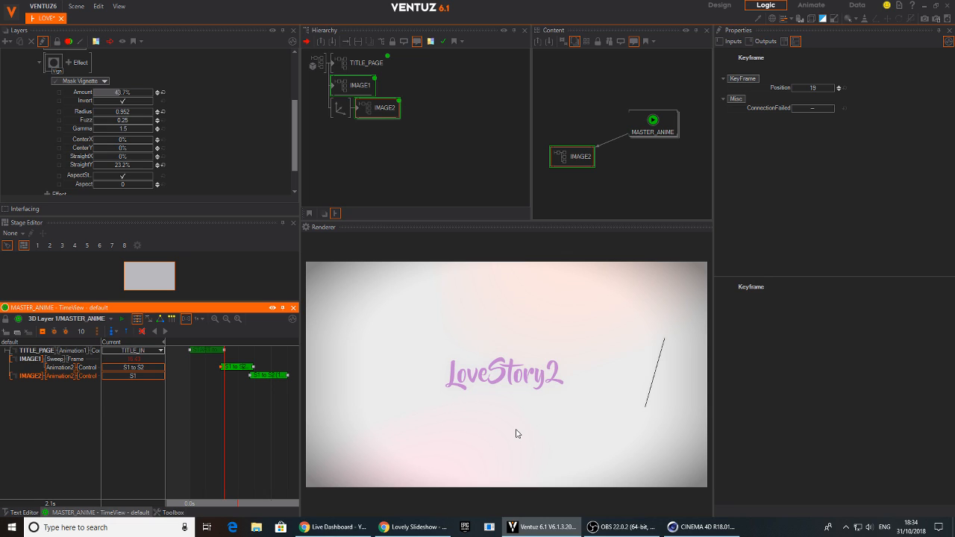
# Switch to the browser and replay the reference slideshow's first image transition to compare its timing, and return to Ventuz
pyautogui.hotkey('alt', 'Tab')
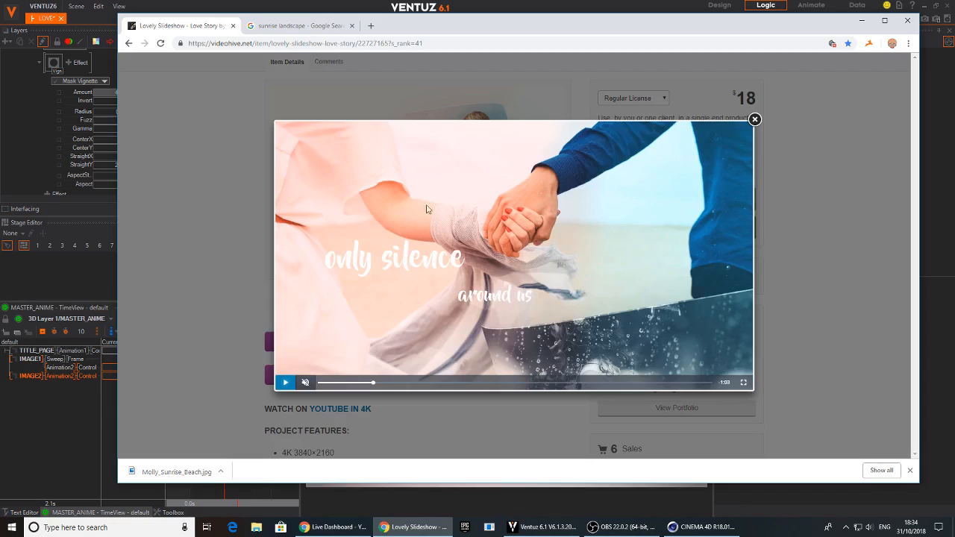
pyautogui.moveTo(362, 383); pyautogui.dragTo(340, 383)
pyautogui.click(285, 382)
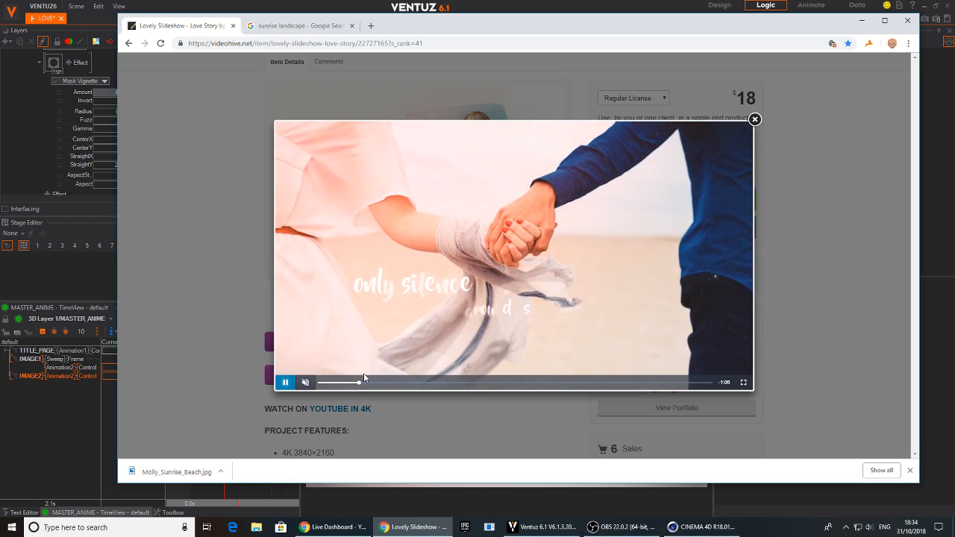
pyautogui.click(285, 382)
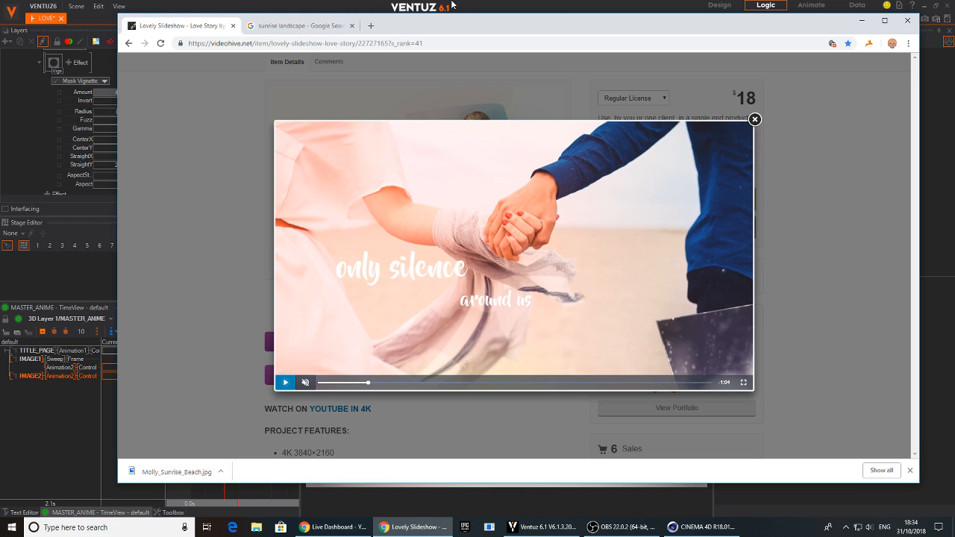
pyautogui.click(495, 11)
# Change the first line of IMAGE1's text to "Only FIRE" while viewing MASTER_ANIME at 3.3 s
pyautogui.moveTo(224, 470); pyautogui.dragTo(244, 480)
pyautogui.click(361, 85)
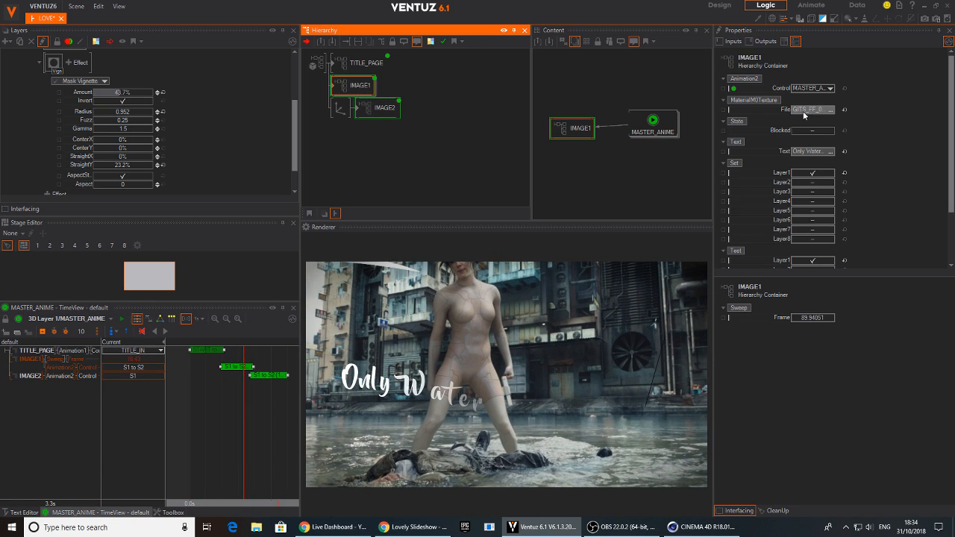
pyautogui.click(813, 151)
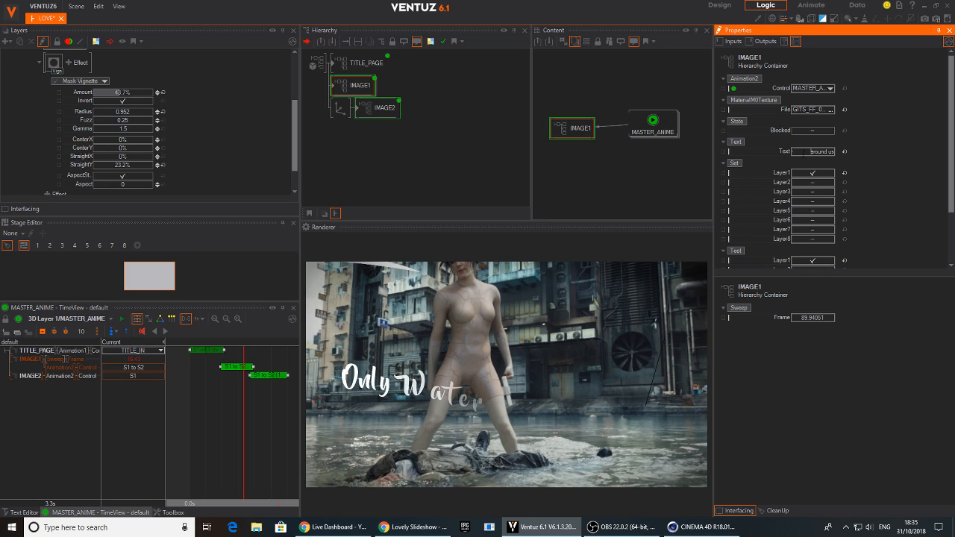
pyautogui.click(806, 150)
pyautogui.write('FREIRE')
pyautogui.press('Return')
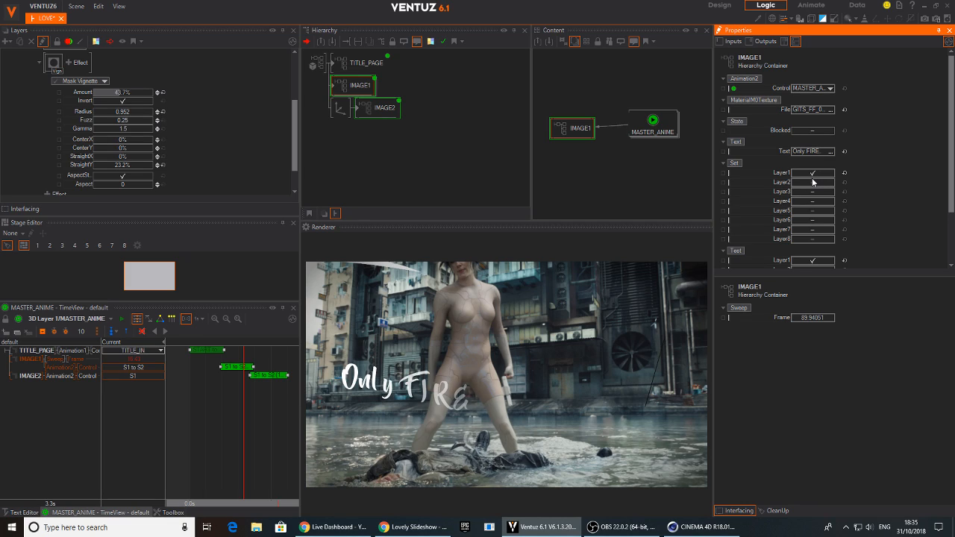
# Return the MASTER_ANIME timeline to 0.0 s and save the LOVE scene
pyautogui.moveTo(190, 441); pyautogui.dragTo(190, 464)
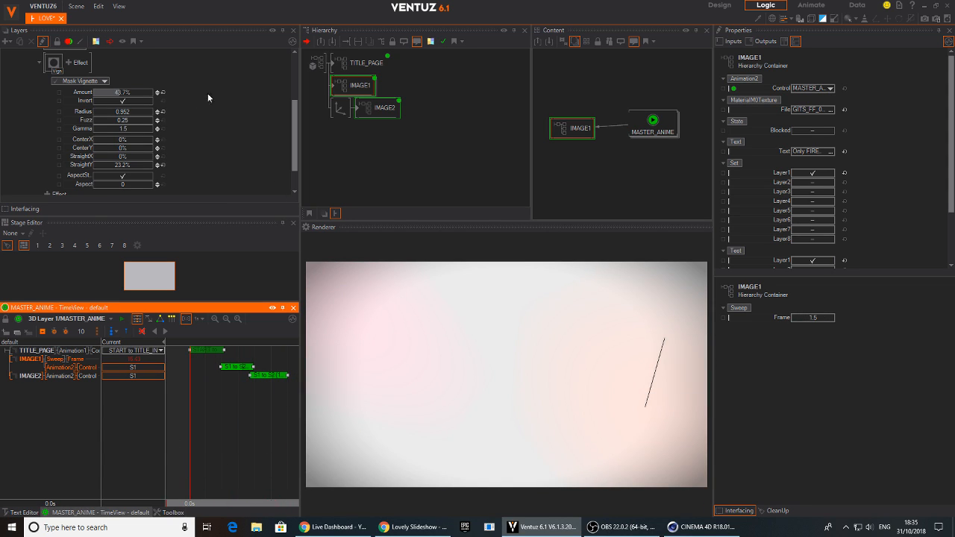
pyautogui.click(76, 6)
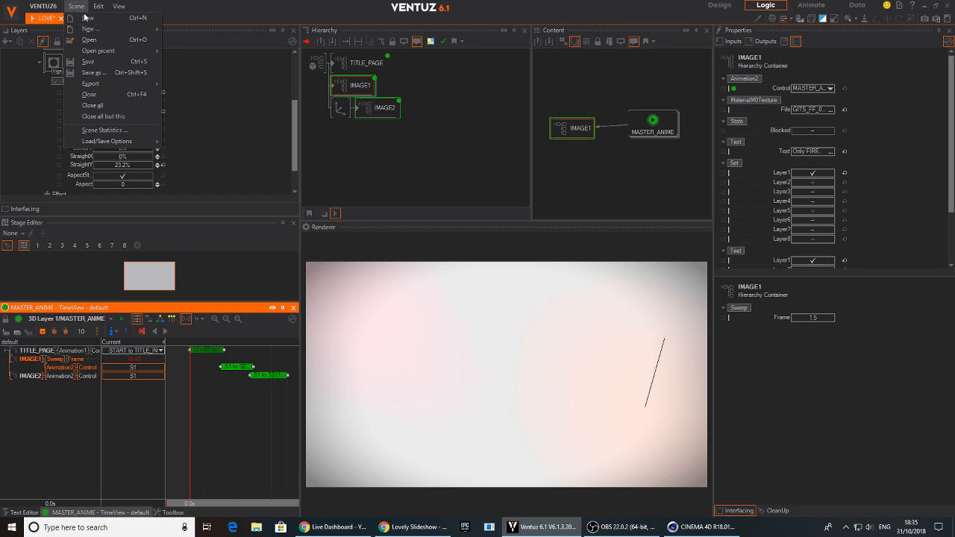
pyautogui.click(83, 63)
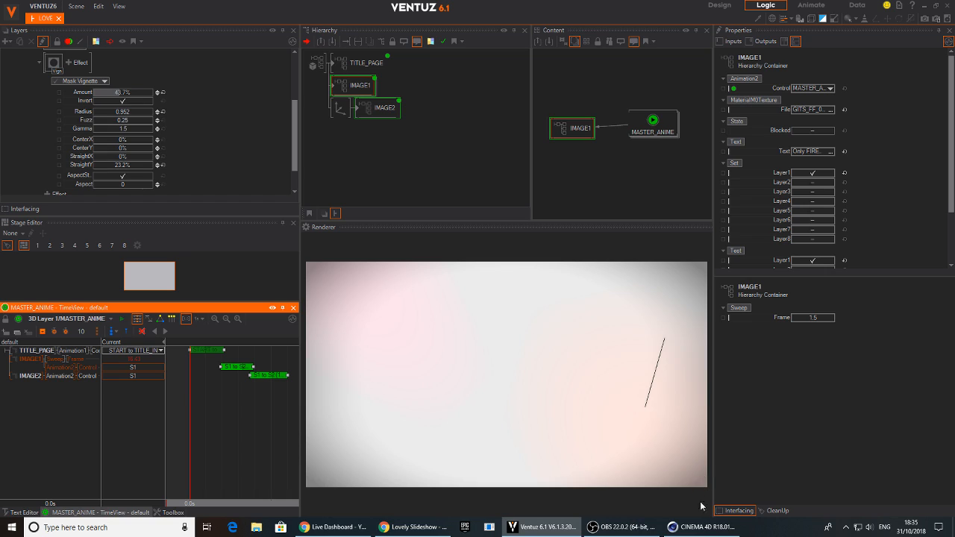
# Quit Cinema 4D without saving its untitled project and switch to OBS
pyautogui.rightClick(705, 527)
pyautogui.click(681, 507)
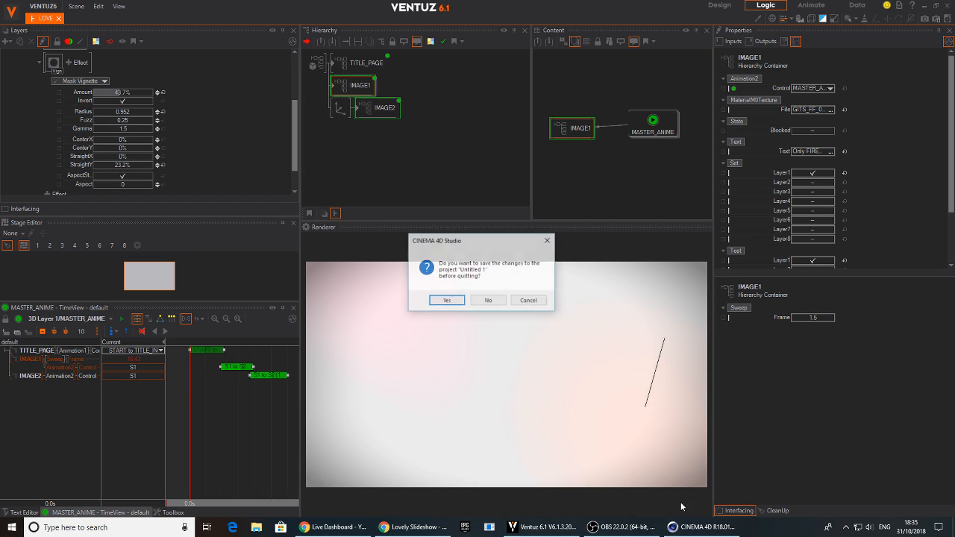
pyautogui.click(489, 300)
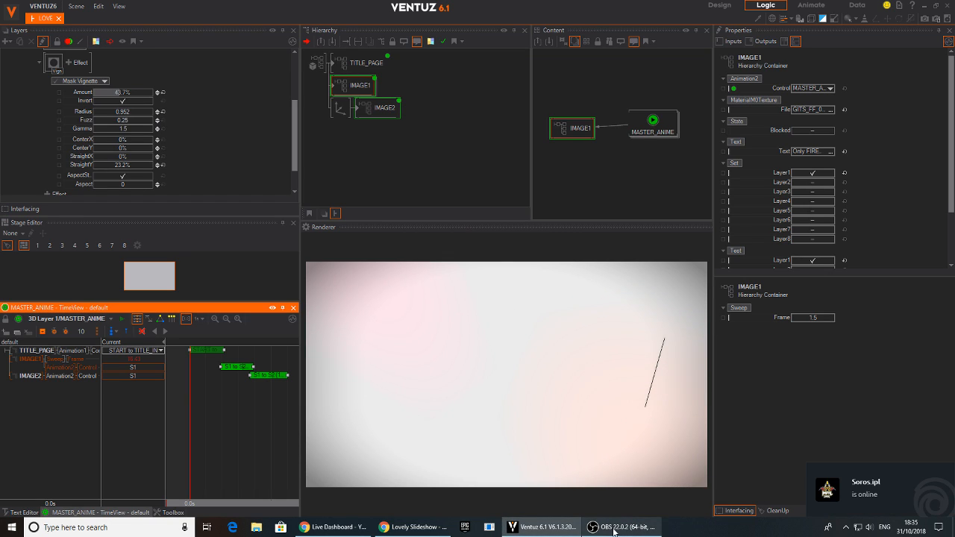
pyautogui.moveTo(614, 533)
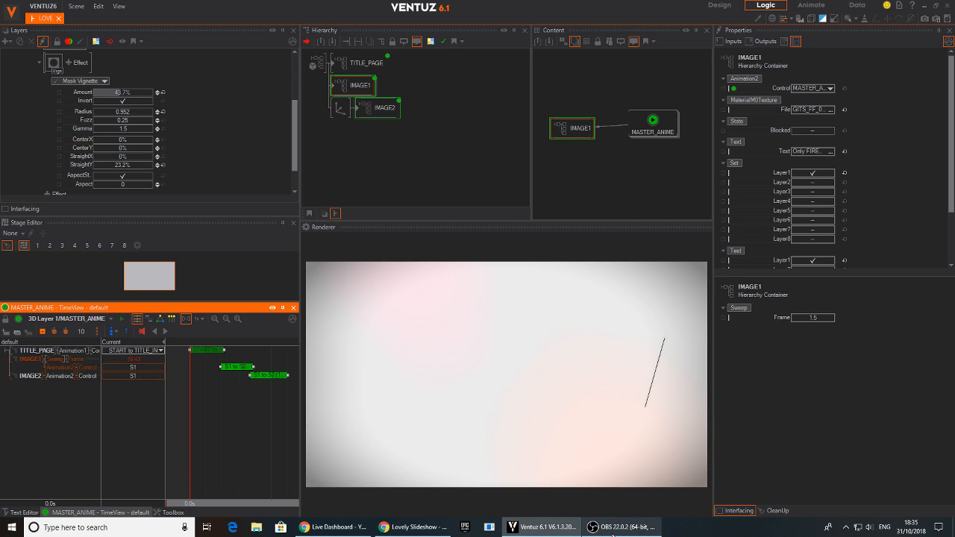
pyautogui.click(644, 531)
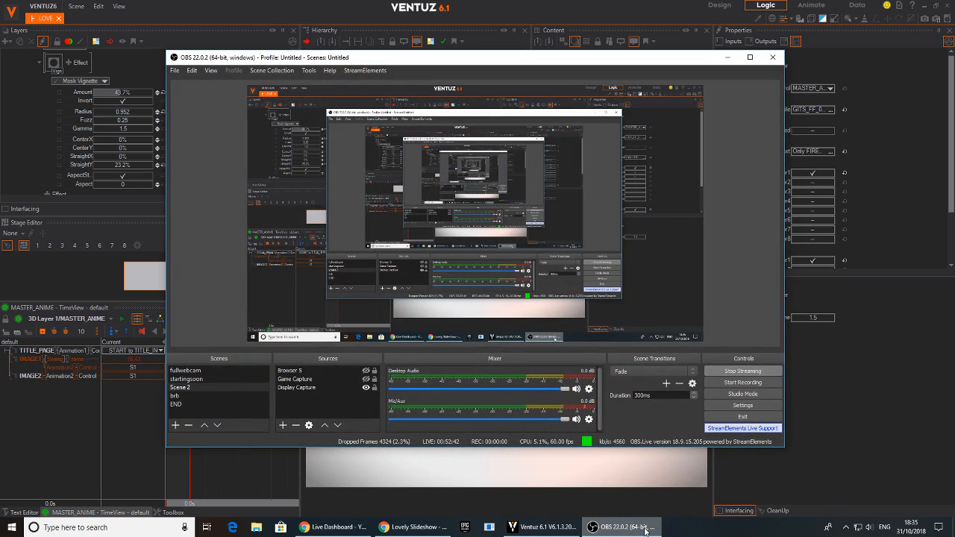